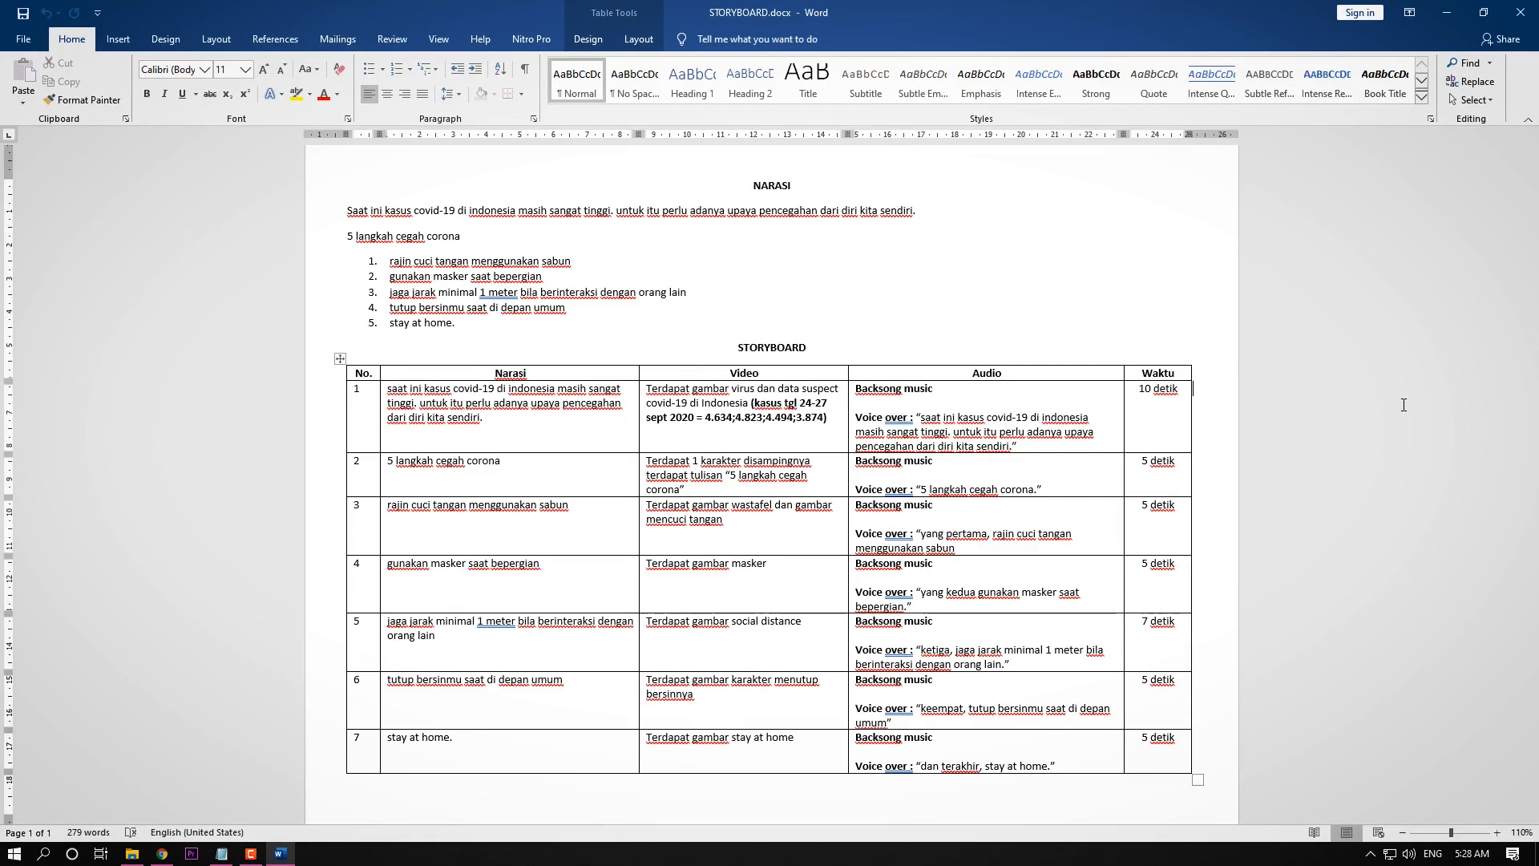
Read through the narration and the scene table in the storyboard document.
scroll(1404, 405, "down", 2)
scroll(1352, 425, "up", 2)
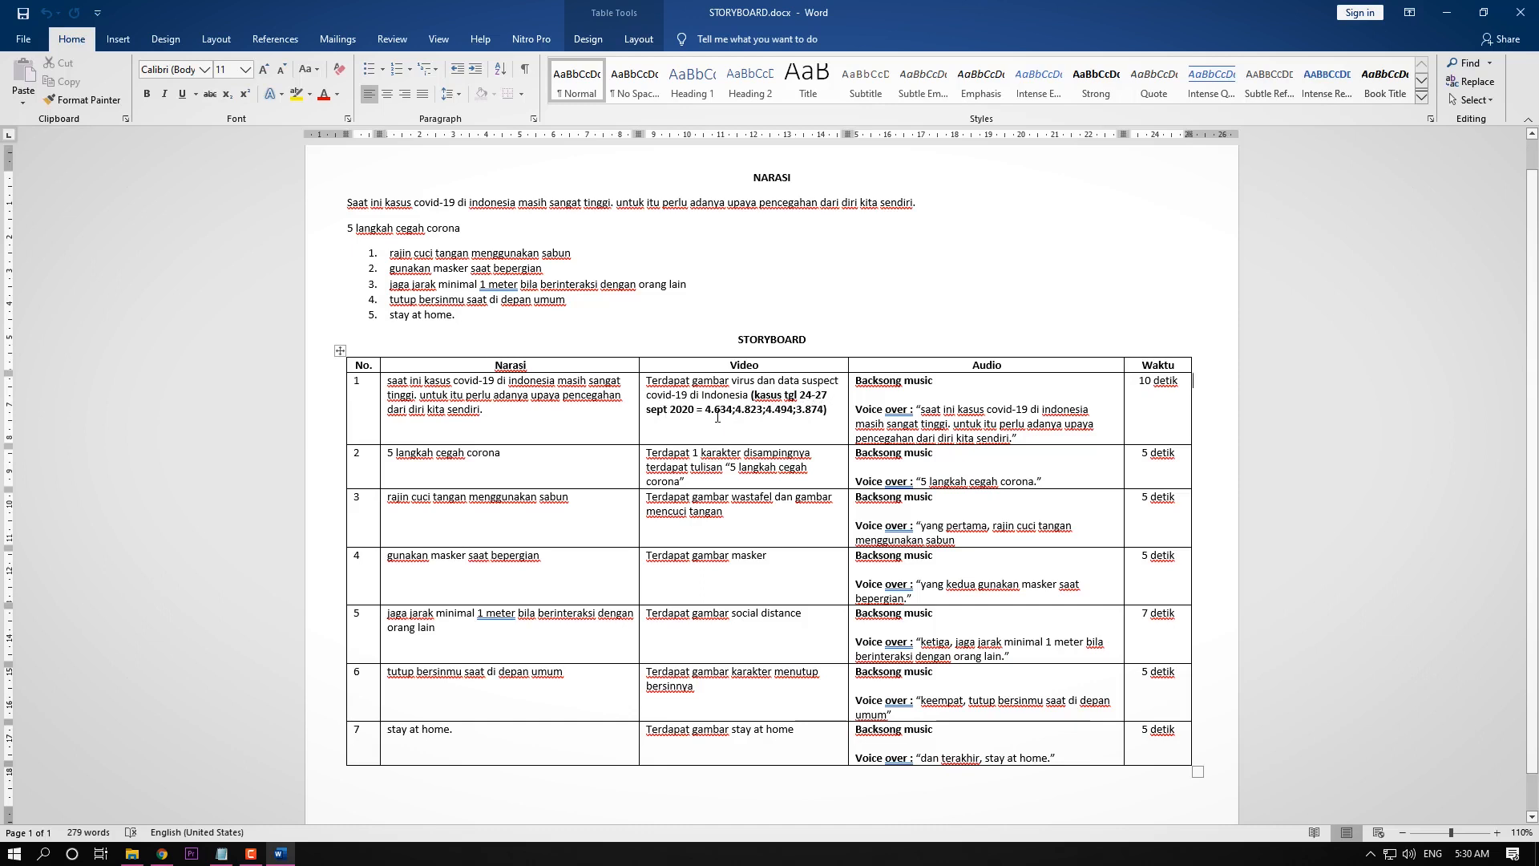
left_click(755, 410)
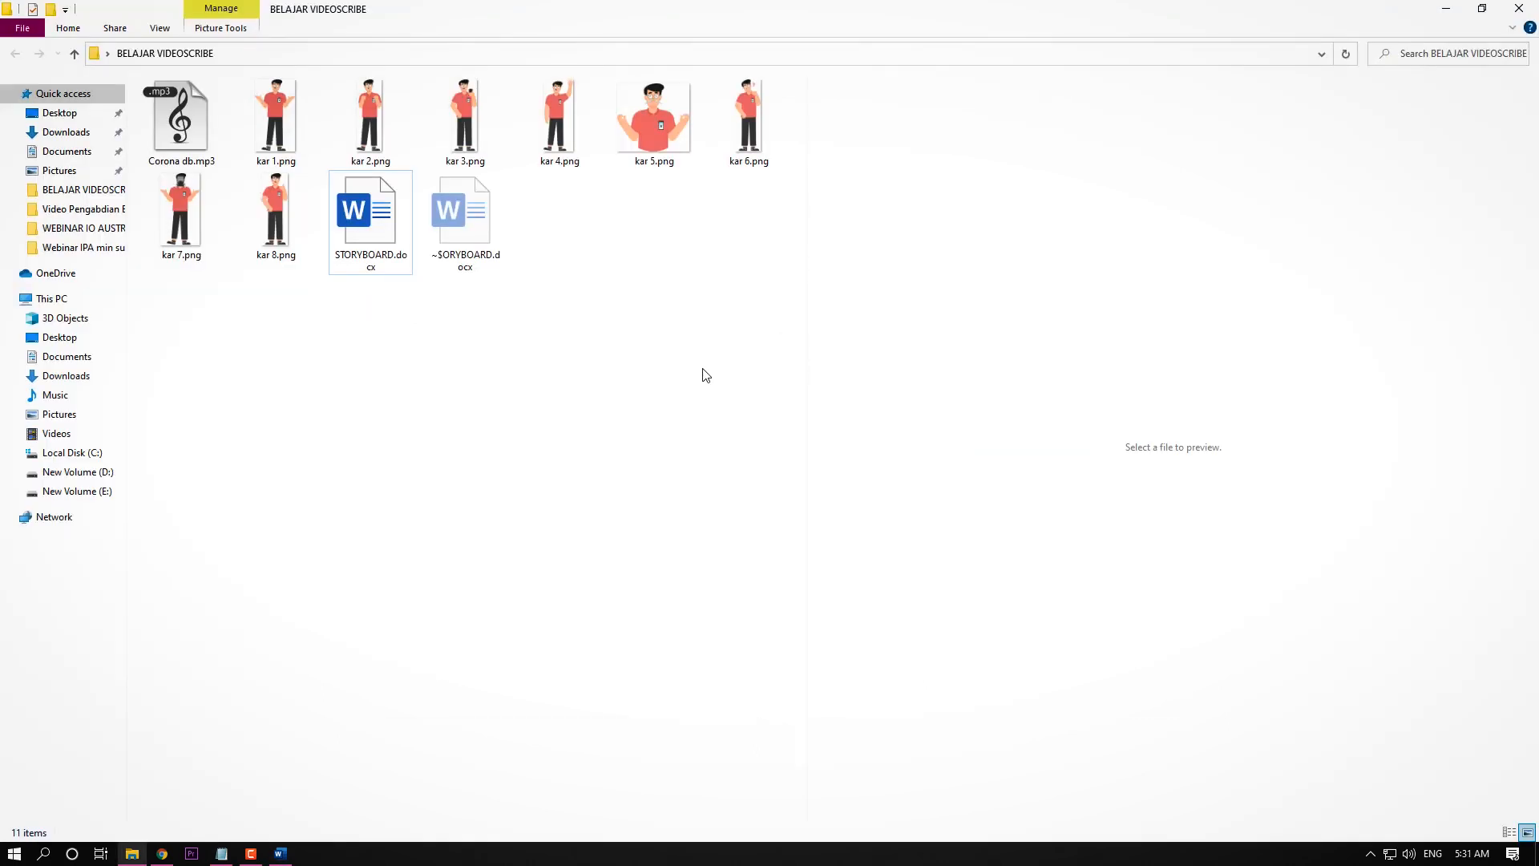
Preview the character images kar 1.png through kar 8.png in the BELAJAR VIDEOSCRIBE folder.
left_click(275, 119)
left_click(369, 118)
left_click(461, 109)
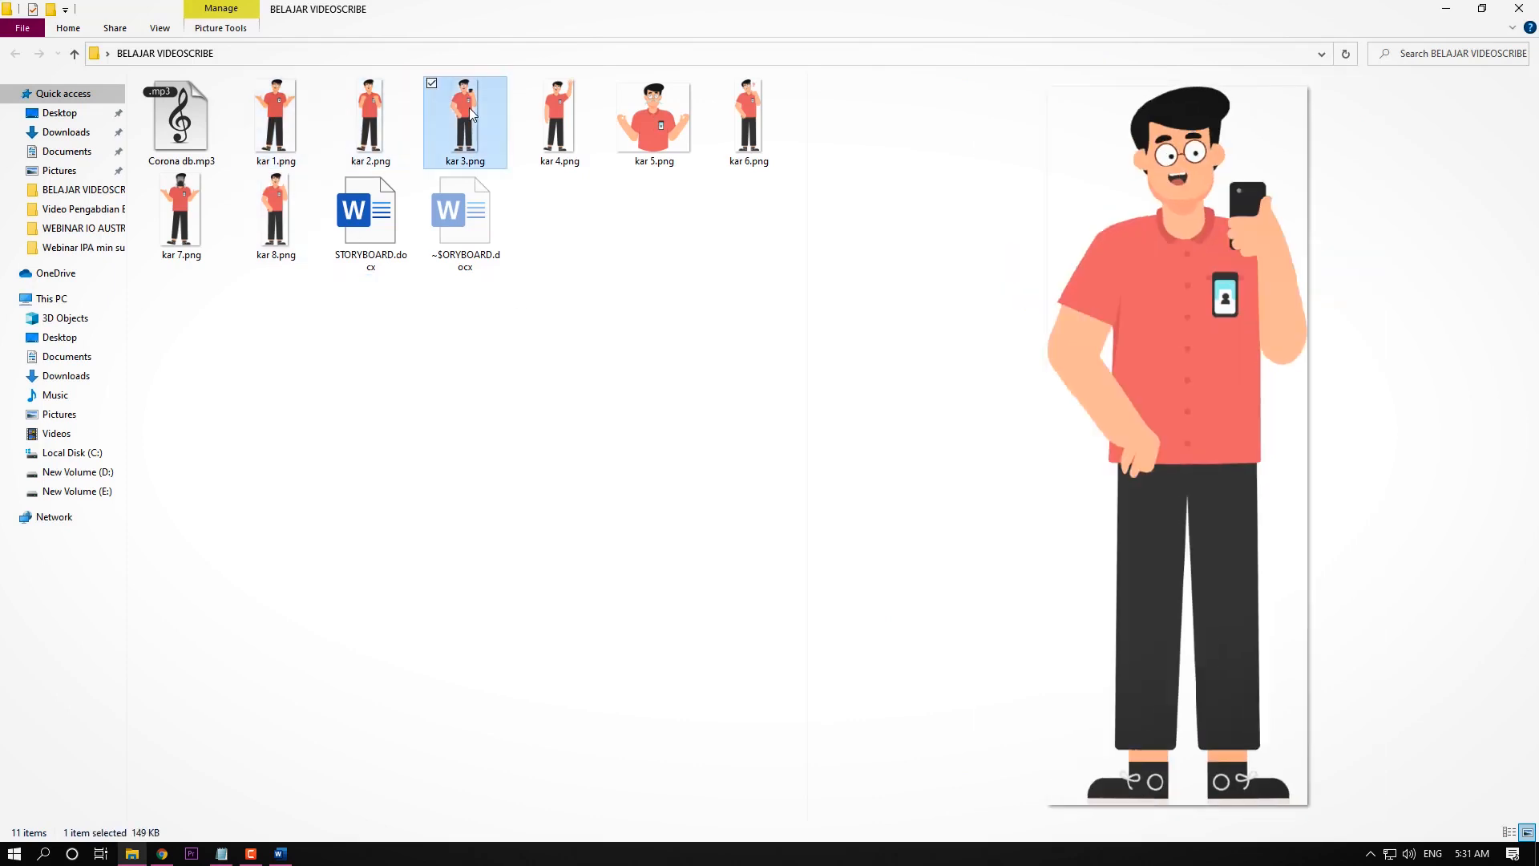
left_click(545, 114)
left_click(629, 114)
left_click(750, 134)
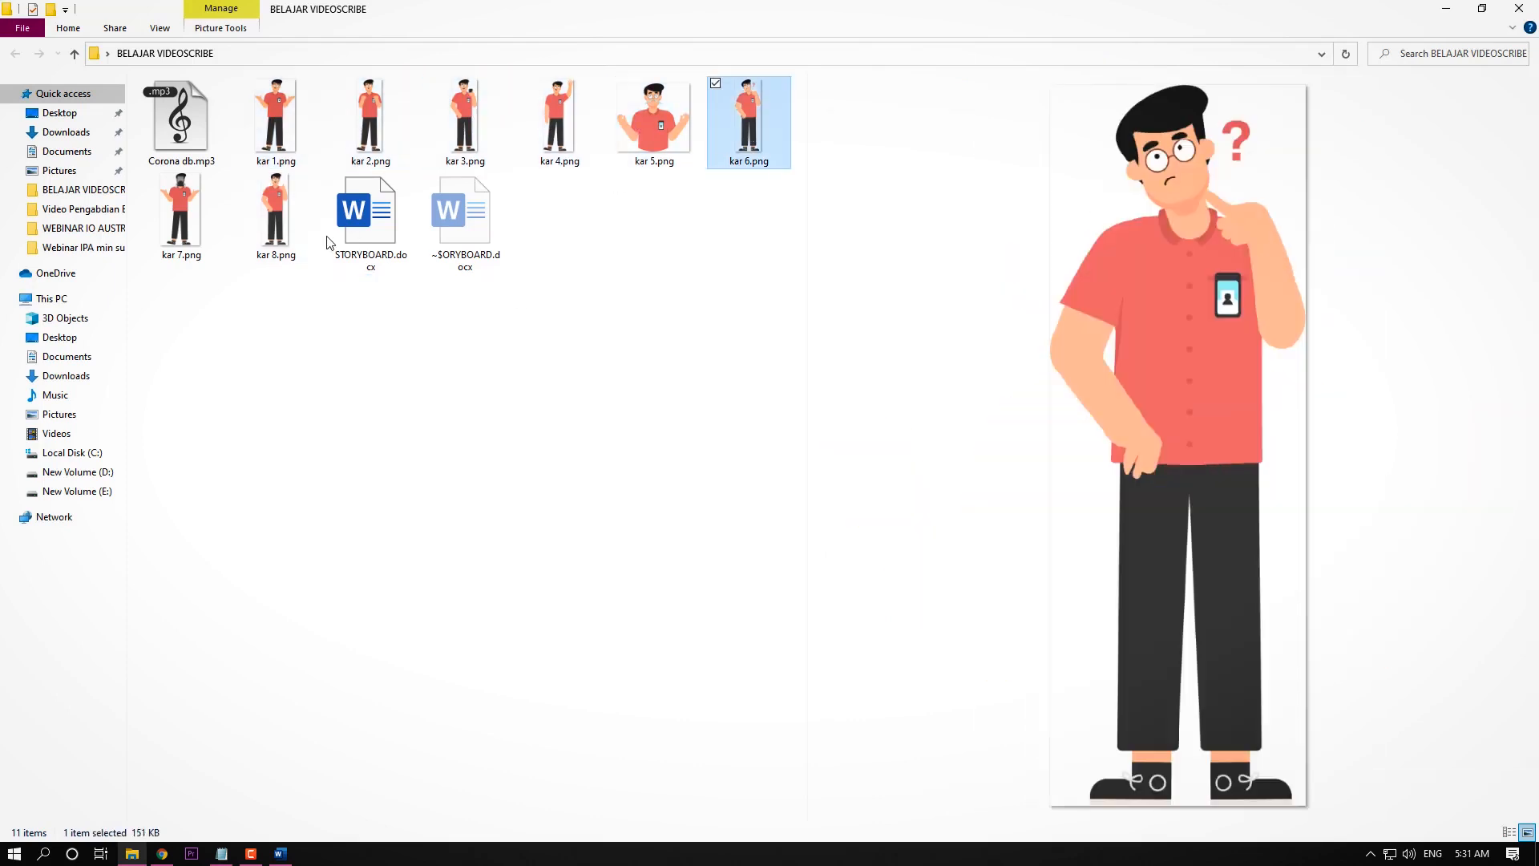
left_click(181, 210)
left_click(300, 205)
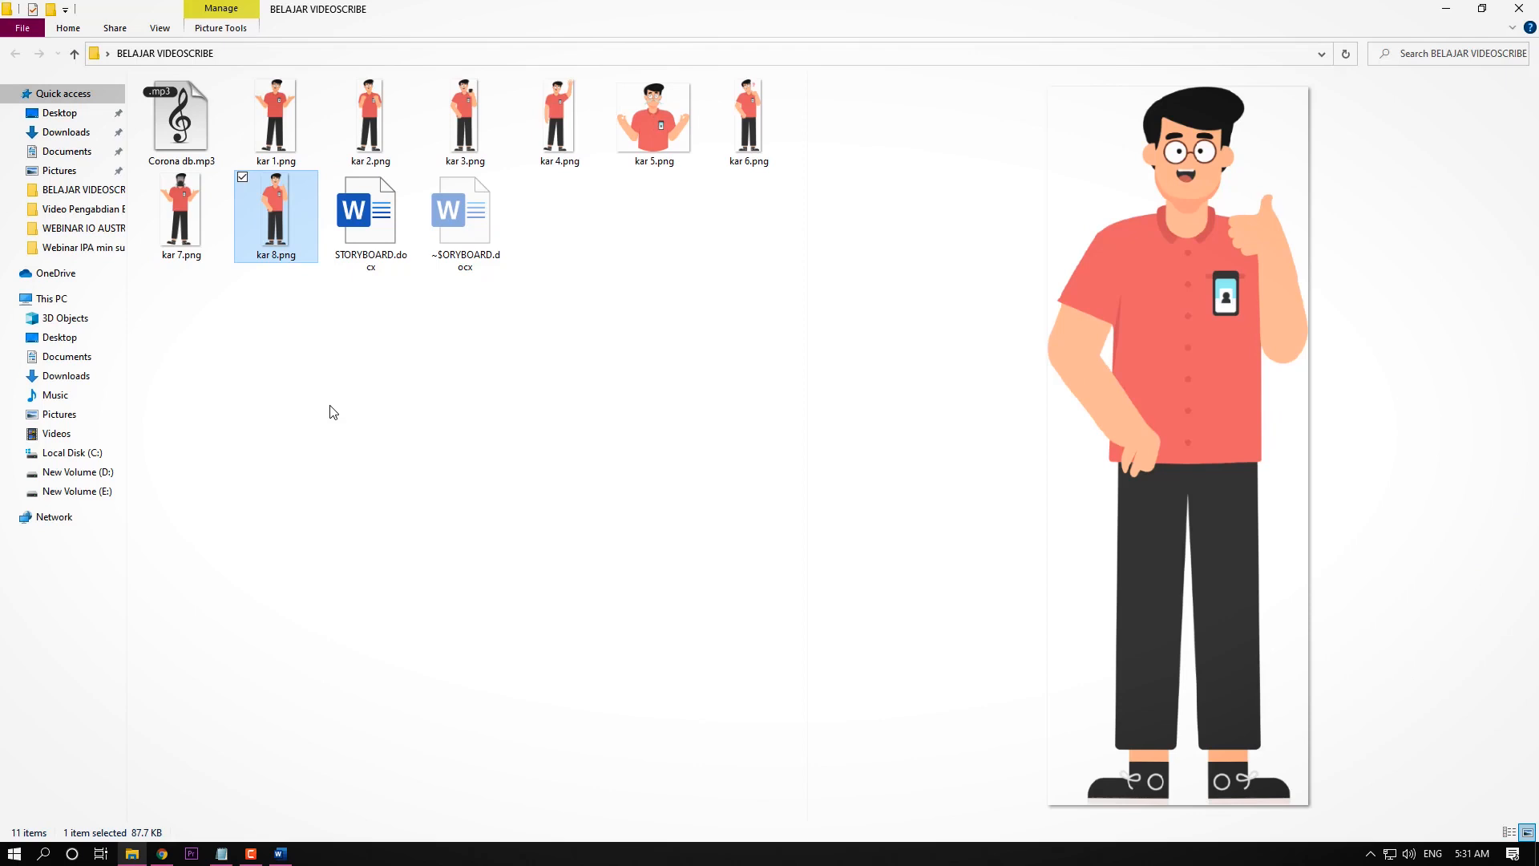
Check the audio file Corona db.mp3 and preview STORYBOARD.docx in the project folder.
left_click(184, 135)
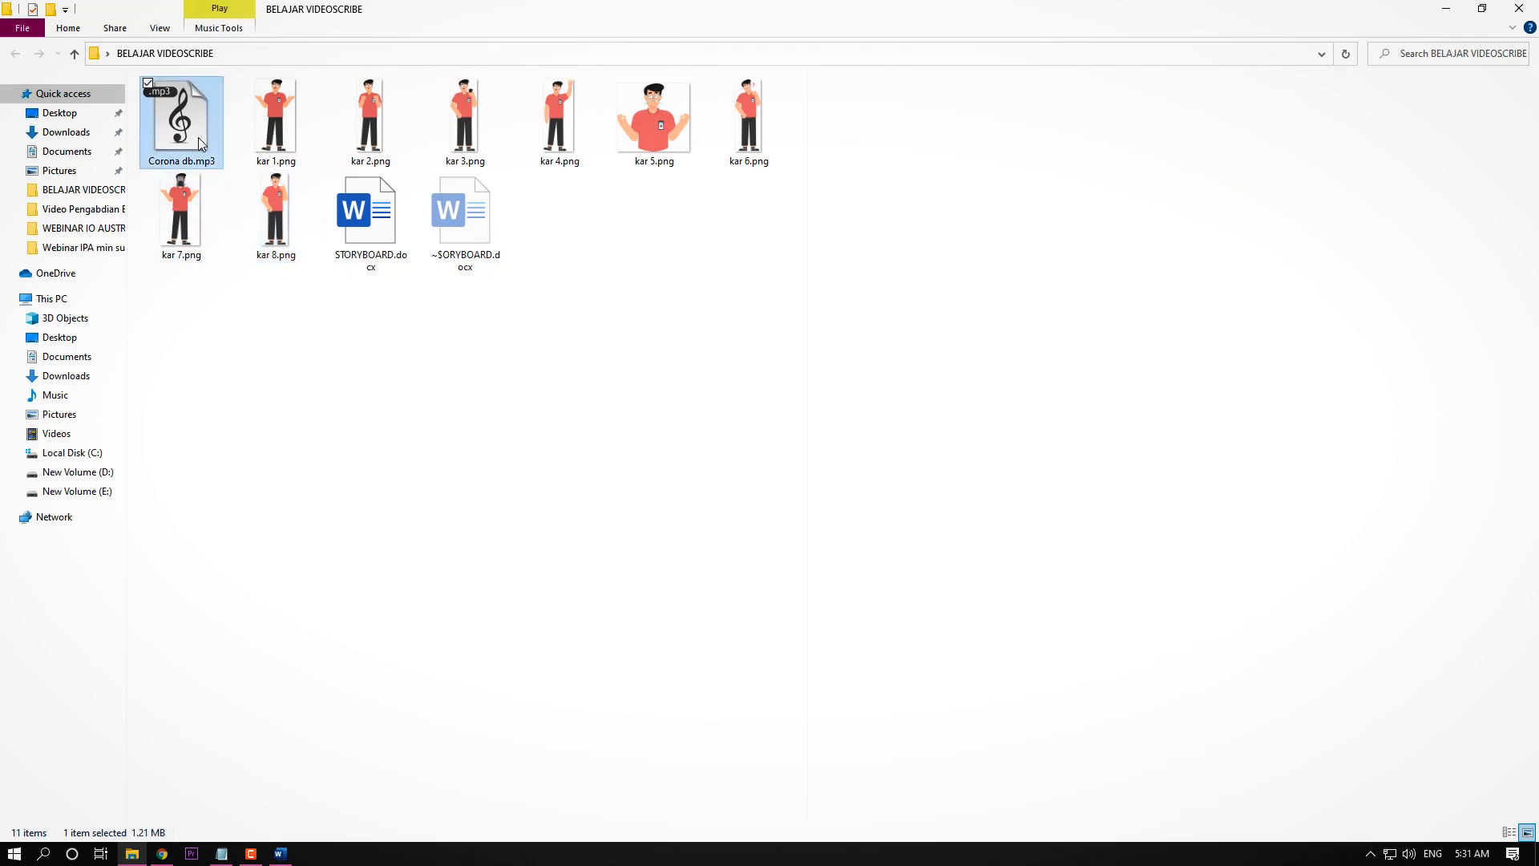
left_click(391, 239)
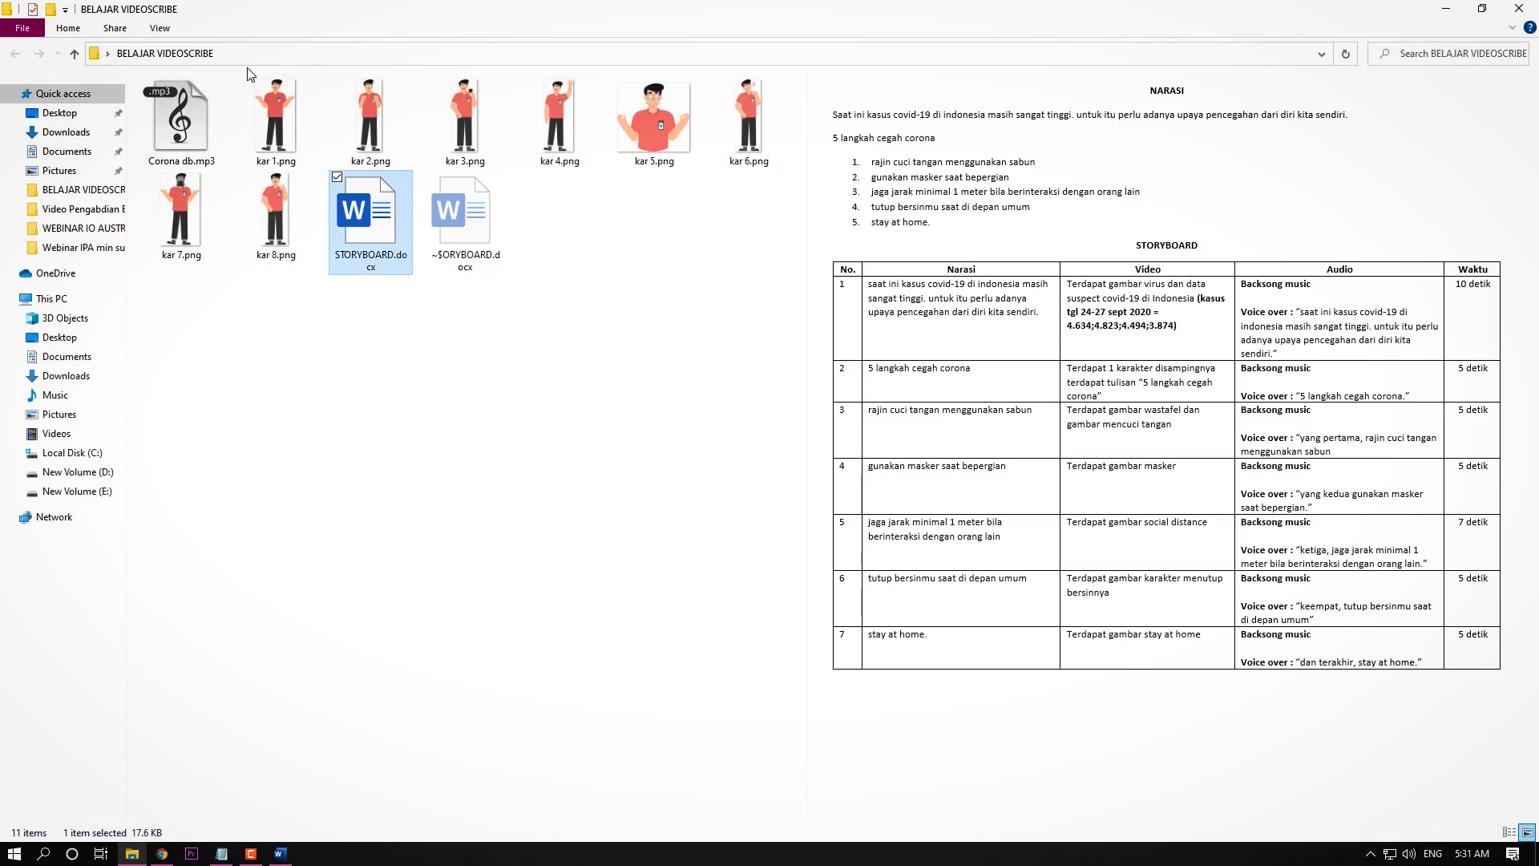
left_click(183, 121)
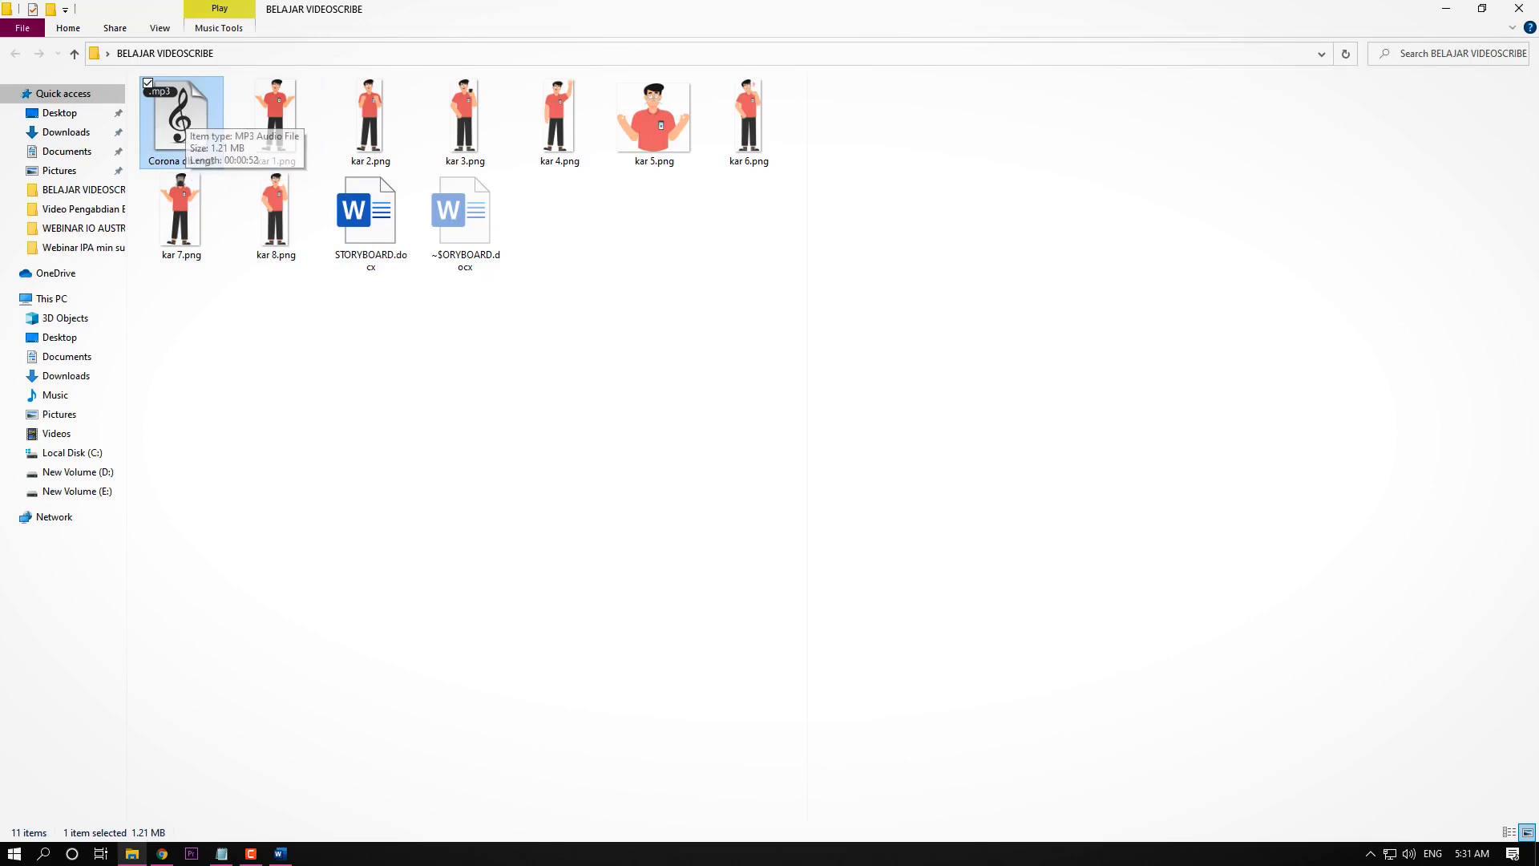
Minimize the folder window, launch VideoScribe from the desktop and log in with the remembered account.
left_click(1445, 8)
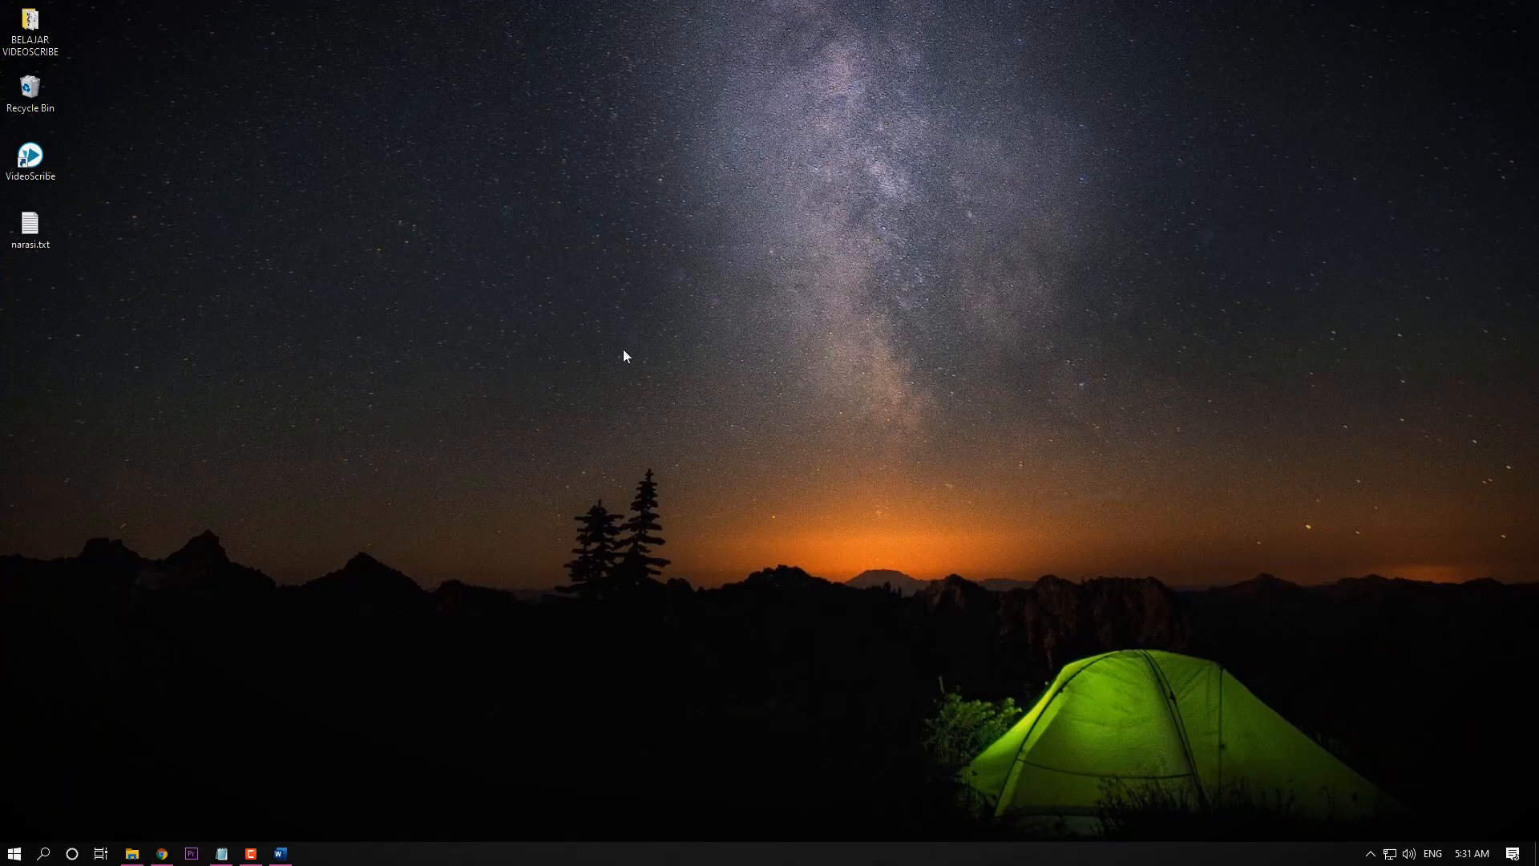
double_click(40, 175)
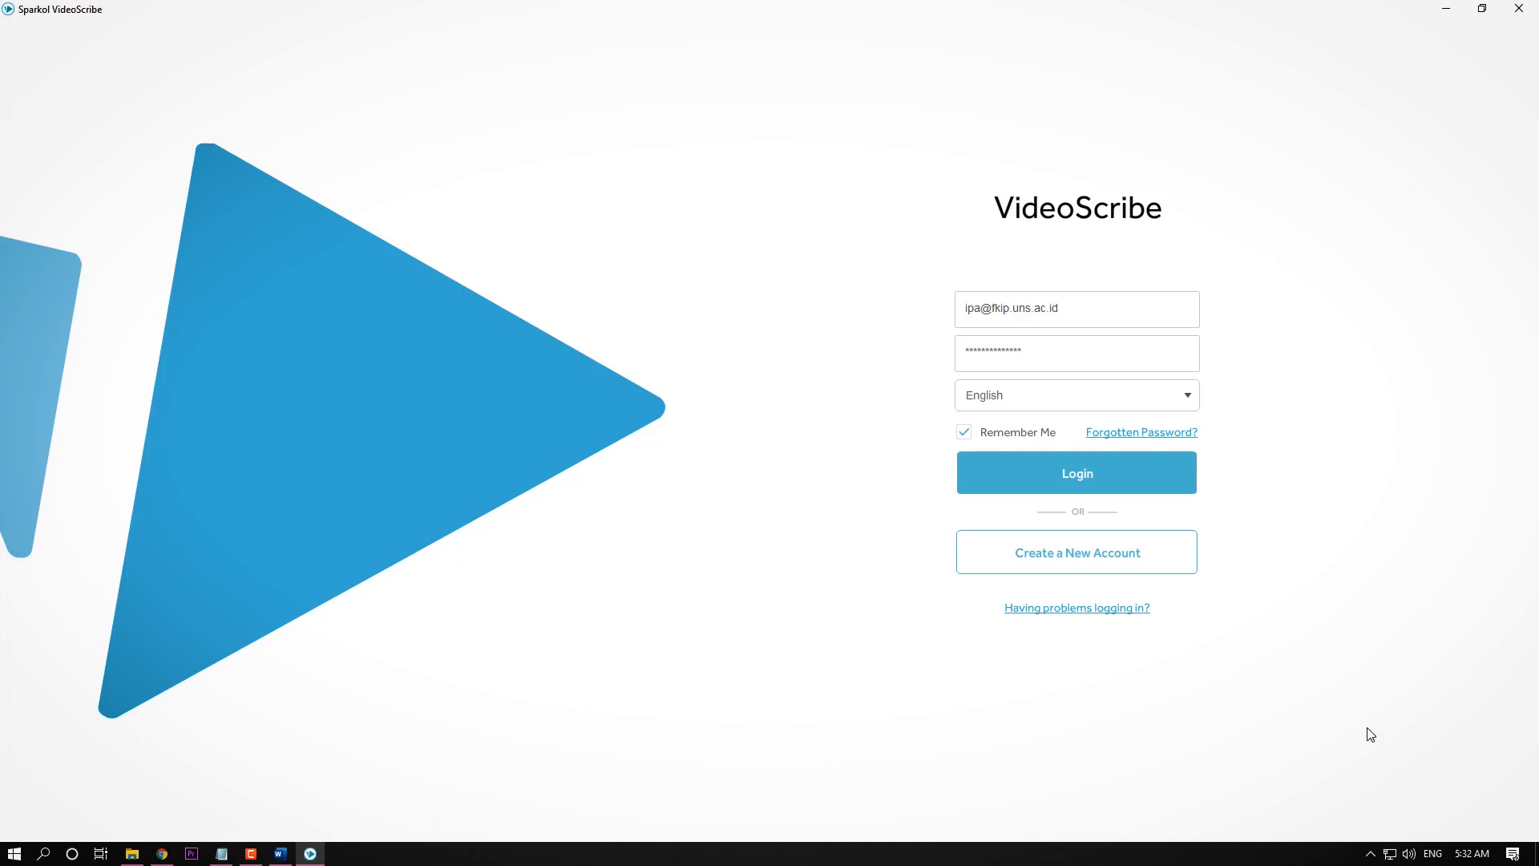
left_click(1113, 495)
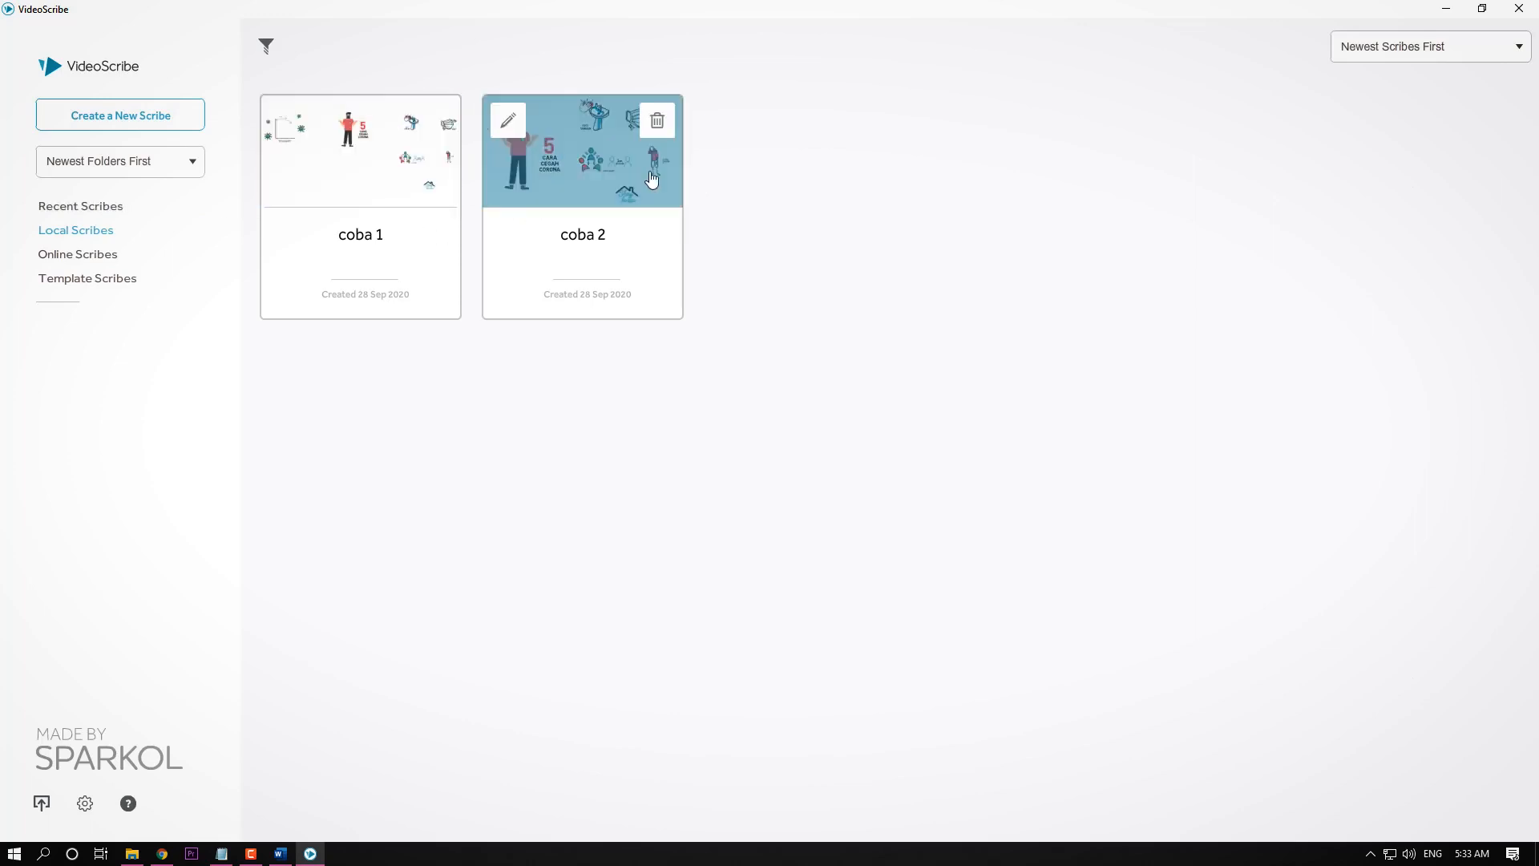
Browse the recent, local and template scribes up to the second template page, and create a new blank scribe.
left_click(86, 207)
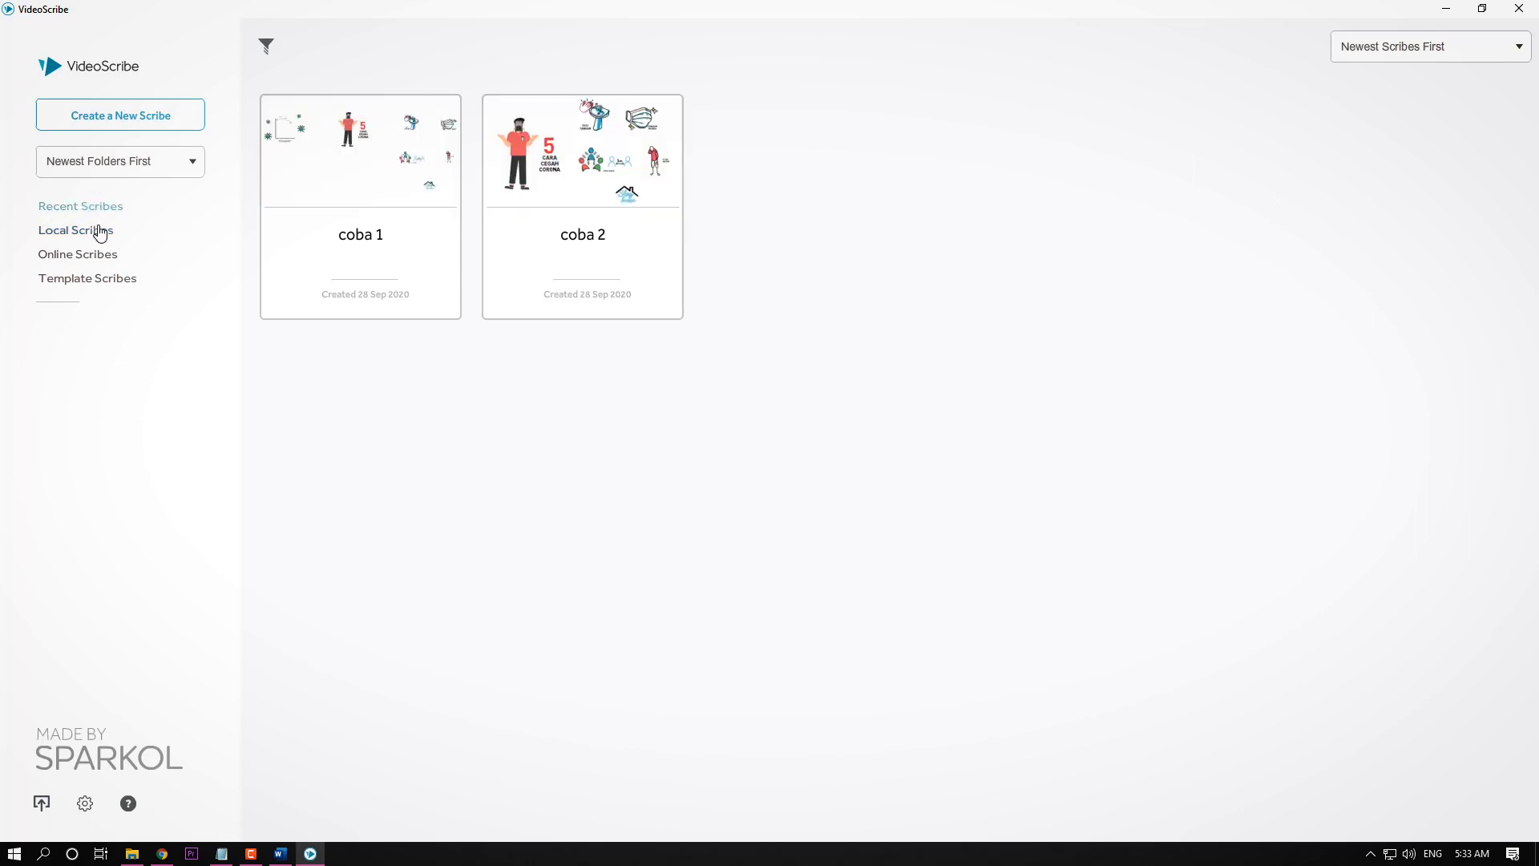
left_click(97, 232)
left_click(103, 285)
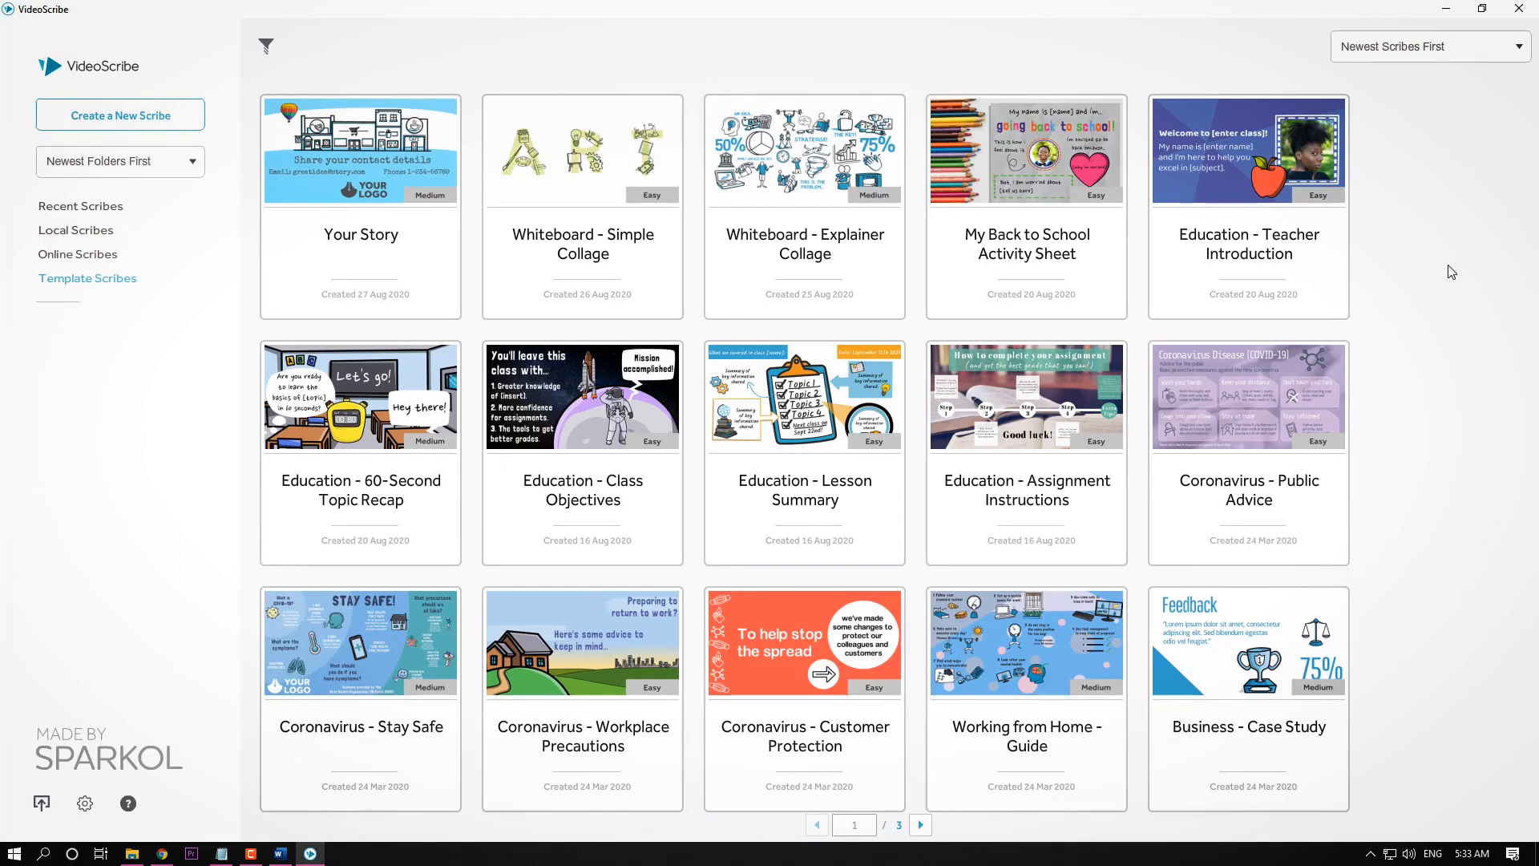
left_click(922, 826)
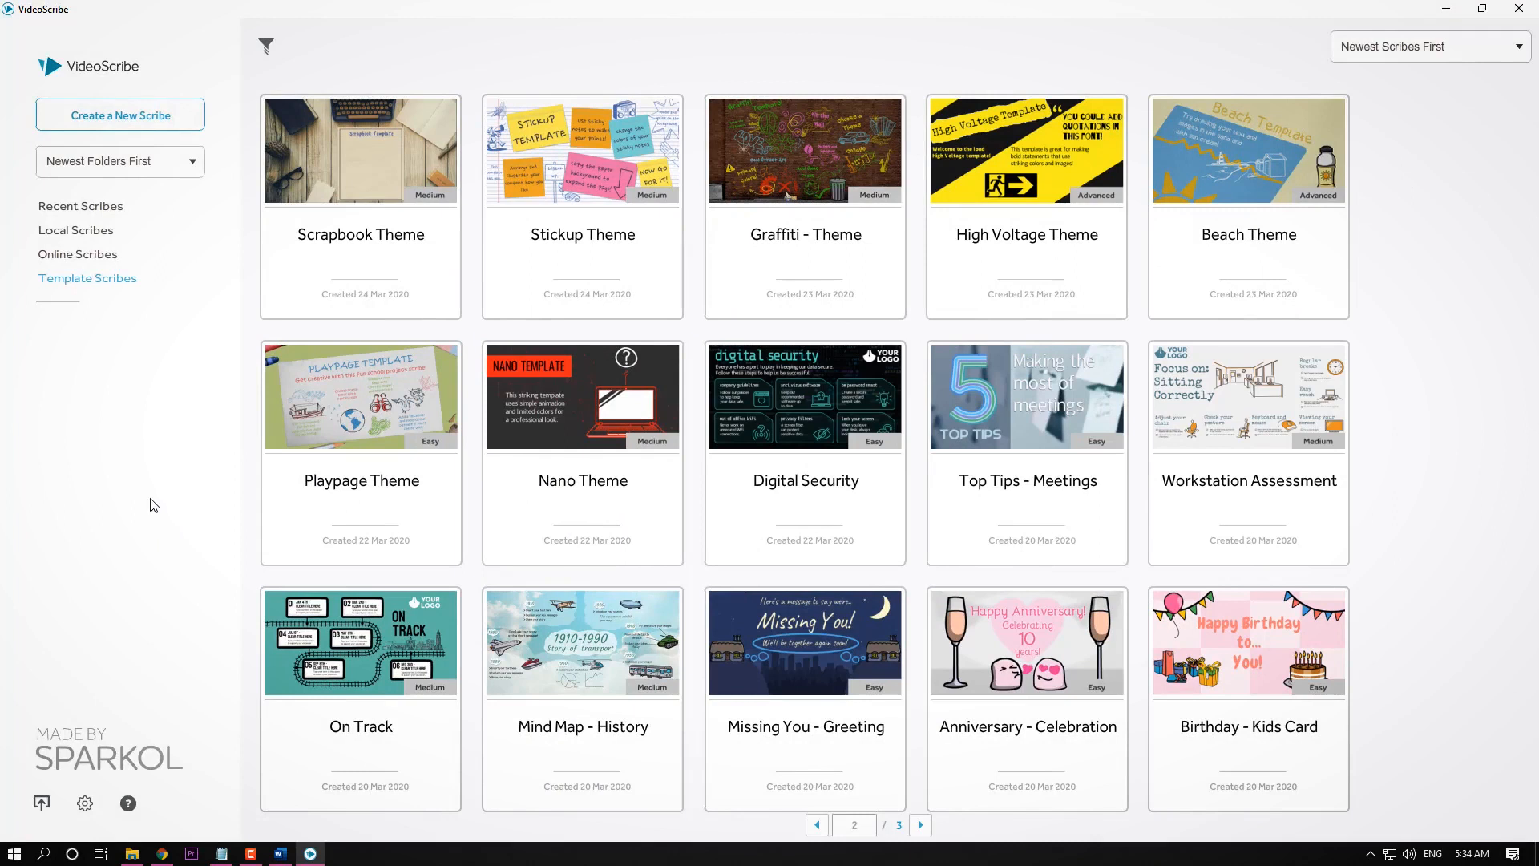
left_click(119, 125)
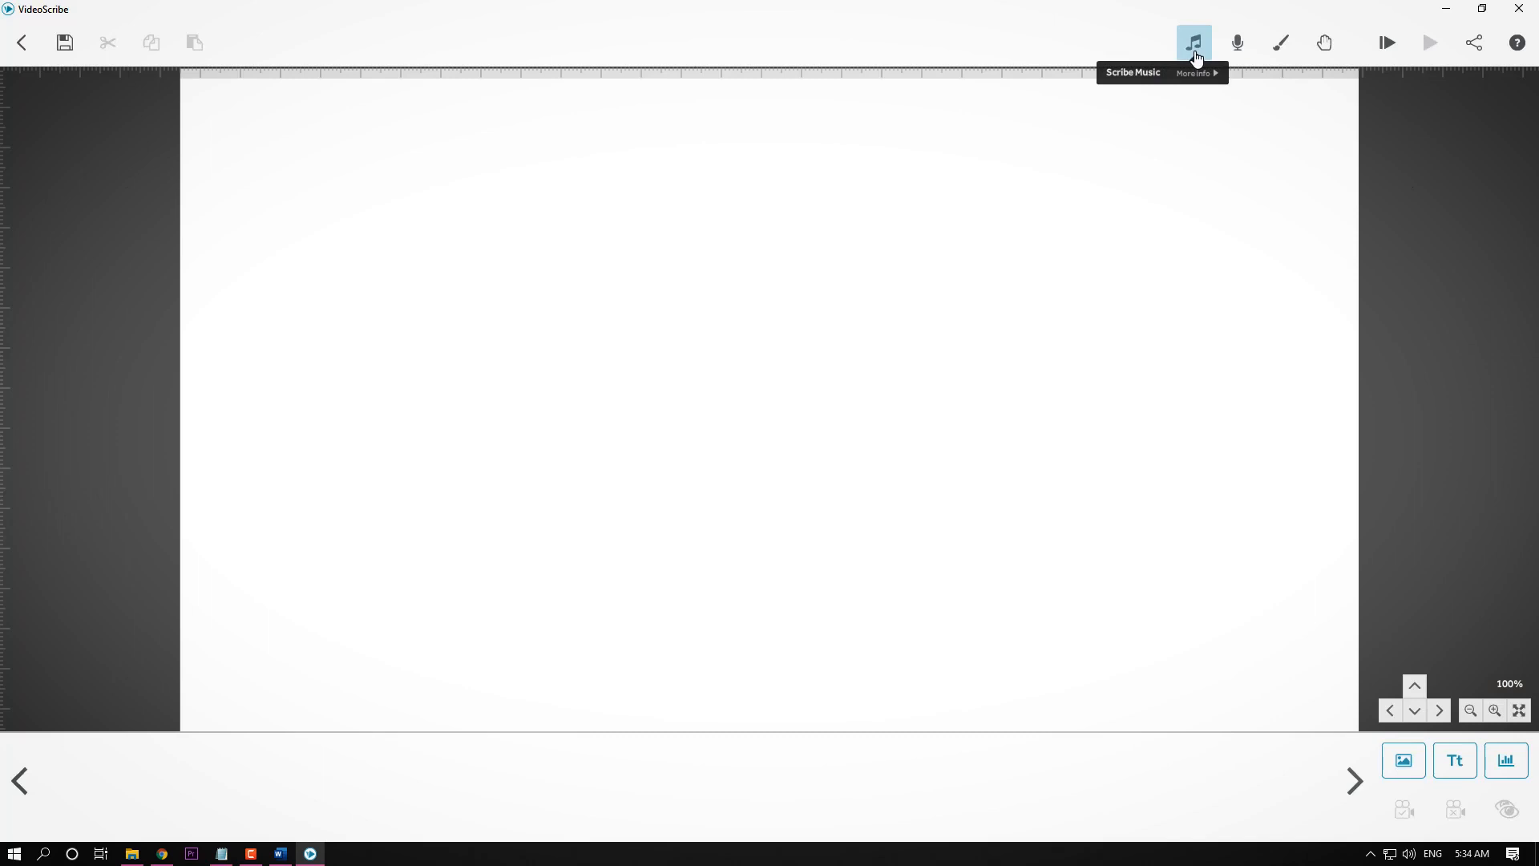
Examine the first two pages of the scribe music library and the voiceover recording options, closing both dialogs.
left_click(1194, 43)
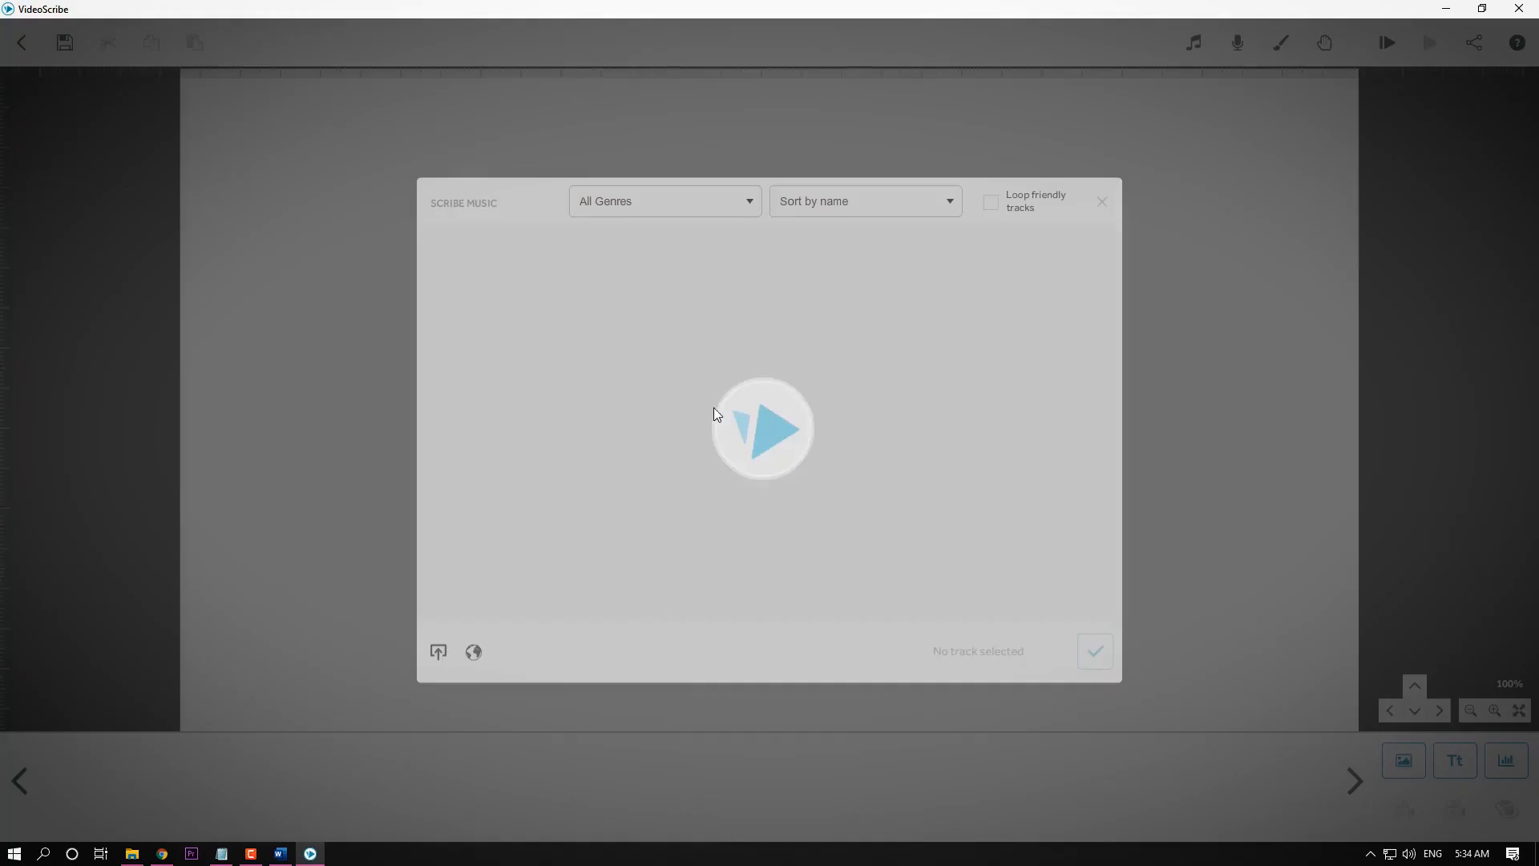
left_click(817, 595)
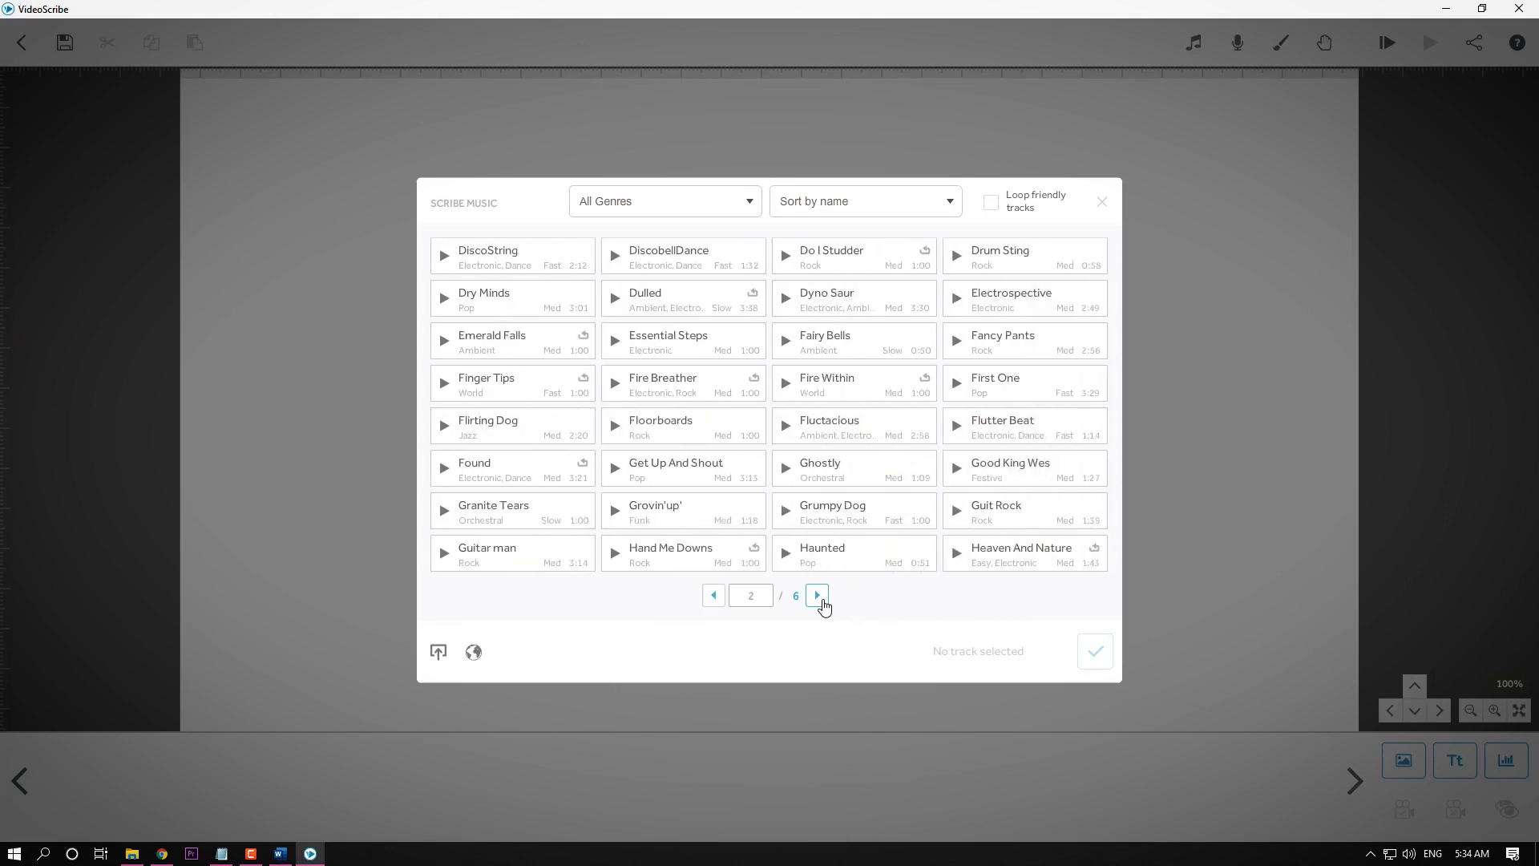
left_click(1101, 202)
left_click(1240, 45)
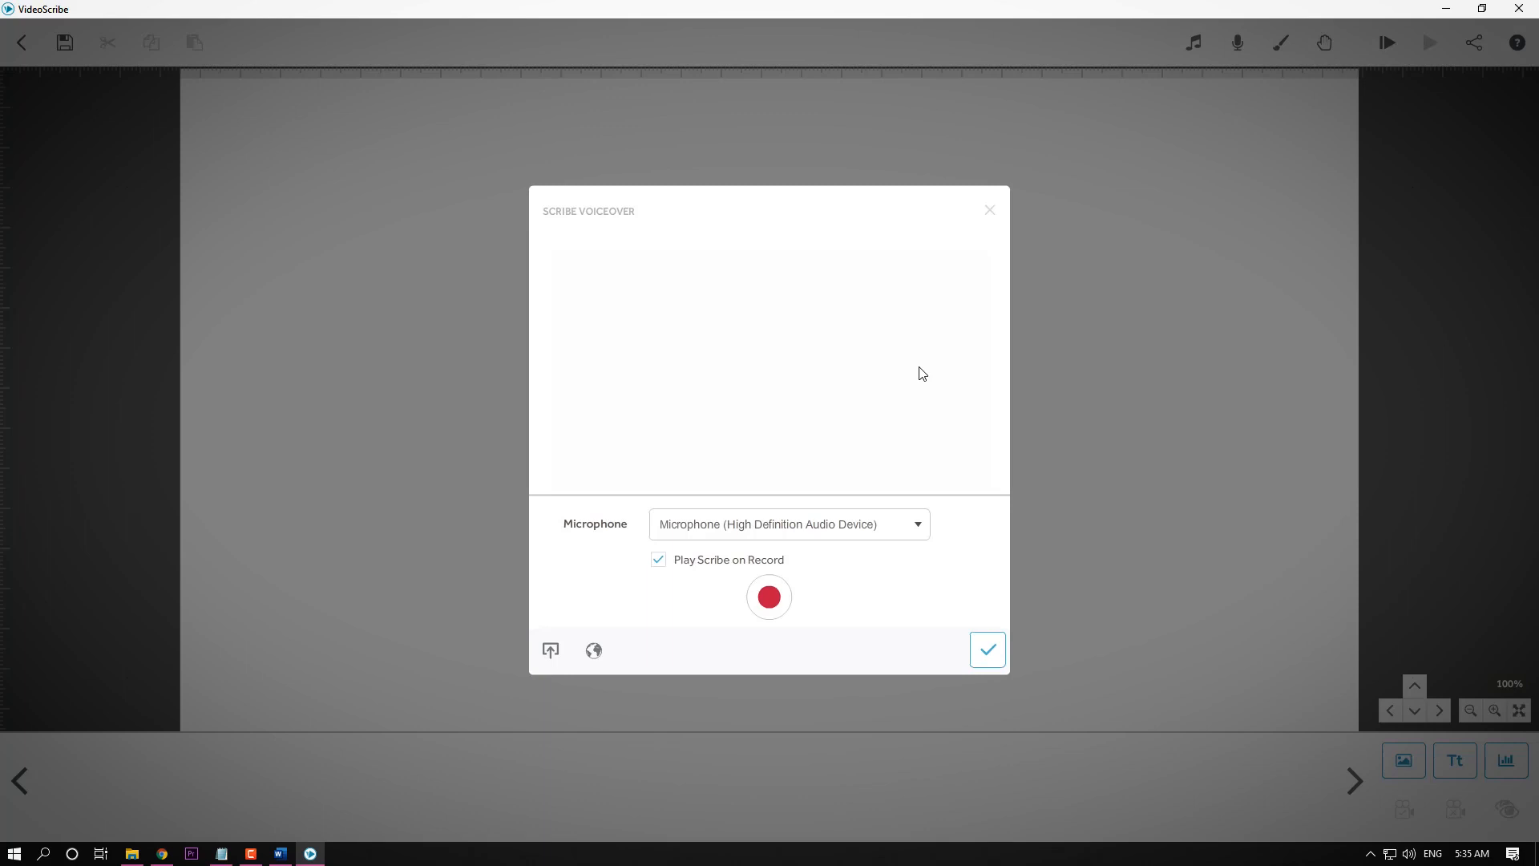
left_click(990, 210)
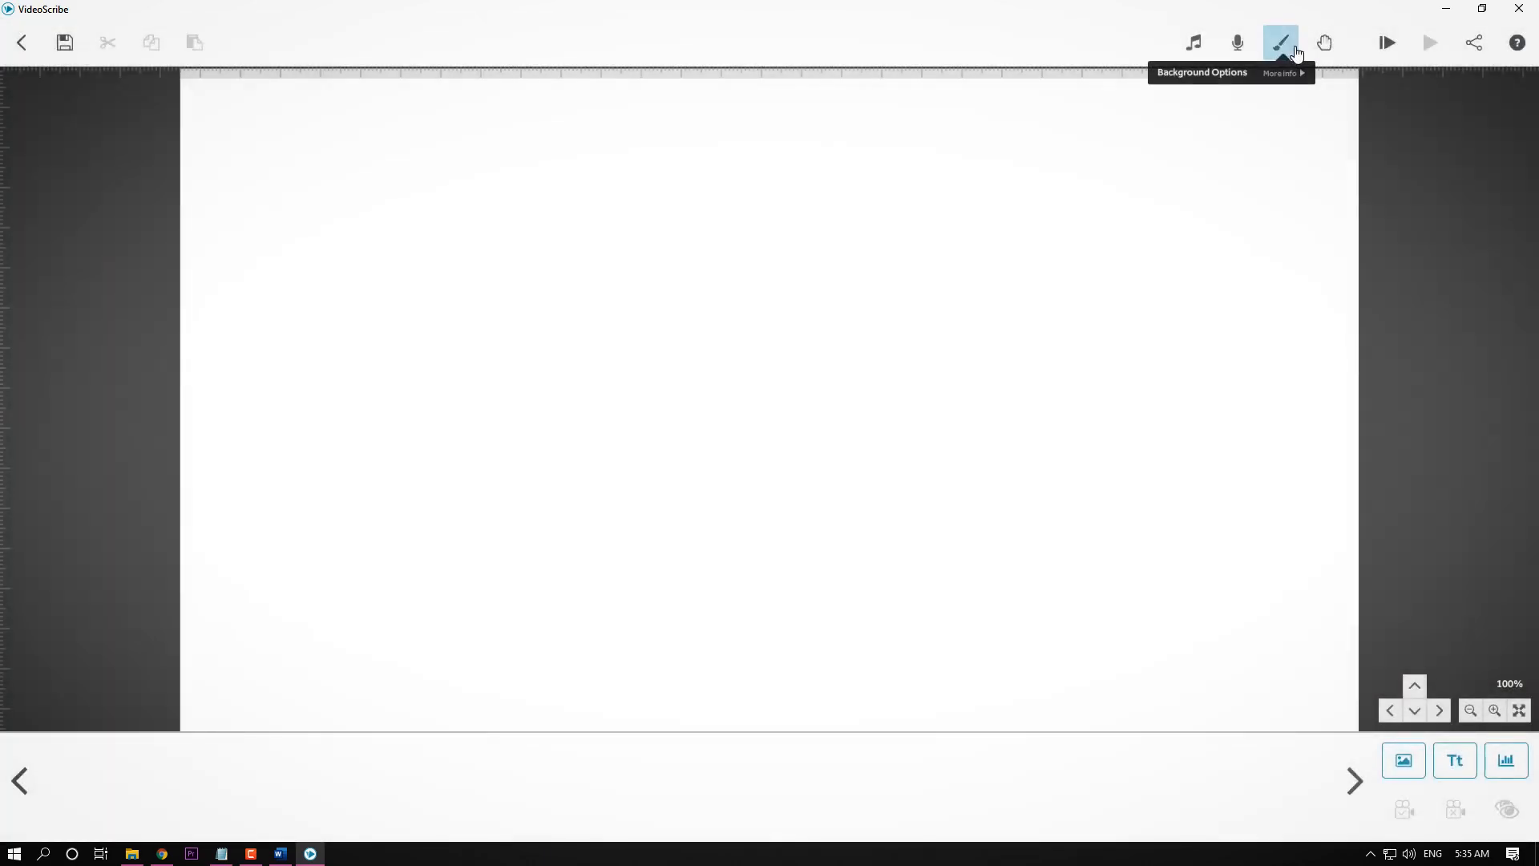
Try the faint paper texture and the speckled stone texture as the scribe background.
left_click(1296, 54)
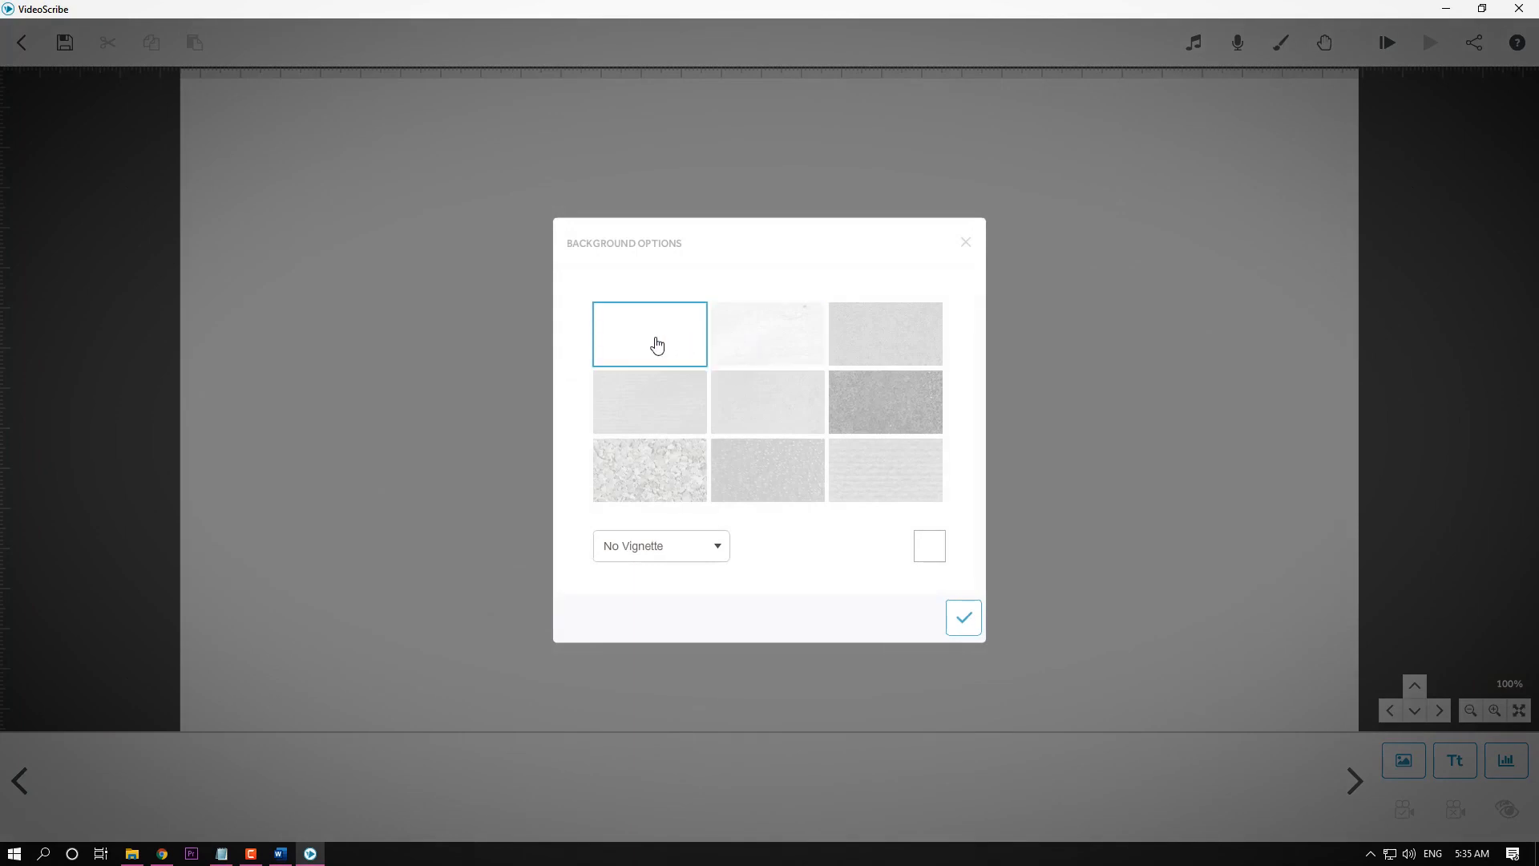
left_click(748, 352)
left_click(964, 617)
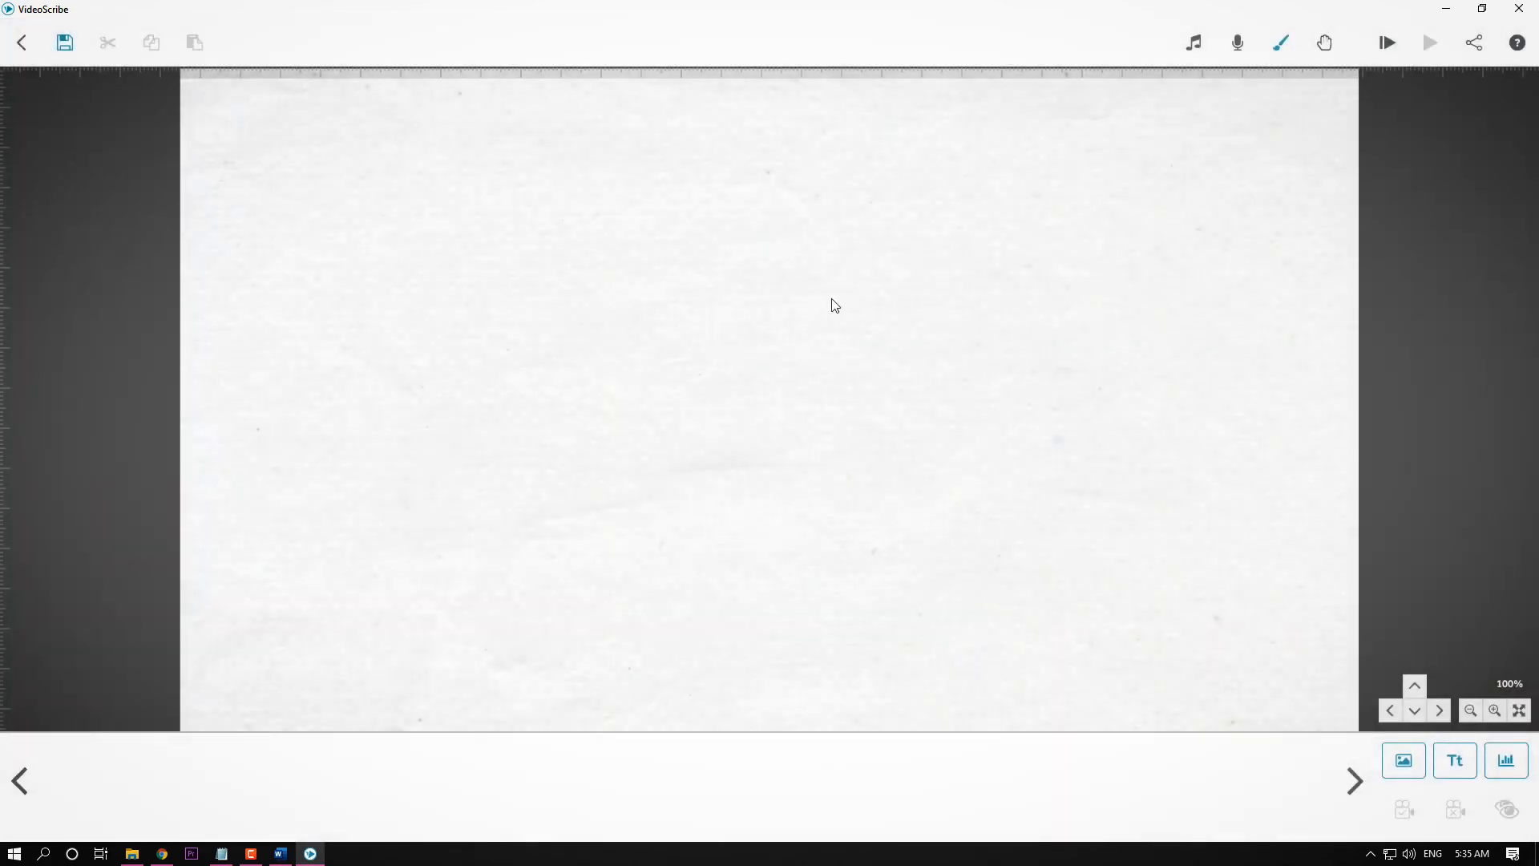
left_click(1285, 52)
left_click(665, 477)
left_click(963, 616)
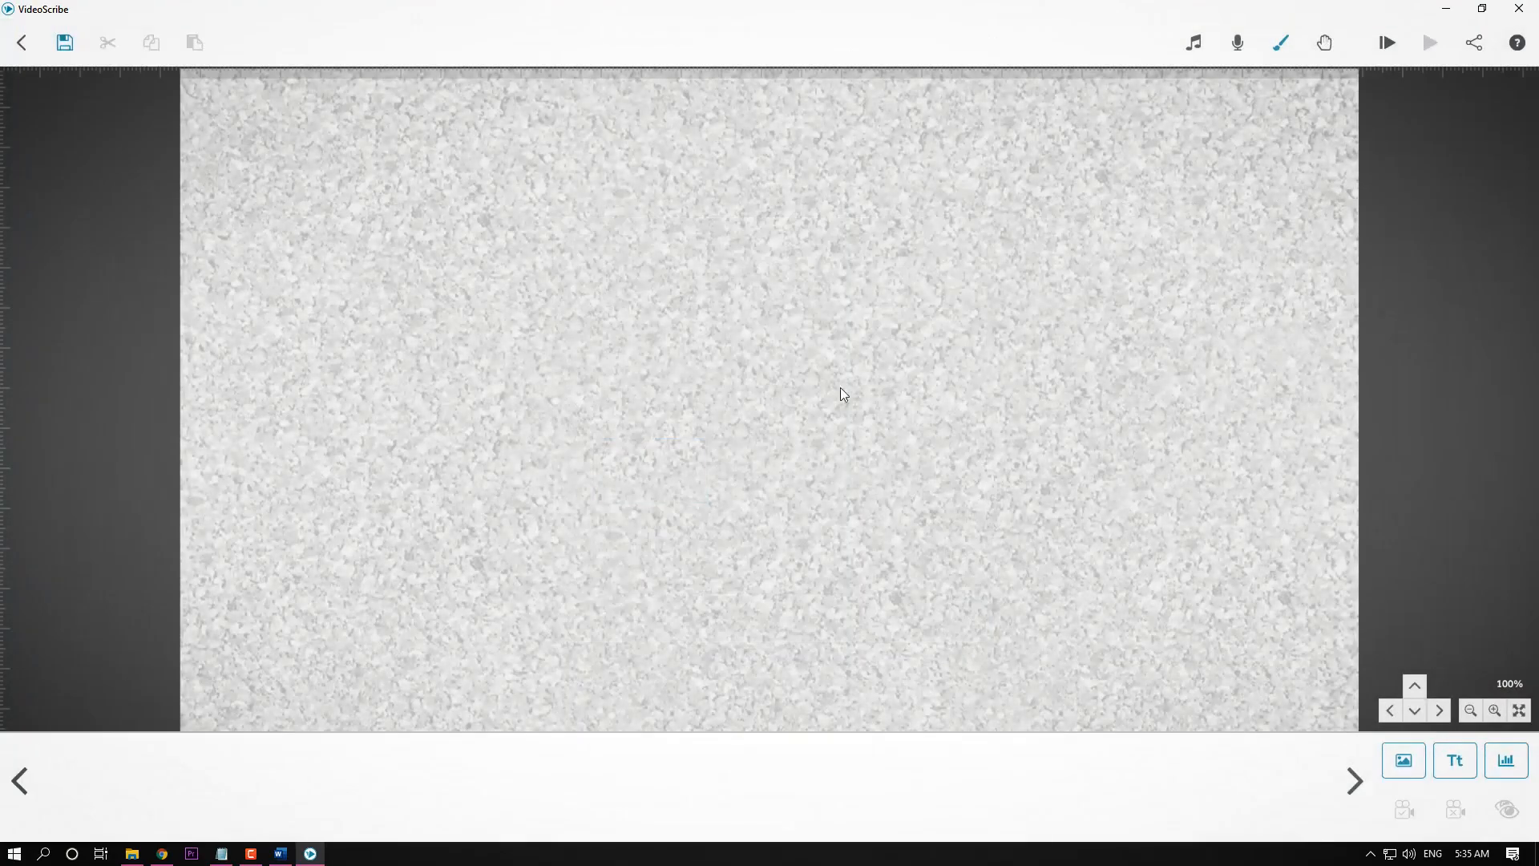
Set the scribe background back to plain white.
left_click(1283, 50)
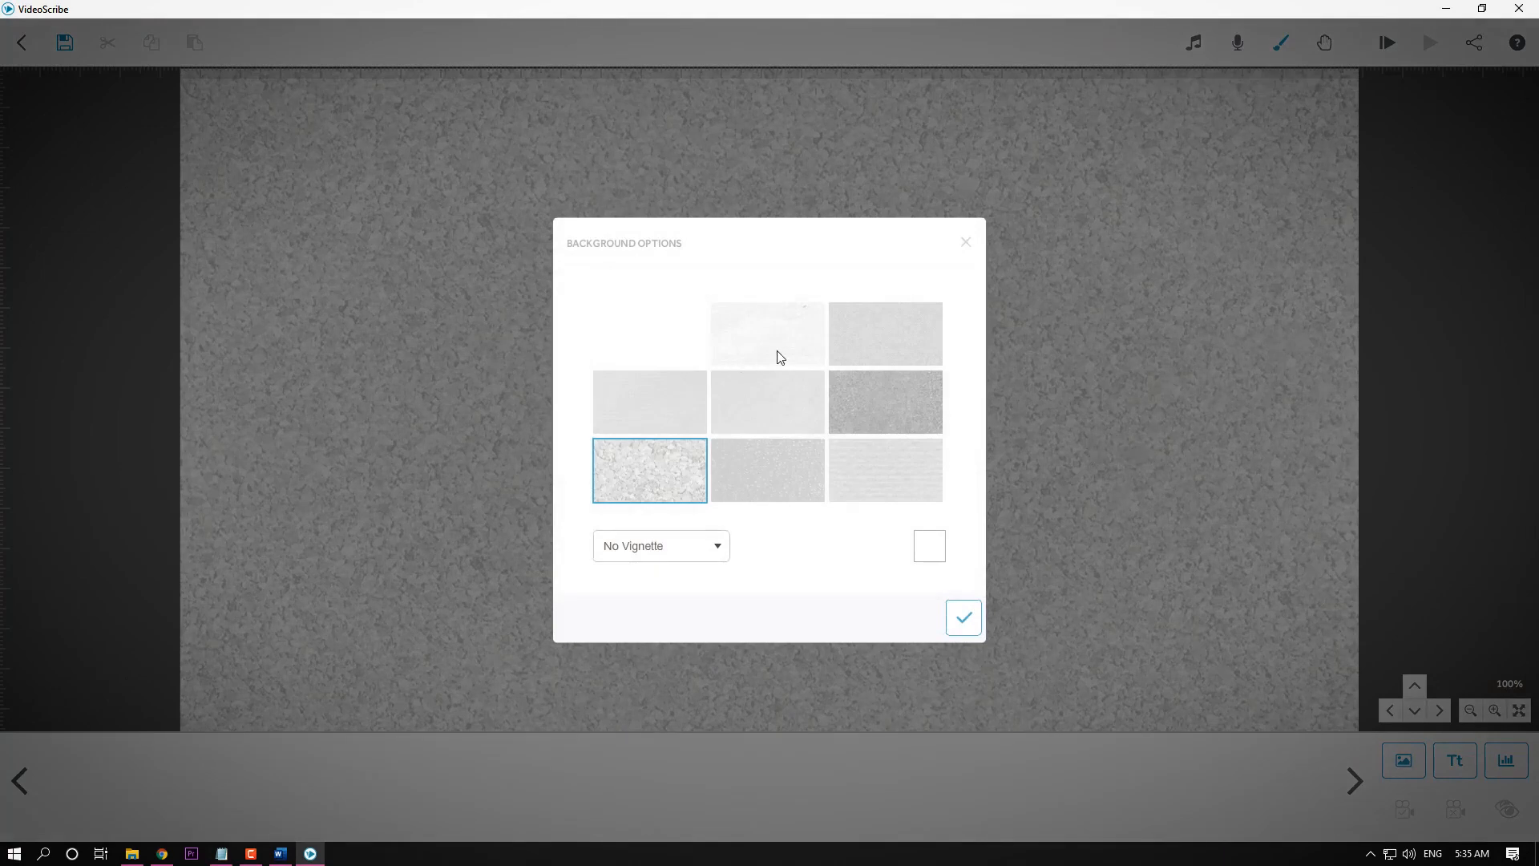
left_click(678, 343)
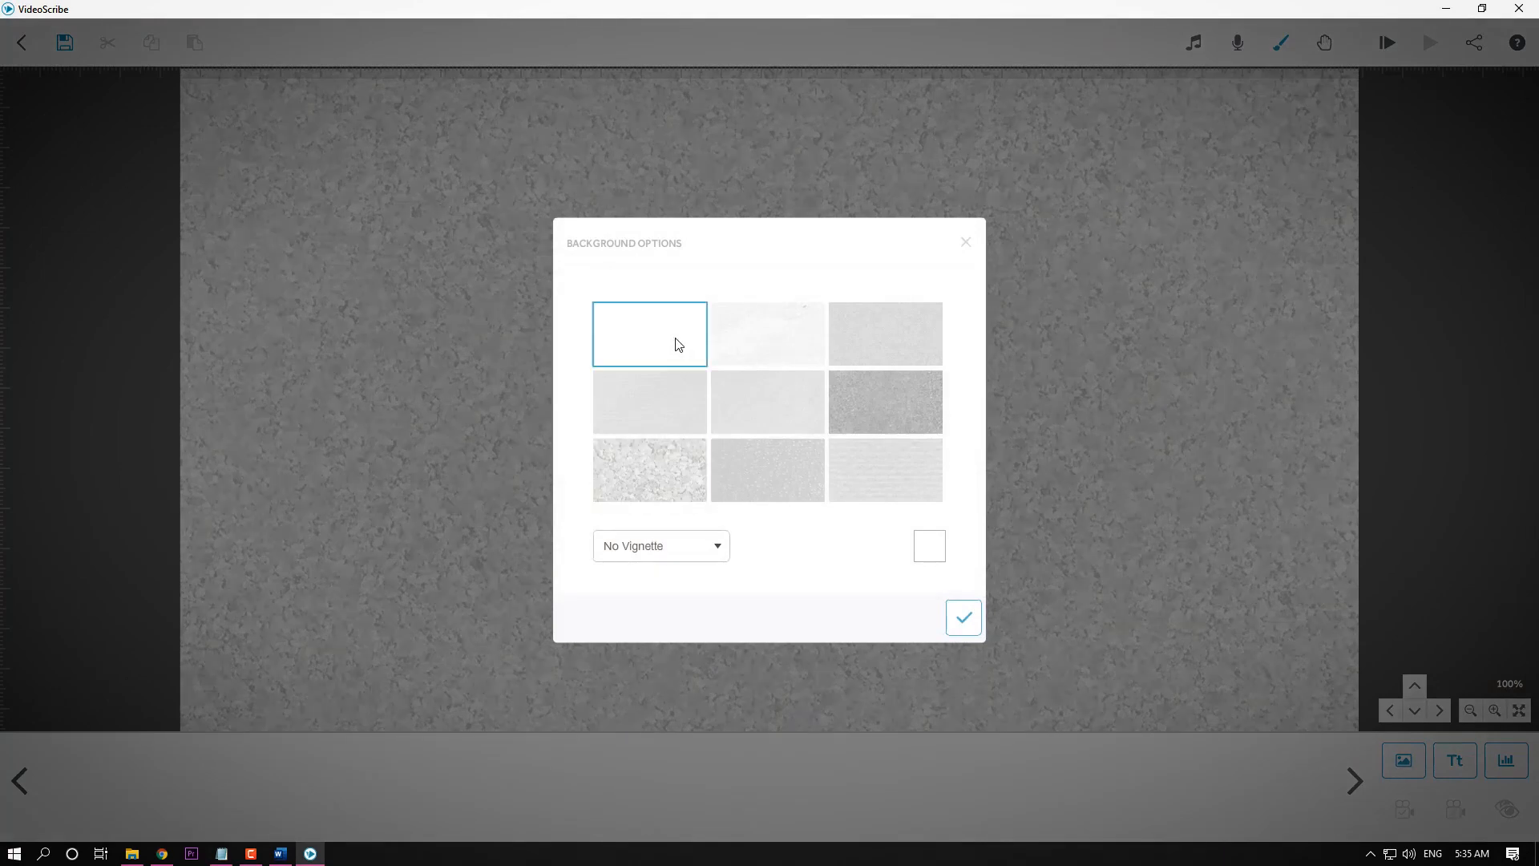
left_click(964, 617)
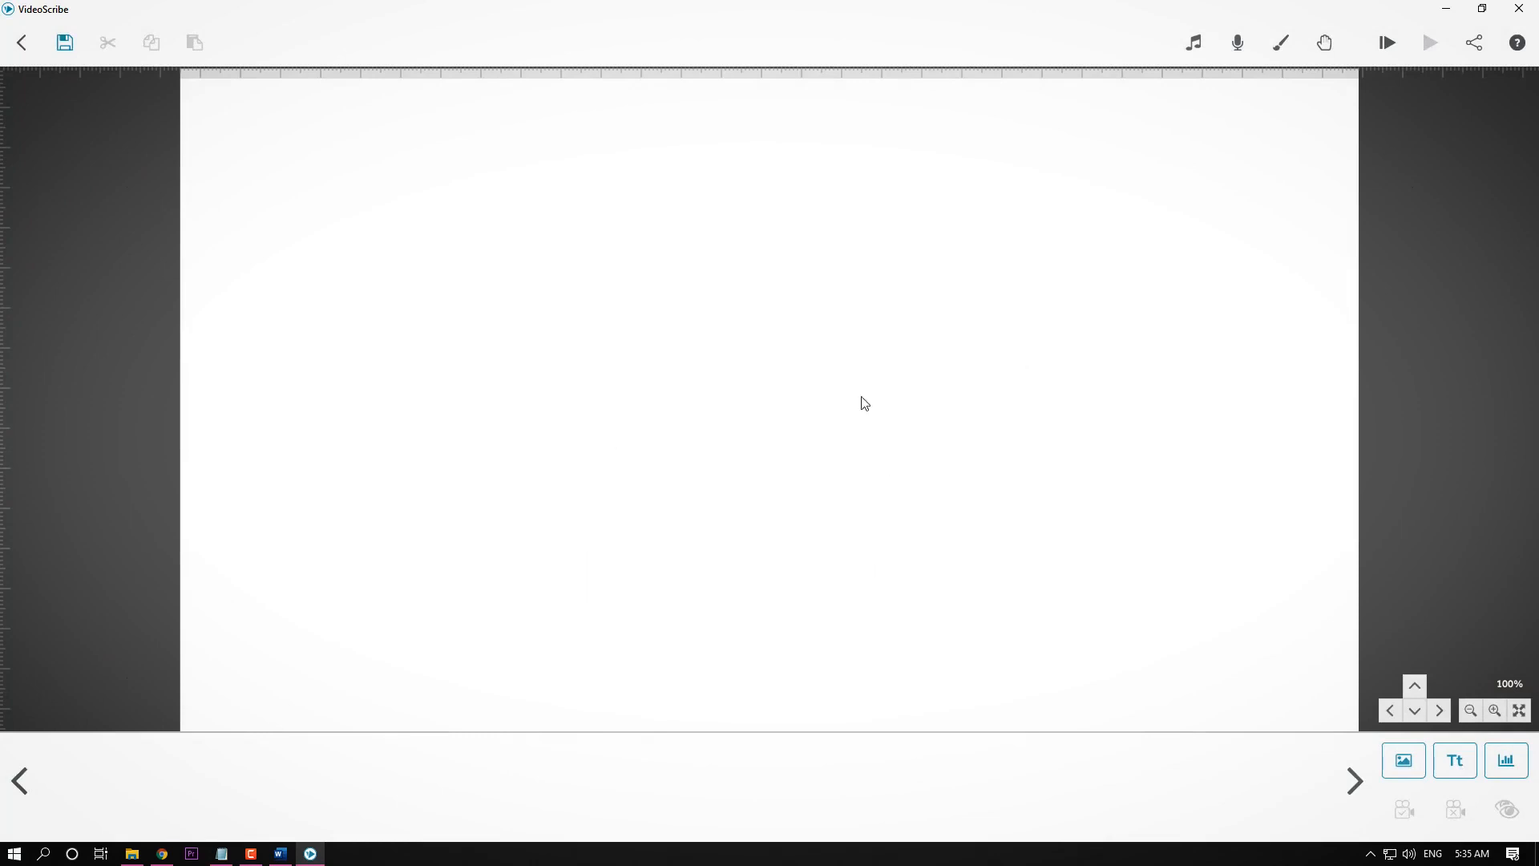
Examine the drawing hands offered for the scribe, including two of the named hand sets, and close the selection.
left_click(1327, 42)
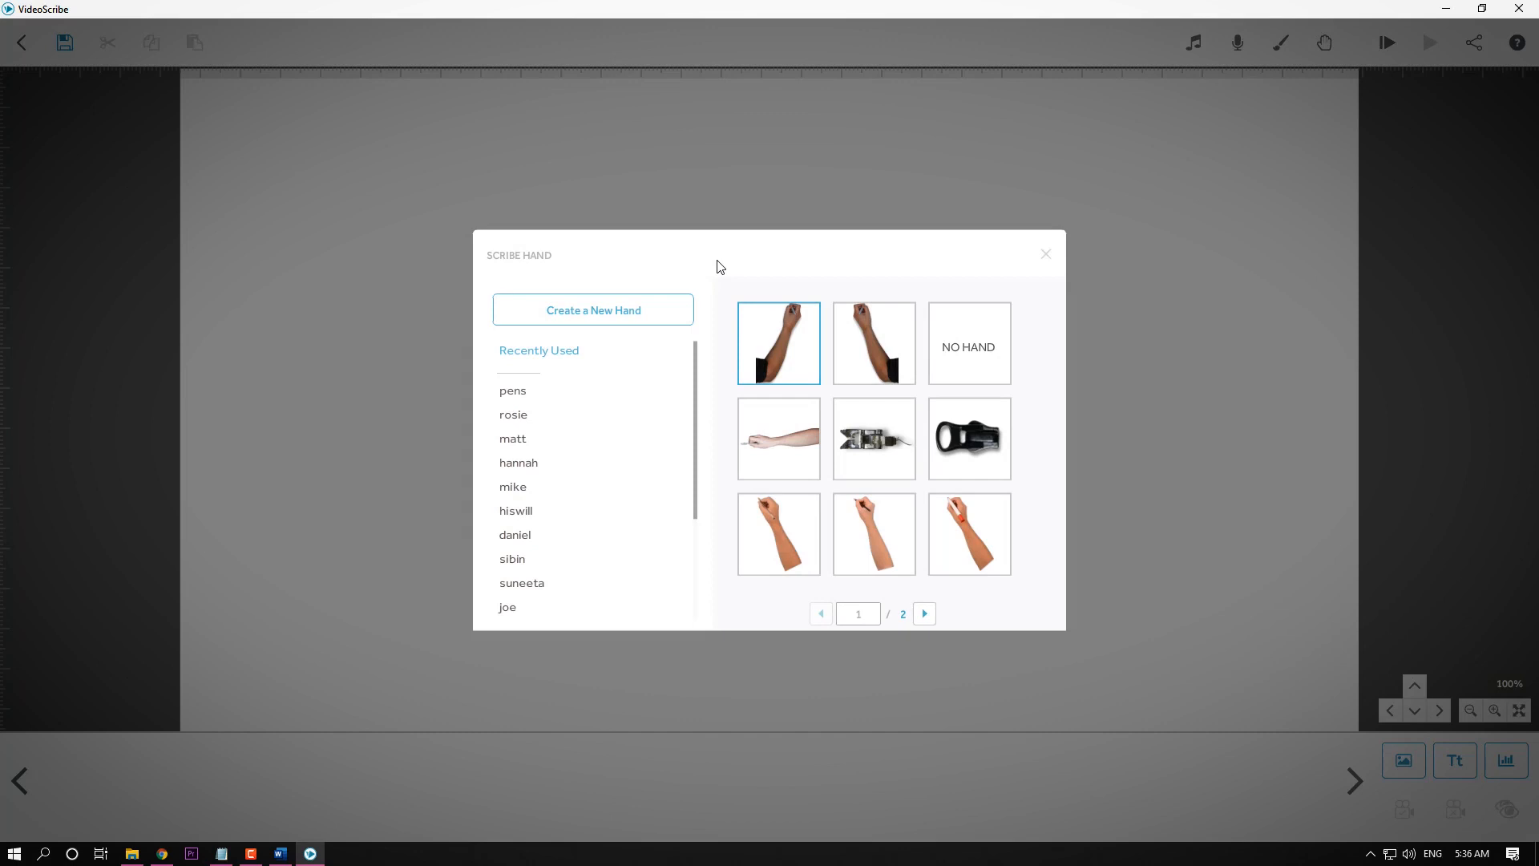
scroll(552, 426, "down", 1)
scroll(553, 425, "up", 1)
scroll(553, 425, "down", 1)
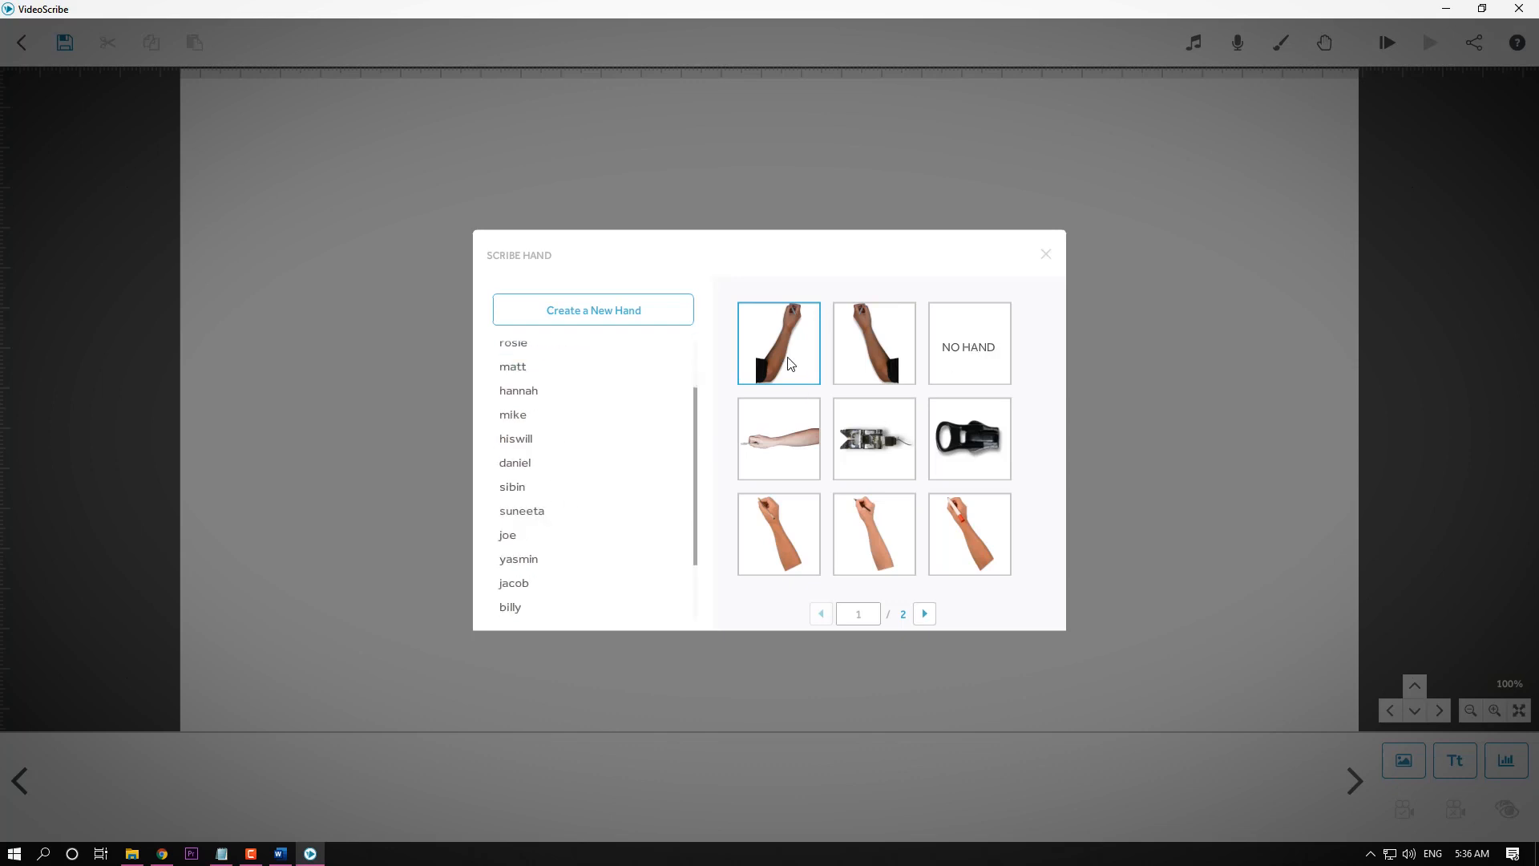
left_click(552, 392)
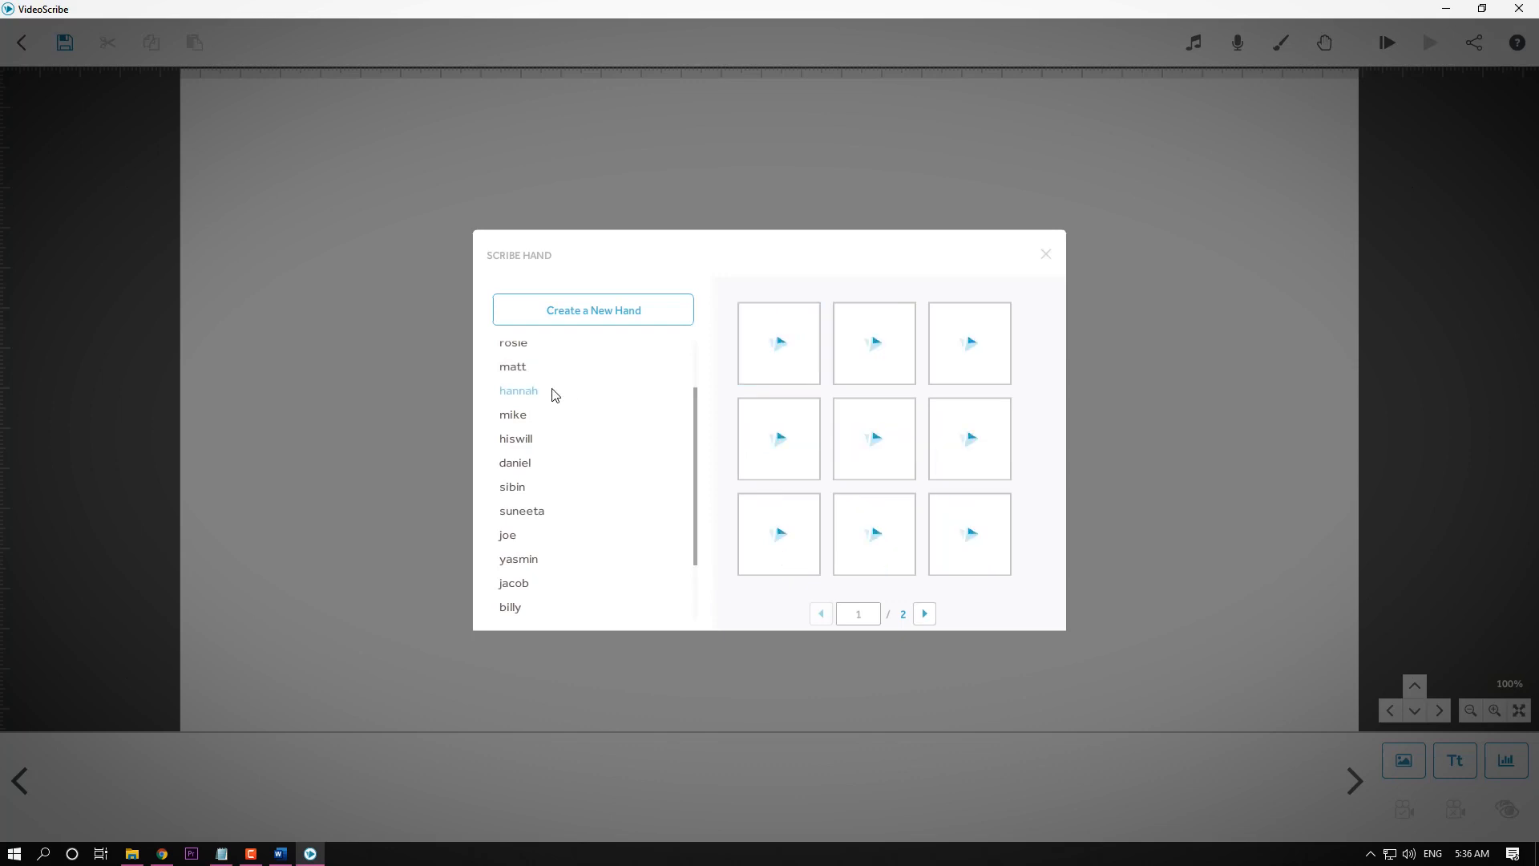
left_click(520, 422)
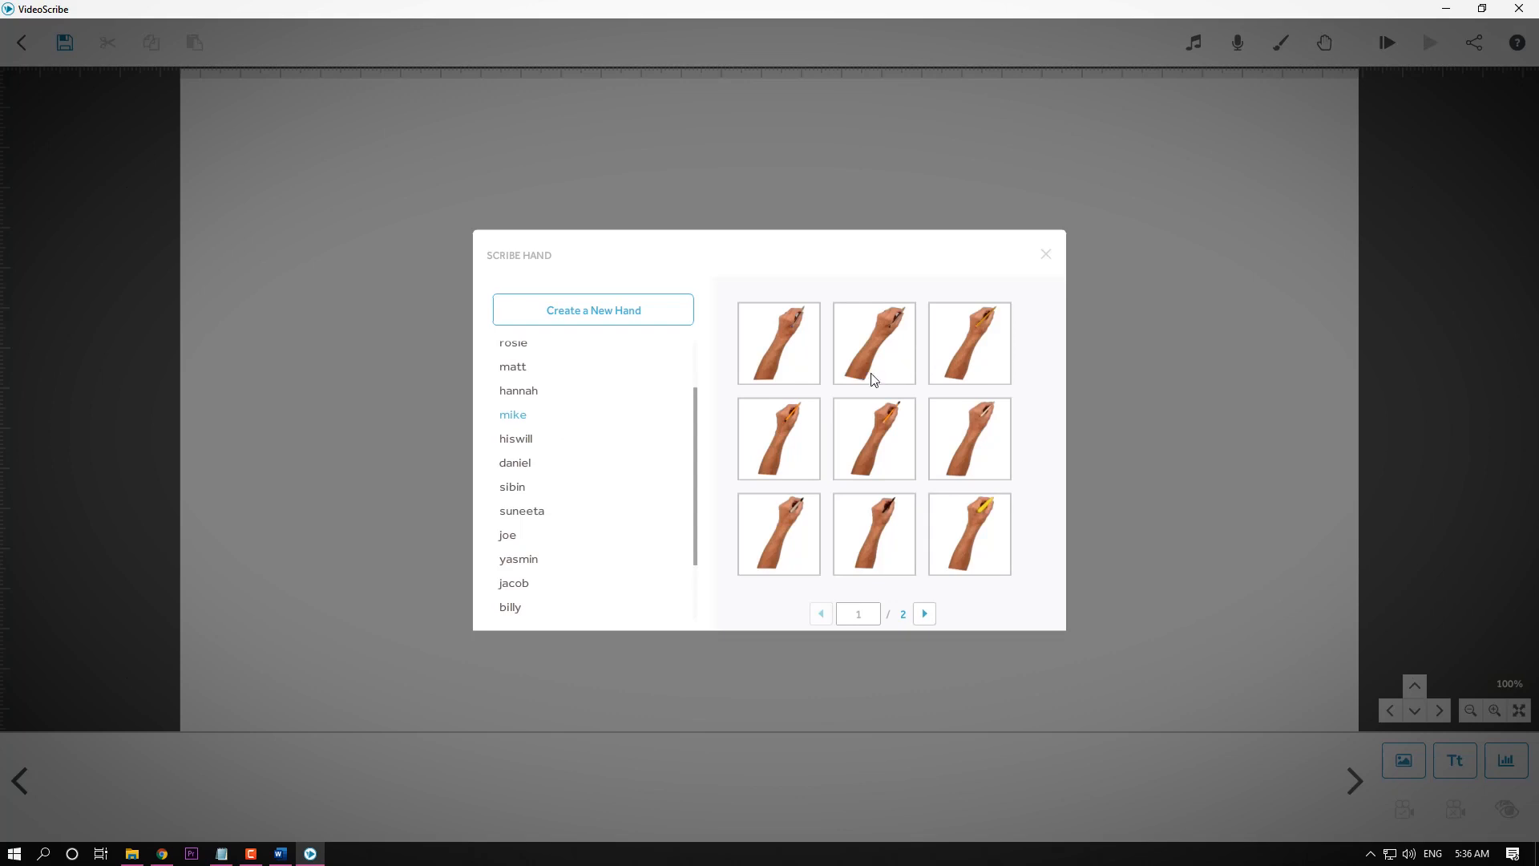
left_click(1044, 254)
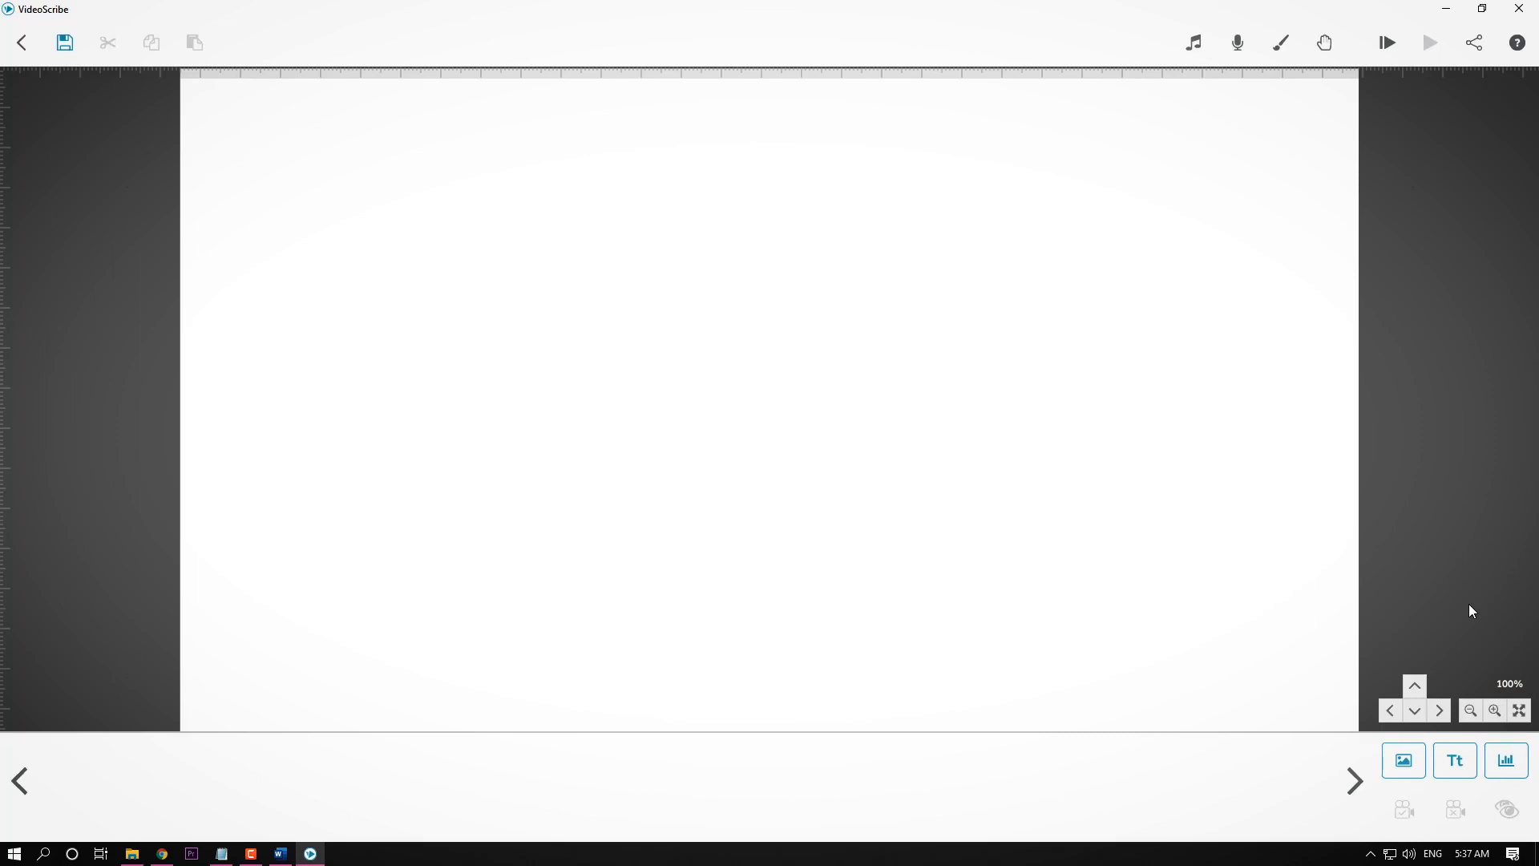
Switch to the Word storyboard to check the first scene's video description, and return to VideoScribe.
left_click(285, 860)
scroll(609, 410, "down", 1)
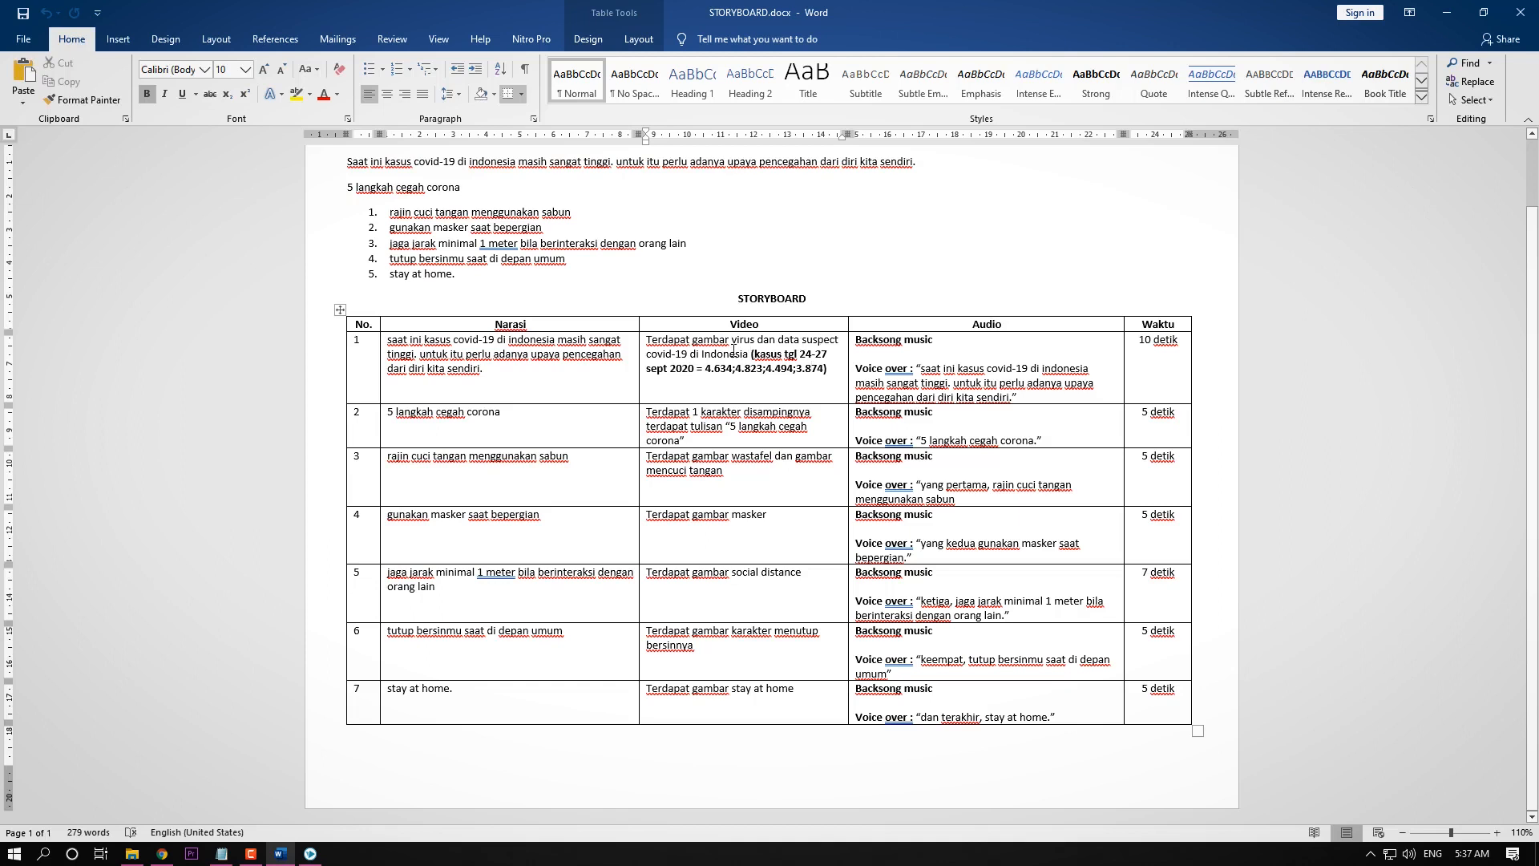
left_click(310, 853)
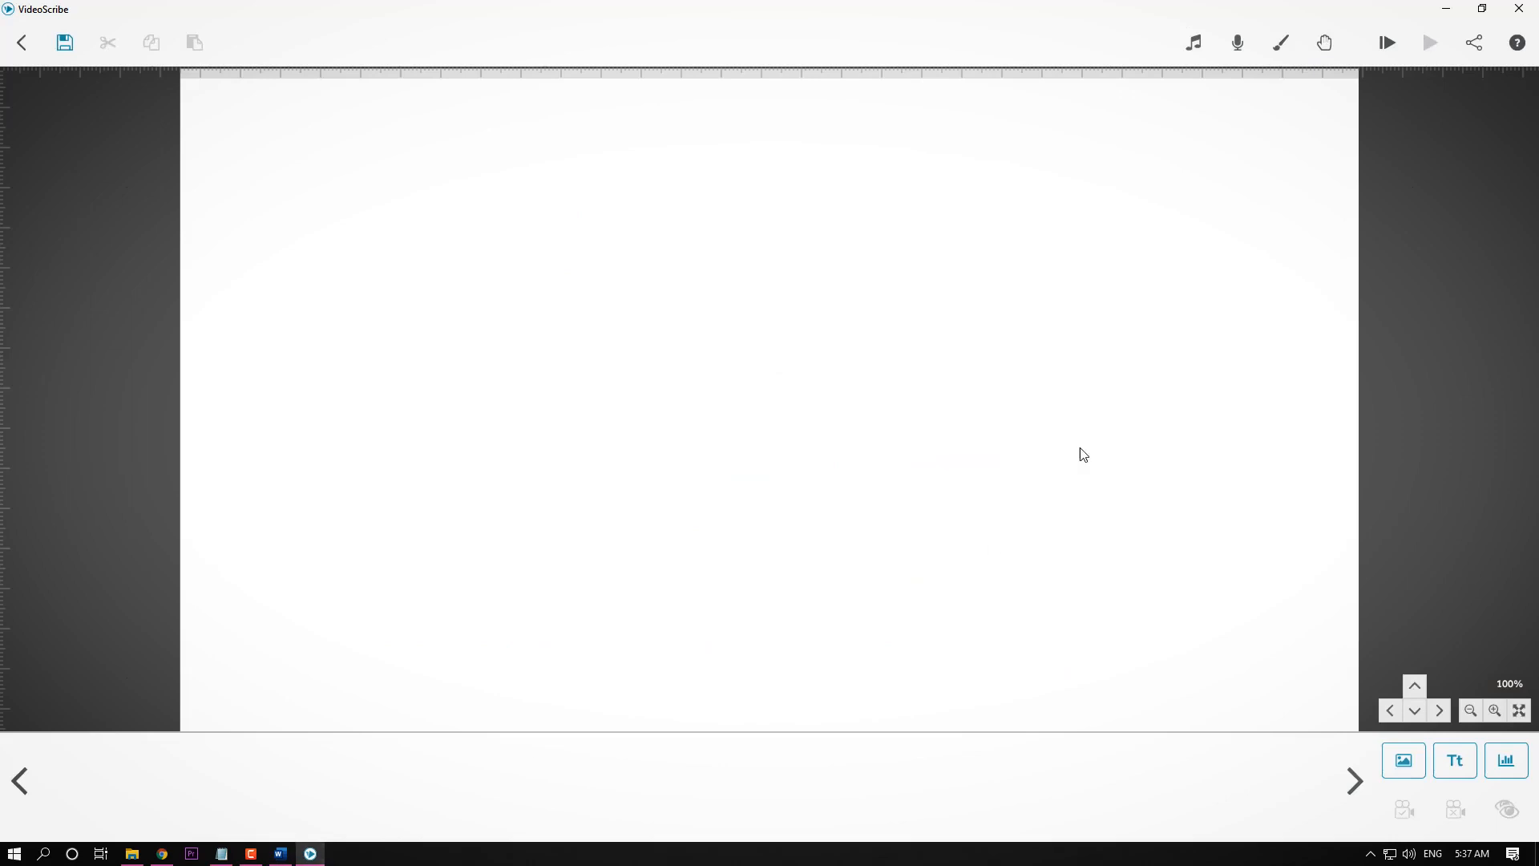
left_click(1402, 768)
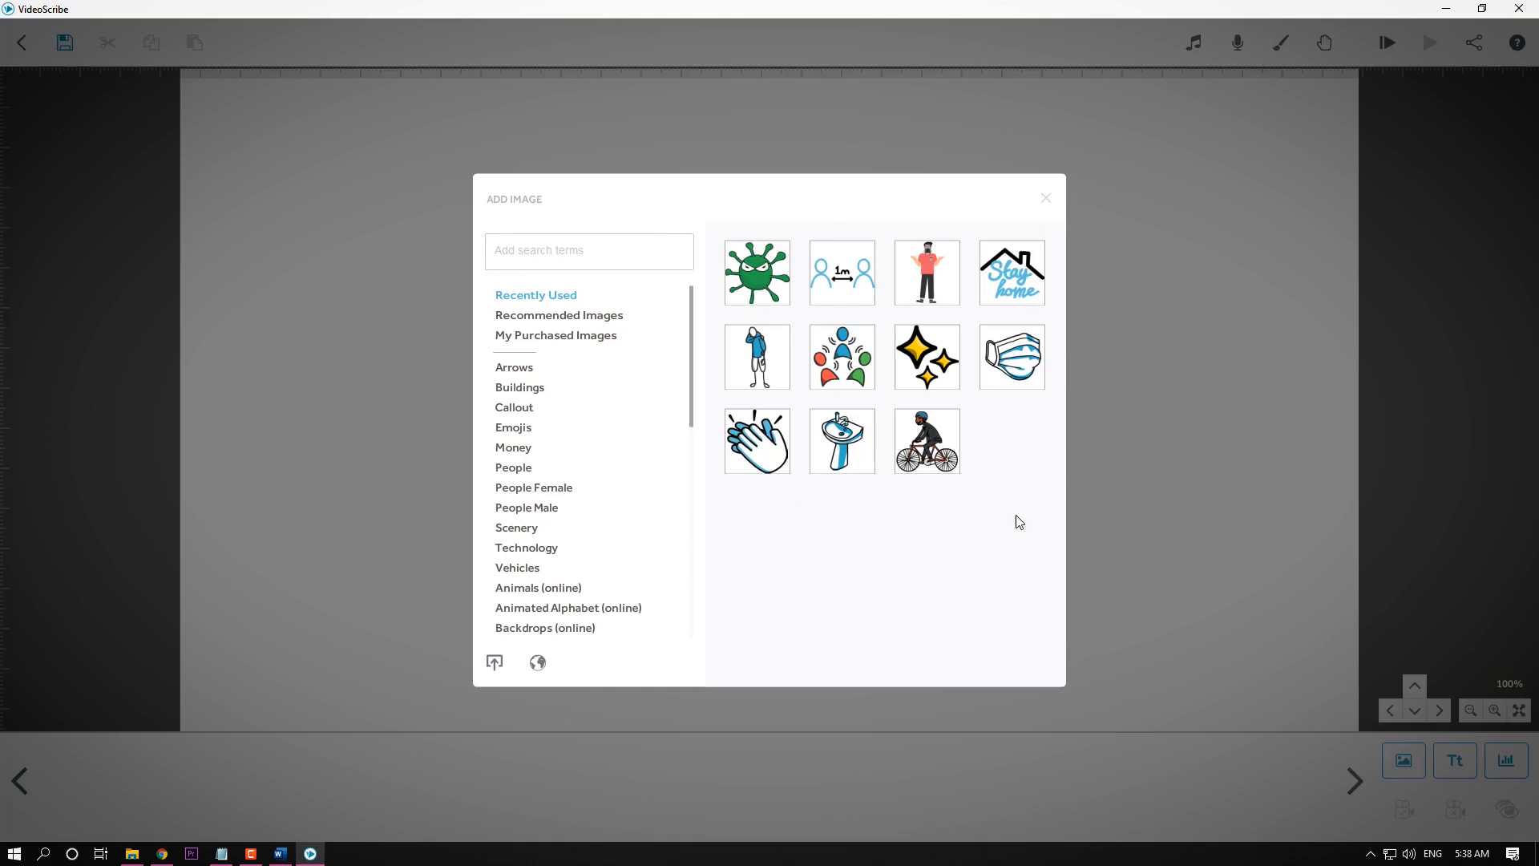
left_click(762, 298)
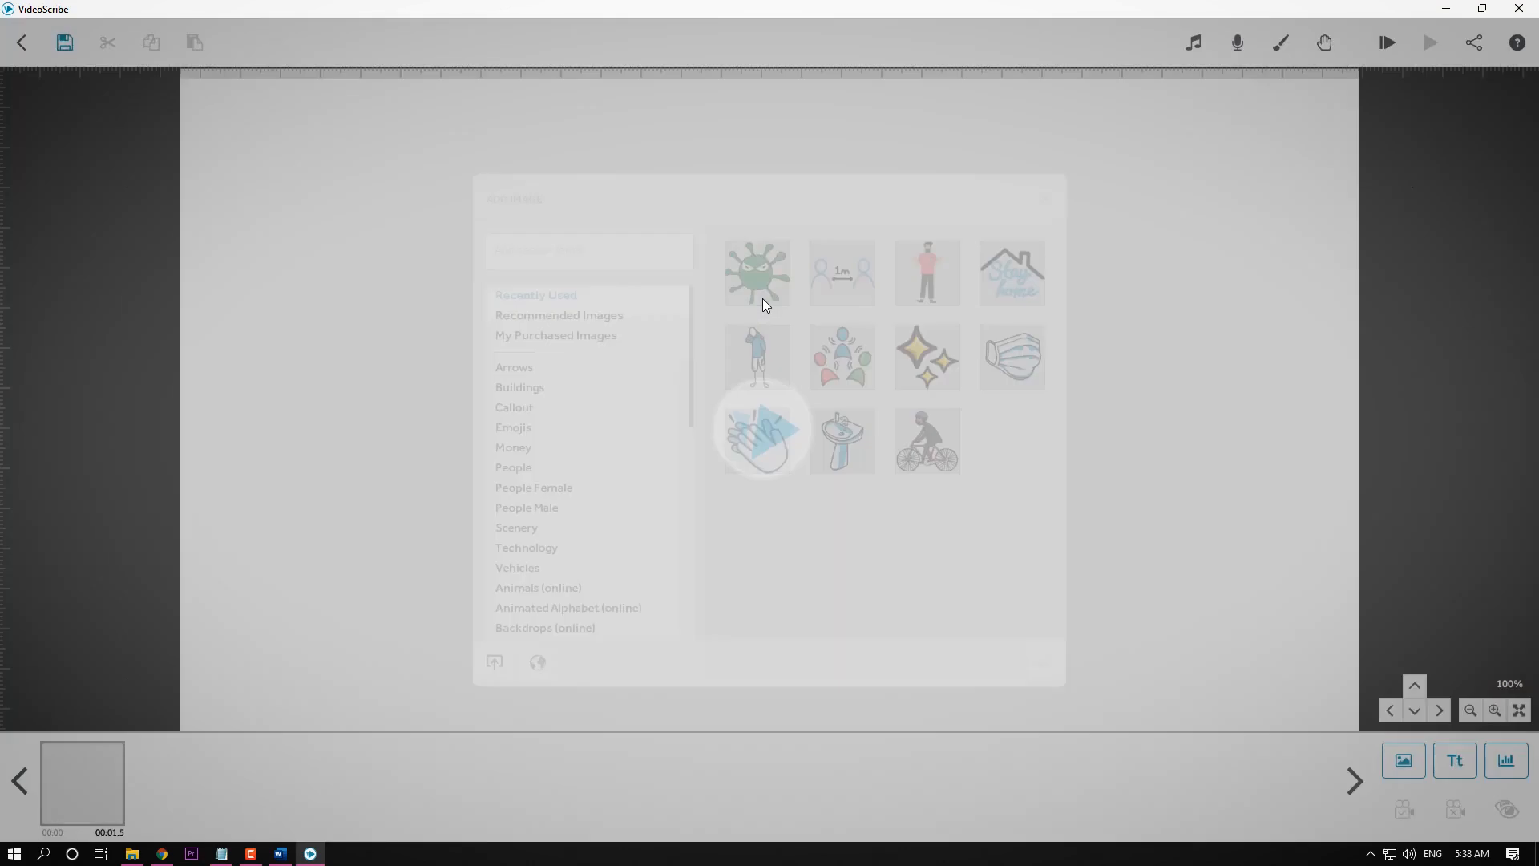
key("Delete")
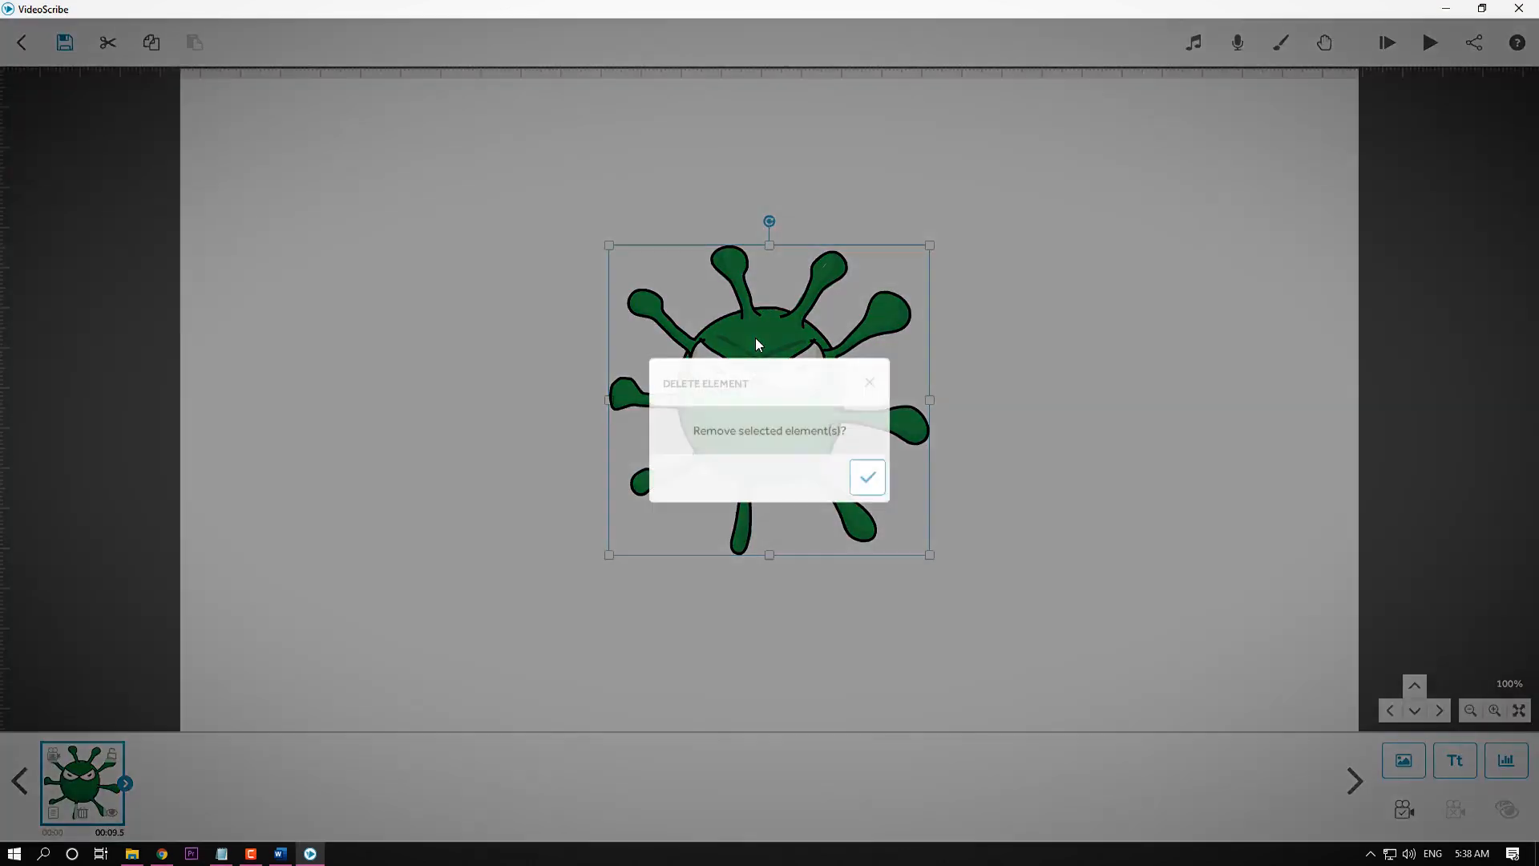
left_click(869, 472)
Search the image library for "virus" and add the angry green virus image to the canvas.
left_click(1405, 760)
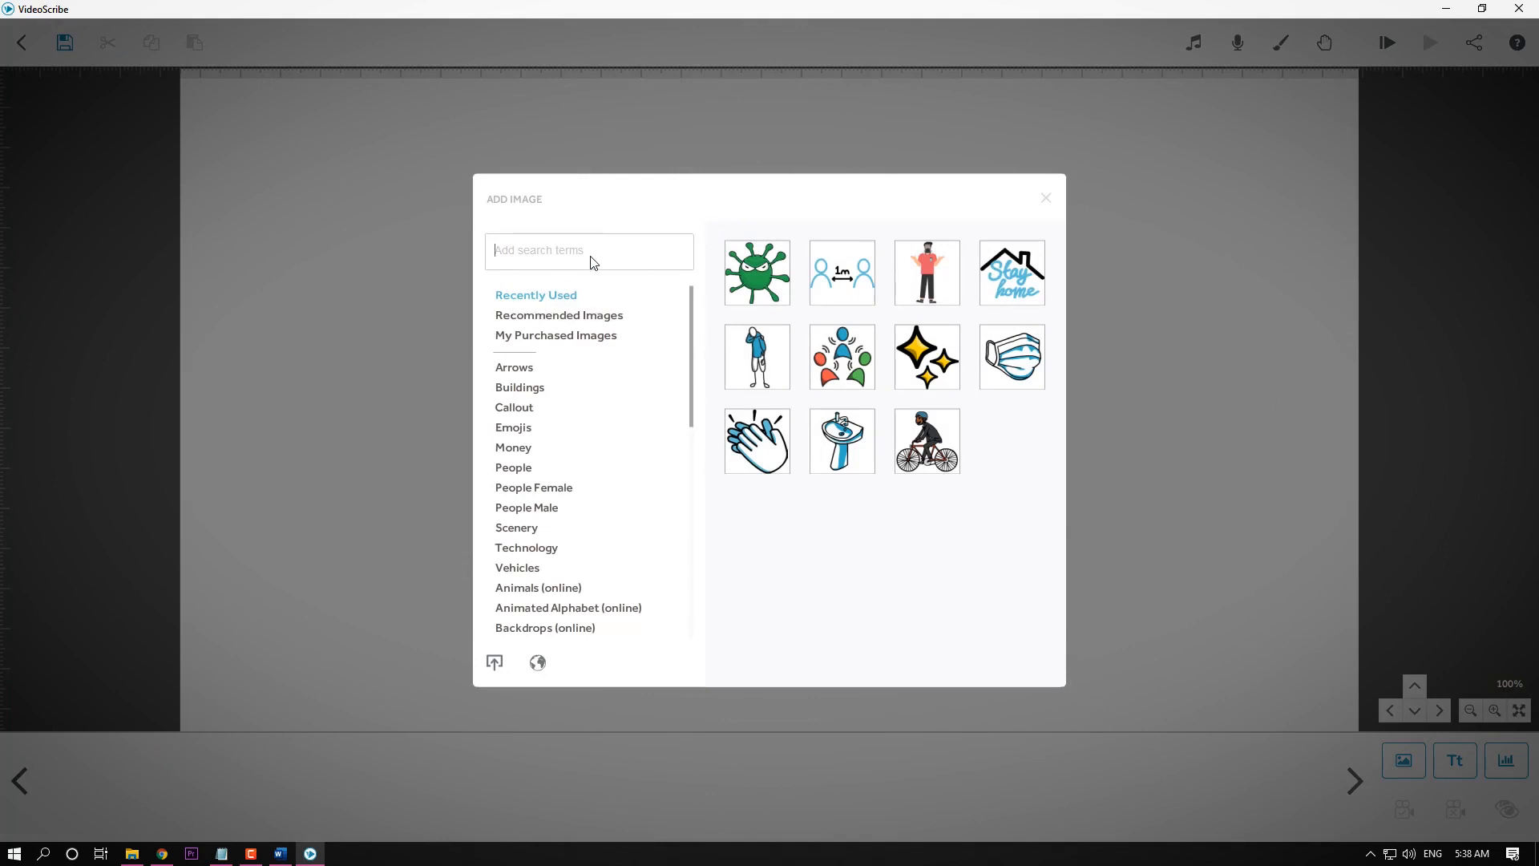
type("virus")
key("Return")
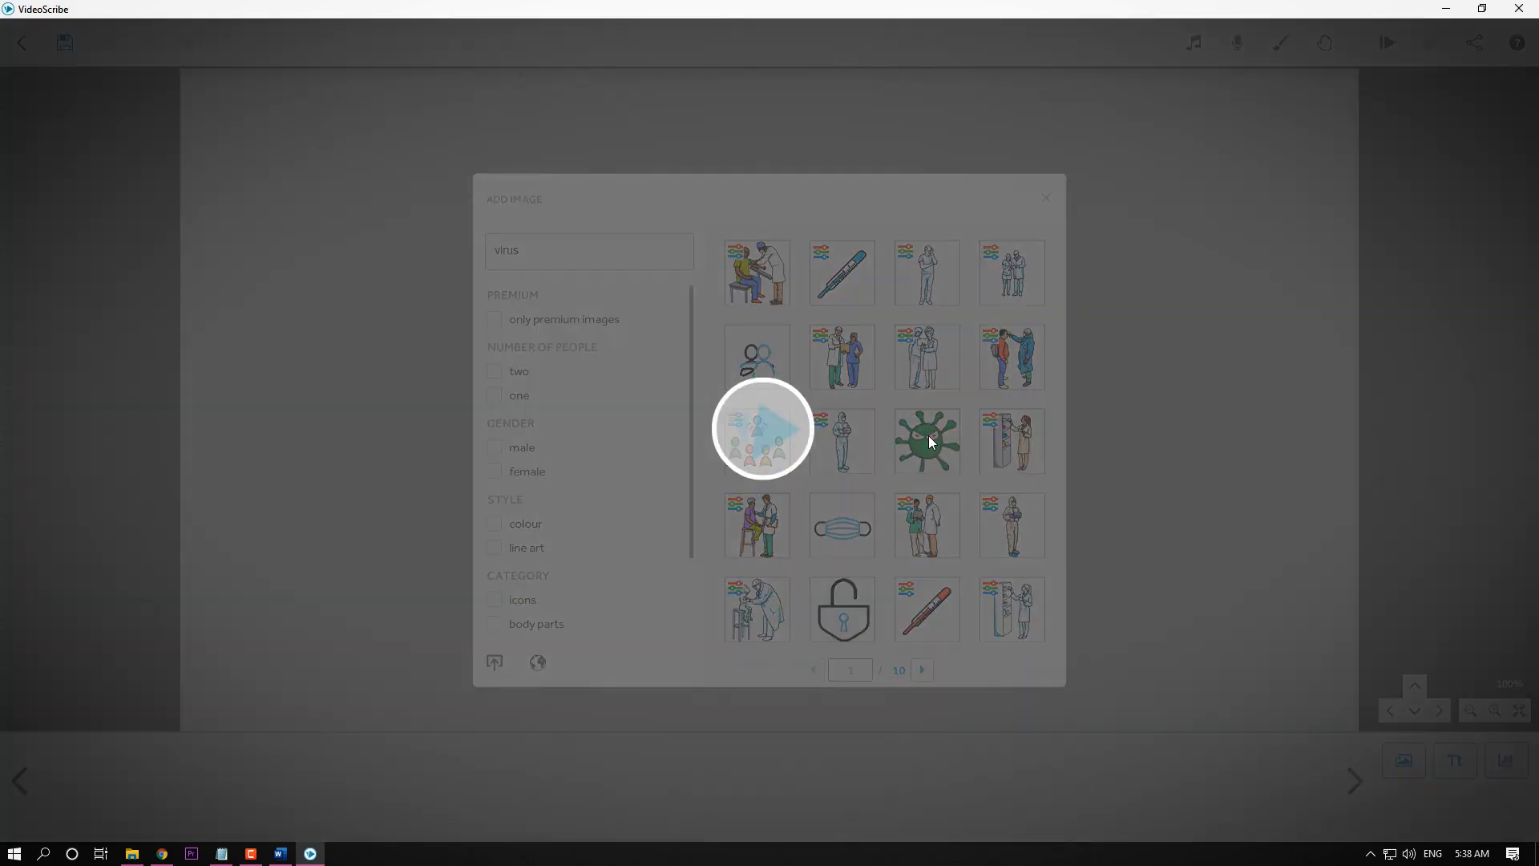
left_click(928, 435)
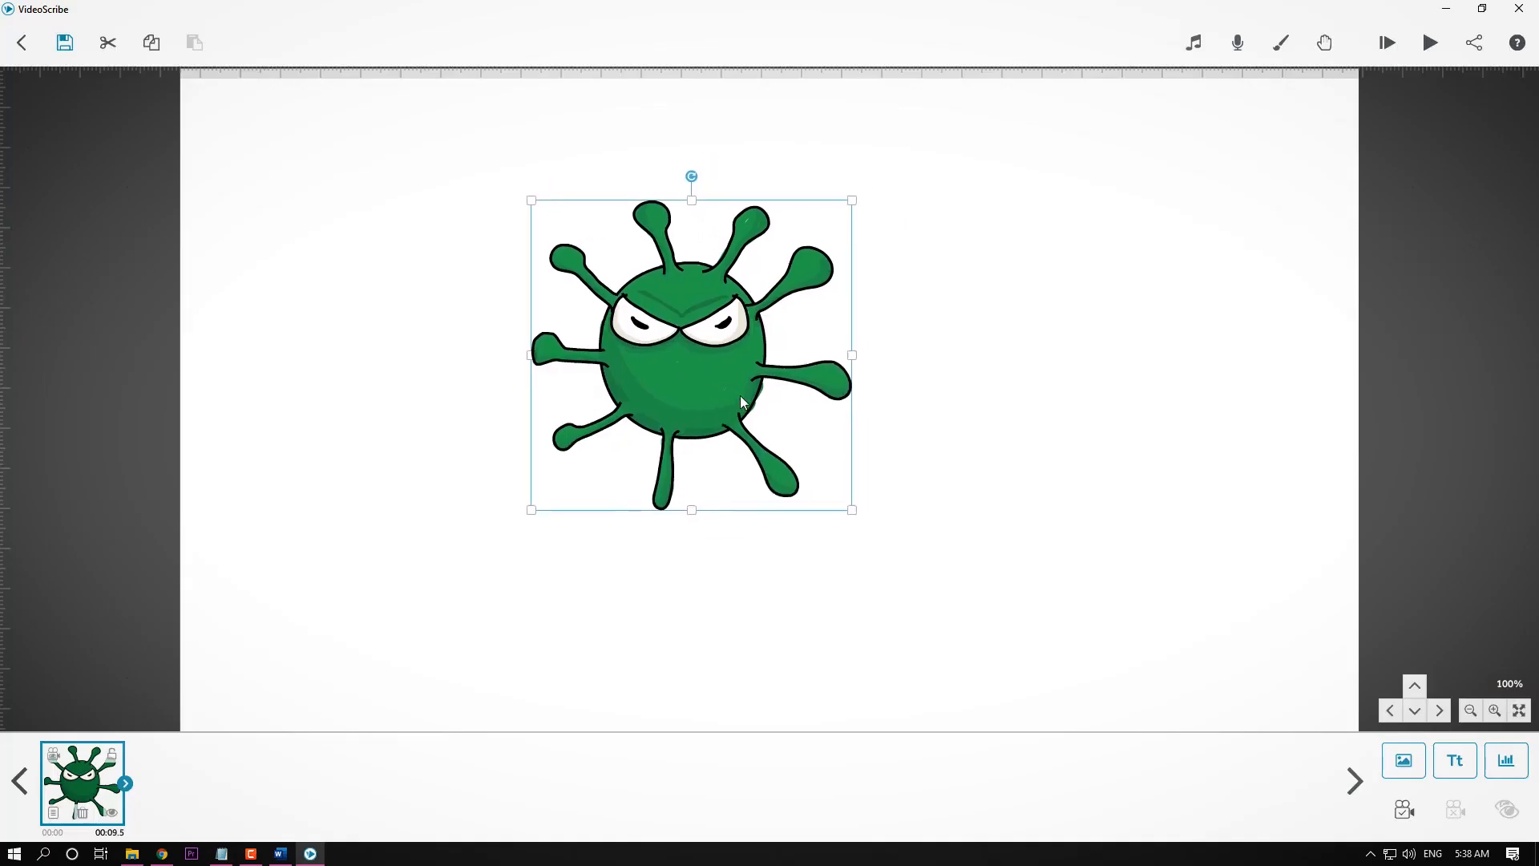
Reposition the virus image slightly above the centre of the canvas and leave it selected.
left_click(962, 303)
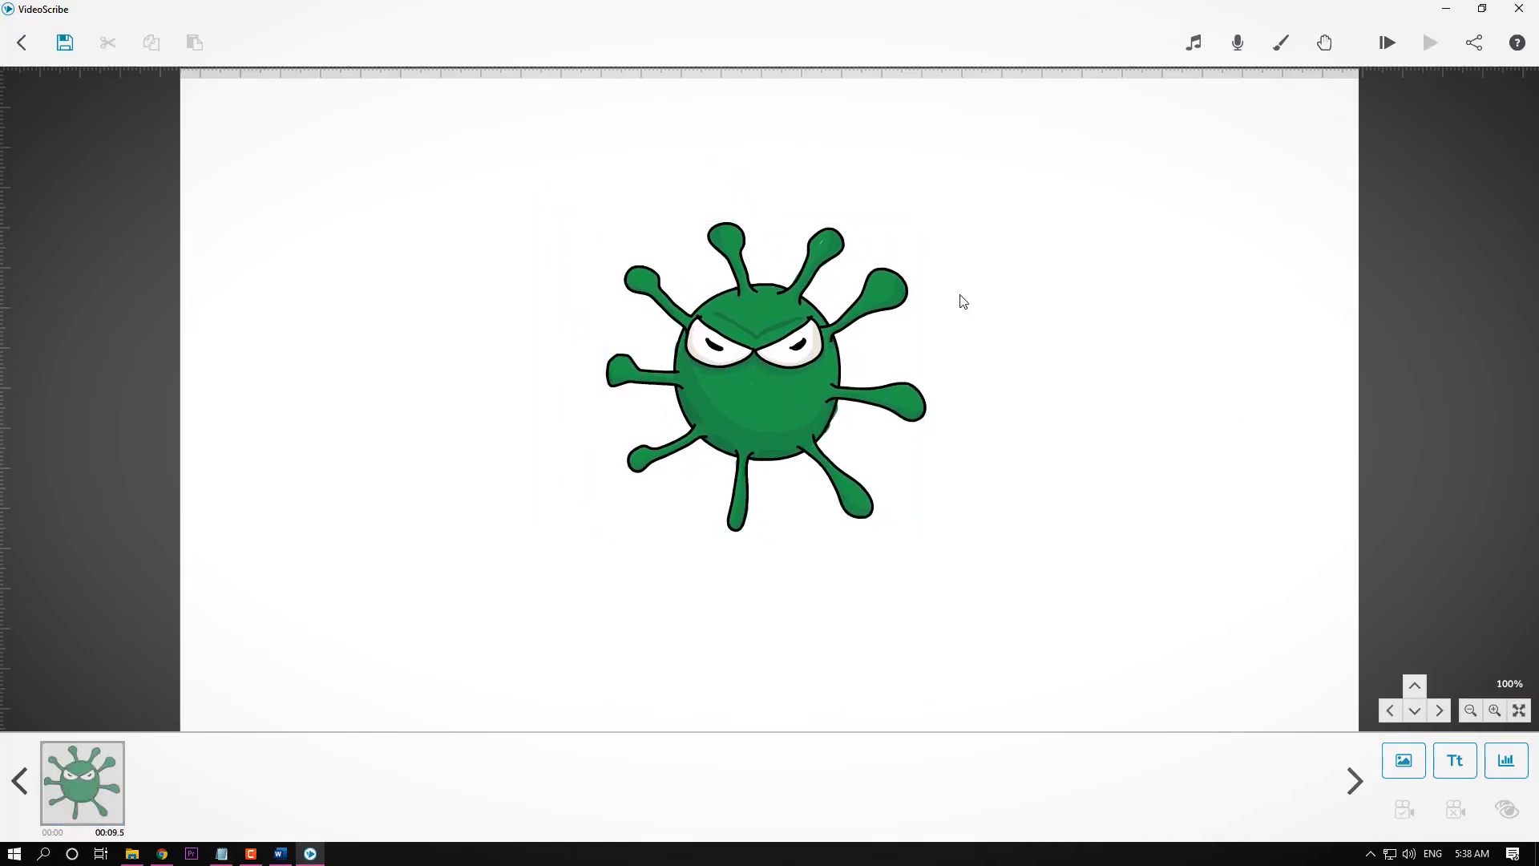
left_click(765, 361)
left_click_drag(765, 360, 820, 354)
left_click(994, 352)
left_click(783, 362)
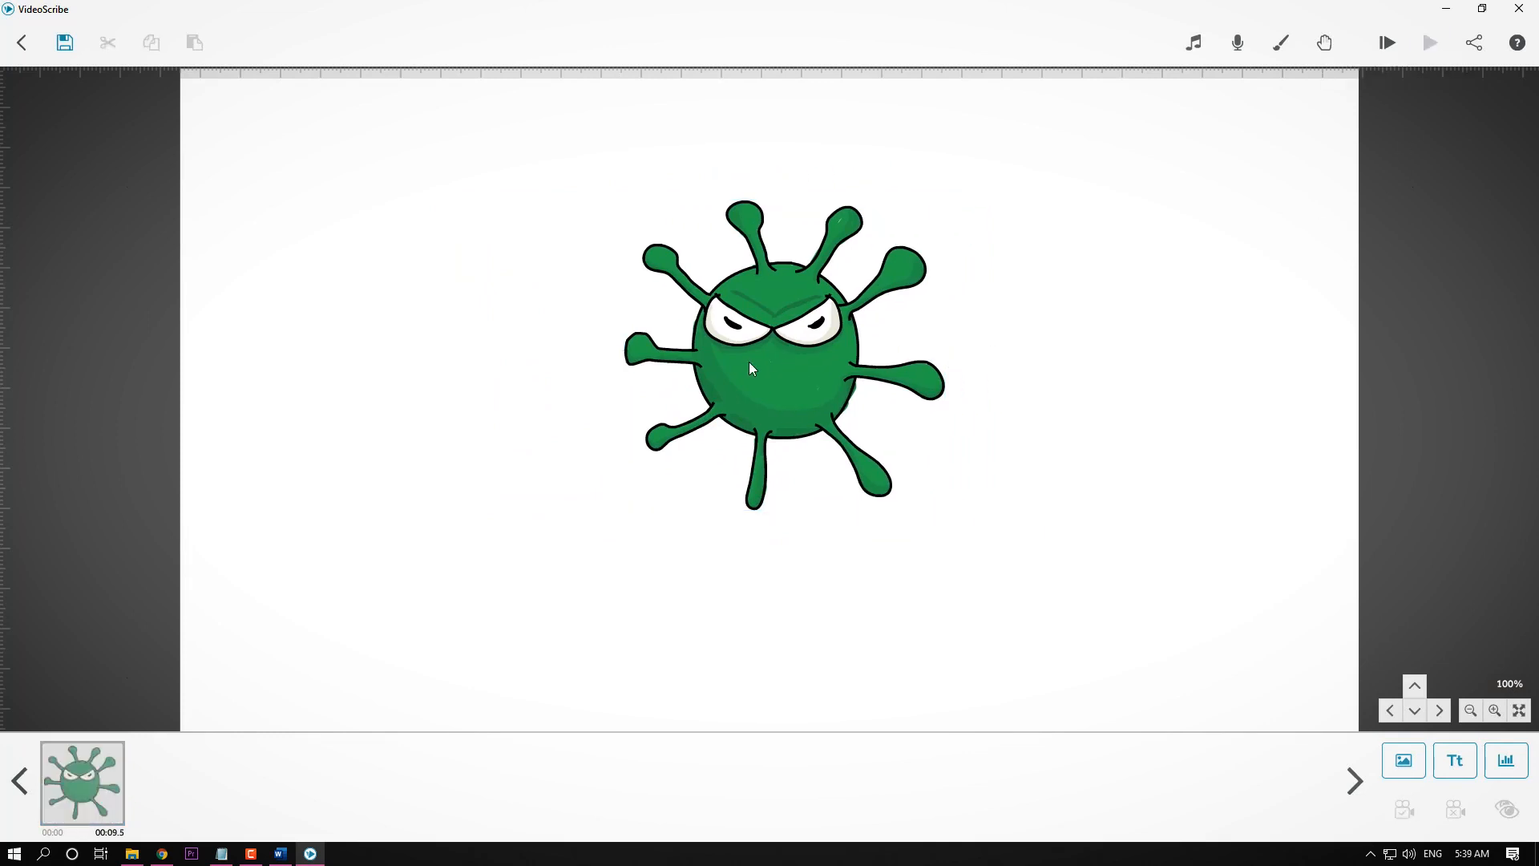
left_click(748, 362)
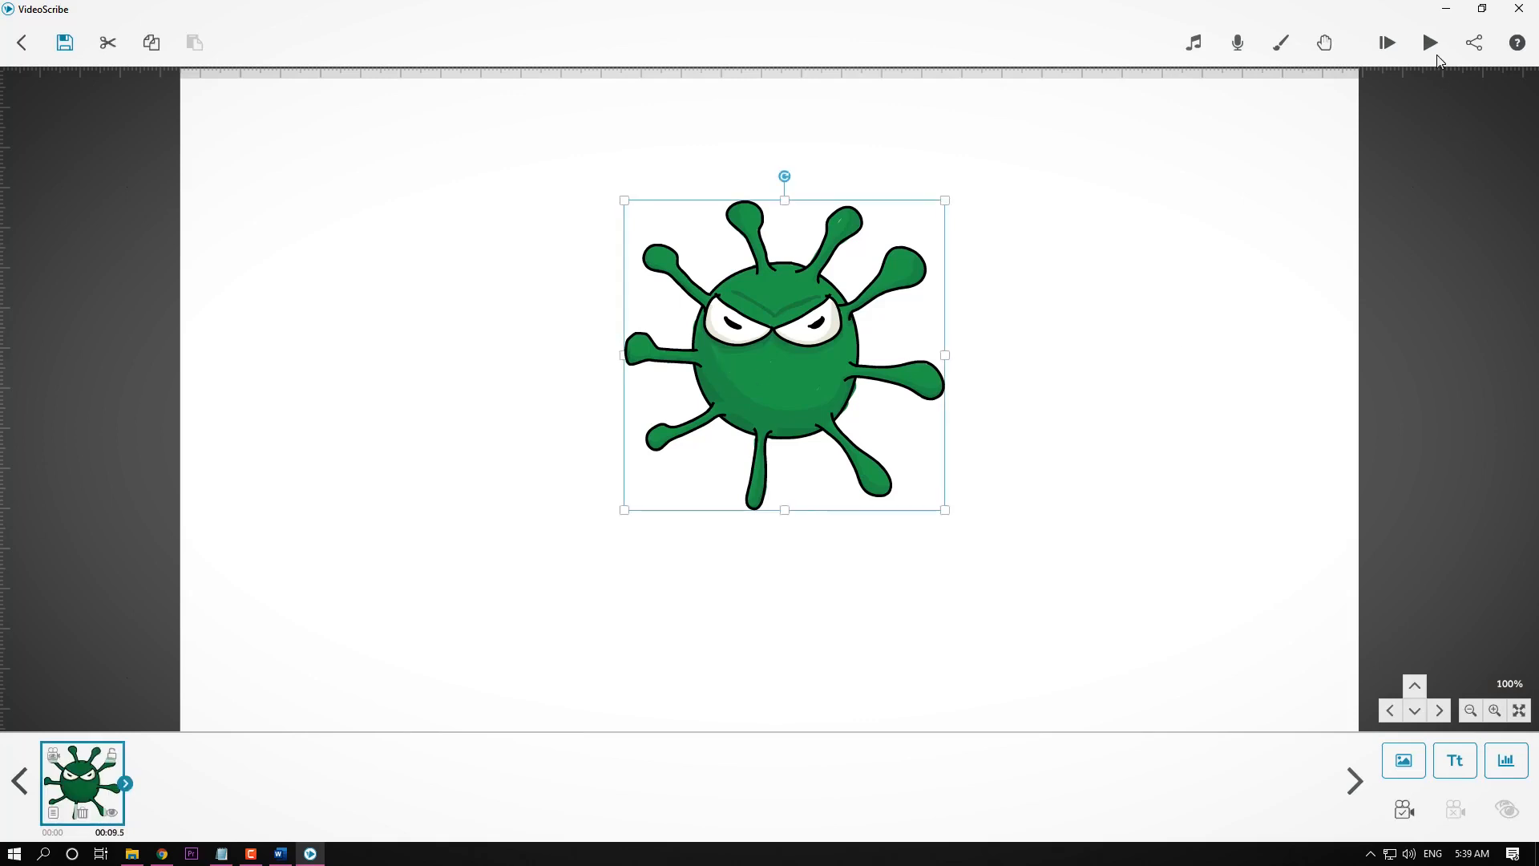
Play a preview of the scribe with the virus drawing, stop it, and return to the virus image on the canvas.
left_click(1435, 51)
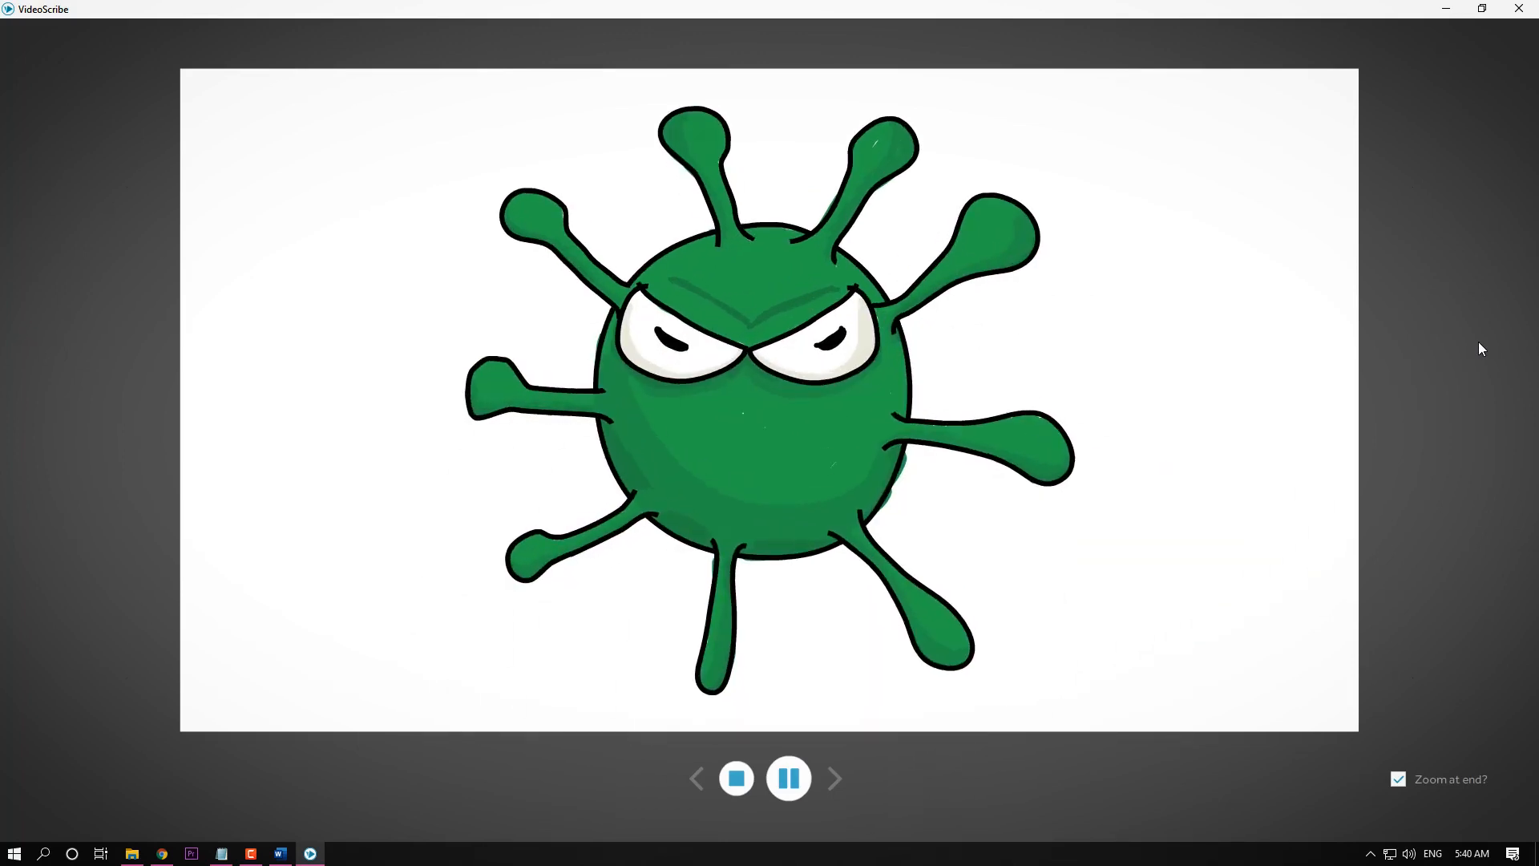
left_click(743, 779)
left_click(754, 386)
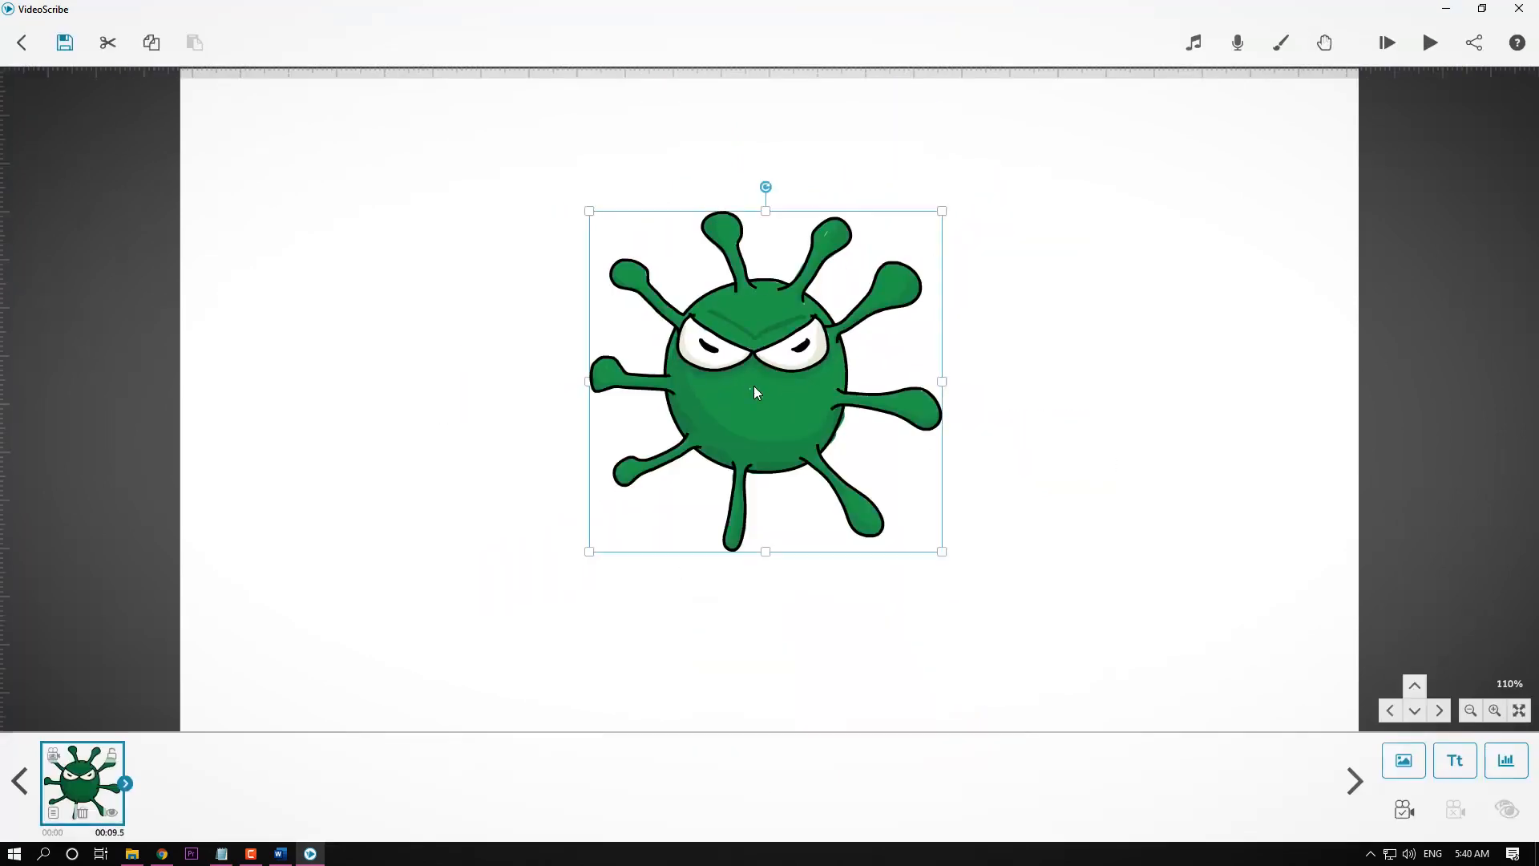
left_click(1097, 390)
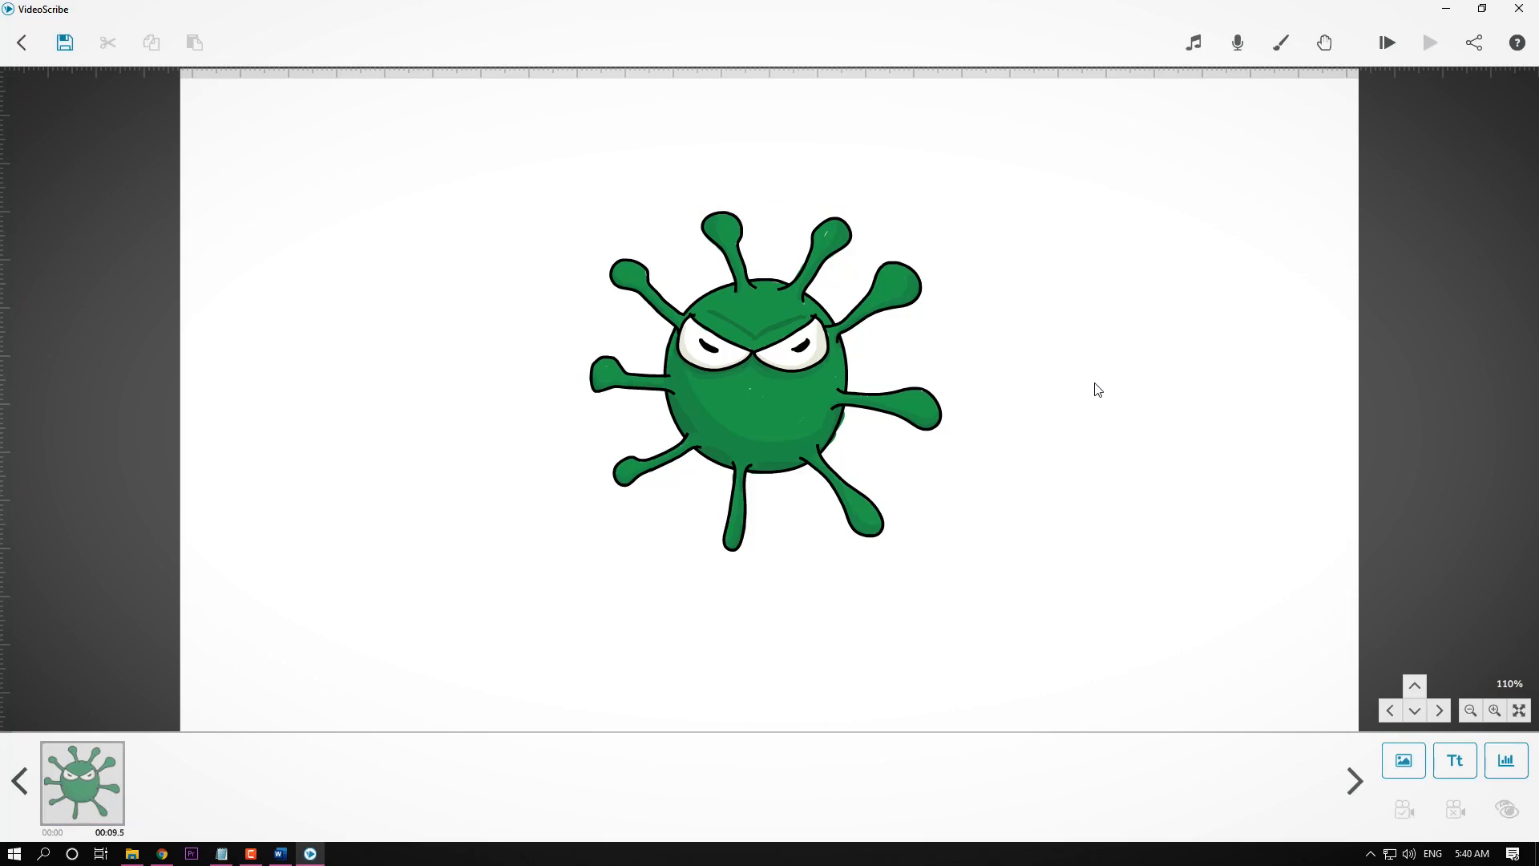
left_click(838, 374)
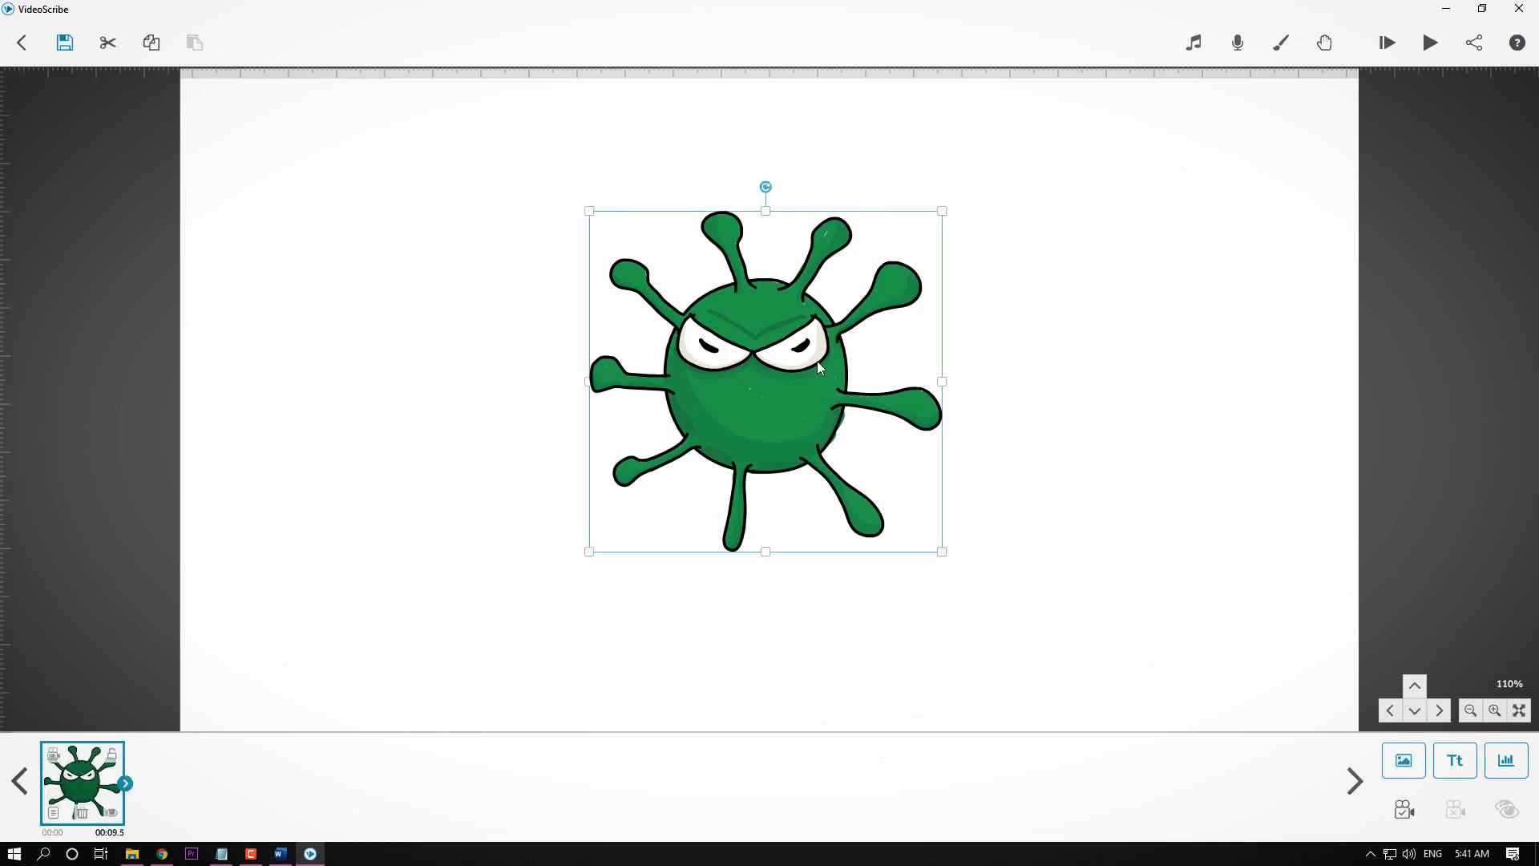
left_click(991, 377)
left_click(830, 465)
Examine the virus image's properties, including its graphic filters, image selection, drawing hand and drawing options.
double_click(772, 414)
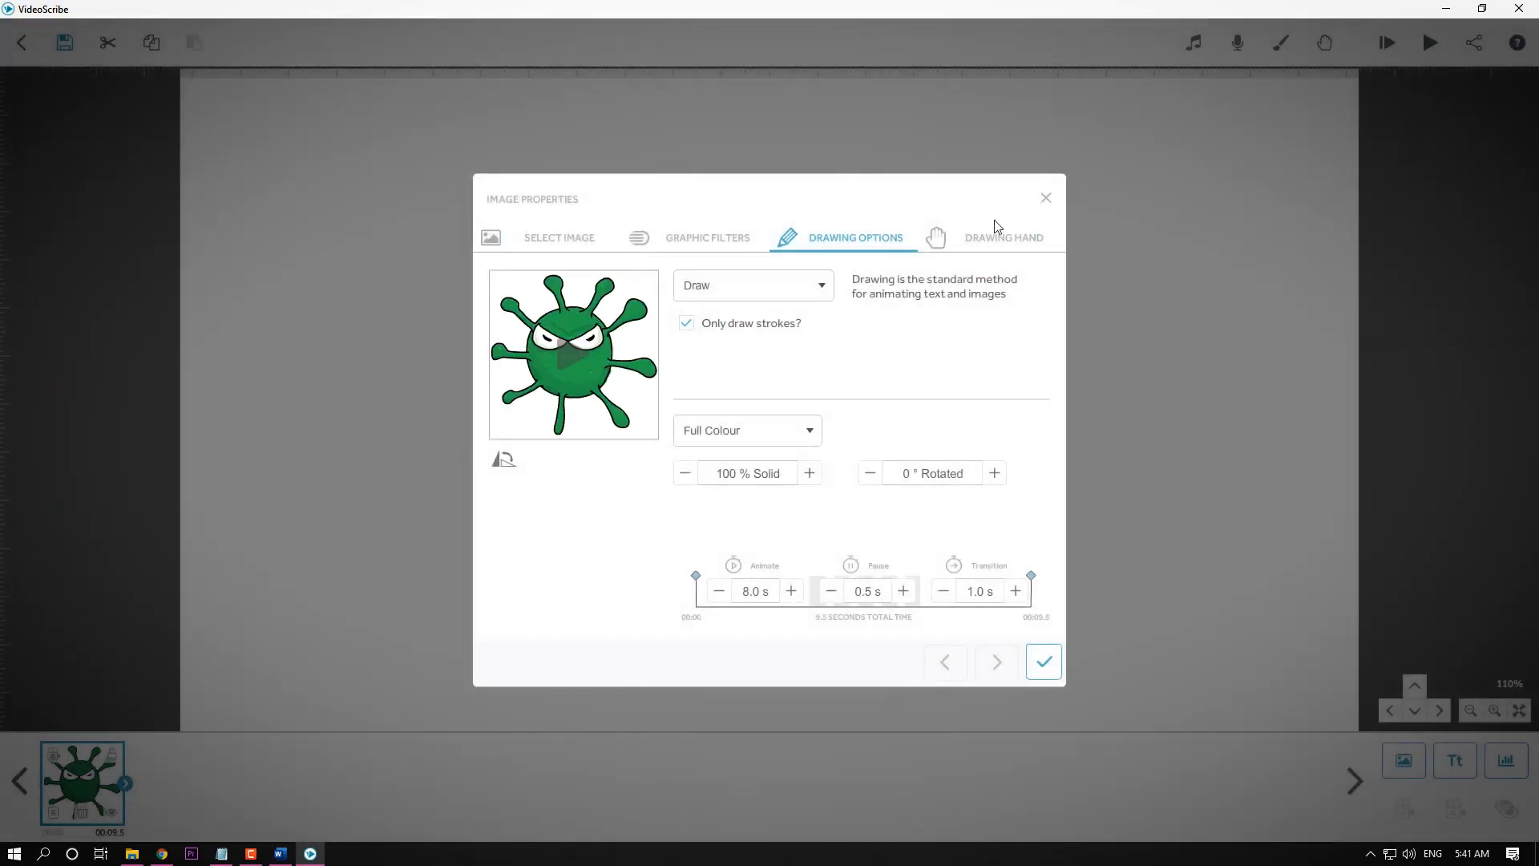
left_click(1045, 198)
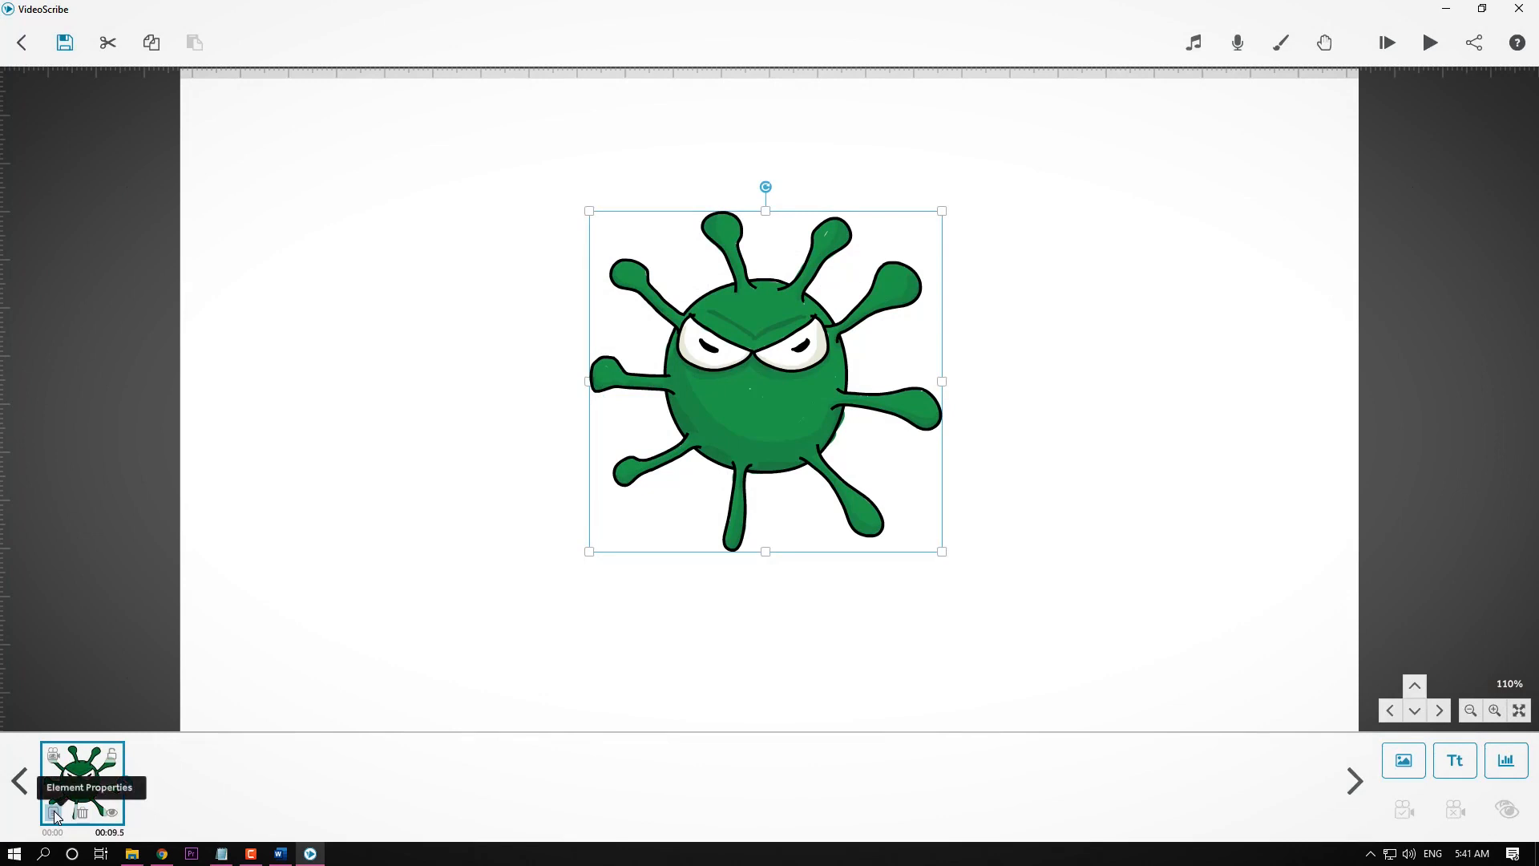
left_click(56, 814)
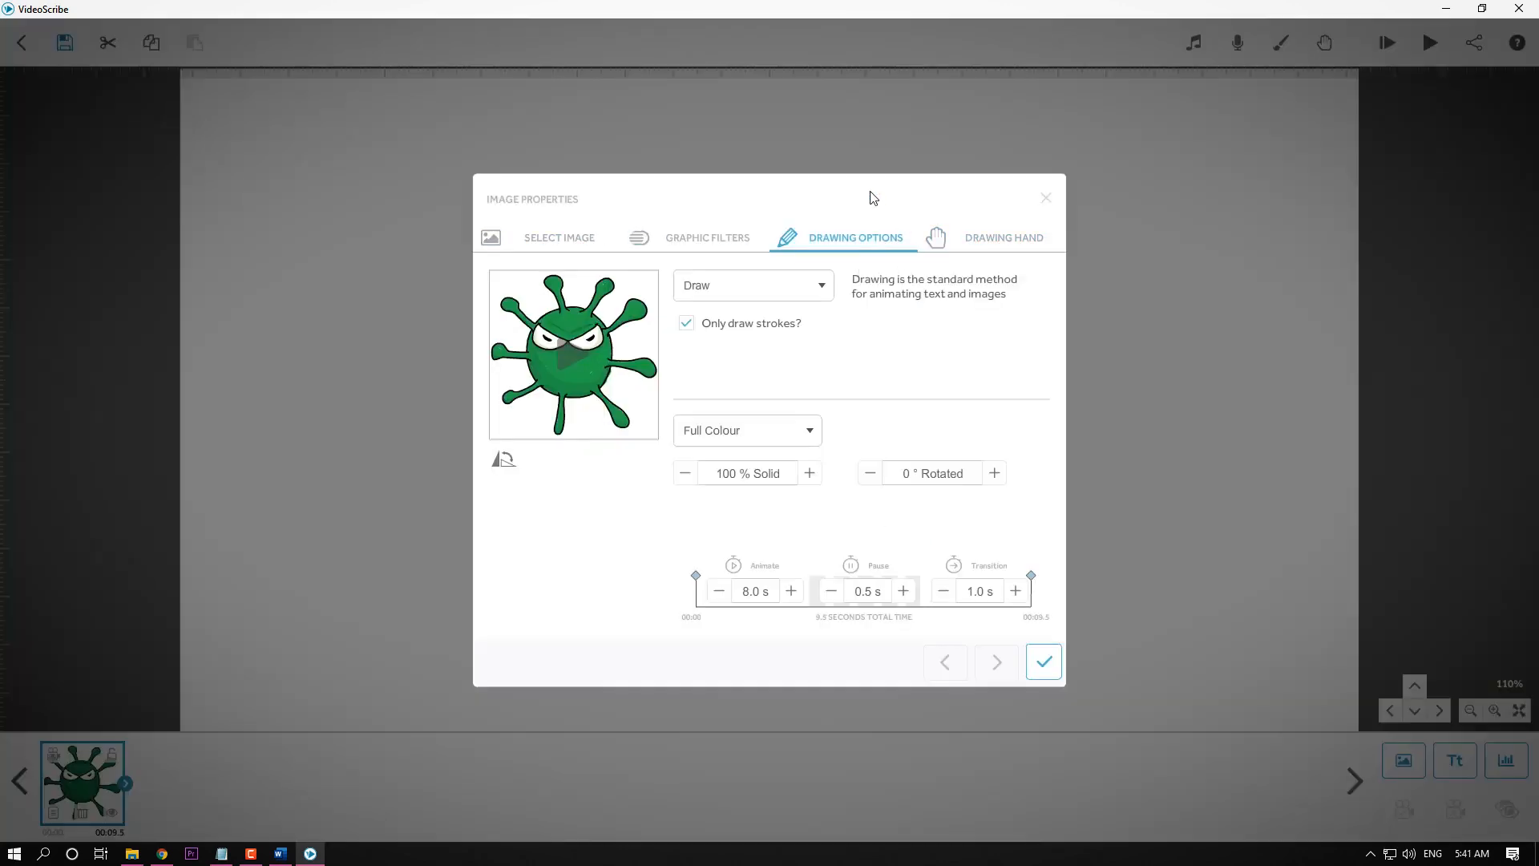
left_click(696, 245)
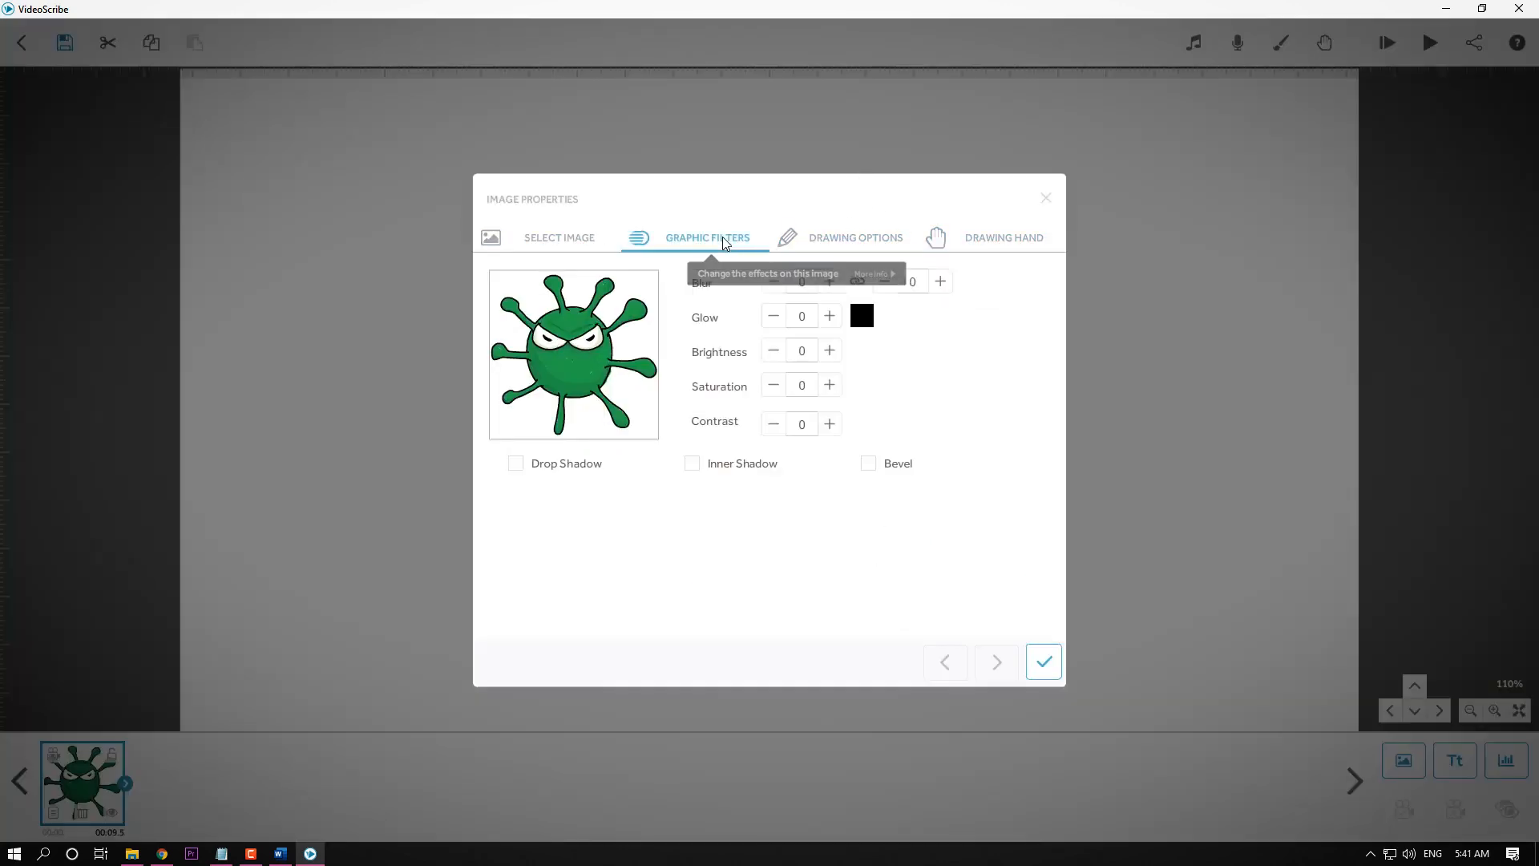
left_click(559, 238)
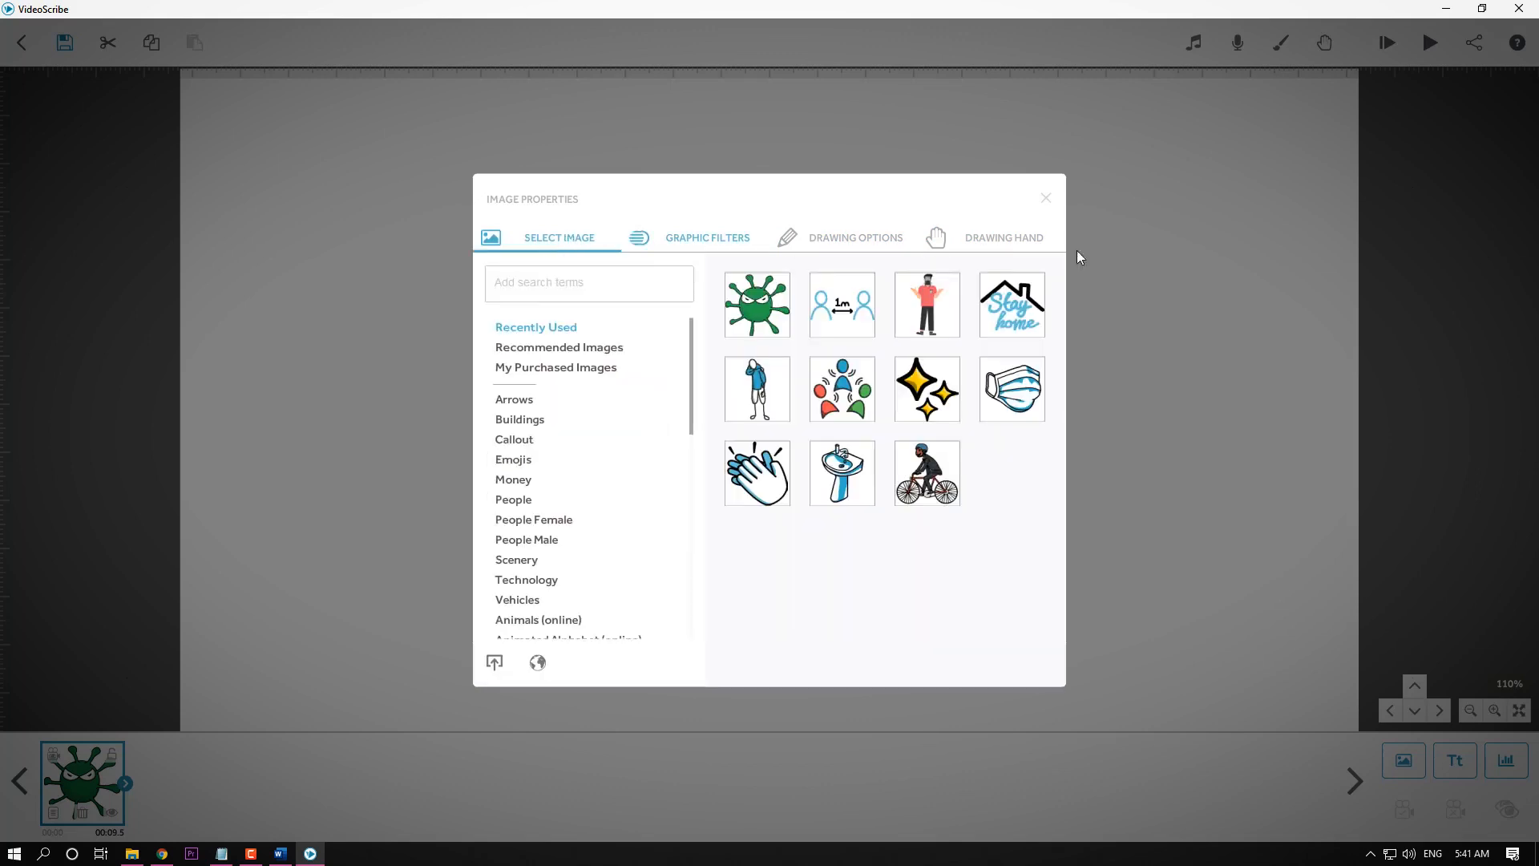
left_click(1013, 248)
left_click(861, 239)
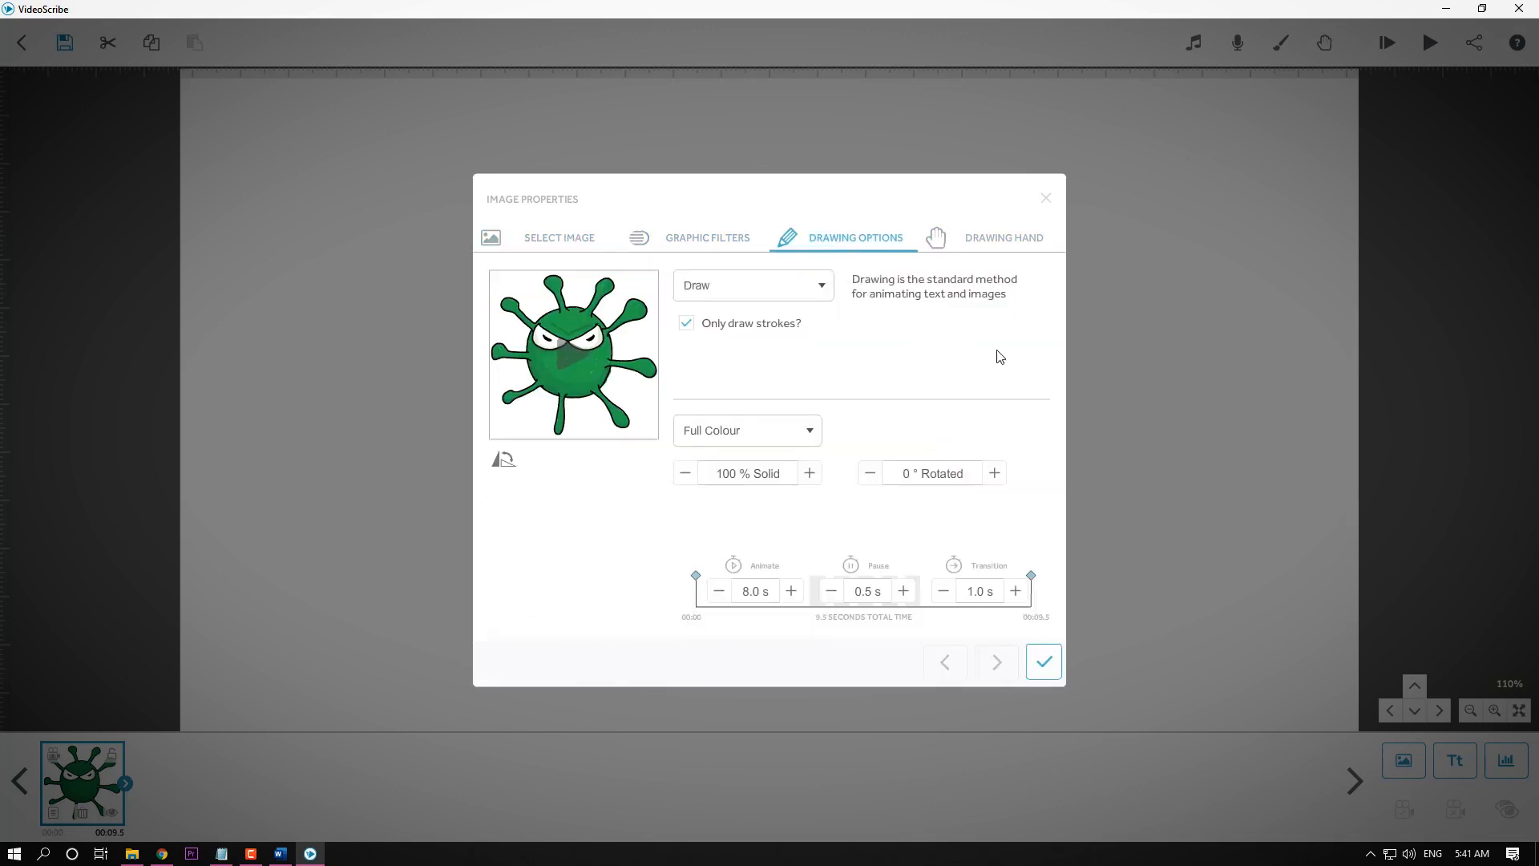
Check the animation methods available for the virus image and preview the Draw animation.
left_click(826, 287)
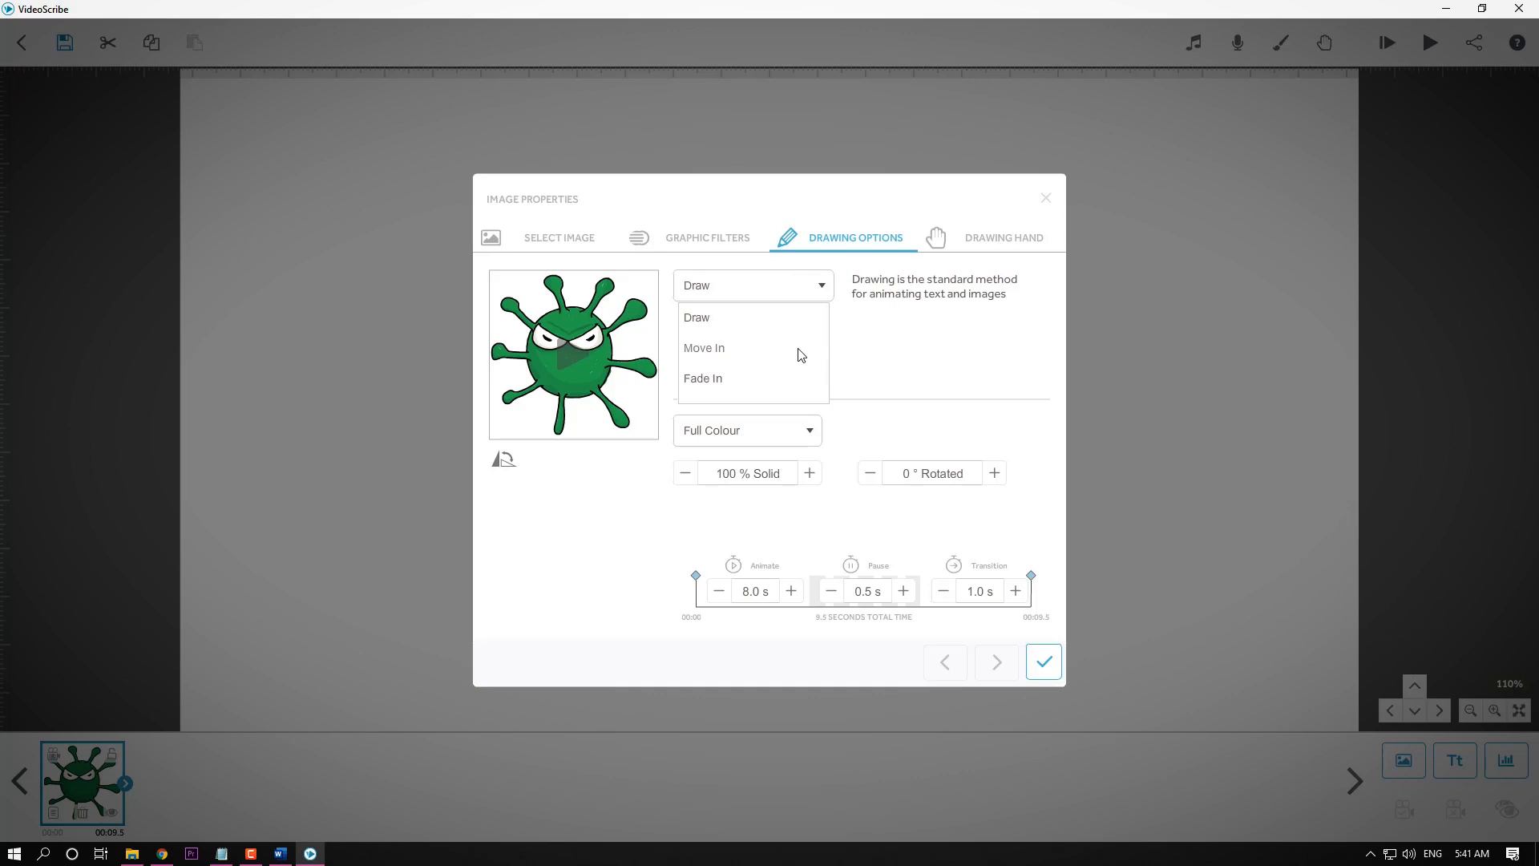
left_click(938, 383)
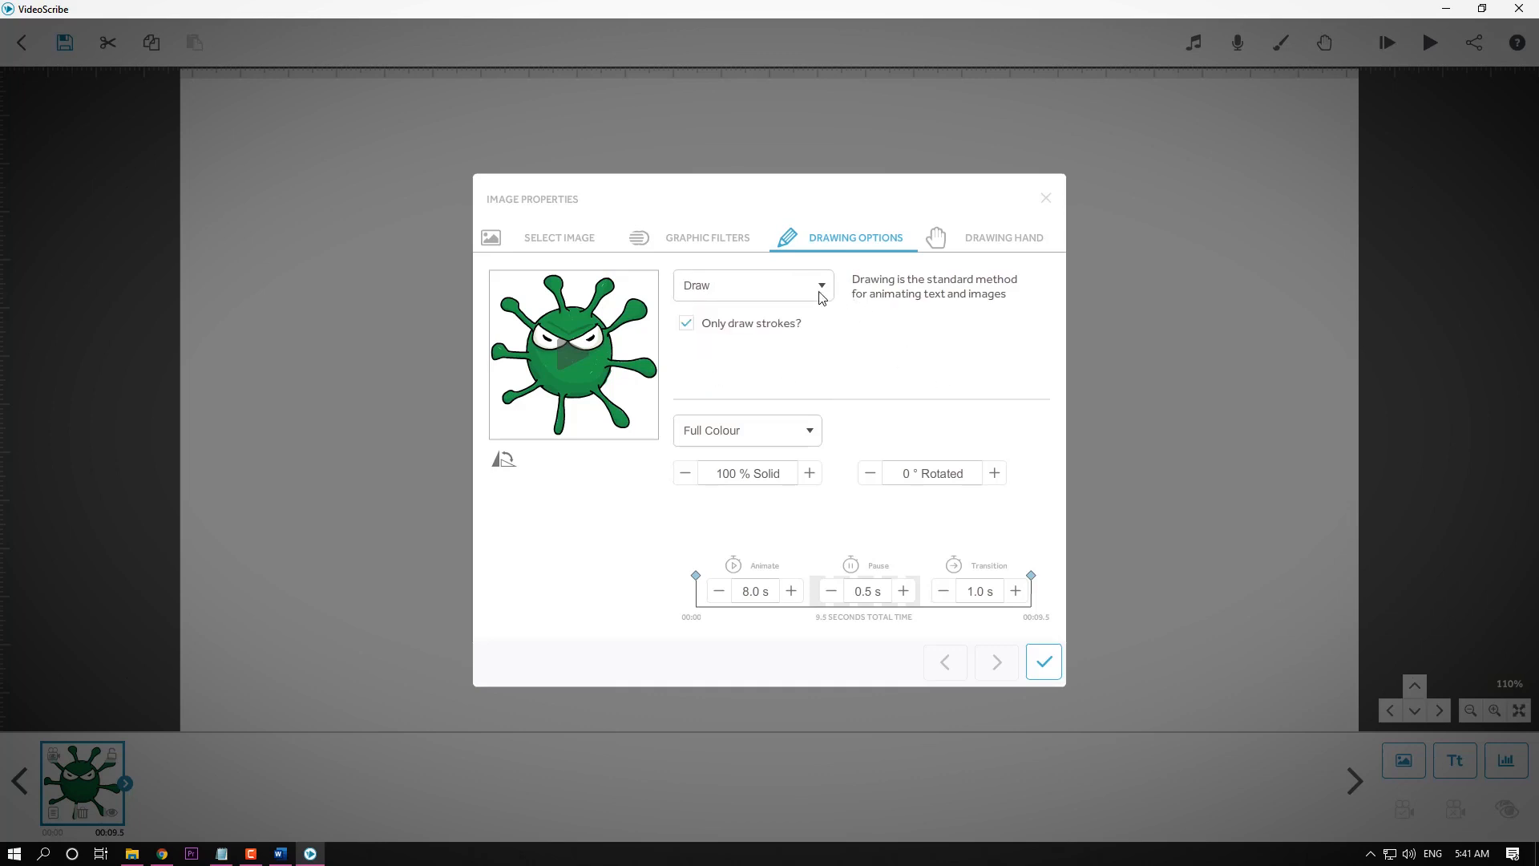
left_click(576, 355)
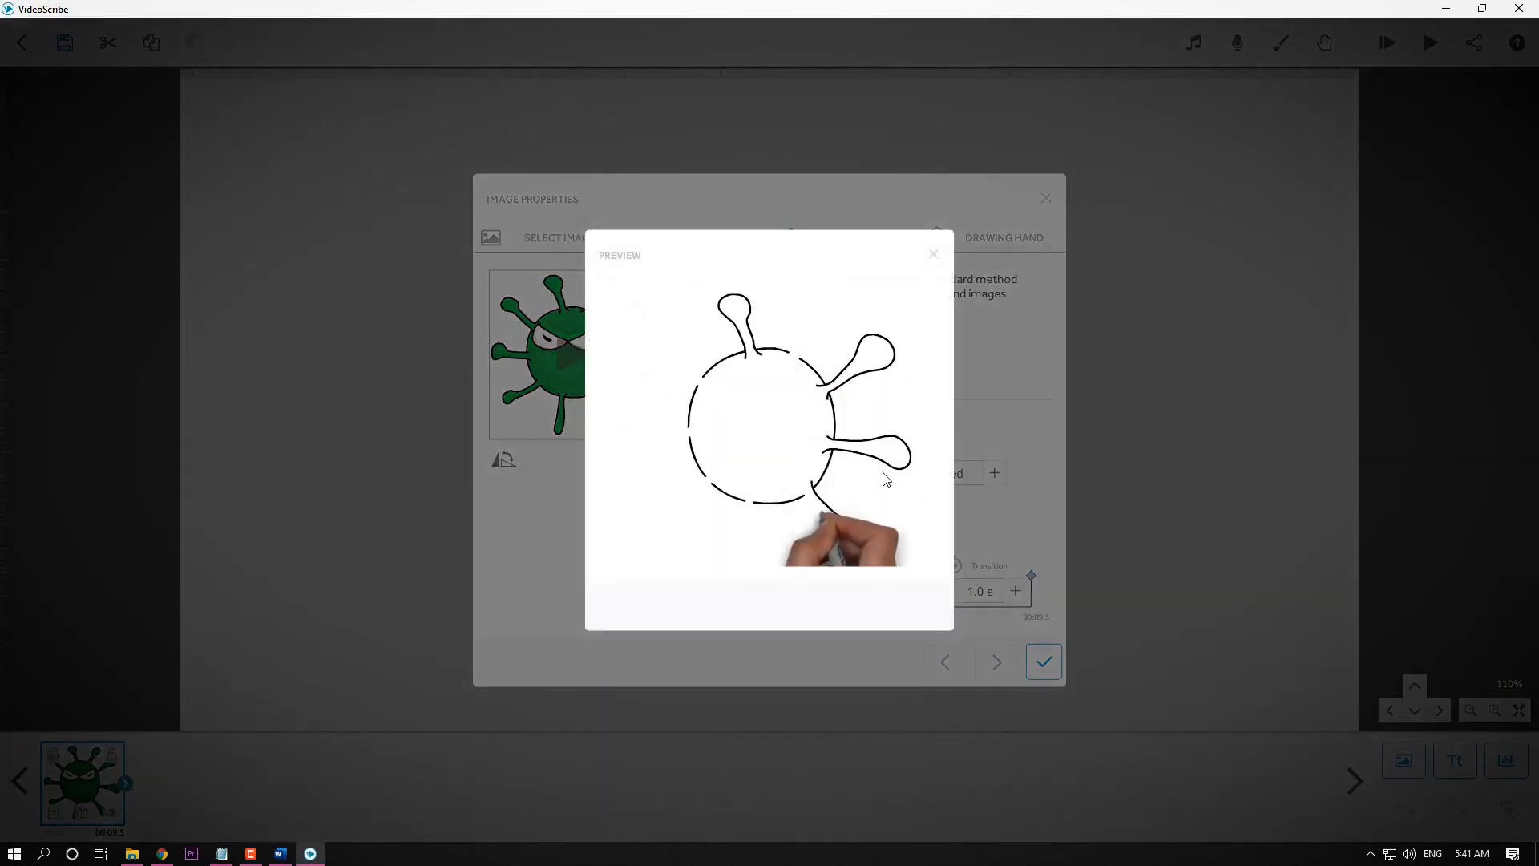
left_click(934, 255)
Try the Move In animation on the virus image and preview it.
left_click(809, 296)
left_click(784, 344)
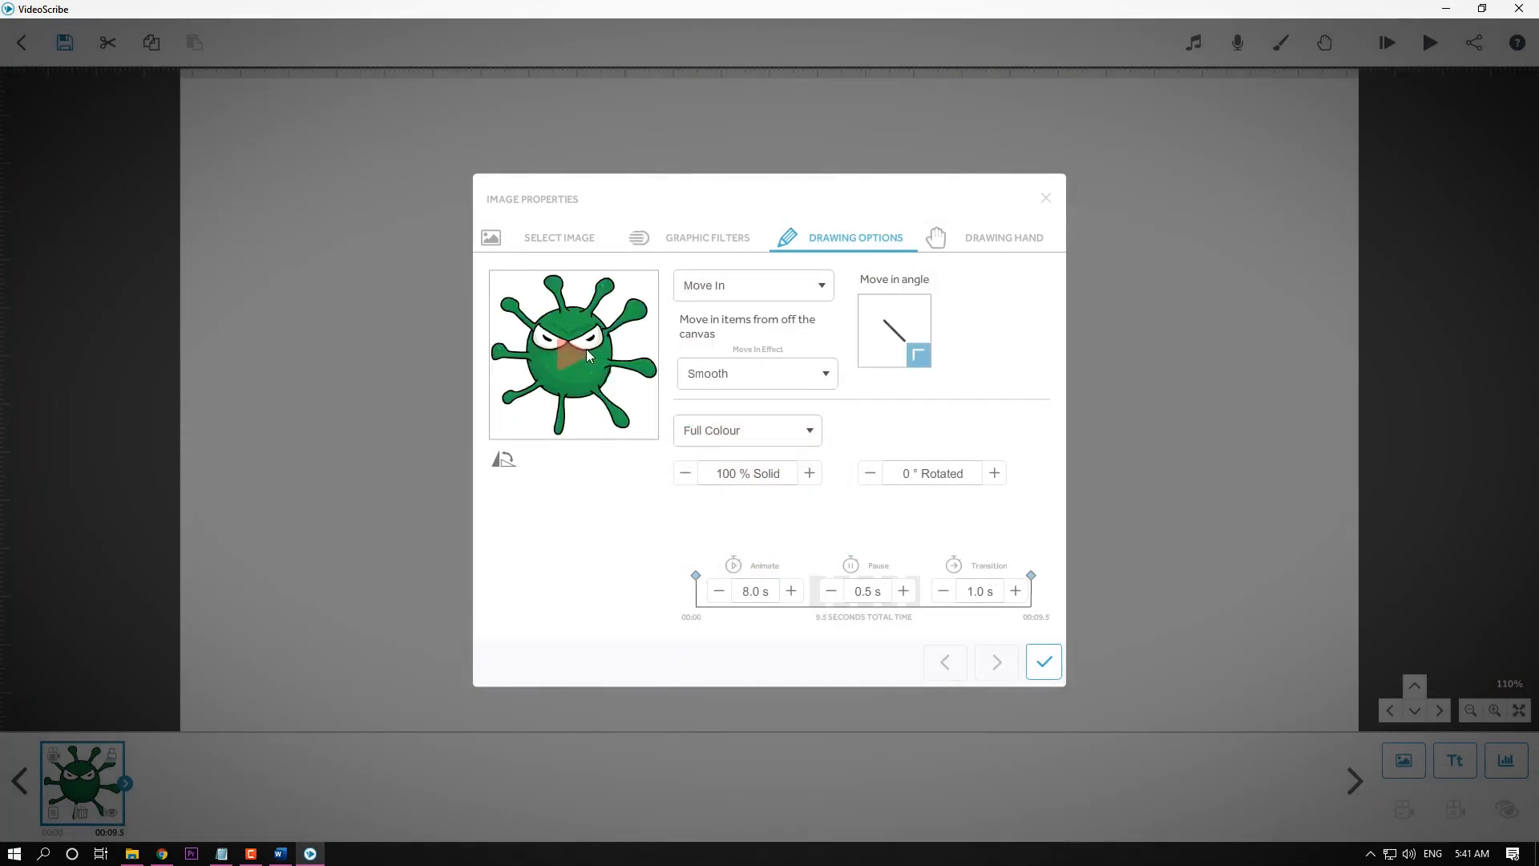
left_click(586, 355)
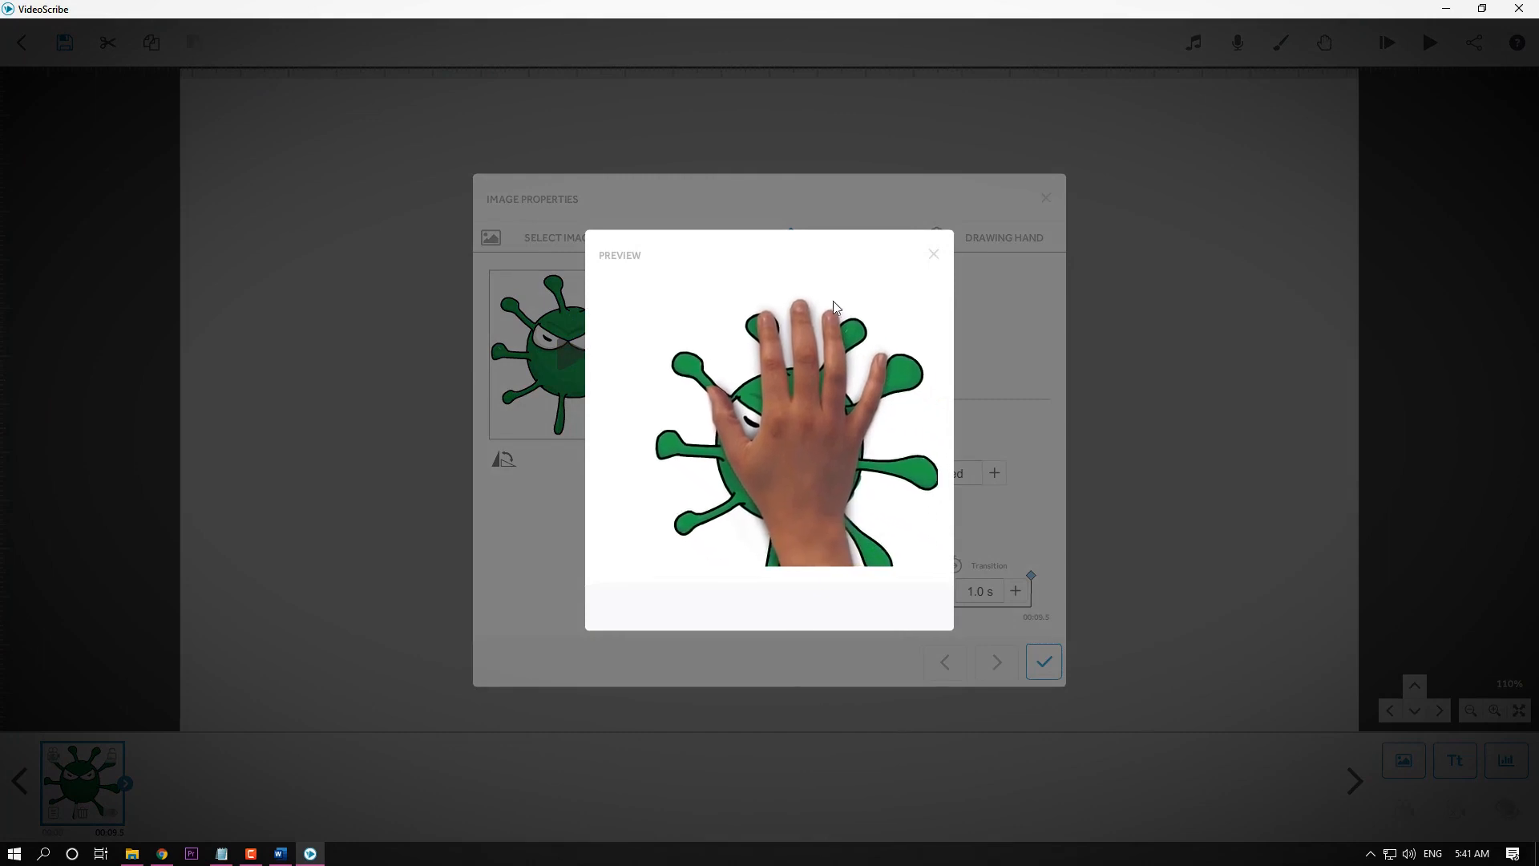
left_click(934, 253)
Try the Fade In animation on the virus image, preview it, and set the animation back to Draw.
left_click(776, 295)
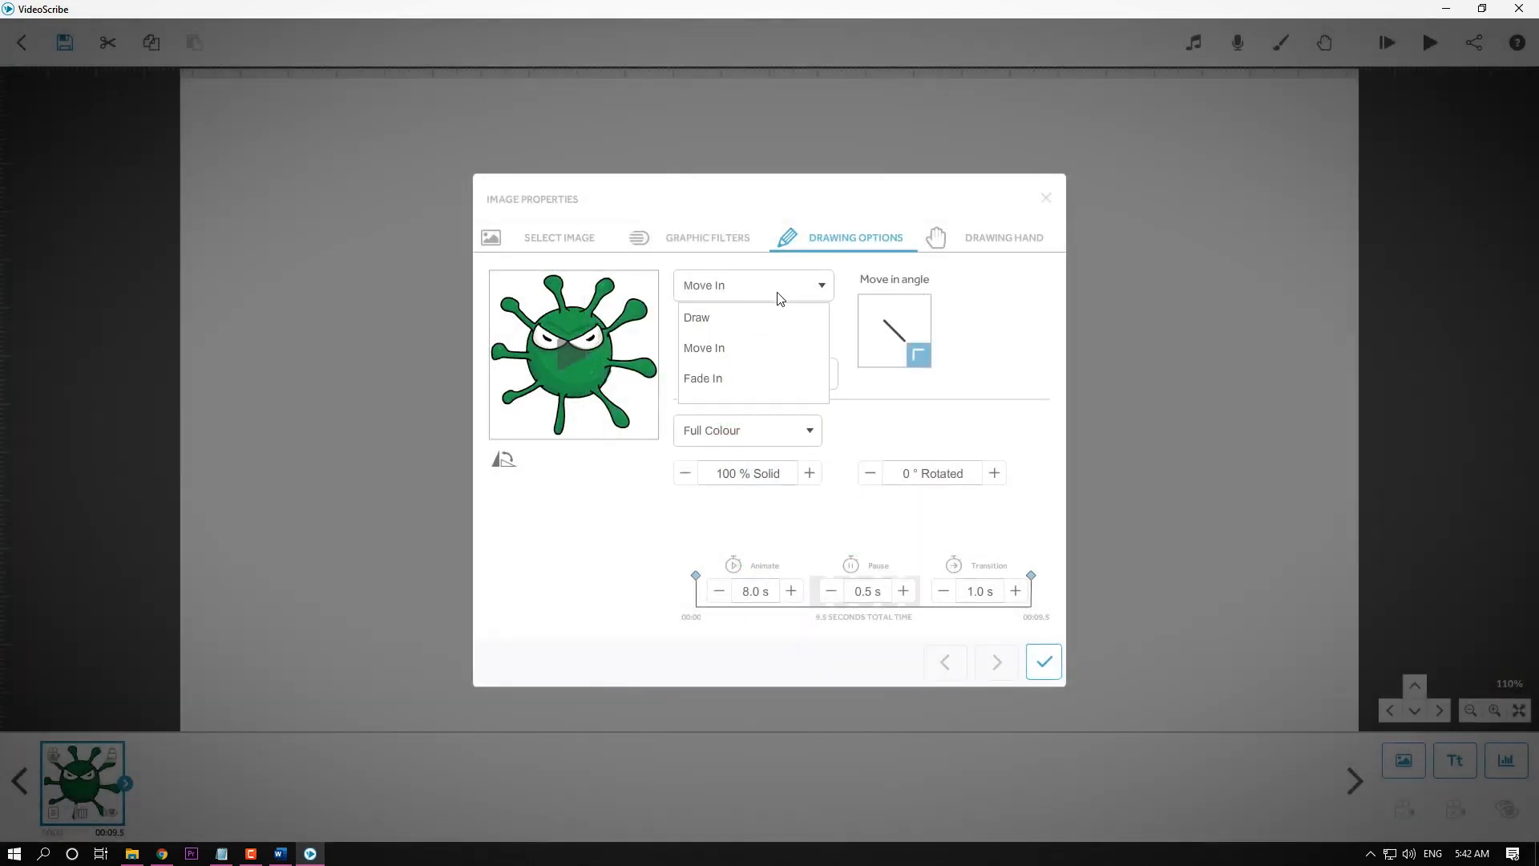
left_click(751, 381)
left_click(565, 357)
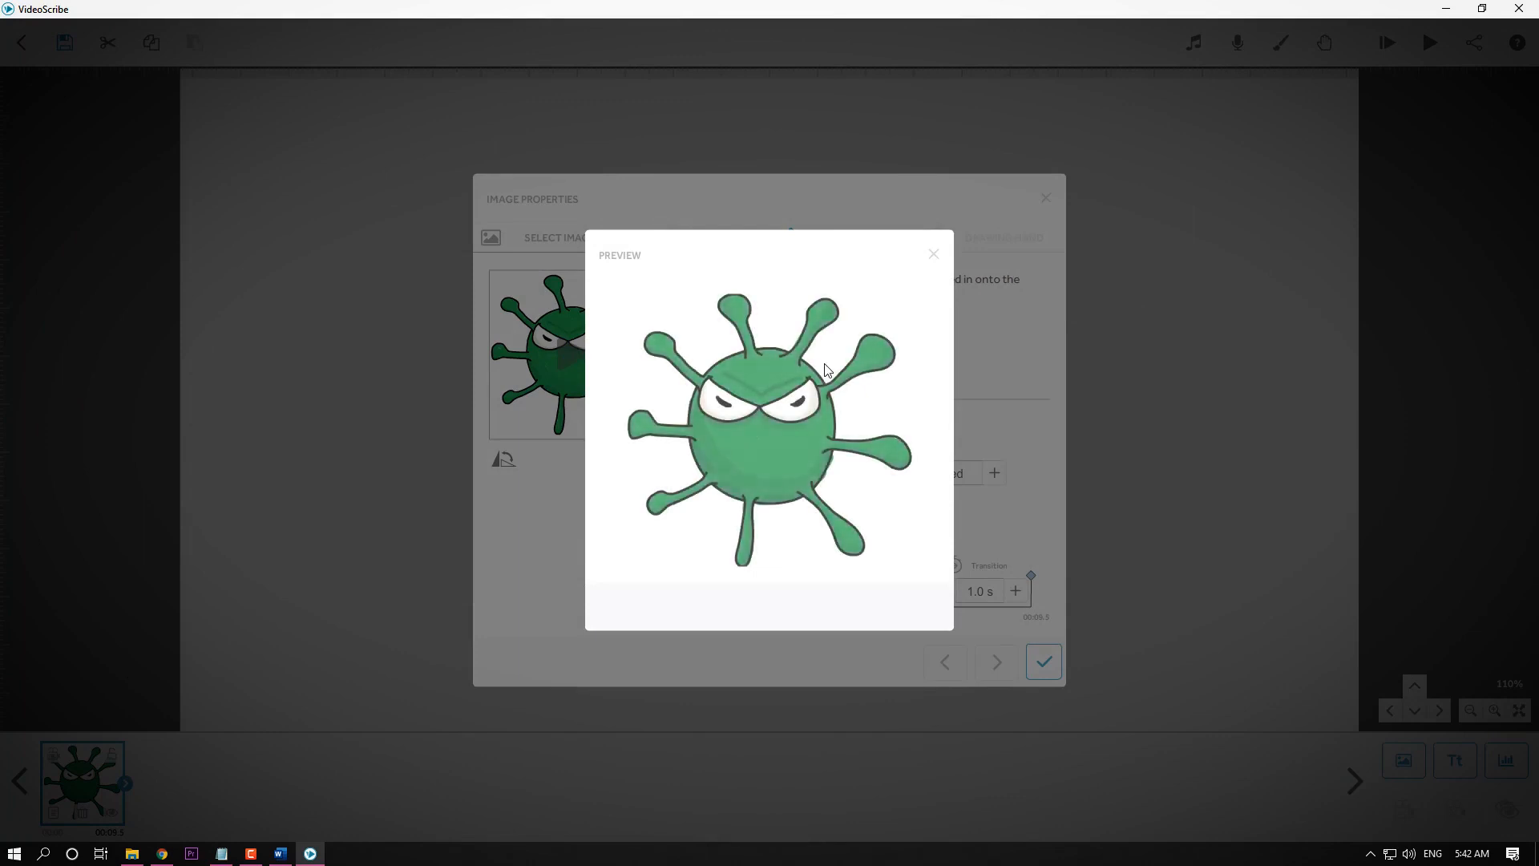
left_click(933, 255)
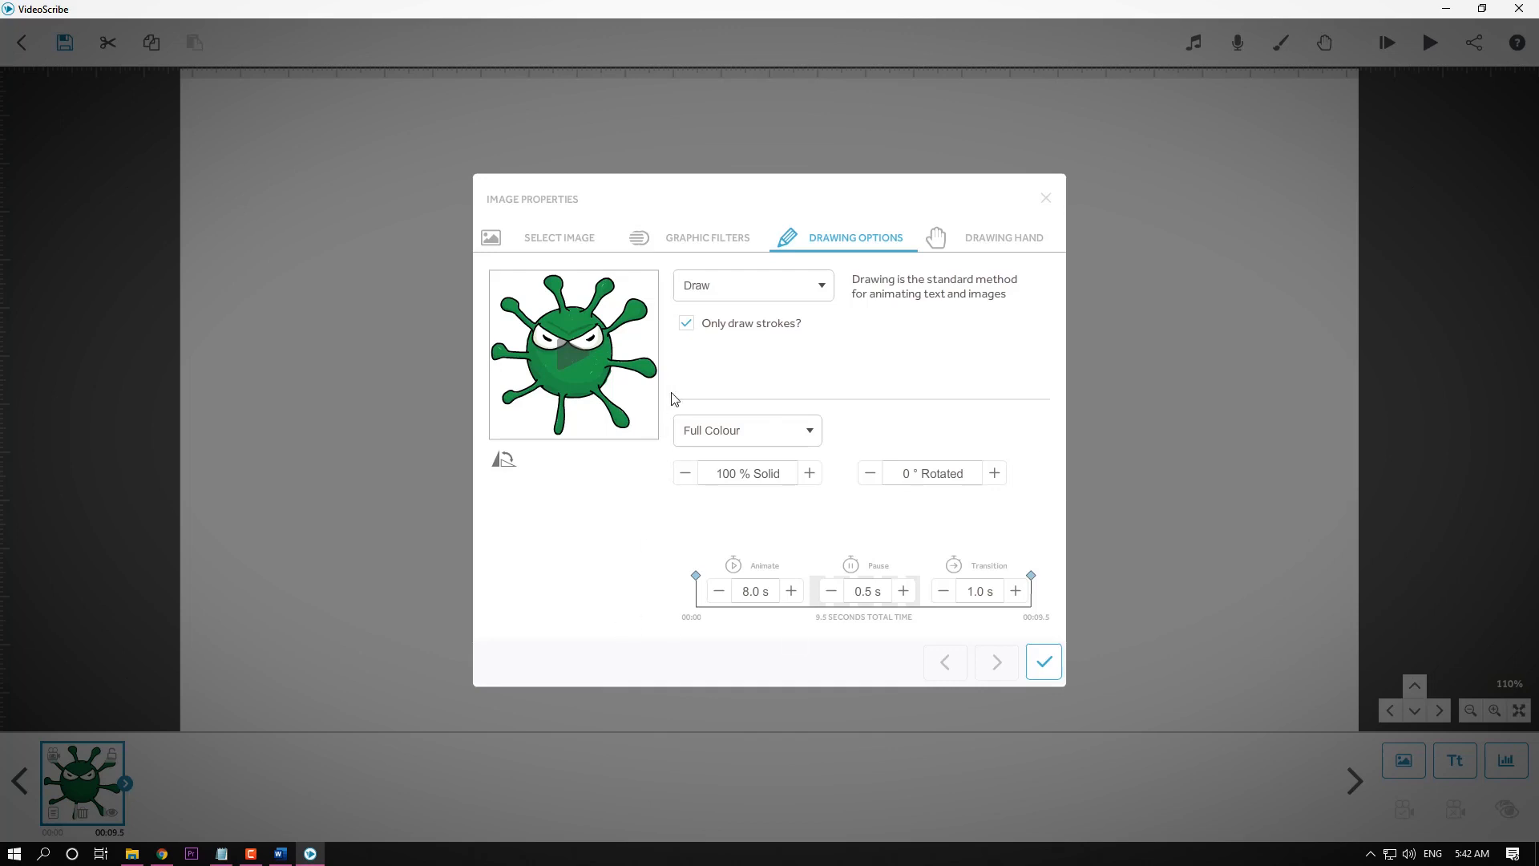
Try the Silhouette colour style on the virus image and set it back to Full Colour.
left_click(760, 437)
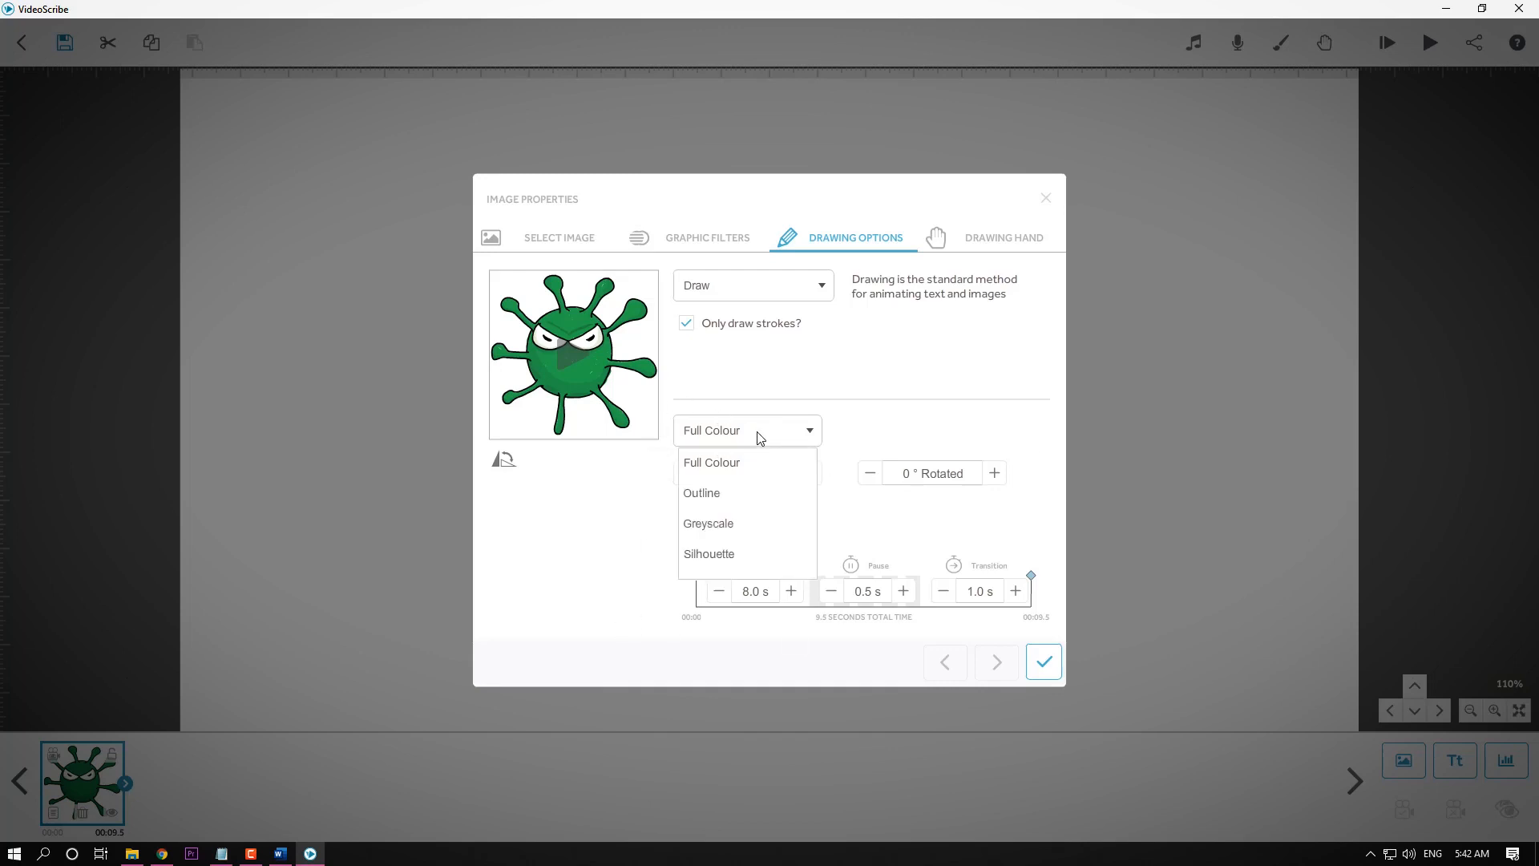
left_click(754, 562)
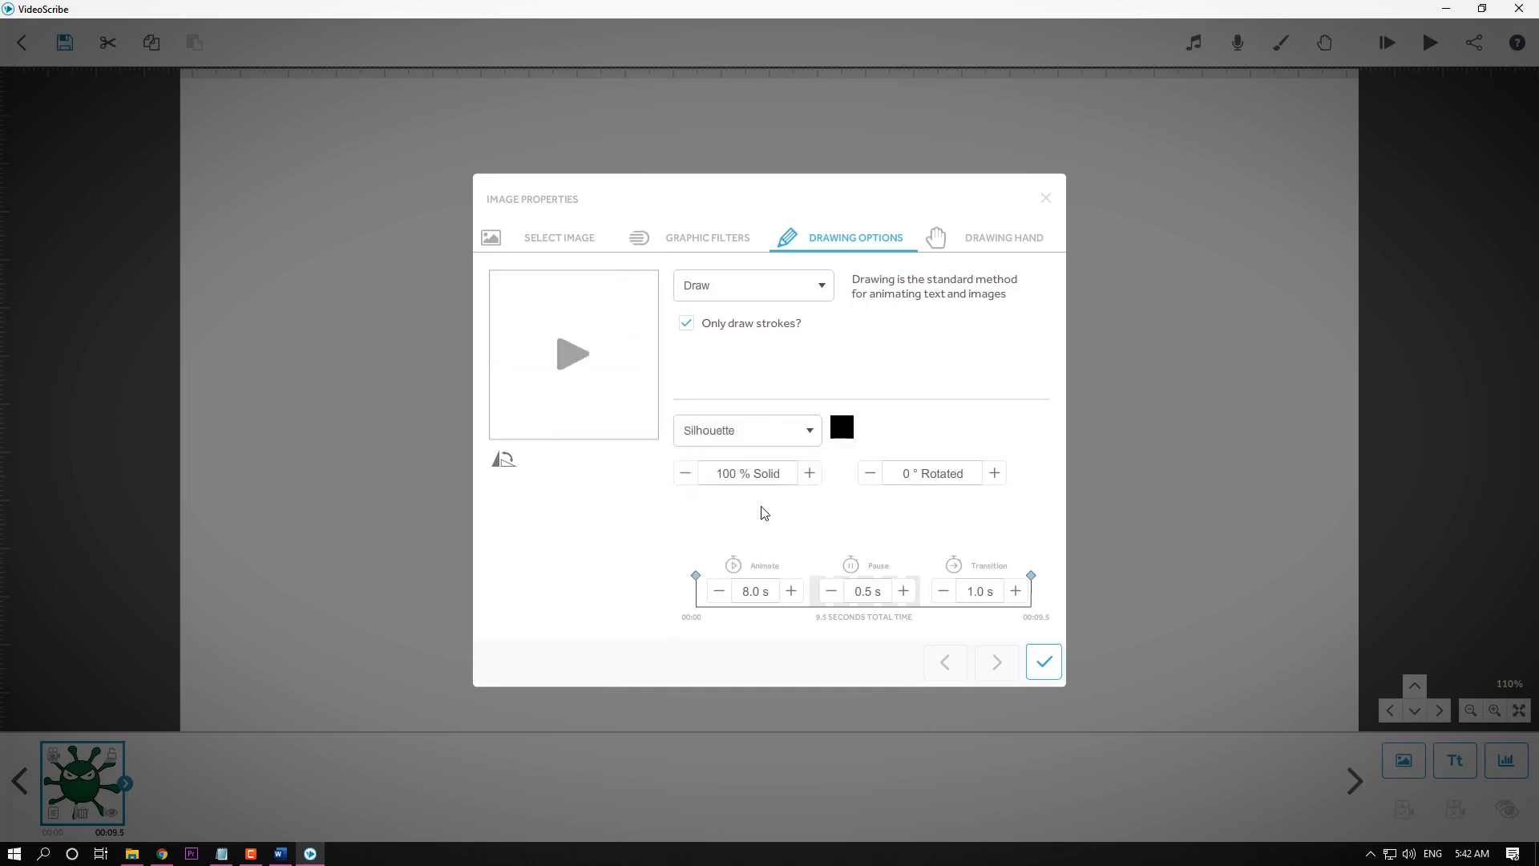
left_click(807, 430)
left_click(784, 464)
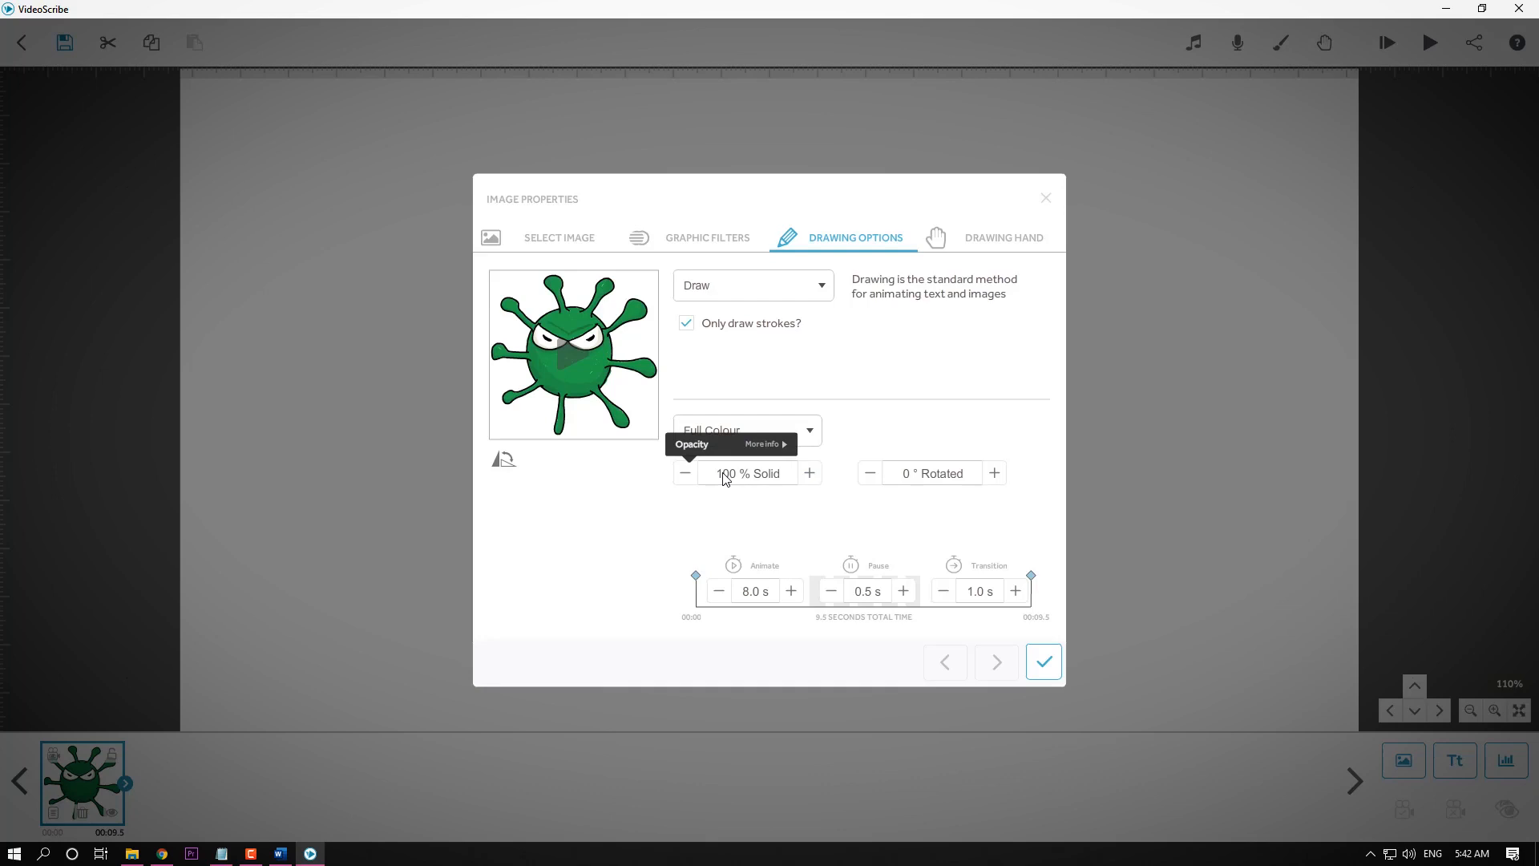
Try rotating the virus image by 50° and reset its rotation to 0°.
left_click(909, 474)
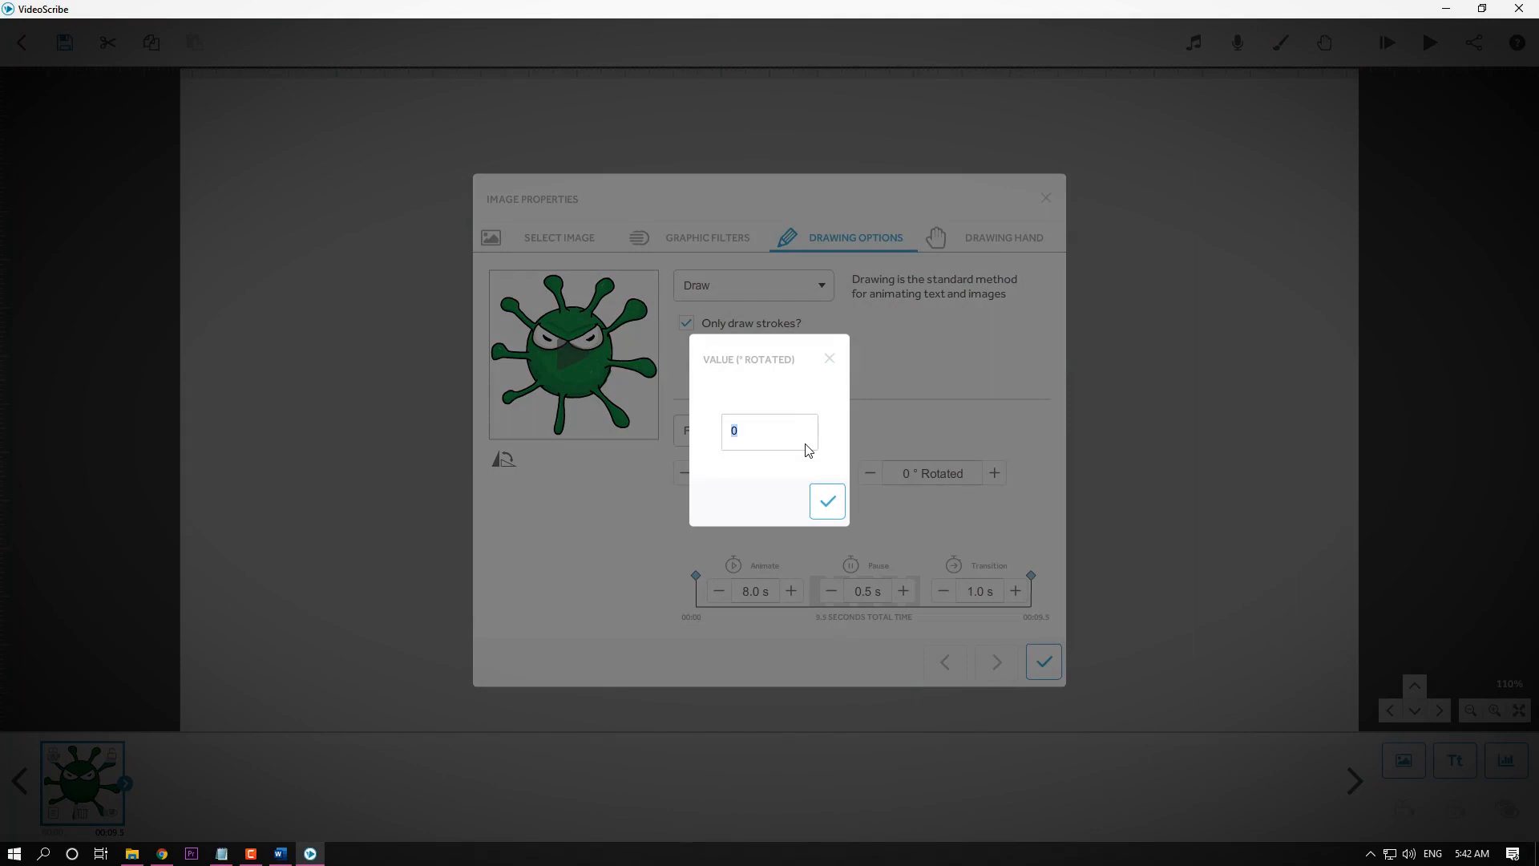
type("50")
key("Return")
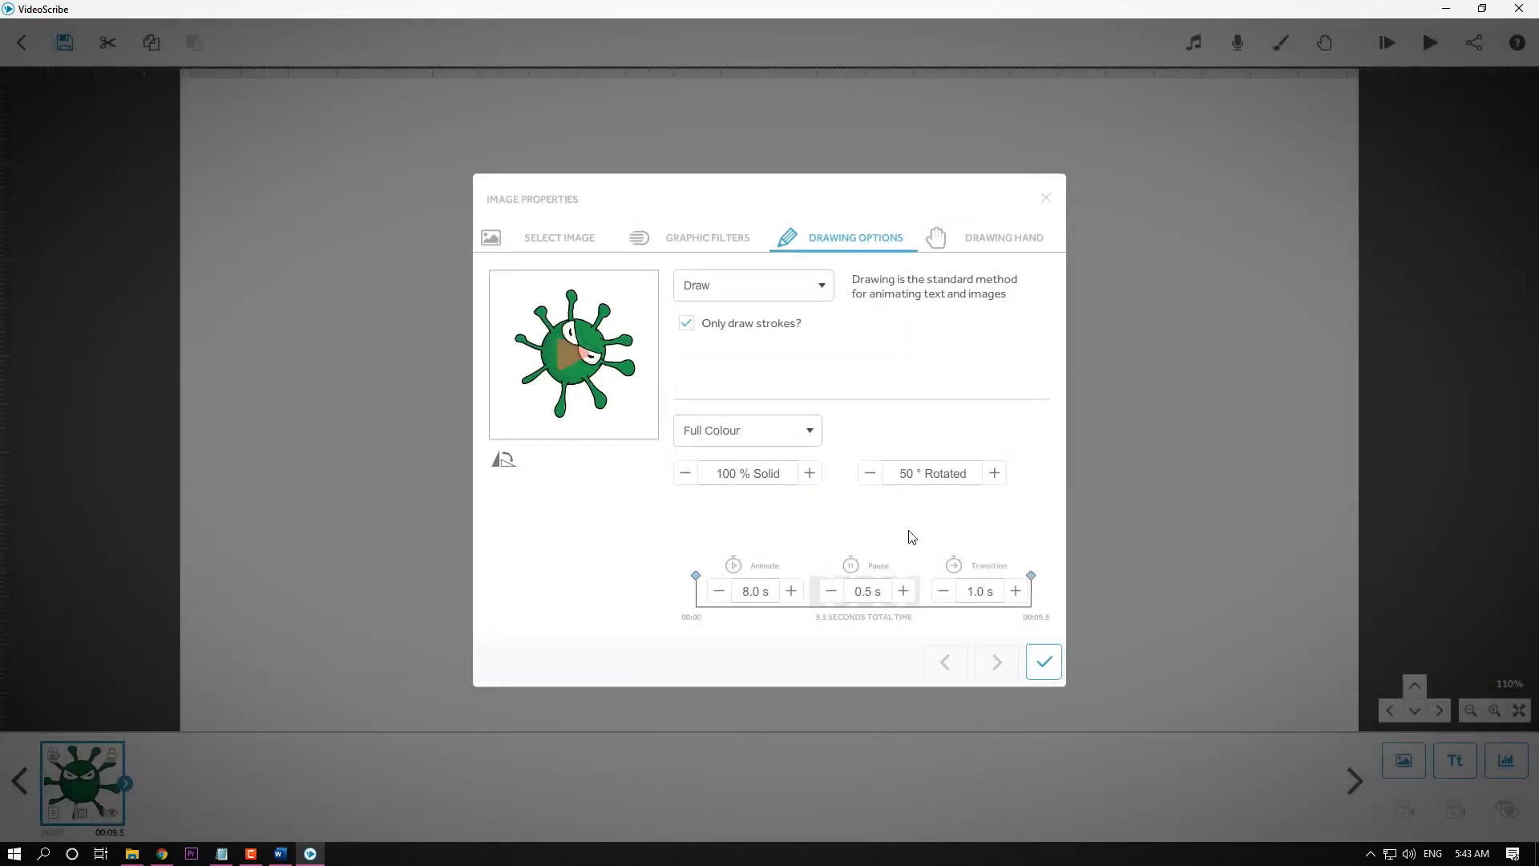
left_click(901, 473)
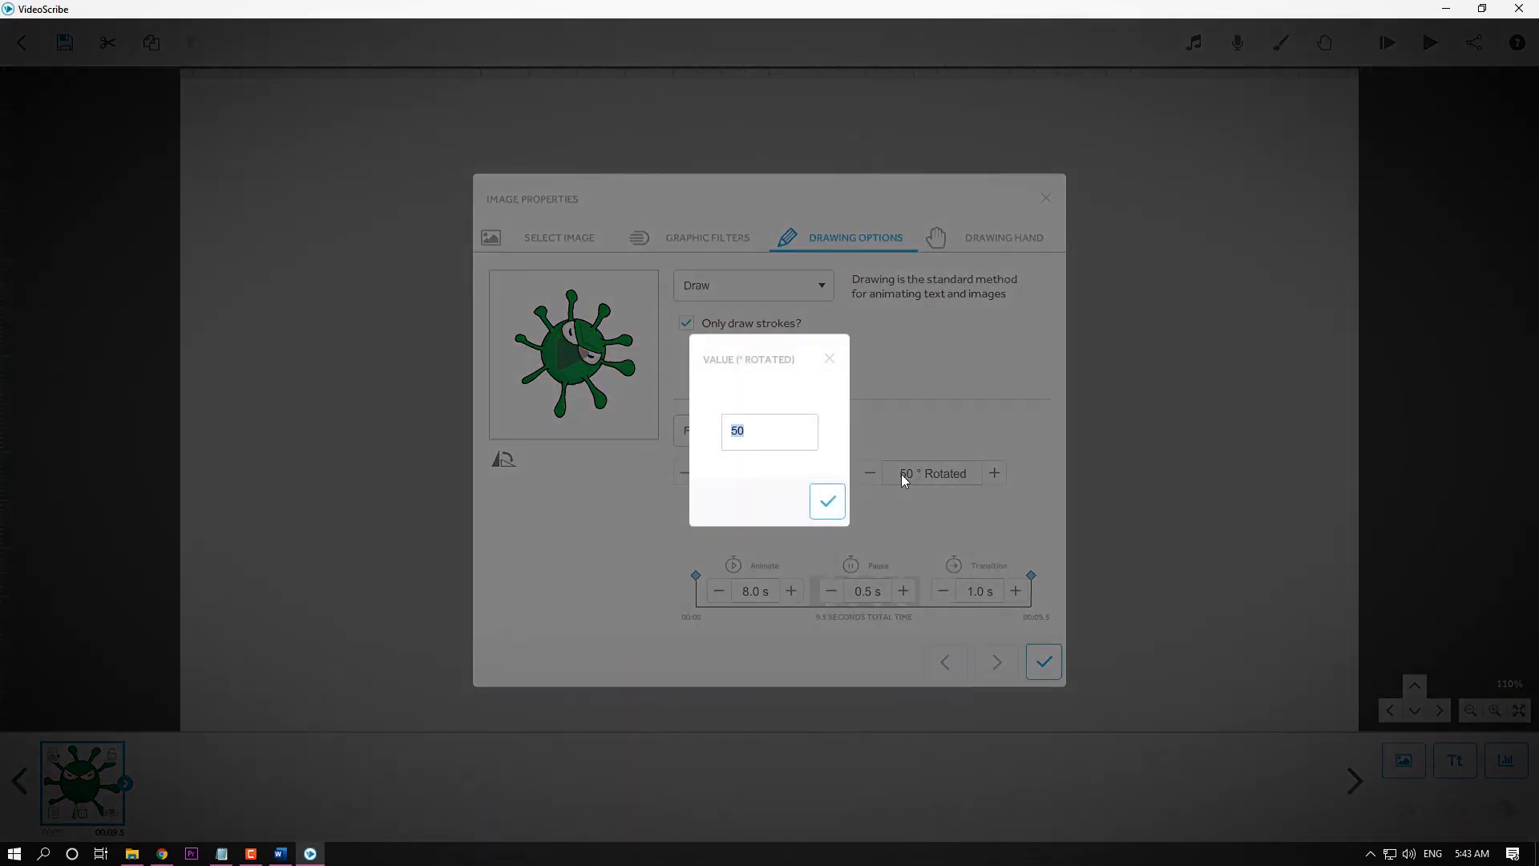
type("0")
key("Return")
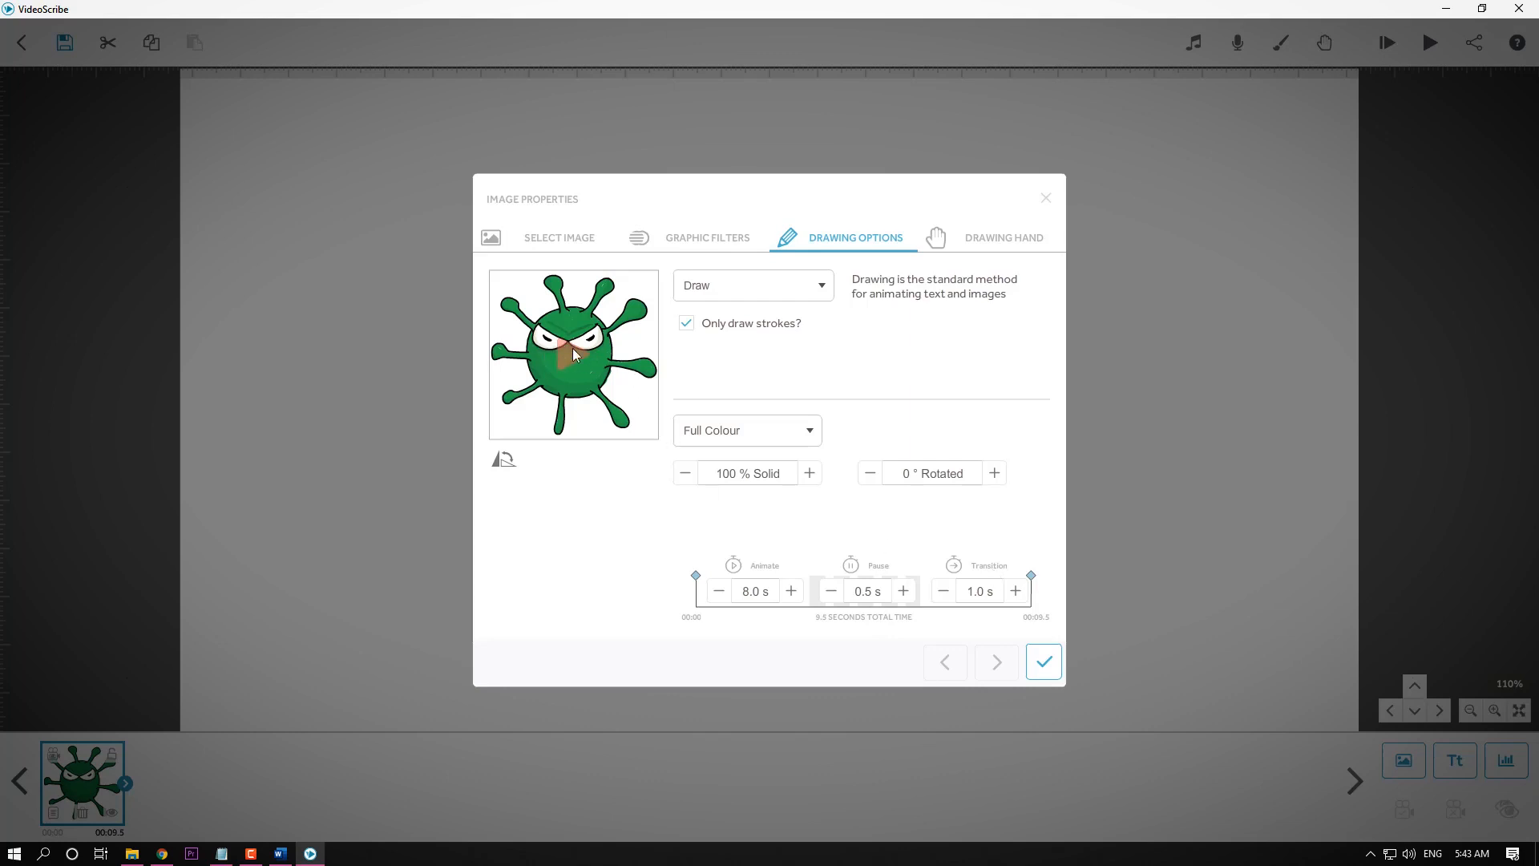
Set the virus image's animate time to 3 seconds and preview the drawing animation.
left_click(754, 593)
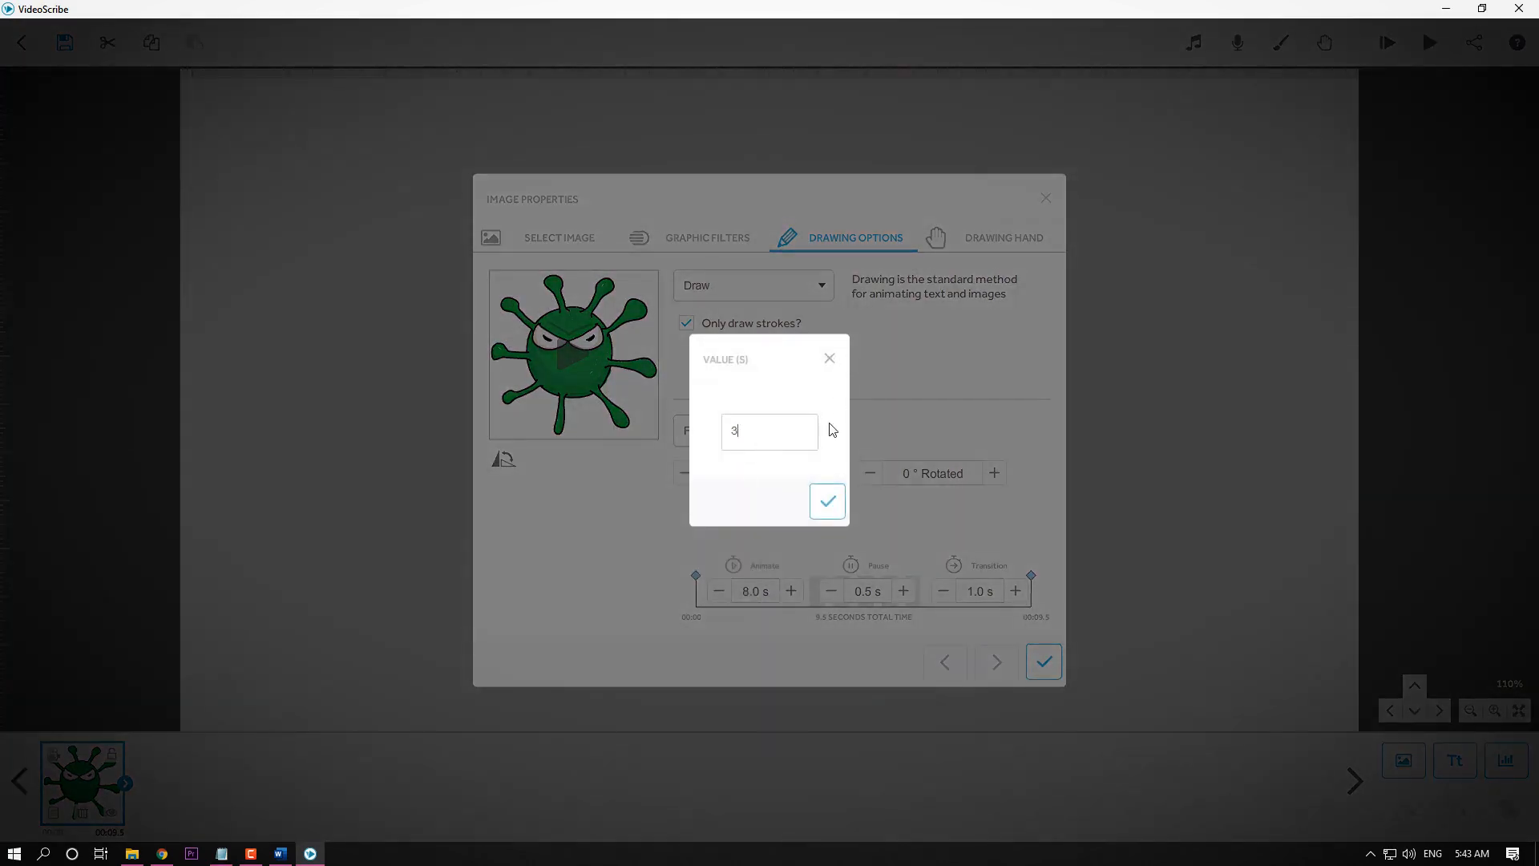
left_click(827, 501)
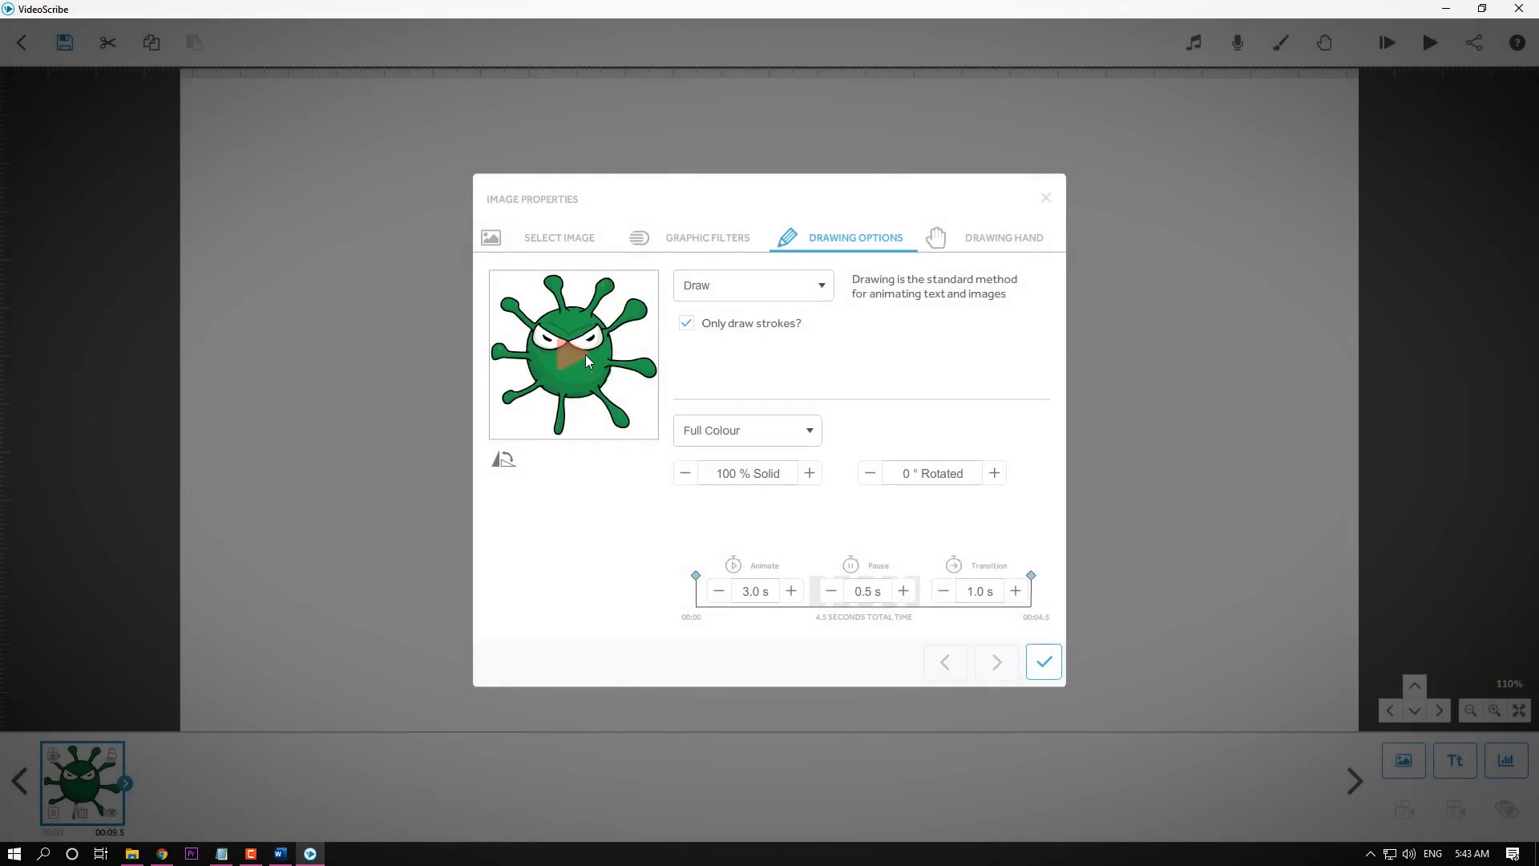
left_click(583, 357)
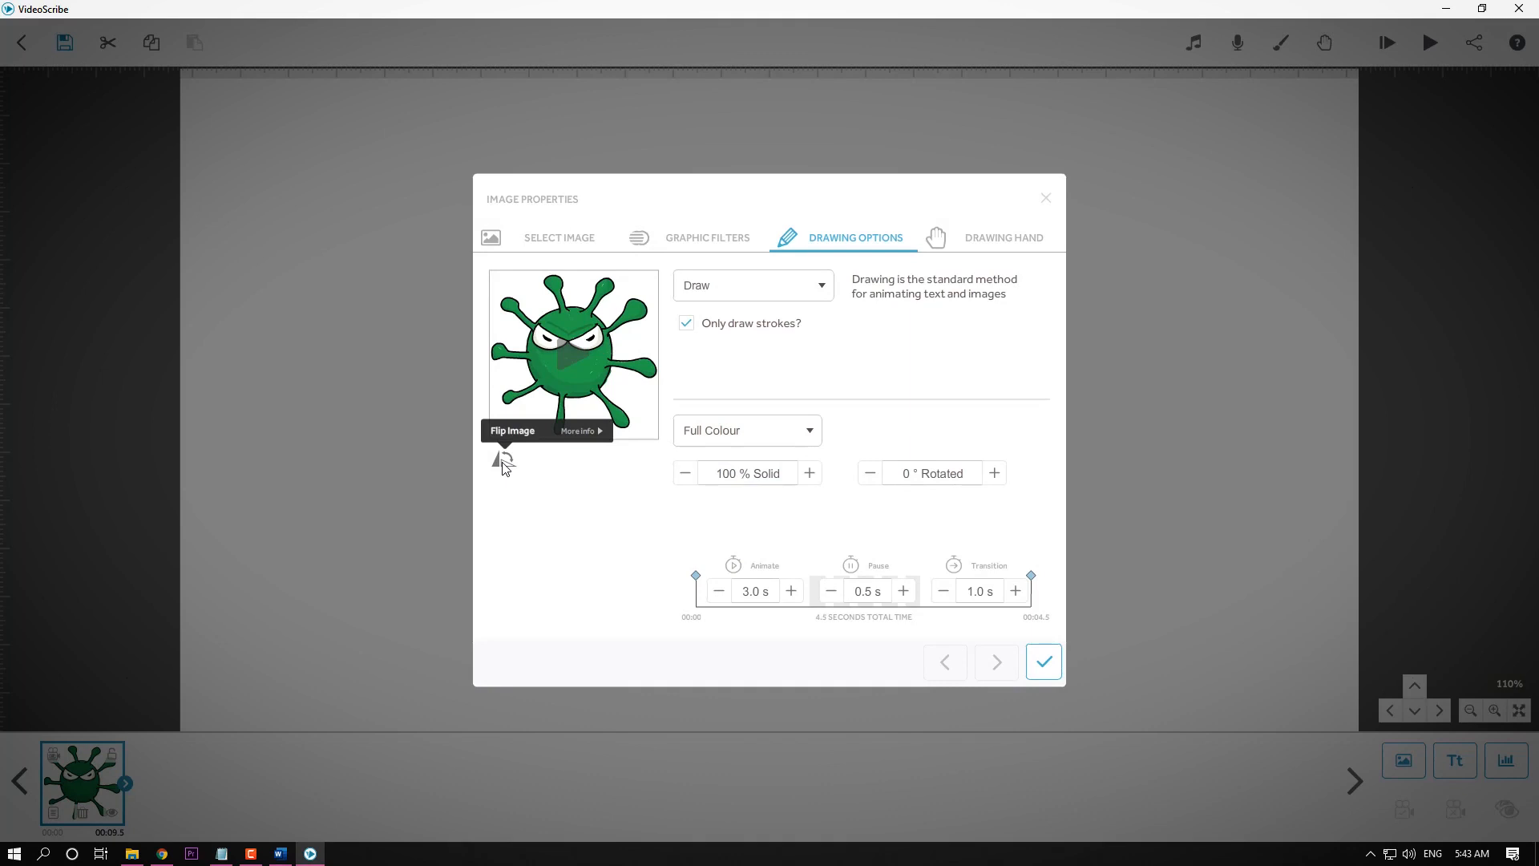
Try the first two drawing hands with dark sleeves for the virus image, previewing each one.
left_click(1004, 244)
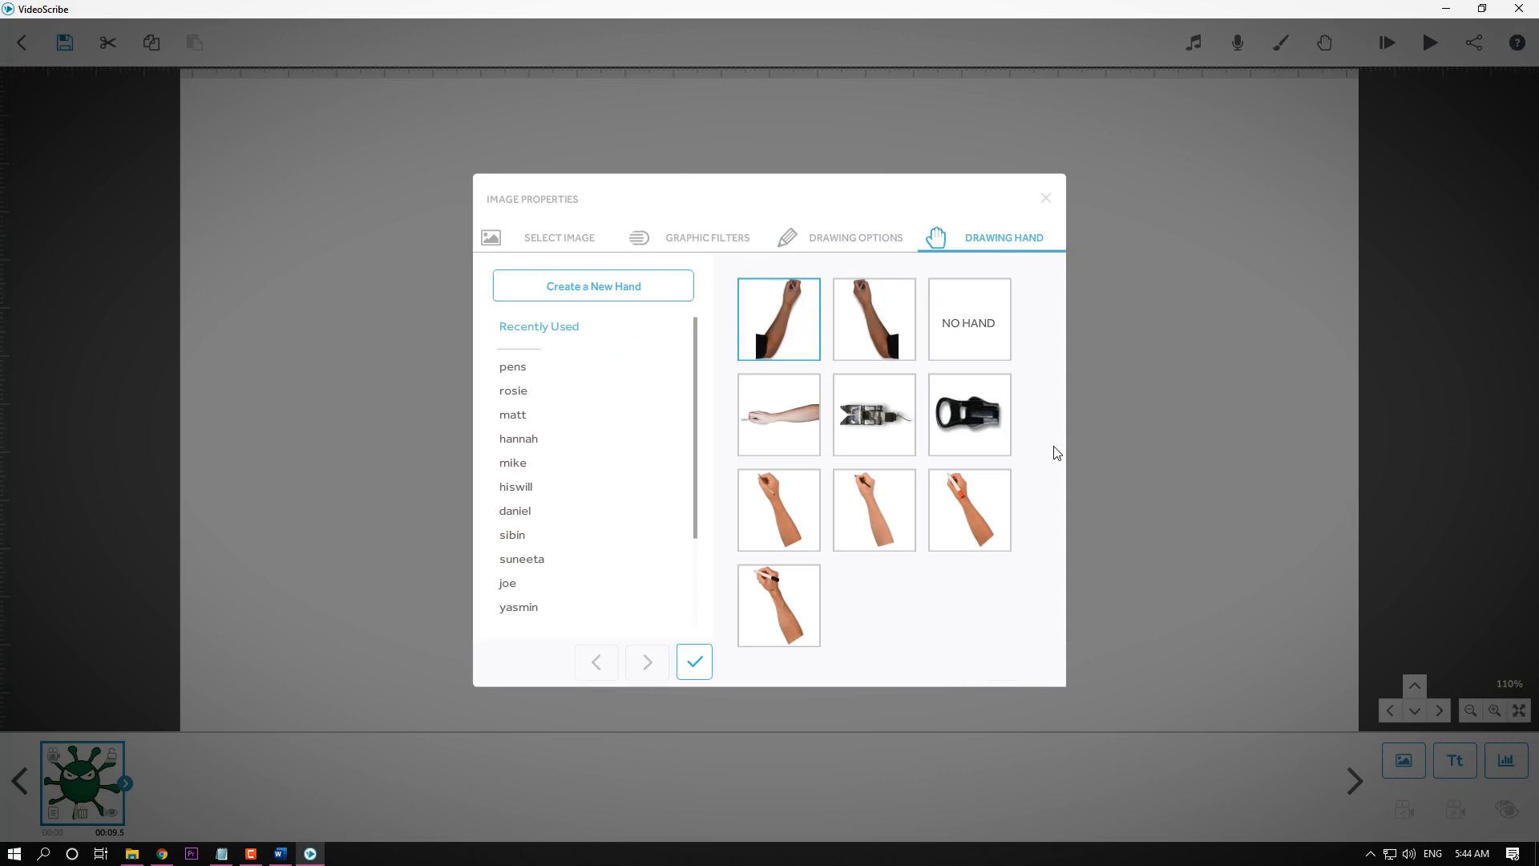
left_click(810, 333)
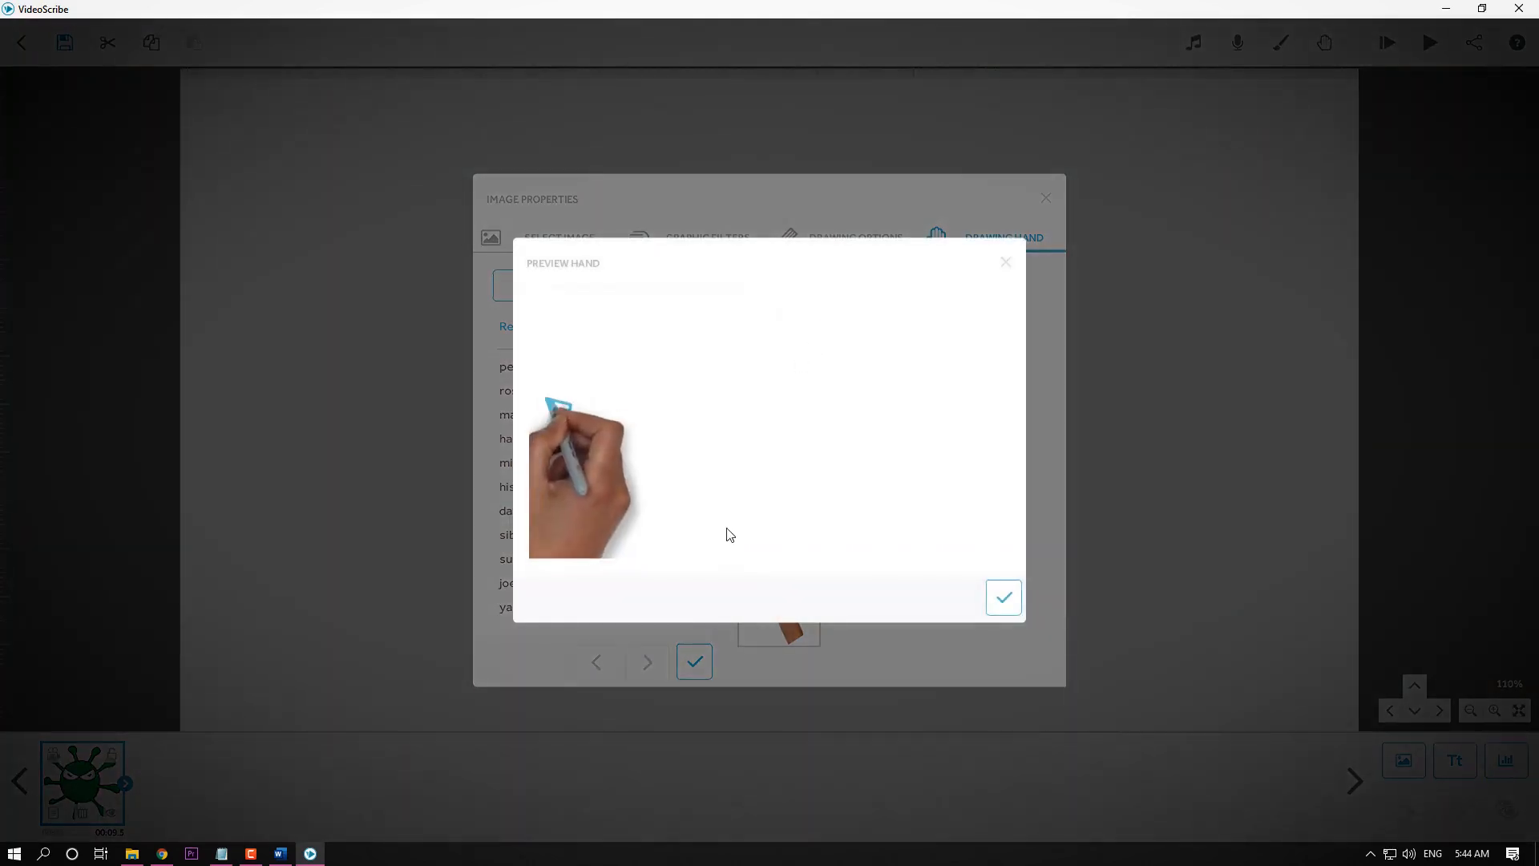
left_click(1003, 597)
left_click(898, 327)
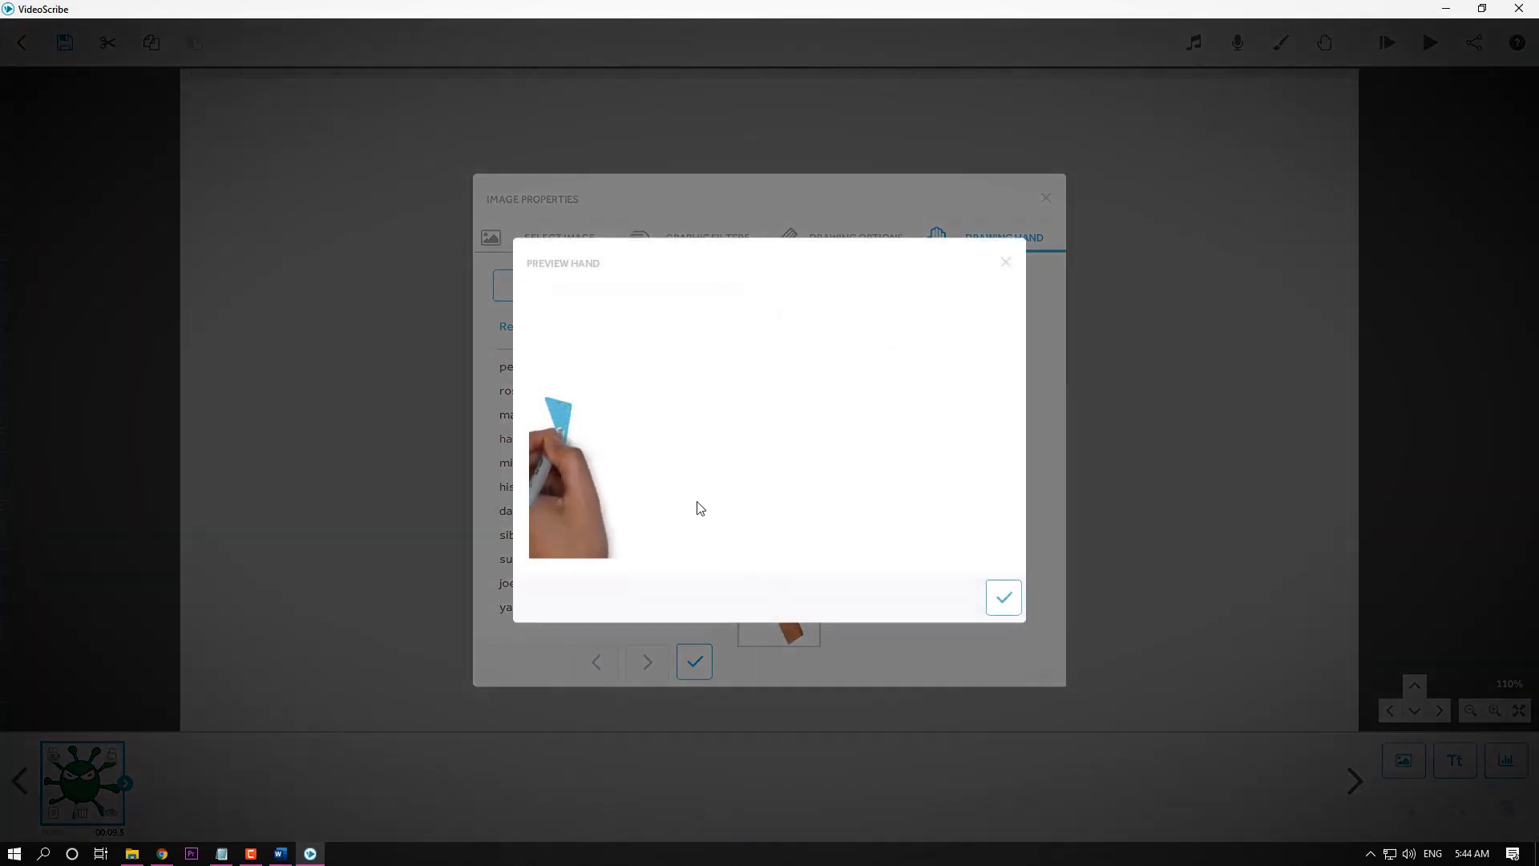
left_click(1004, 596)
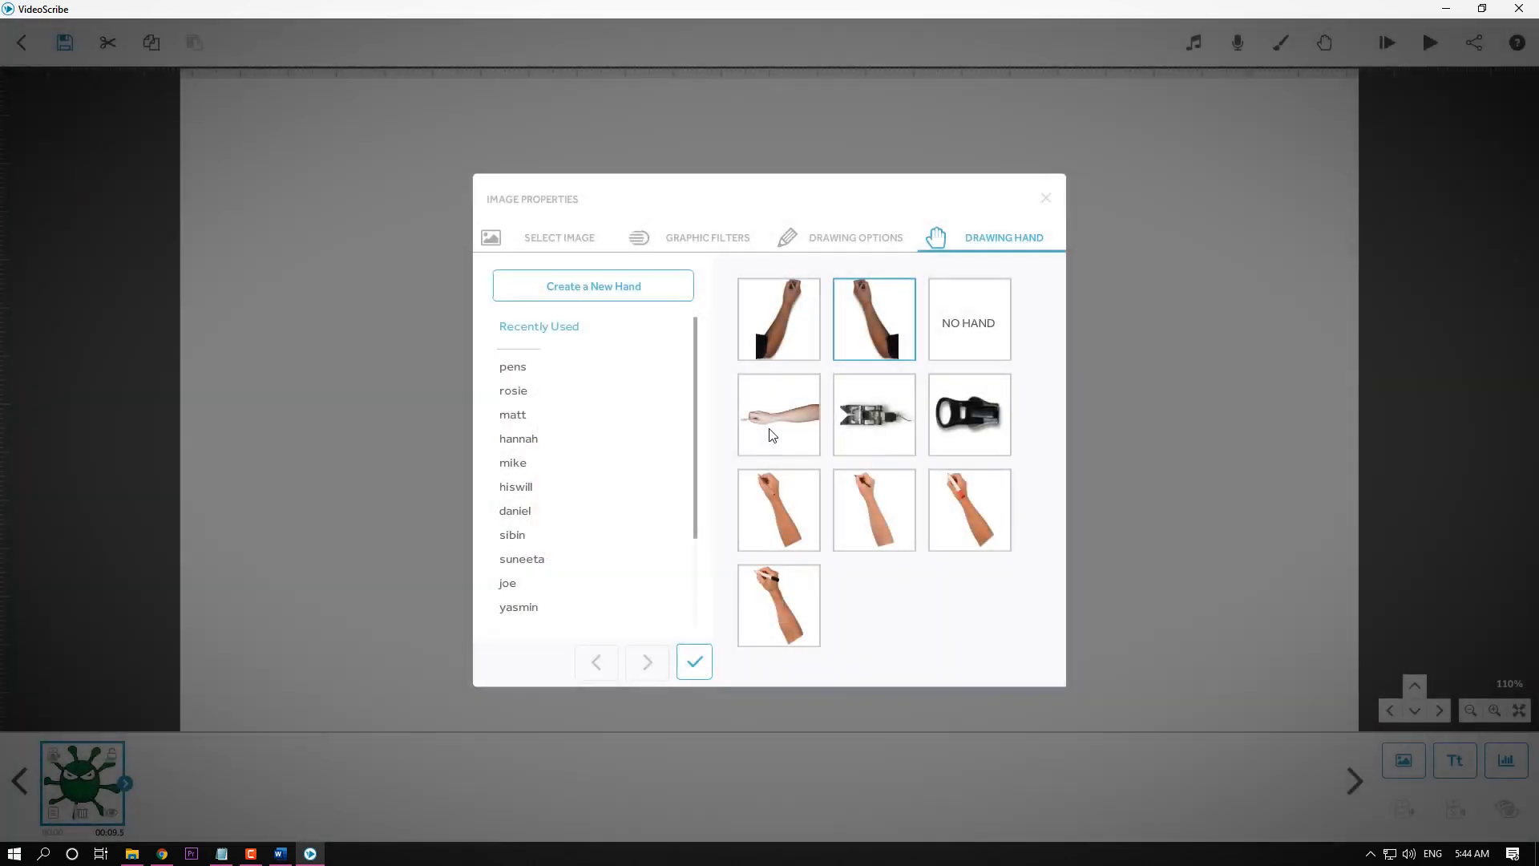
Try the hand holding a ballpoint pen and the pale horizontal hand as the drawing hand, previewing each.
left_click(791, 518)
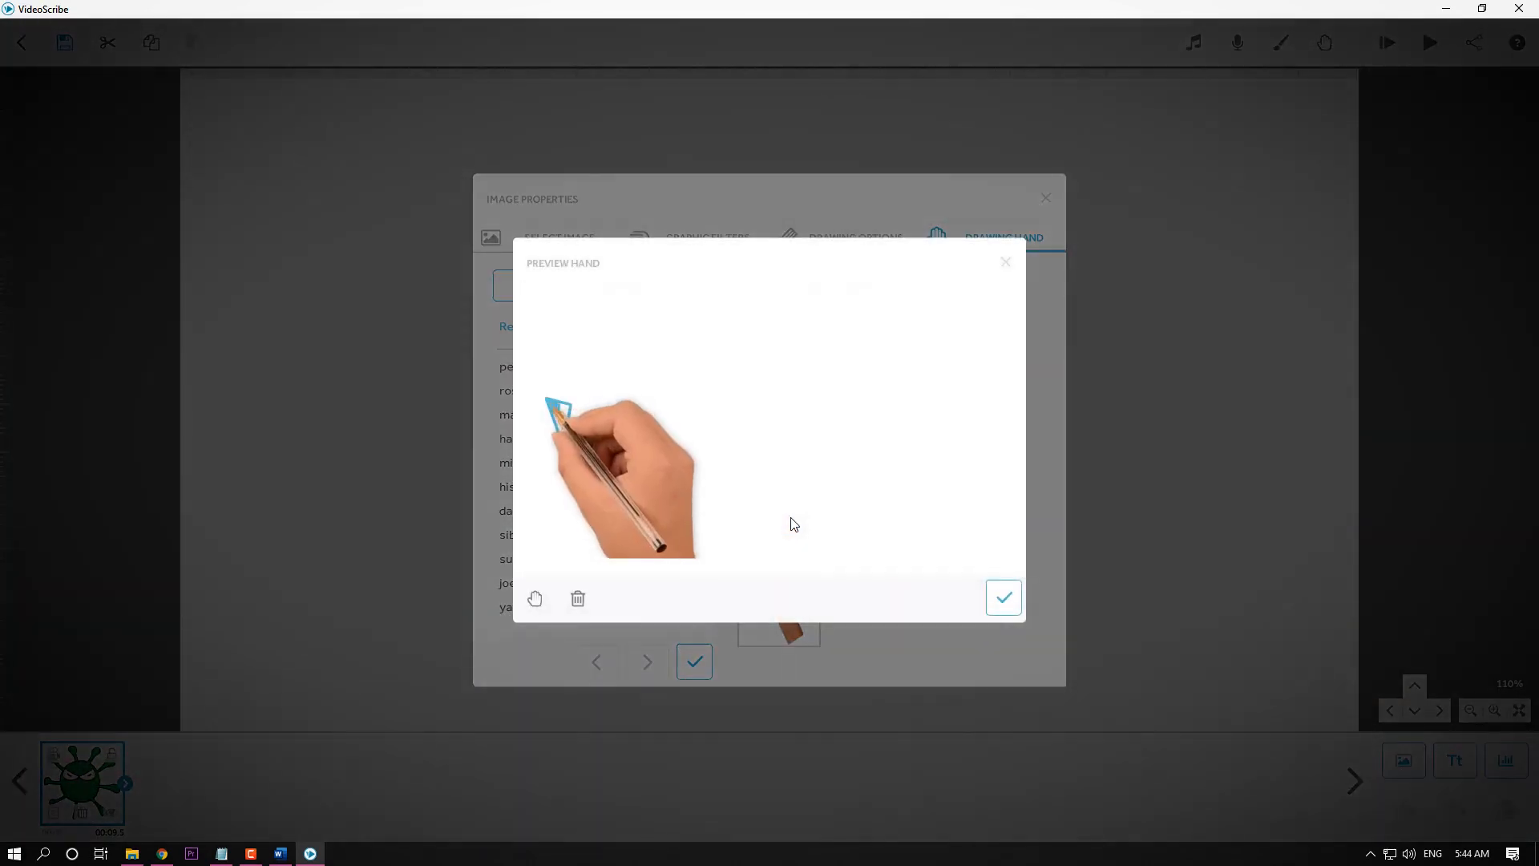
left_click(1004, 597)
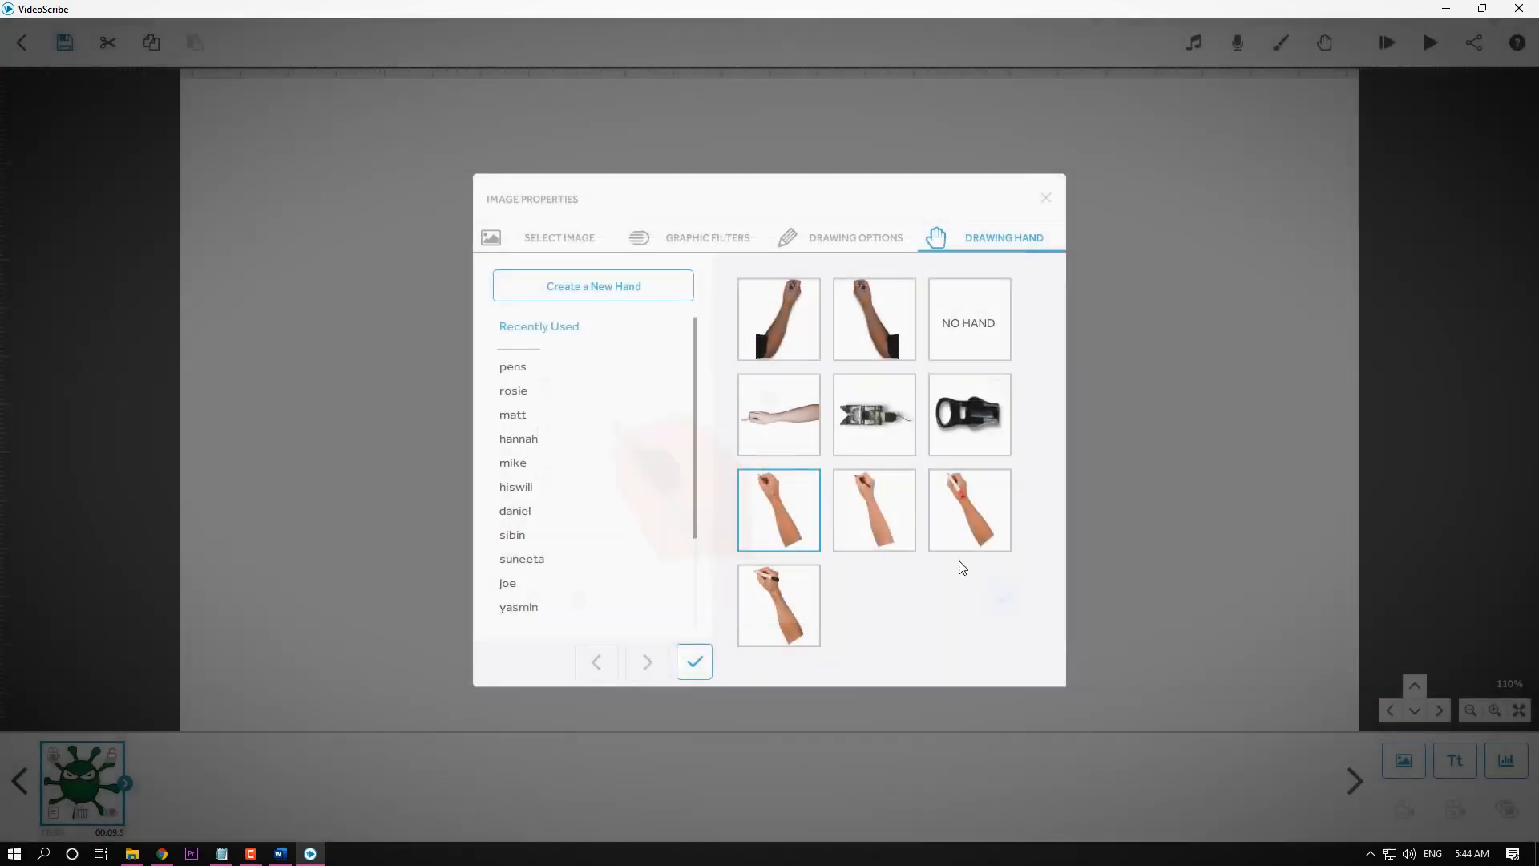
left_click(784, 448)
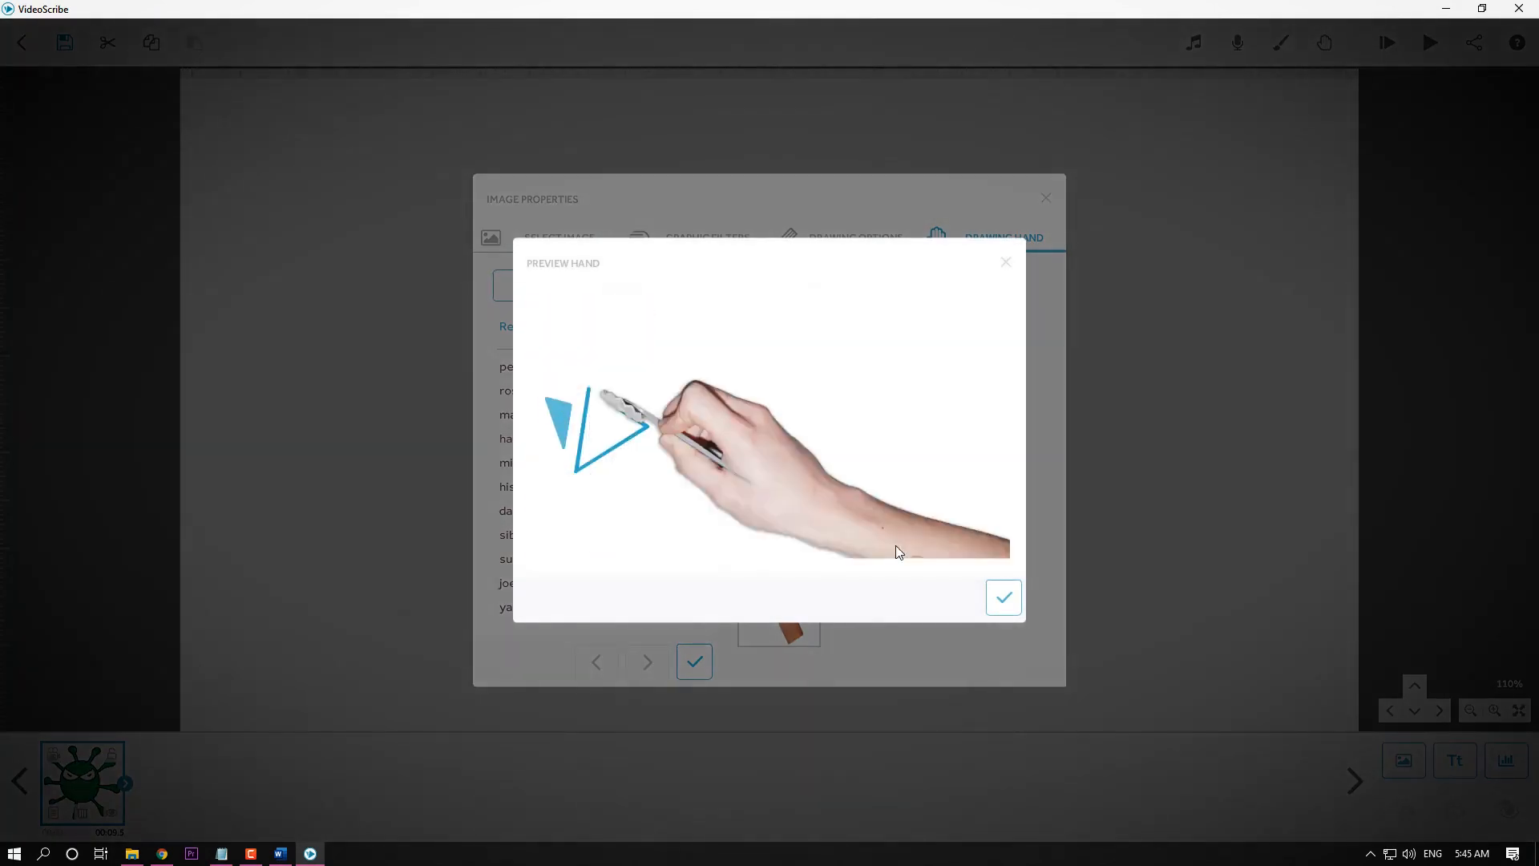
left_click(1013, 606)
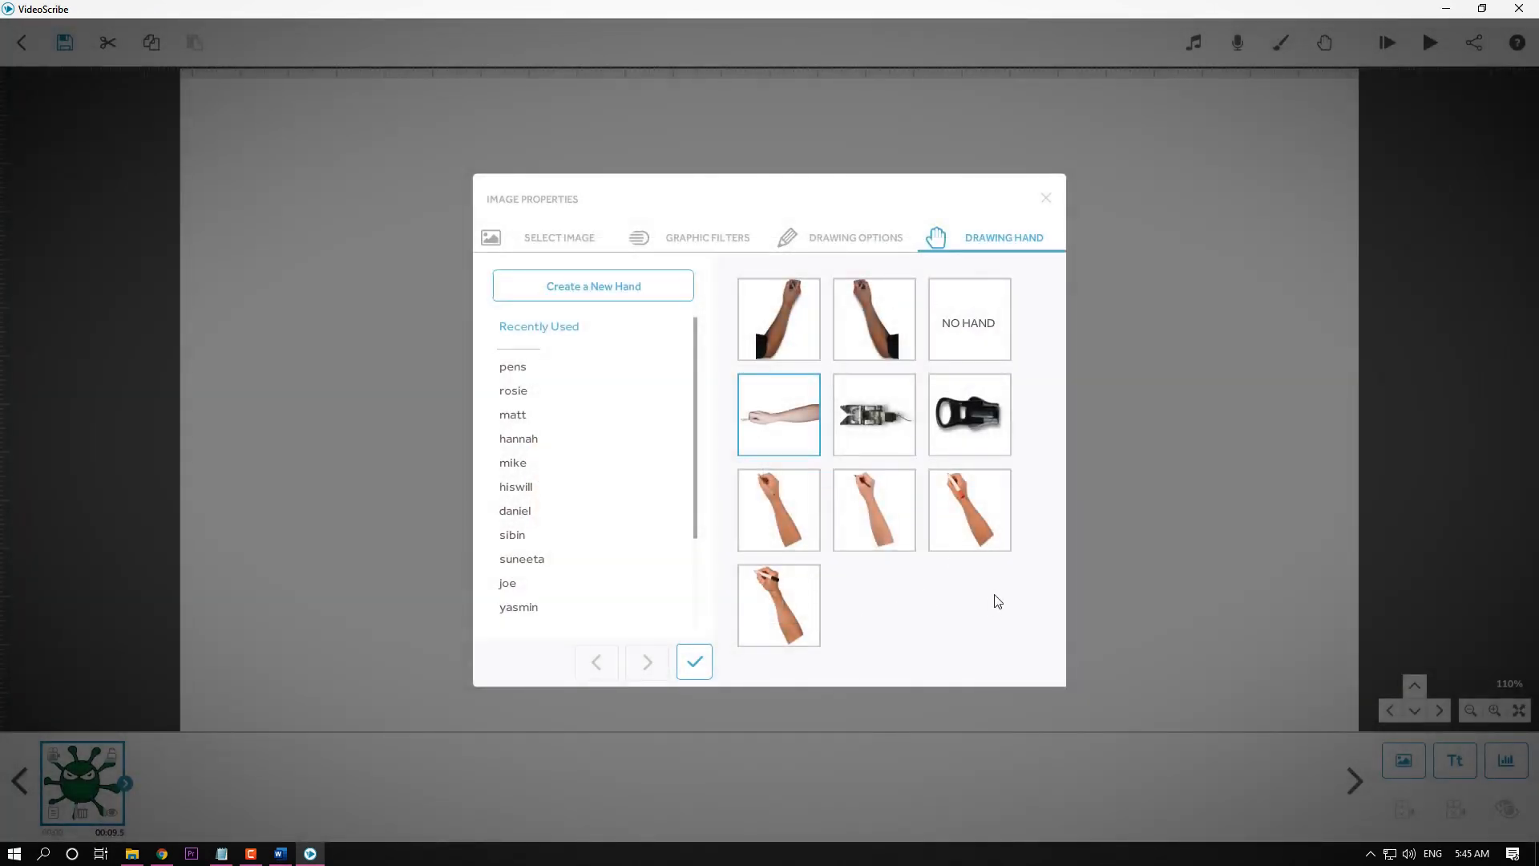
Set the virus image's drawing hand to No Hand and look through the list of other hand sets.
left_click(966, 329)
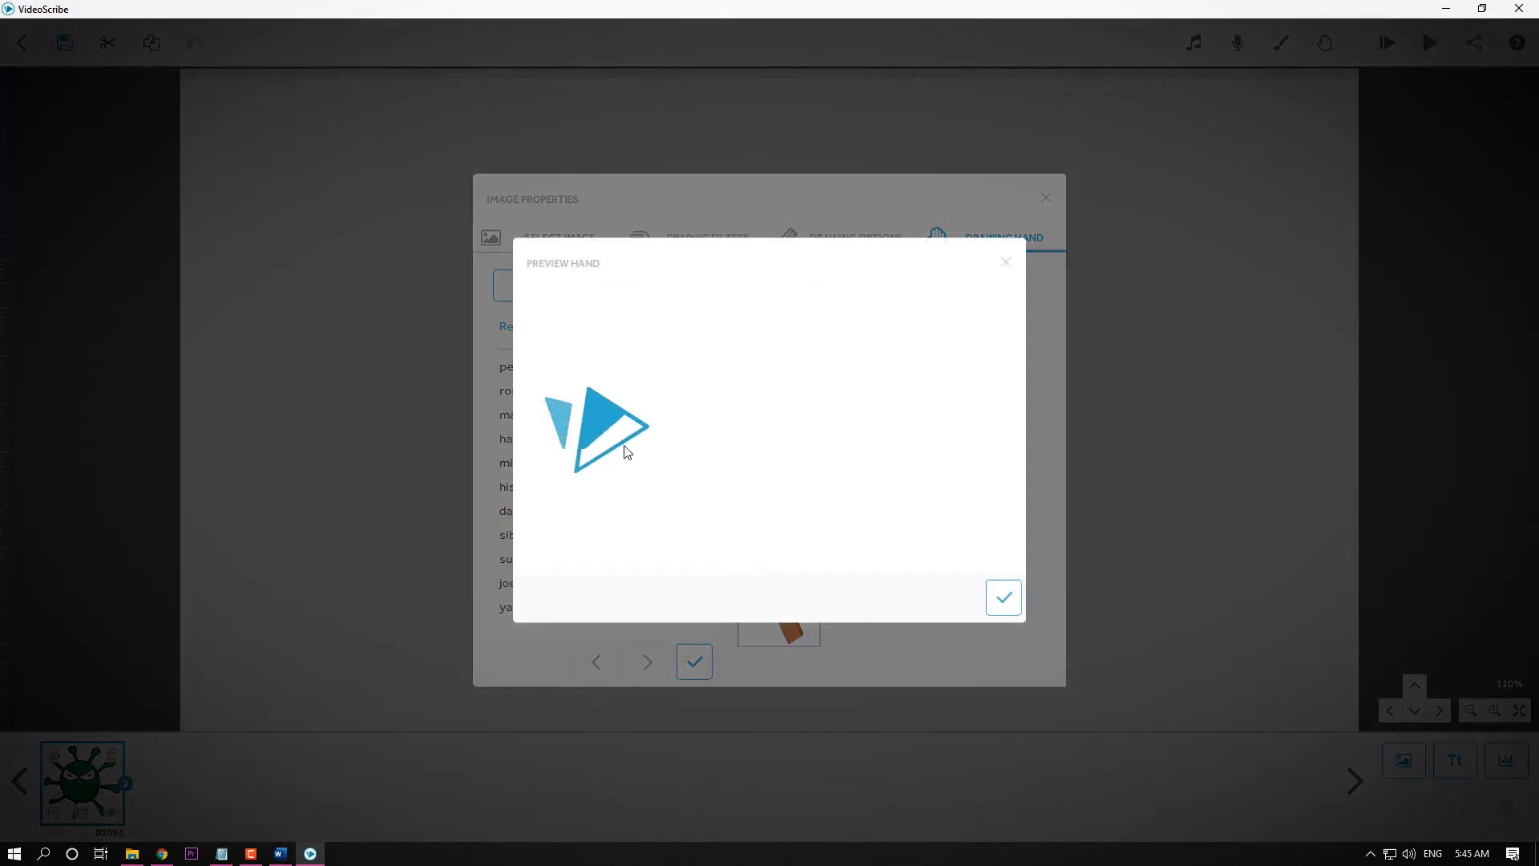
left_click(1003, 595)
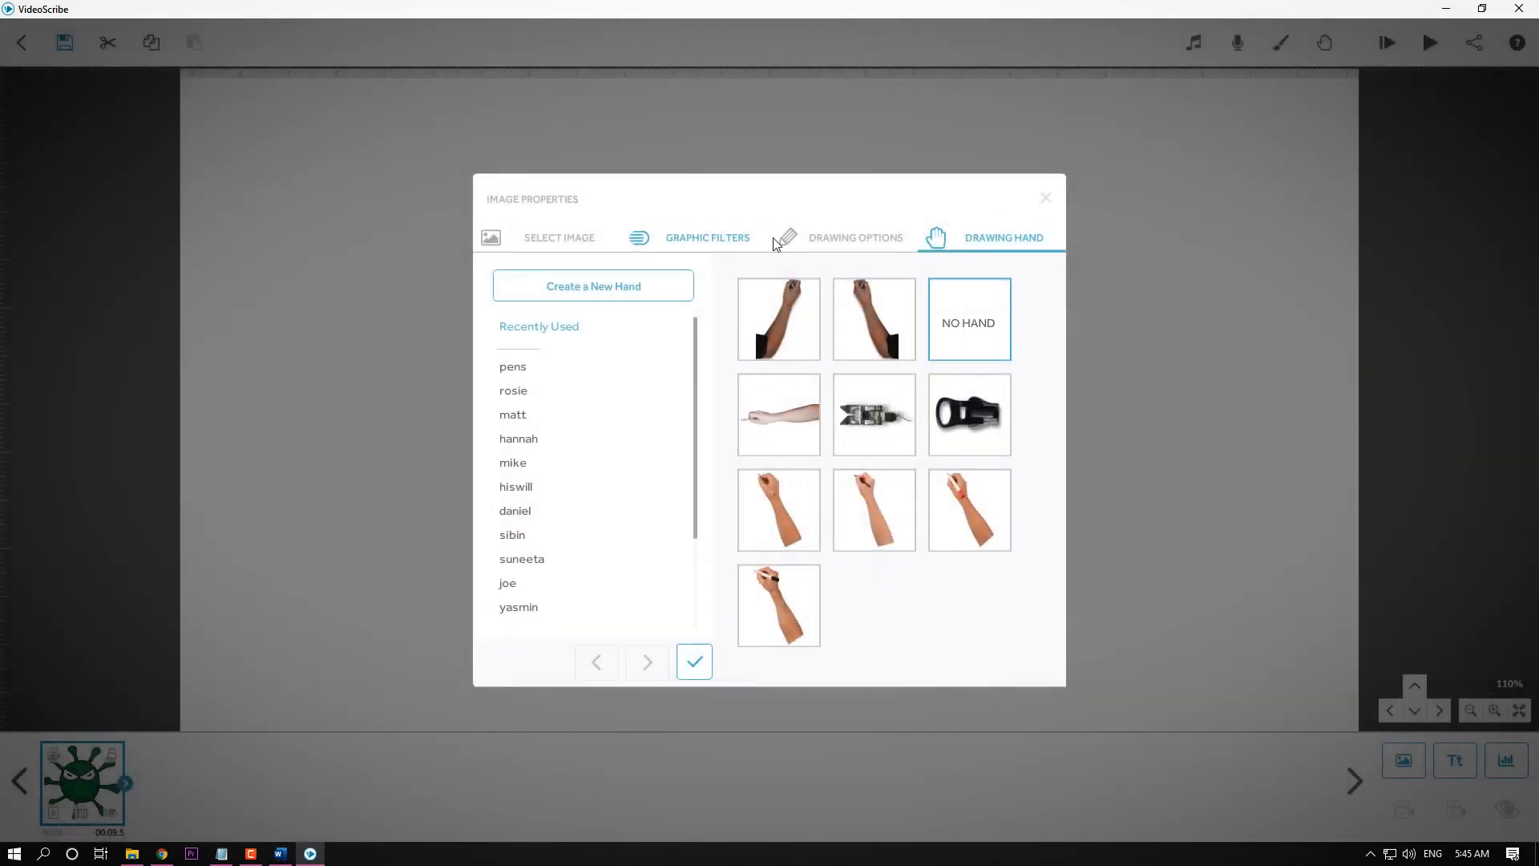
scroll(532, 450, "down", 3)
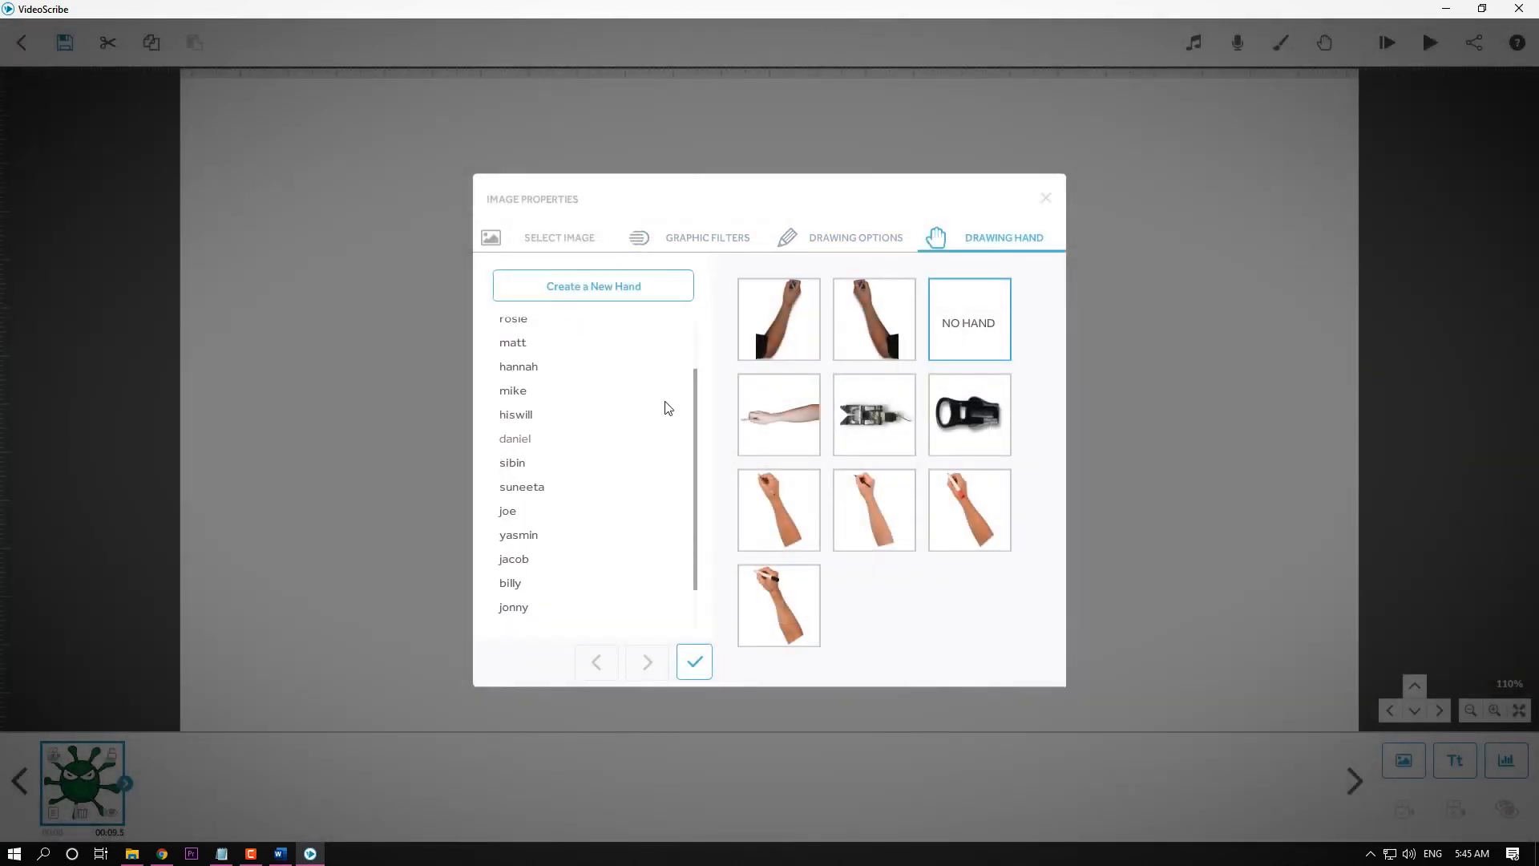
Try a blur of 50 in the virus image's graphic filters.
left_click(716, 239)
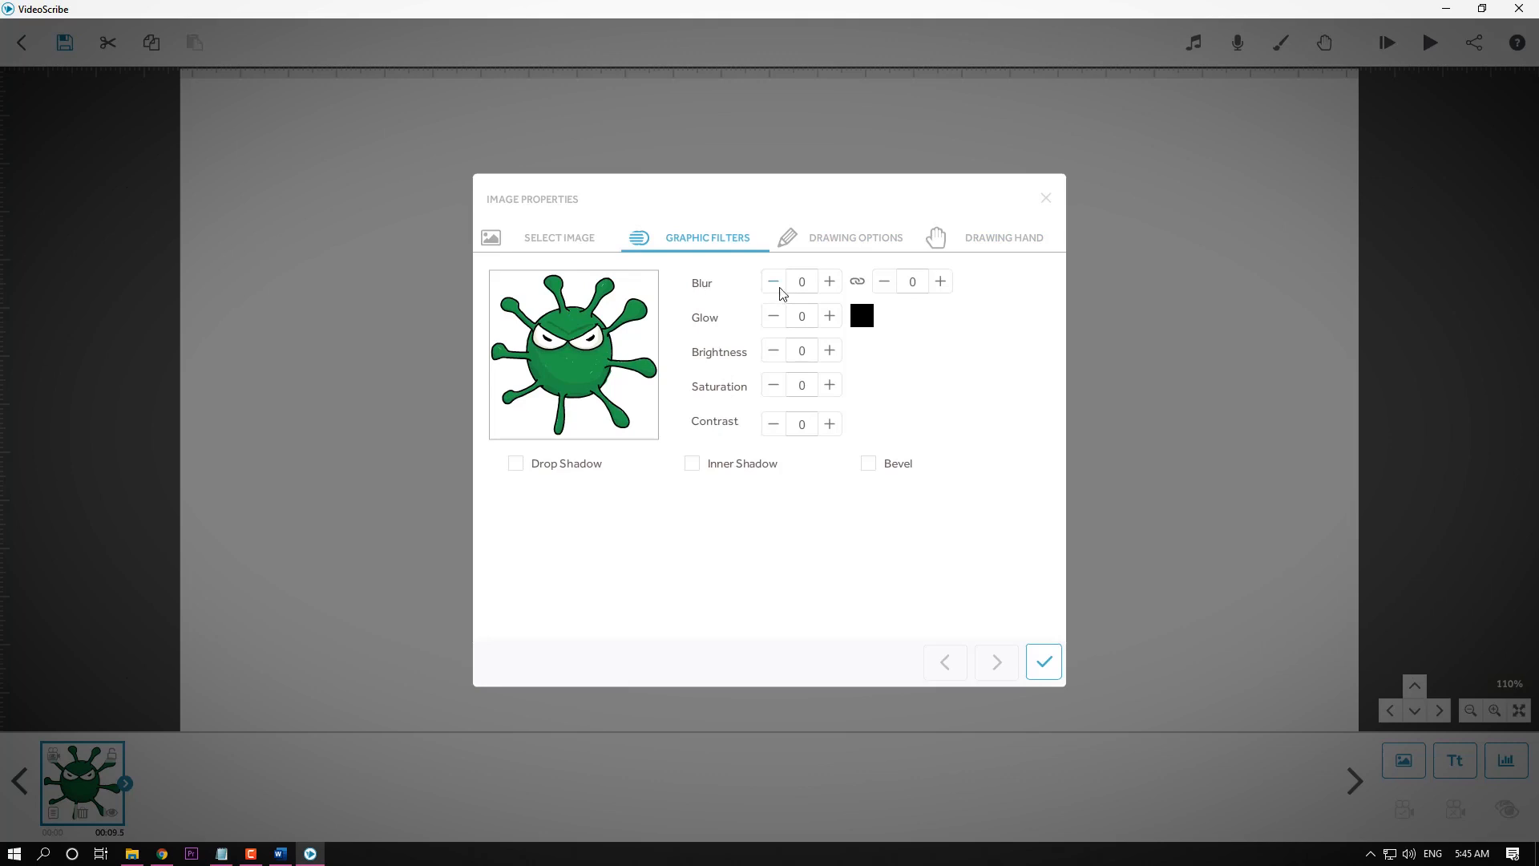
left_click(811, 287)
type("50")
key("Return")
Try a glow of 50 in pink on the virus image and reset the glow to 0.
left_click(804, 317)
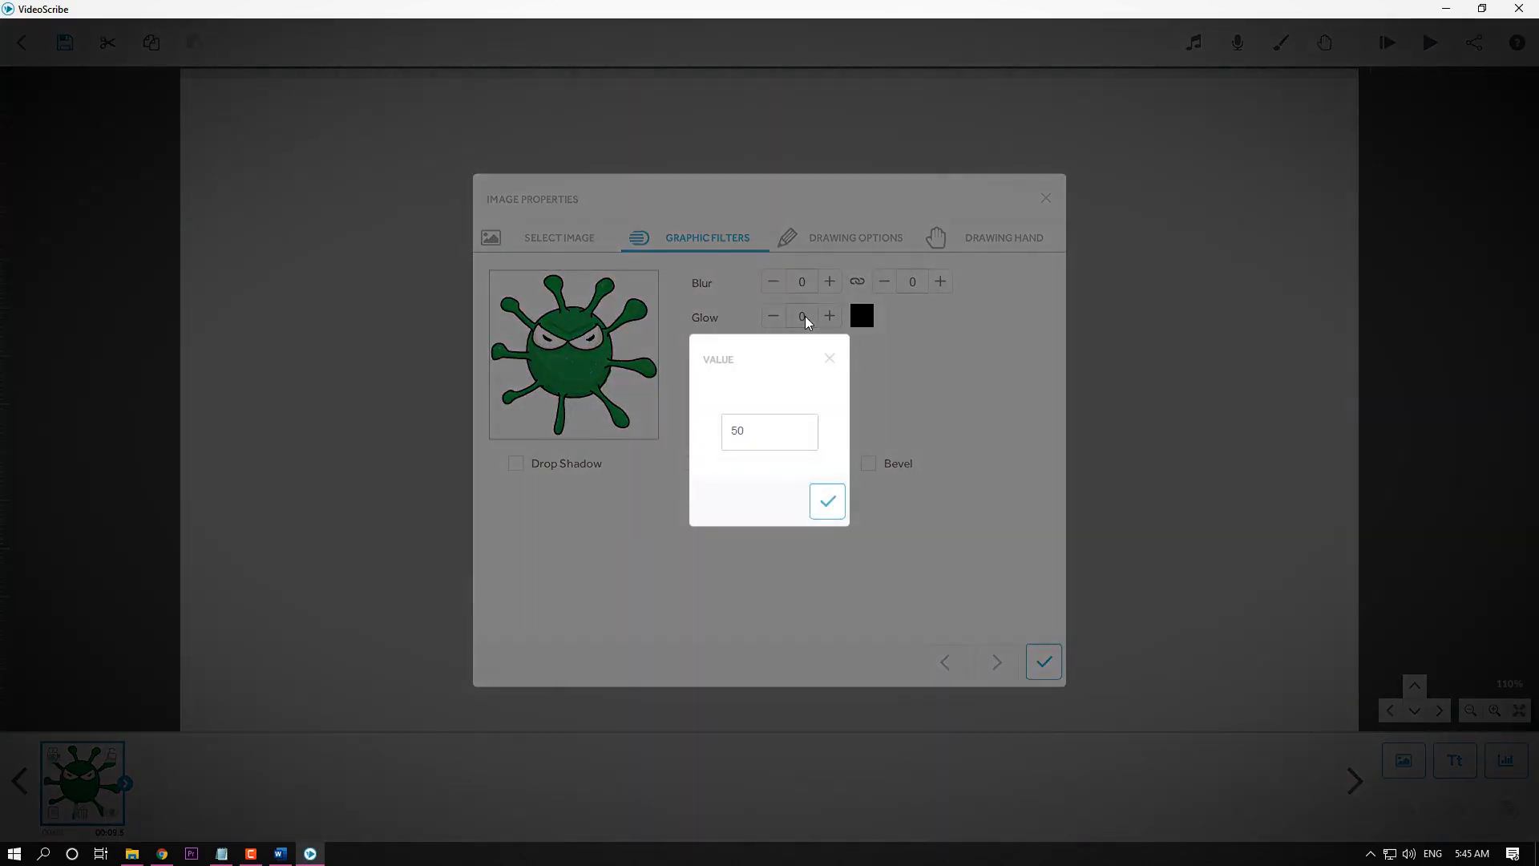
key("Return")
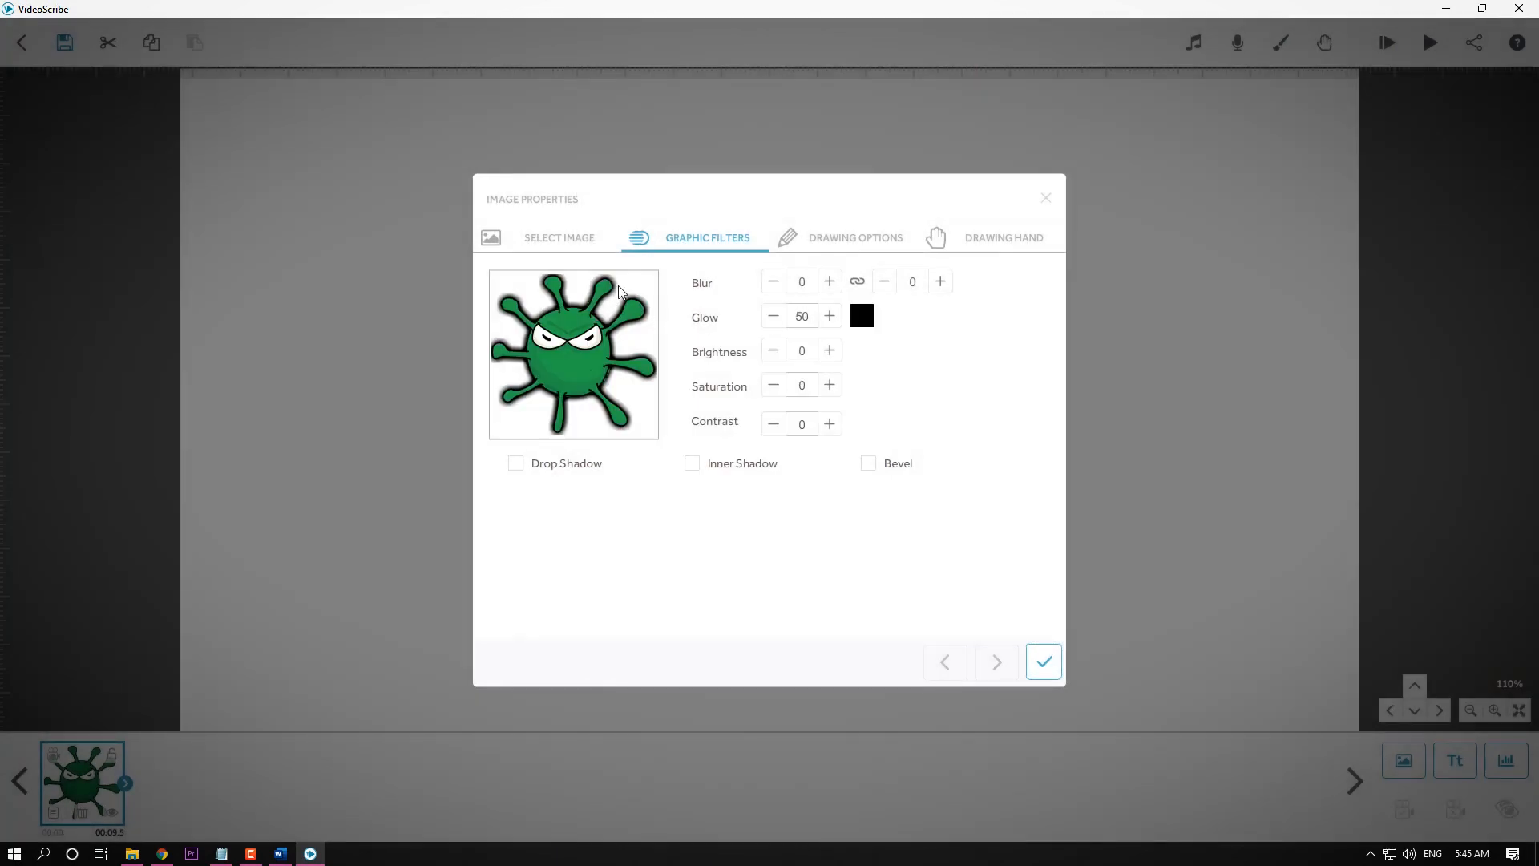
left_click(859, 324)
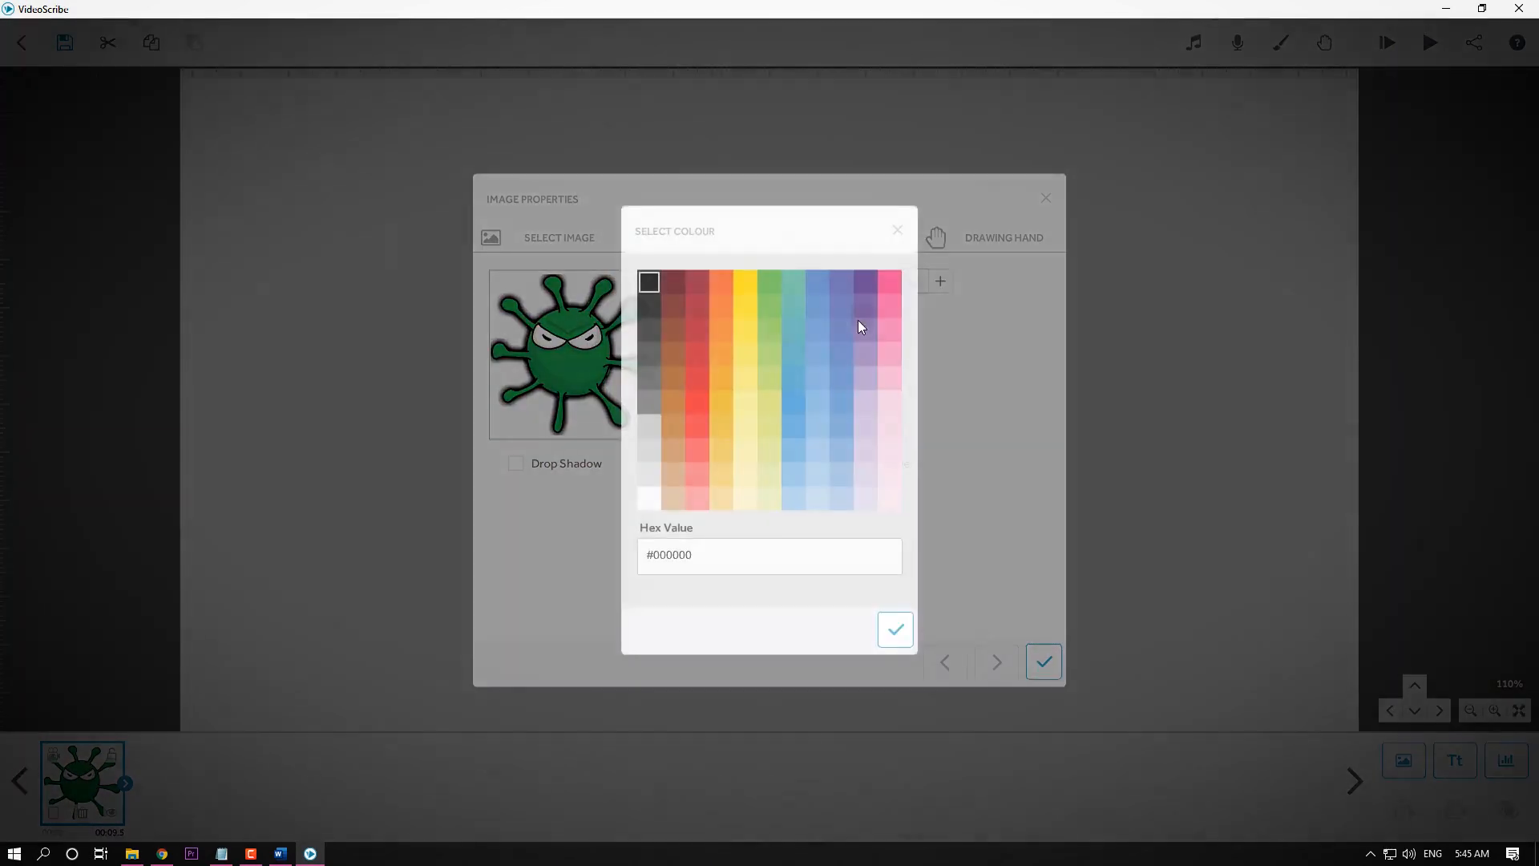
left_click(888, 282)
left_click(895, 628)
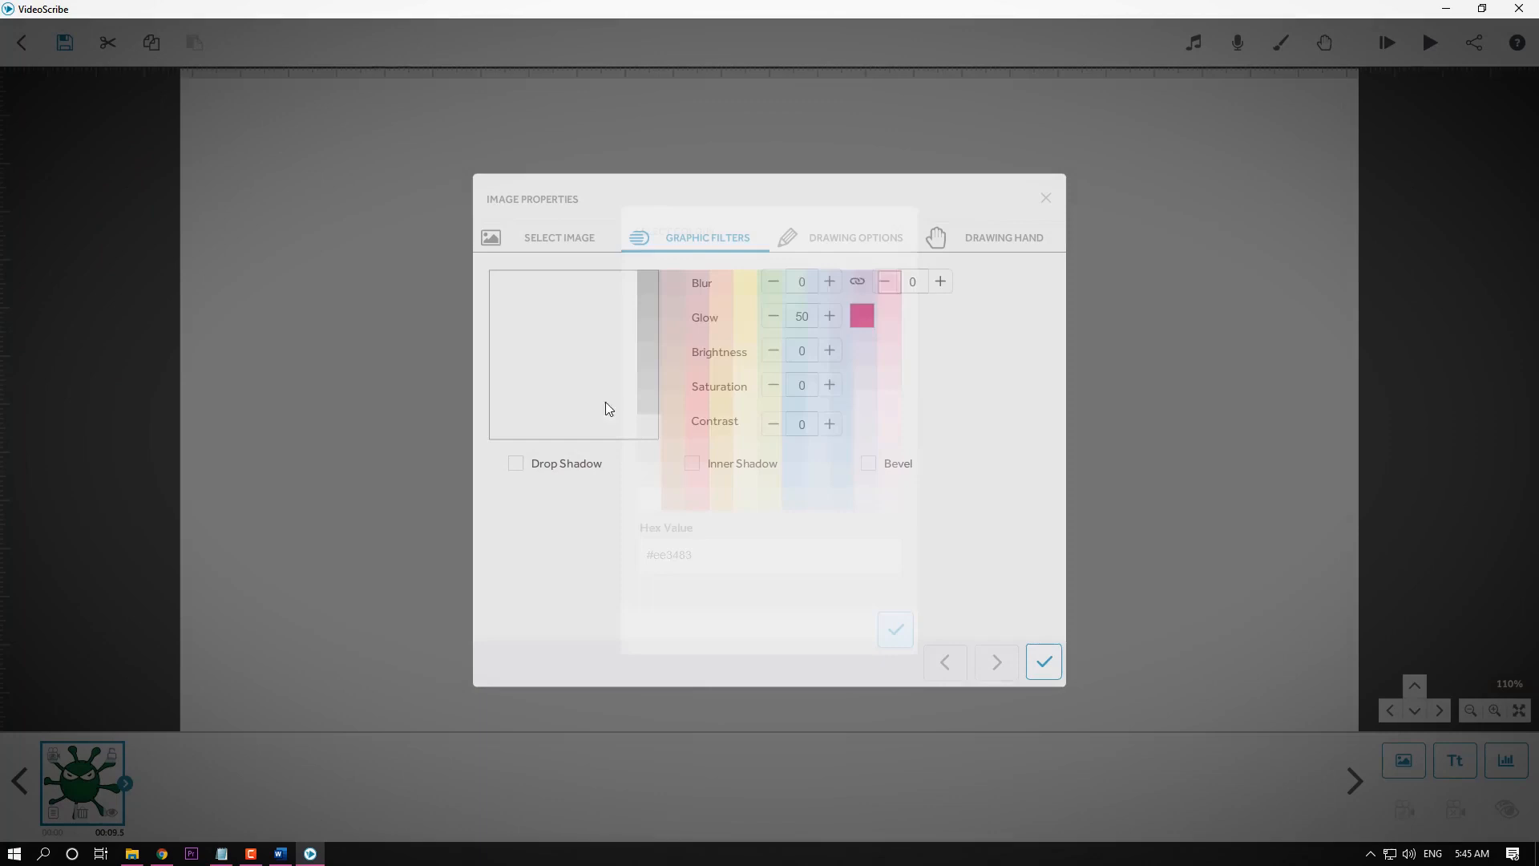
left_click(802, 317)
type("0")
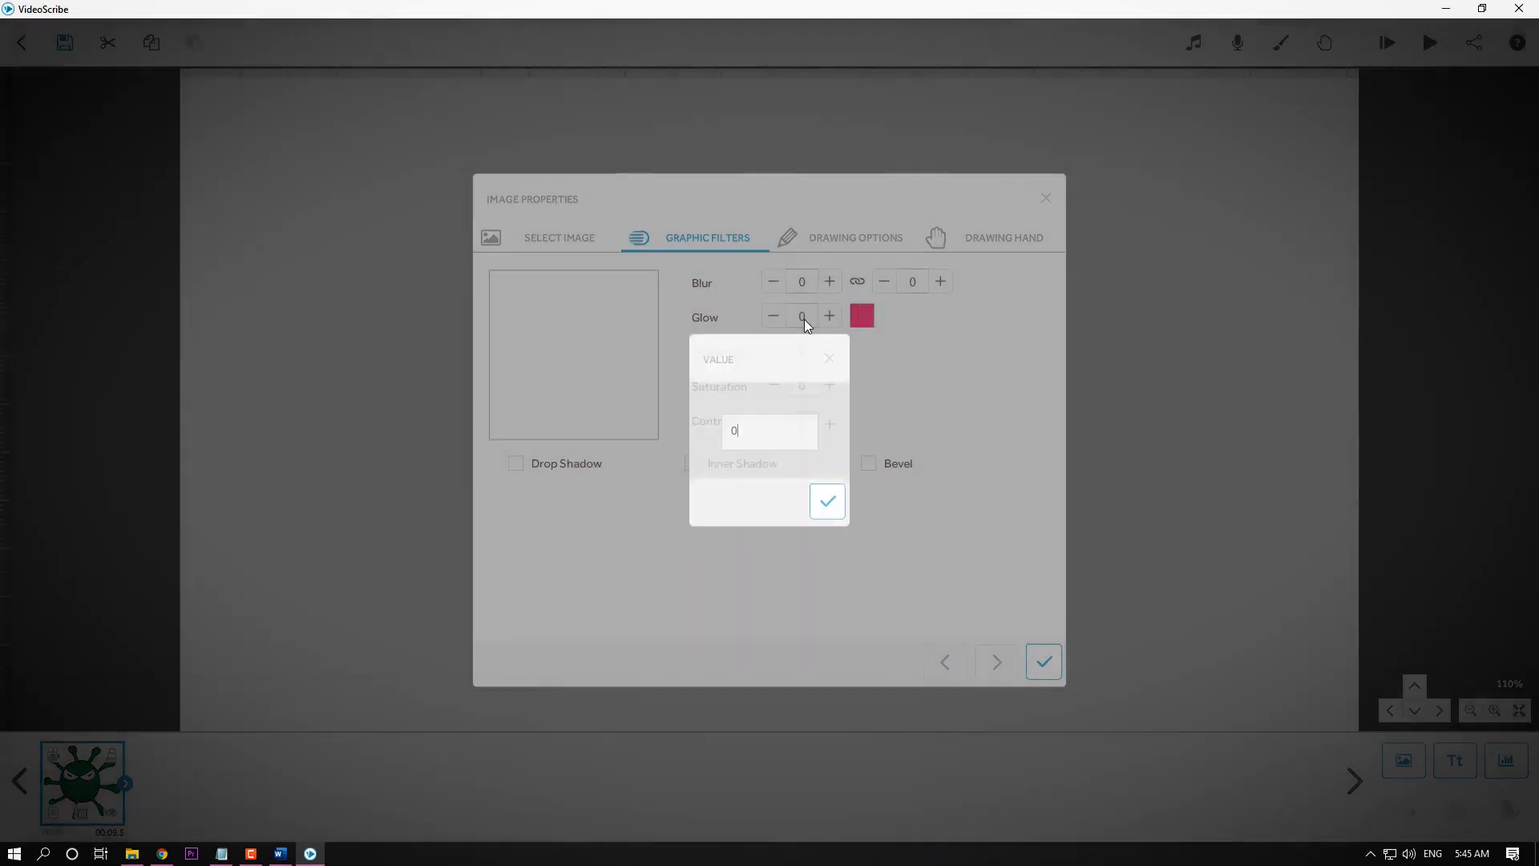
key("Return")
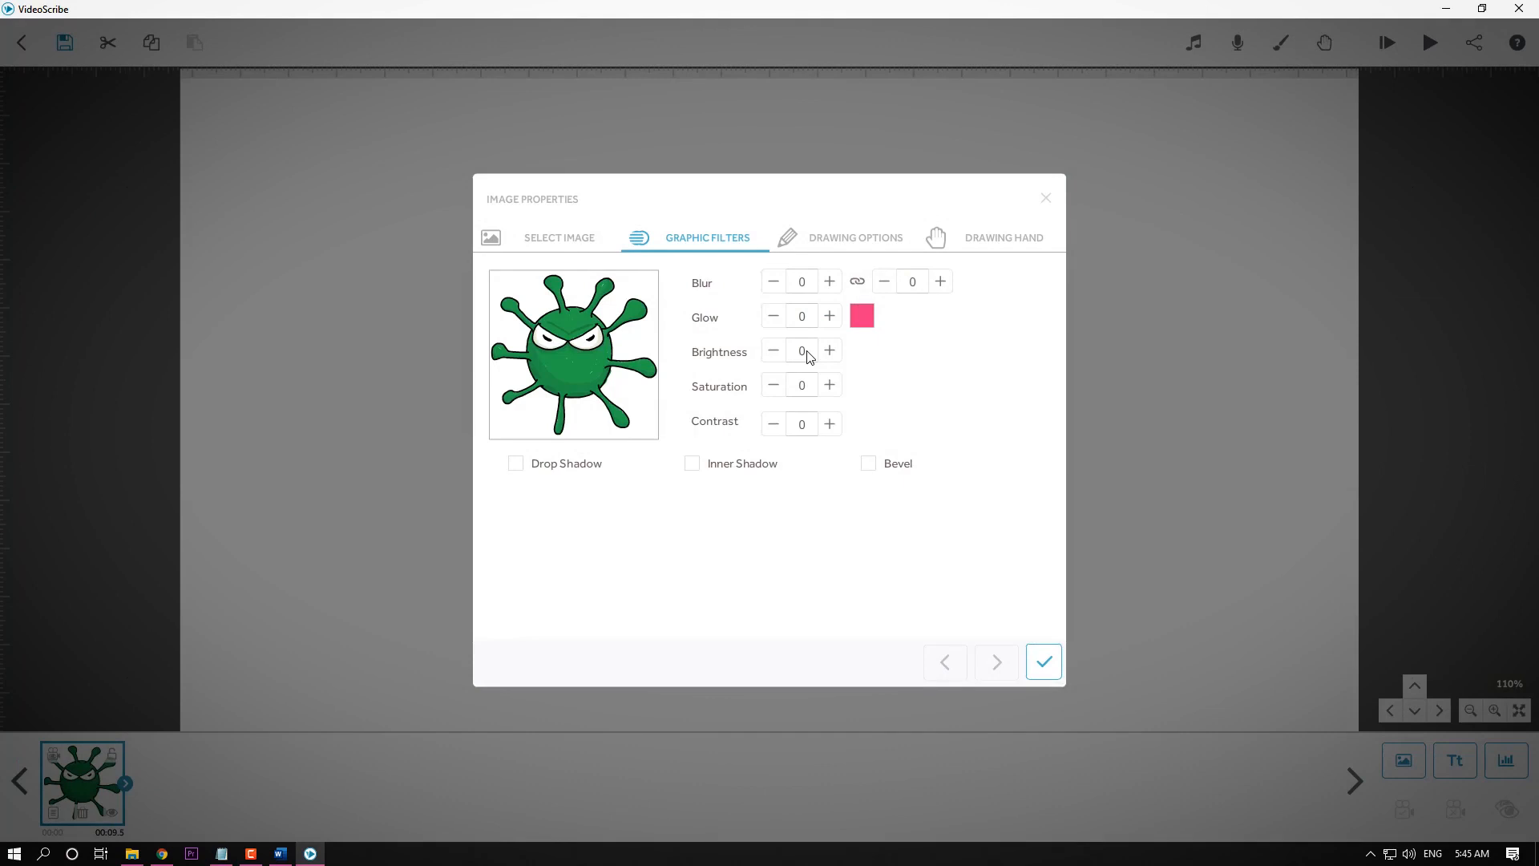
Try a brightness of 100 on the virus image and reset it to 0.
left_click(808, 354)
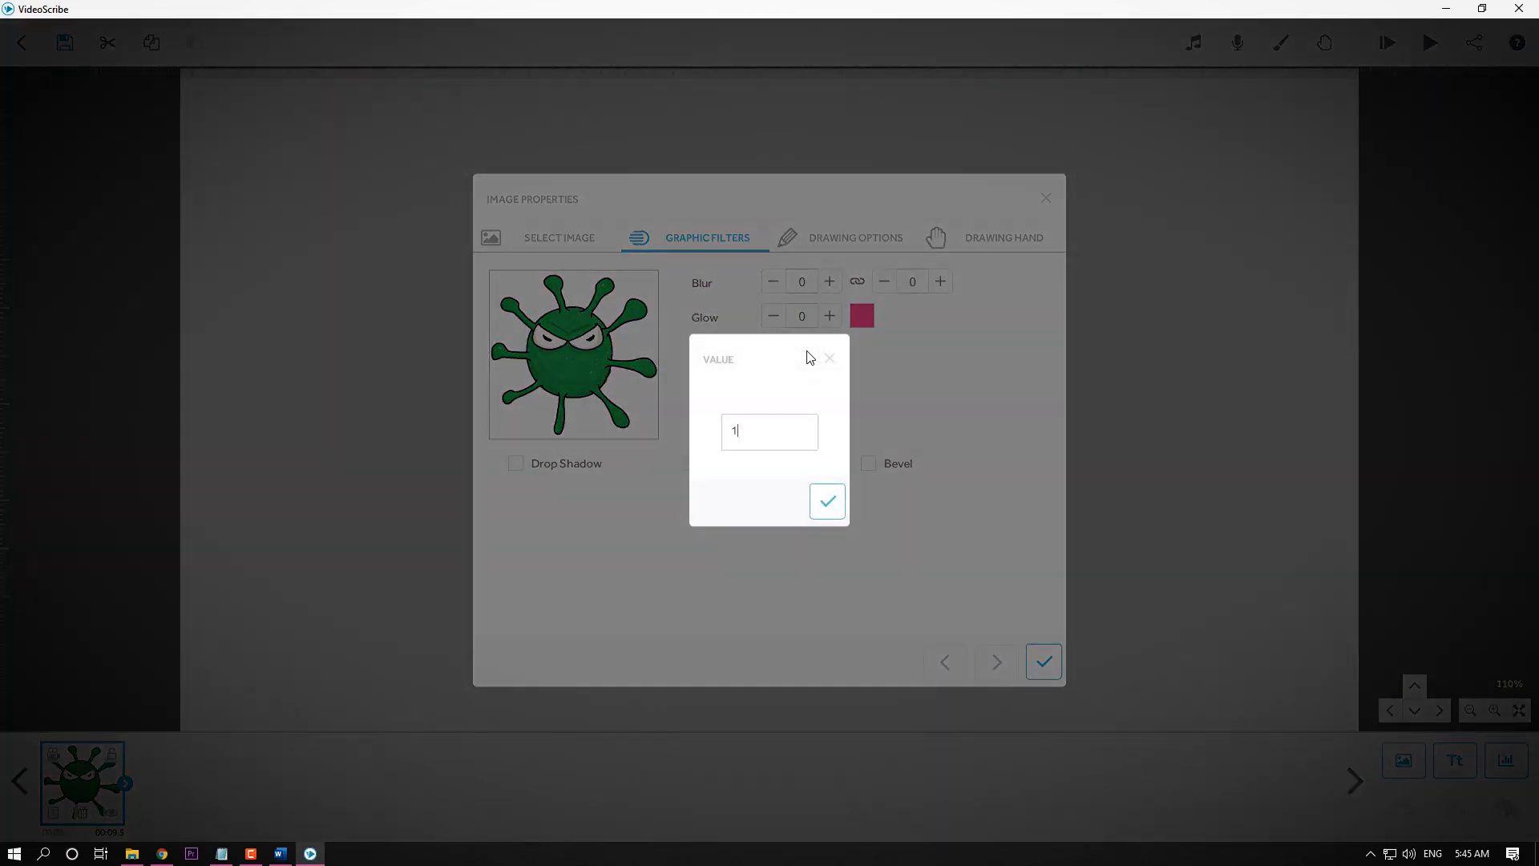
key("Return")
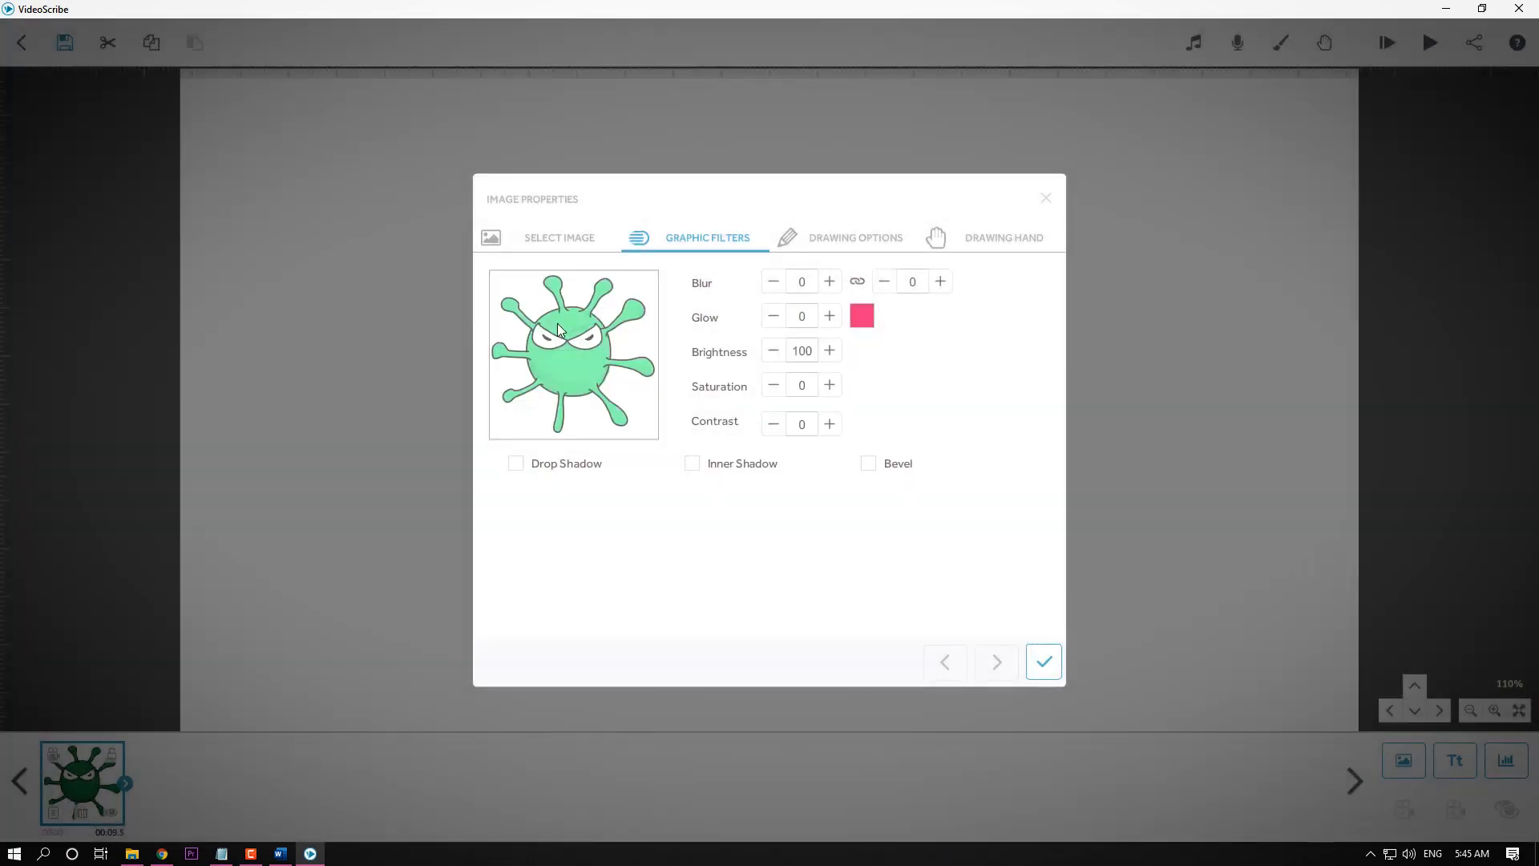
left_click(803, 353)
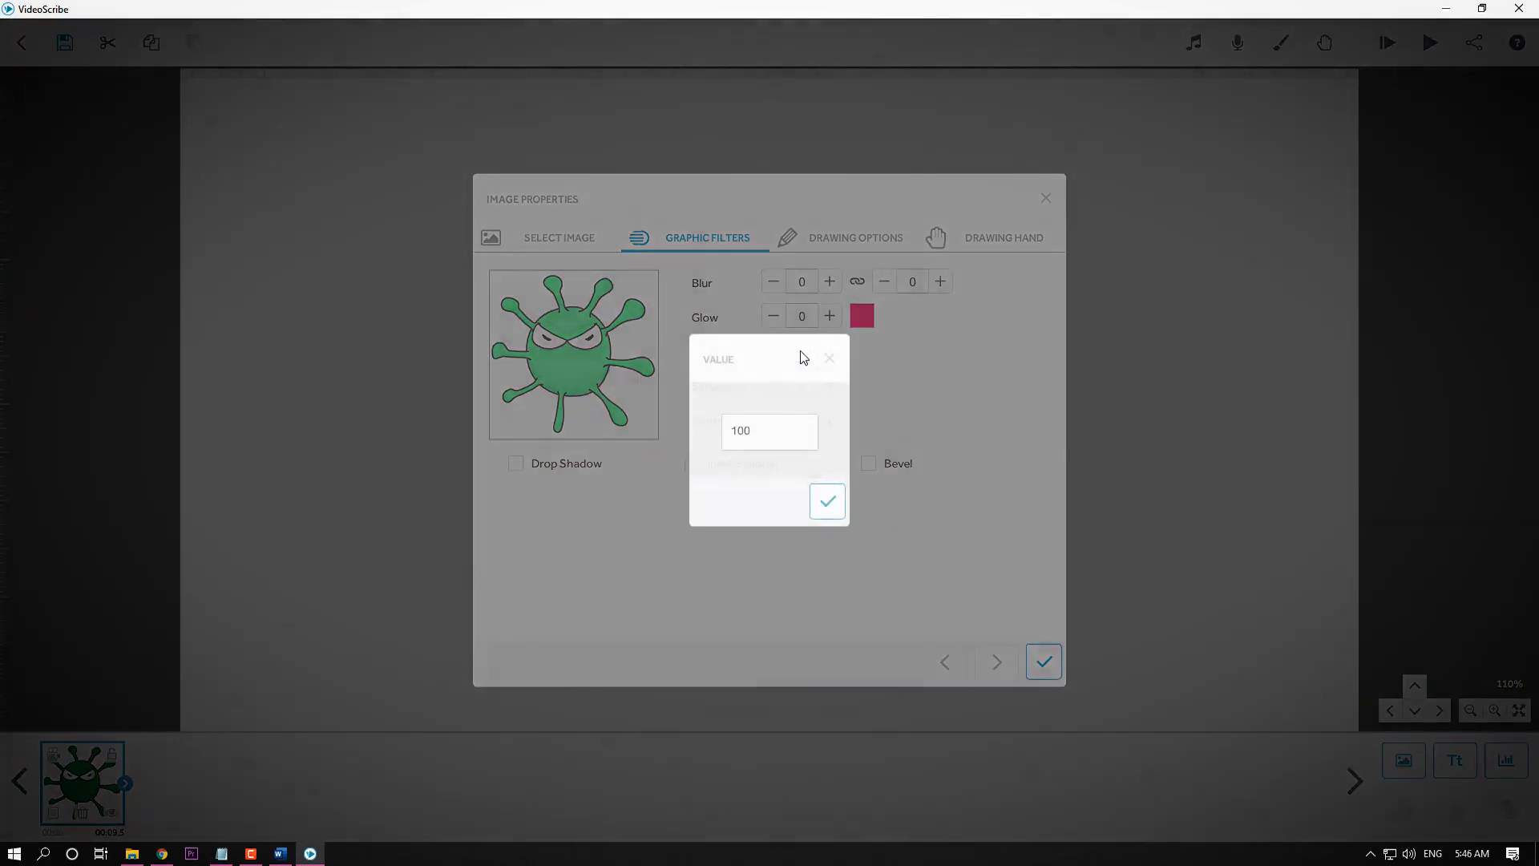
type("0")
key("Return")
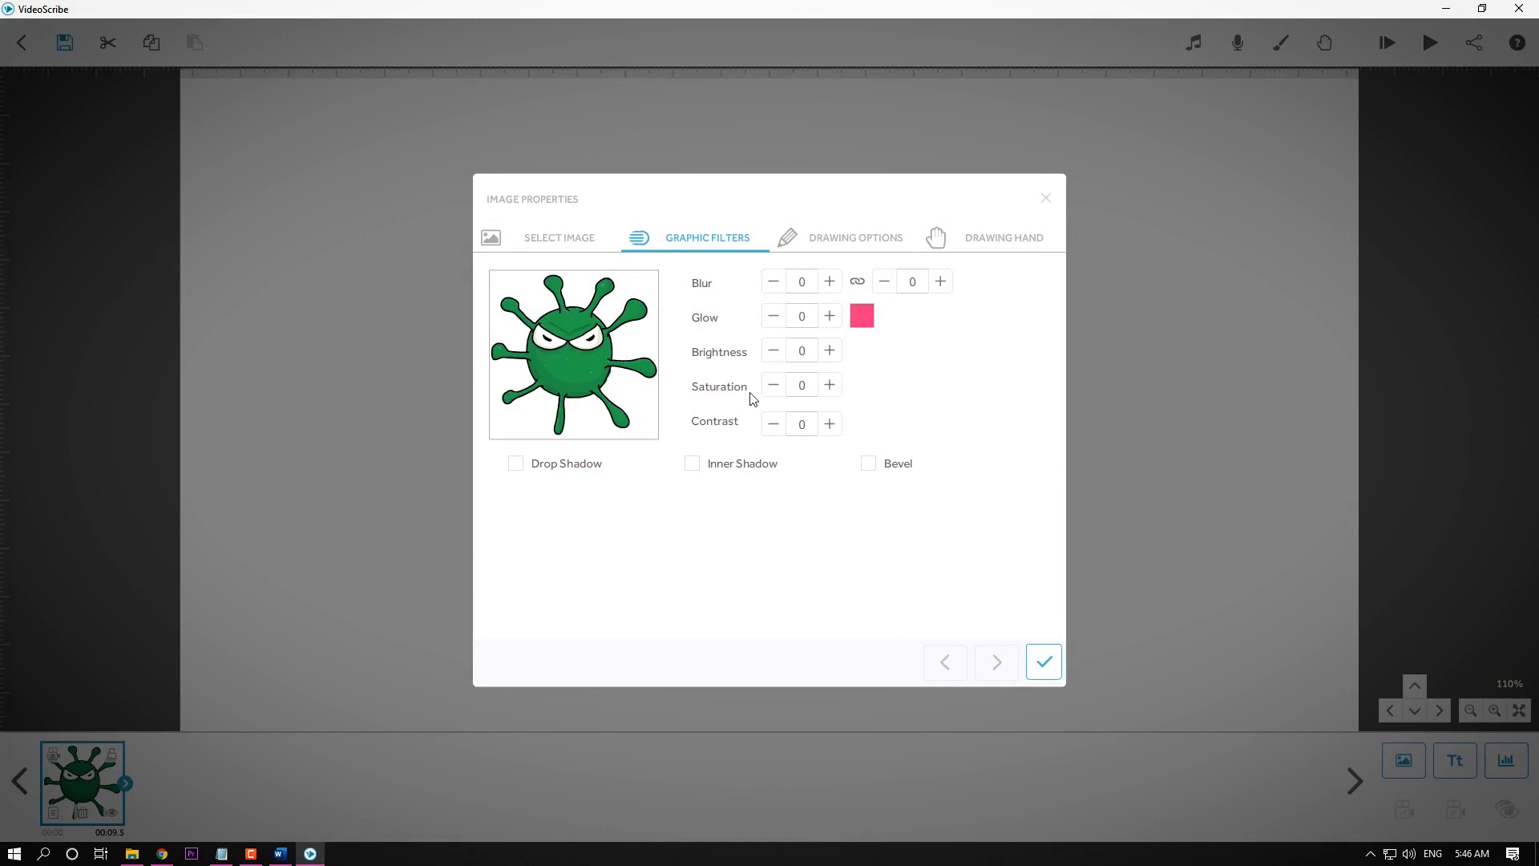
Try saturation values of 100 and -100 on the virus image and reset the saturation to 0.
left_click(805, 390)
type("100")
key("Return")
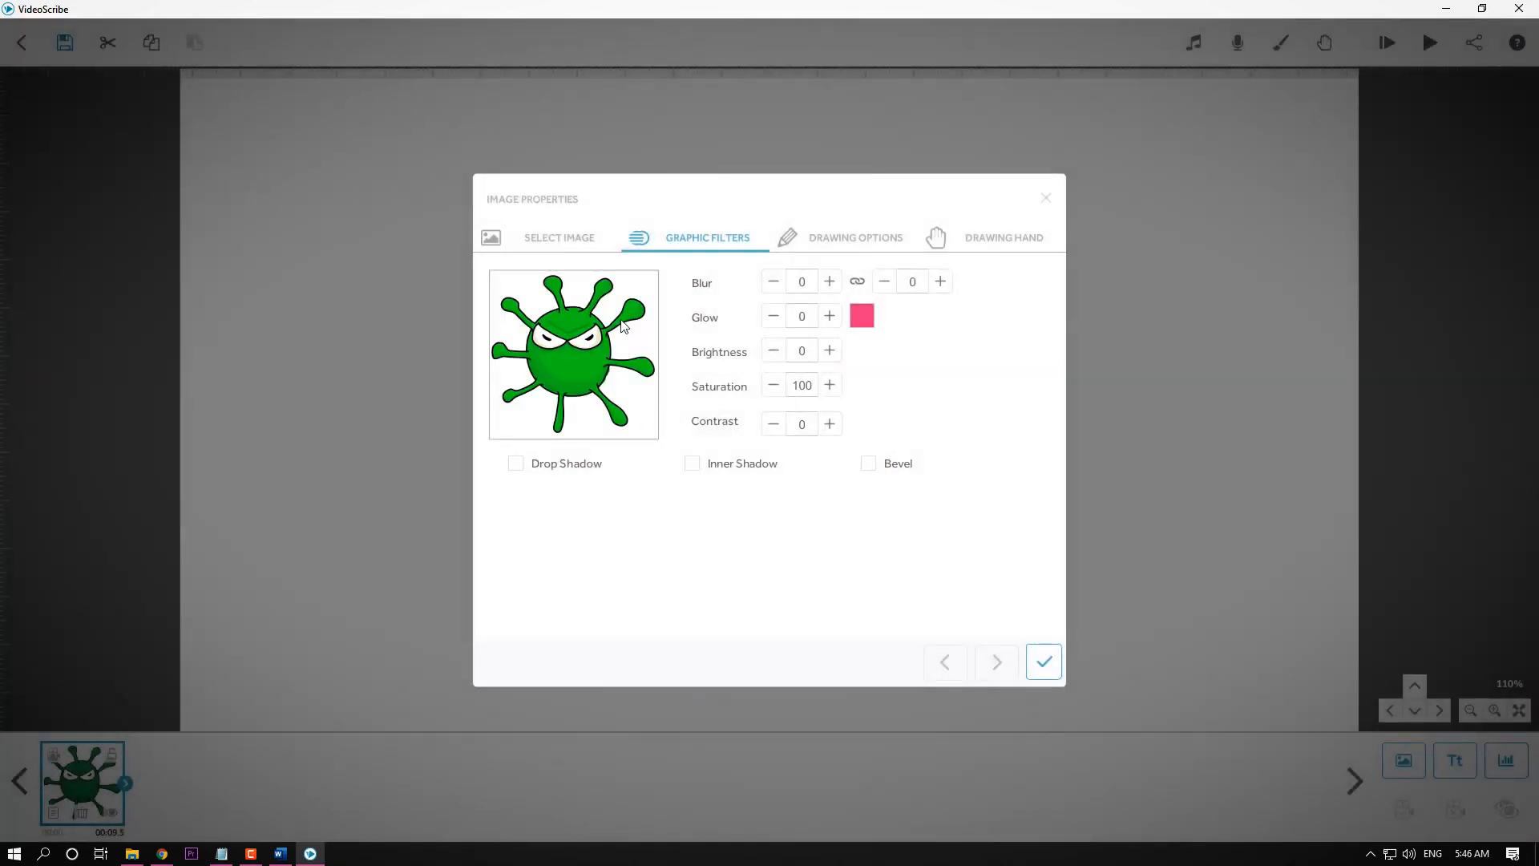
left_click(805, 388)
type("-100")
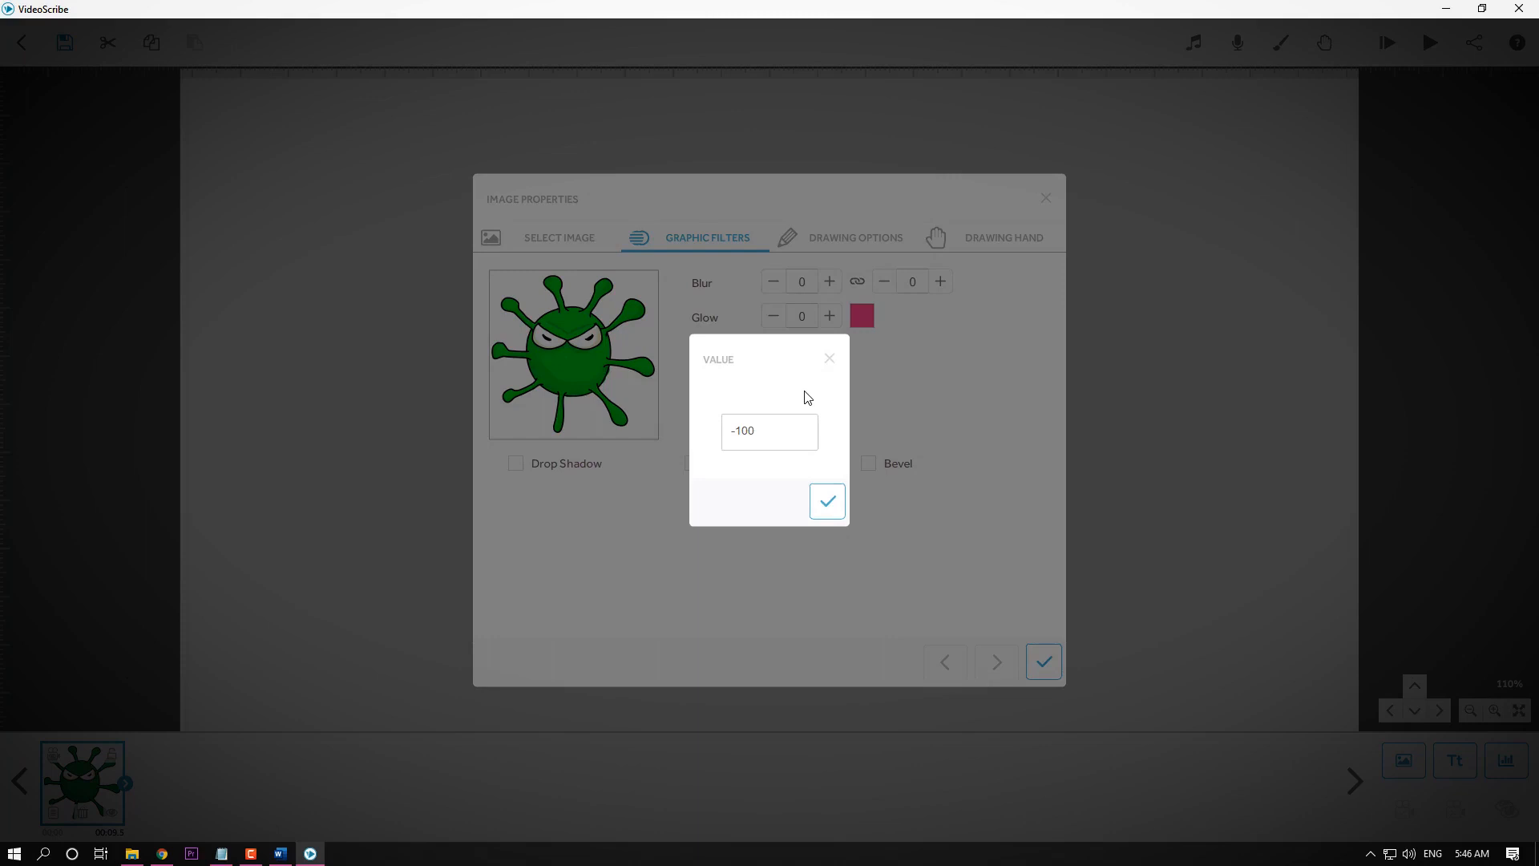
key("Return")
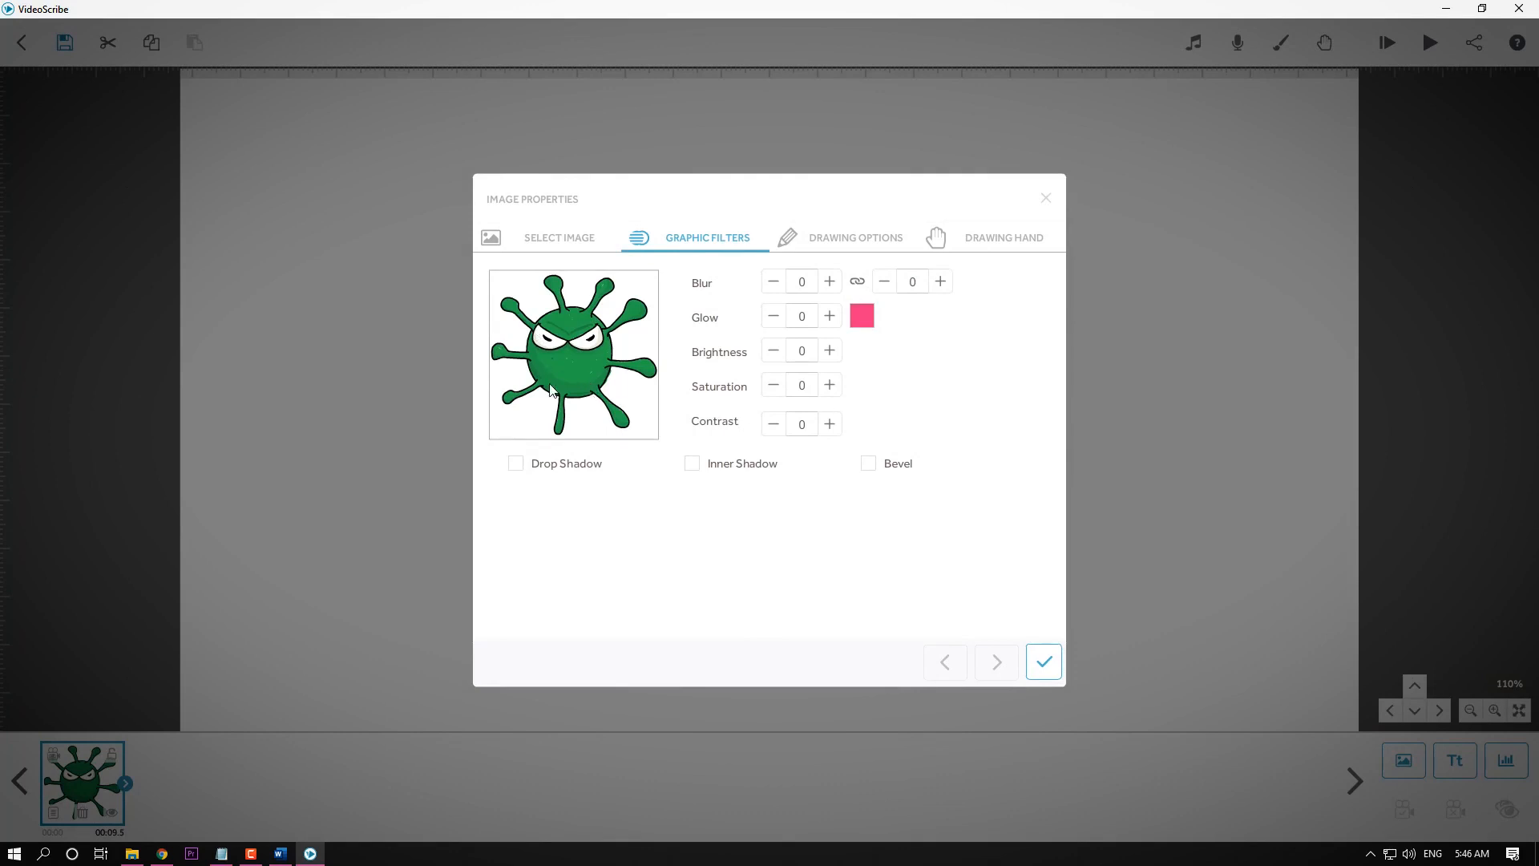
Try a contrast of 100 on the virus image and reset it to 0.
left_click(806, 426)
key("Return")
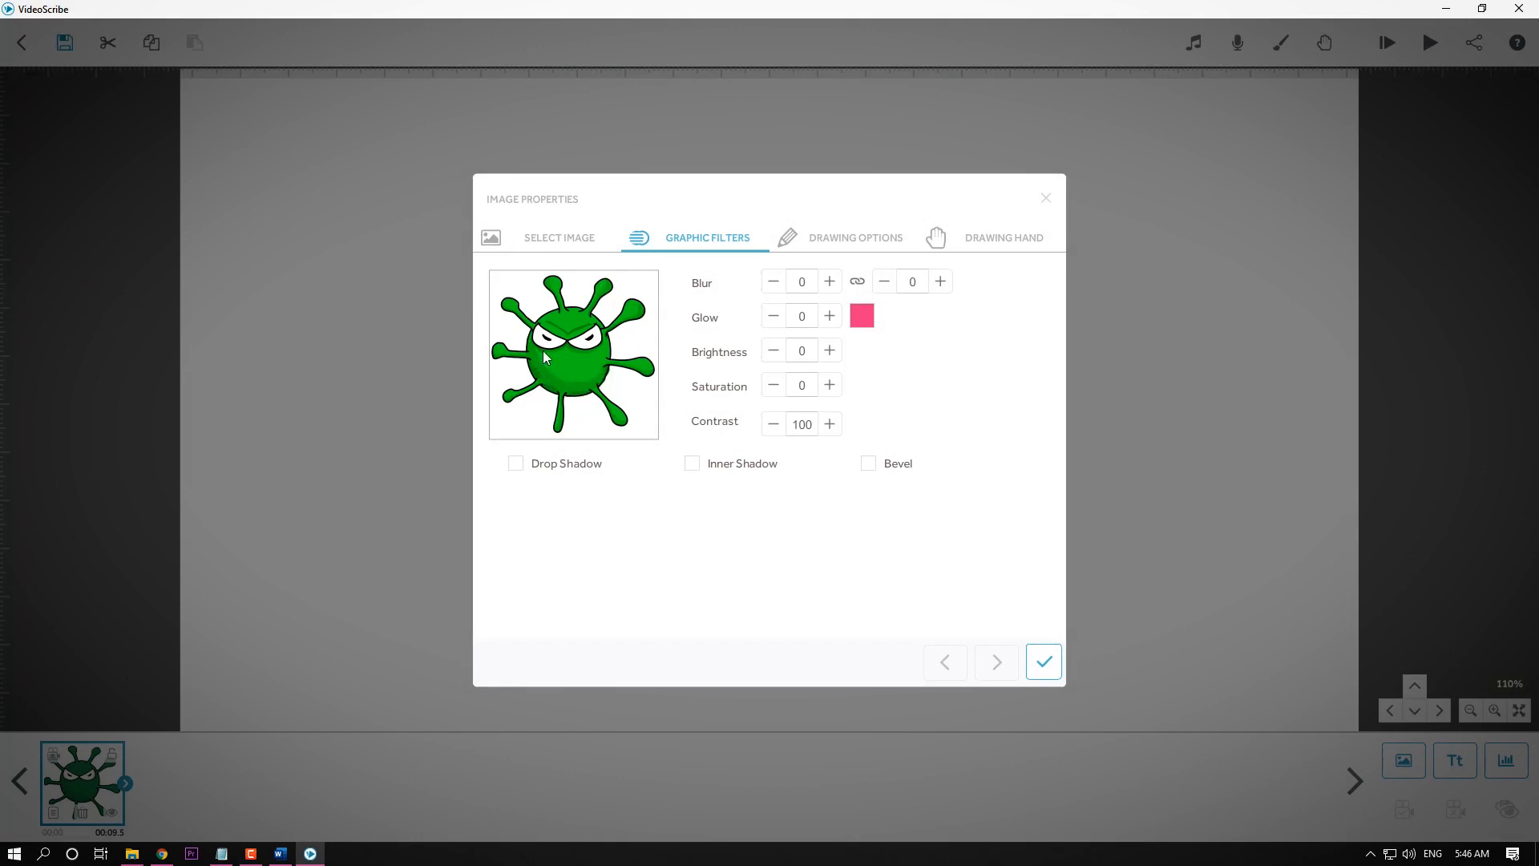
left_click(802, 424)
type("0")
key("Return")
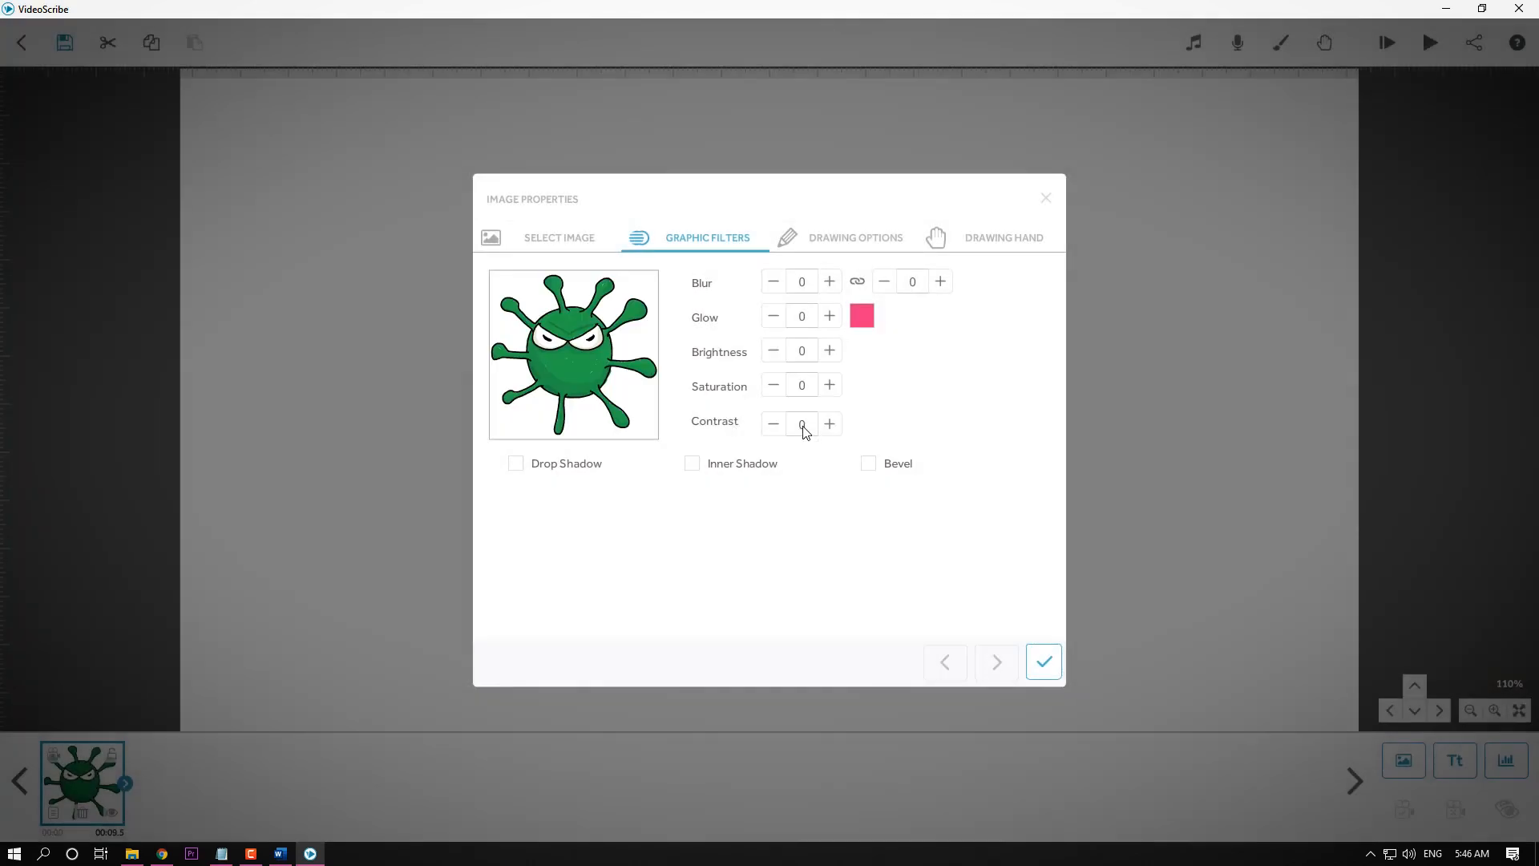
Add a drop shadow to the virus image with an offset of 50 and an angle of 50.
left_click(515, 464)
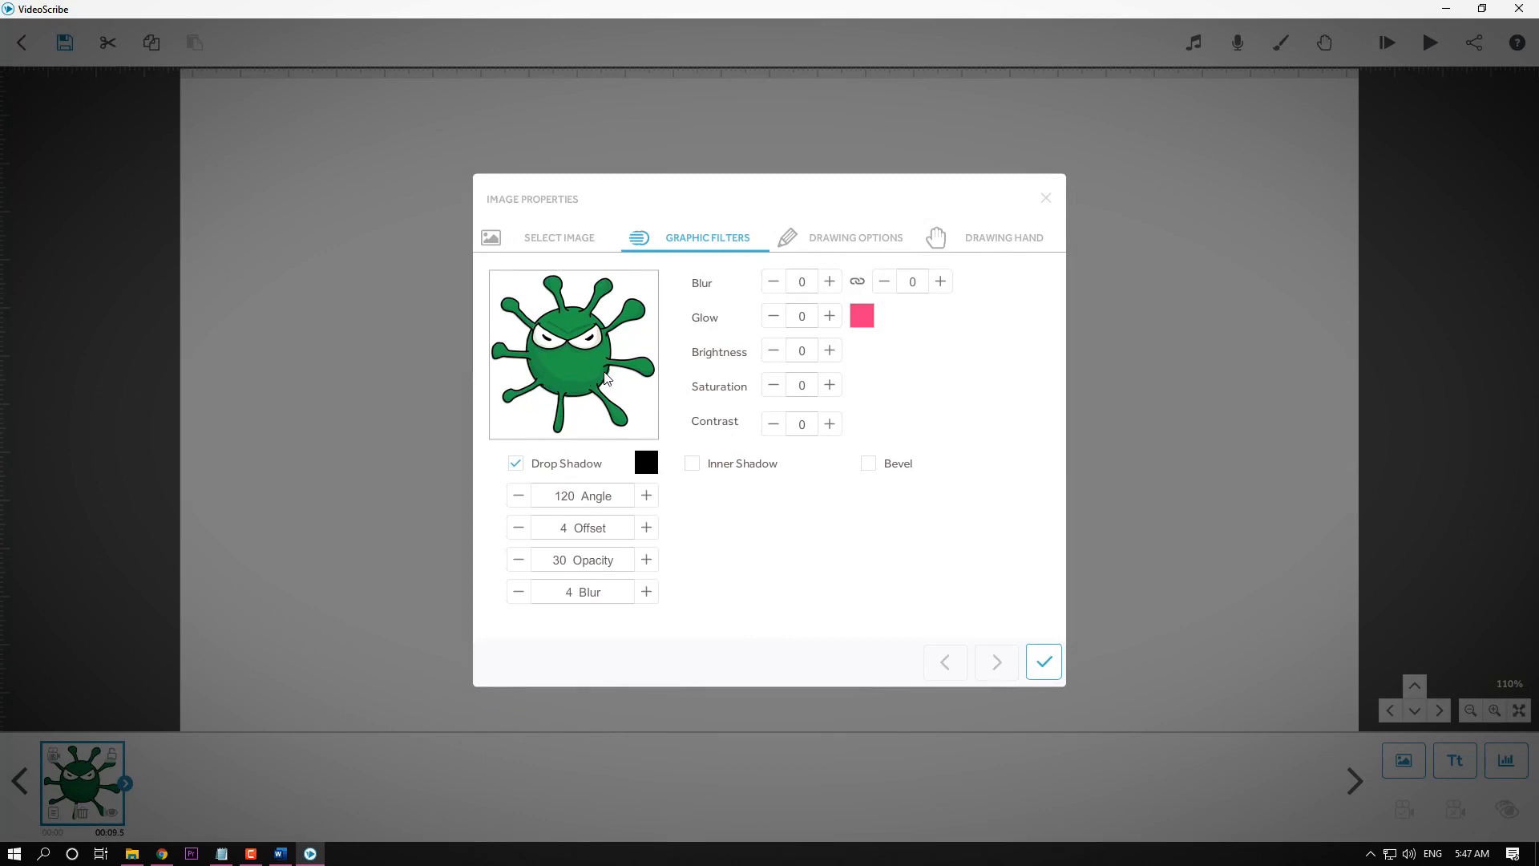
left_click(594, 529)
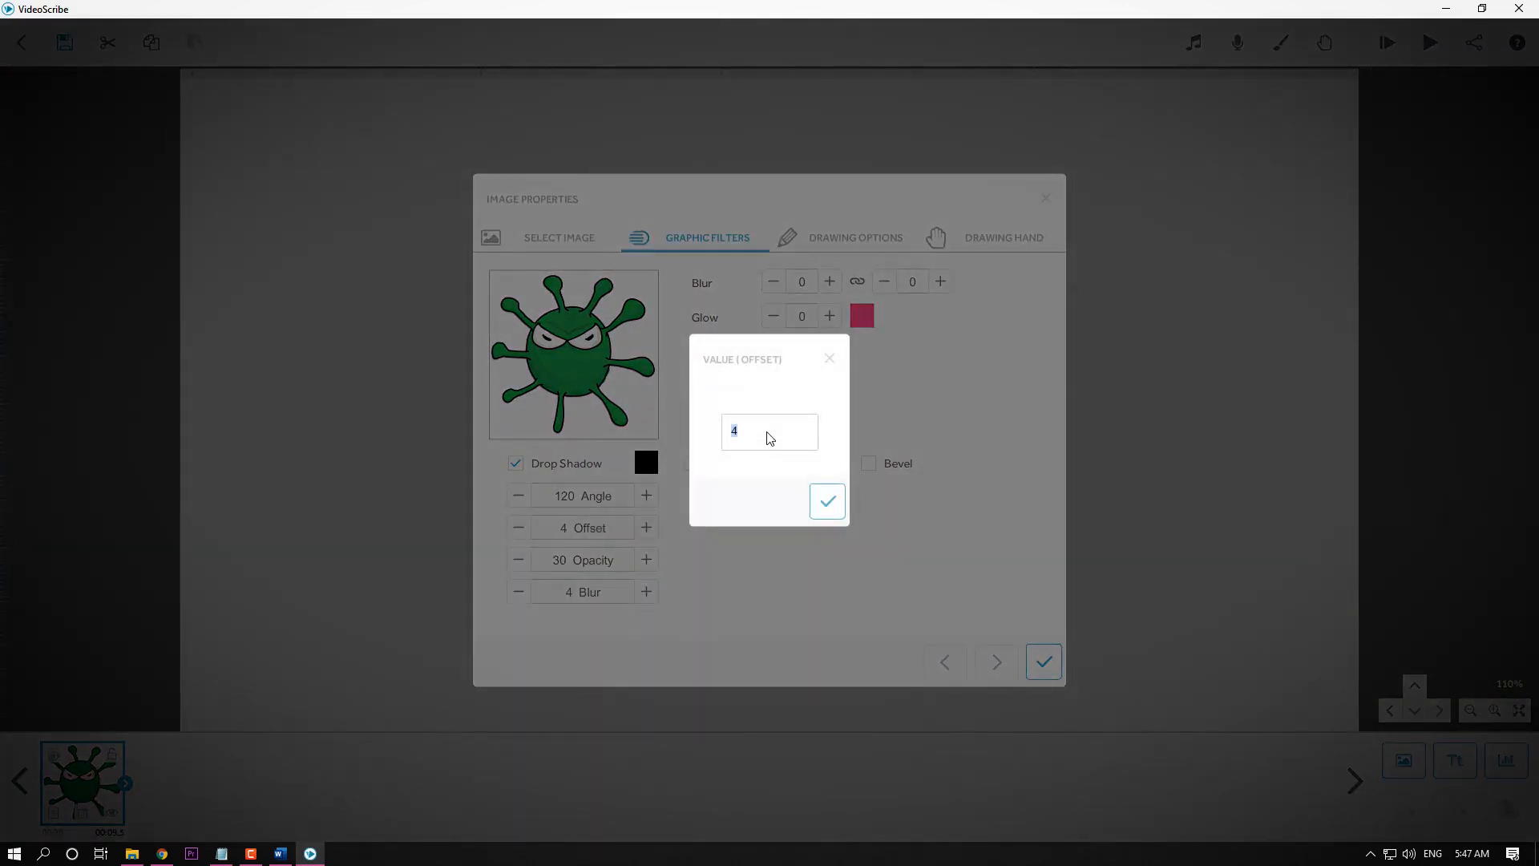
type("50")
key("Return")
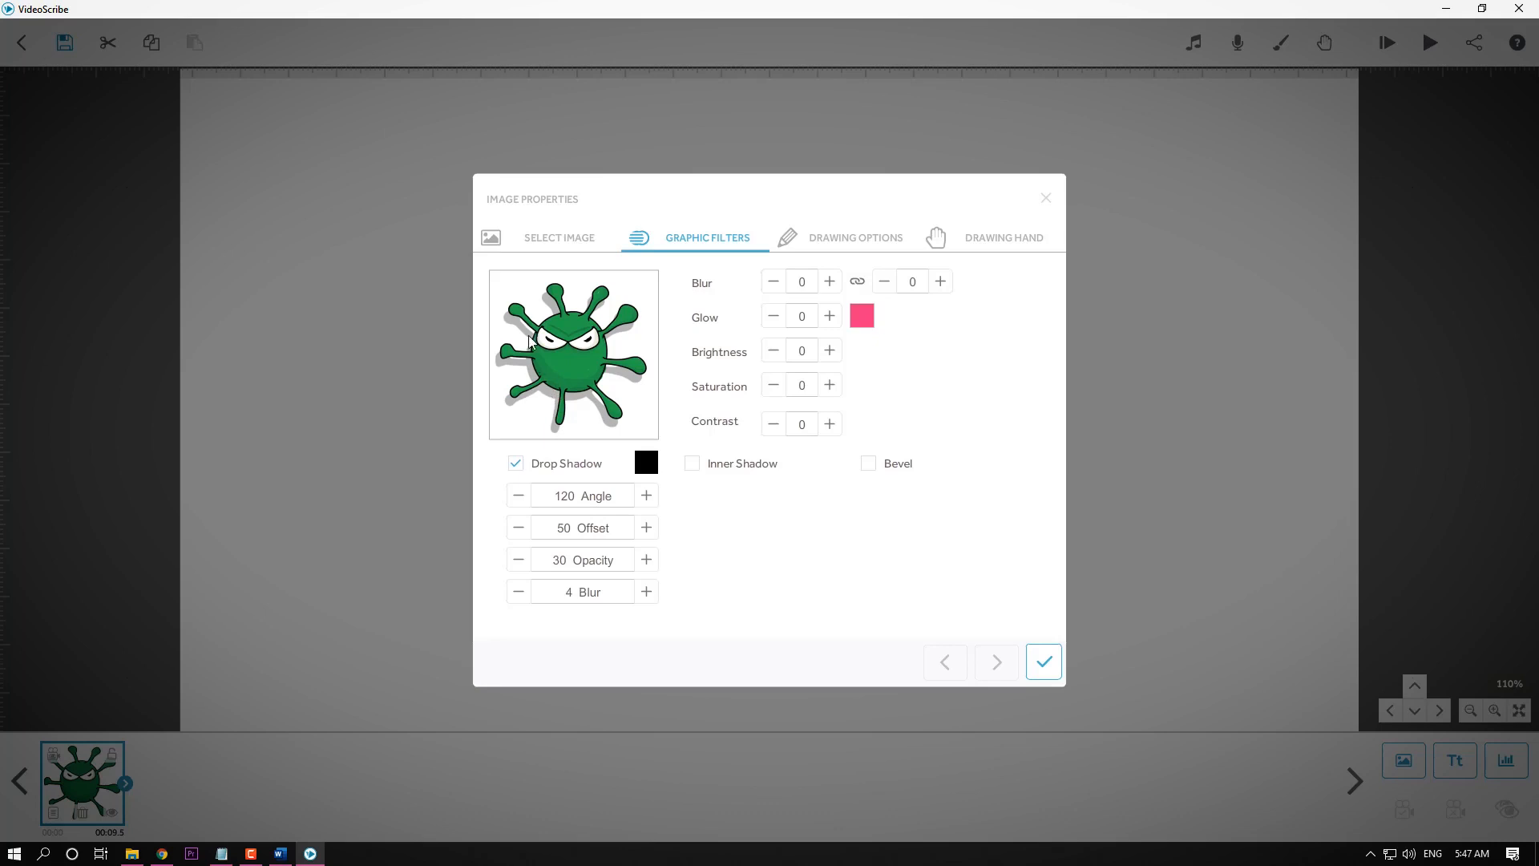
left_click(622, 494)
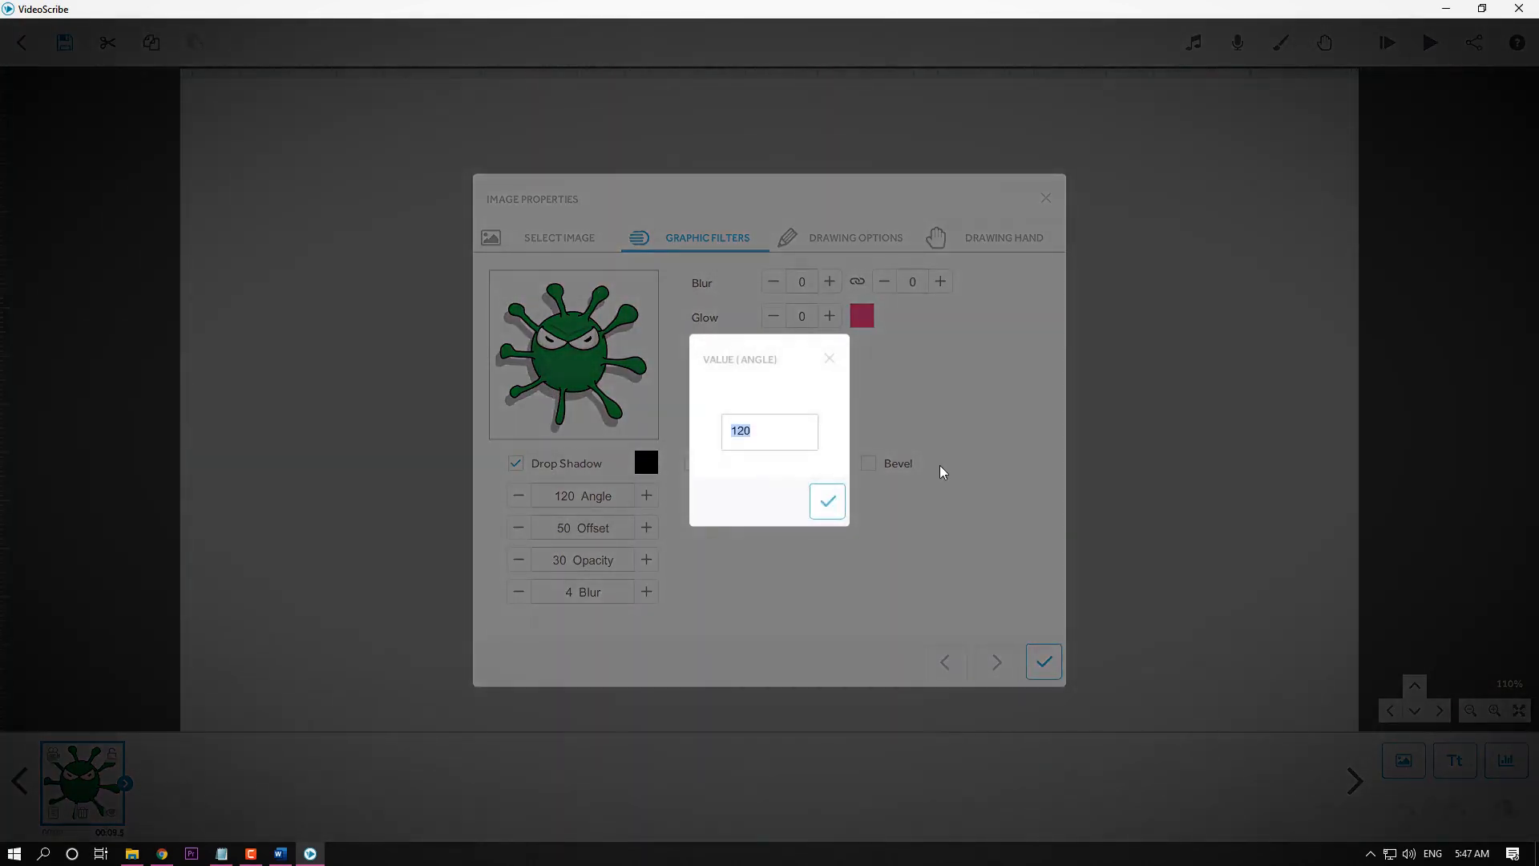
type("50")
key("Return")
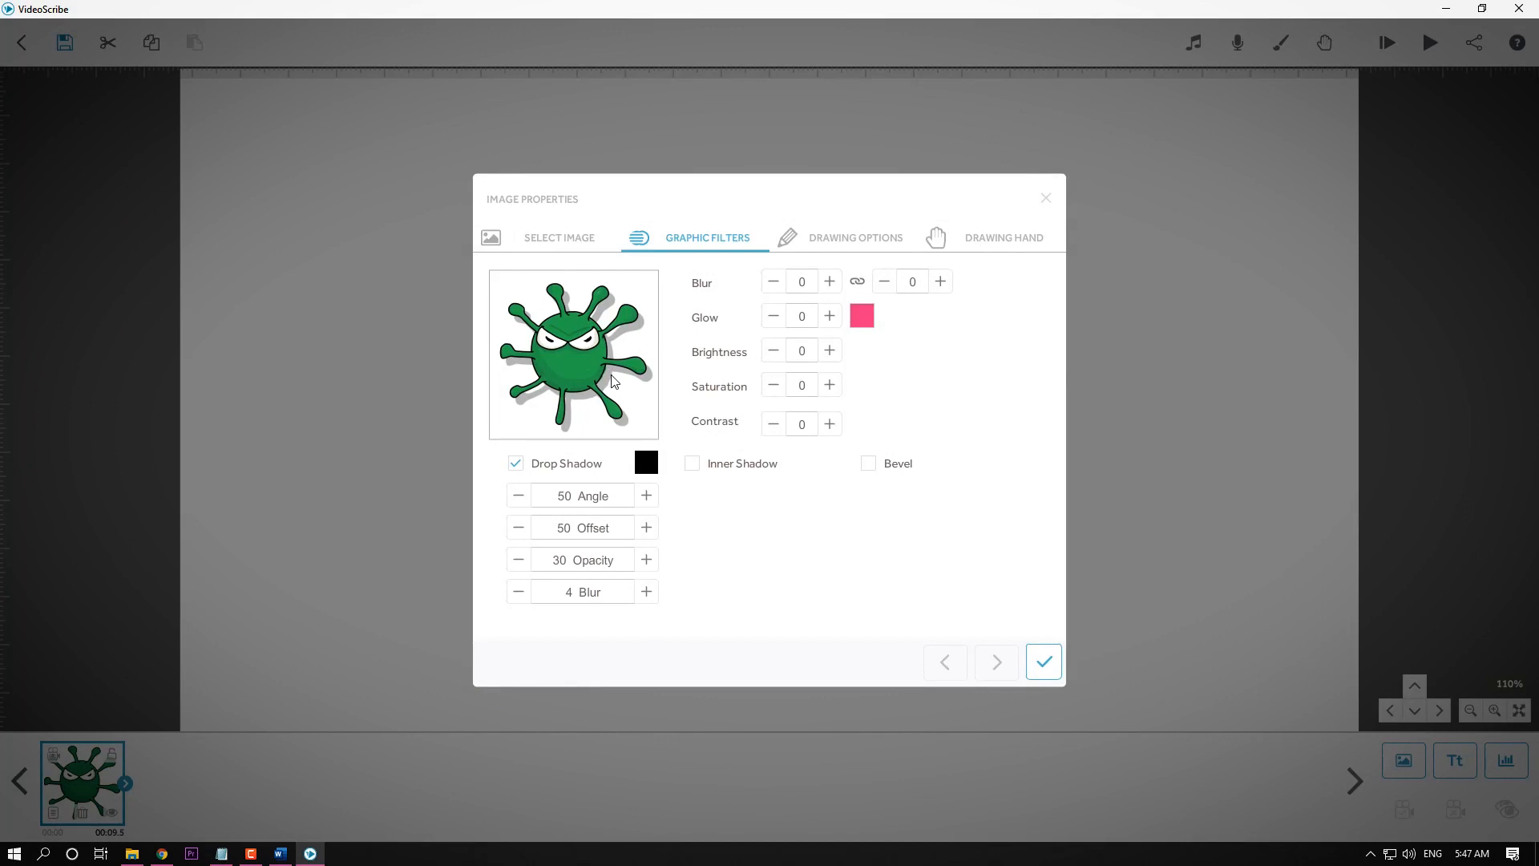
Try drop shadow opacities of 70 and 10 on the virus image.
left_click(582, 561)
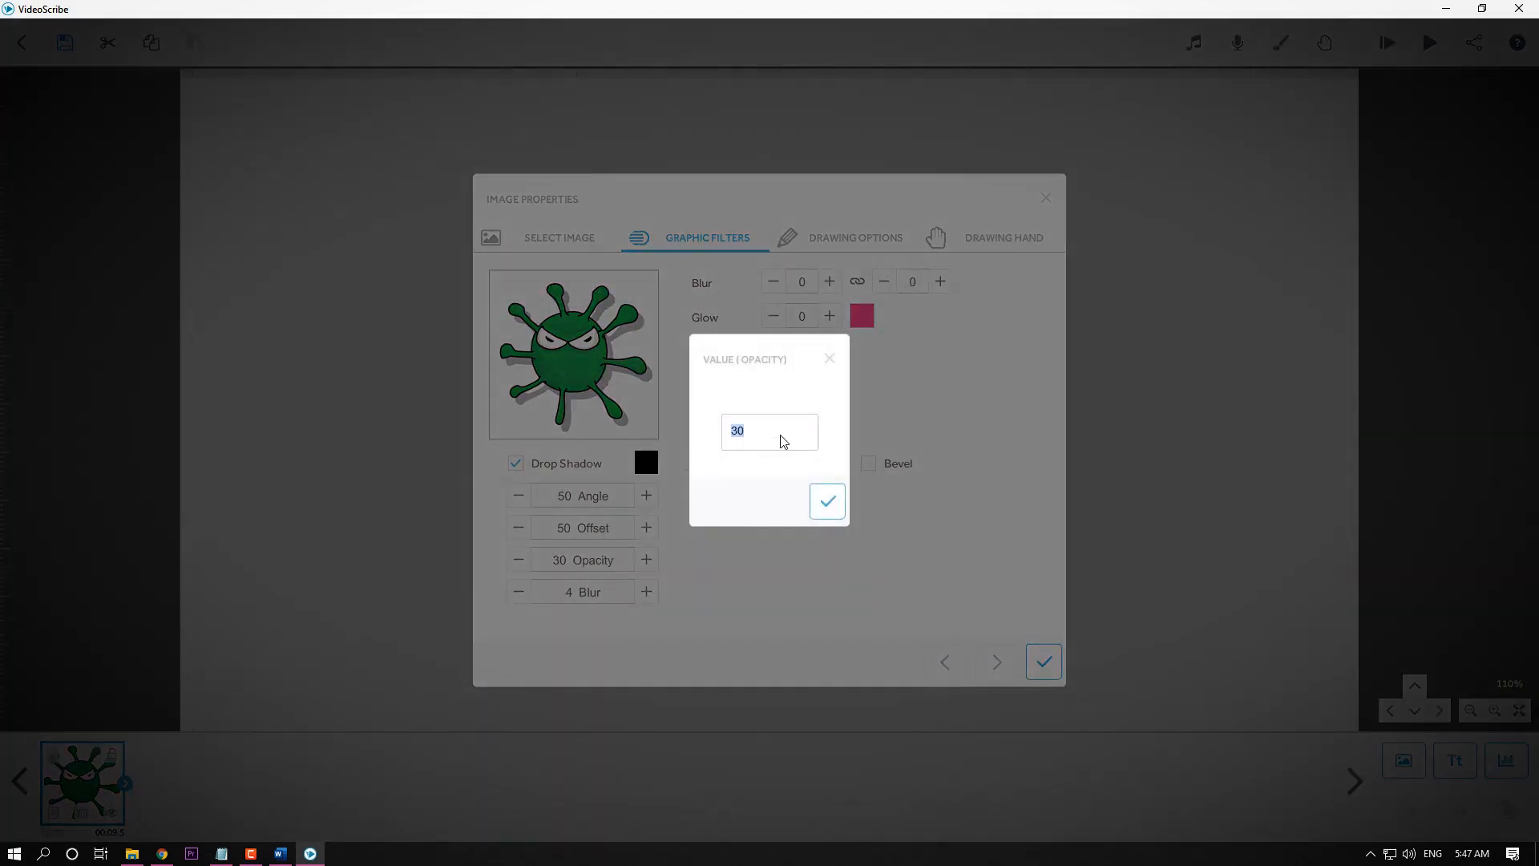
key("Return")
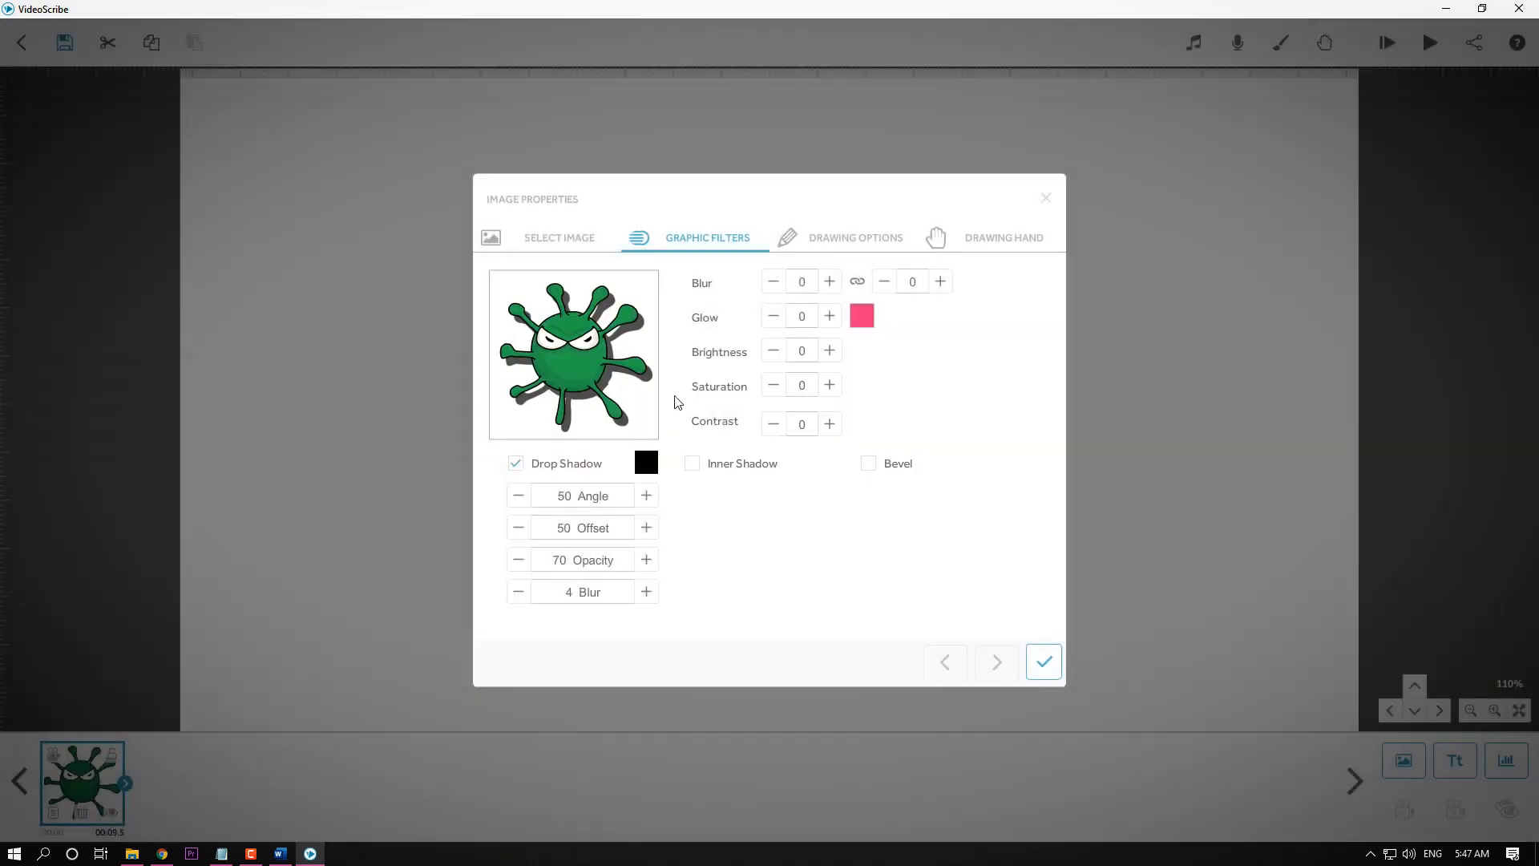
left_click(587, 559)
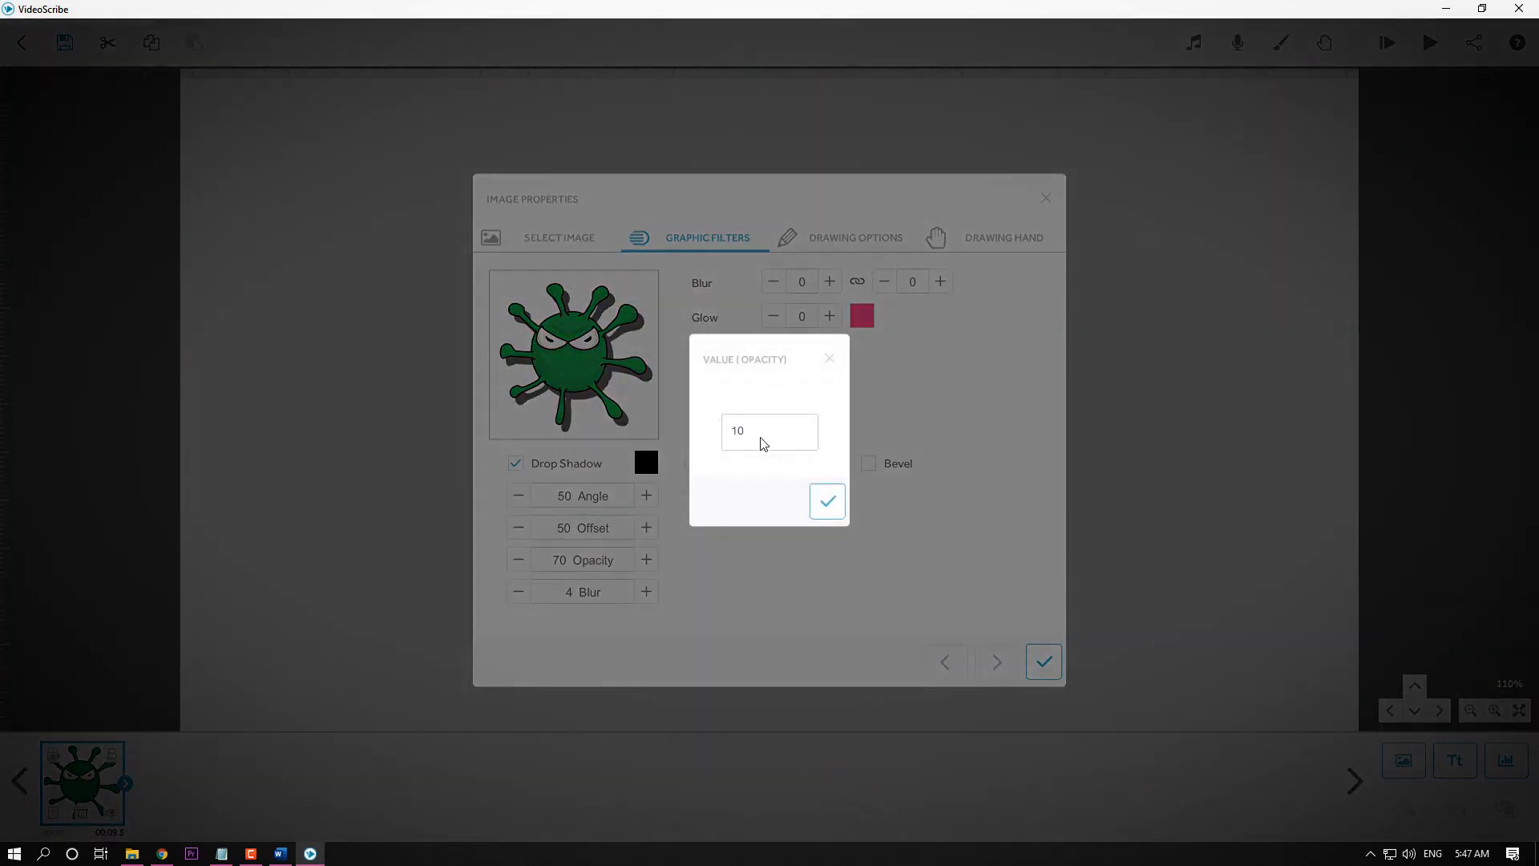
key("Return")
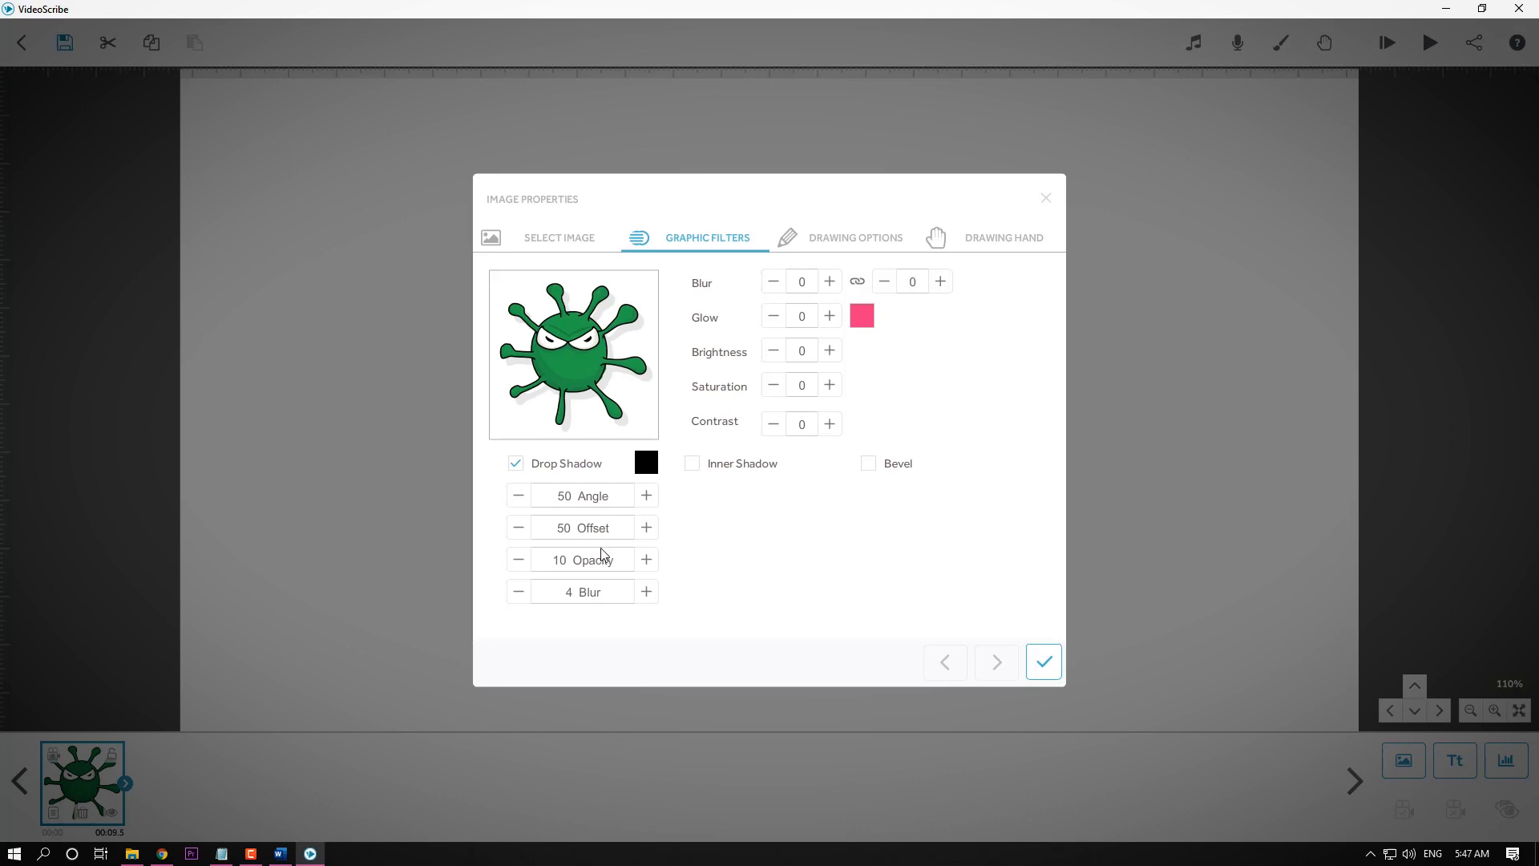
Try a drop shadow blur of 50 and an opacity of 60 on the virus image.
left_click(612, 592)
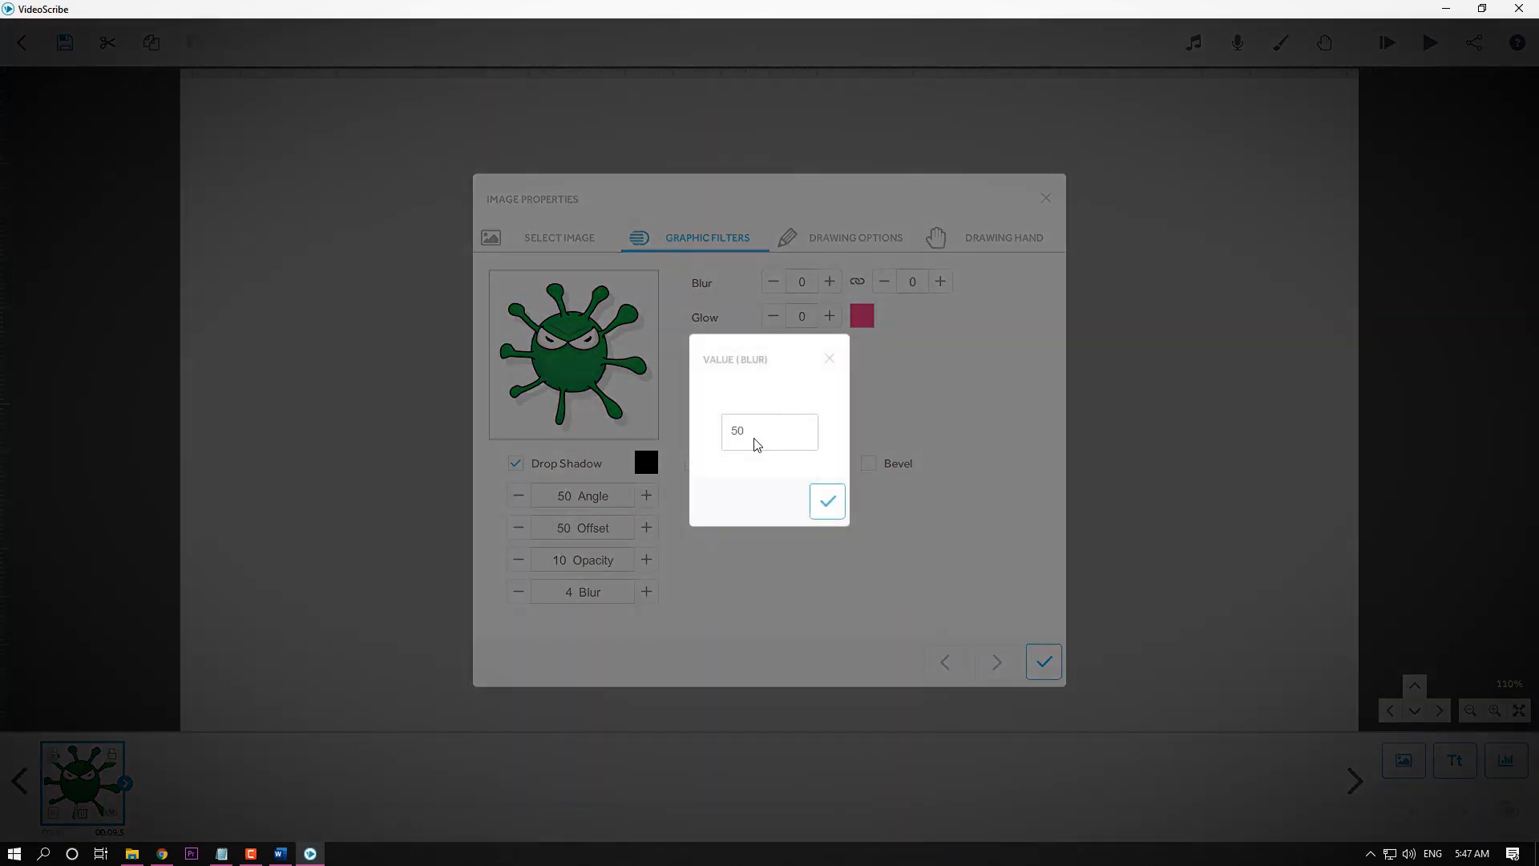
key("Return")
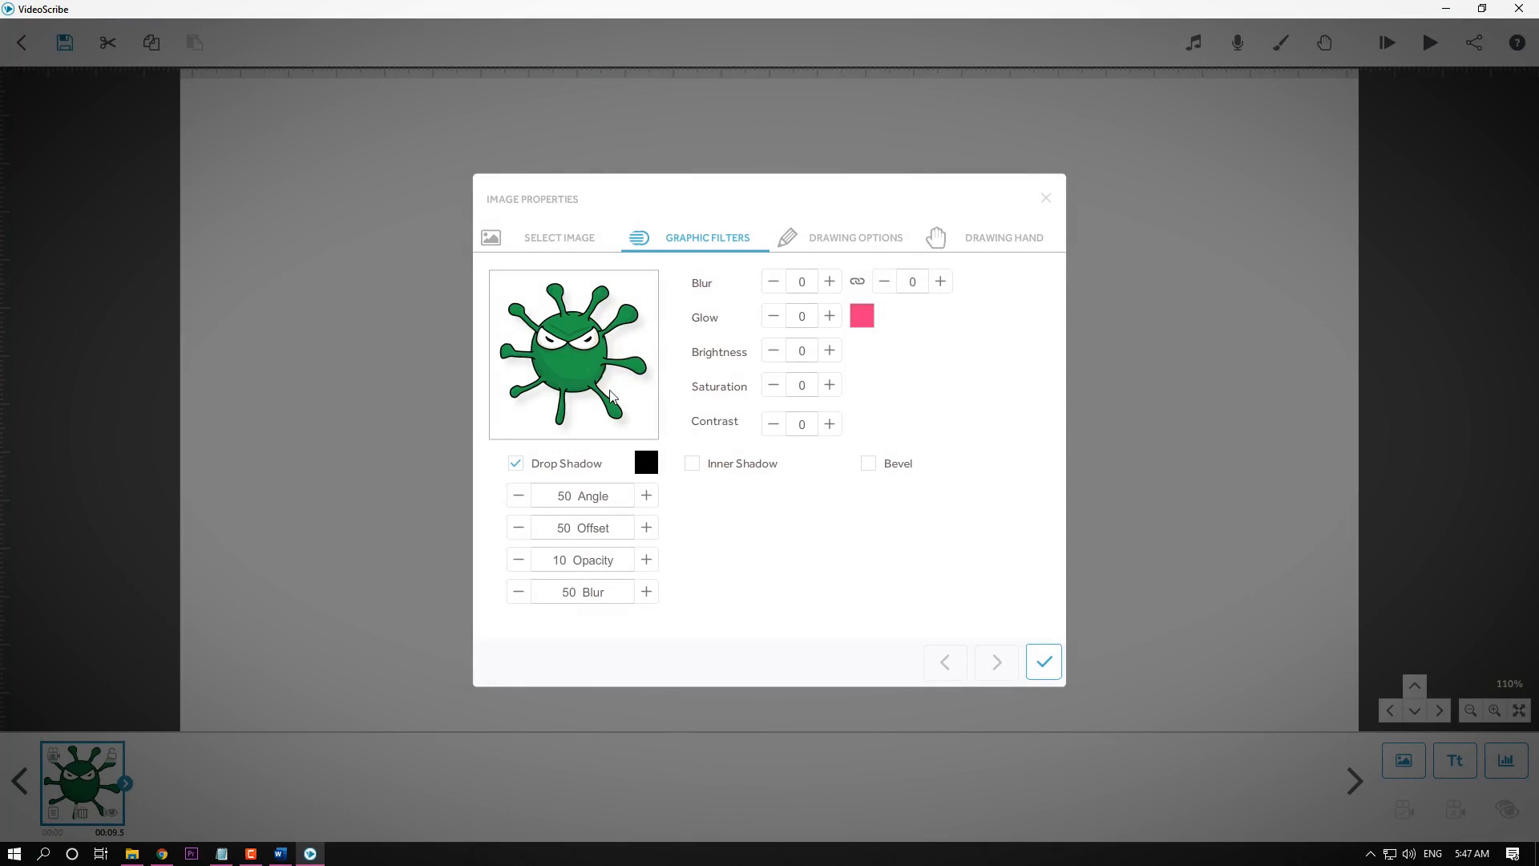
left_click(597, 565)
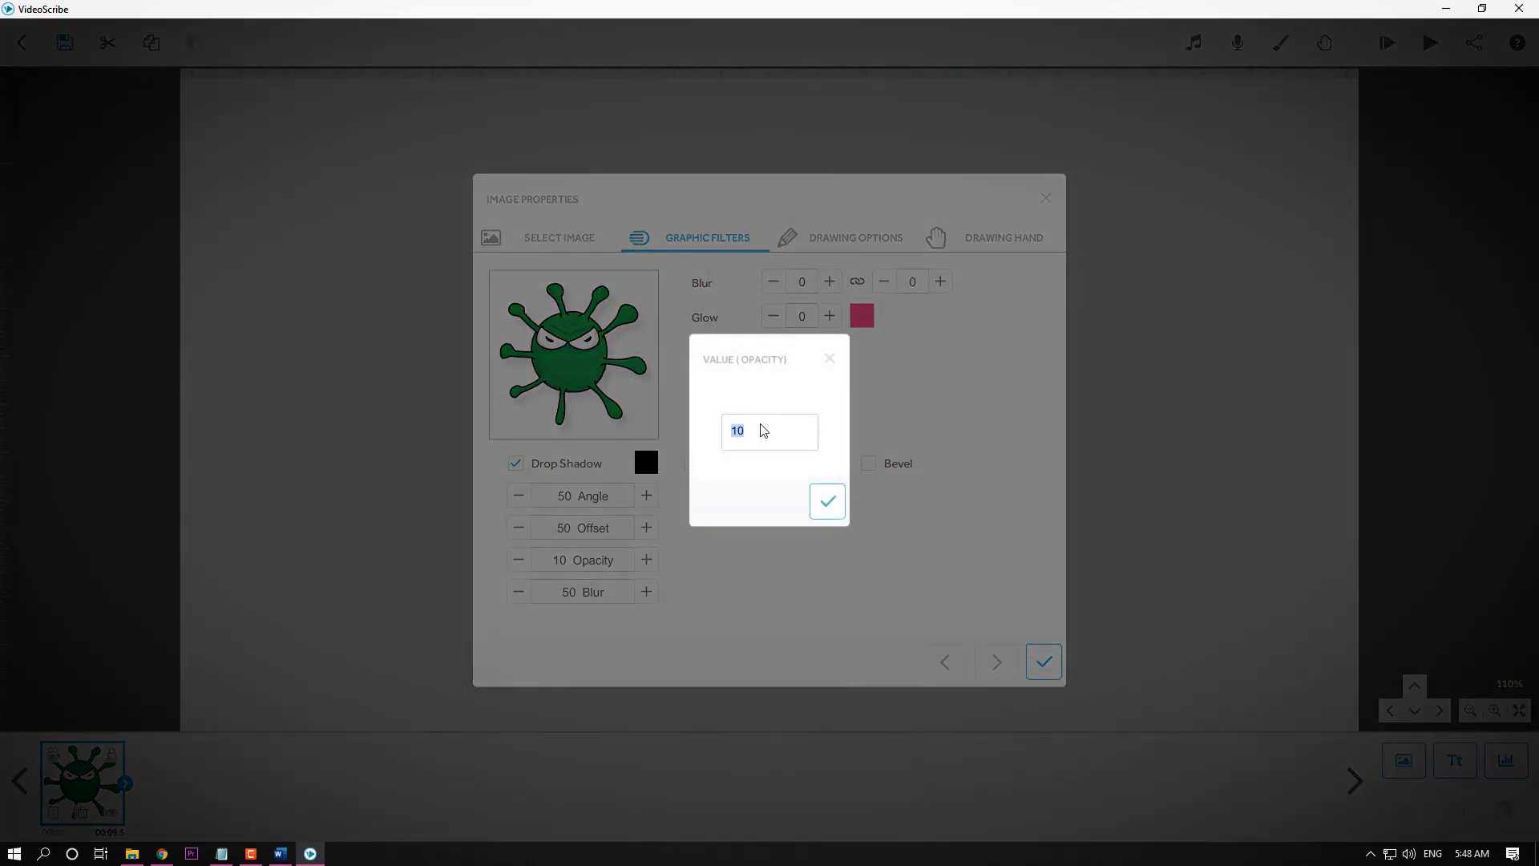
type("60")
key("Return")
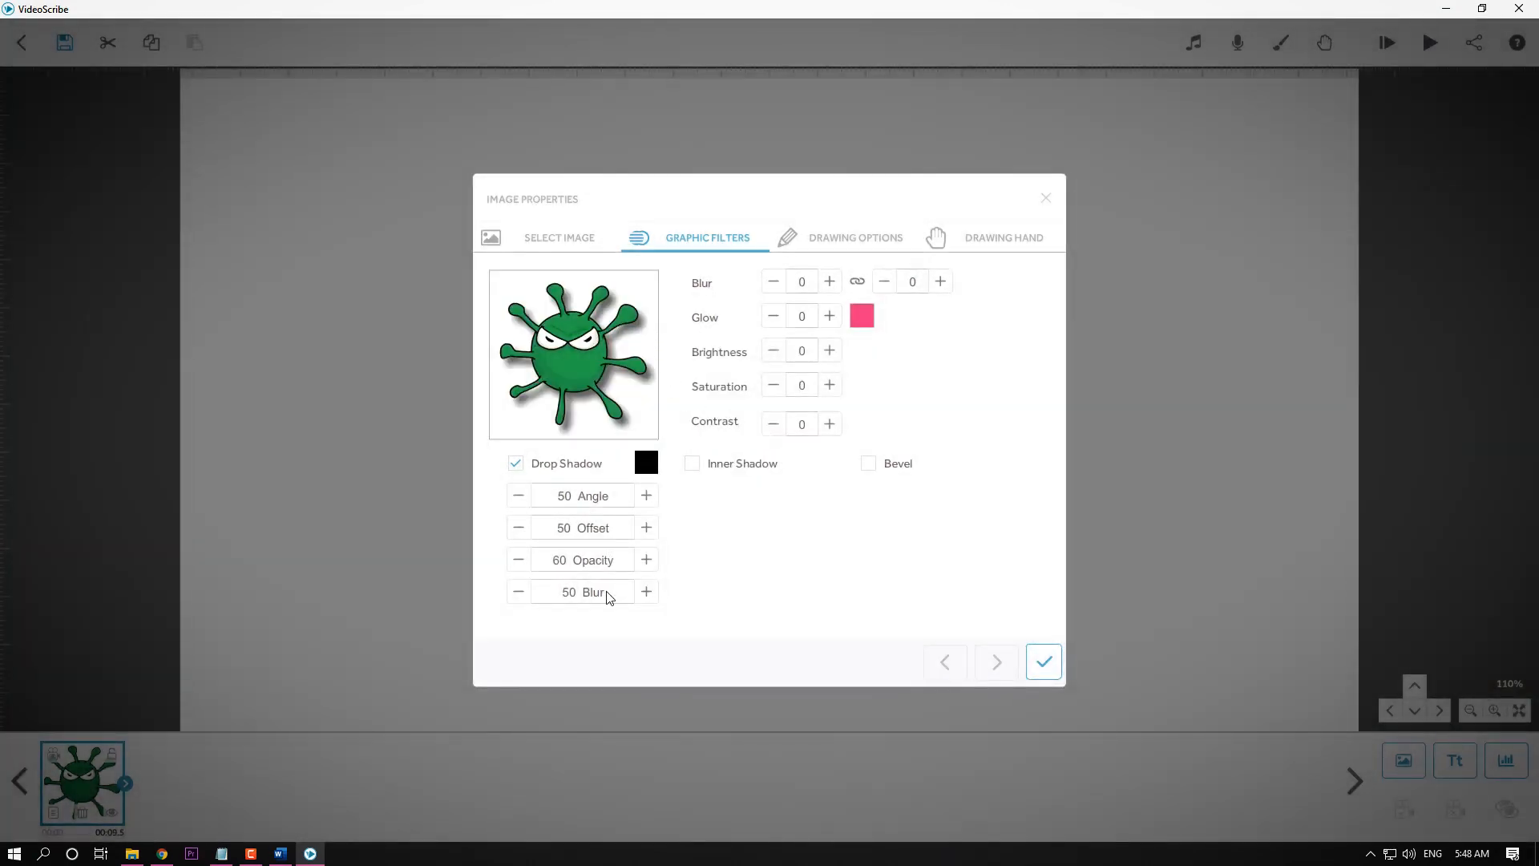
Remove the virus image's drop shadow, and try the inner shadow and bevel effects before switching both off.
left_click(515, 464)
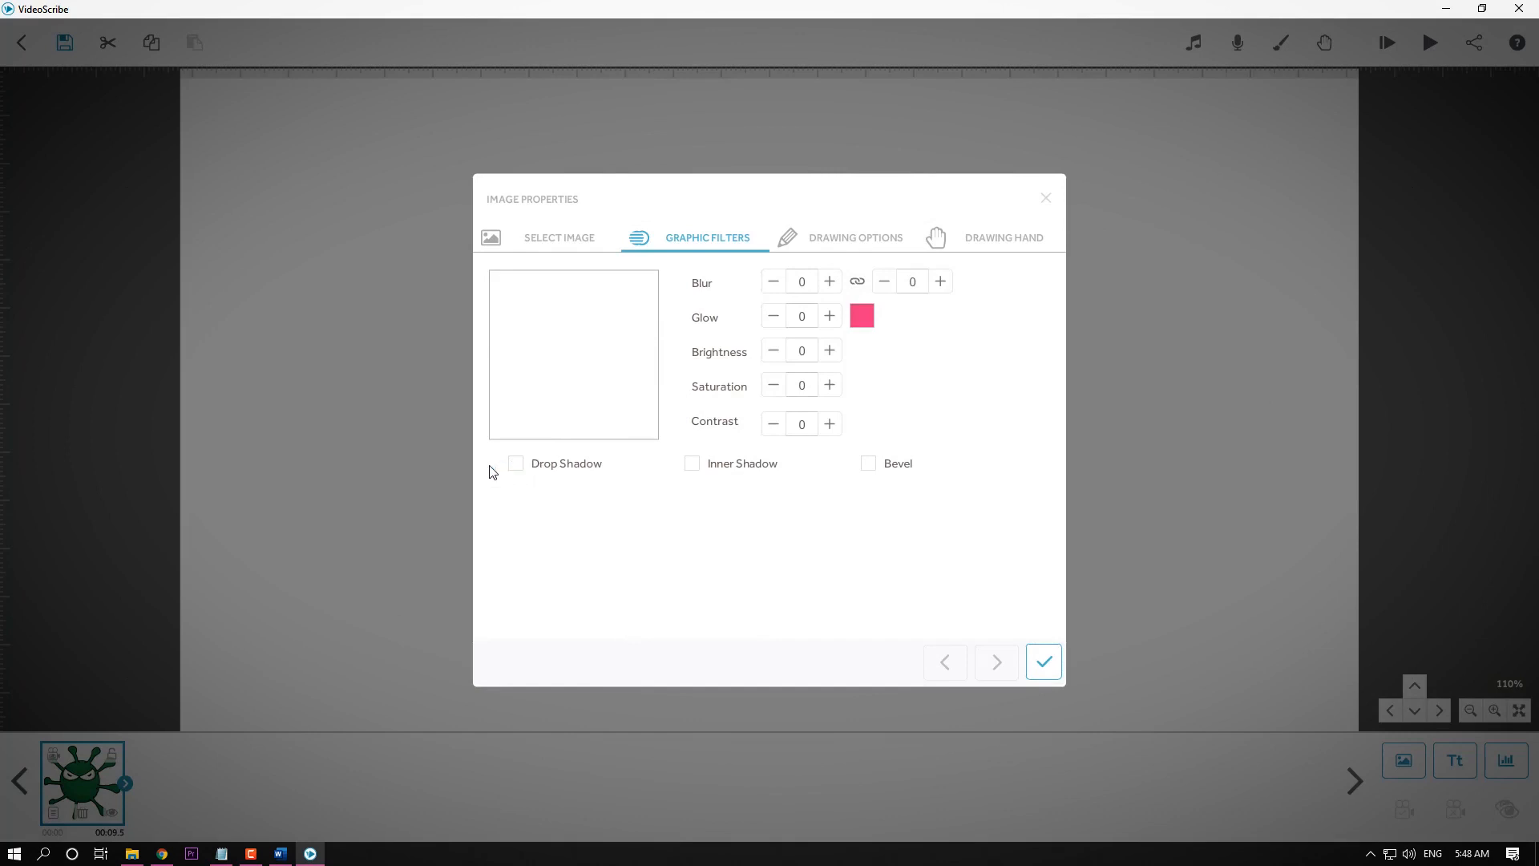
left_click(691, 465)
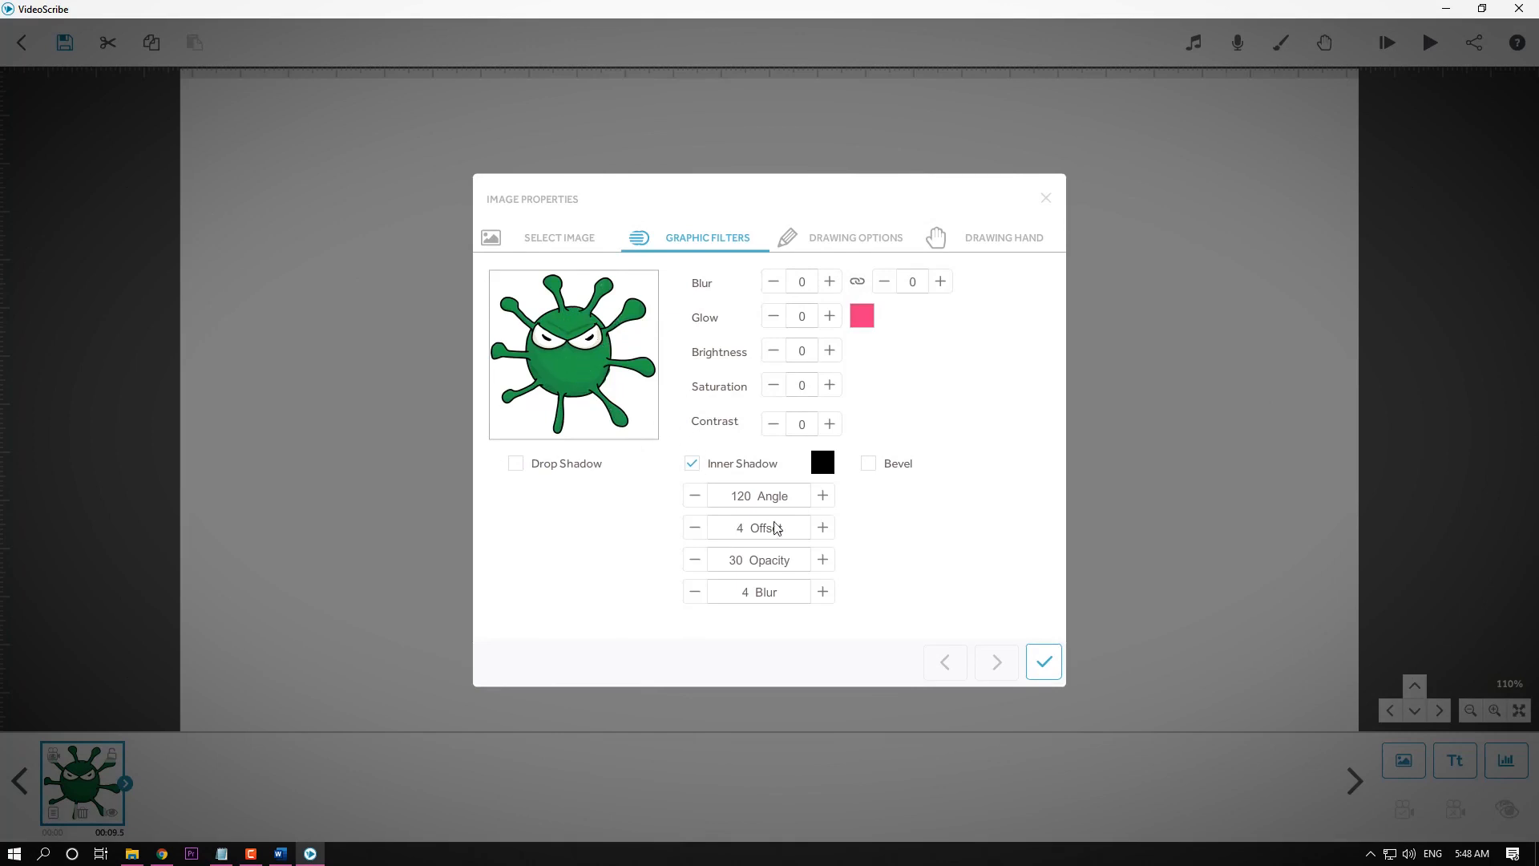
left_click(869, 463)
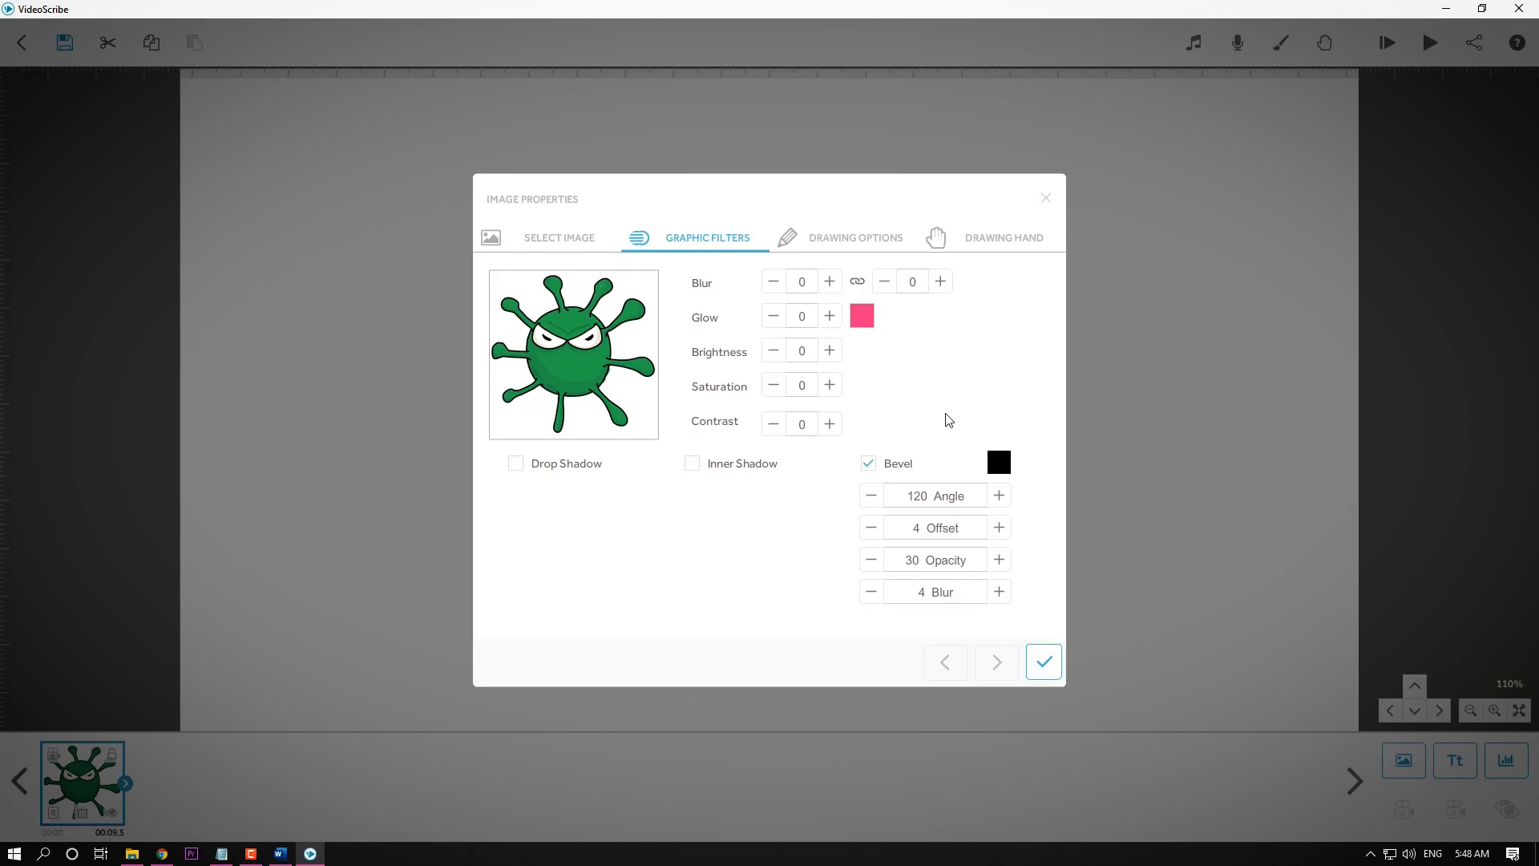
left_click(868, 464)
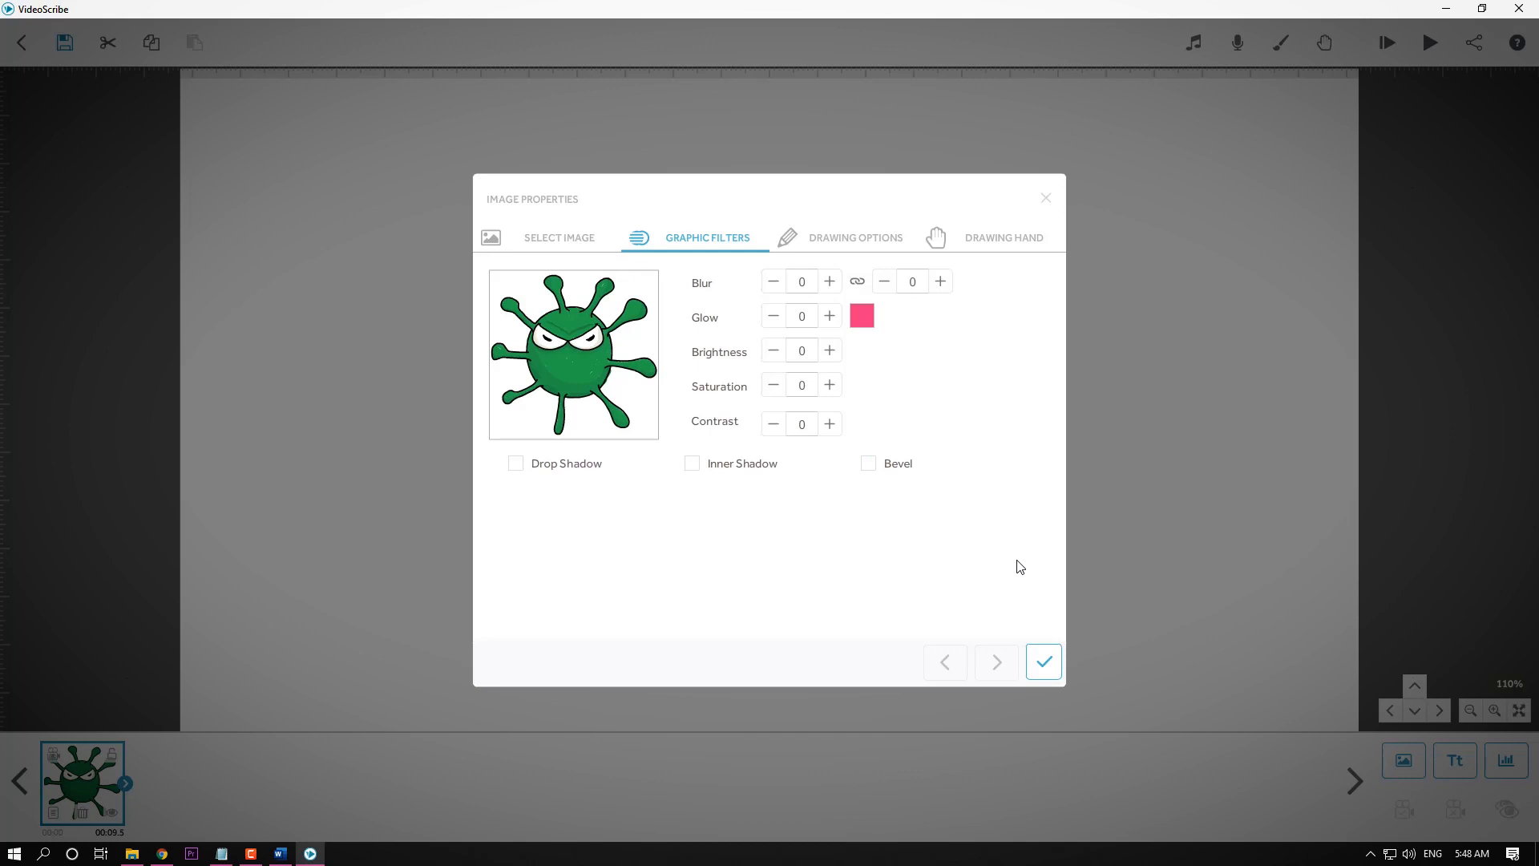
left_click(523, 234)
scroll(609, 474, "down", 4)
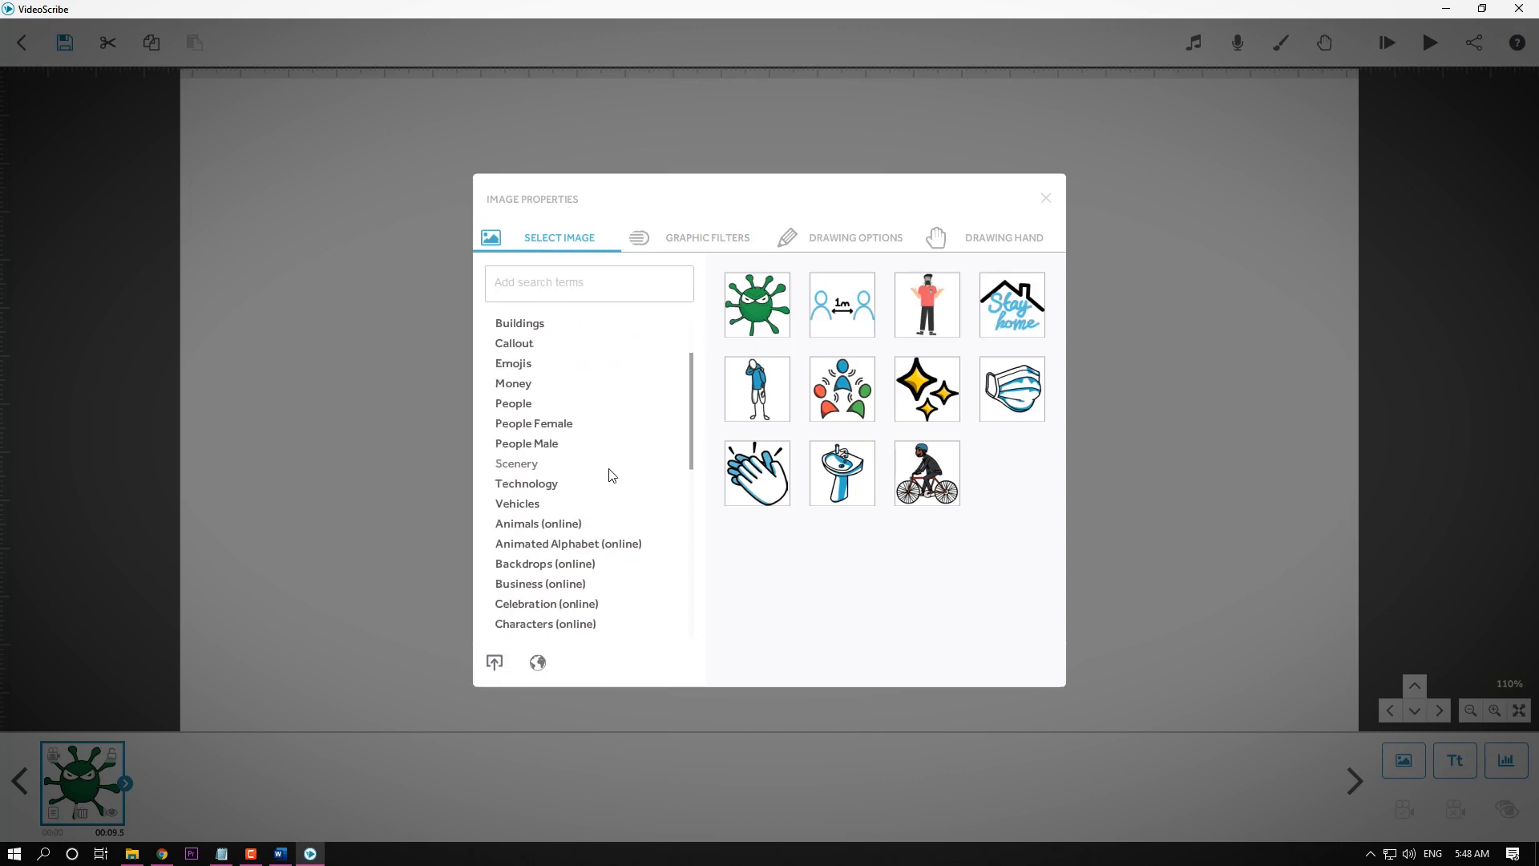
scroll(609, 475, "up", 4)
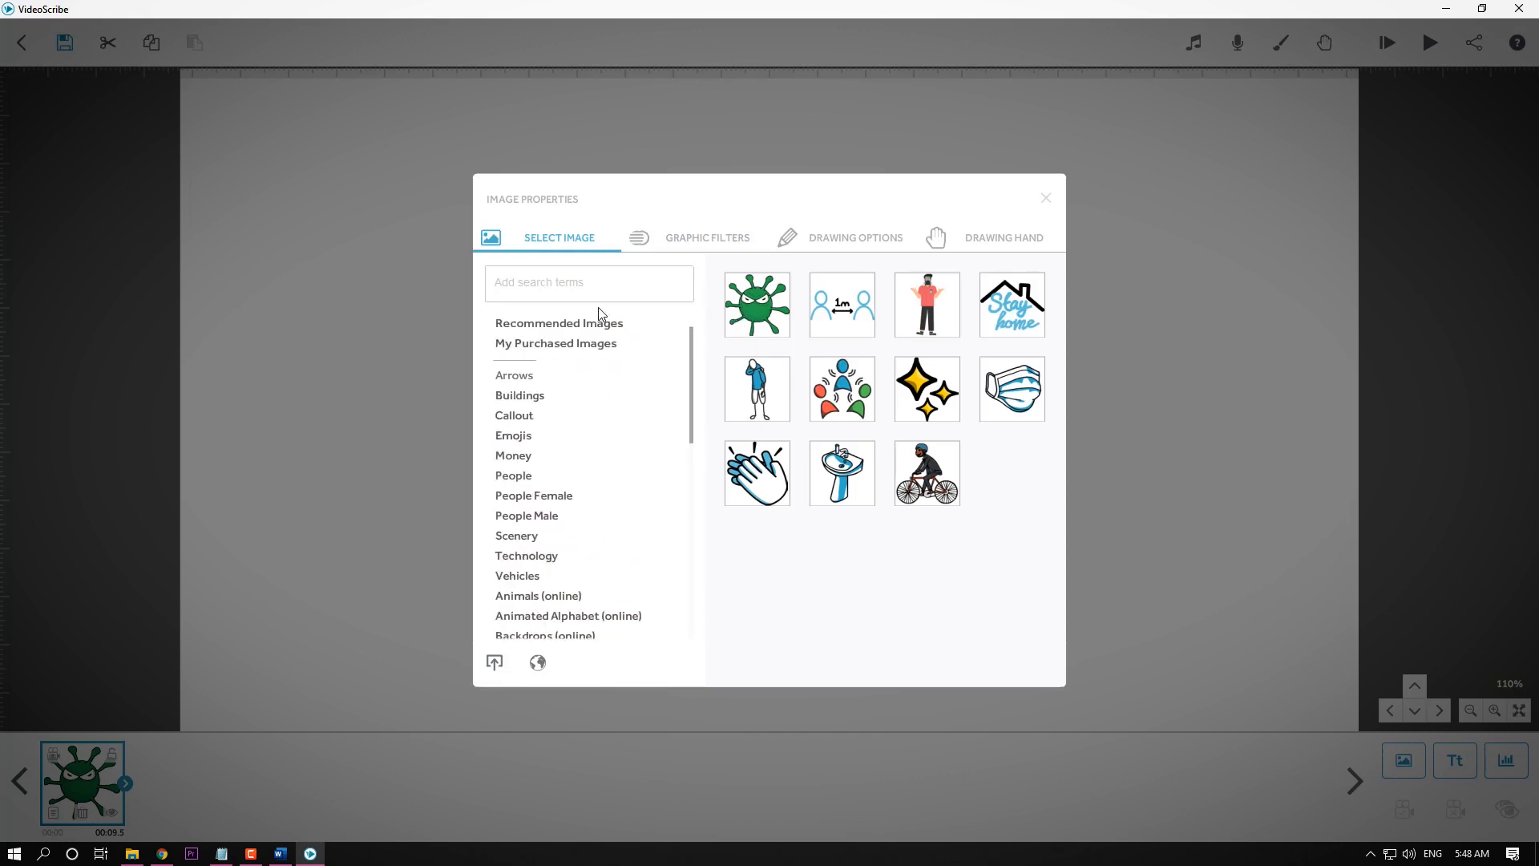
left_click(855, 237)
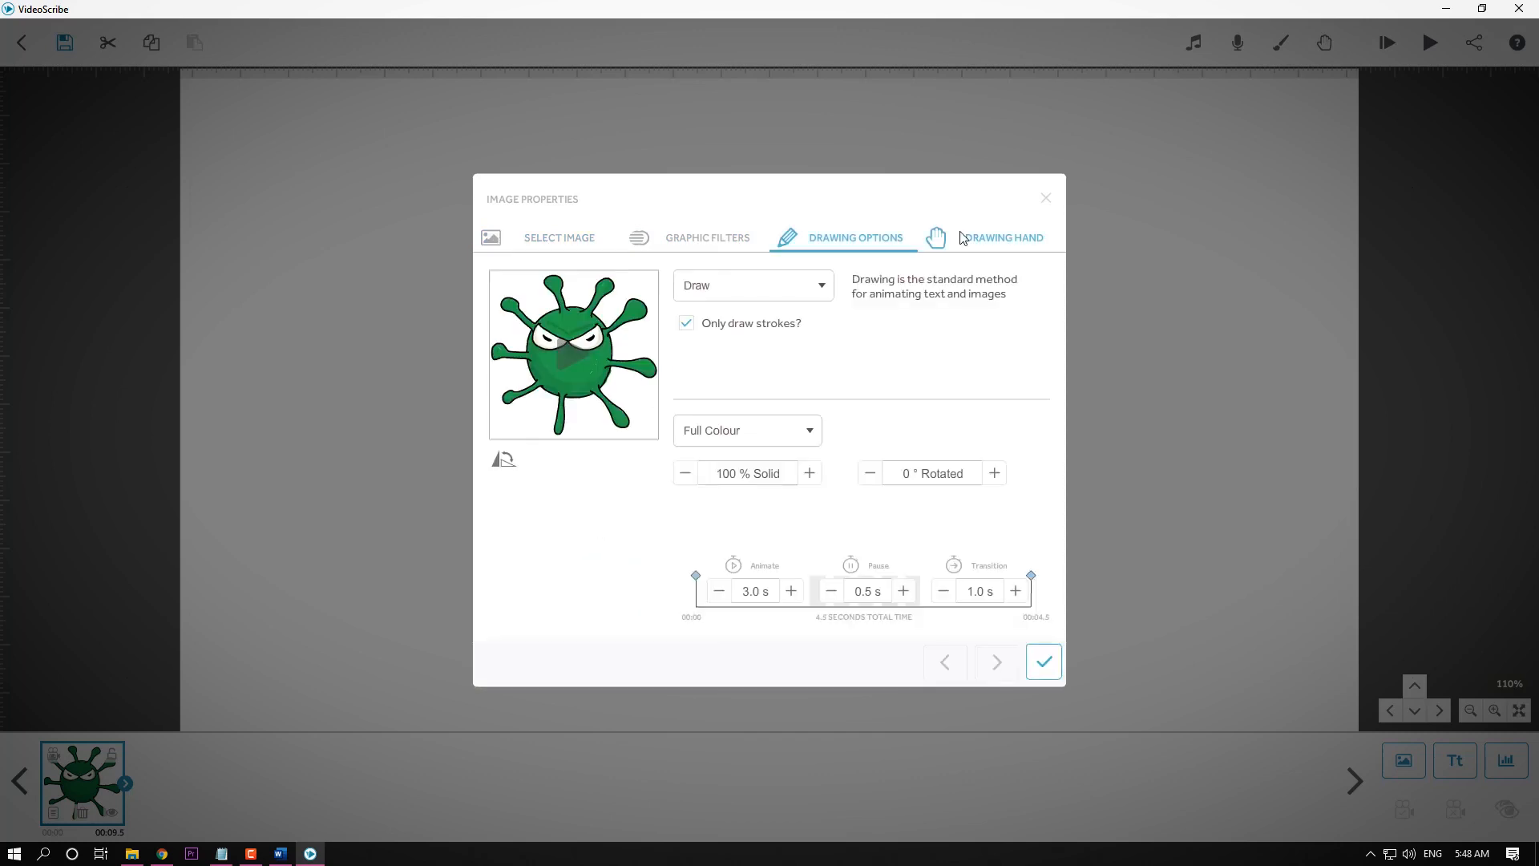
left_click(721, 241)
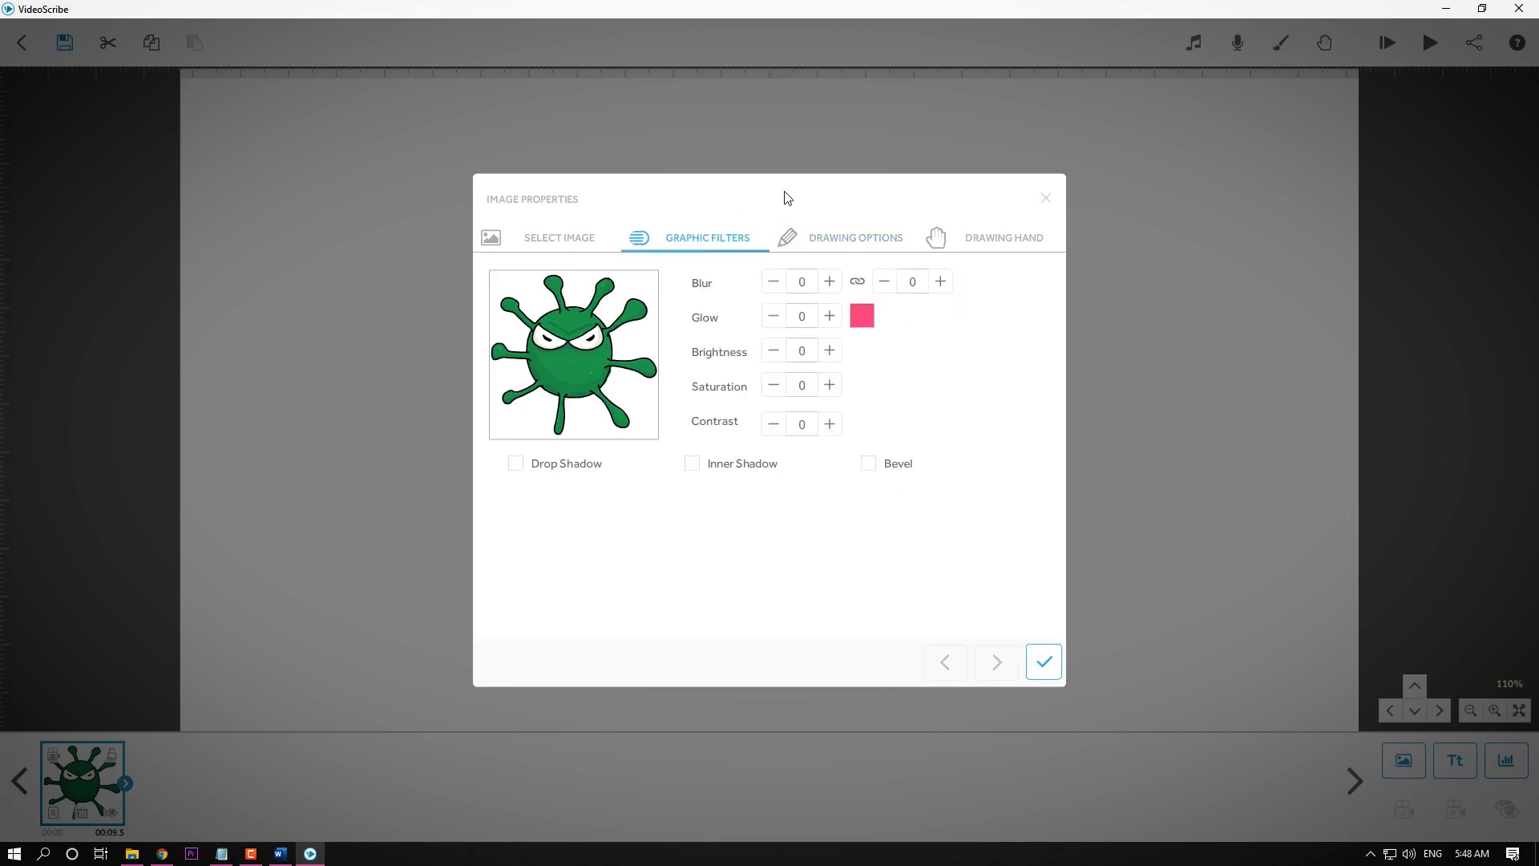
Set the virus image's animation type to Fade In and preview it.
left_click(881, 249)
left_click(767, 290)
left_click(740, 382)
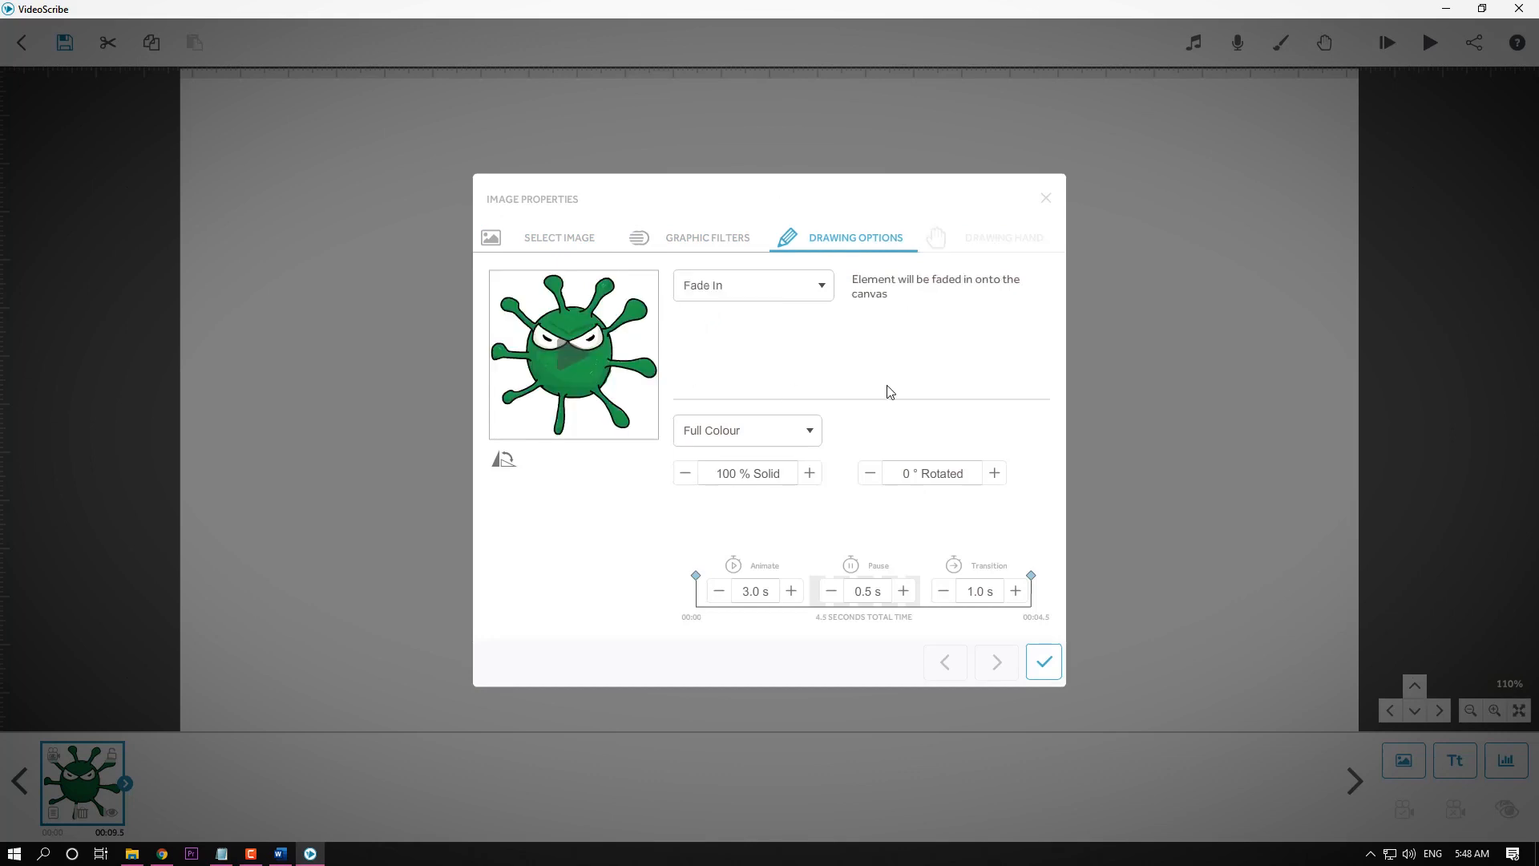
left_click(583, 372)
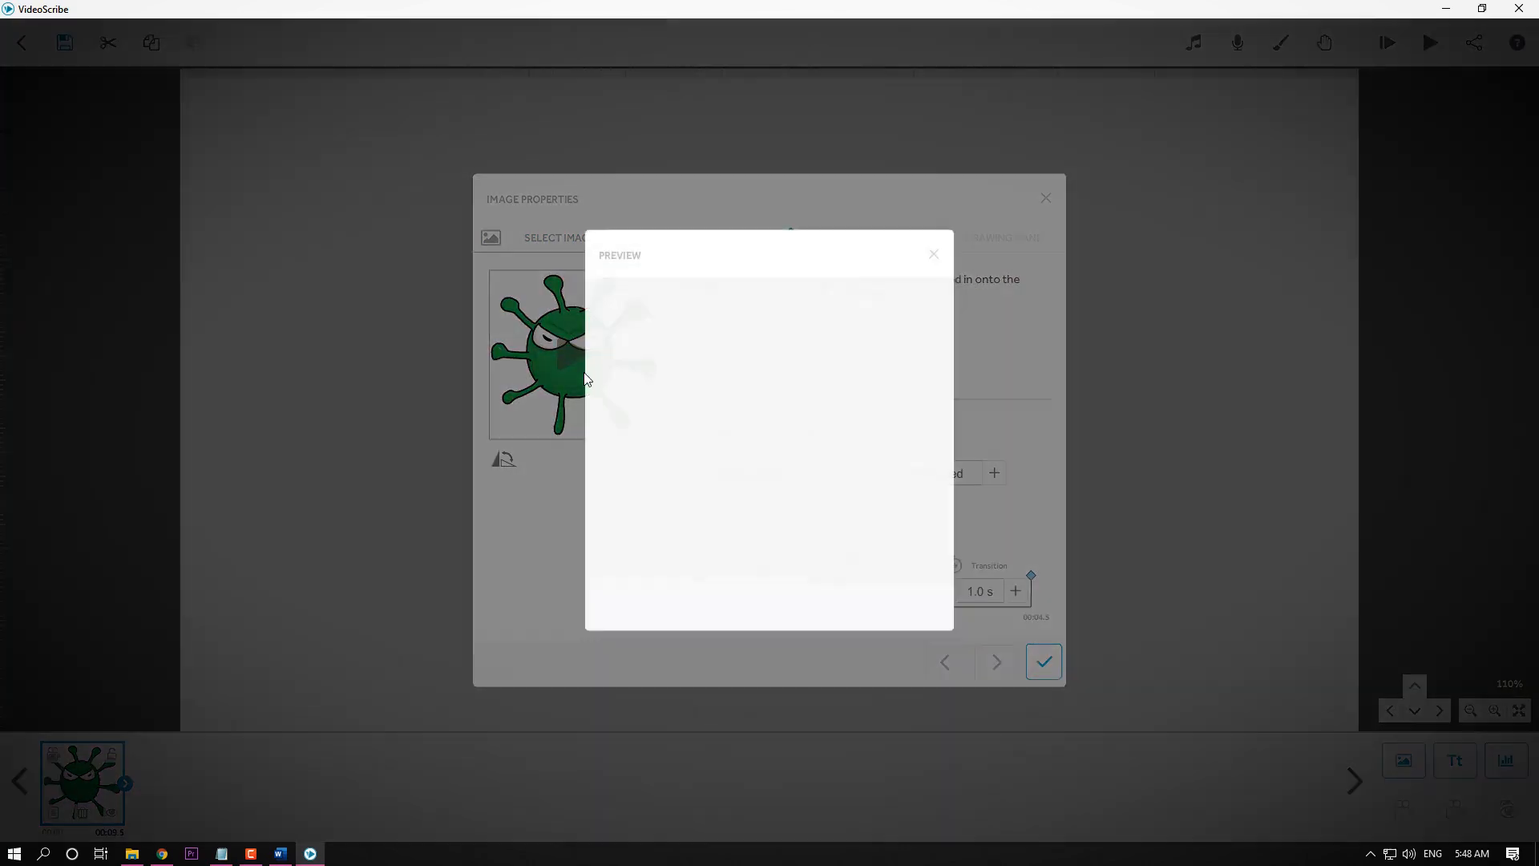
left_click(933, 254)
Set the virus image's animate time to 1 second and apply the image properties.
left_click(750, 592)
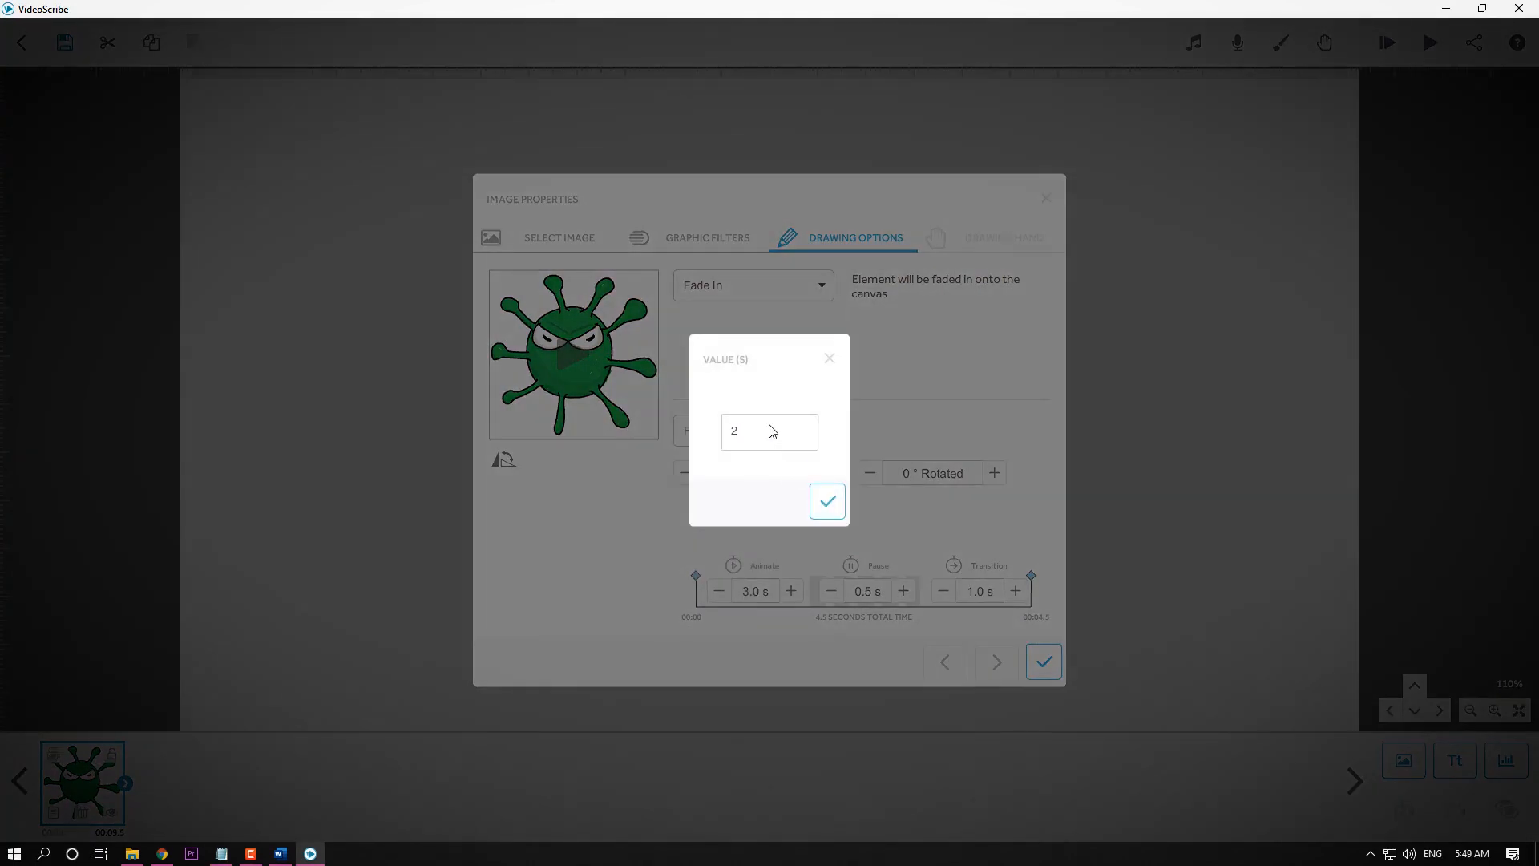
left_click_drag(763, 436, 716, 439)
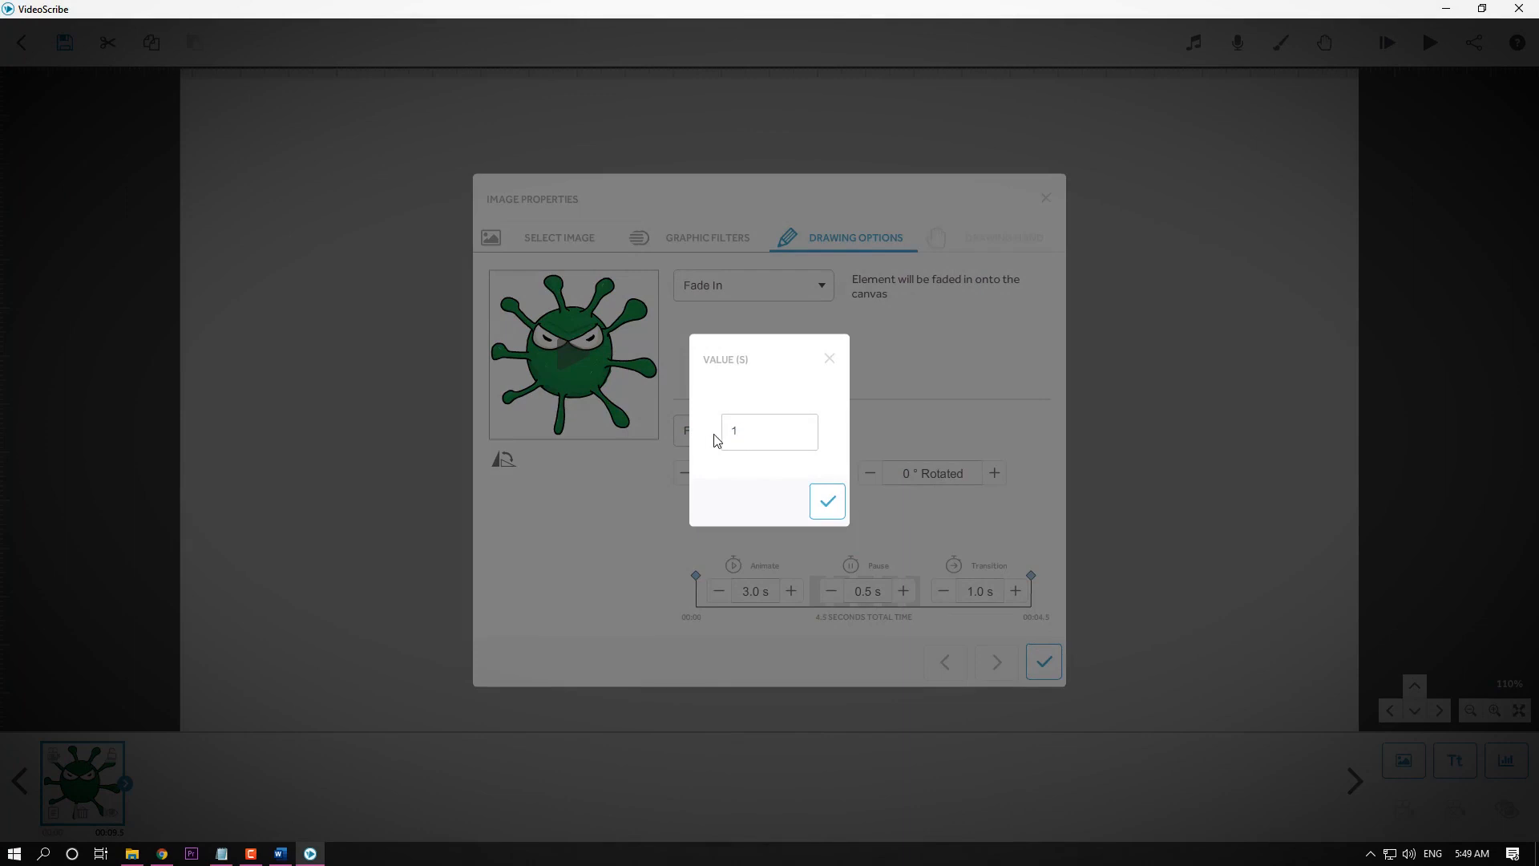
left_click(831, 505)
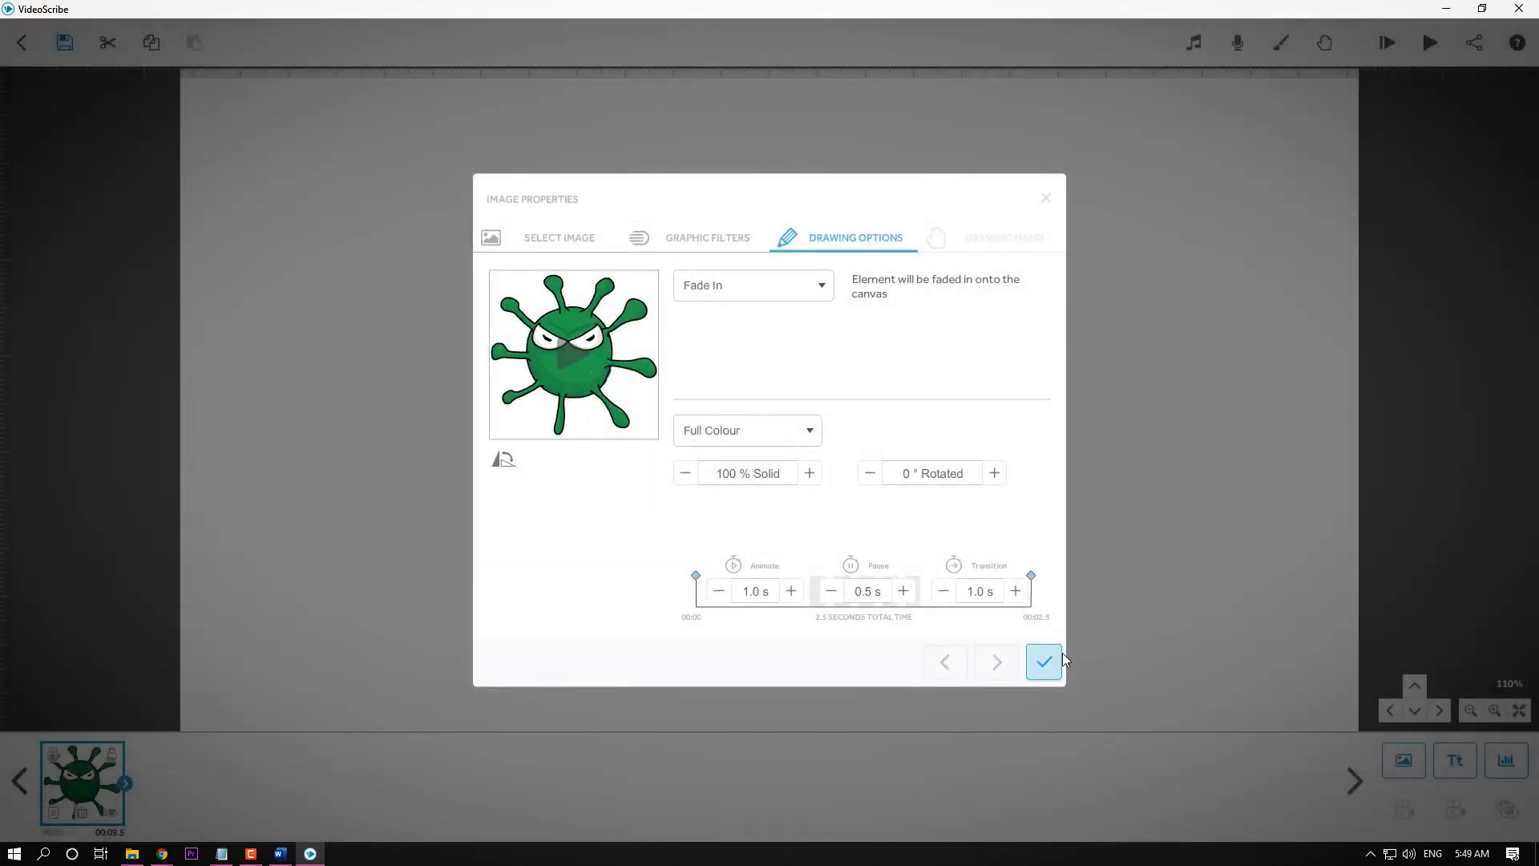
left_click(1045, 663)
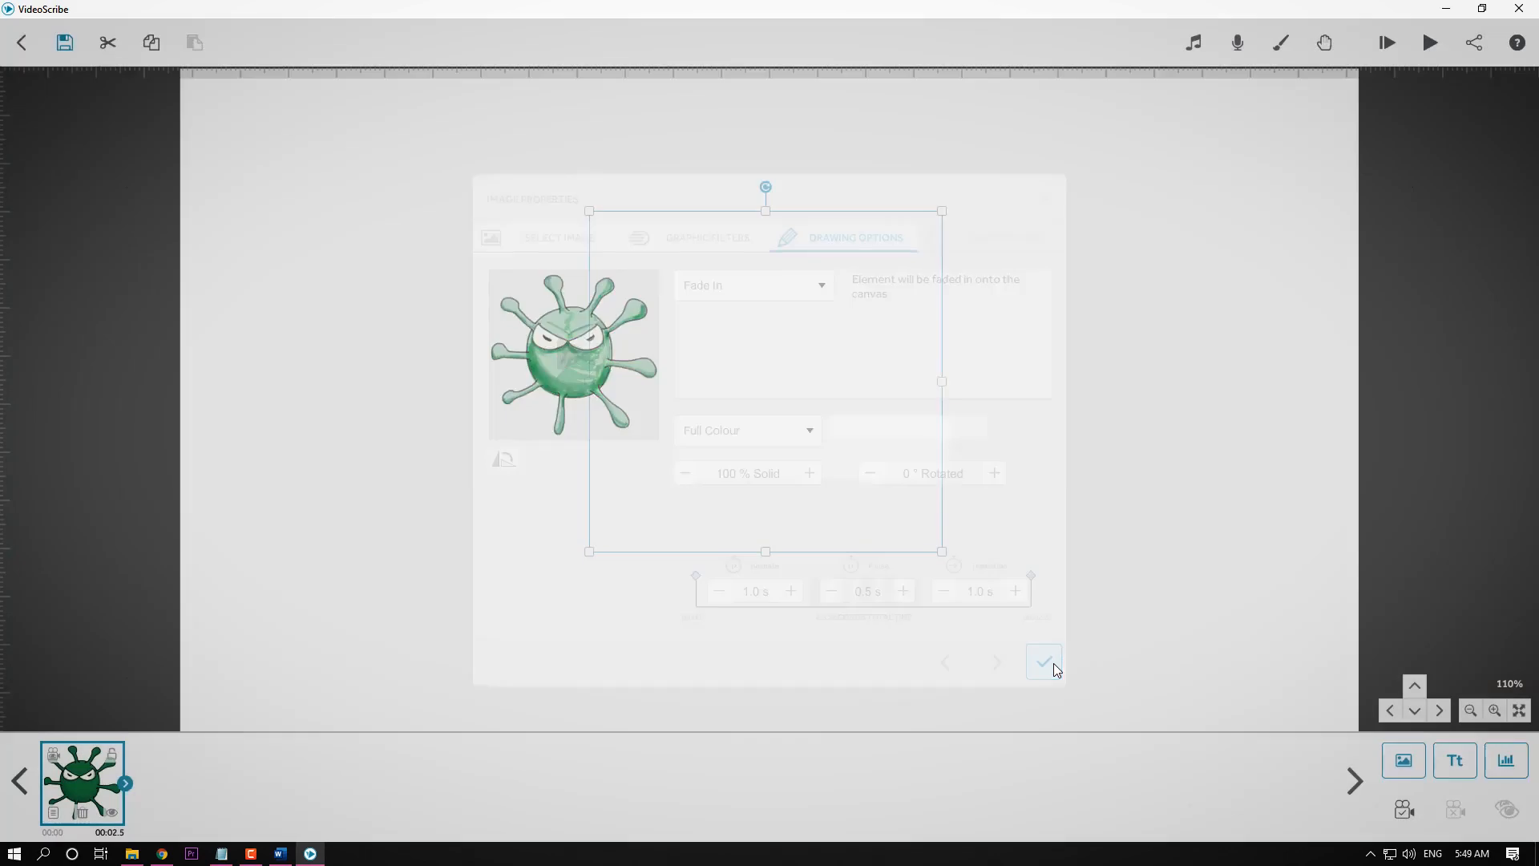
Play the scribe to preview the virus image's fade-in on the canvas, and stop the playback.
left_click(779, 395)
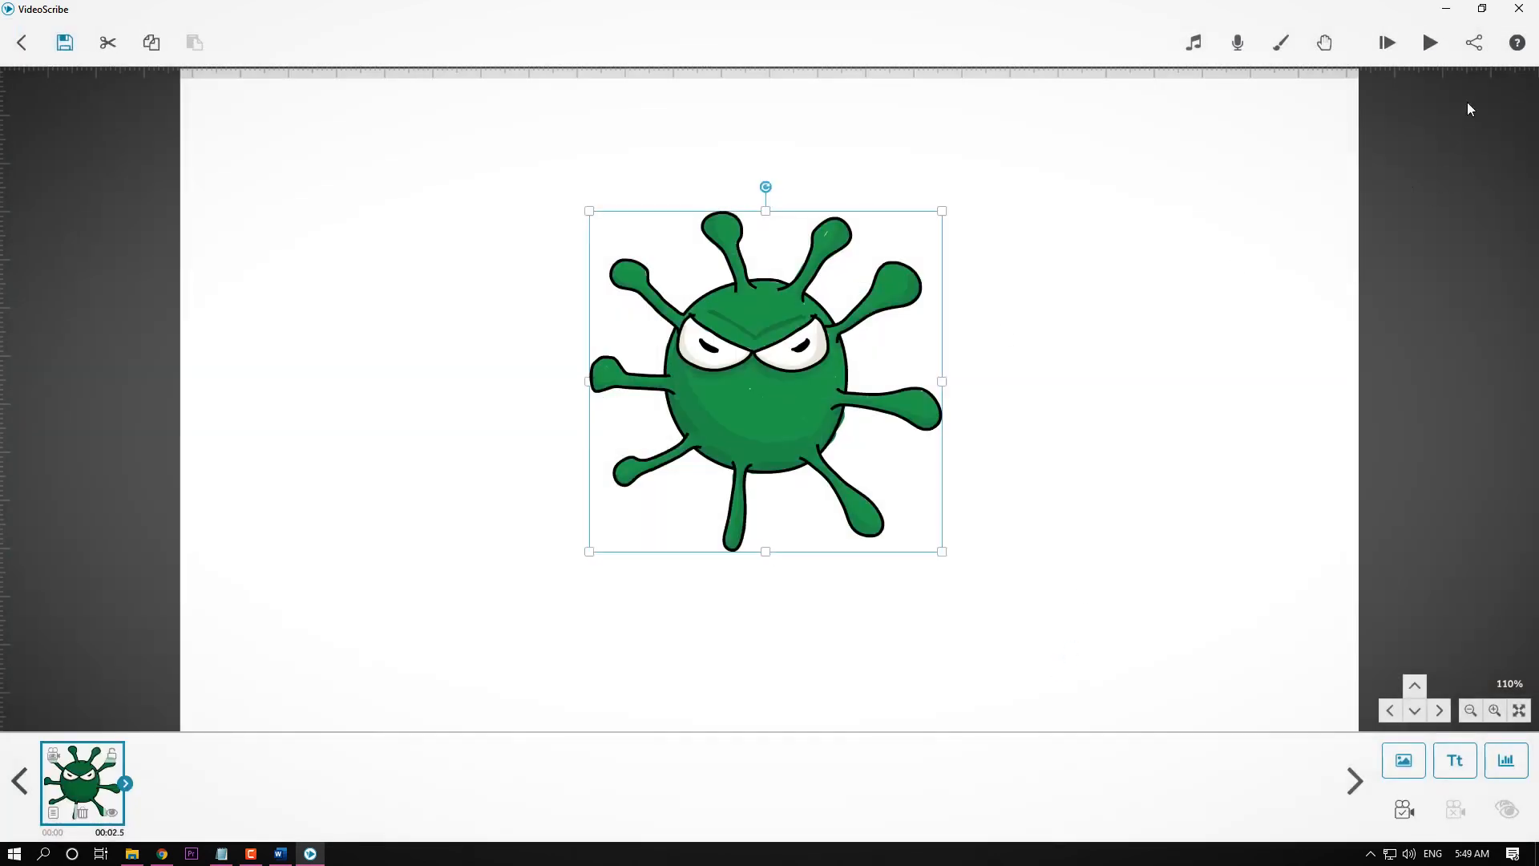
left_click(1430, 42)
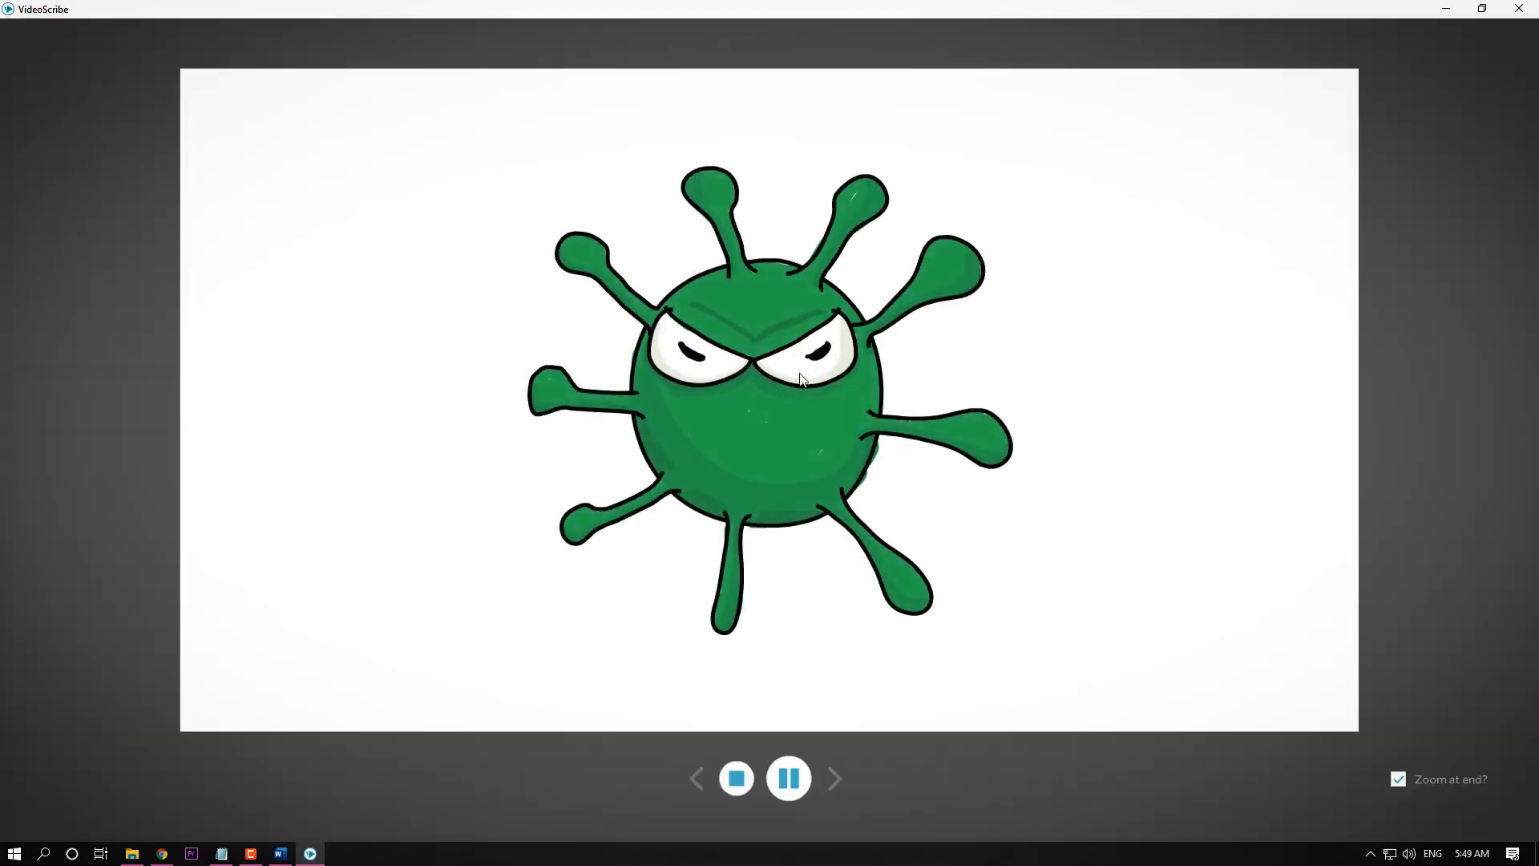
left_click(735, 780)
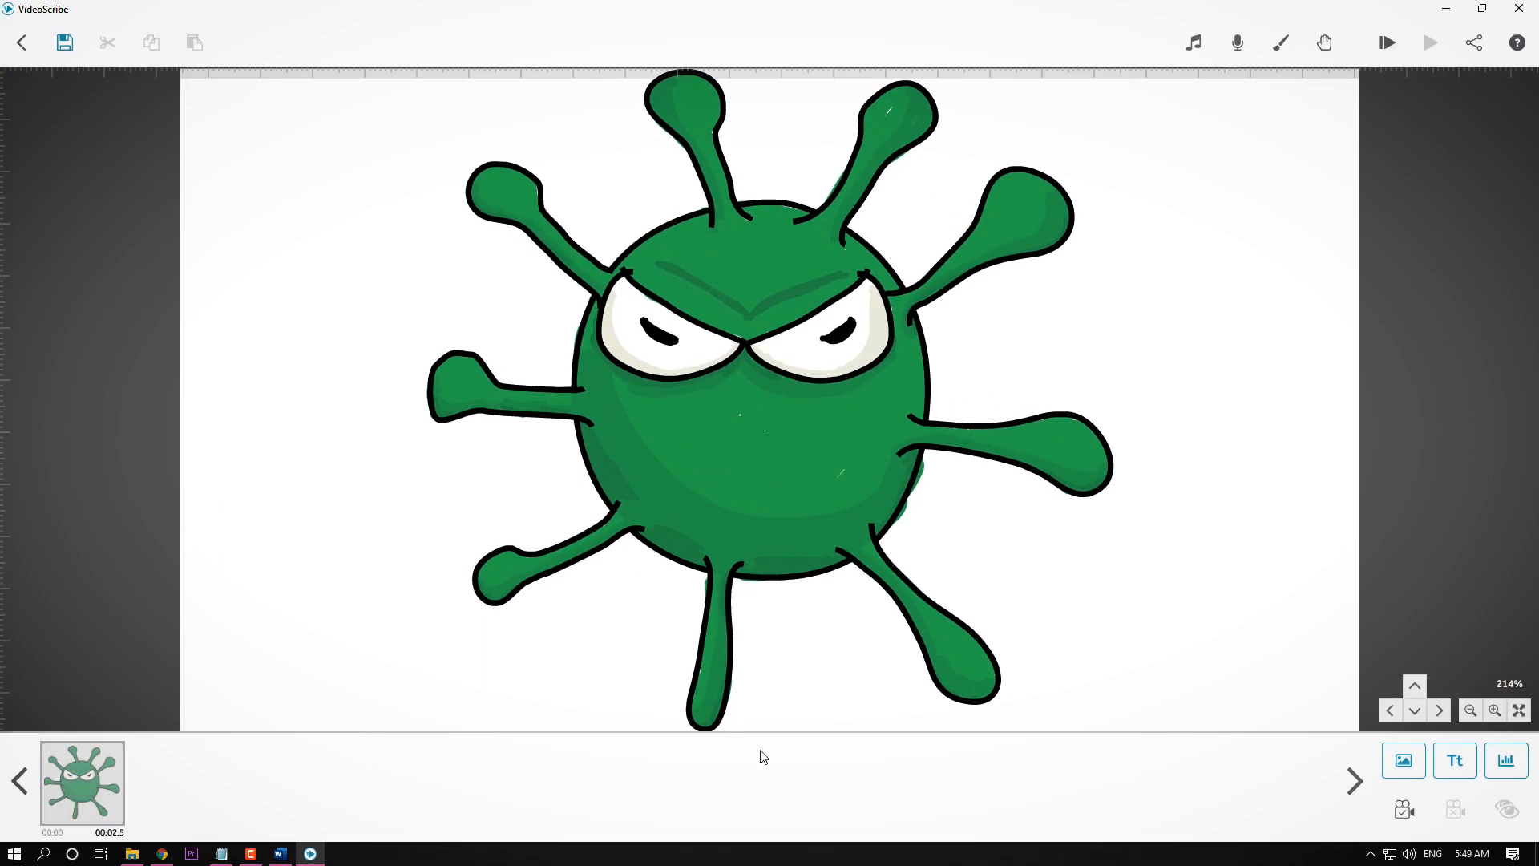
Check the storyboard in Word, and move the virus image to the left half of the VideoScribe canvas.
left_click(282, 854)
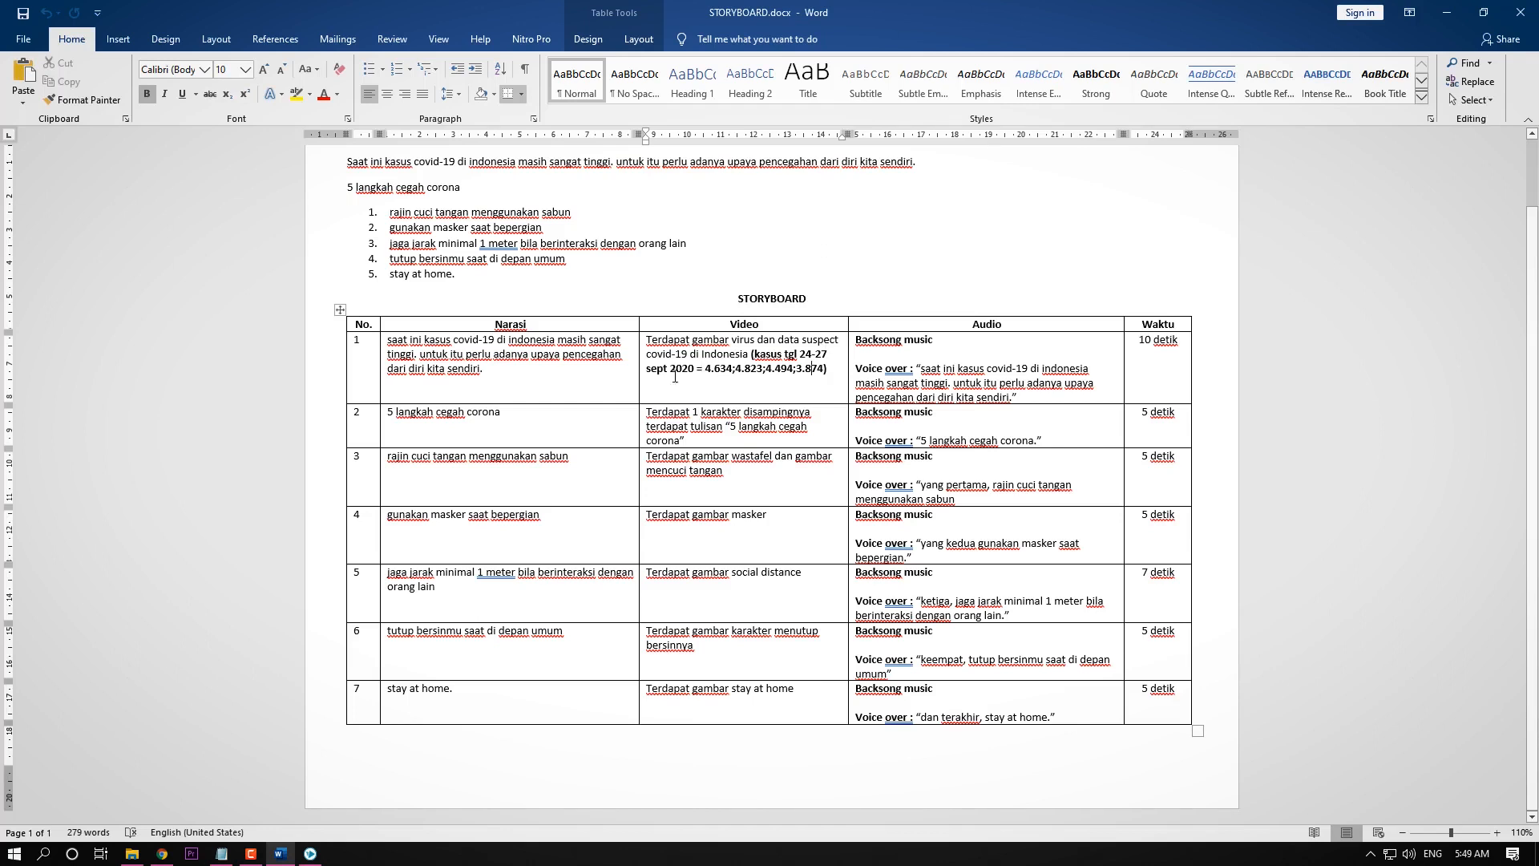
left_click(1446, 12)
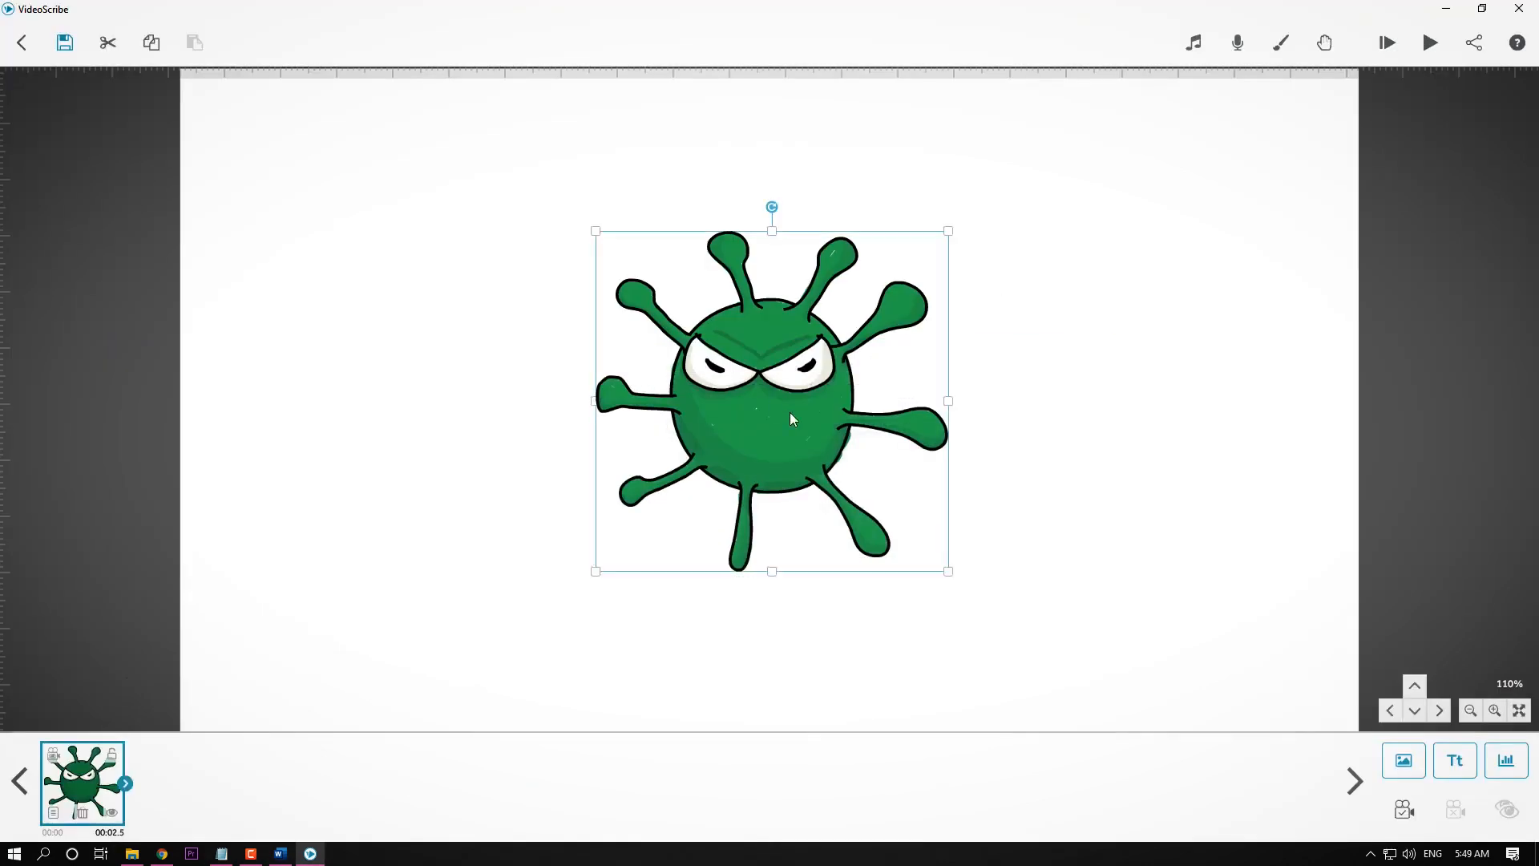
left_click_drag(791, 412, 474, 358)
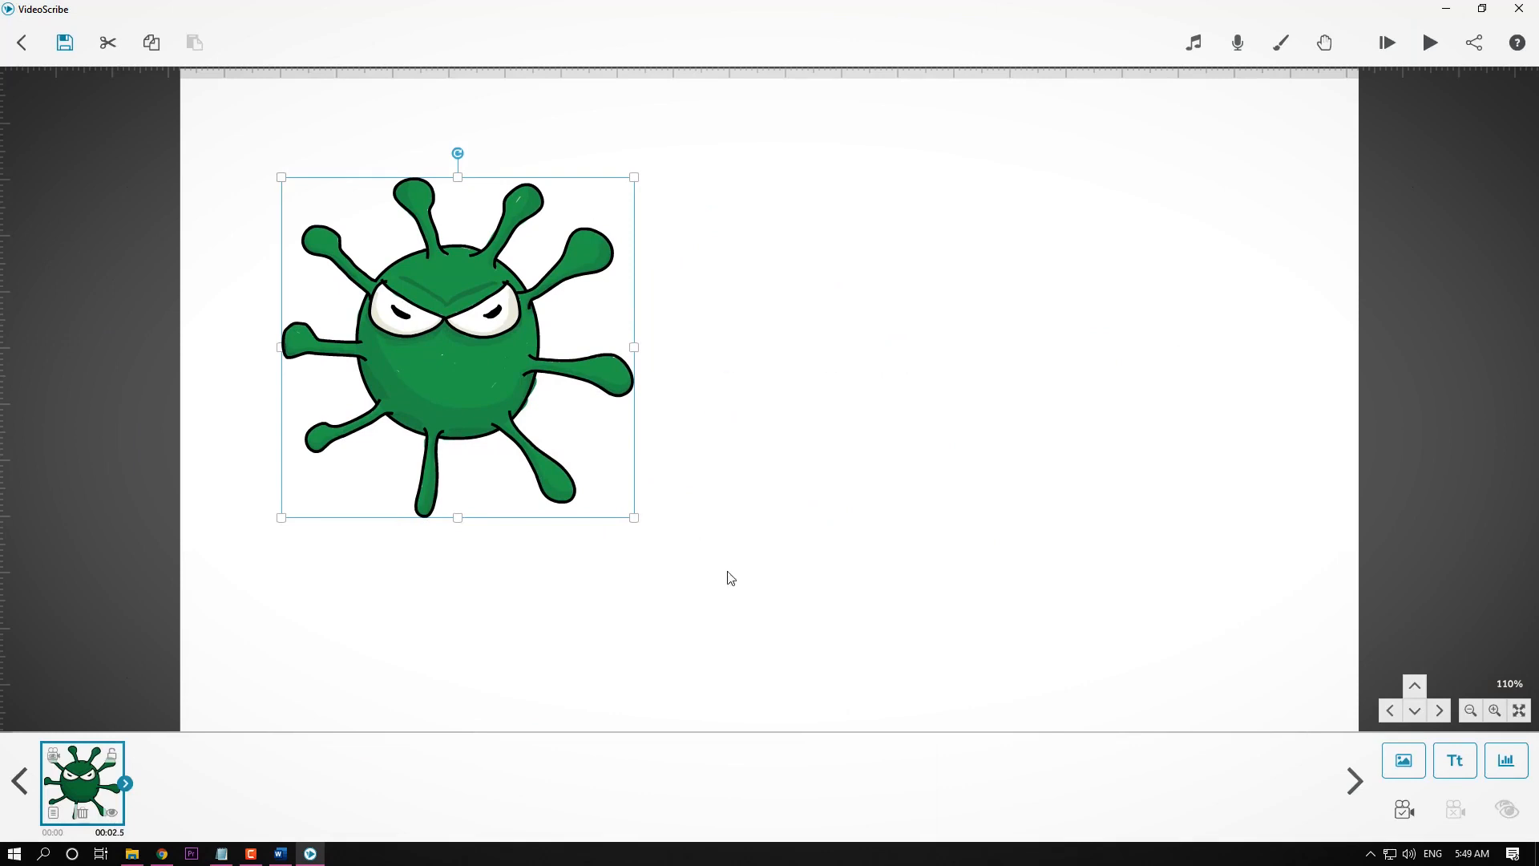
left_click(825, 480)
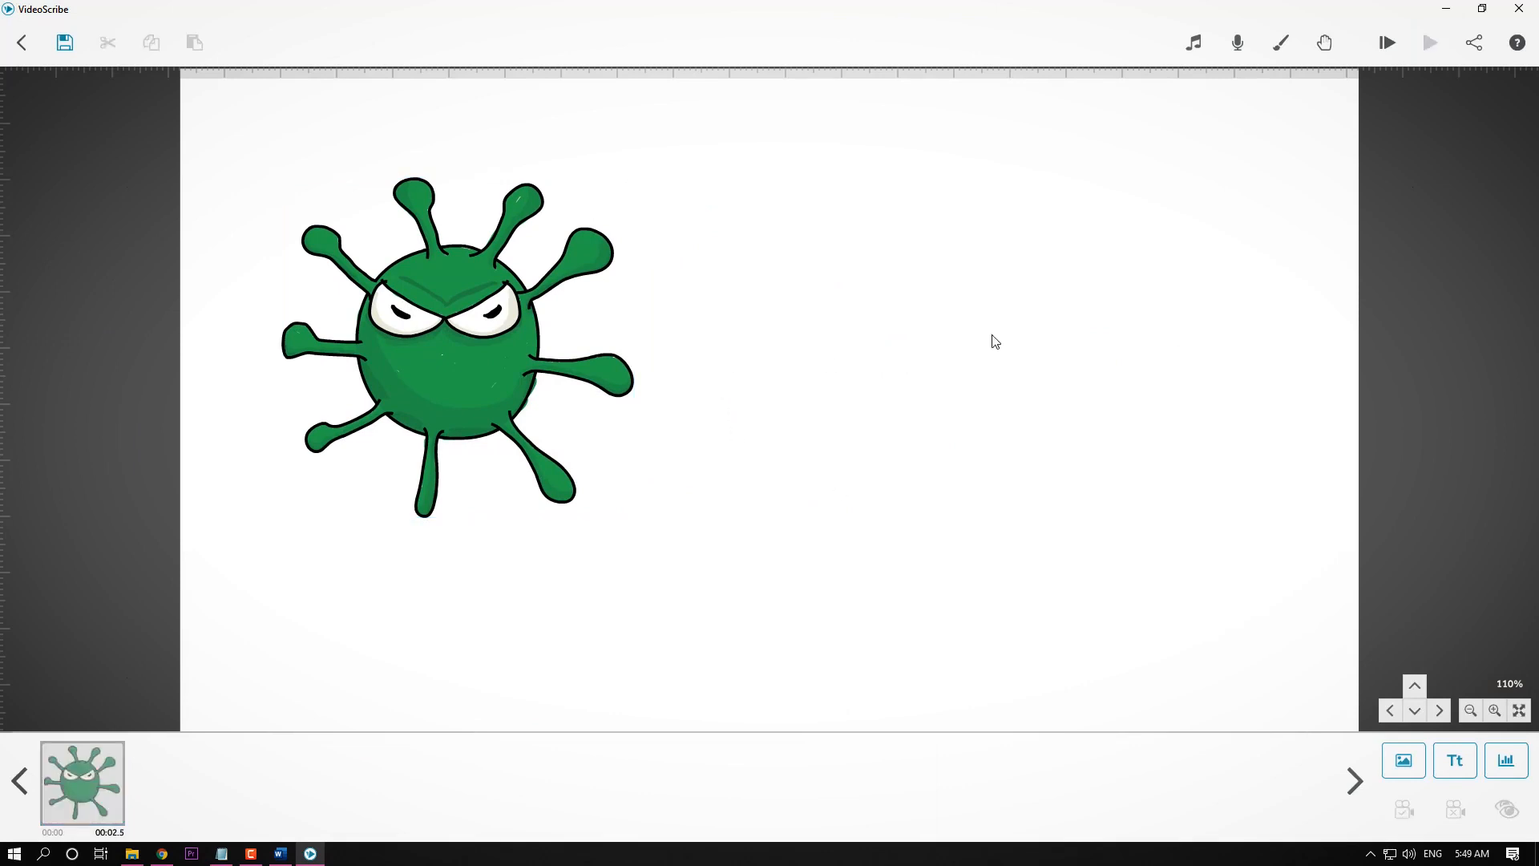
Start a new chart with the label "KASUS COVID-19 DI INDONESIA" and the data values 100,200,300,400.
left_click(1504, 762)
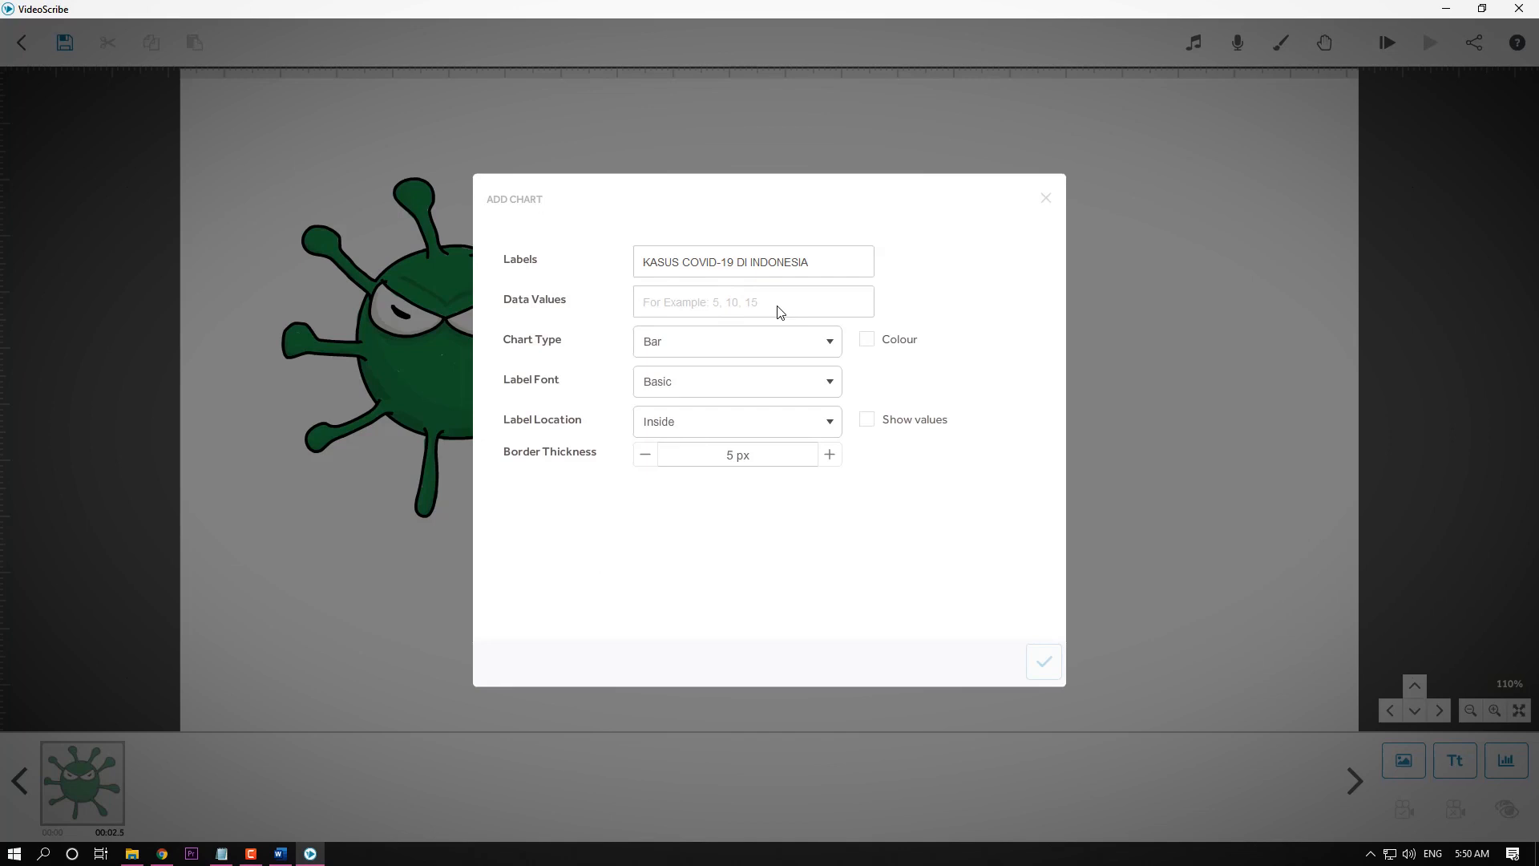
type("10")
key("BackSpace")
key("BackSpace")
type("1")
Set the chart type to Line and insert the chart on the canvas beside the virus image.
left_click(712, 350)
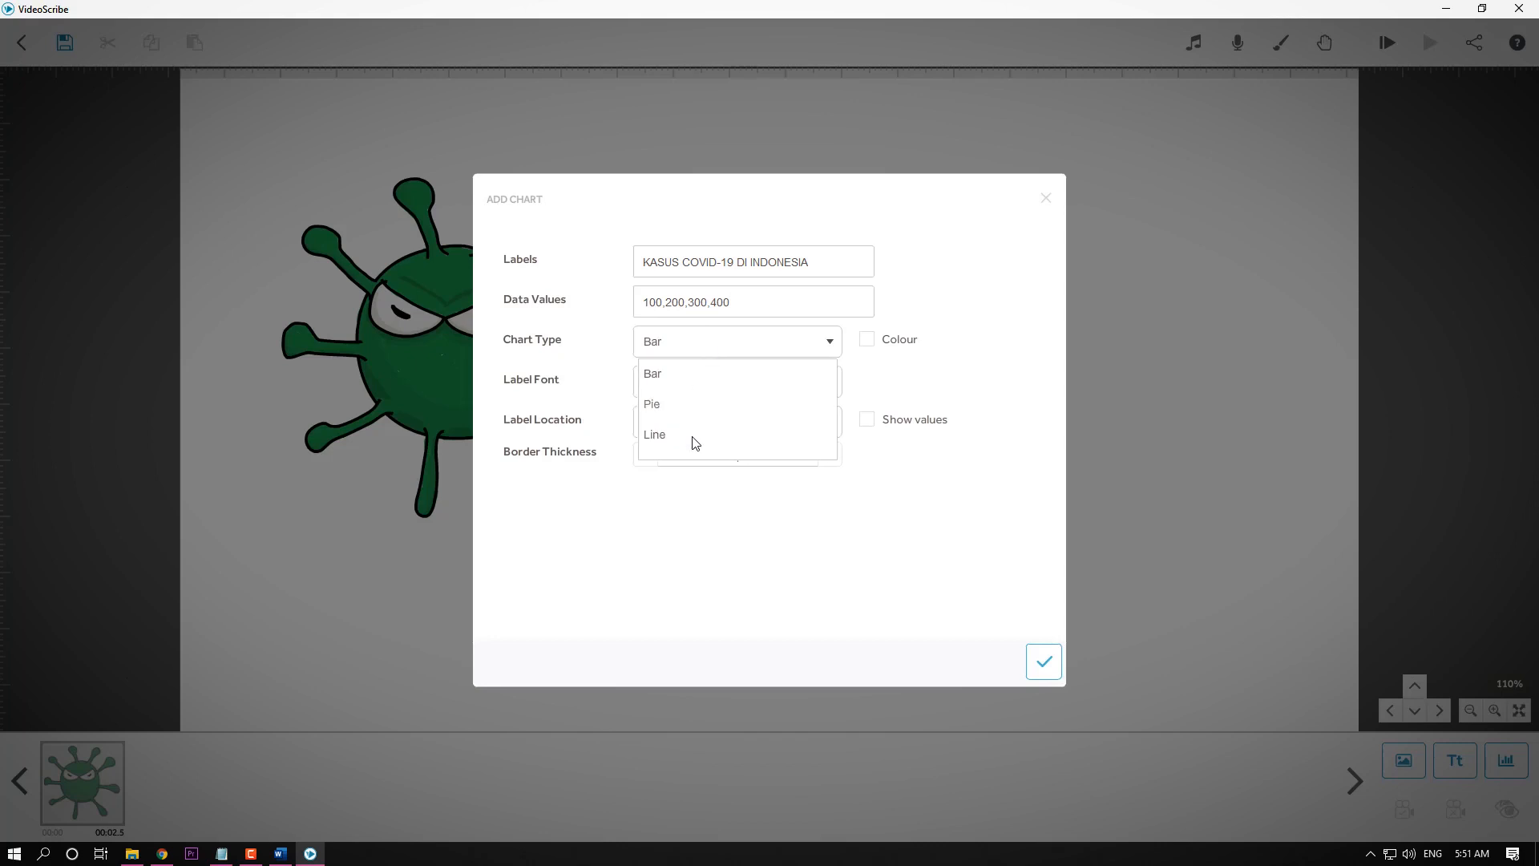
left_click(944, 327)
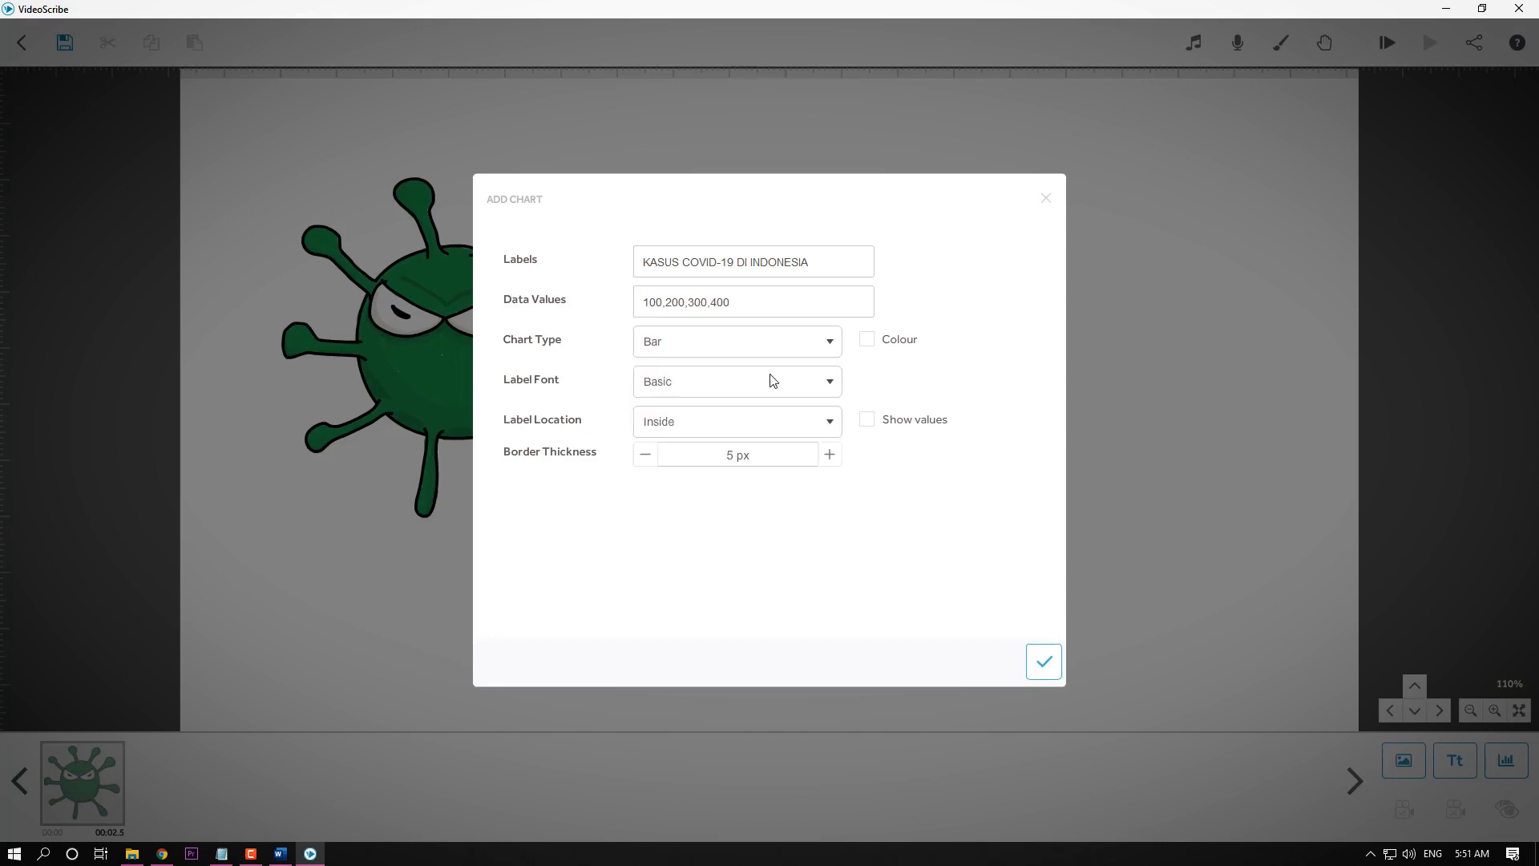
left_click(783, 350)
left_click(746, 437)
left_click(753, 455)
left_click(828, 358)
left_click(1043, 665)
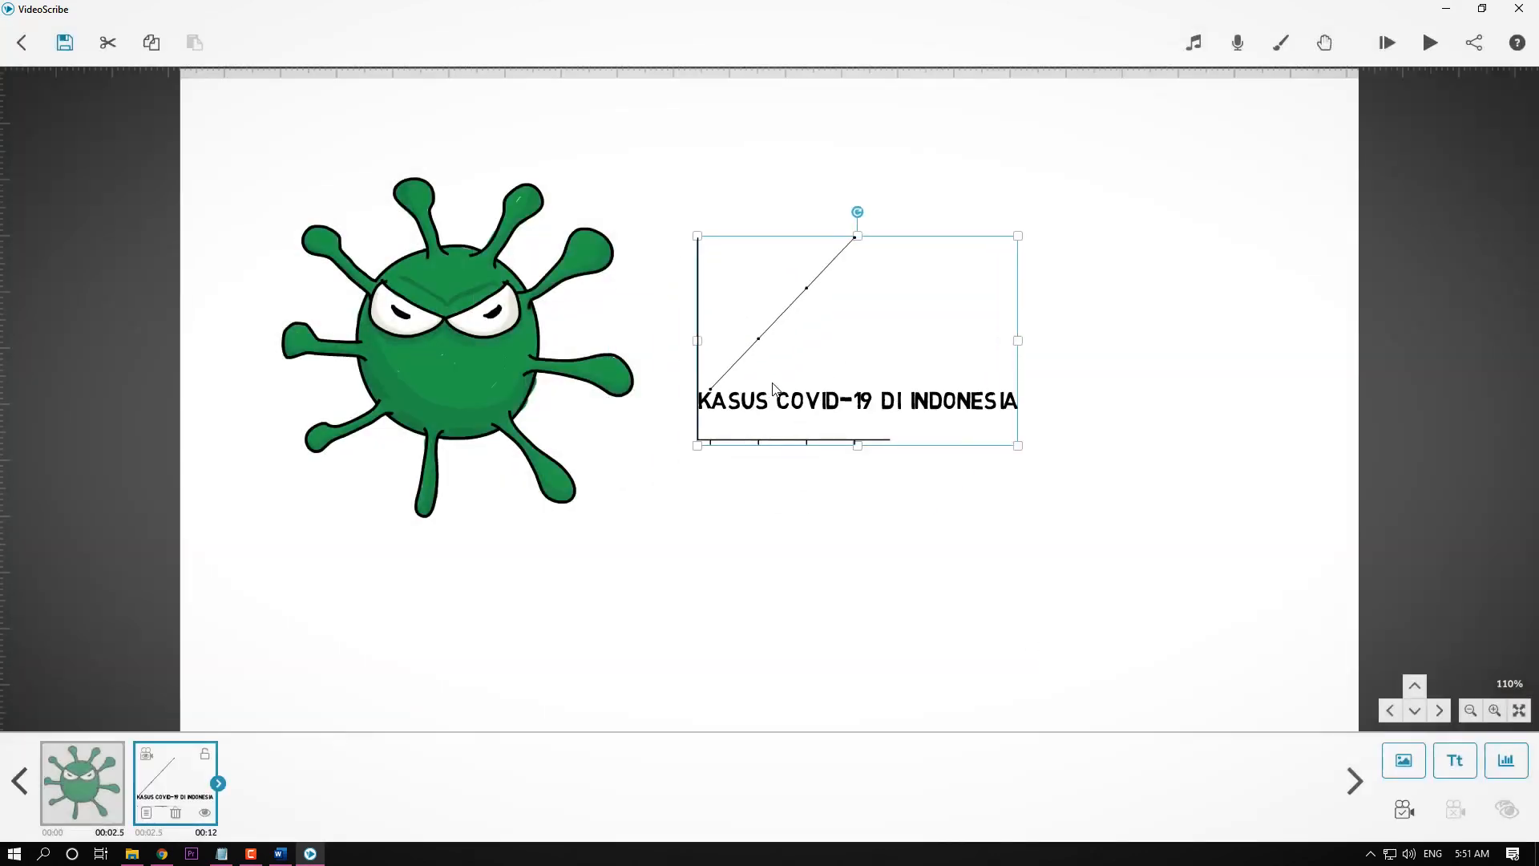
left_click(1134, 413)
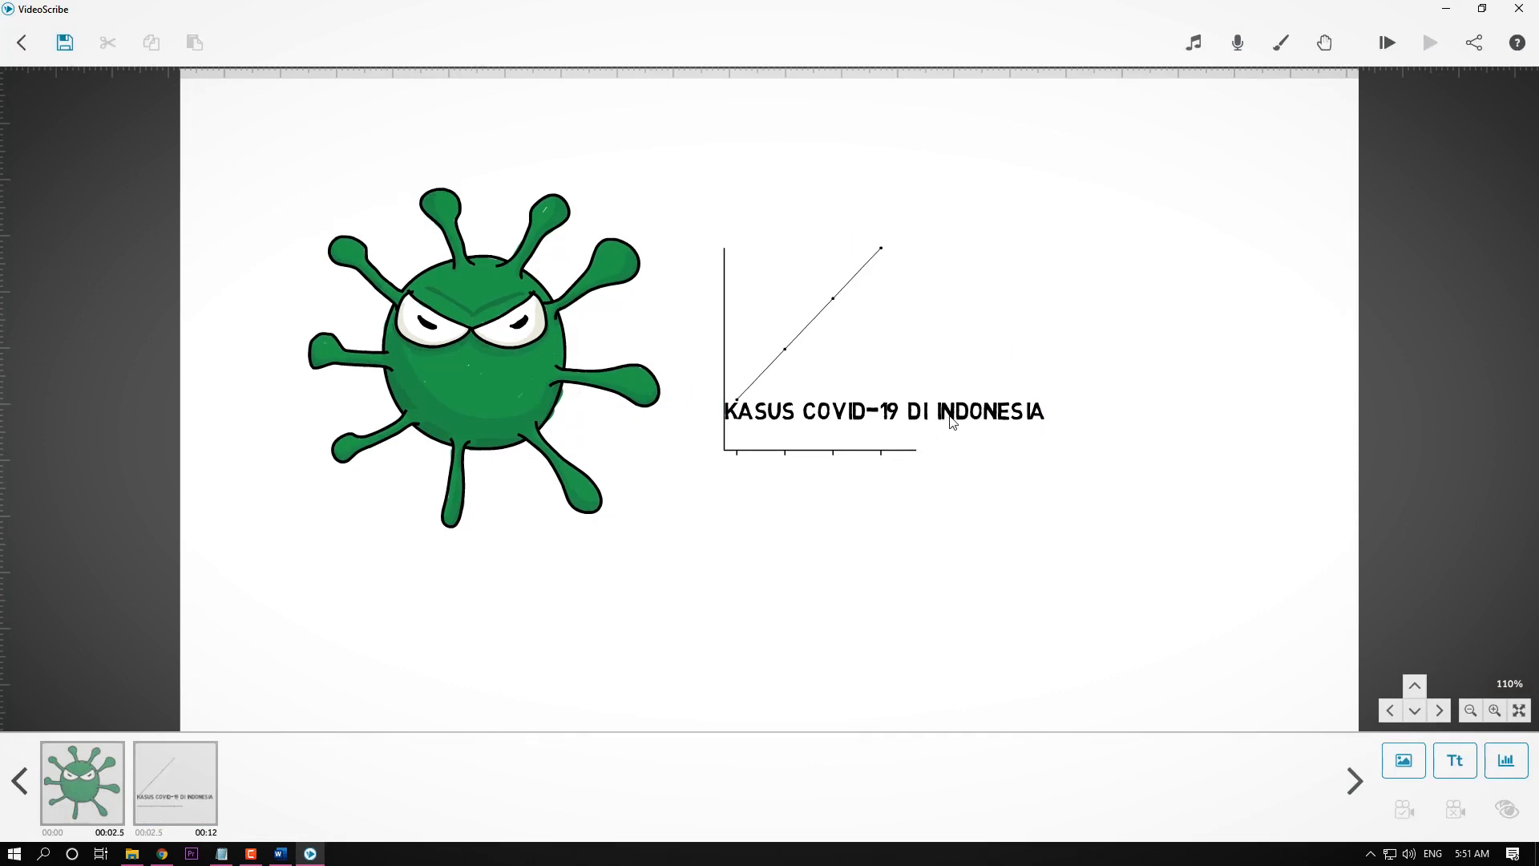
left_click_drag(949, 416, 916, 415)
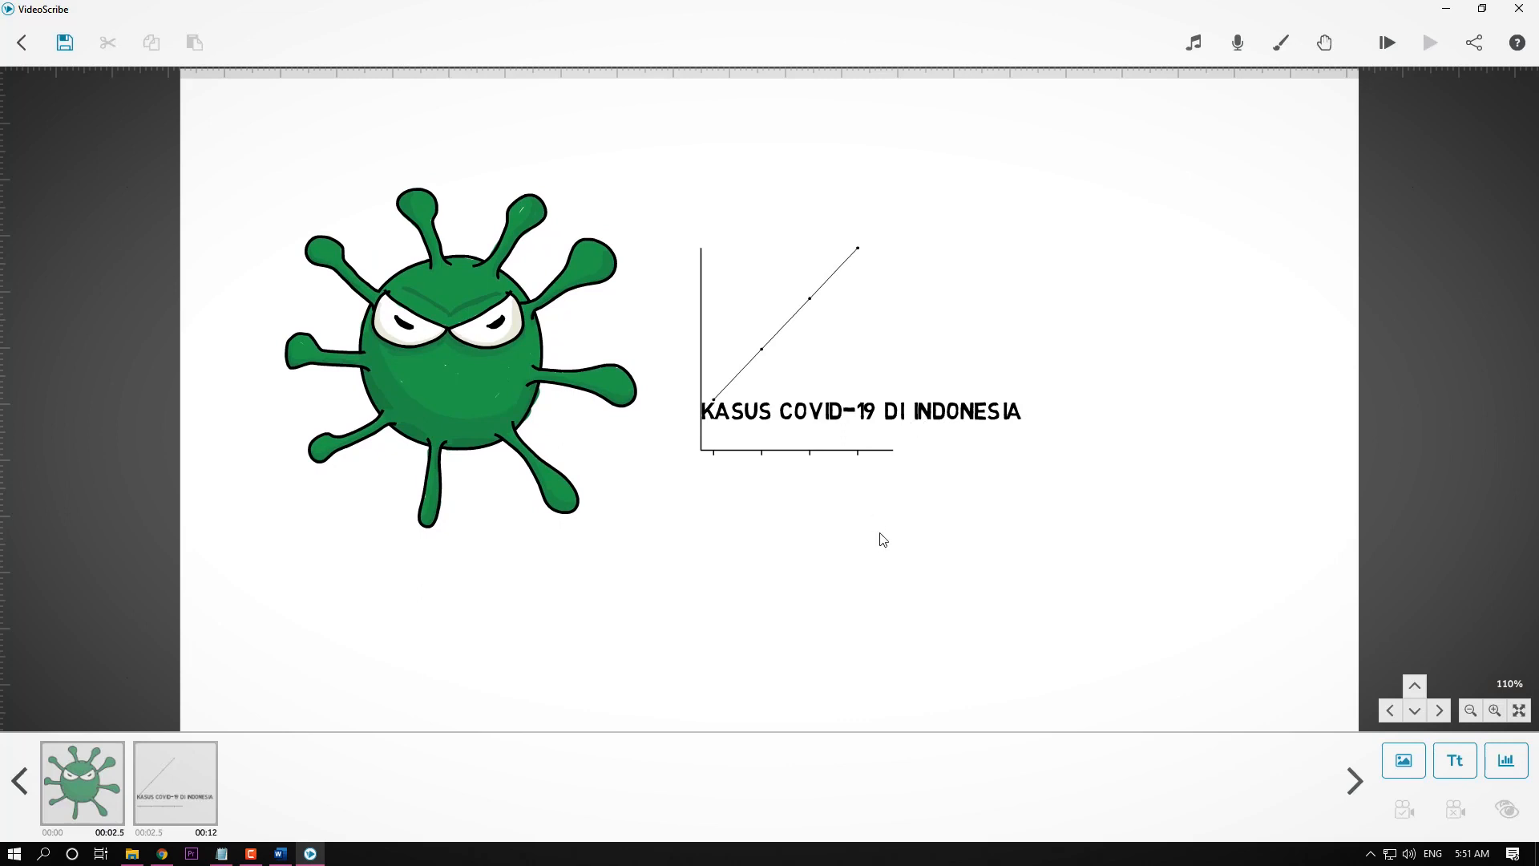
Move the line chart farther away from the virus image on the canvas.
mouse_move(934, 523)
left_mouse_down()
mouse_move(1003, 524)
mouse_move(924, 522)
left_mouse_up()
left_click_drag(633, 540, 698, 542)
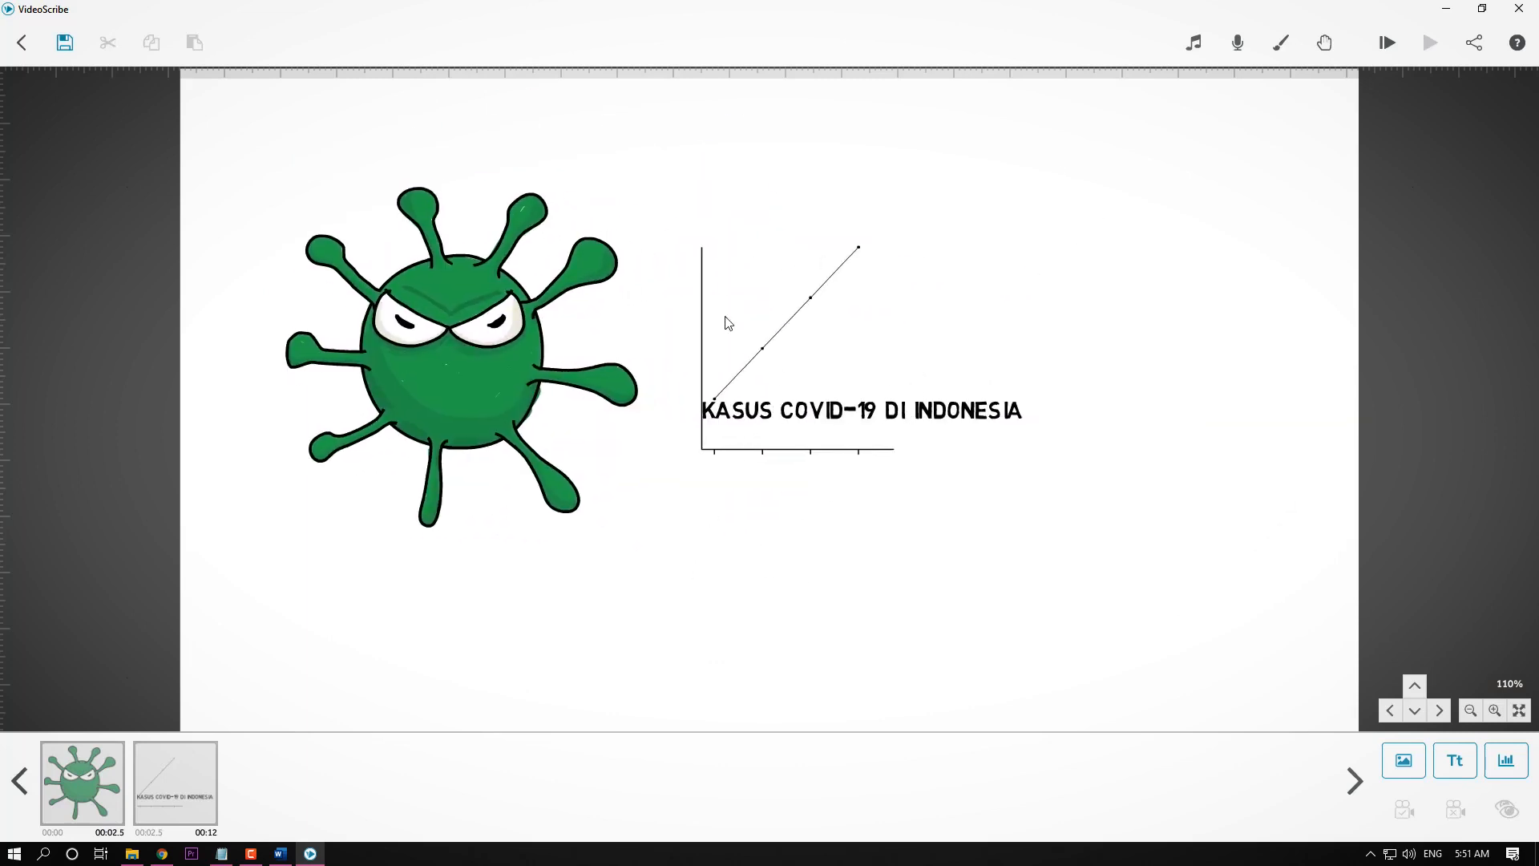
left_click_drag(847, 417, 902, 433)
left_click(919, 593)
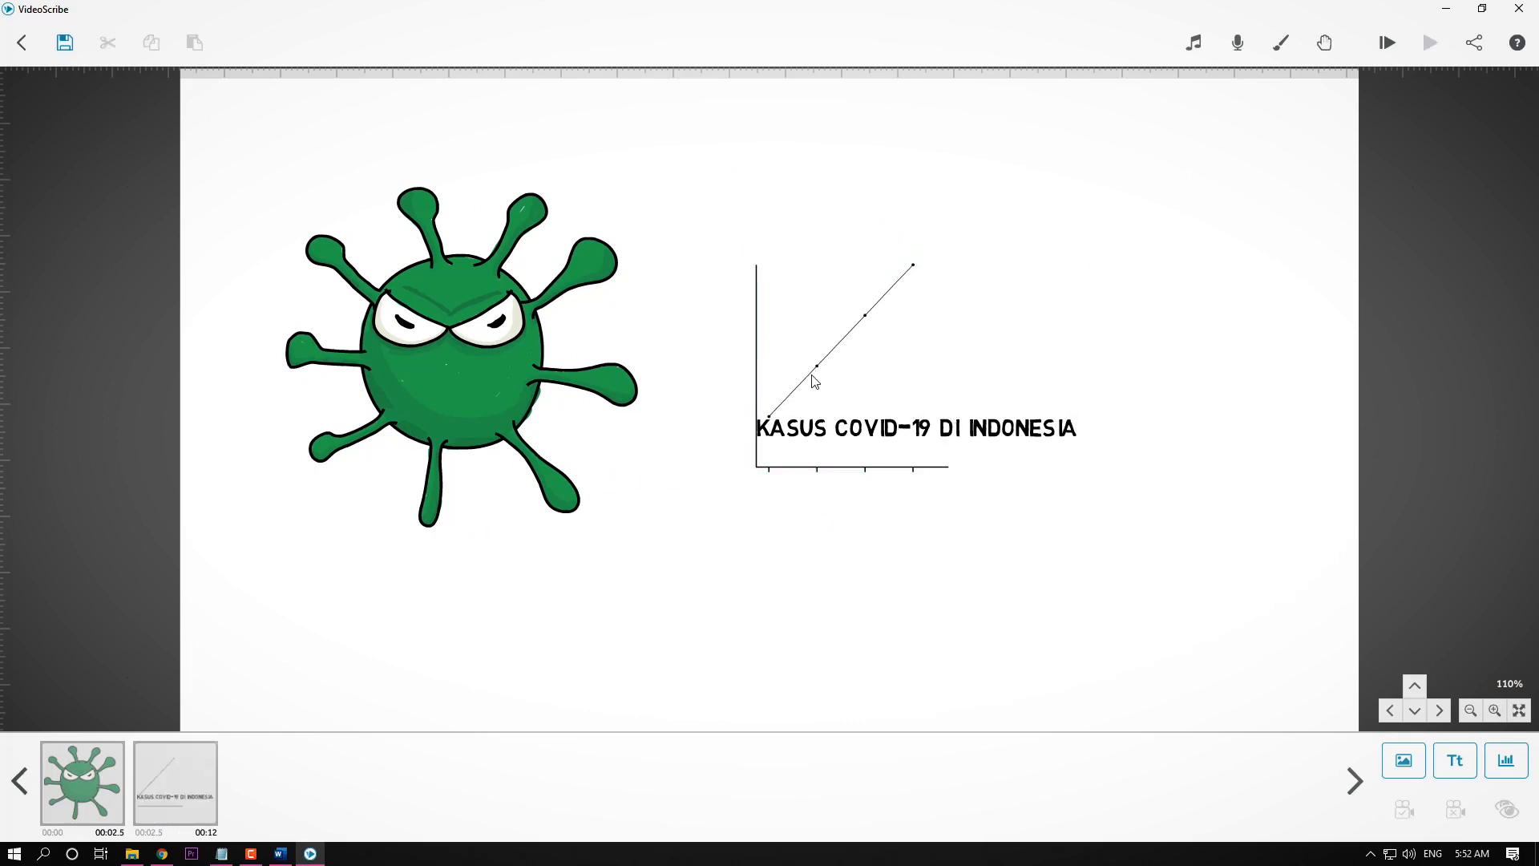
Set the chart's border thickness to 10 px and turn on its value display and colour.
double_click(857, 441)
key("Escape")
double_click(961, 440)
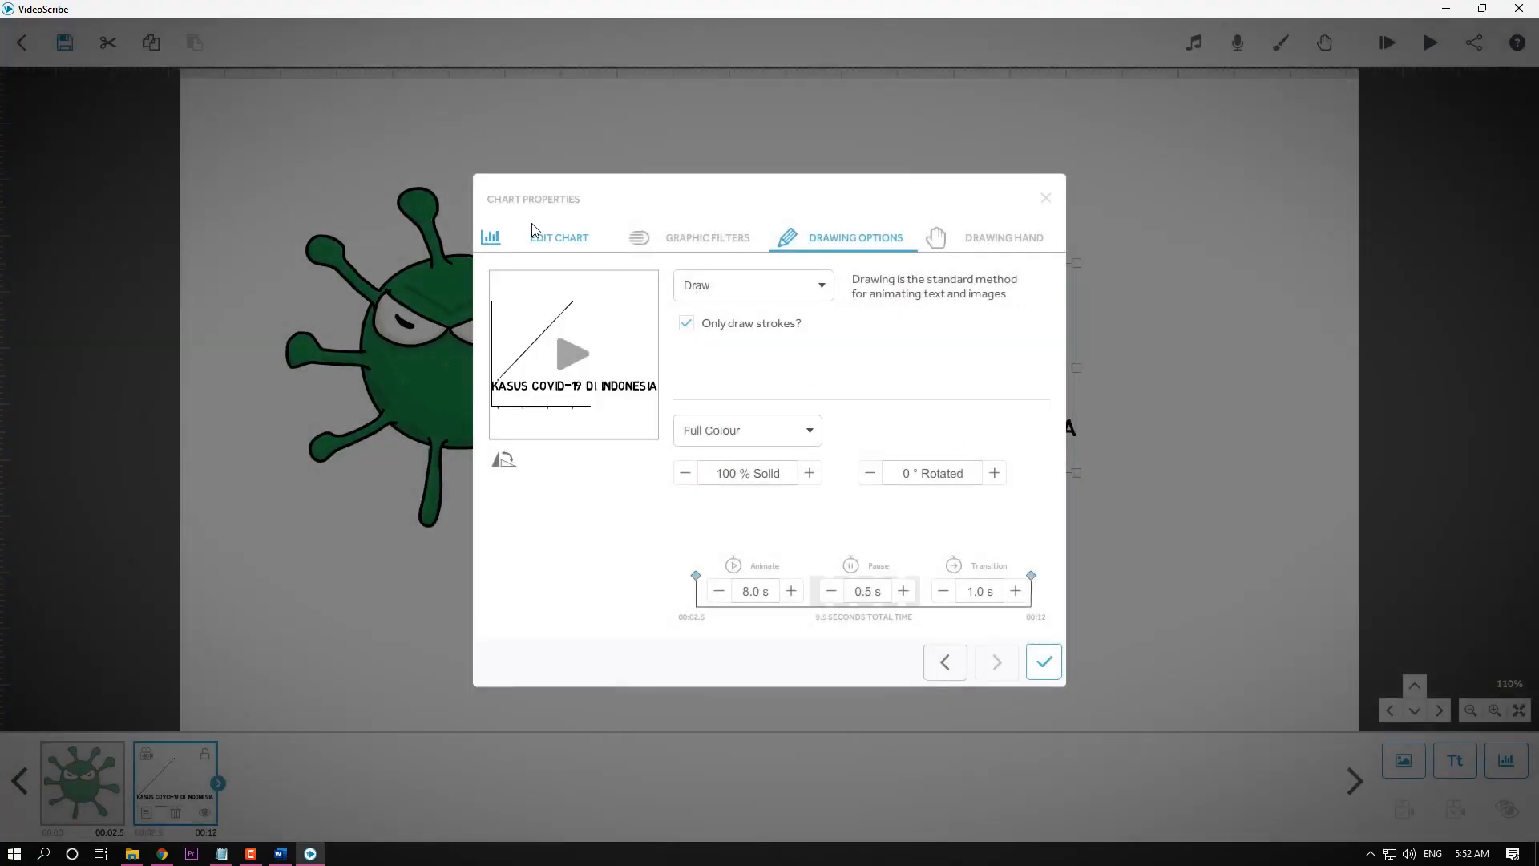
left_click(592, 239)
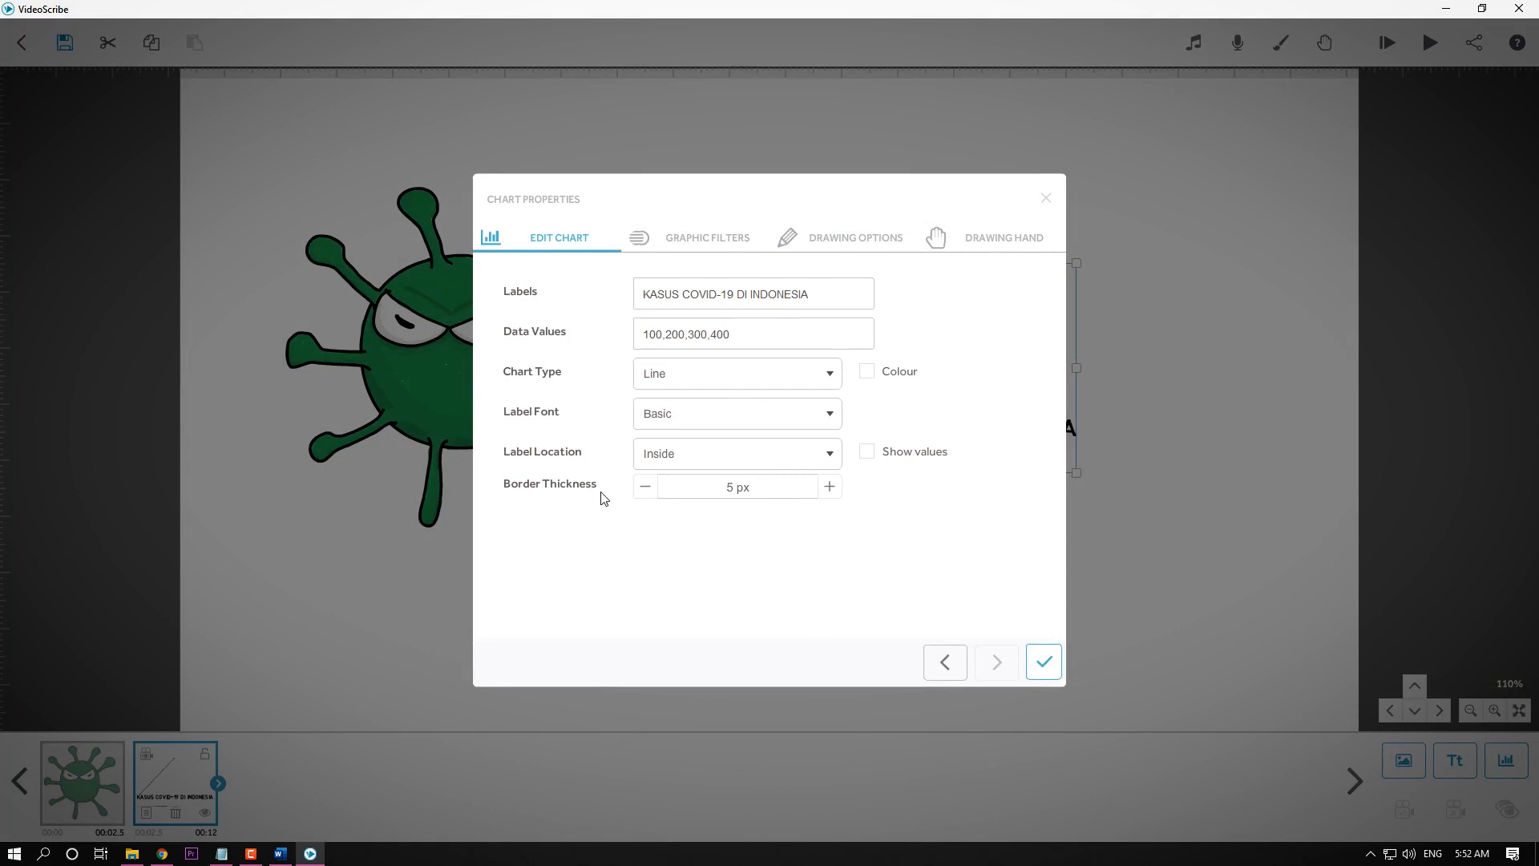
left_click(798, 490)
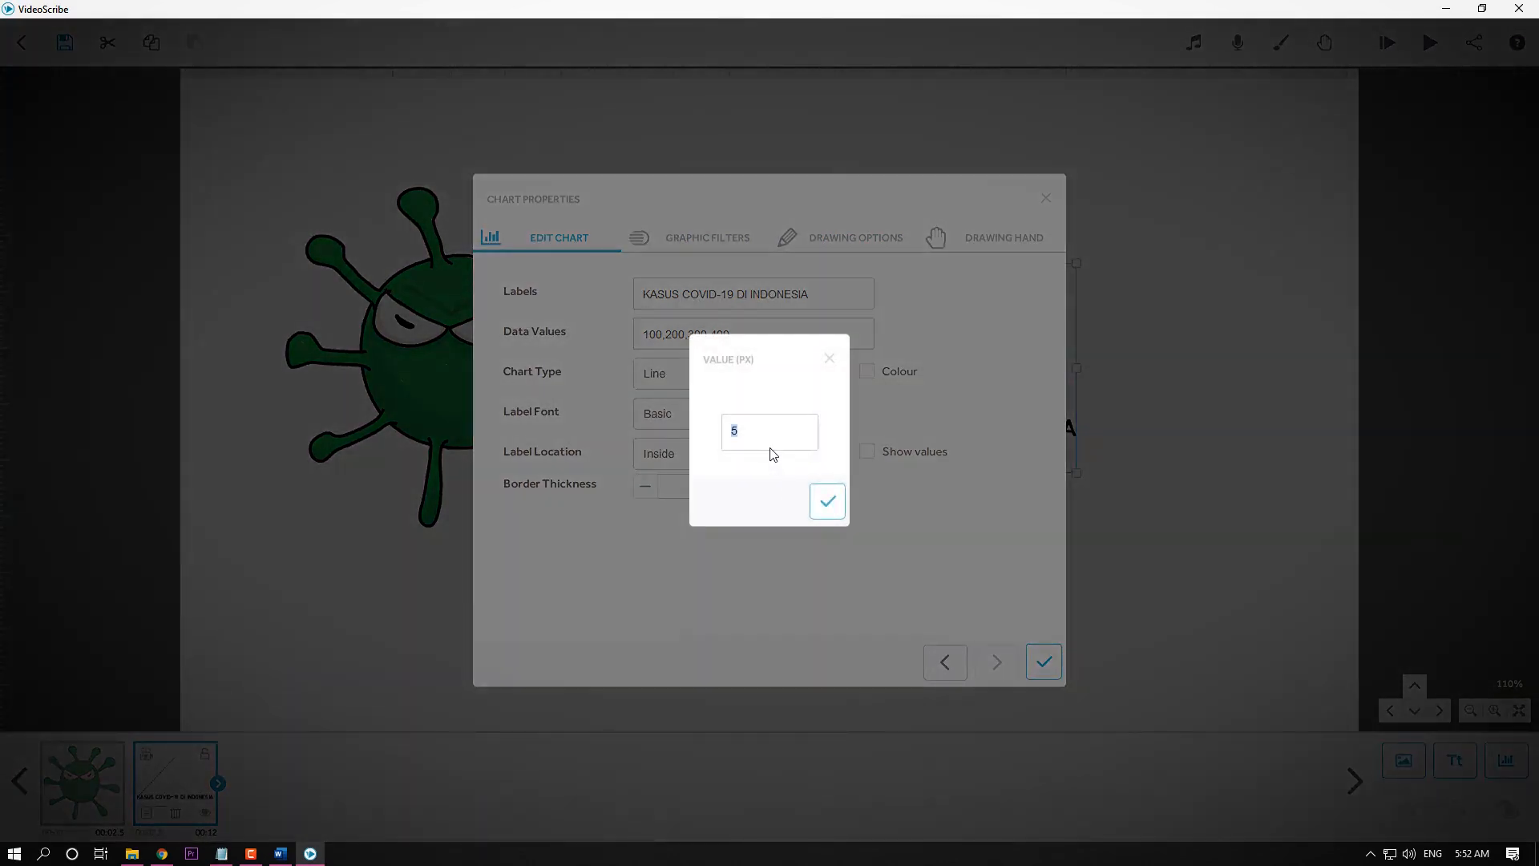
left_click(826, 501)
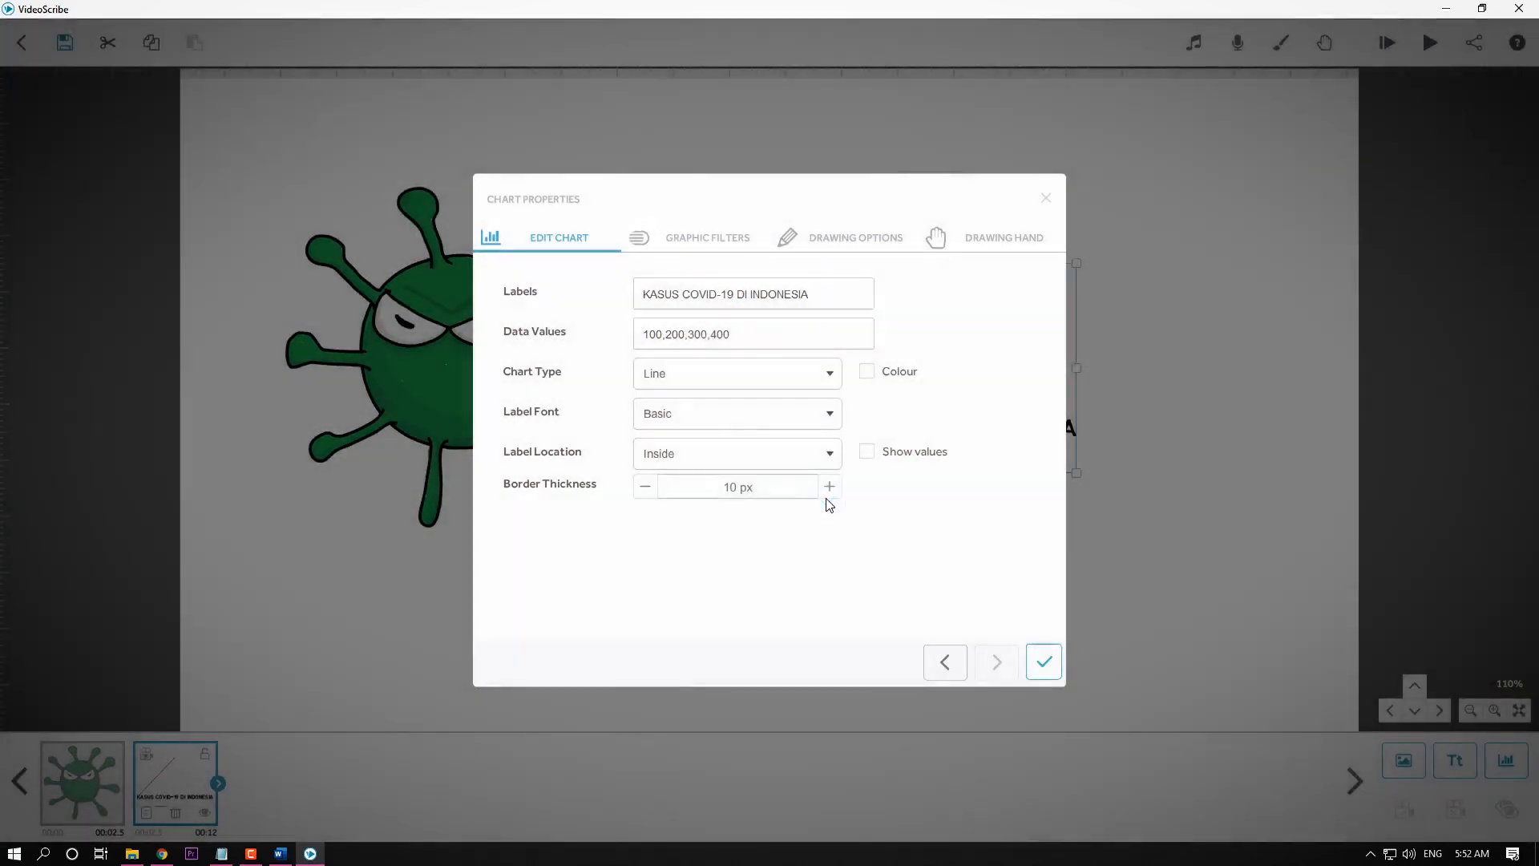
left_click(869, 455)
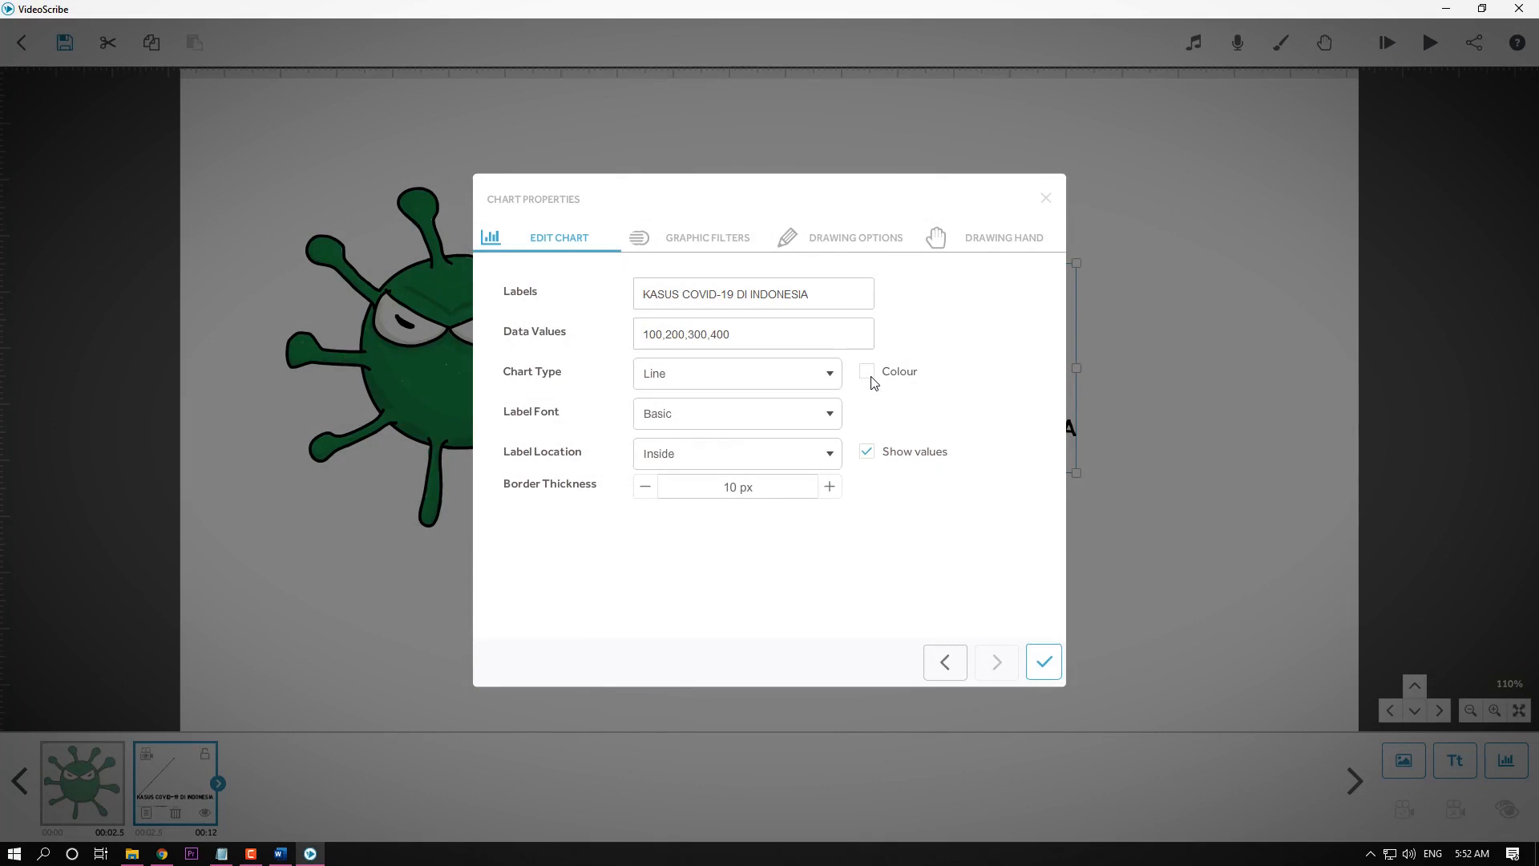
left_click(1046, 660)
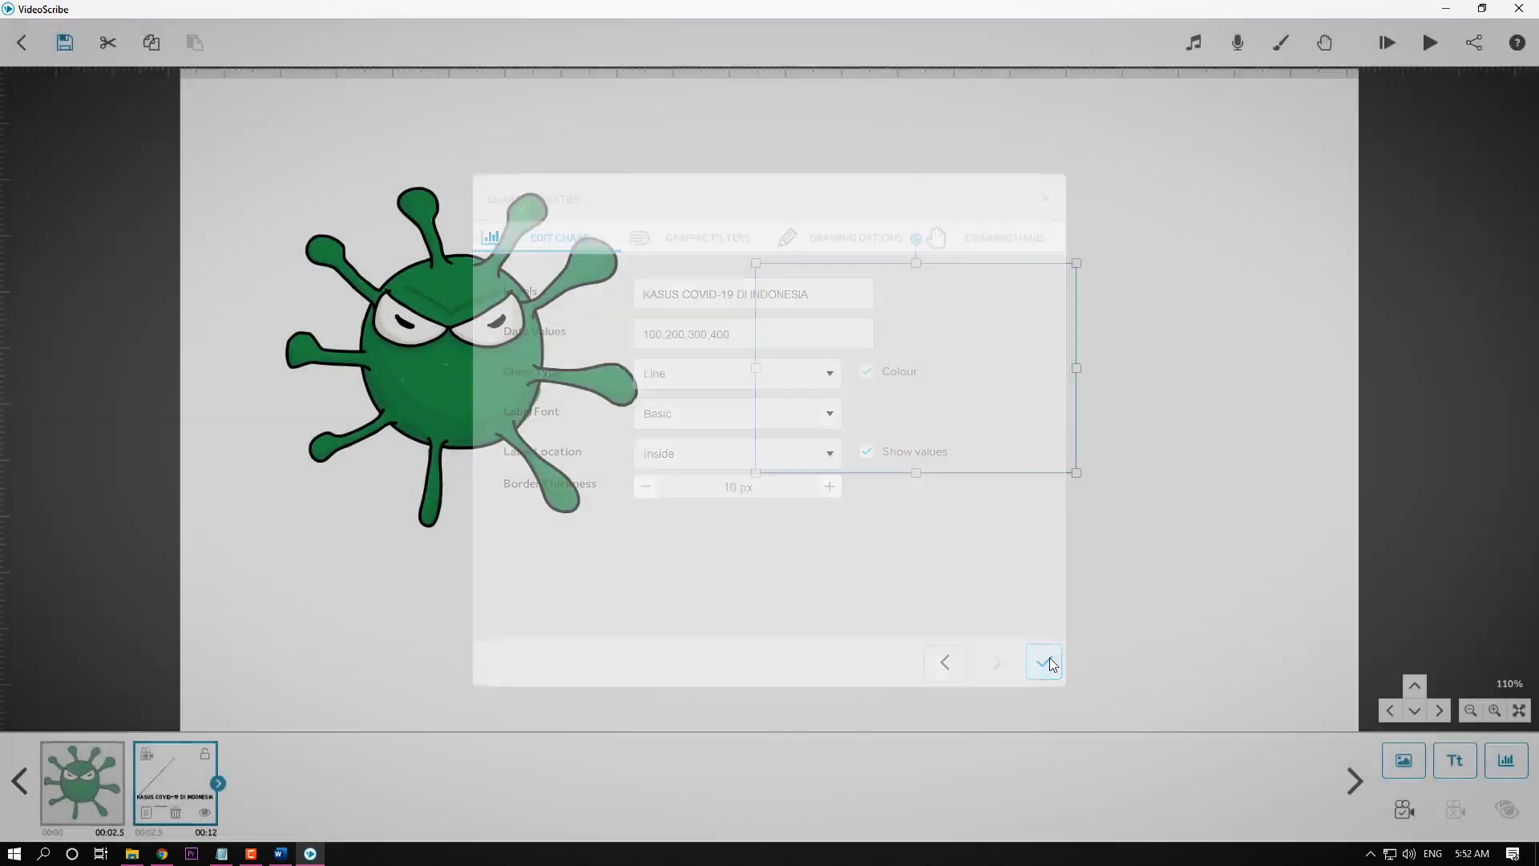
left_click(1147, 524)
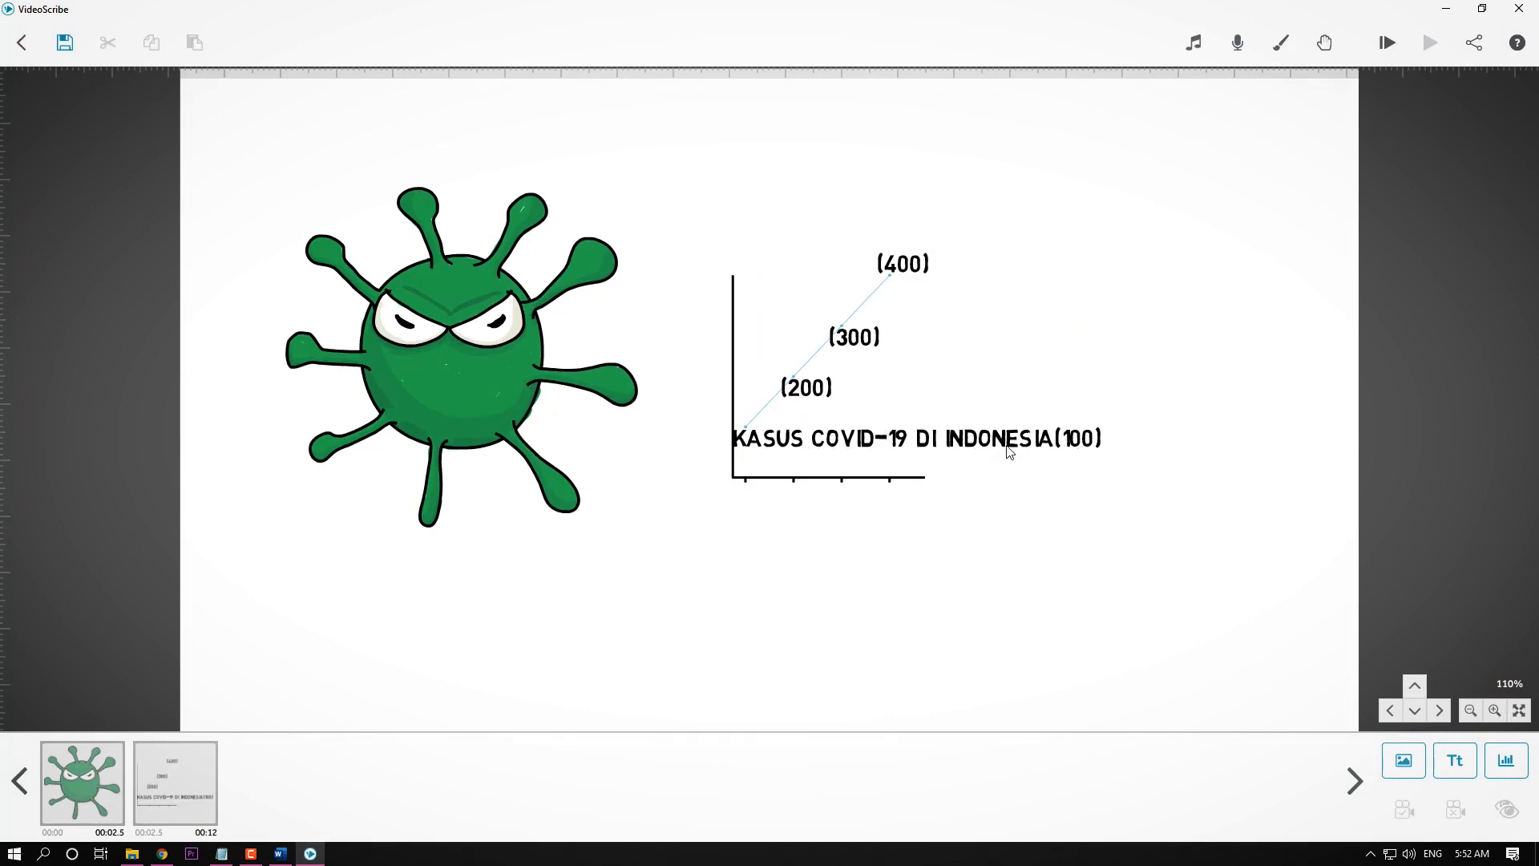
Clear the chart's label text and move the chart slightly closer to the virus image.
double_click(813, 443)
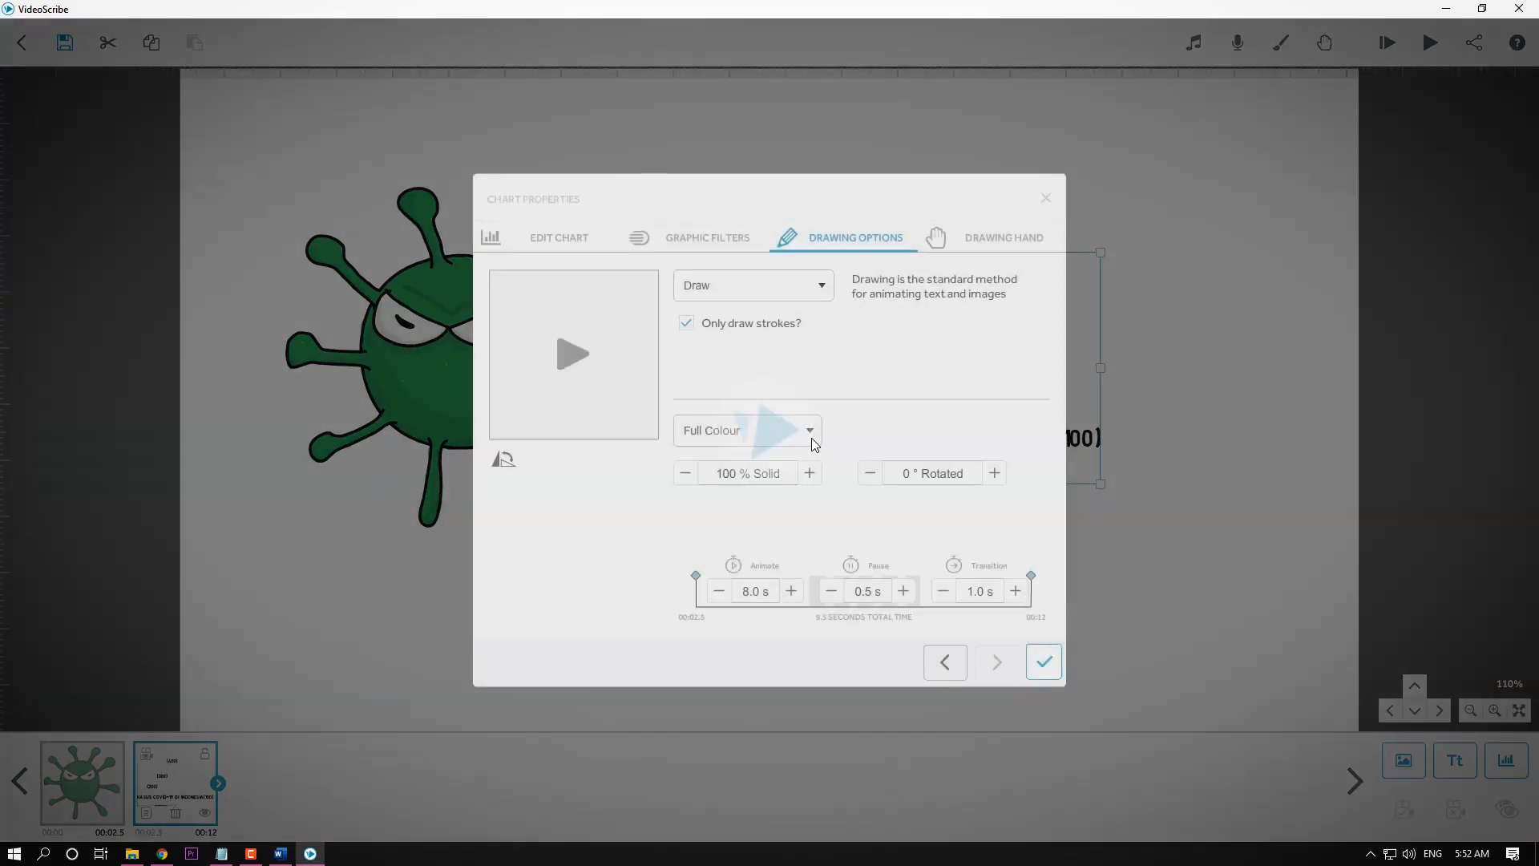
left_click(529, 239)
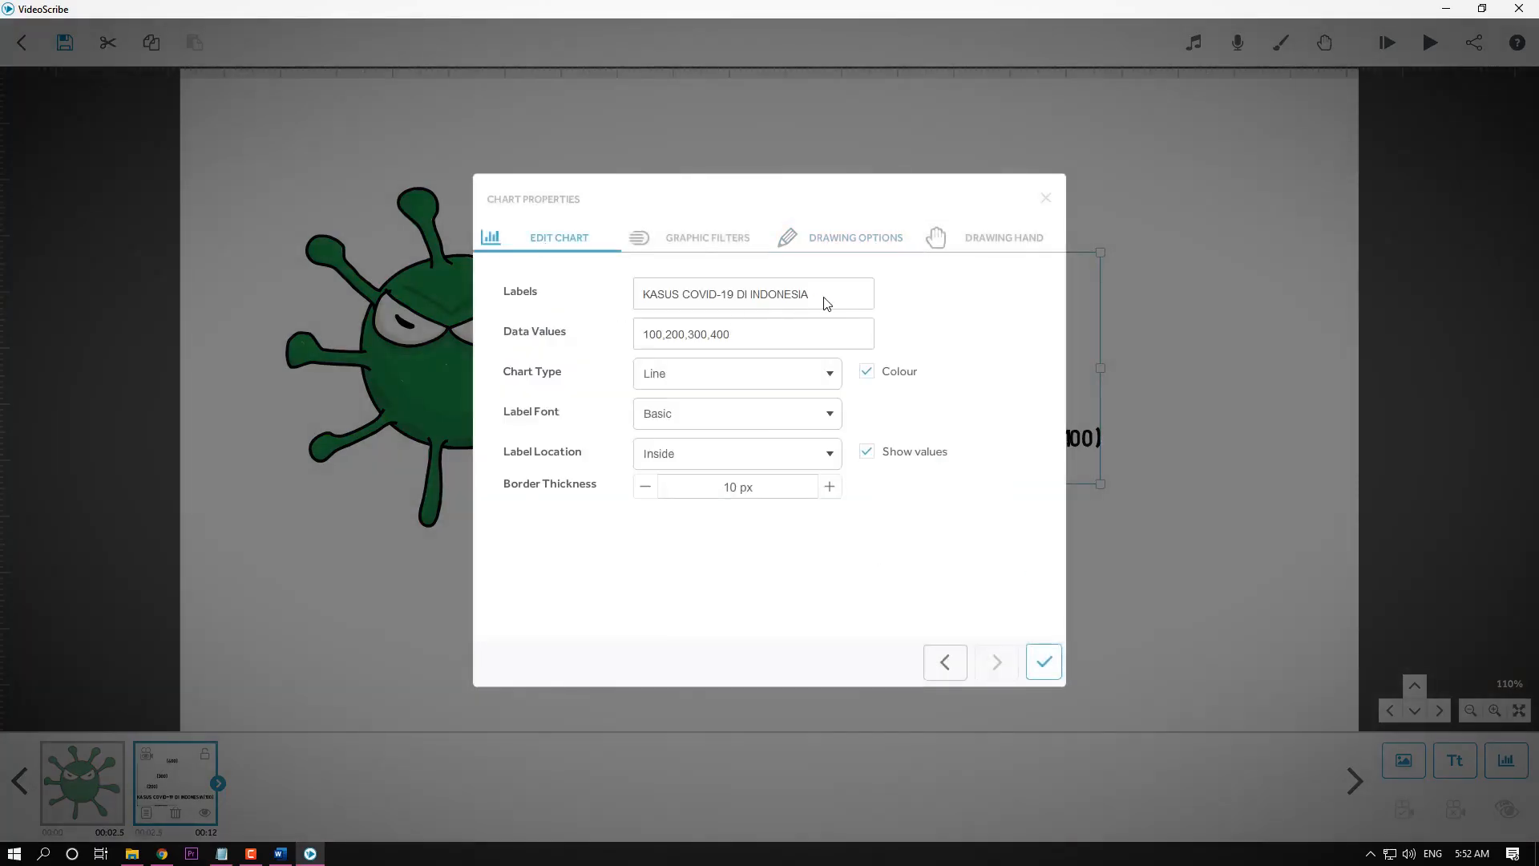
left_click_drag(811, 296, 595, 302)
key("BackSpace")
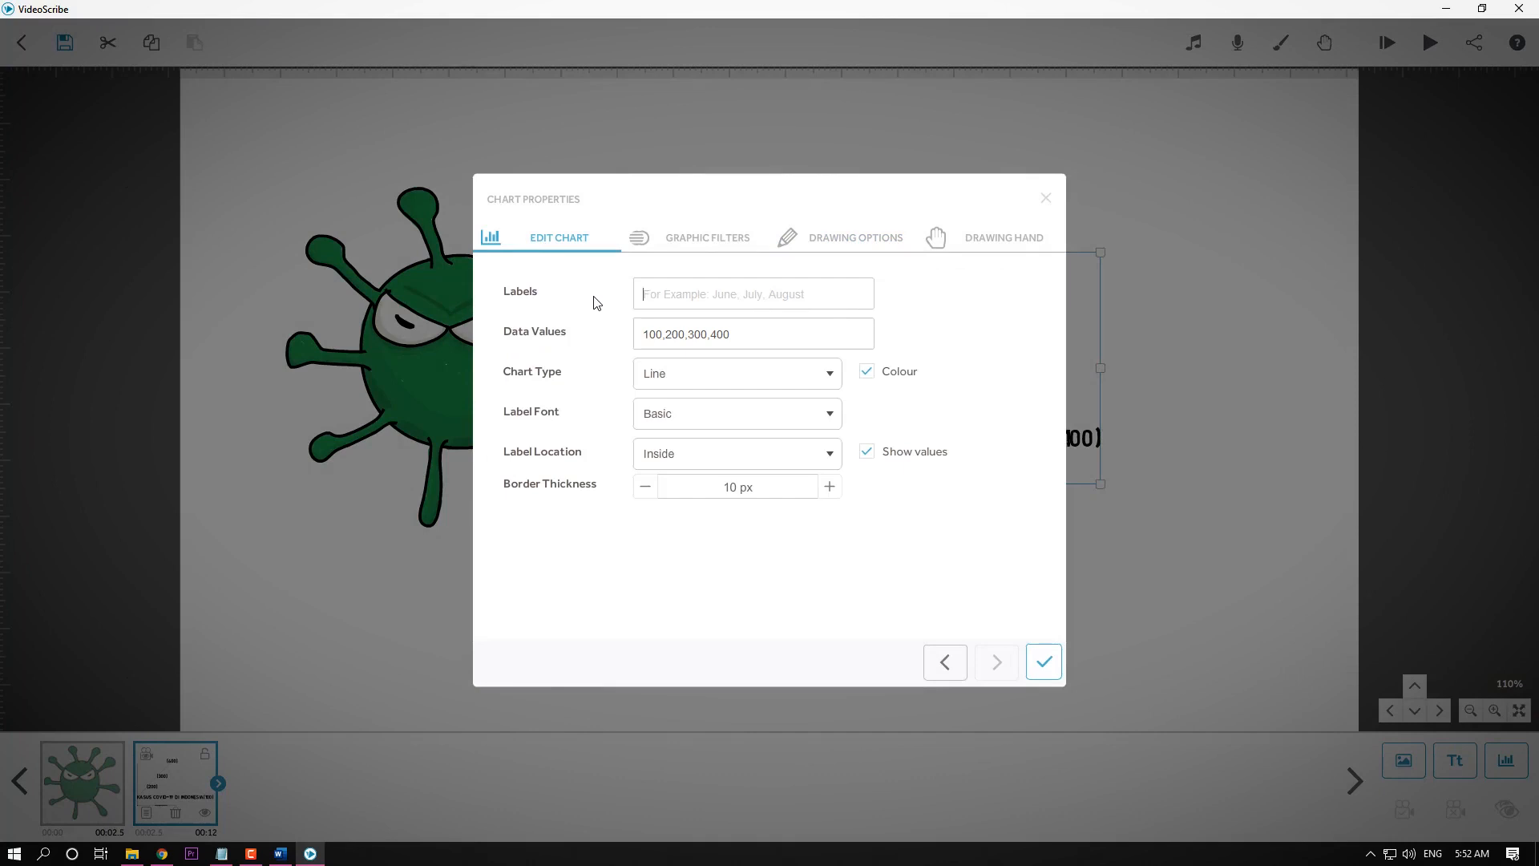
left_click(1058, 655)
left_click(948, 440)
left_click(946, 437)
left_click(1041, 476)
left_click_drag(953, 452, 1015, 461)
left_click_drag(975, 401, 941, 402)
Change the chart type to Bar.
double_click(942, 402)
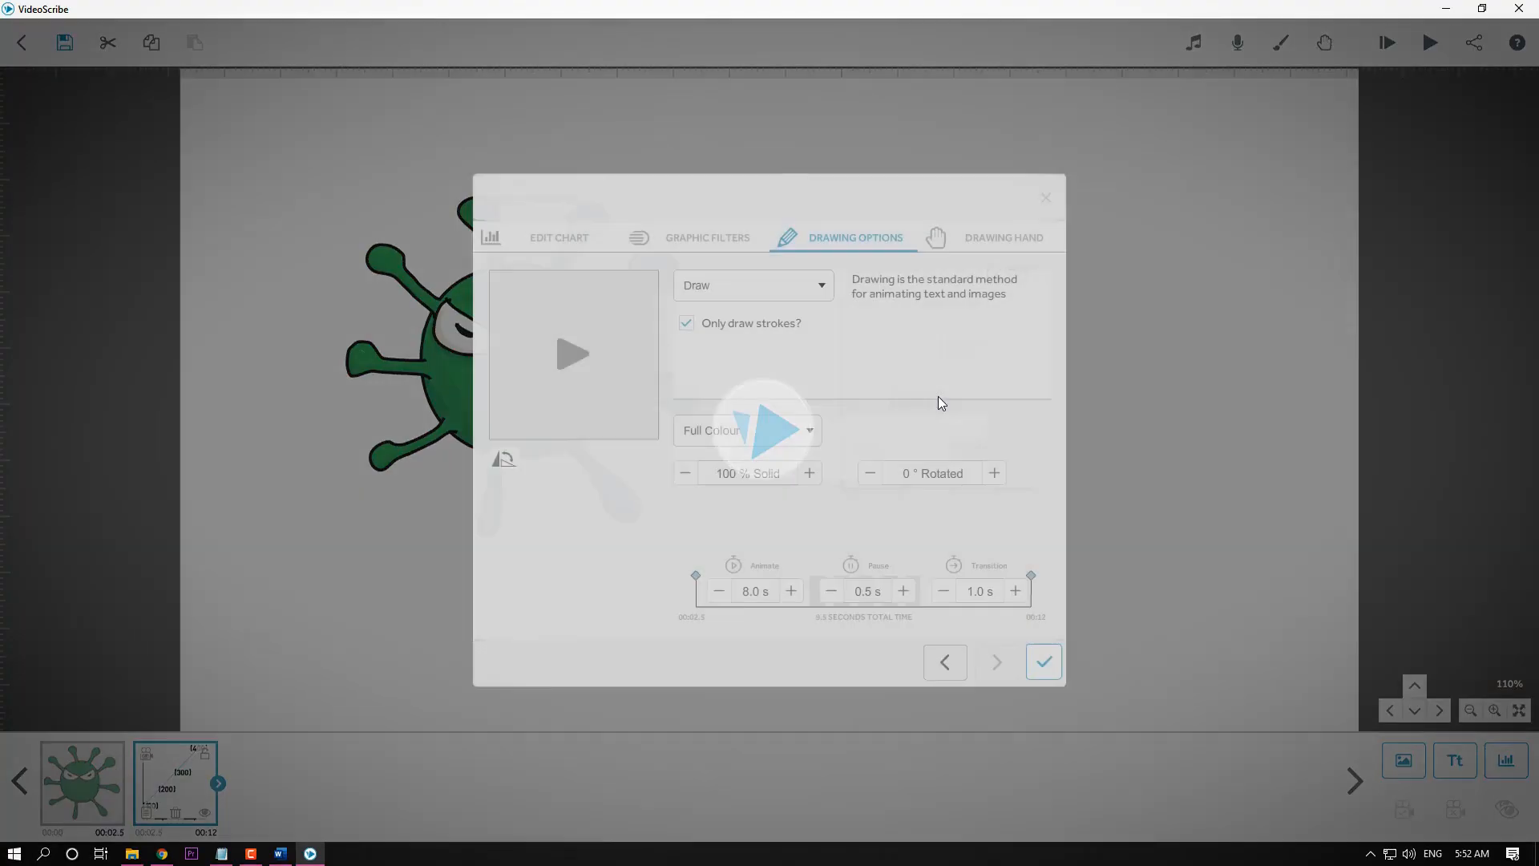
left_click(588, 243)
left_click(796, 379)
left_click(792, 407)
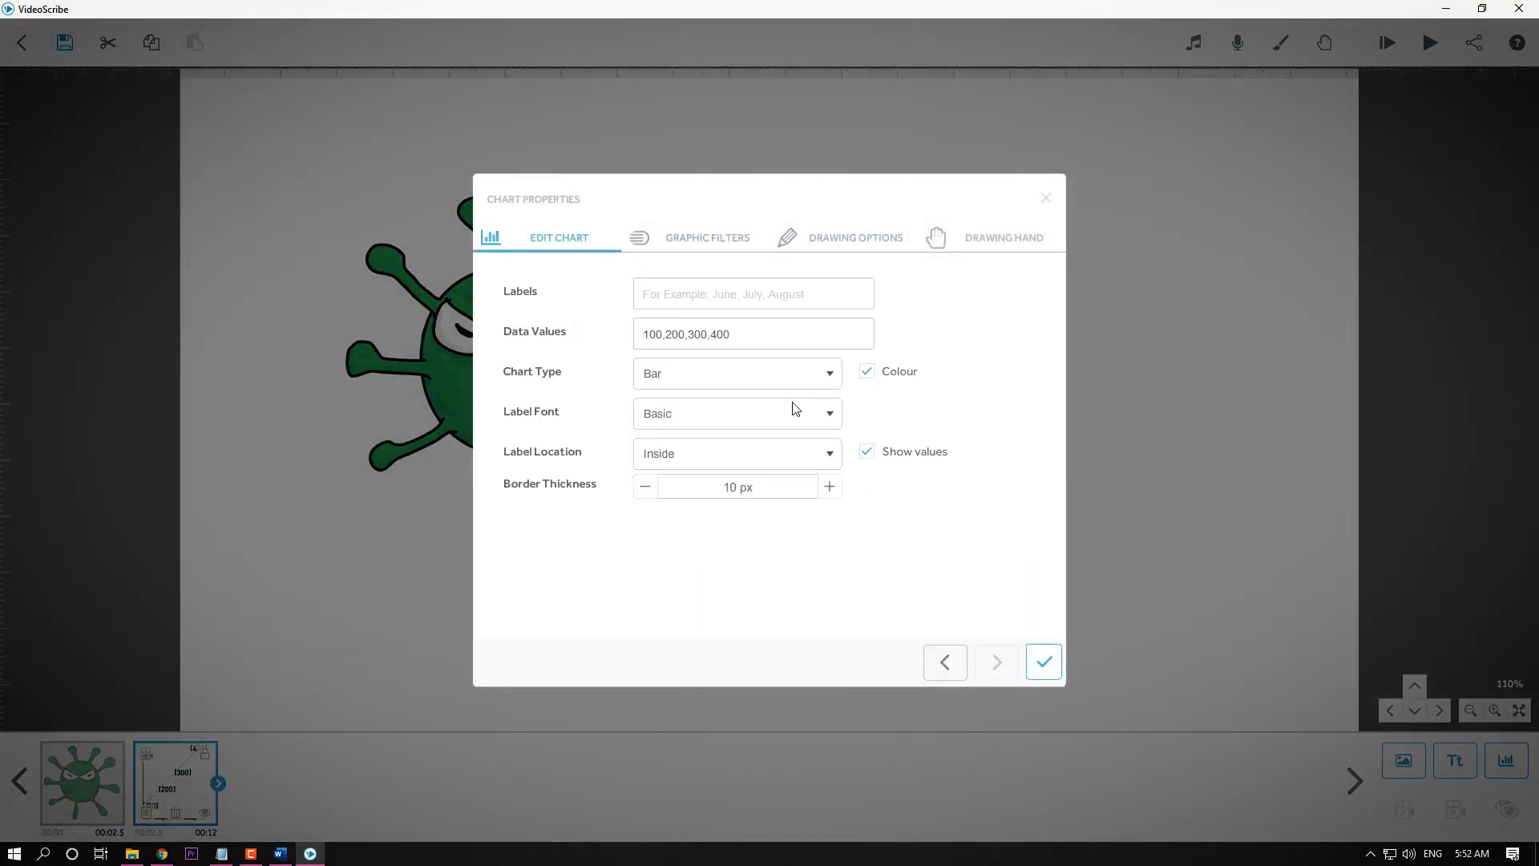
left_click(1043, 661)
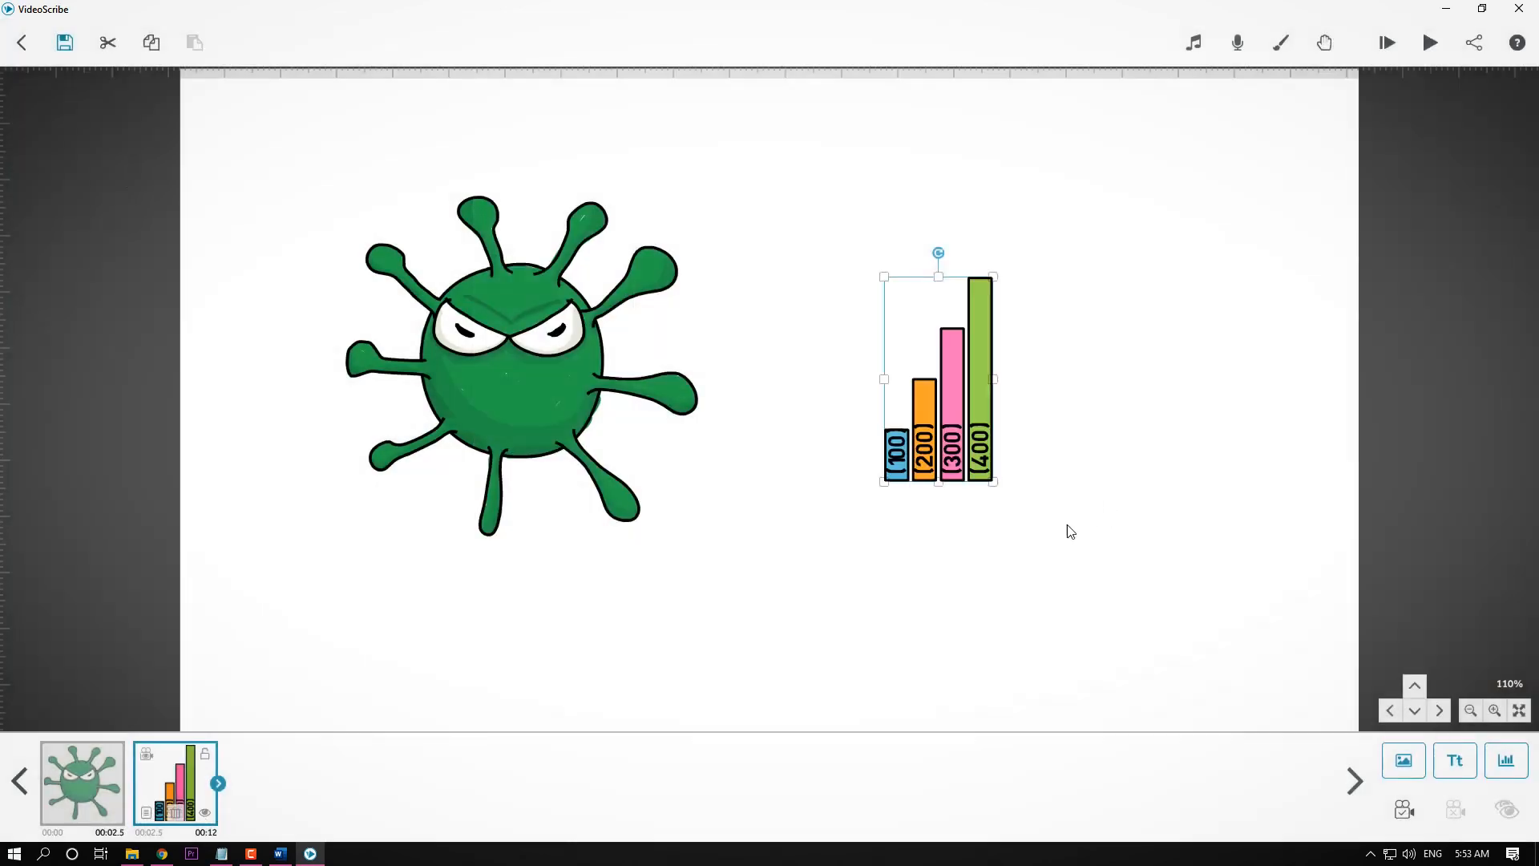
Change the bar chart to a Pie chart and deselect it.
double_click(956, 438)
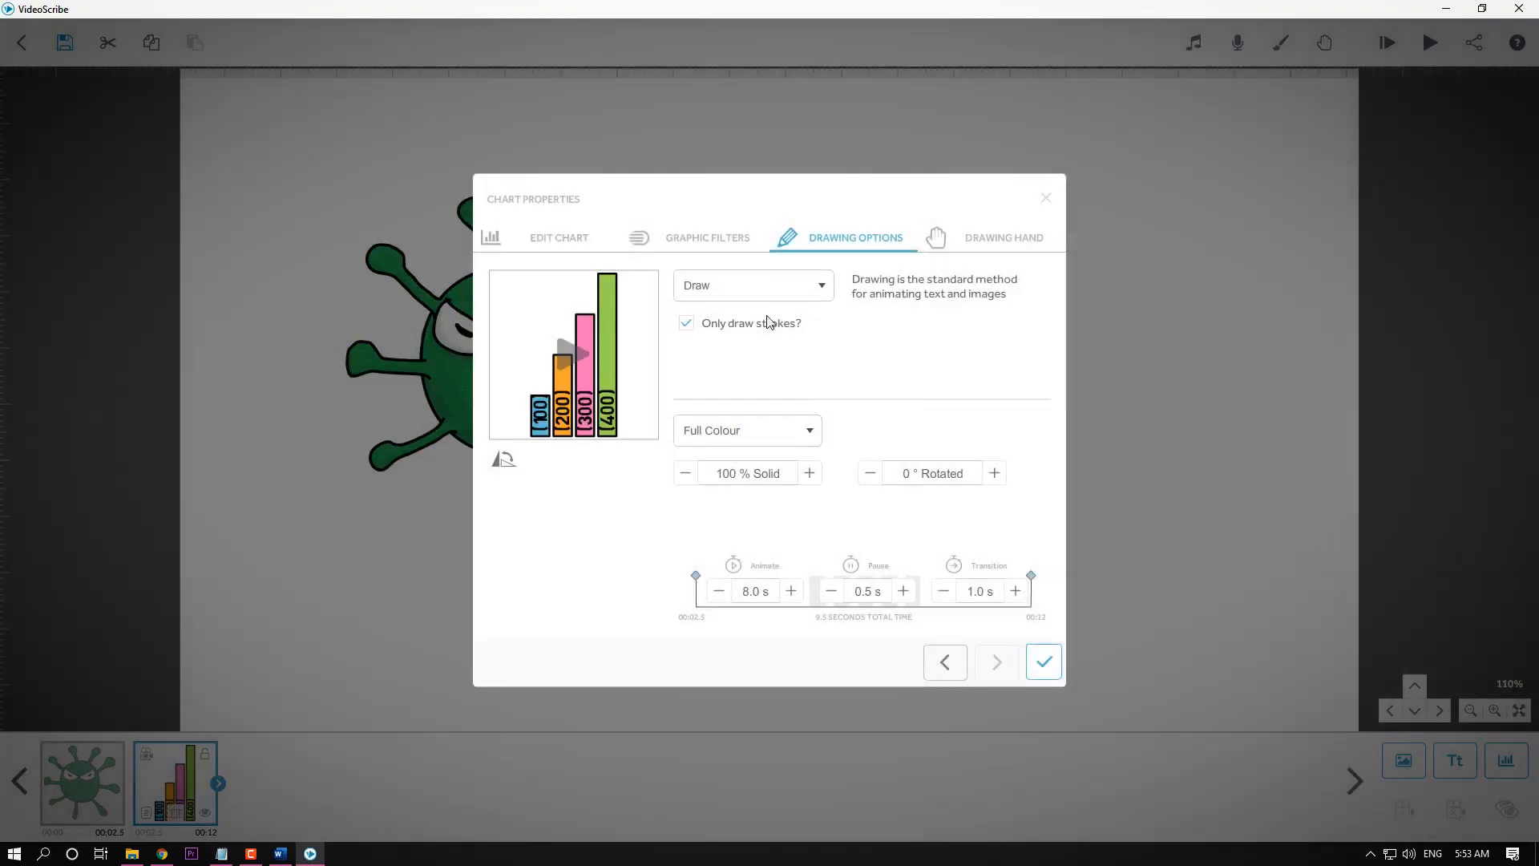
left_click(575, 251)
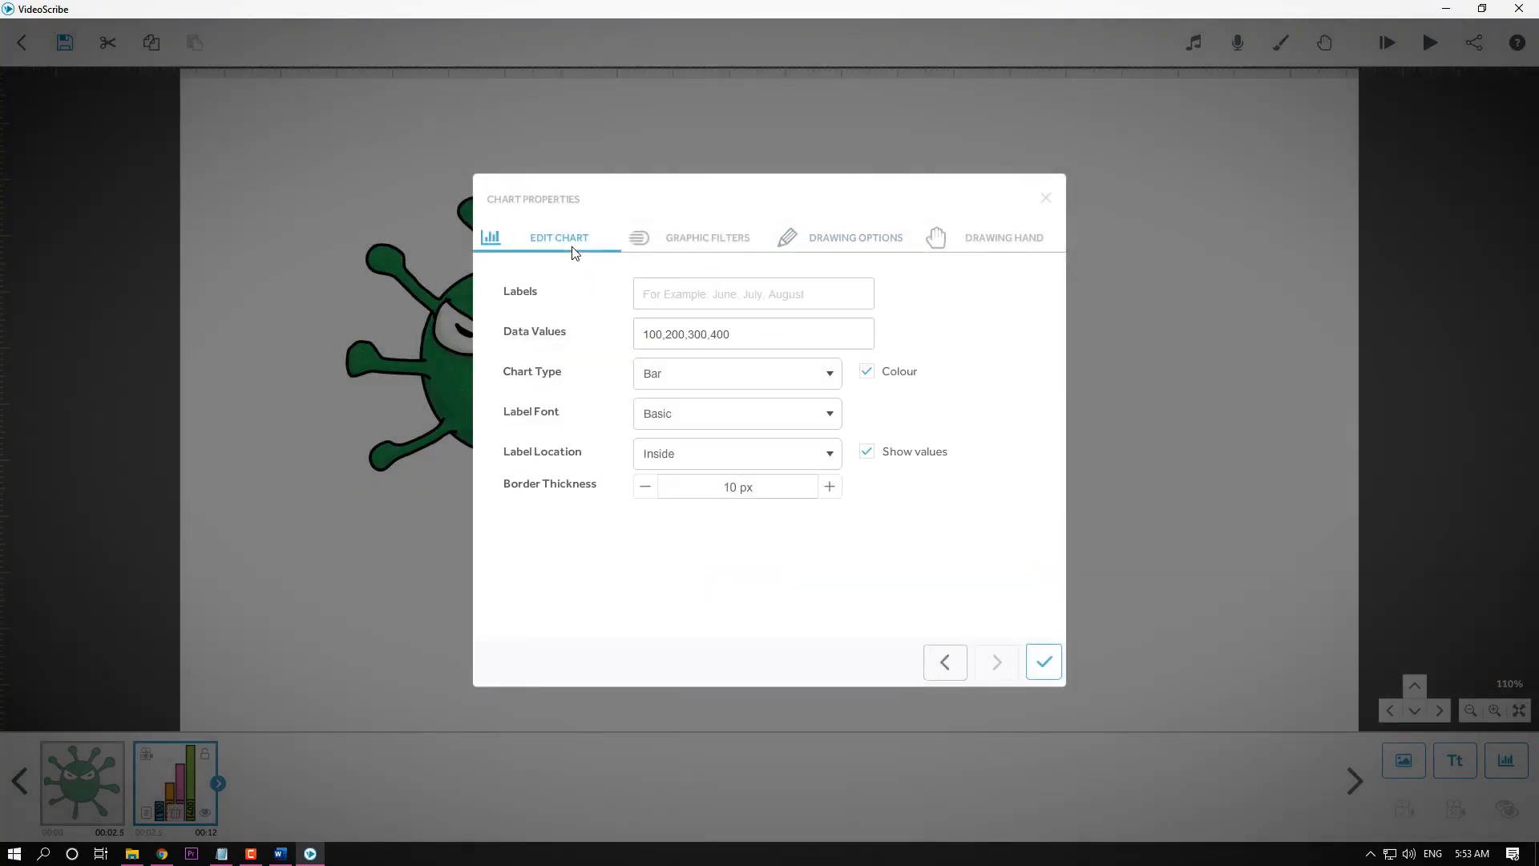
left_click(809, 378)
left_click(783, 441)
left_click(1050, 657)
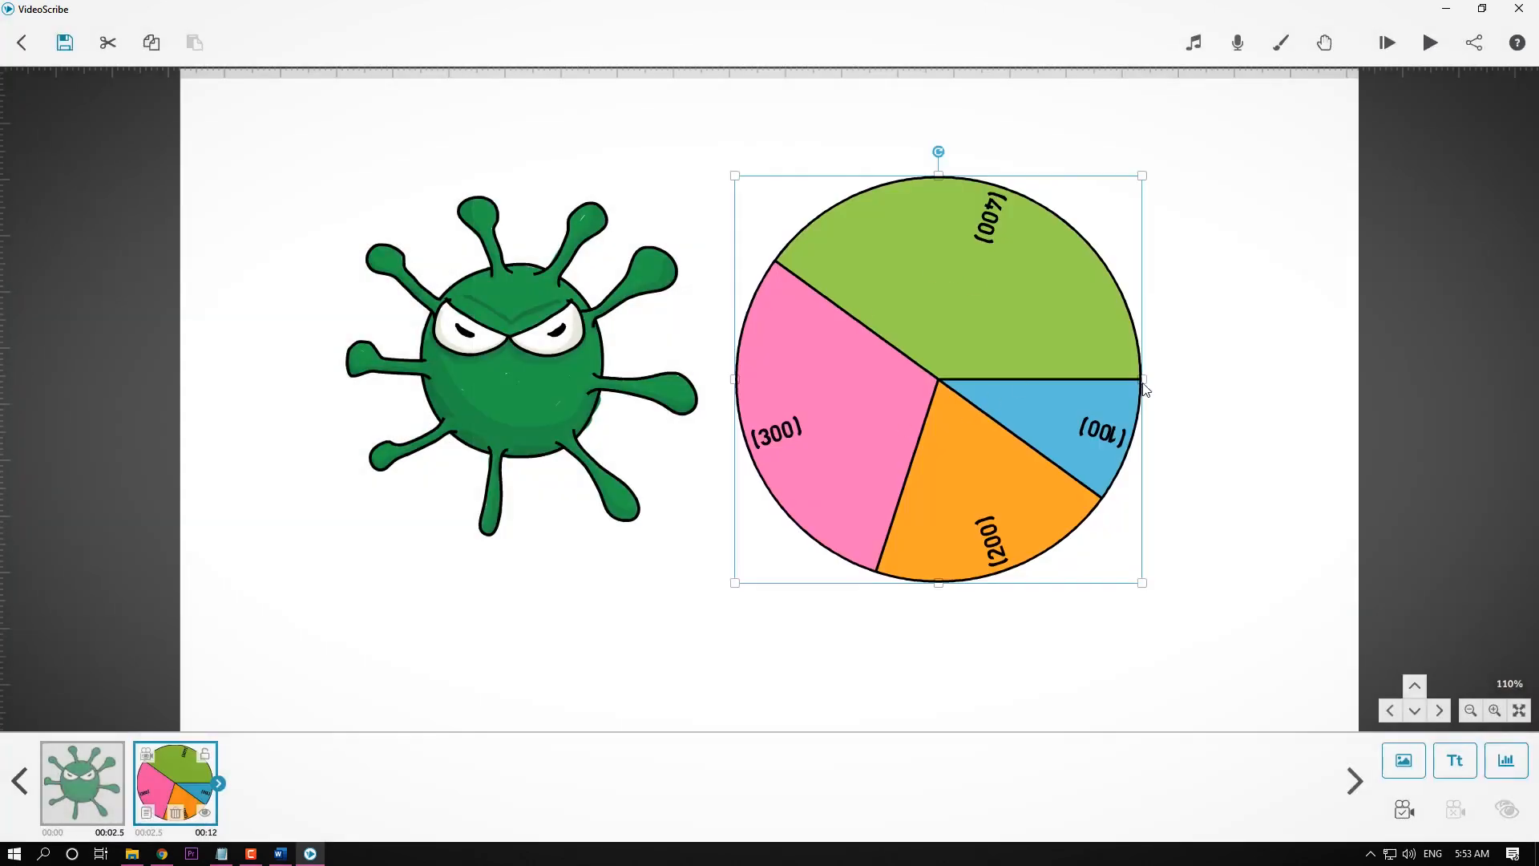
left_click(1215, 384)
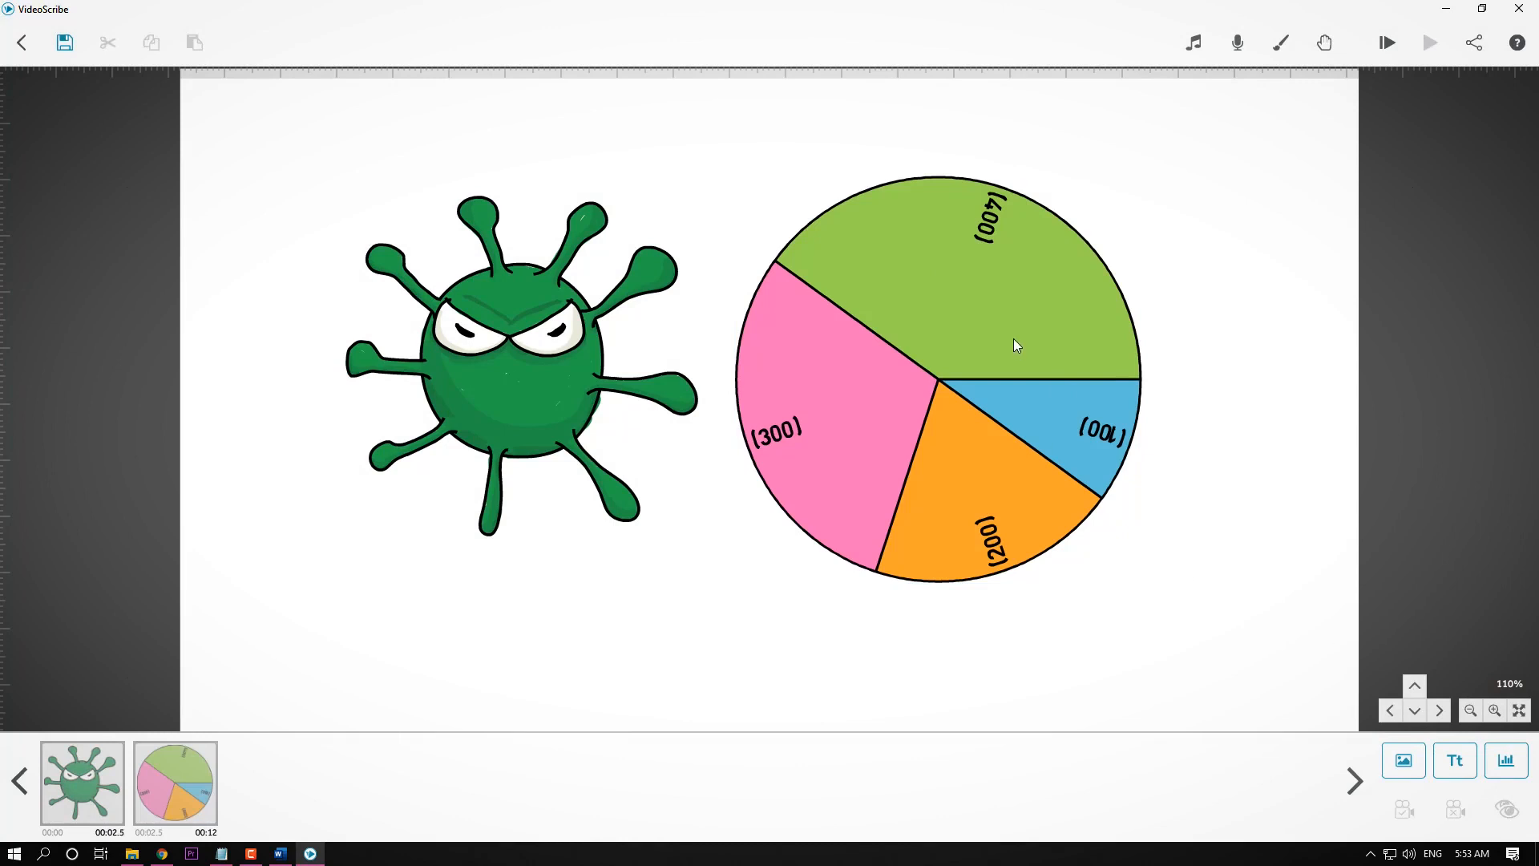
Set the chart to type Line with data values 4.634,4.823,4.494,3.874 and label font Noto Sans HK.
double_click(955, 354)
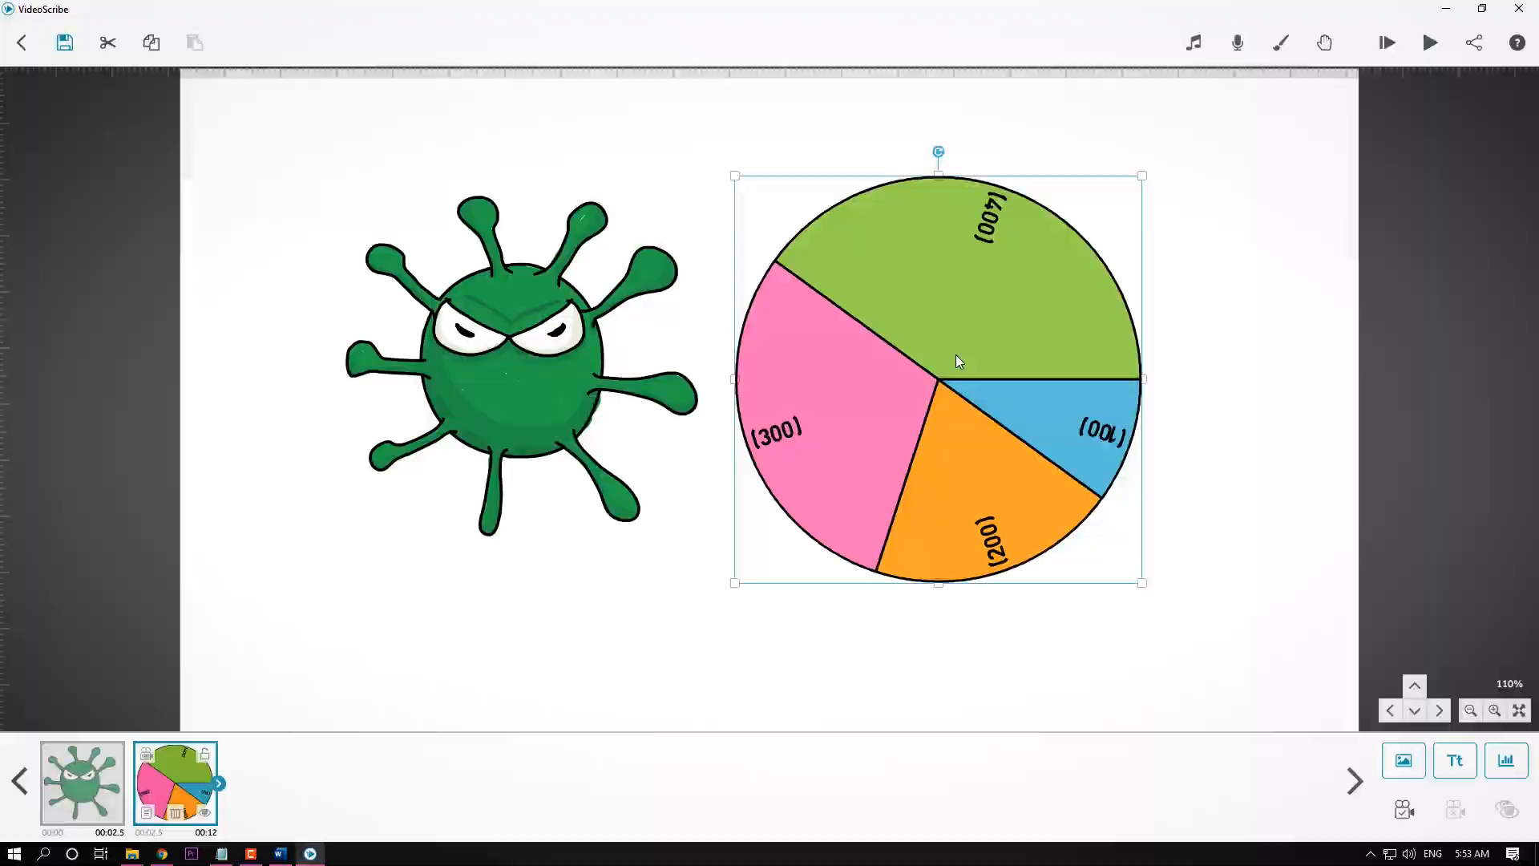
left_click(565, 243)
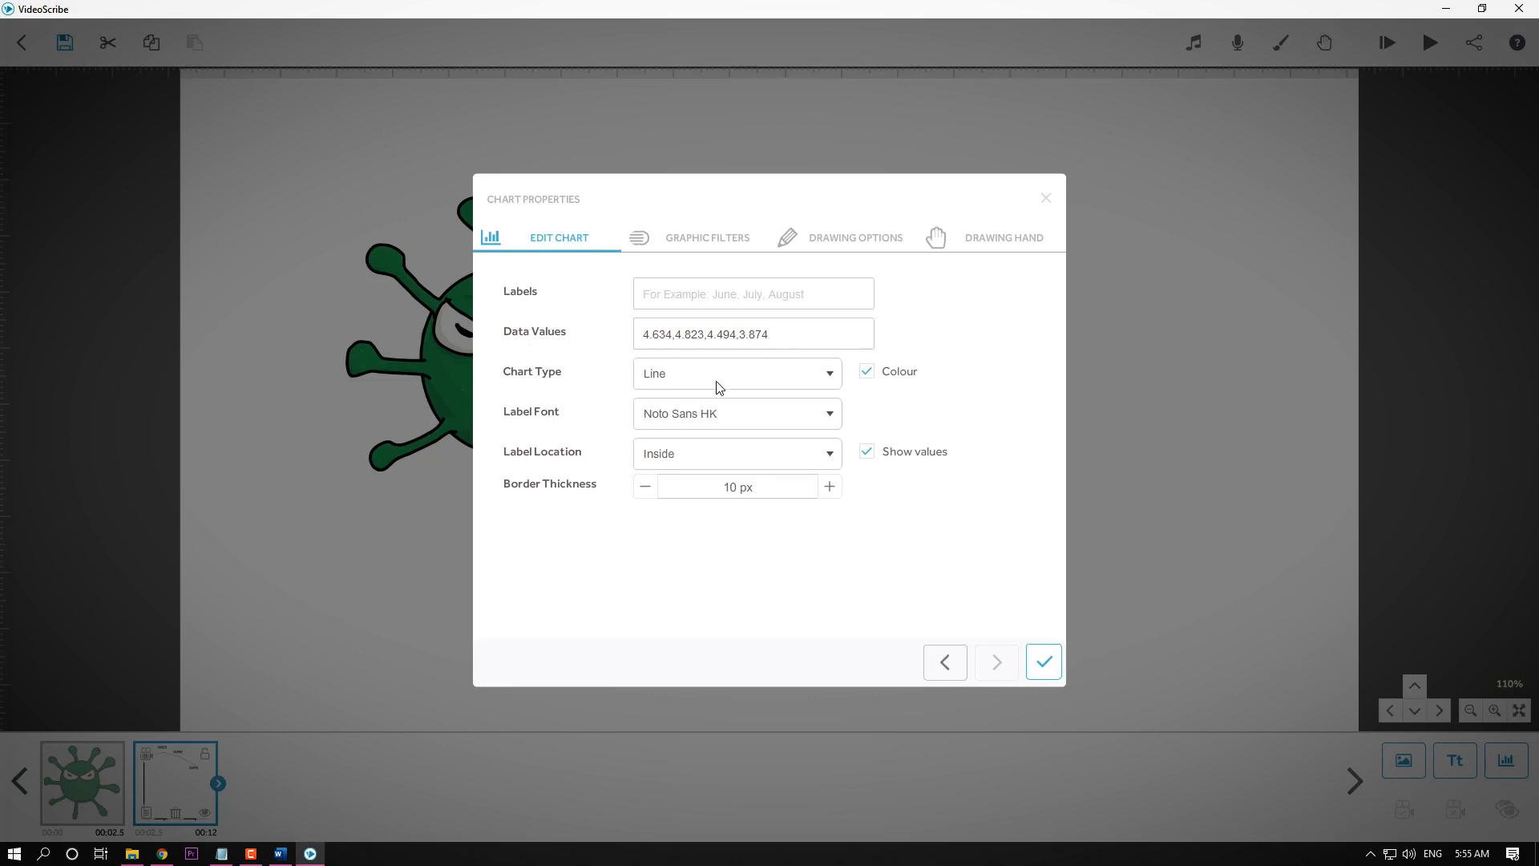
left_click(716, 422)
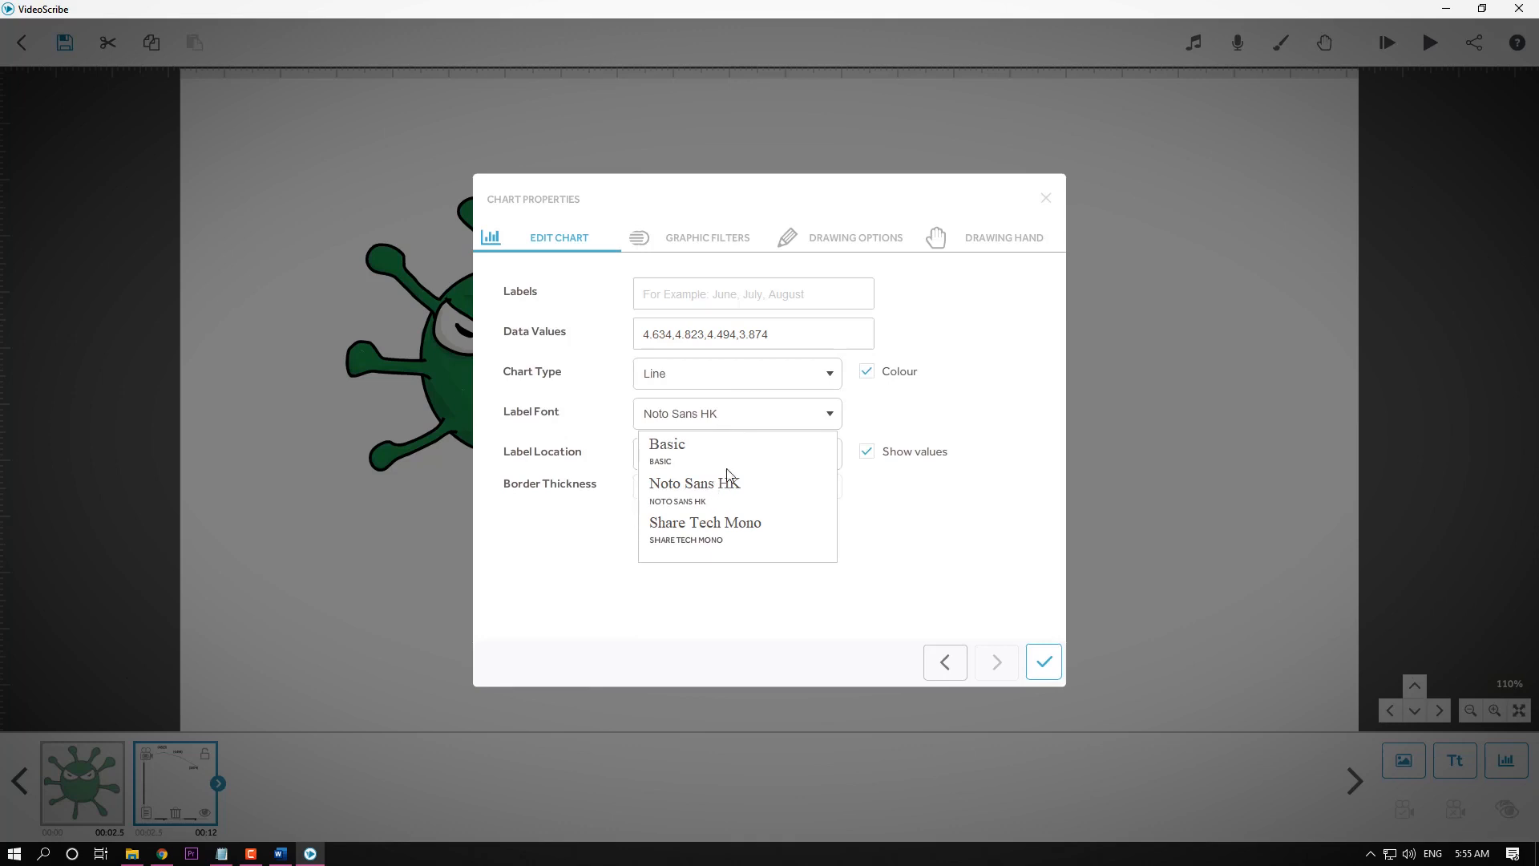
left_click(758, 418)
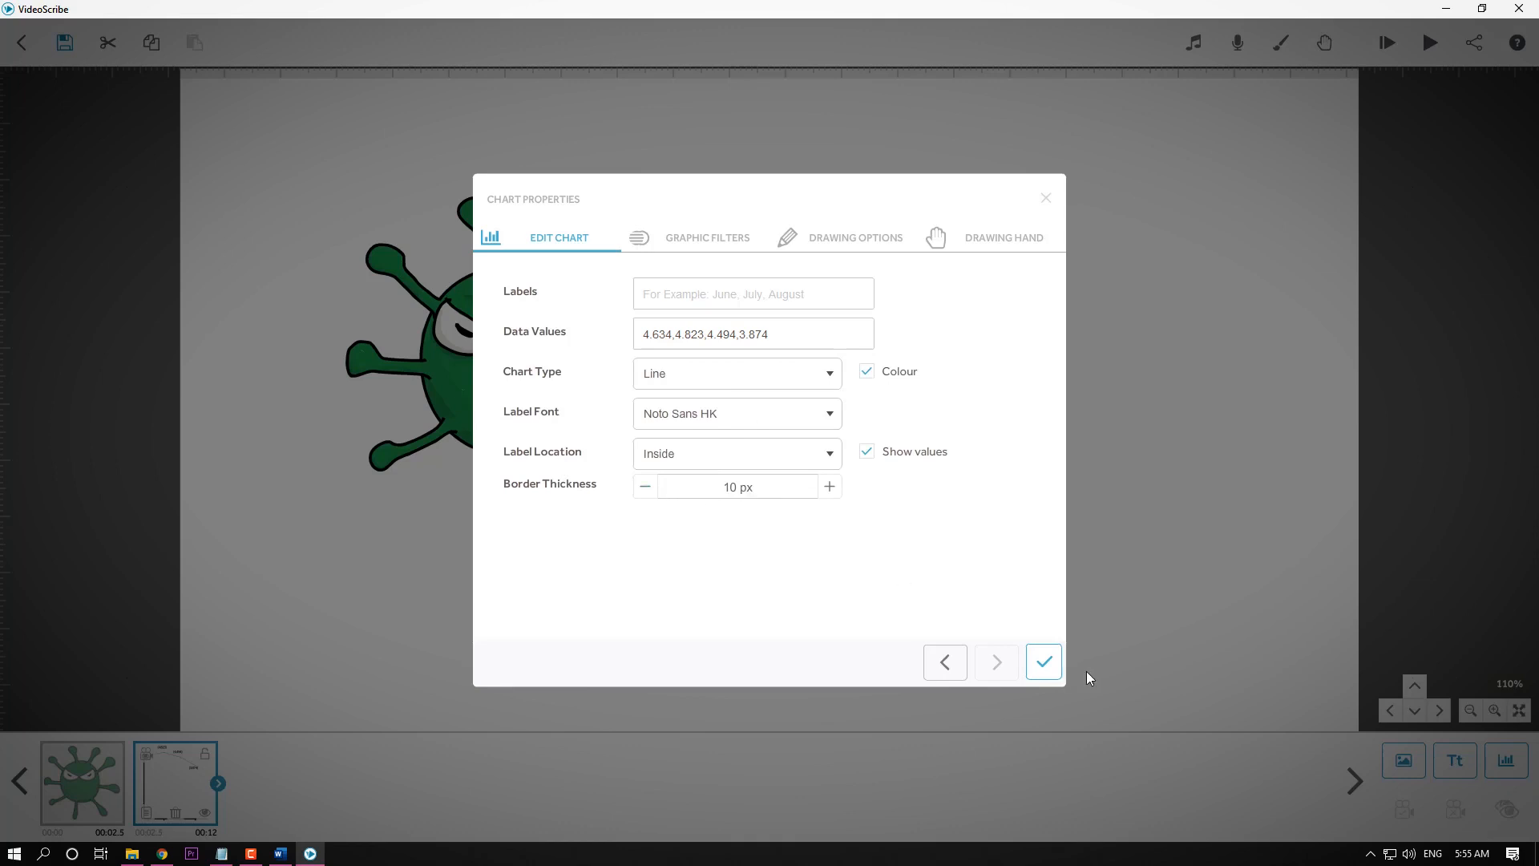
left_click(1046, 663)
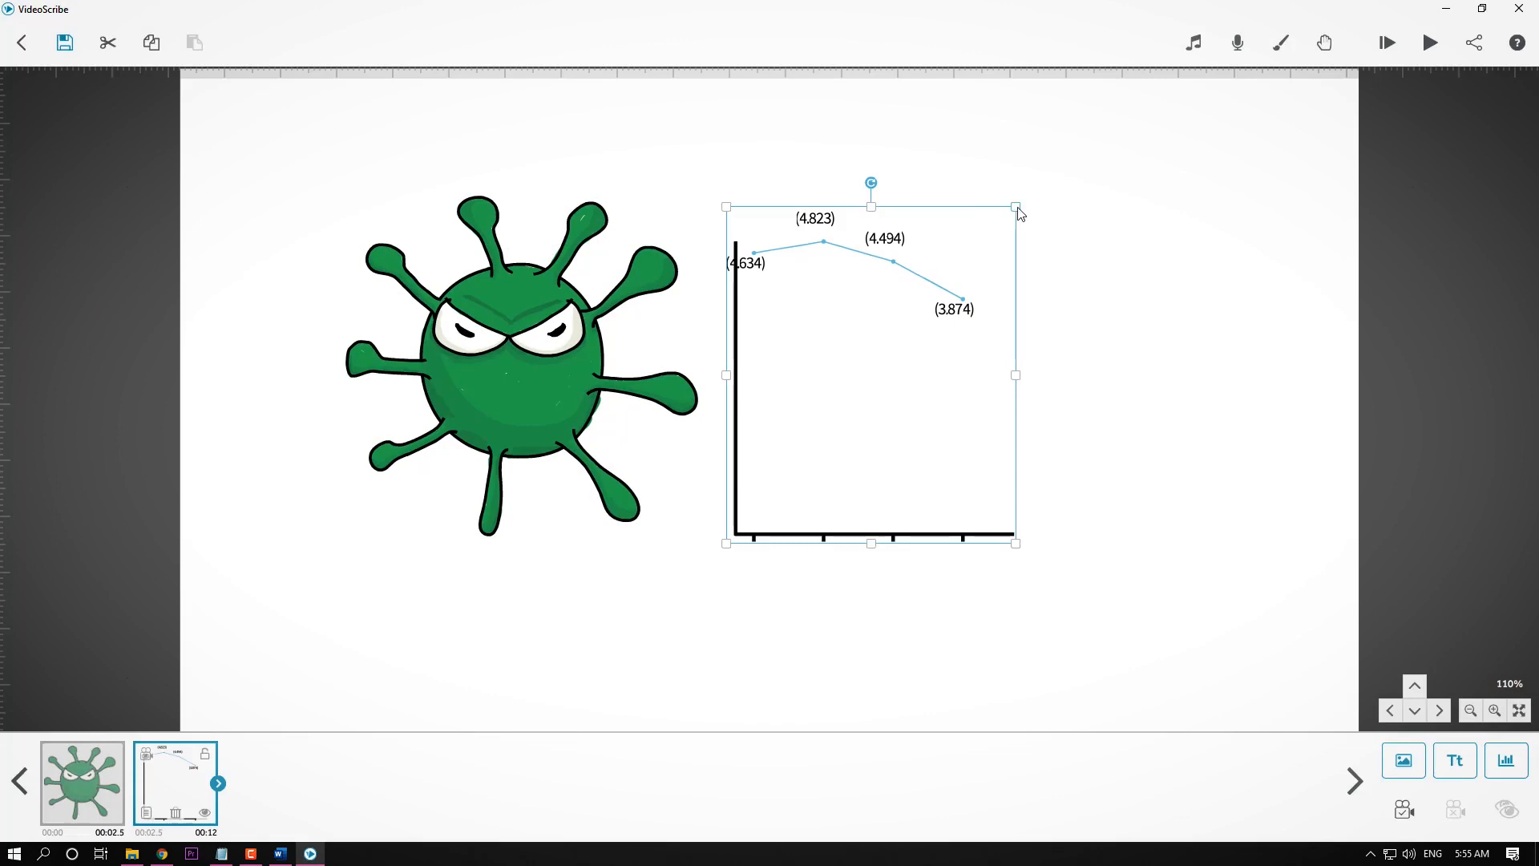
Shrink the line chart slightly and place it directly beside the virus image.
left_click_drag(1015, 211, 1002, 230)
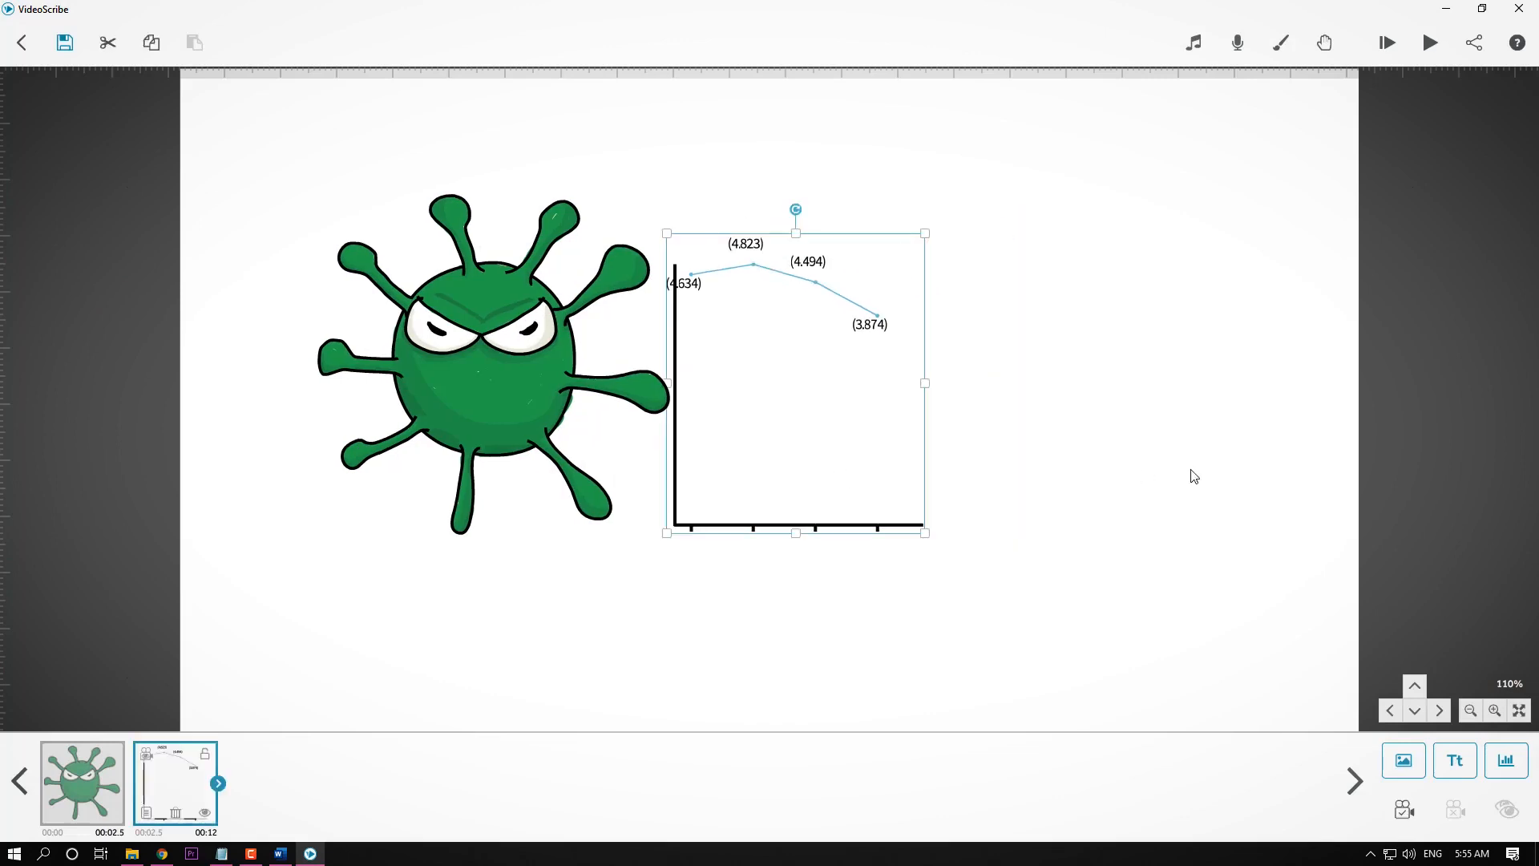
left_click(1191, 471)
left_click(772, 404)
double_click(808, 386)
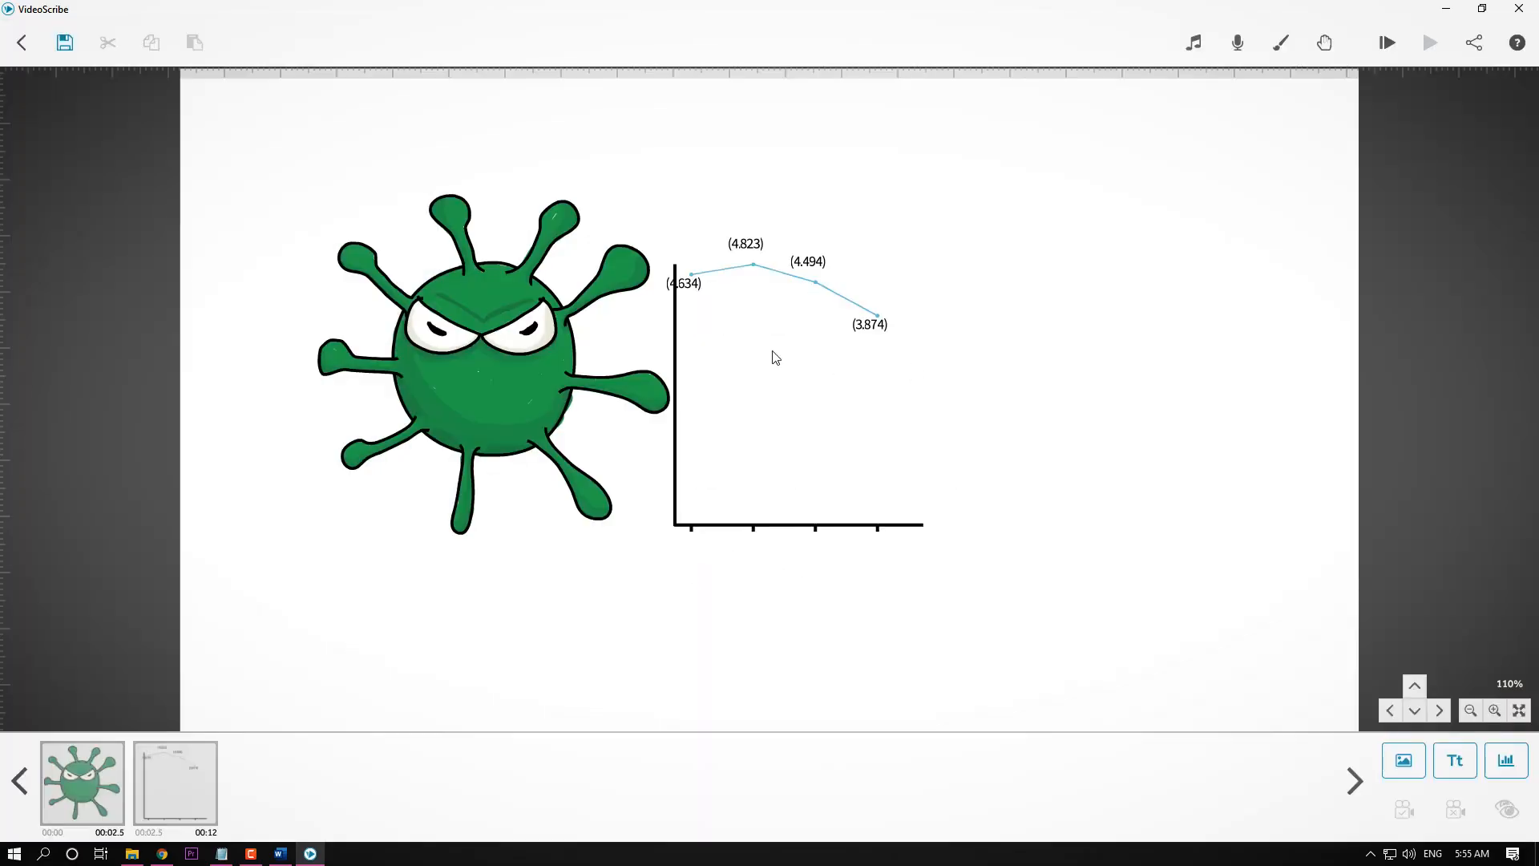
left_click(773, 351)
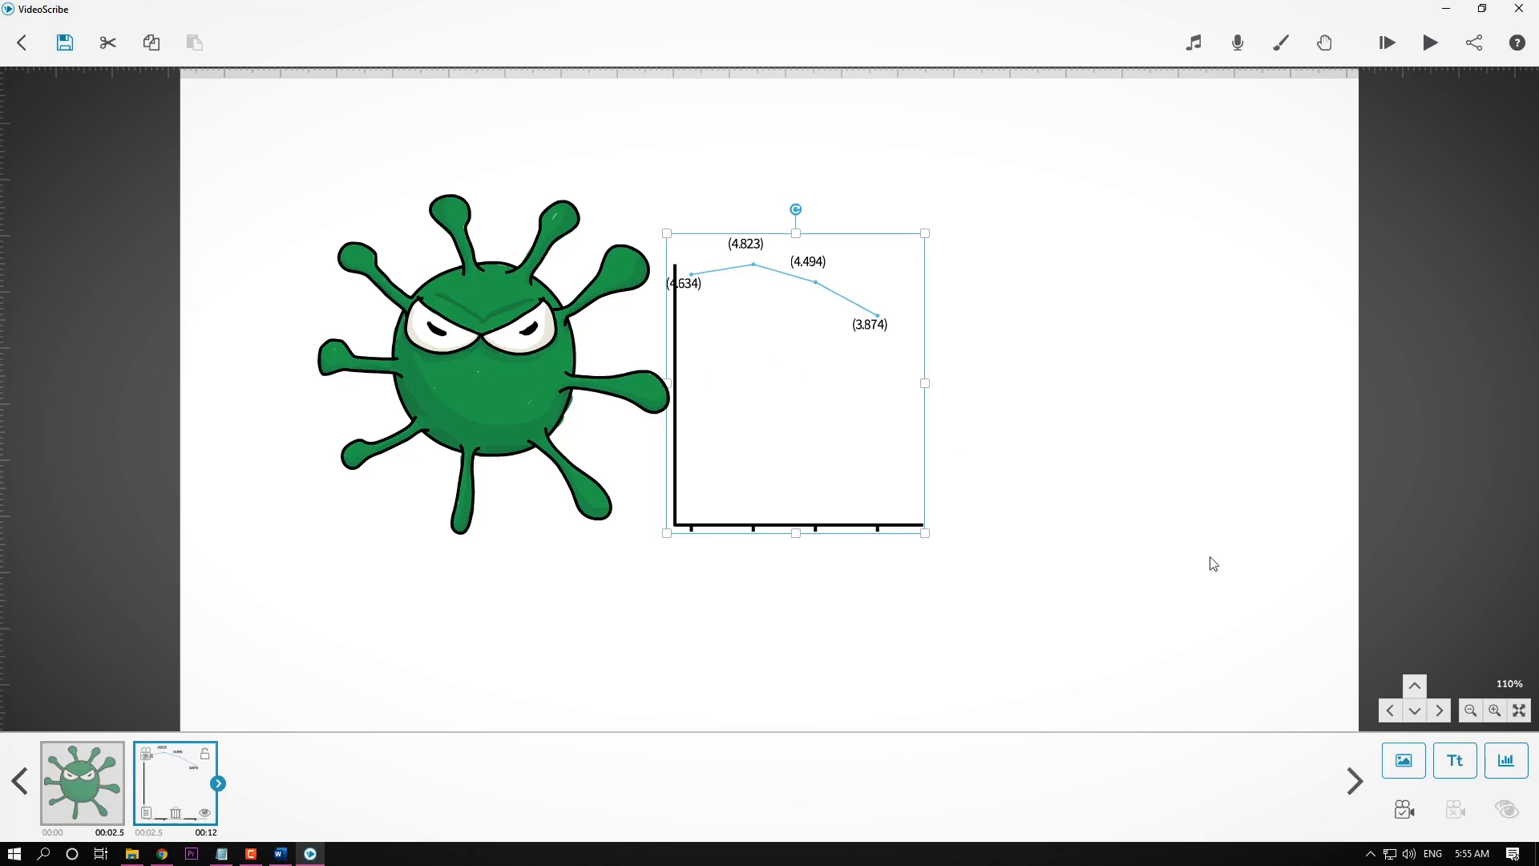
left_click(1156, 517)
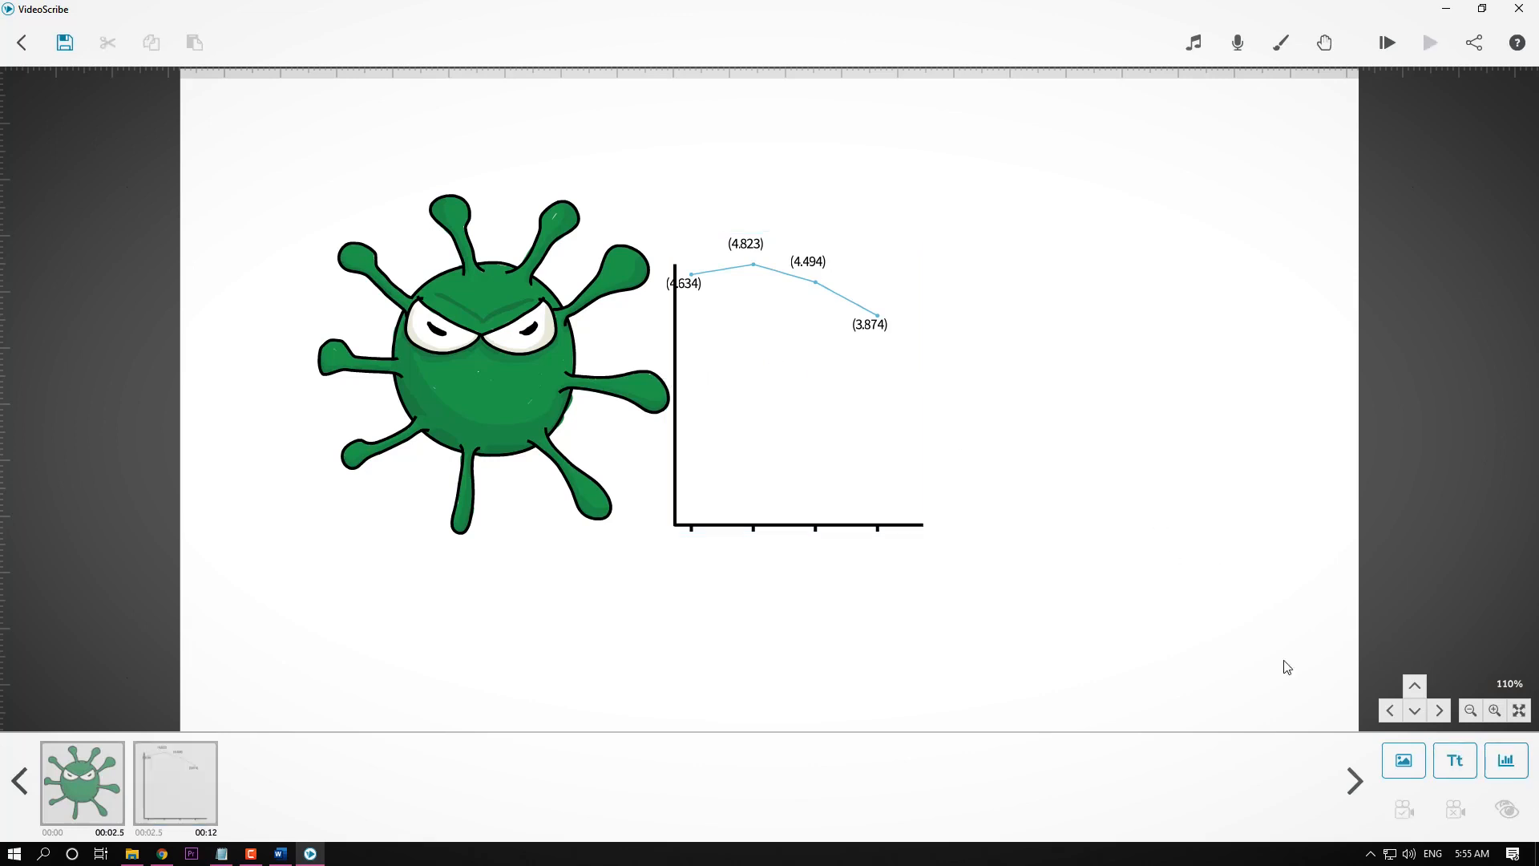
Add the centred two-line text "DATA COVID-19 INDONESIA (24-27 SEPT 2020)" in black Noto Sans HK.
left_click(1452, 763)
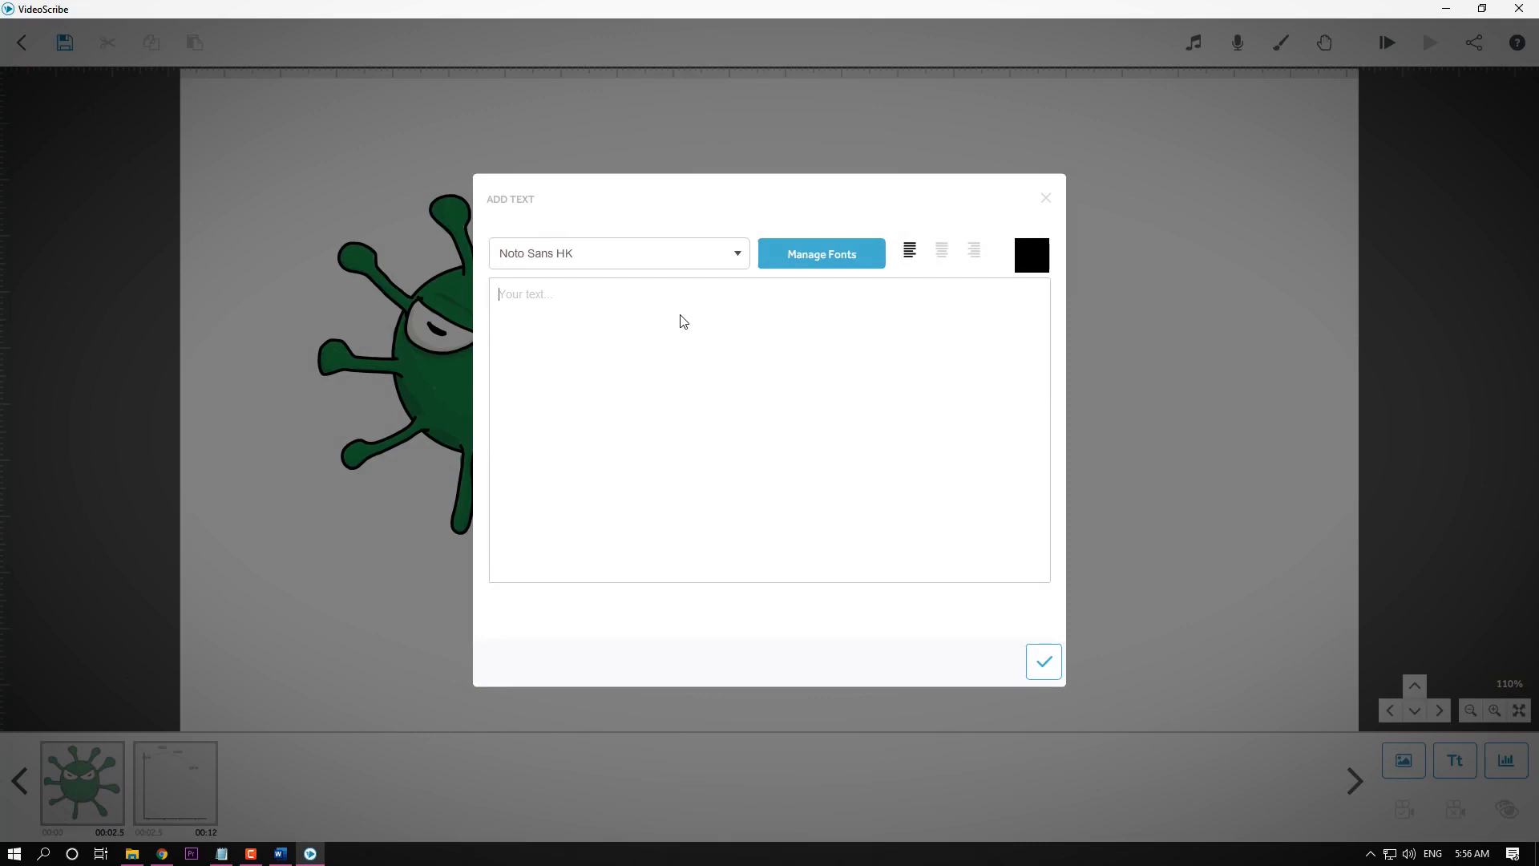
type("DATA COVID-19 INDONESIA")
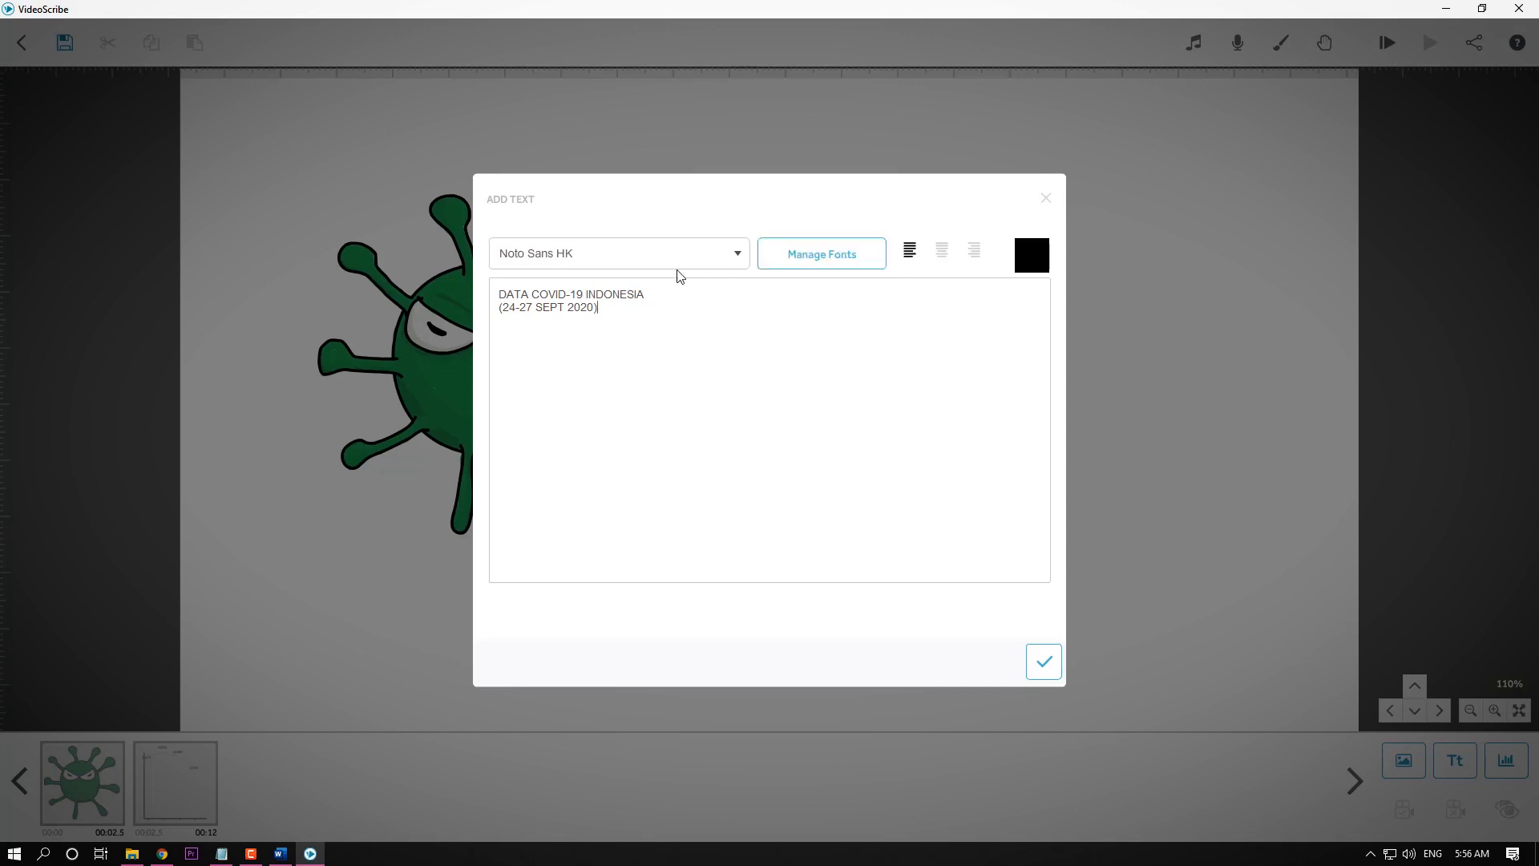
left_click(702, 254)
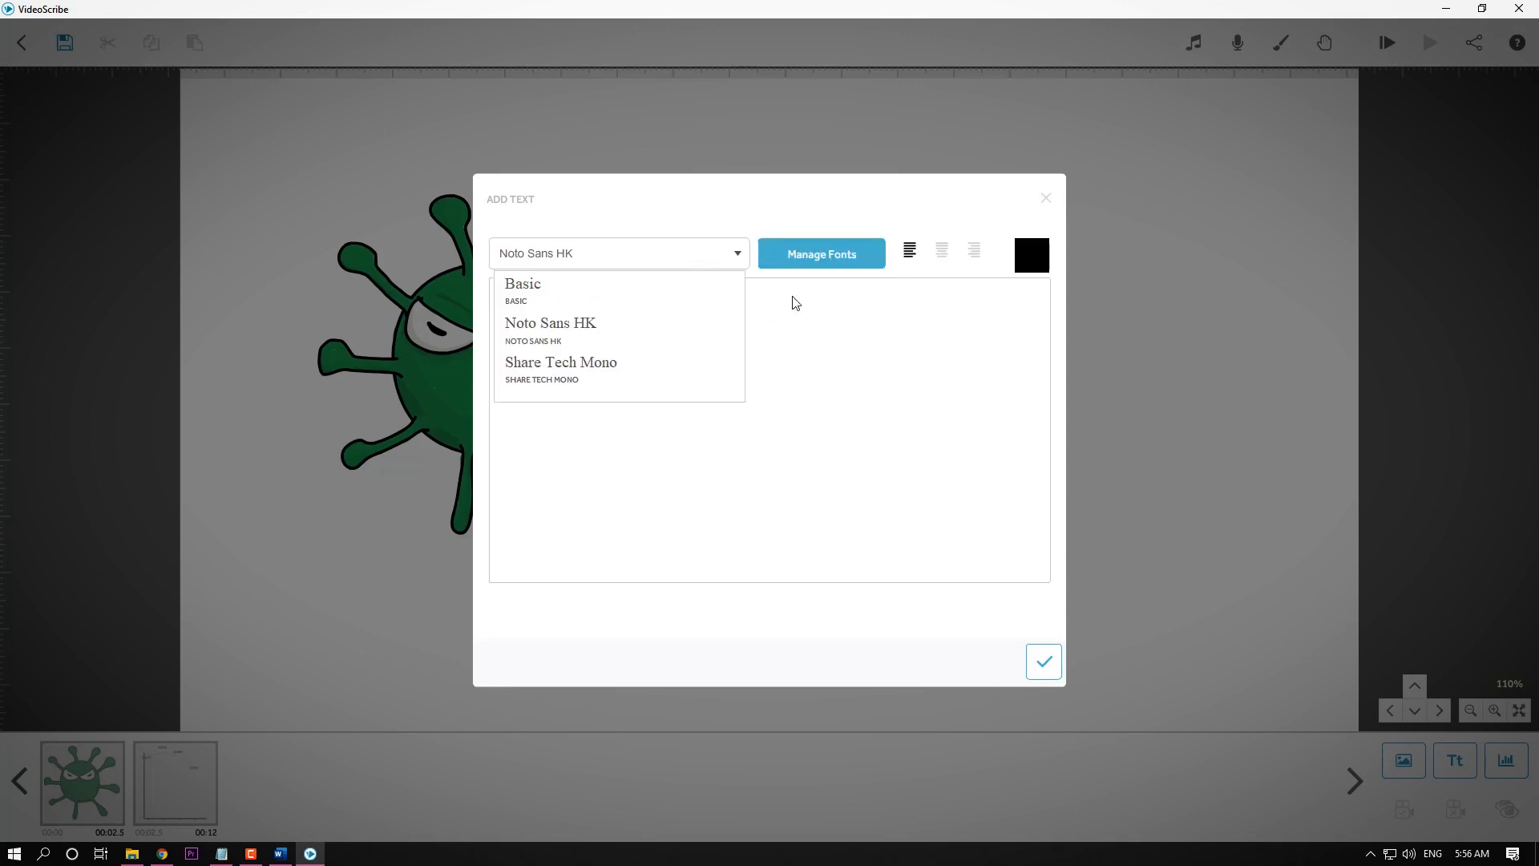
left_click(830, 337)
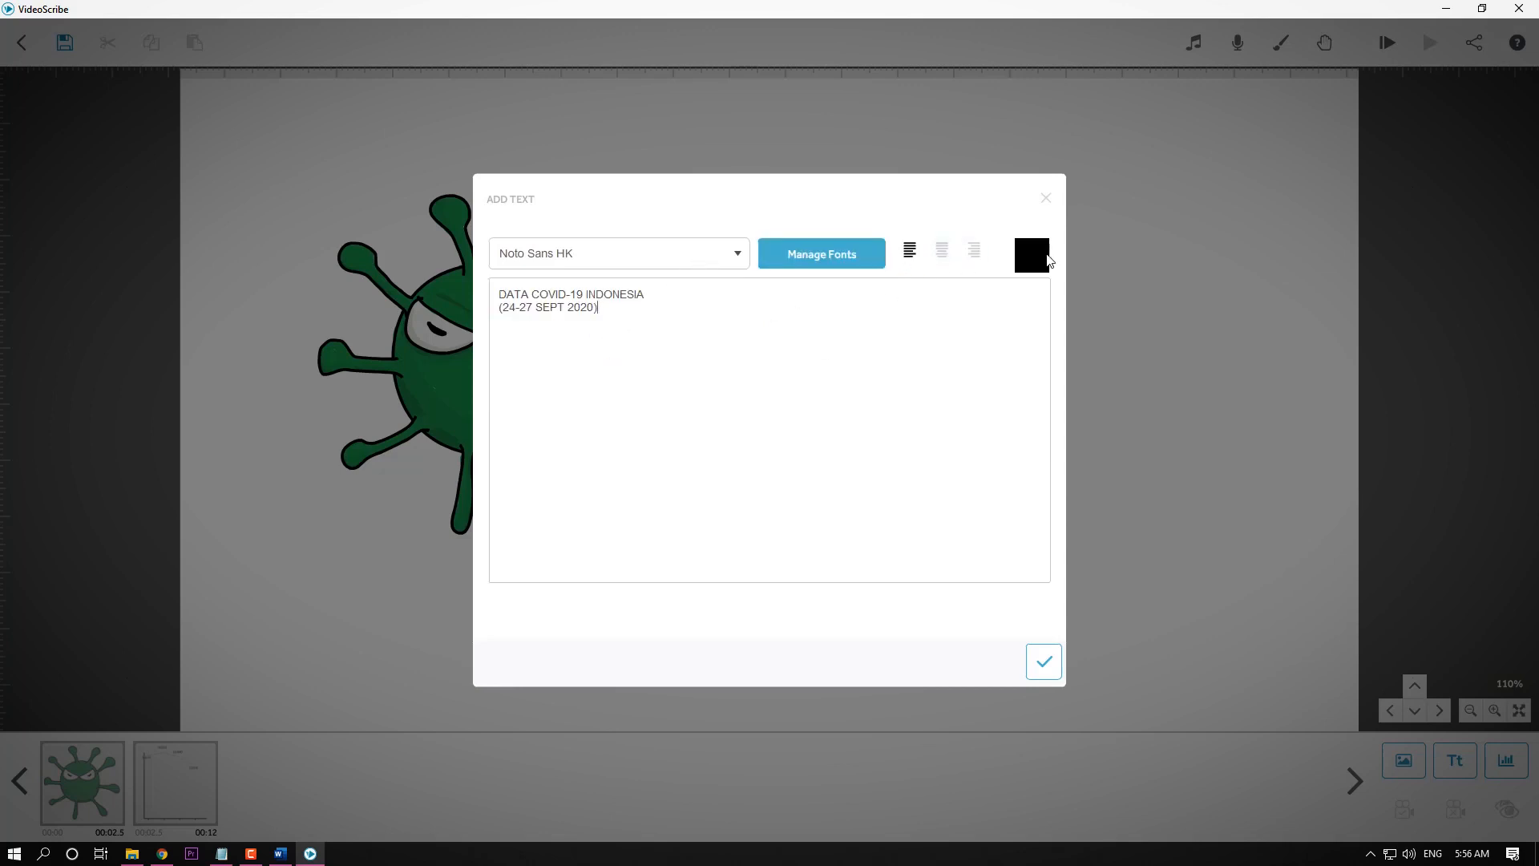
left_click(1040, 254)
left_click(898, 231)
left_click(942, 253)
left_click(1041, 665)
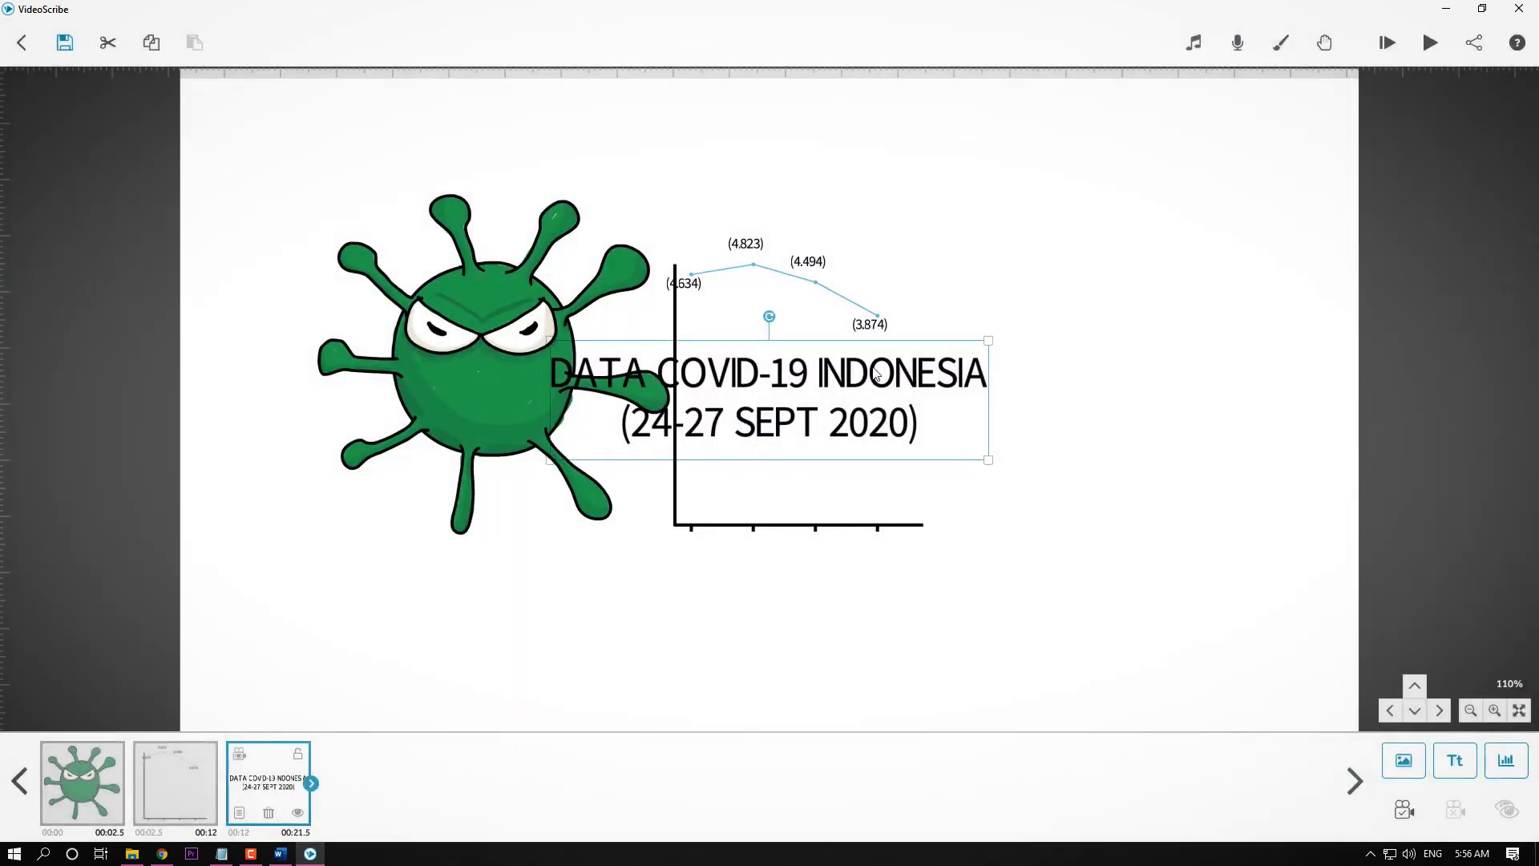
Shrink the title text to about half size and place it inside the chart, just above the horizontal axis.
left_click_drag(876, 374, 1031, 408)
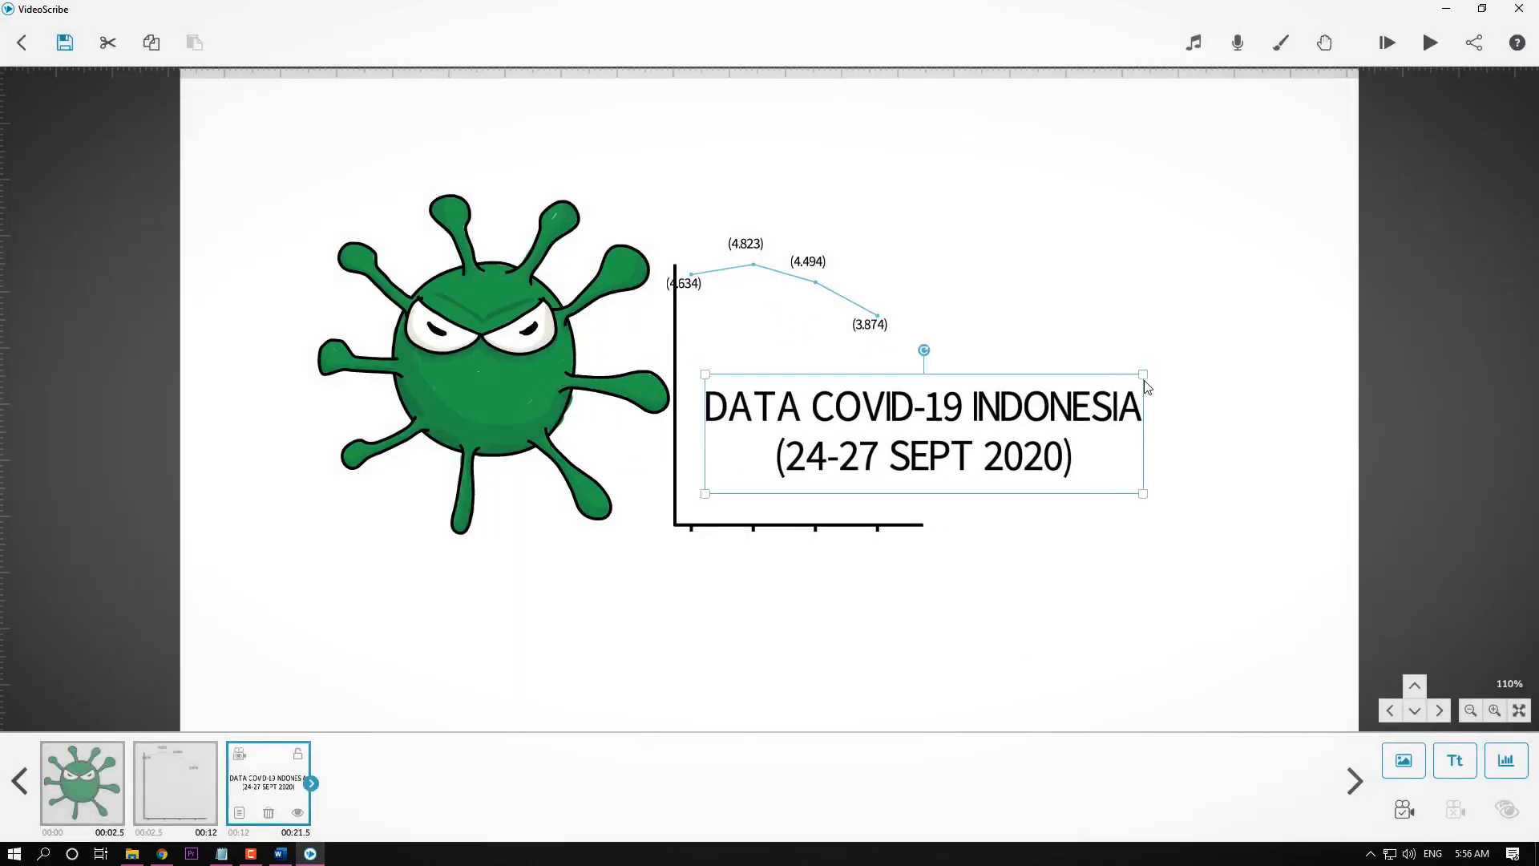
left_click_drag(1128, 386, 901, 467)
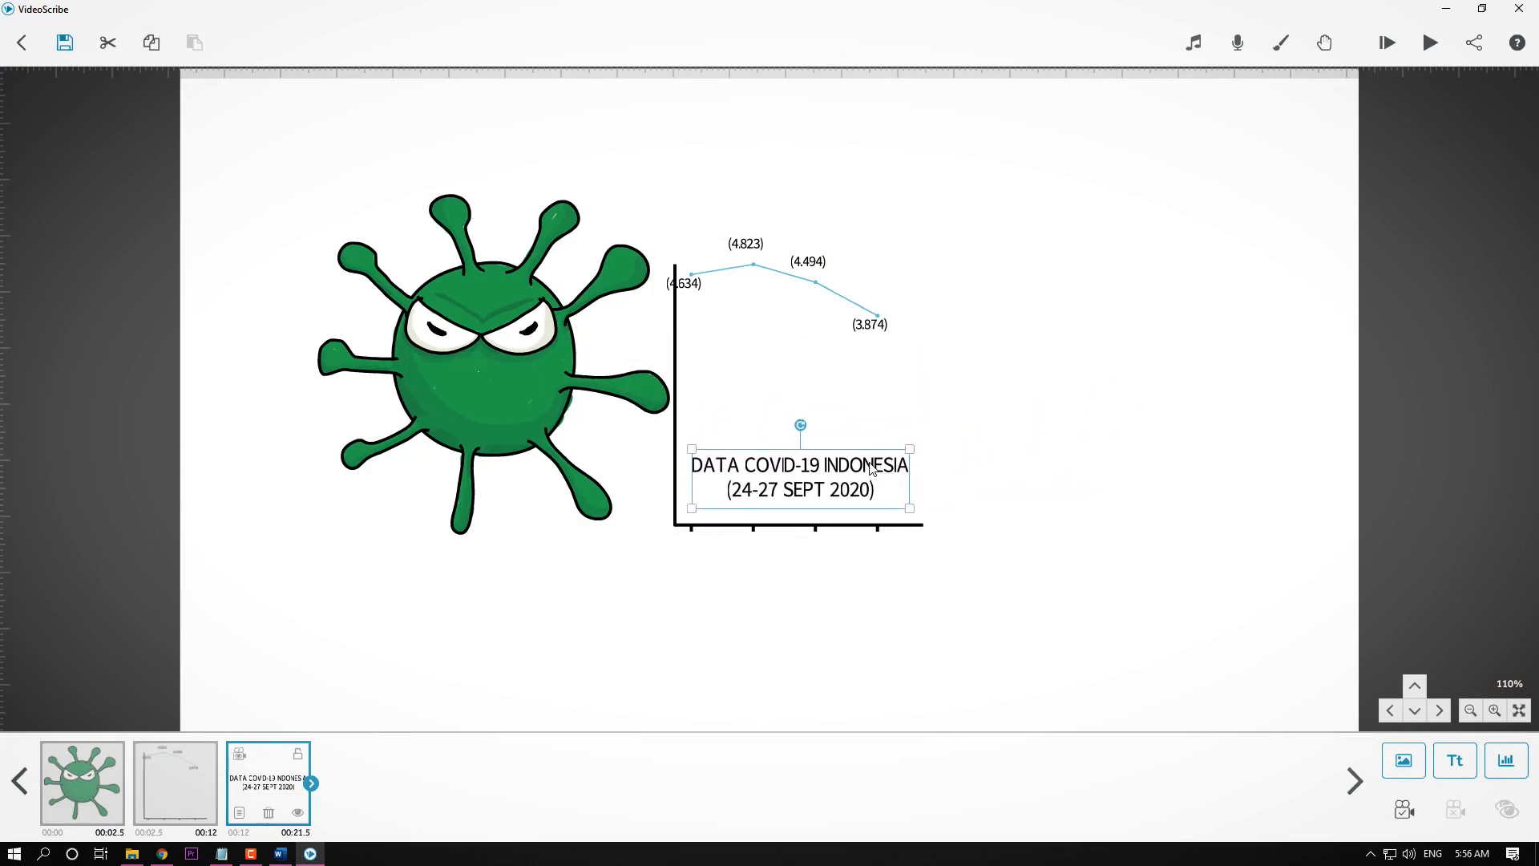
Check the first scene's description in the STORYBOARD.docx document in Word, and return to VideoScribe.
left_click(1030, 446)
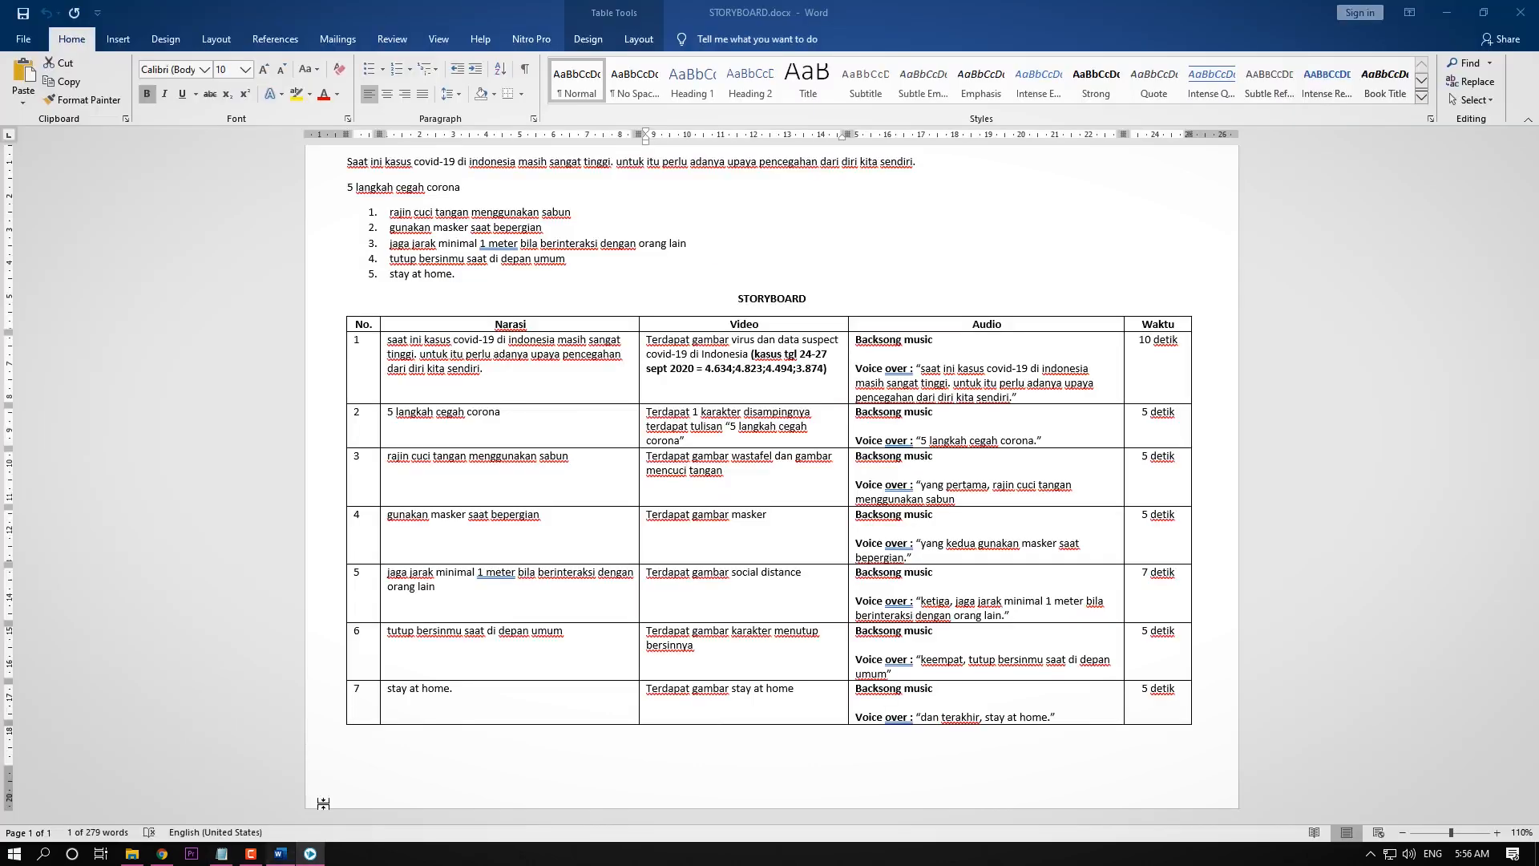
left_click(280, 853)
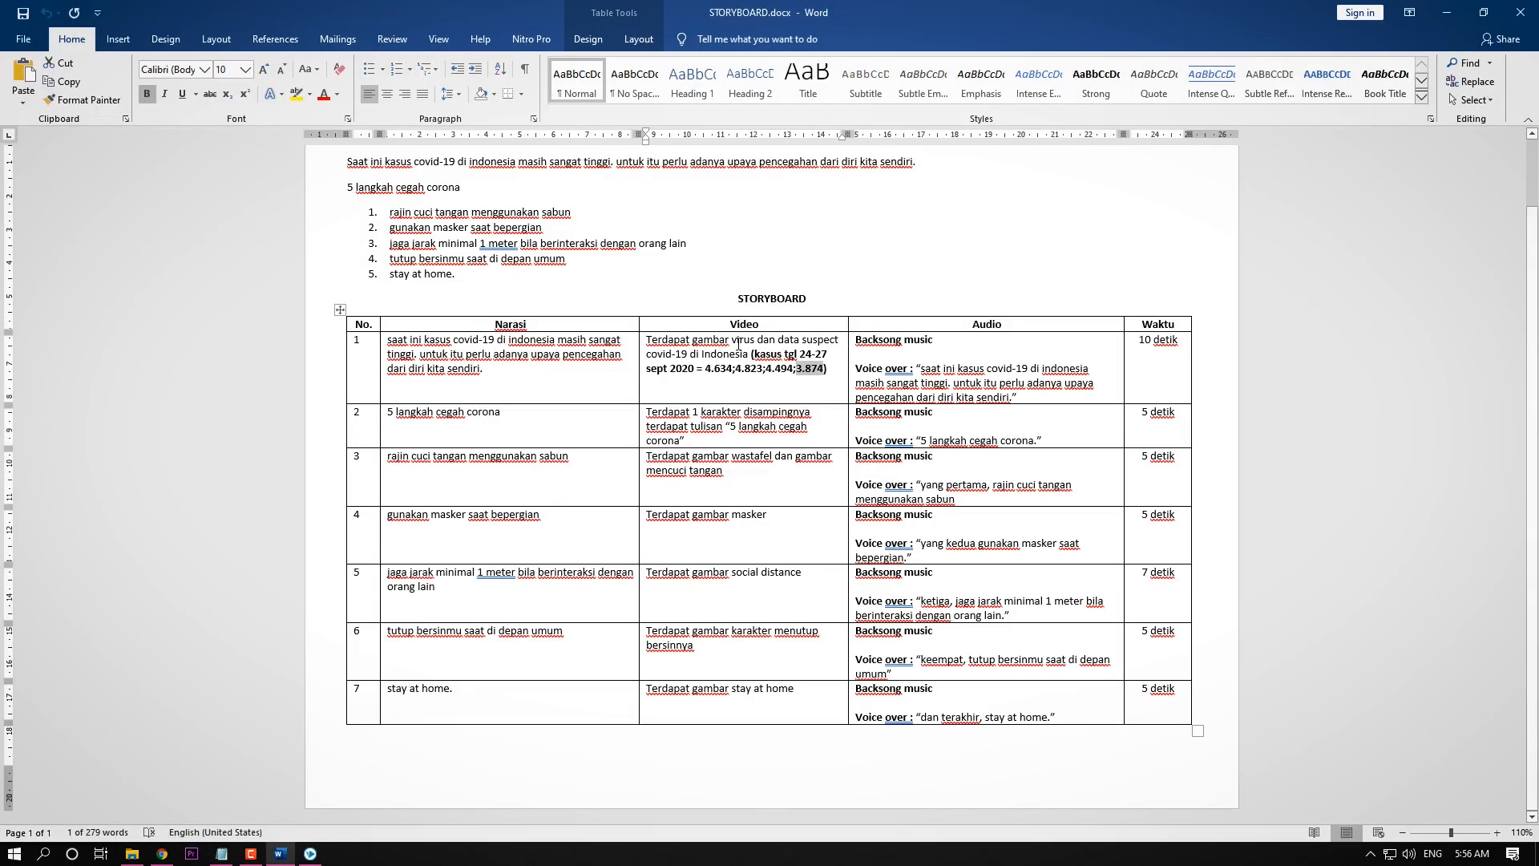
left_click(310, 853)
Shrink the virus image to a little over half its size and place a copy of it on the other side of the chart.
left_click(535, 362)
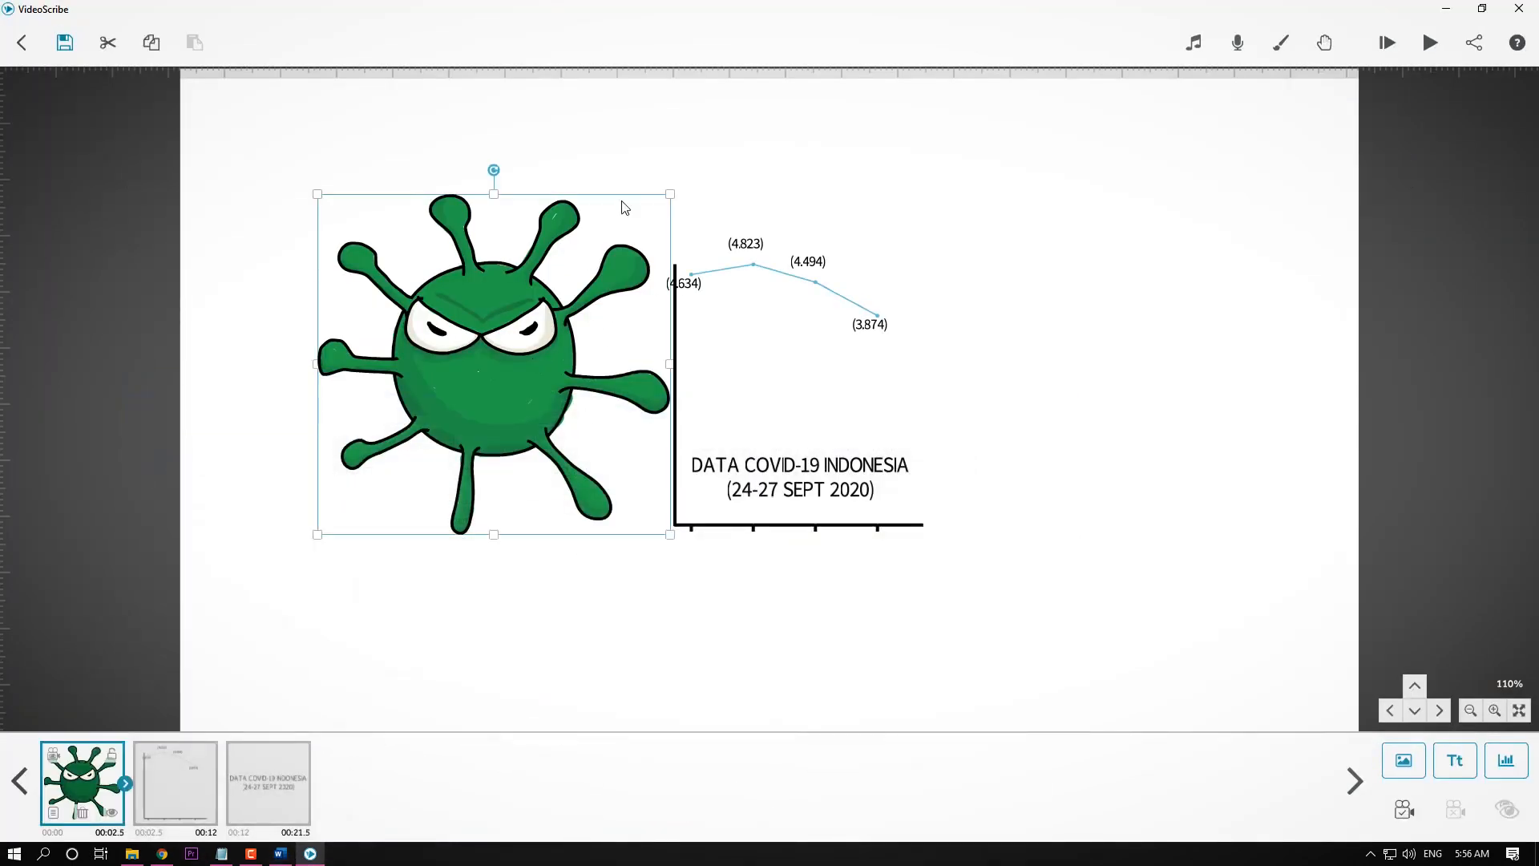
left_click_drag(671, 199, 600, 272)
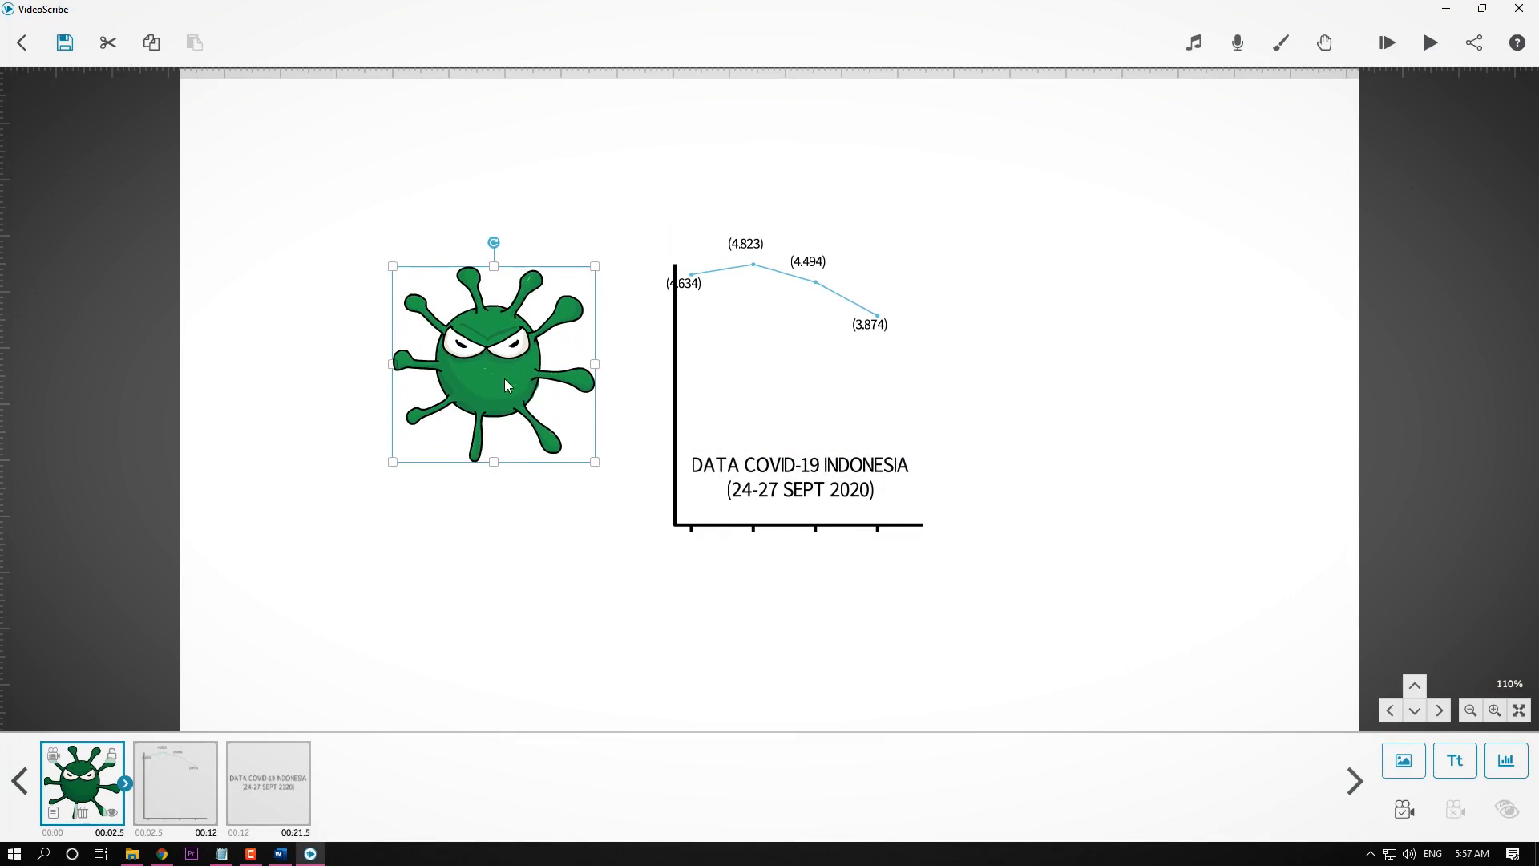
key("ctrl+c")
key("ctrl+v")
left_click_drag(495, 393, 1105, 404)
left_click(1317, 387)
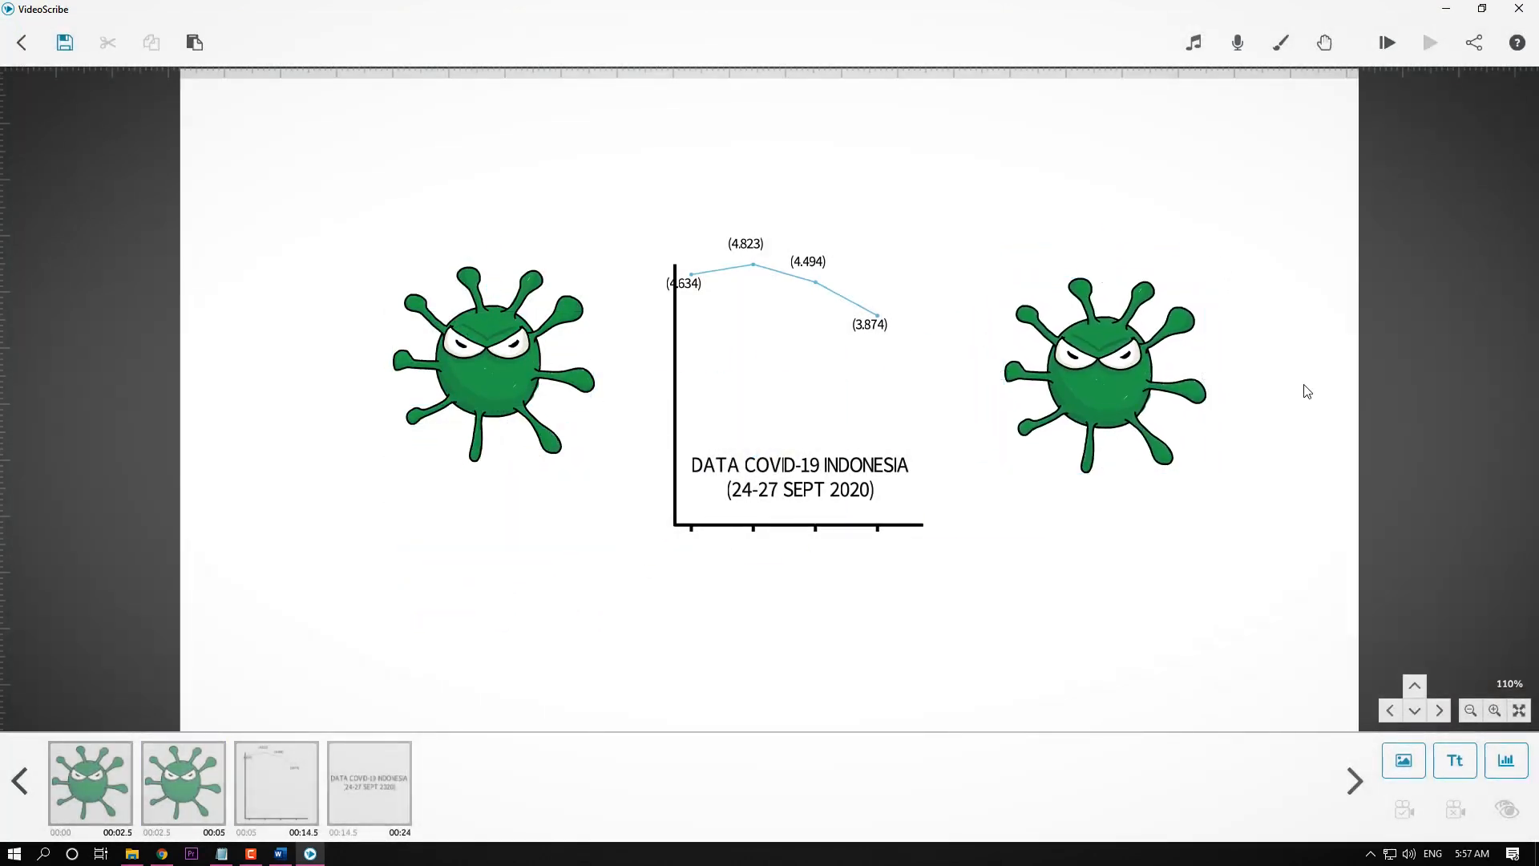
Review the timeline order of both viruses, the chart and the title, and preview the animation from the start.
left_click_drag(1302, 396, 1258, 395)
scroll(1265, 400, "up", 1)
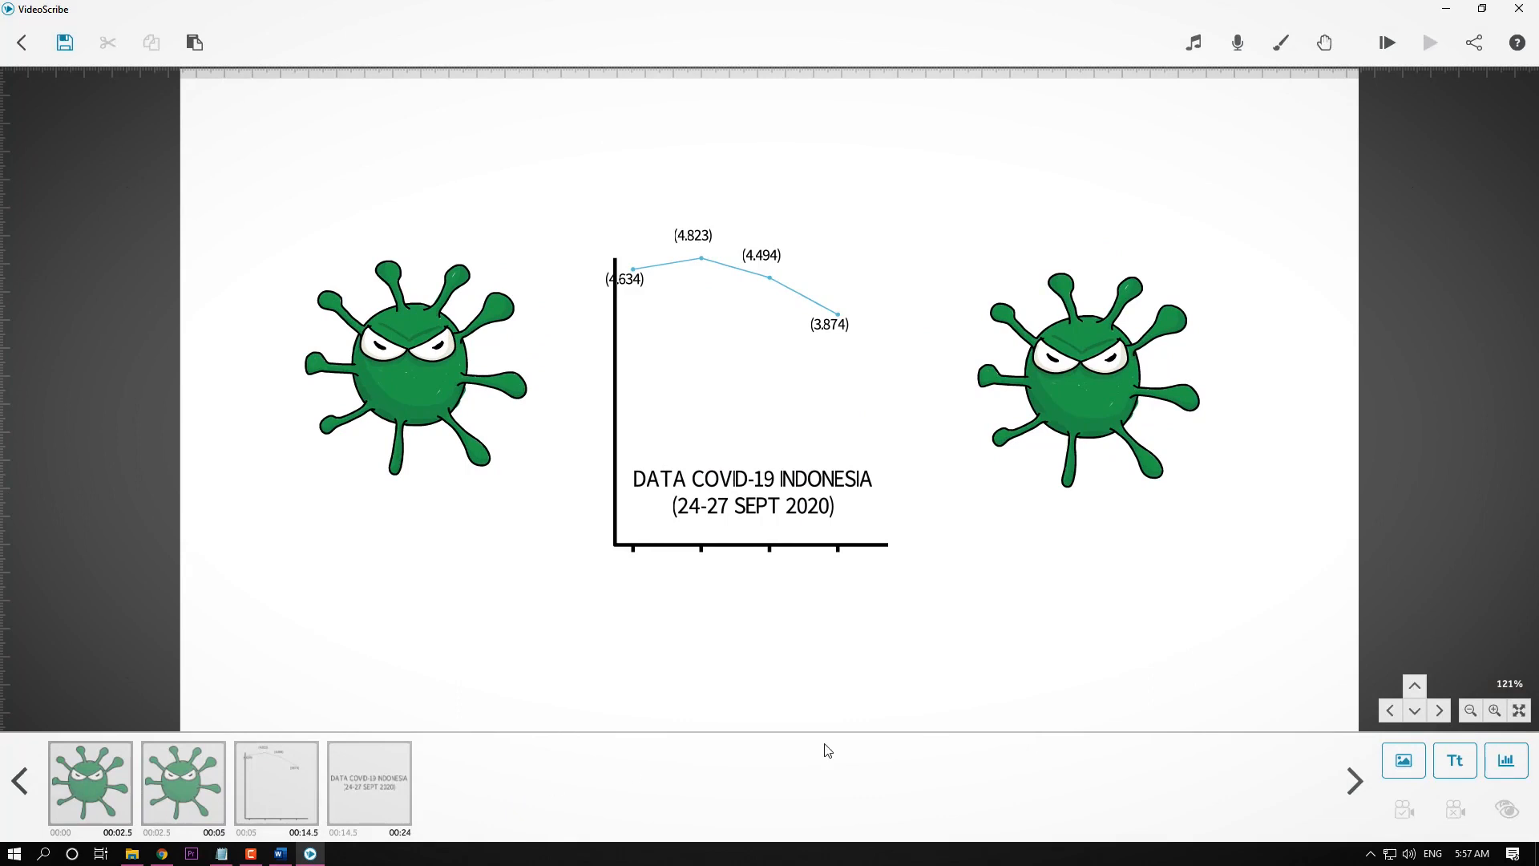
left_click(100, 792)
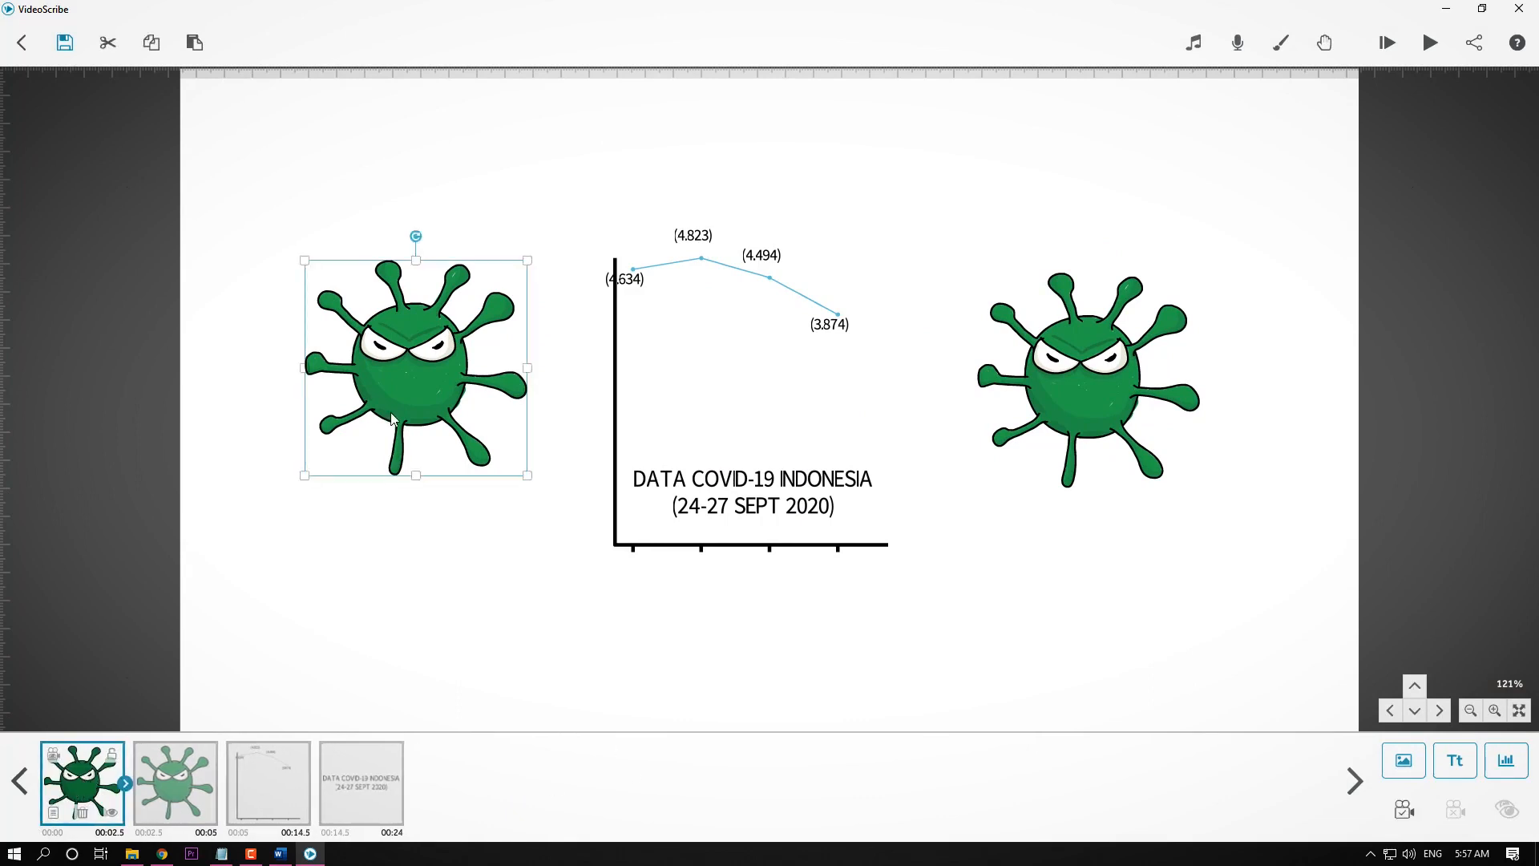
left_click(166, 782)
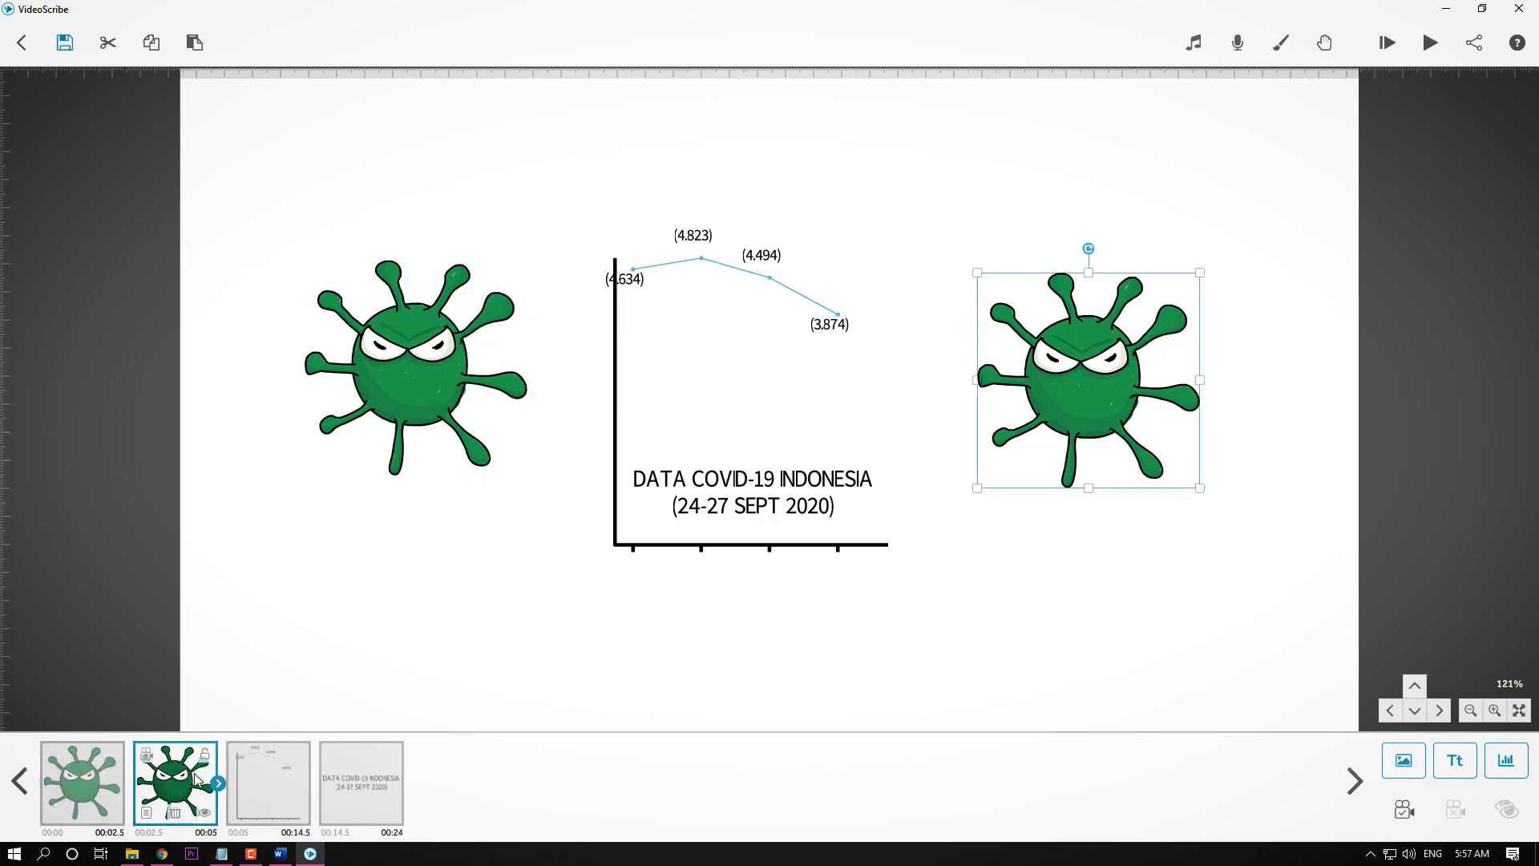
left_click(276, 790)
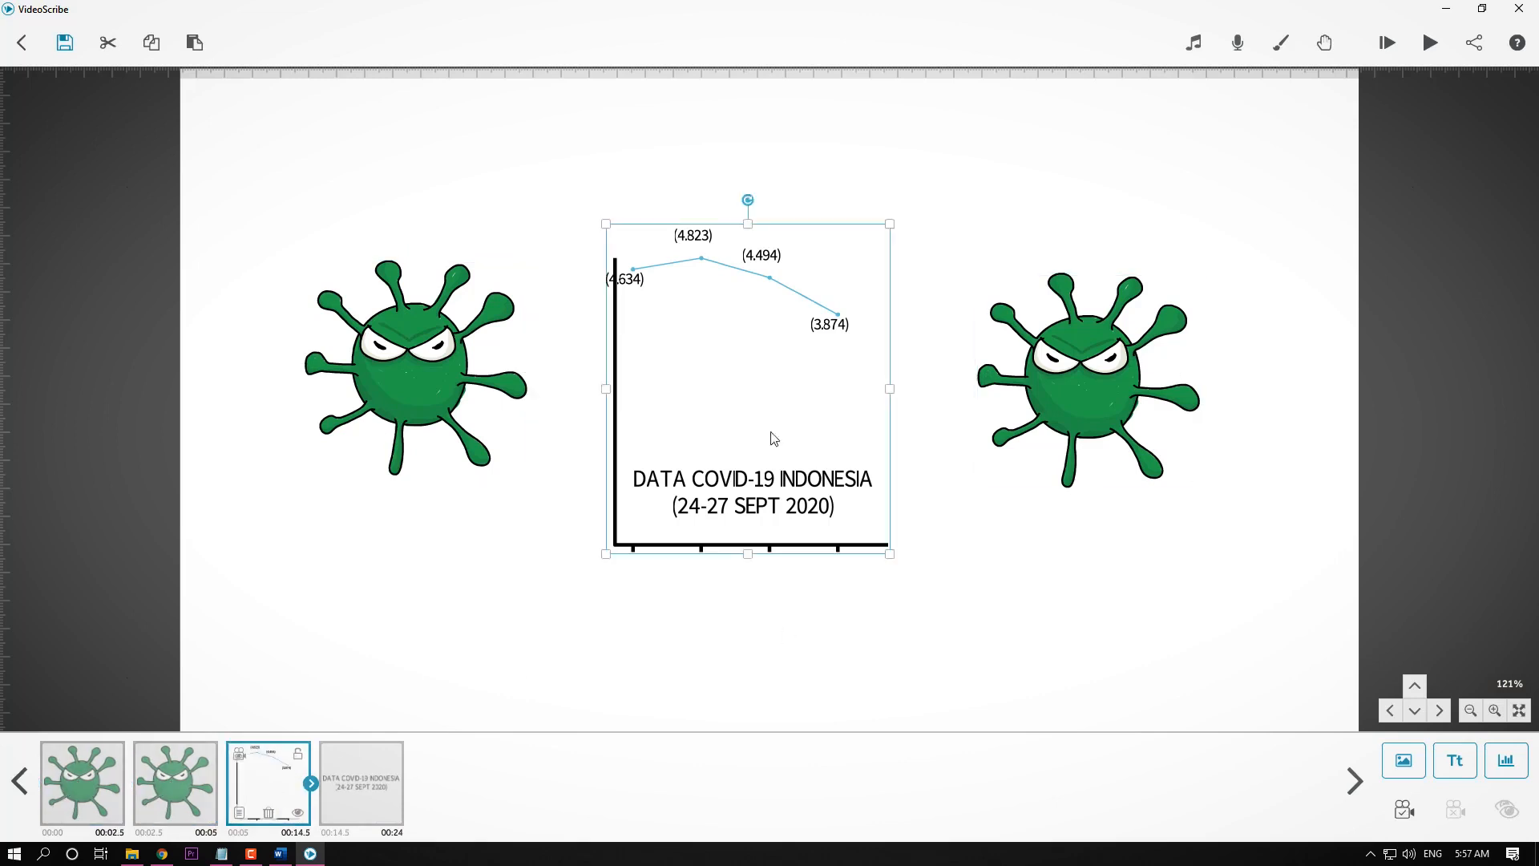
left_click(377, 785)
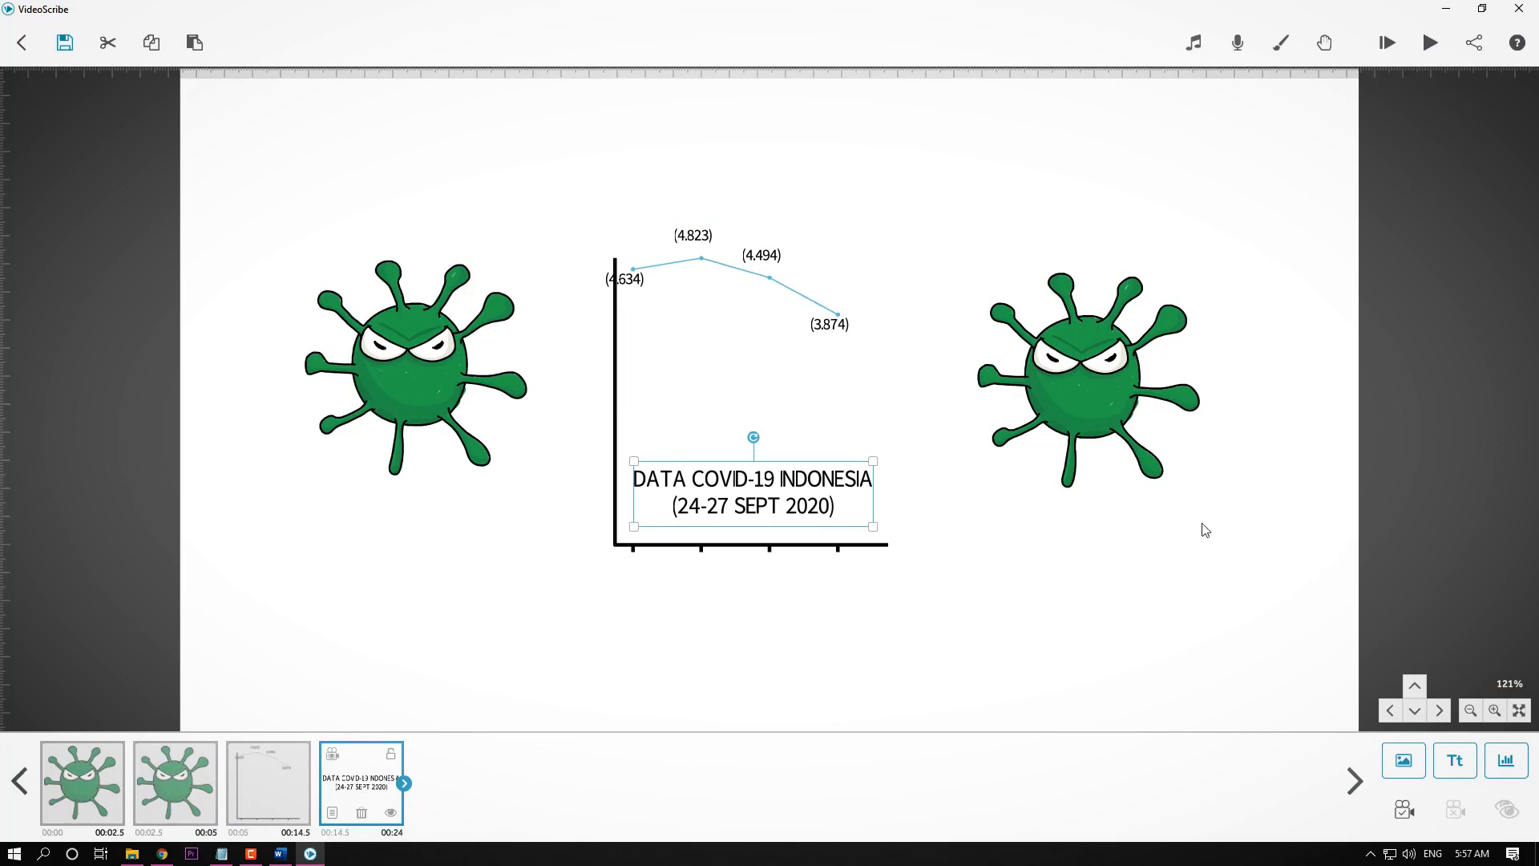
left_click(1392, 50)
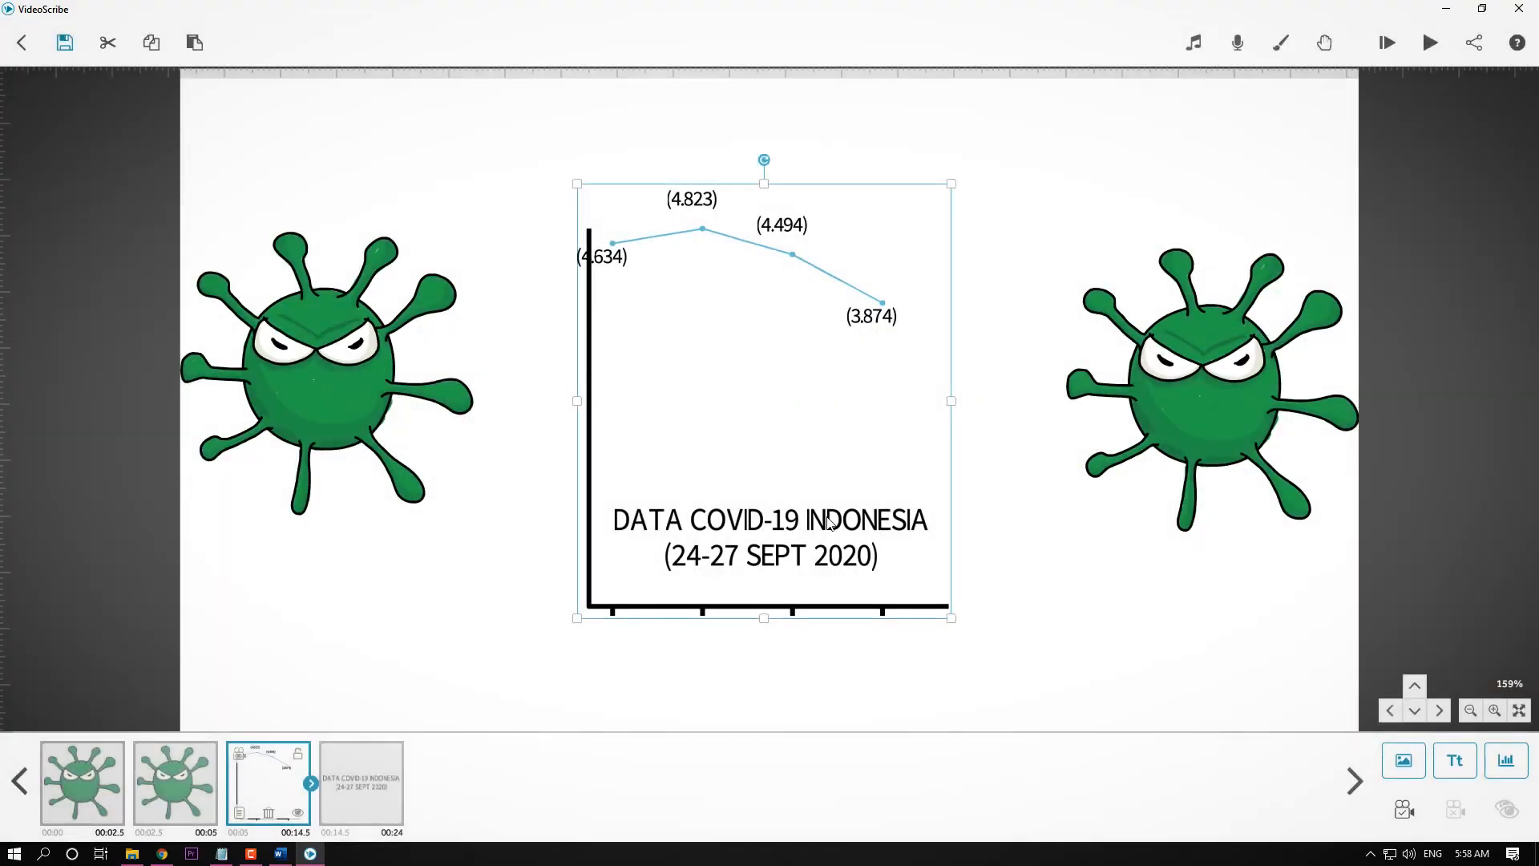
left_click(334, 364)
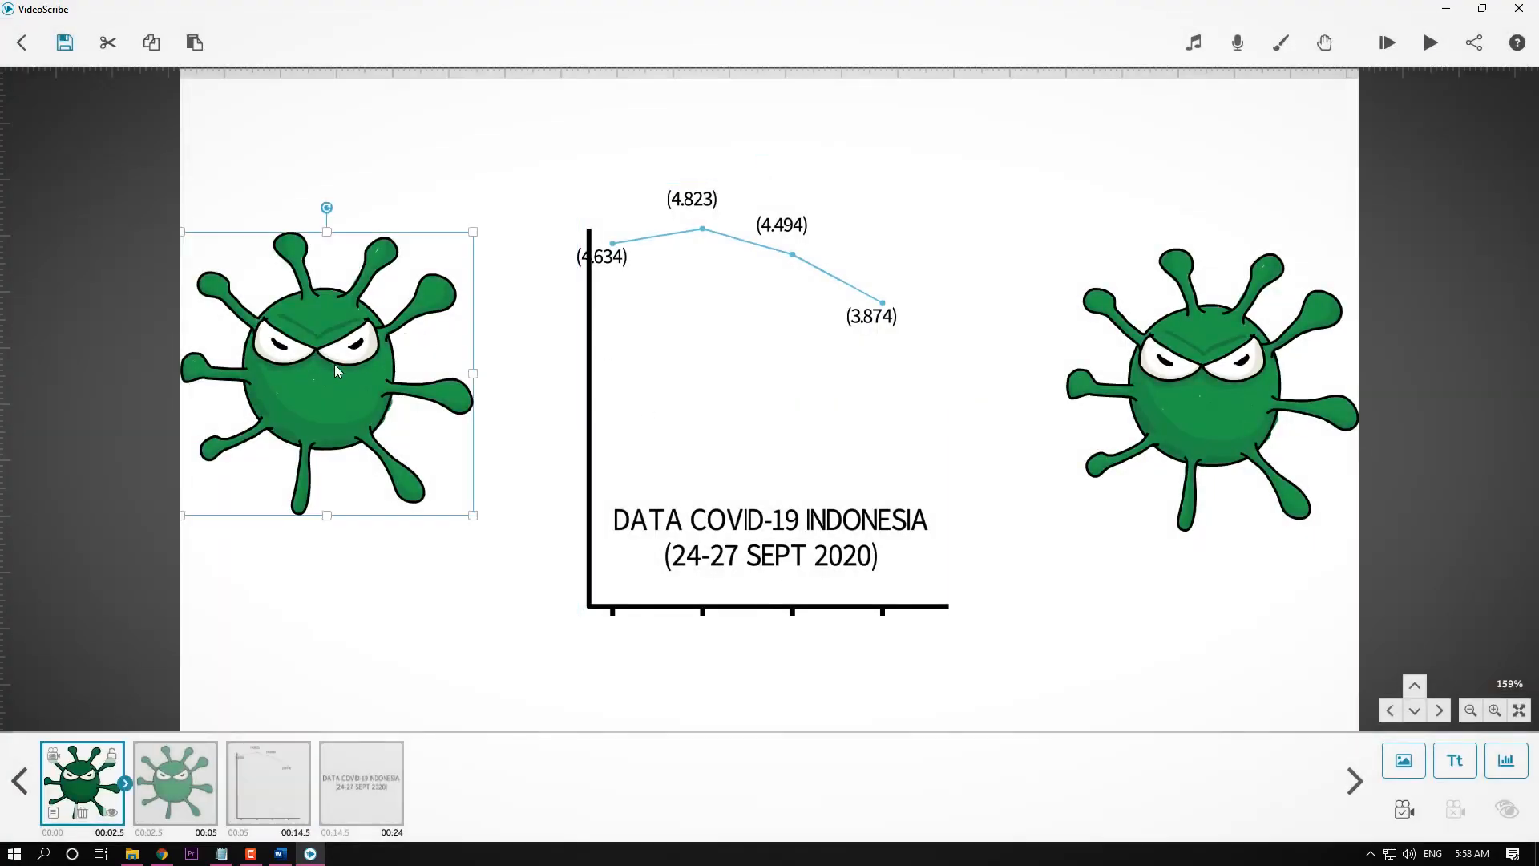
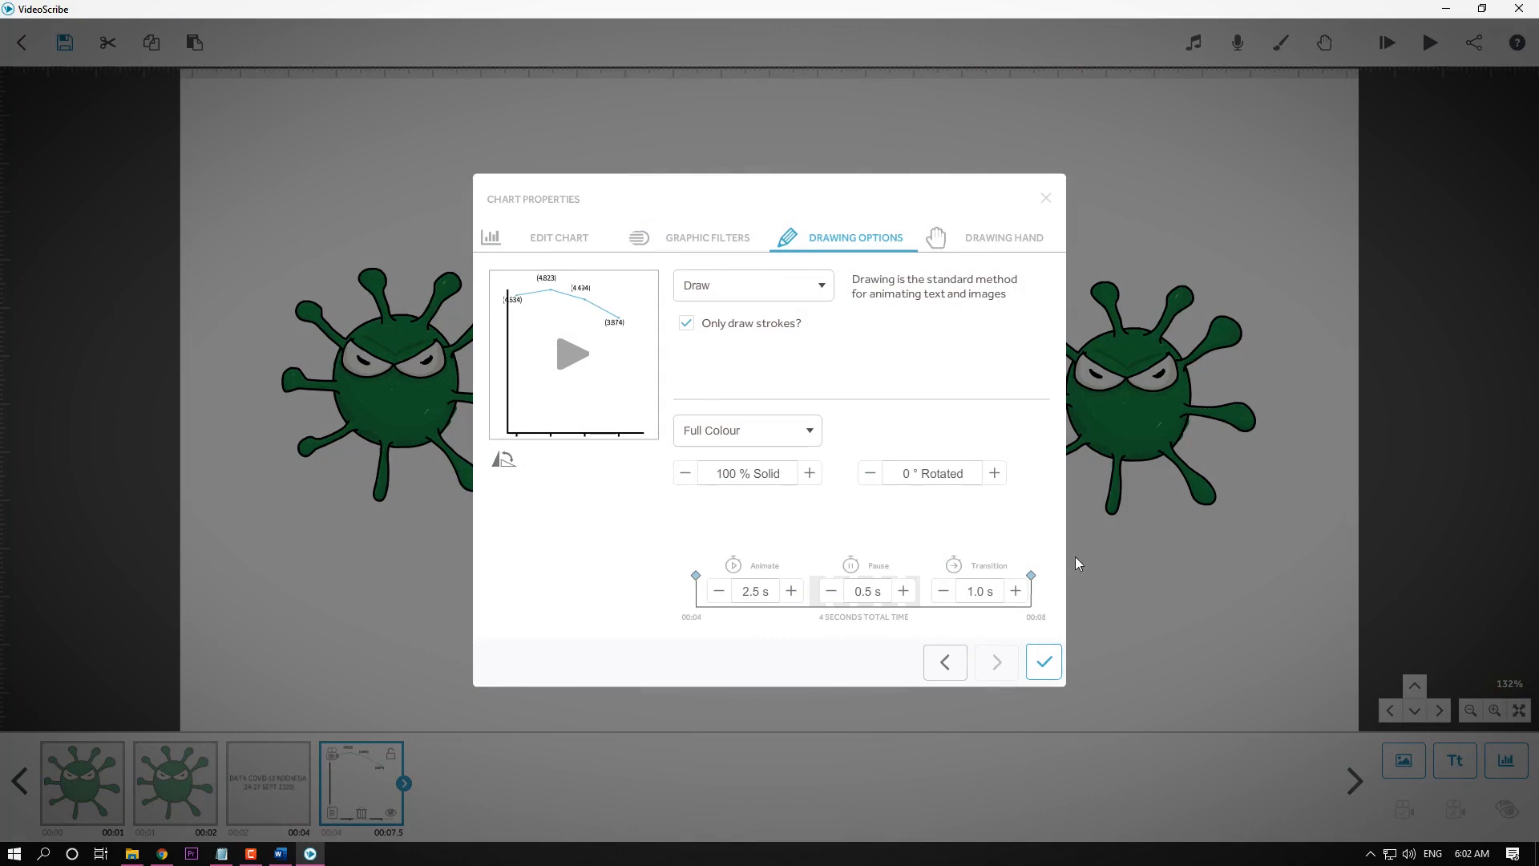
Set the line chart's pause time to 2.0 s and preview the animation.
left_click(906, 593)
left_click(906, 592)
left_click(906, 592)
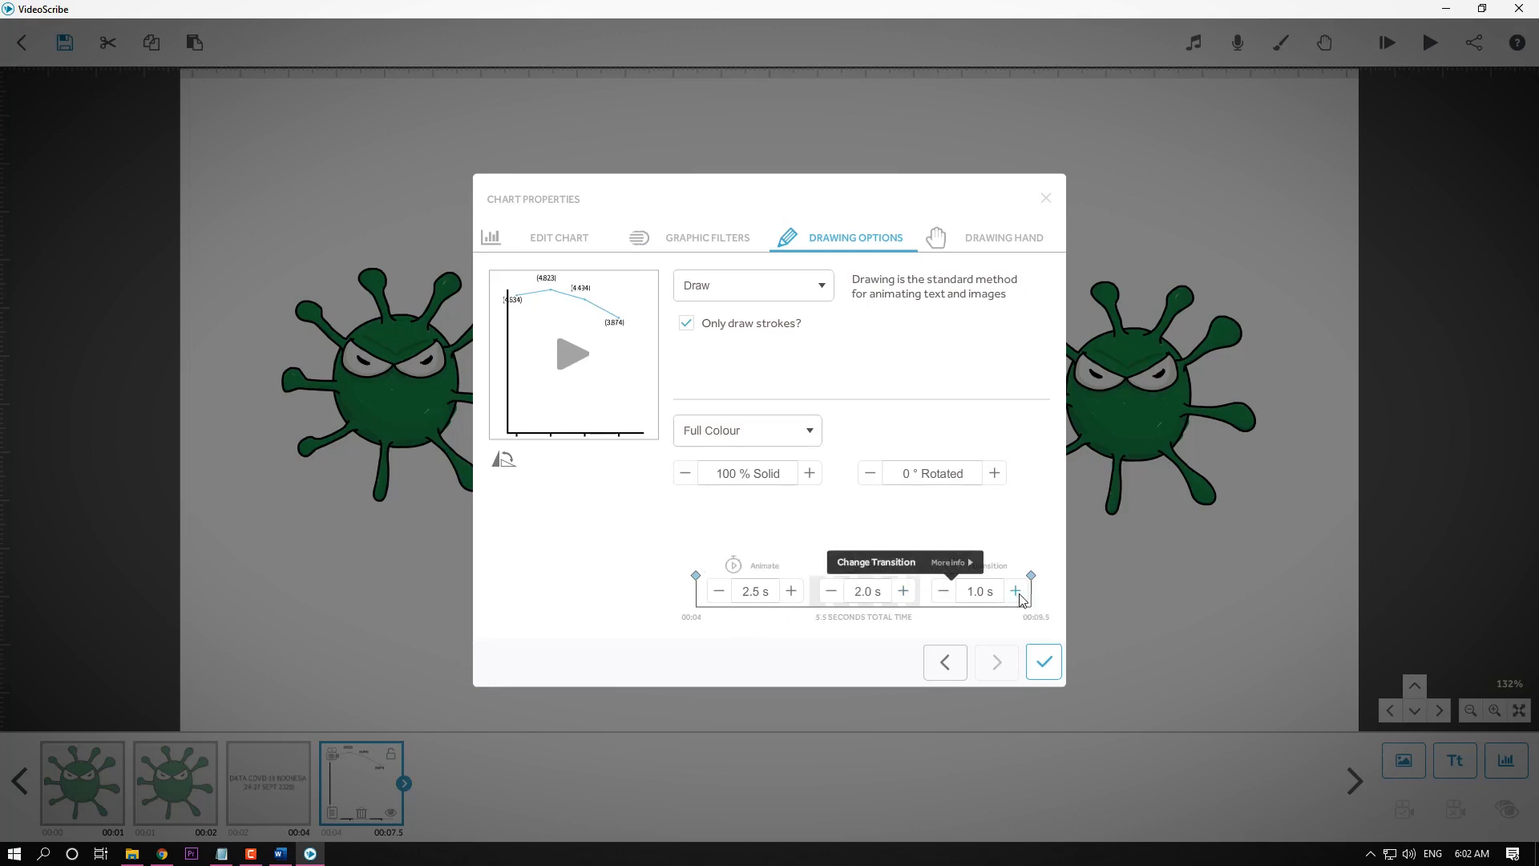
left_click(1054, 671)
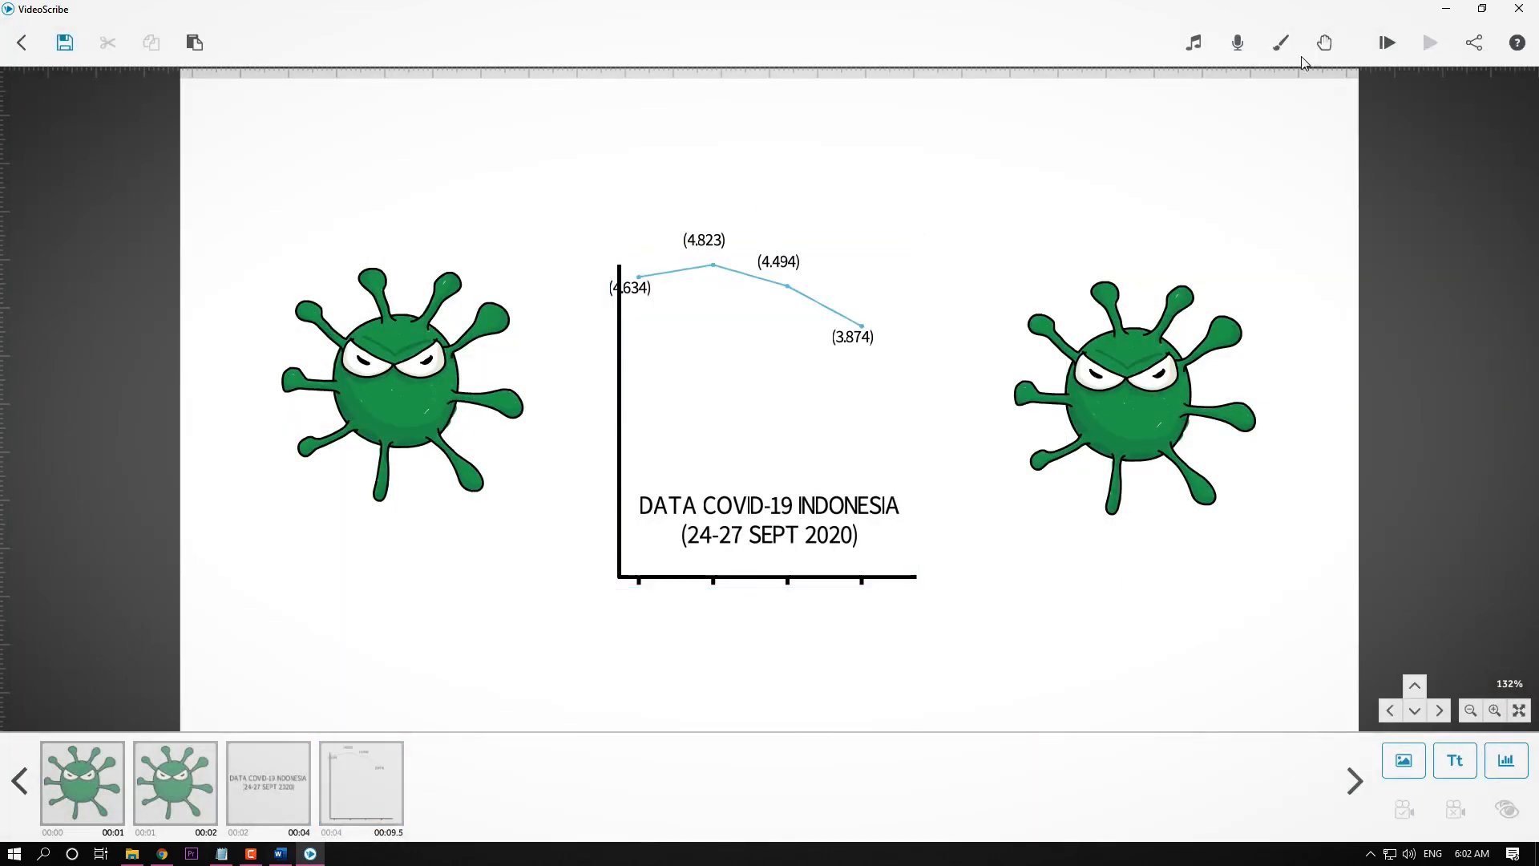
left_click(1430, 42)
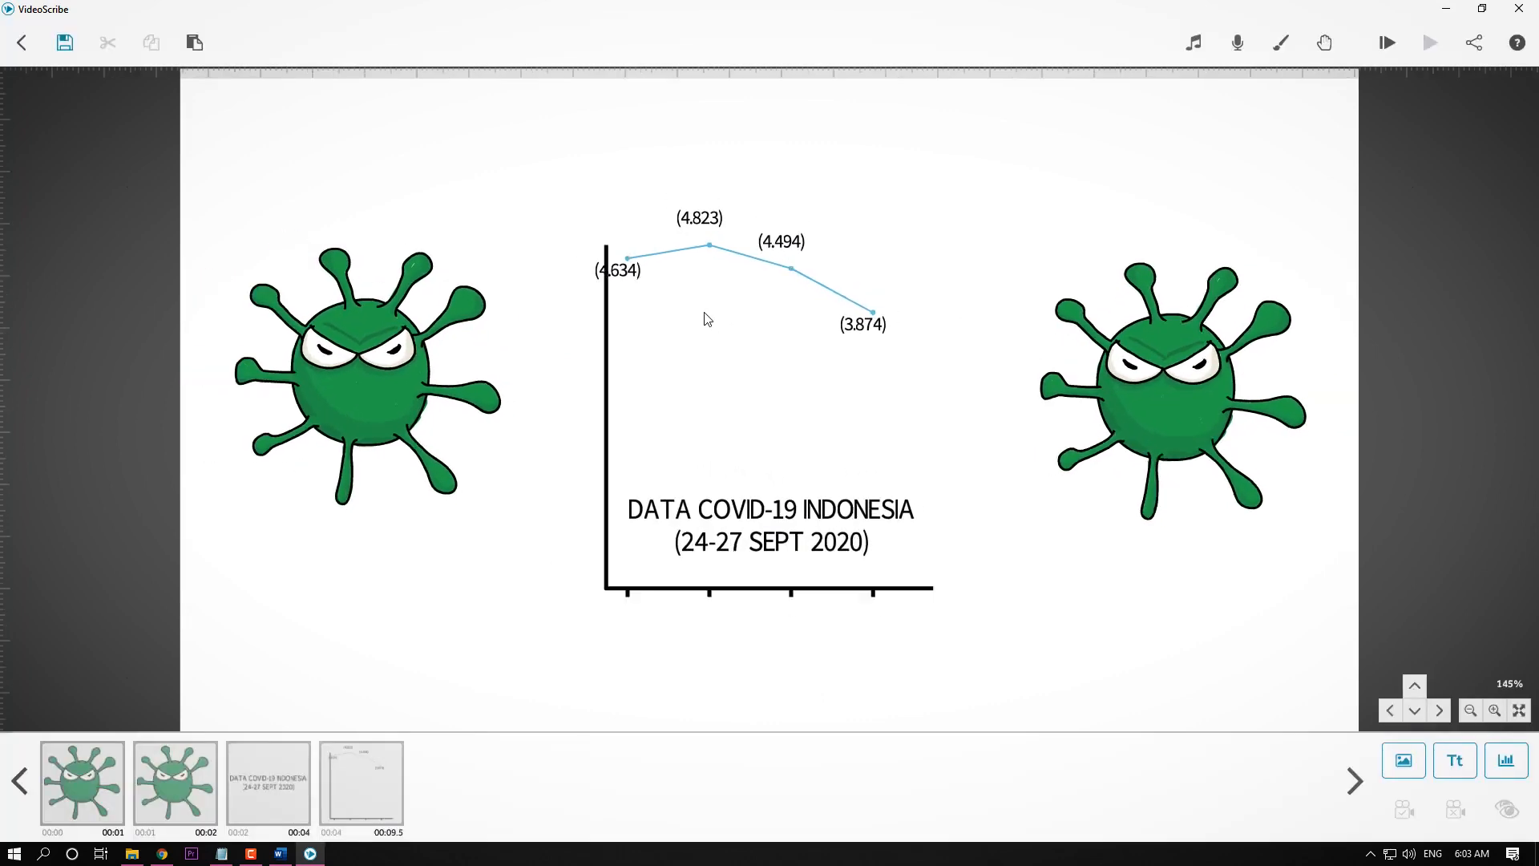
Bring an empty area of the canvas away from the first scene into view at 110% zoom for the second scene.
scroll(703, 314, "down", 4)
scroll(681, 292, "down", 2)
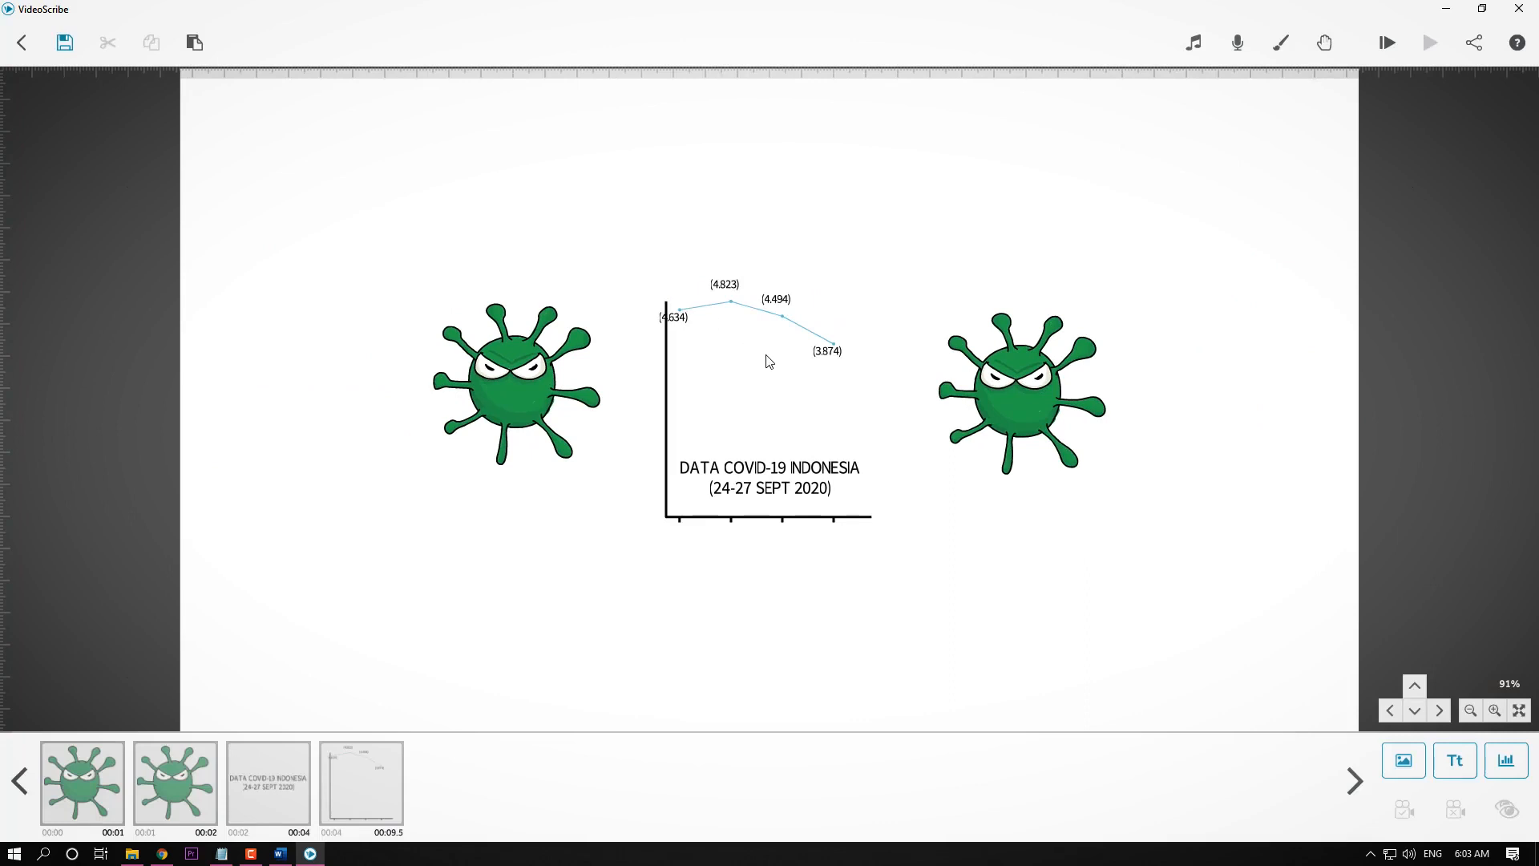
scroll(768, 361, "up", 2)
scroll(768, 362, "down", 1)
scroll(768, 362, "down", 2)
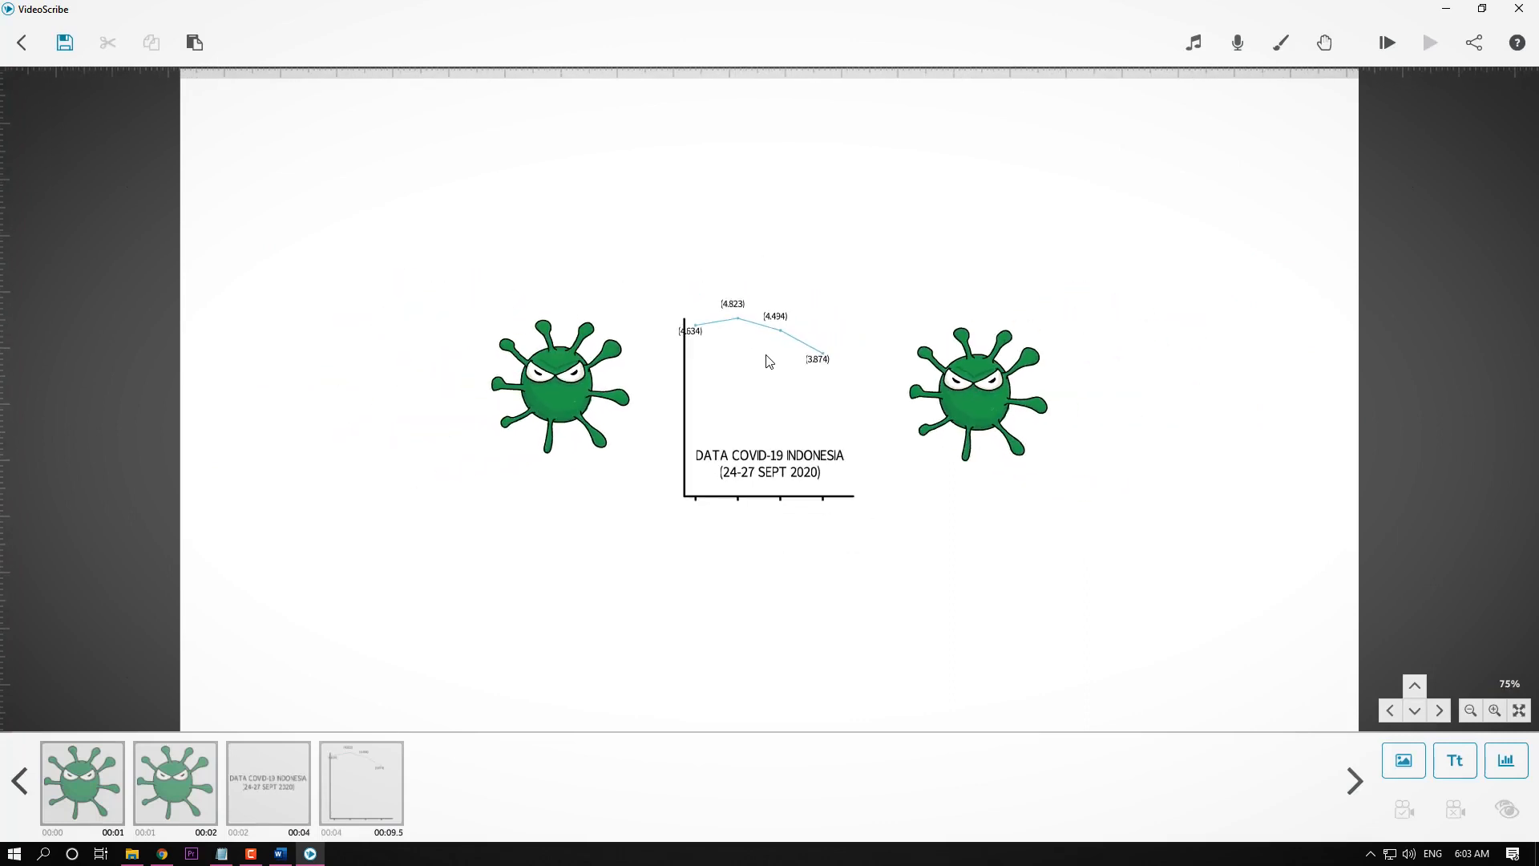
scroll(768, 361, "up", 2)
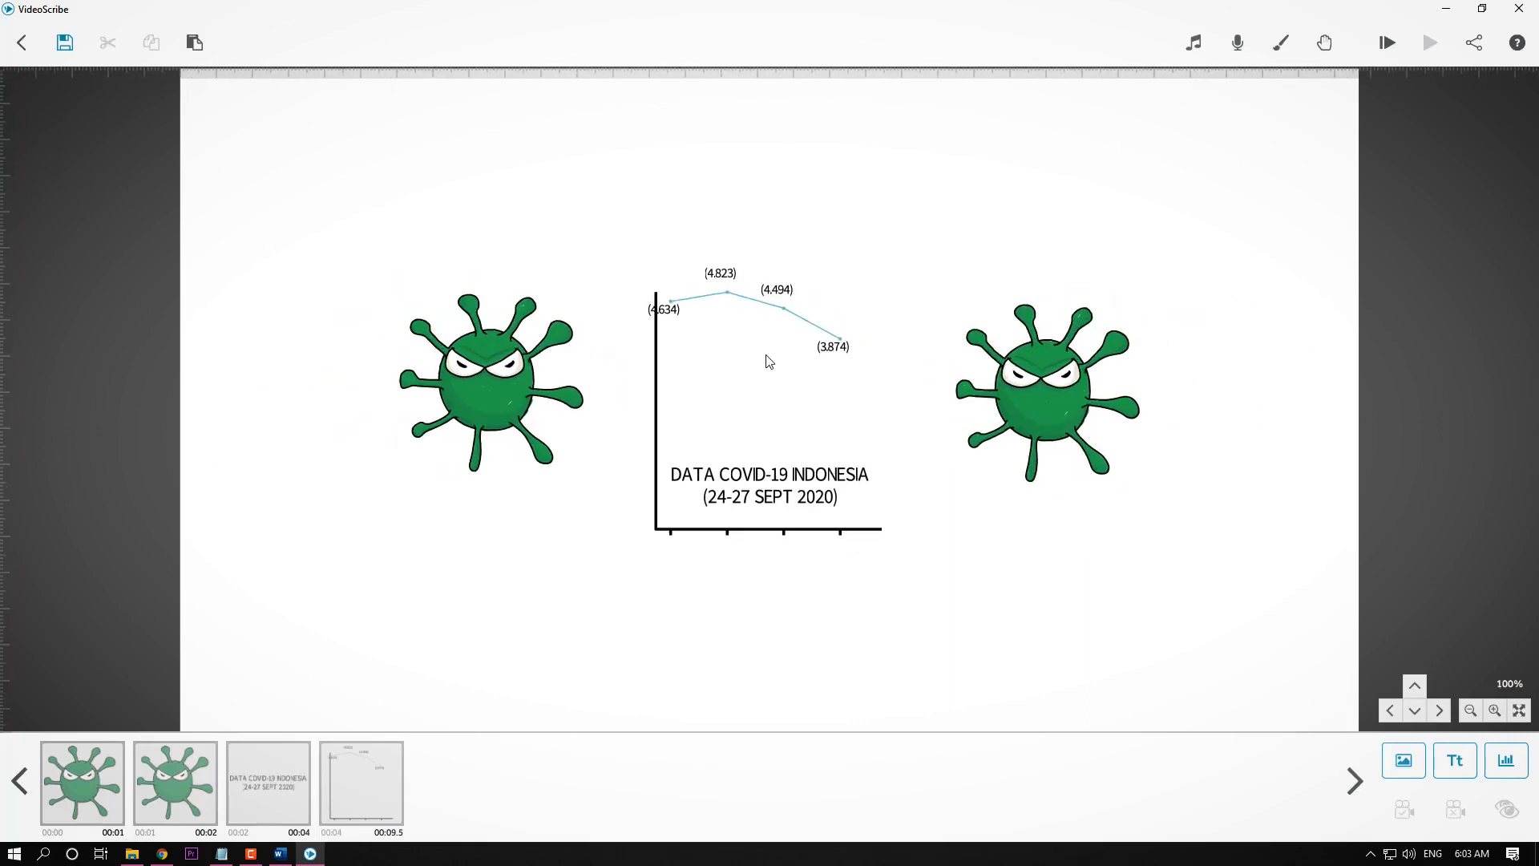
scroll(767, 362, "up", 1)
scroll(770, 367, "down", 3)
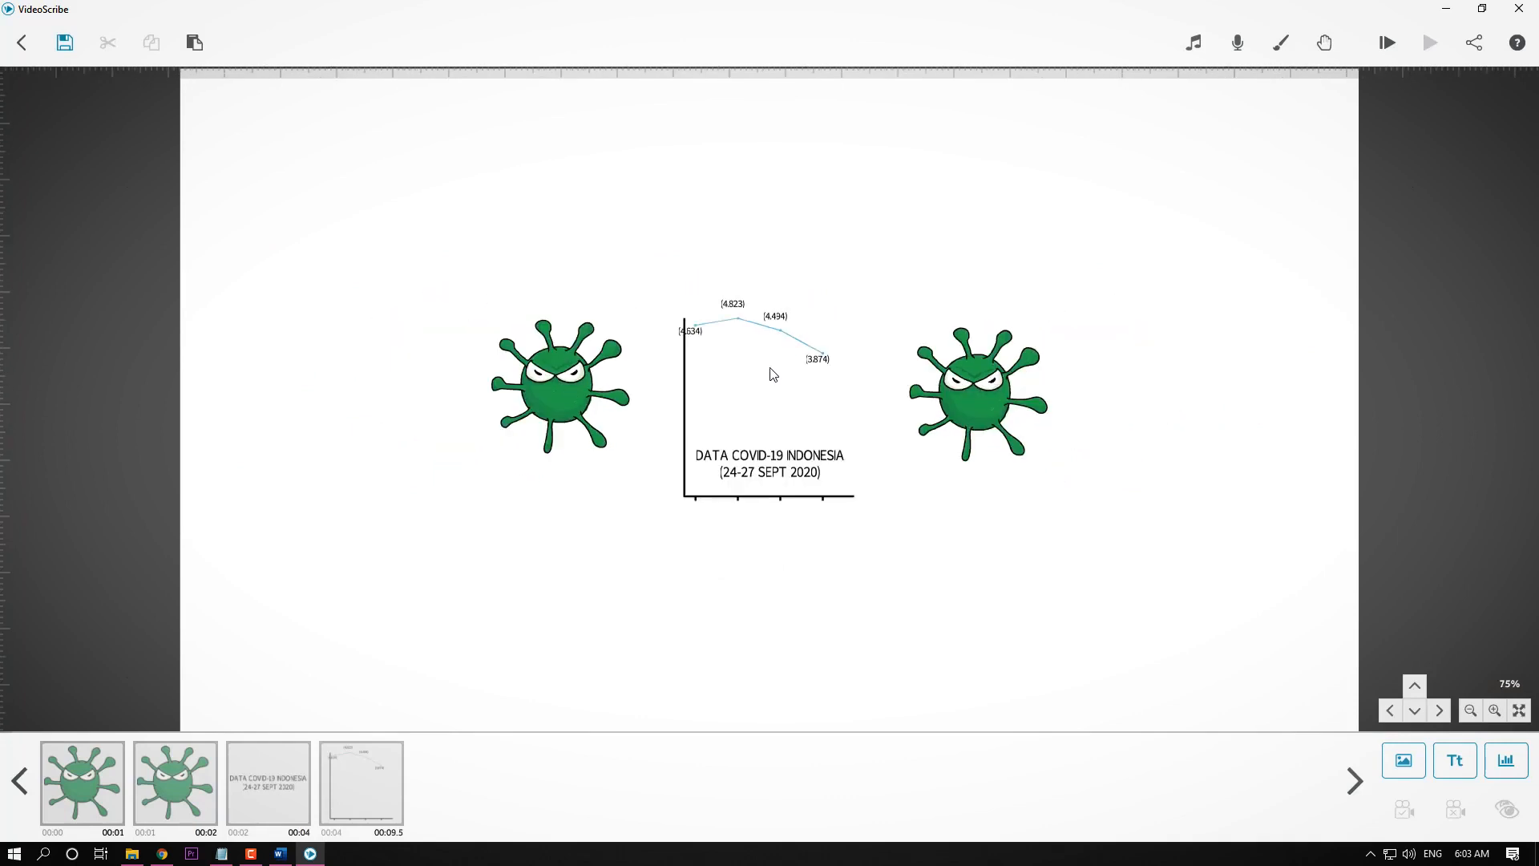
left_click_drag(1118, 517, 1014, 453)
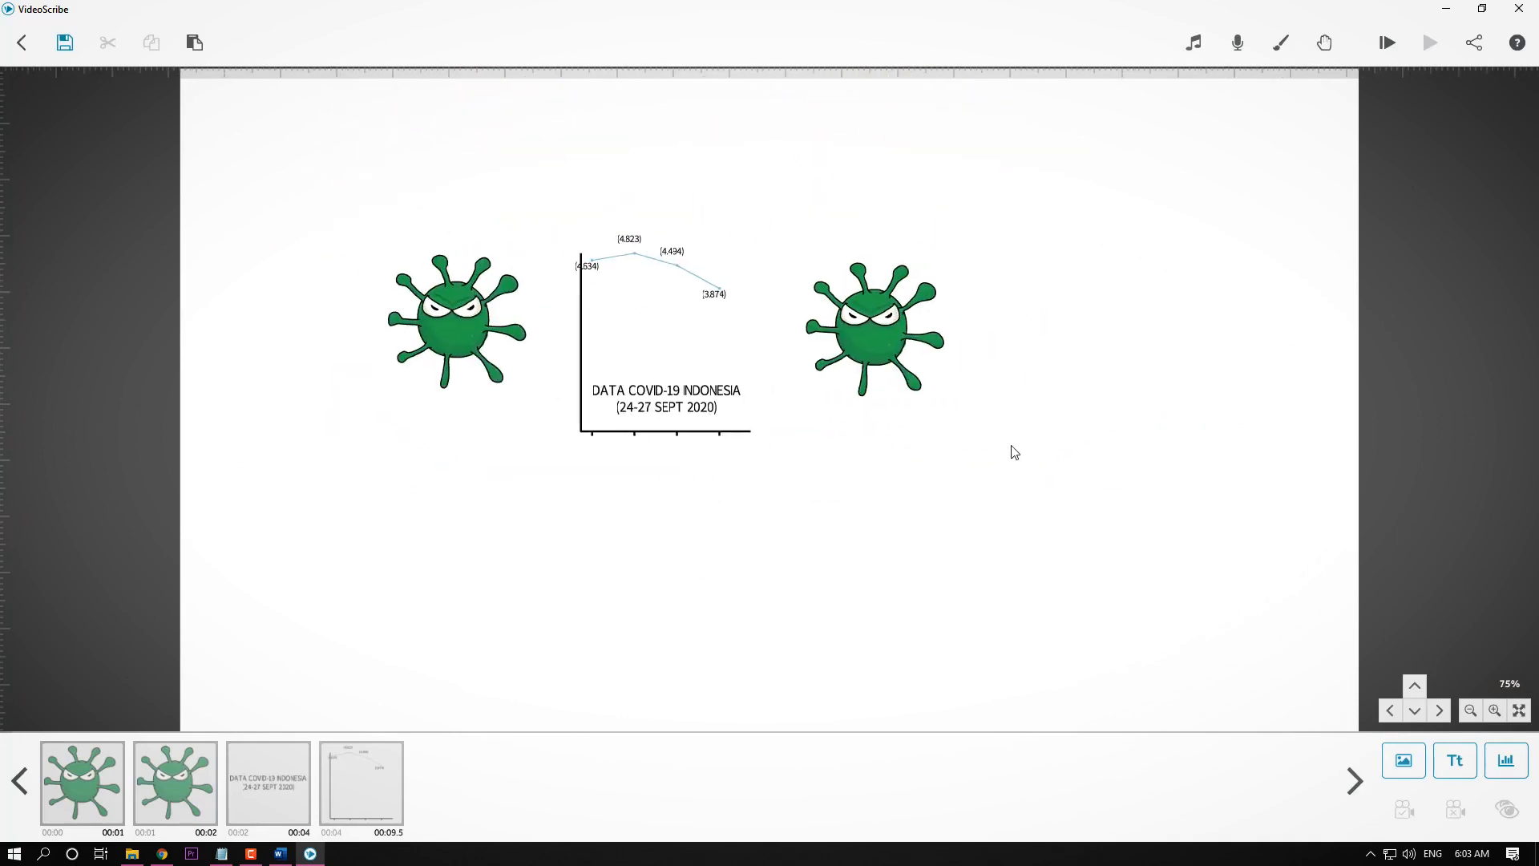
scroll(1135, 487, "up", 4)
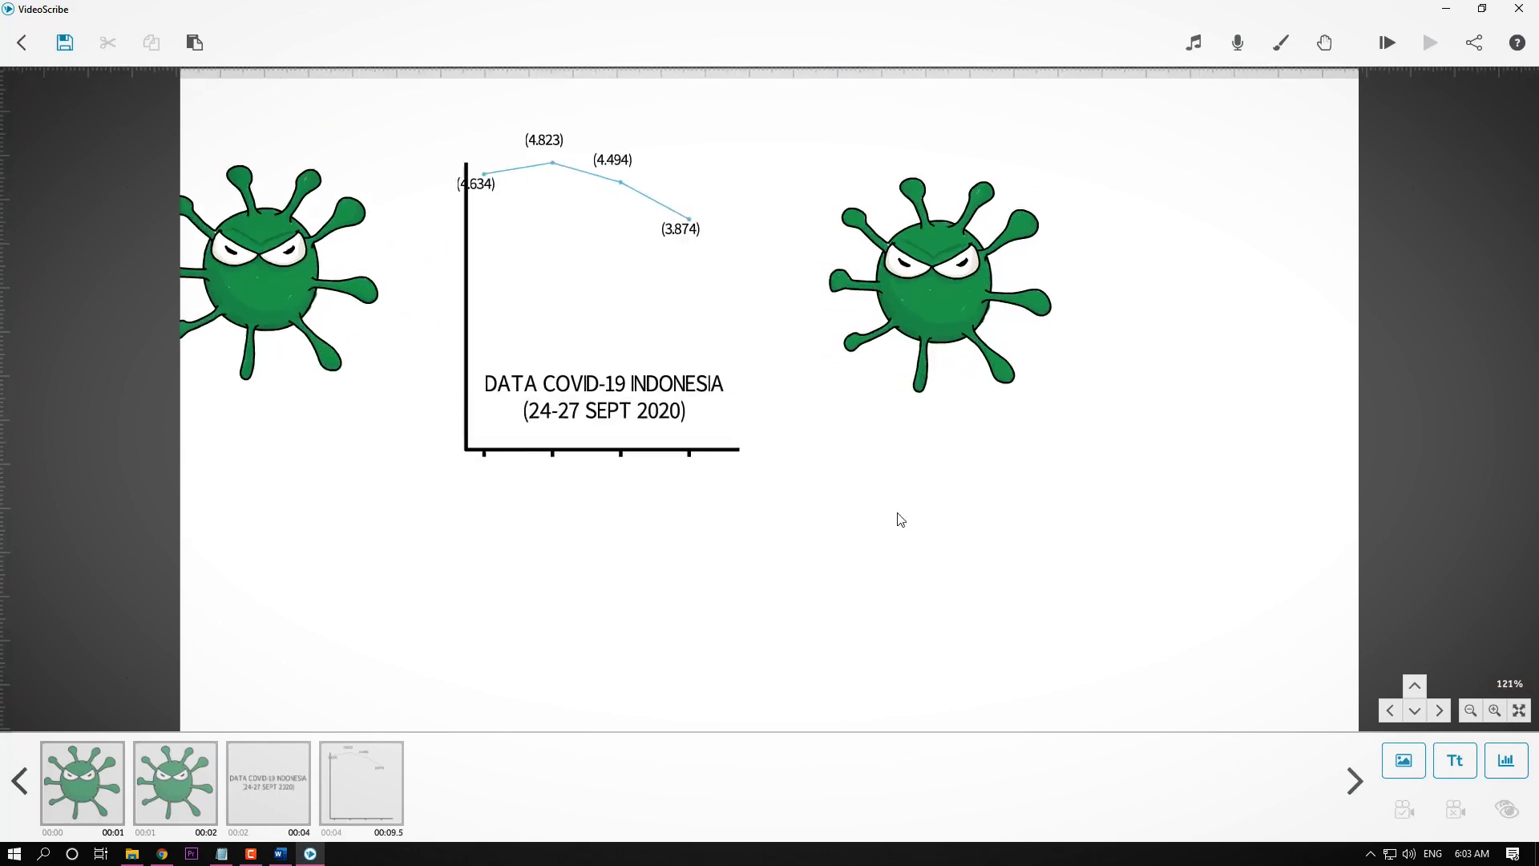
scroll(1076, 490, "down", 2)
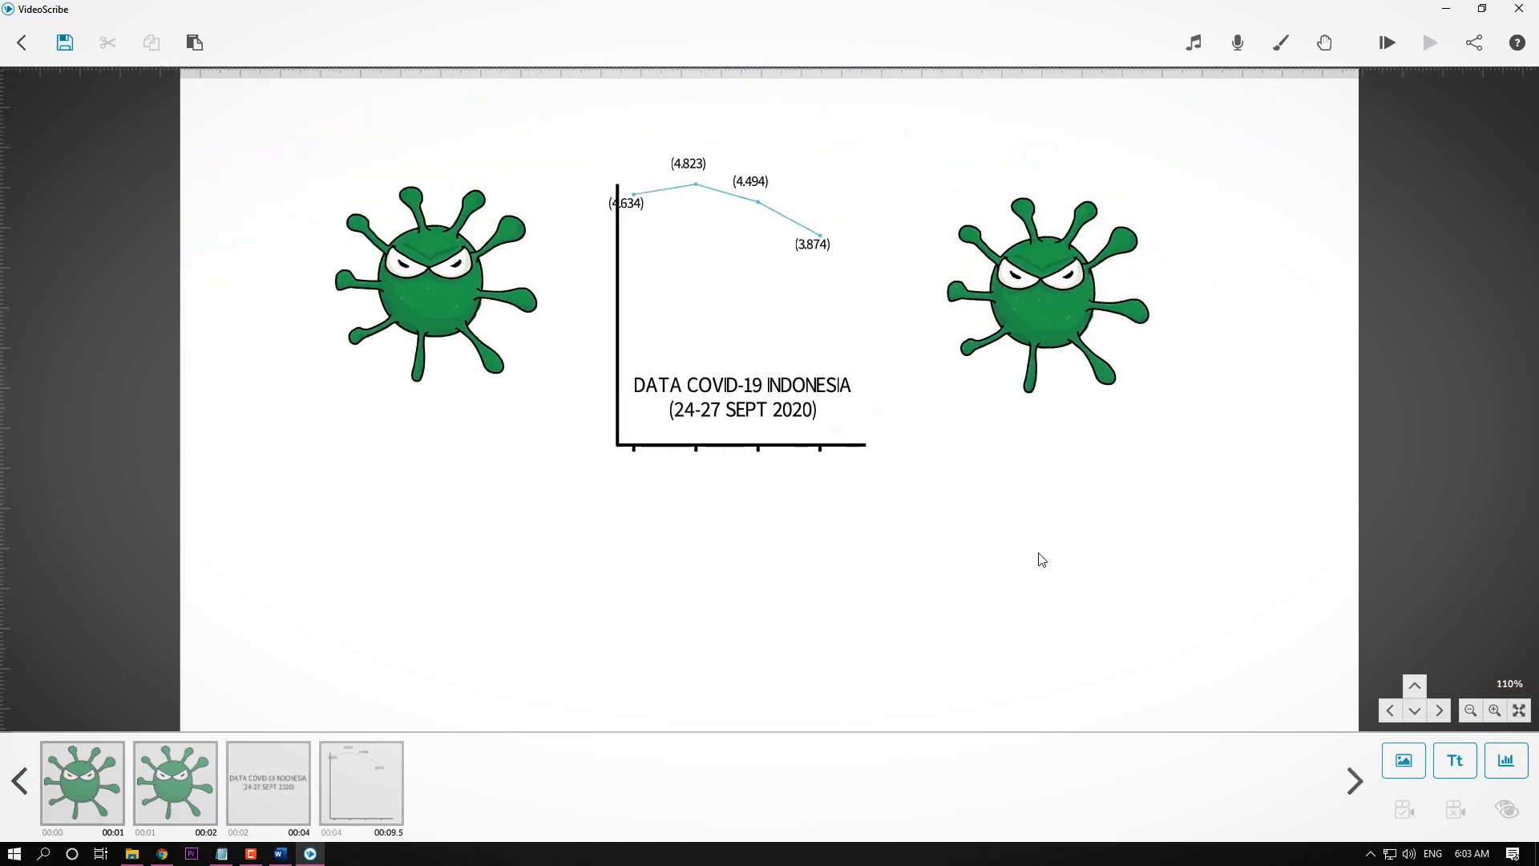
scroll(1031, 430, "down", 6)
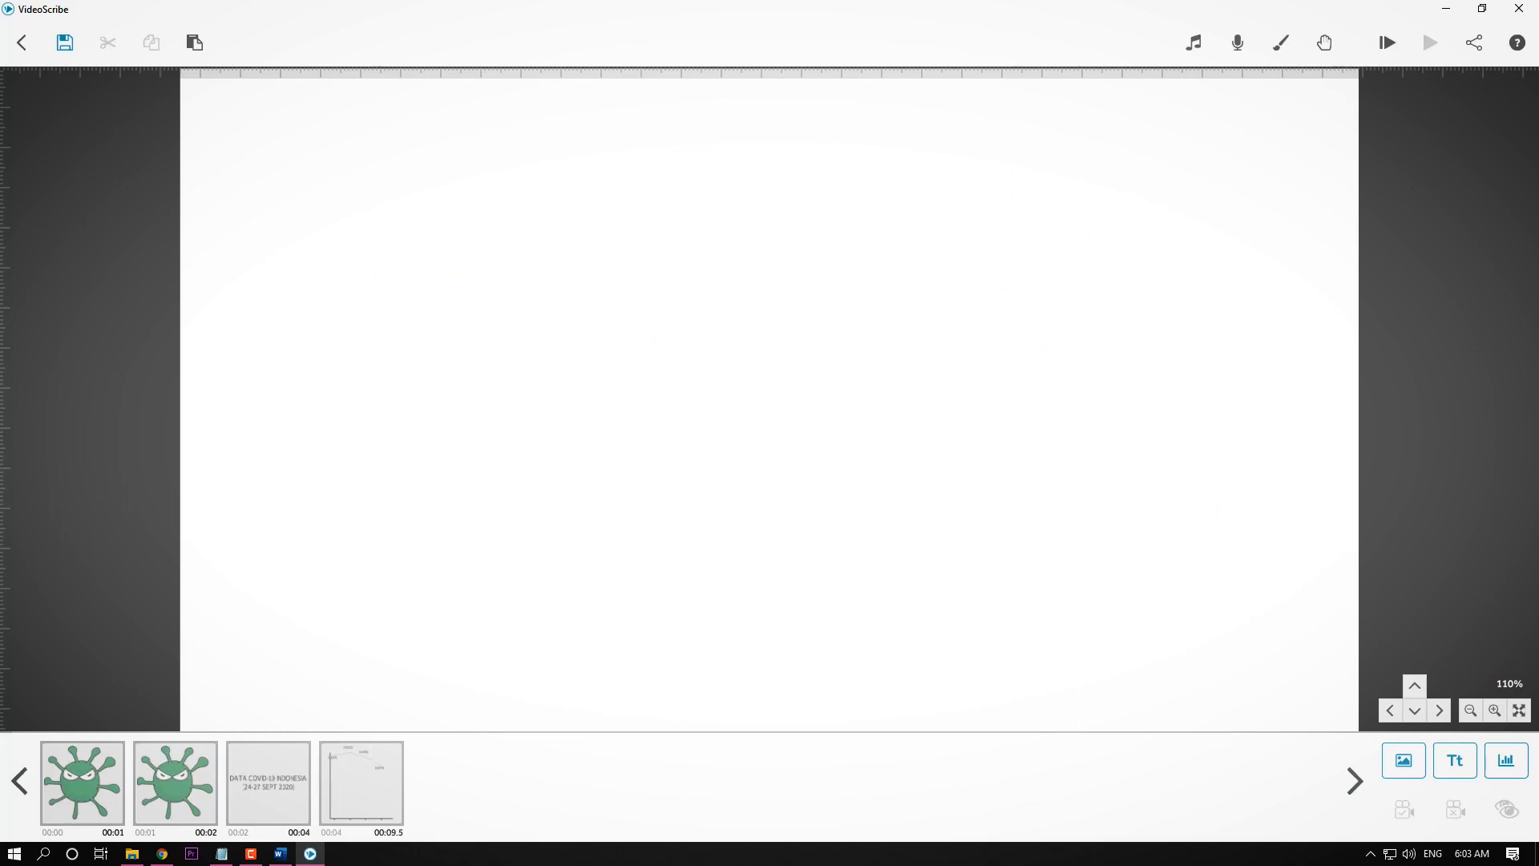
Check the second scene in the Word storyboard and the character images in the BELAJAR VIDEOSCRIBE folder.
left_click(280, 853)
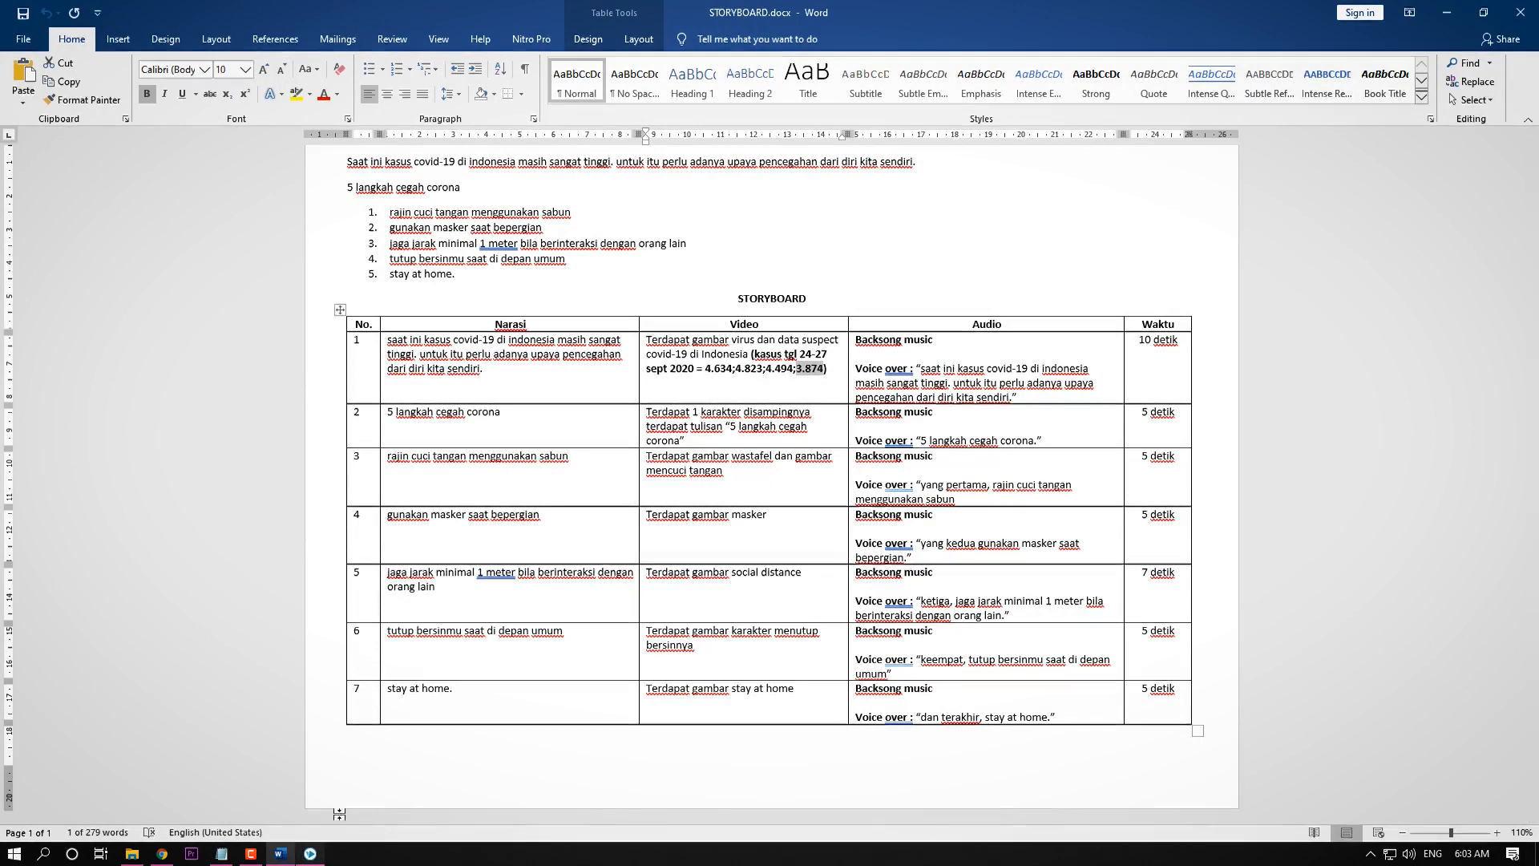
key("alt+Tab")
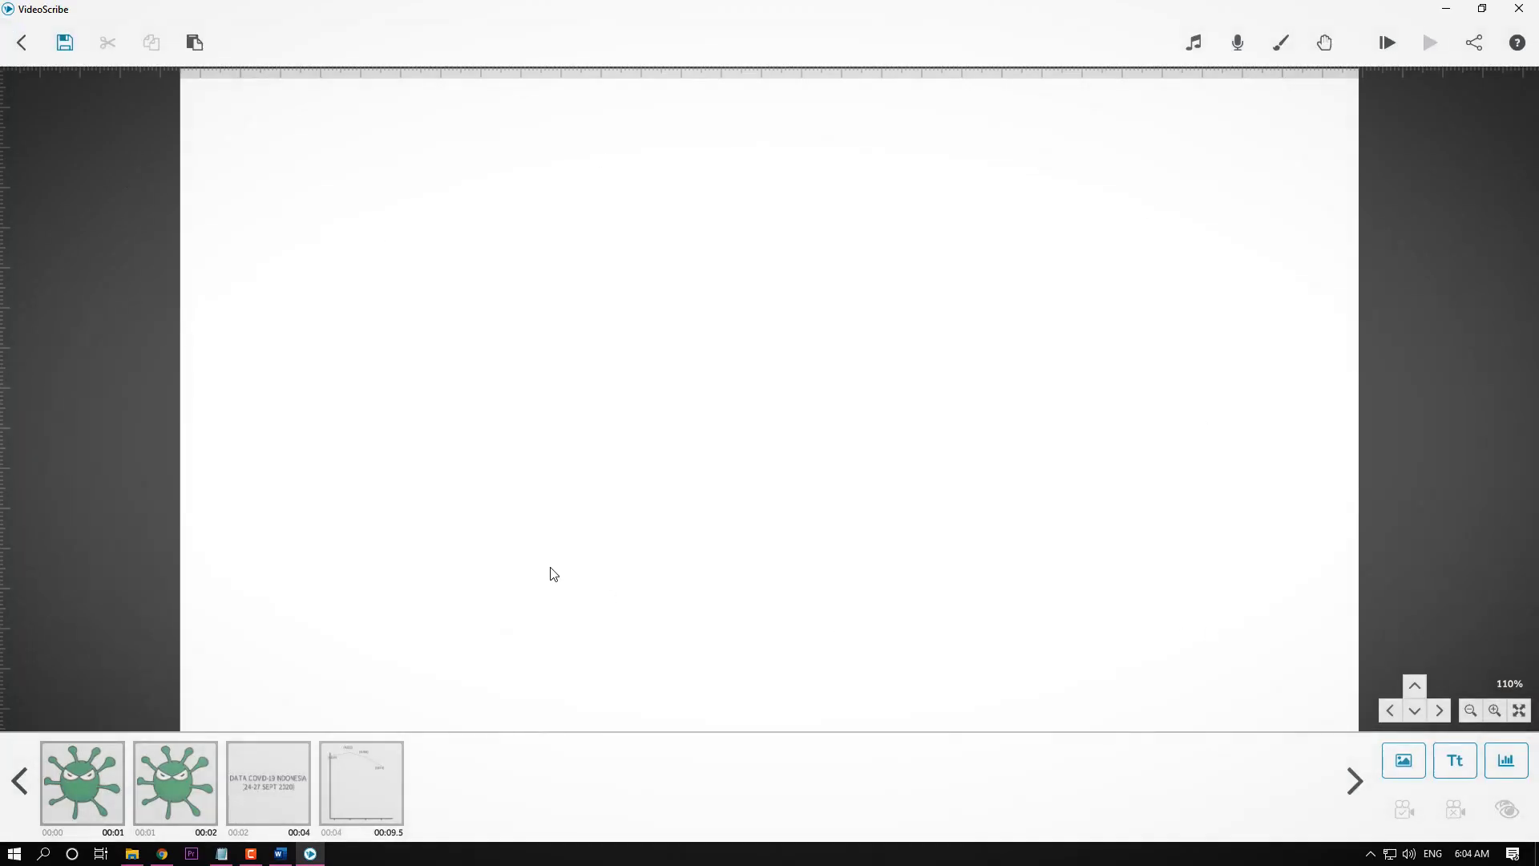
left_click(132, 853)
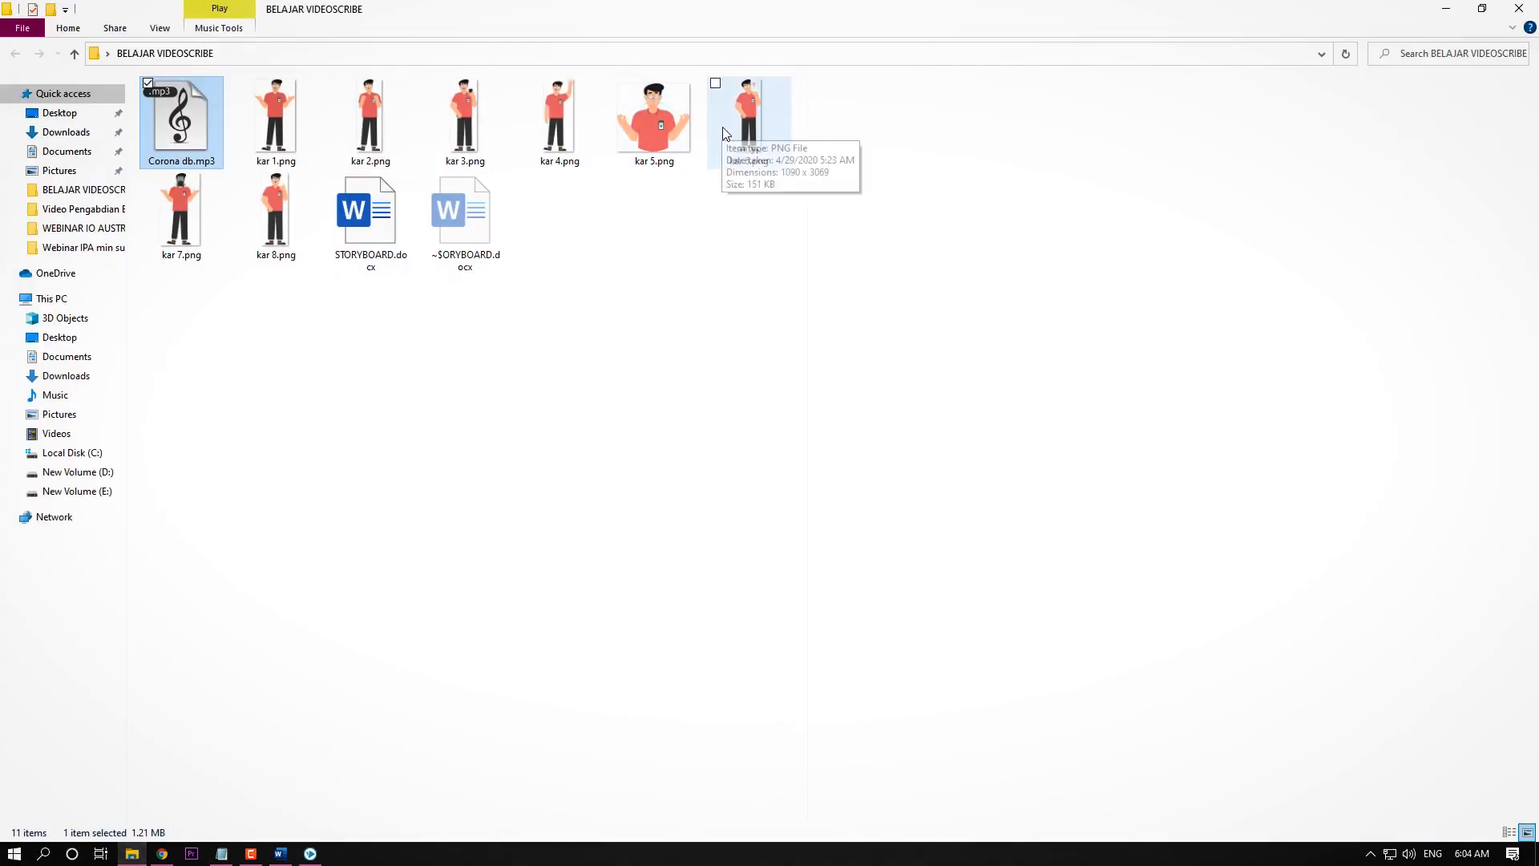
left_click(1445, 8)
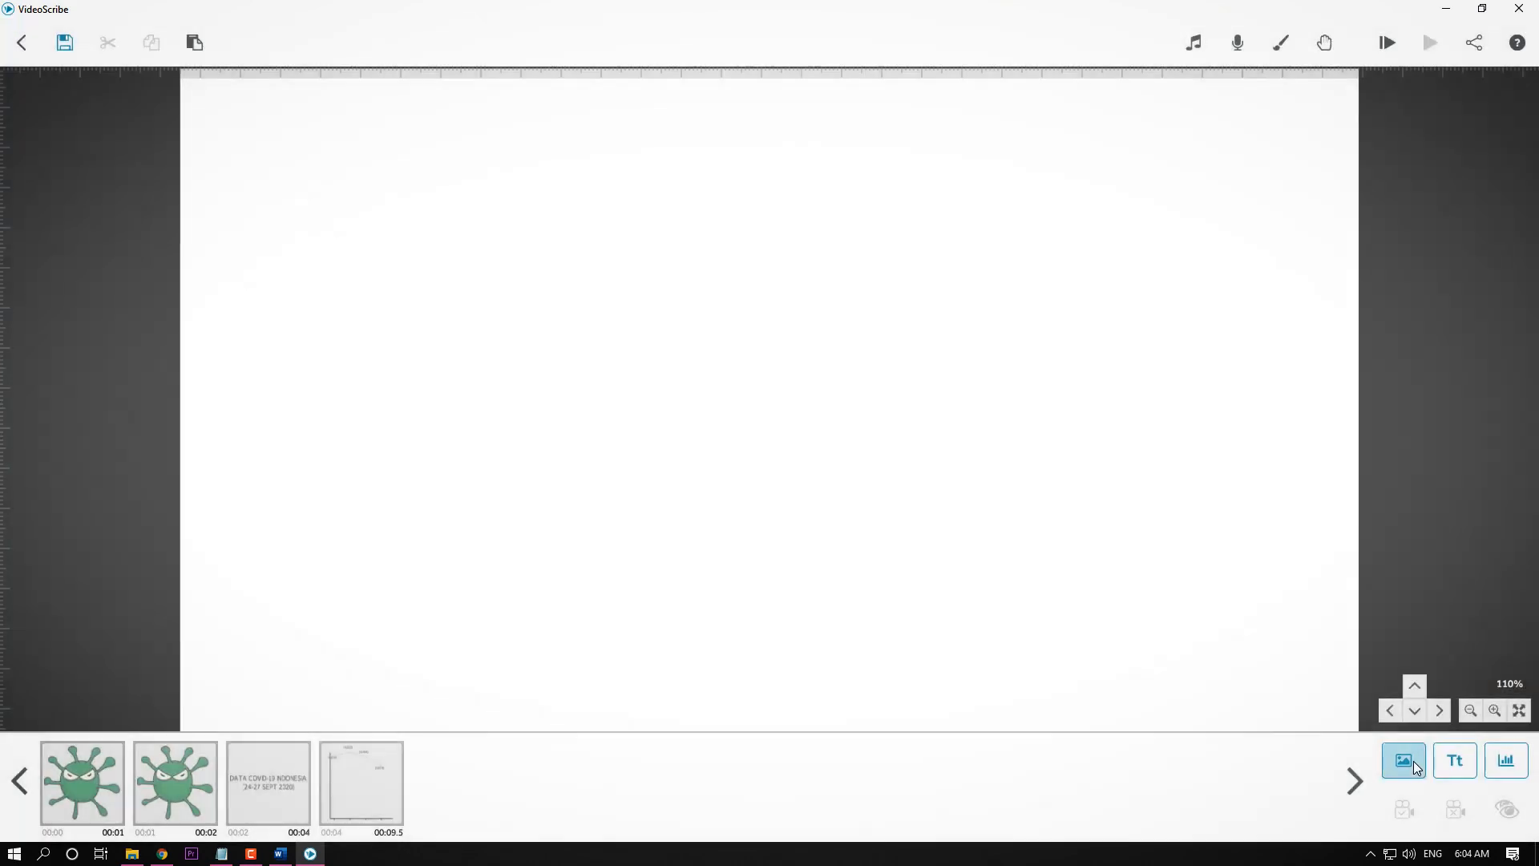
Choose the character image kar 7.png from the BELAJAR VIDEOSCRIBE folder for import as a new image.
left_click(1412, 762)
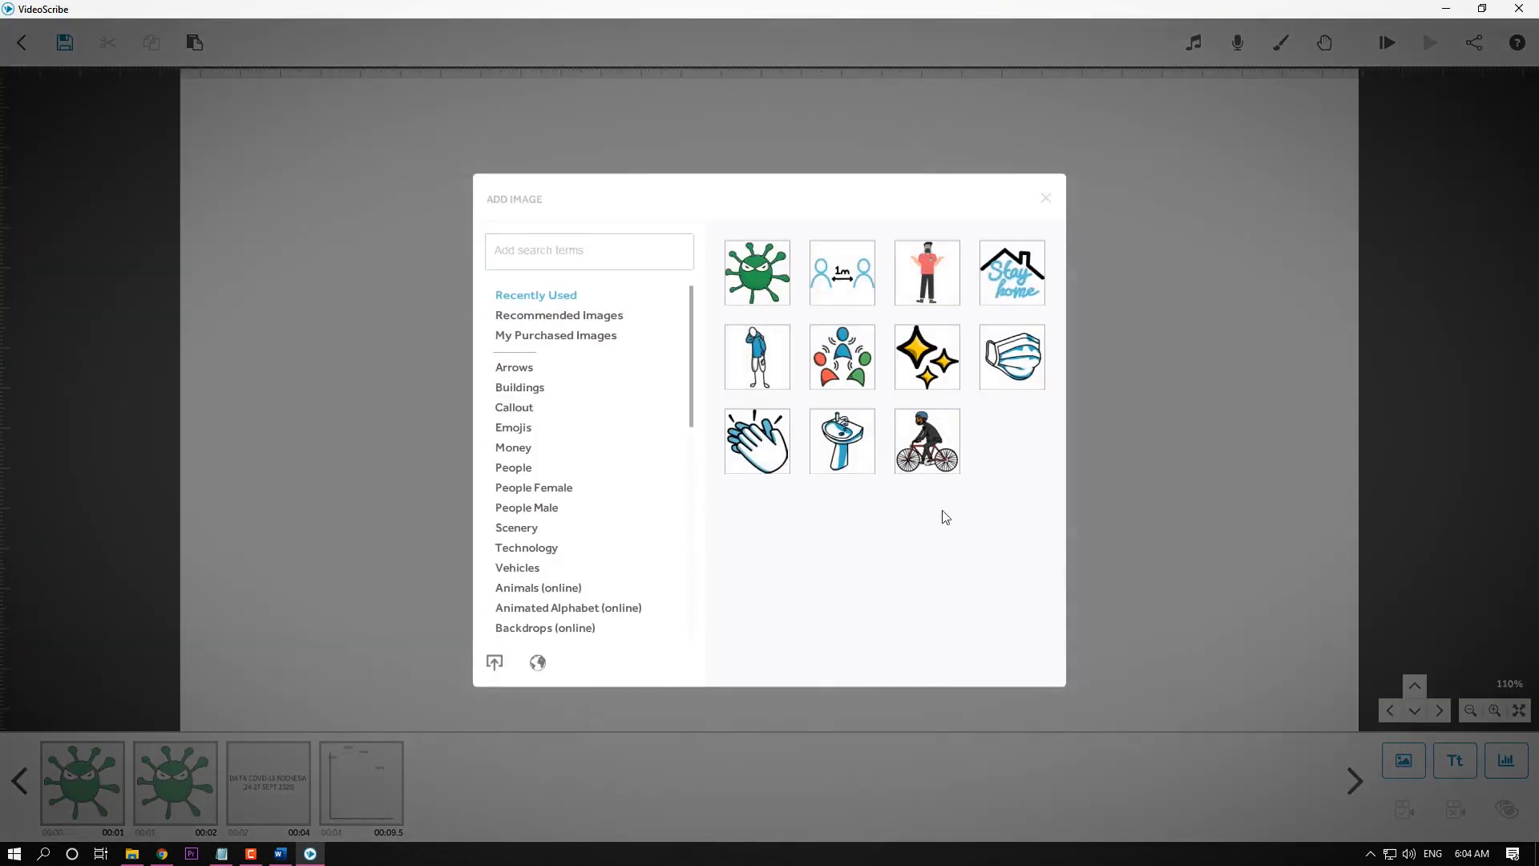
left_click(497, 661)
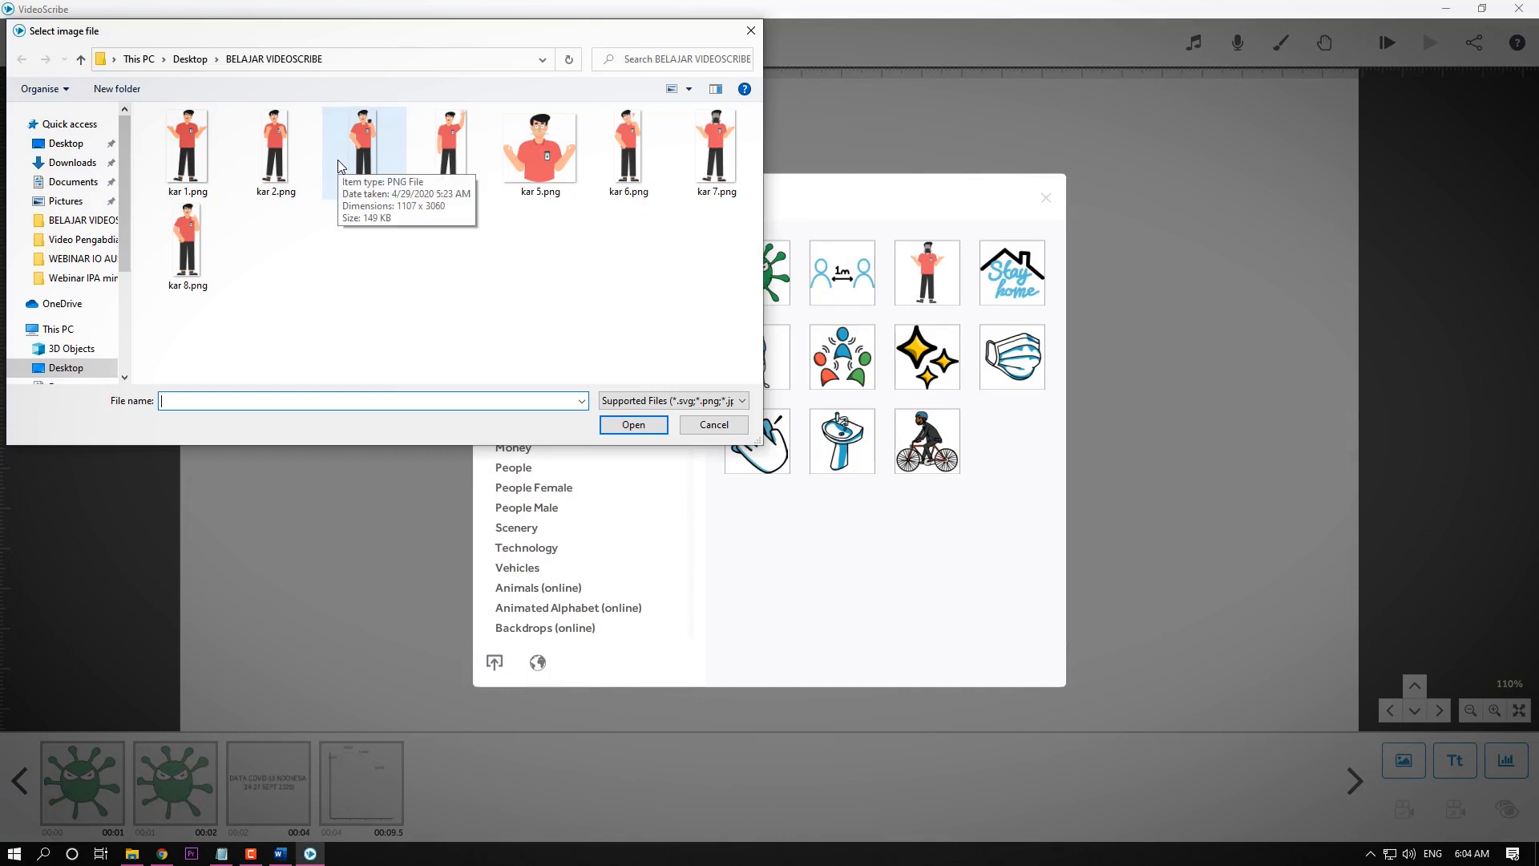
left_click(720, 156)
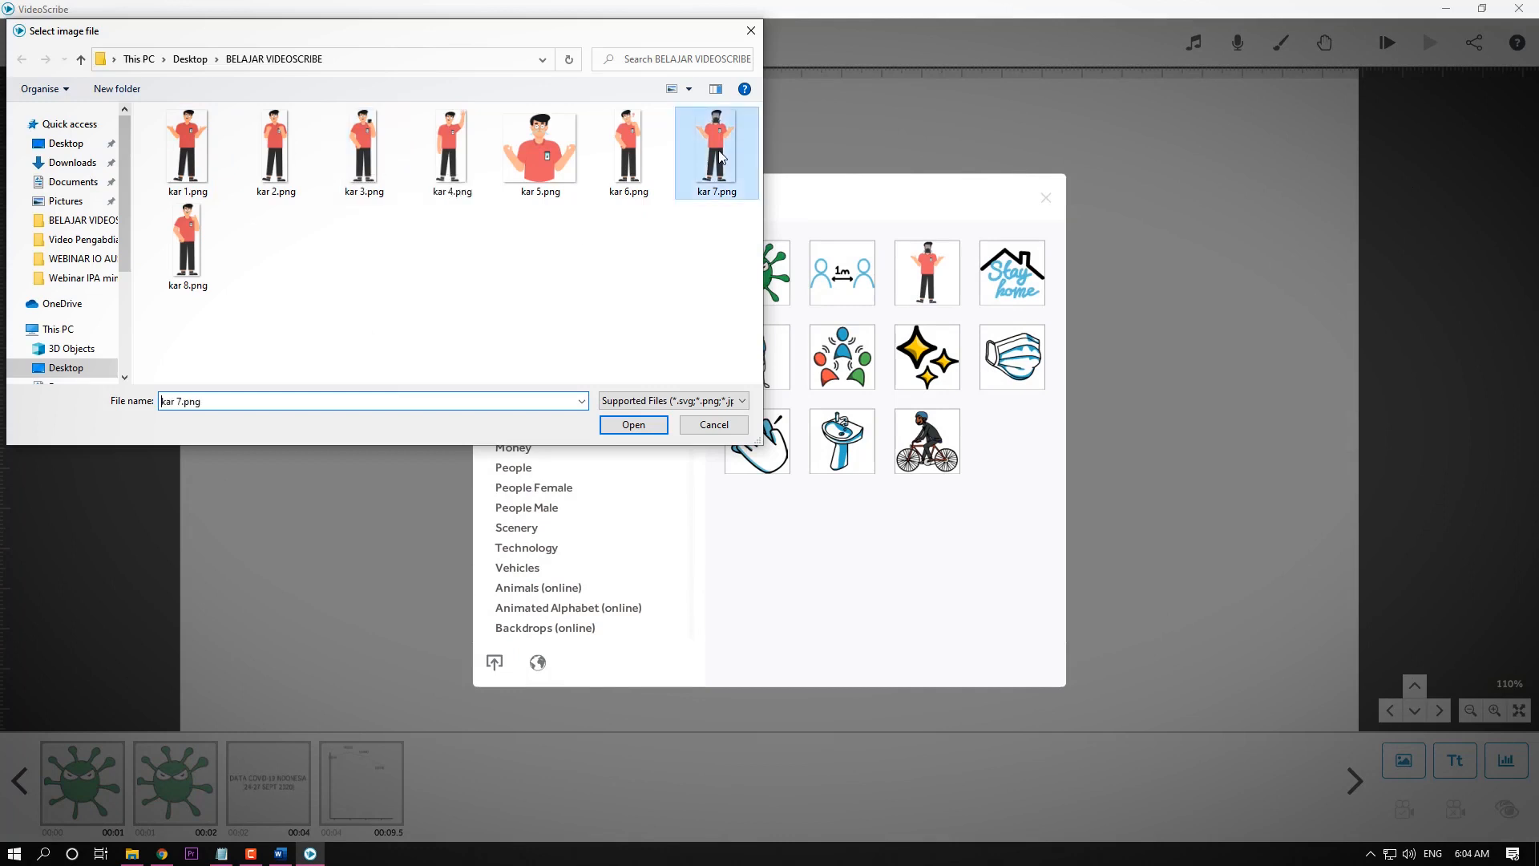
left_click(646, 426)
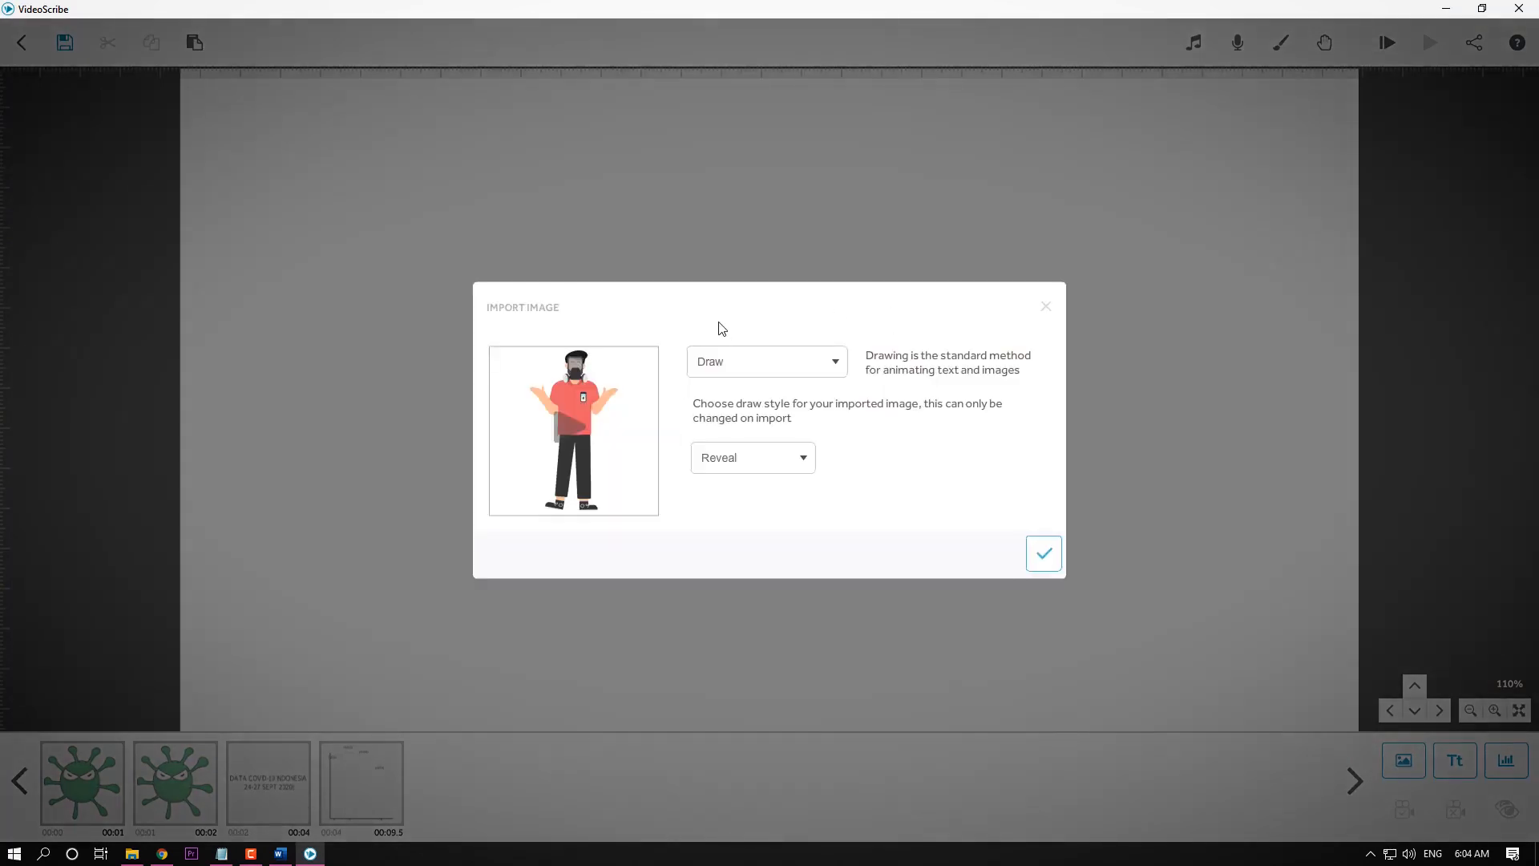
Preview the imported character's Reveal drawing, set its draw style to Sketch, and preview it again.
left_click(566, 425)
left_click(787, 463)
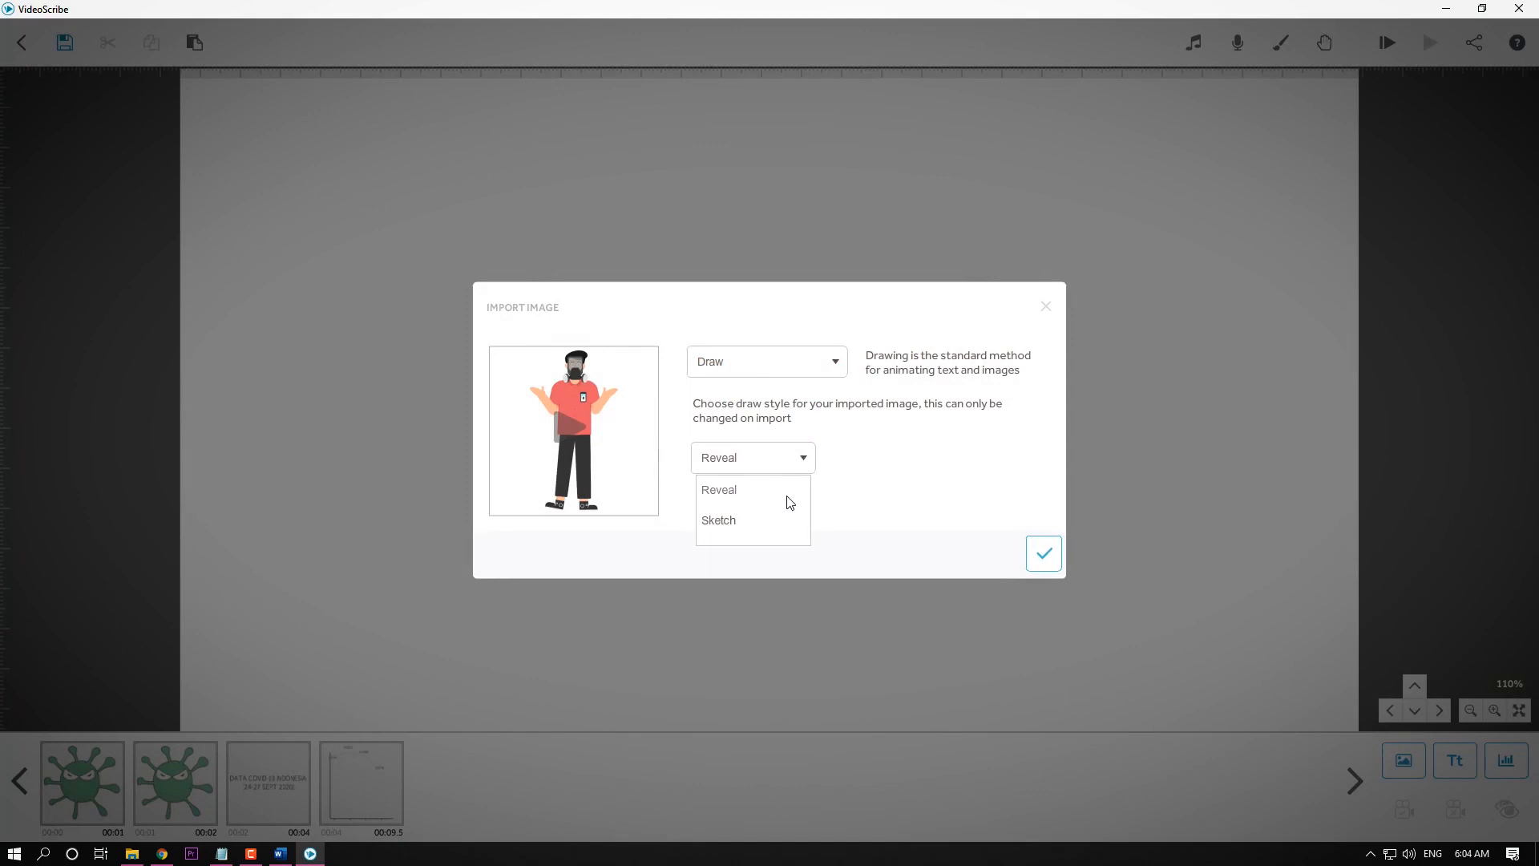
left_click(722, 521)
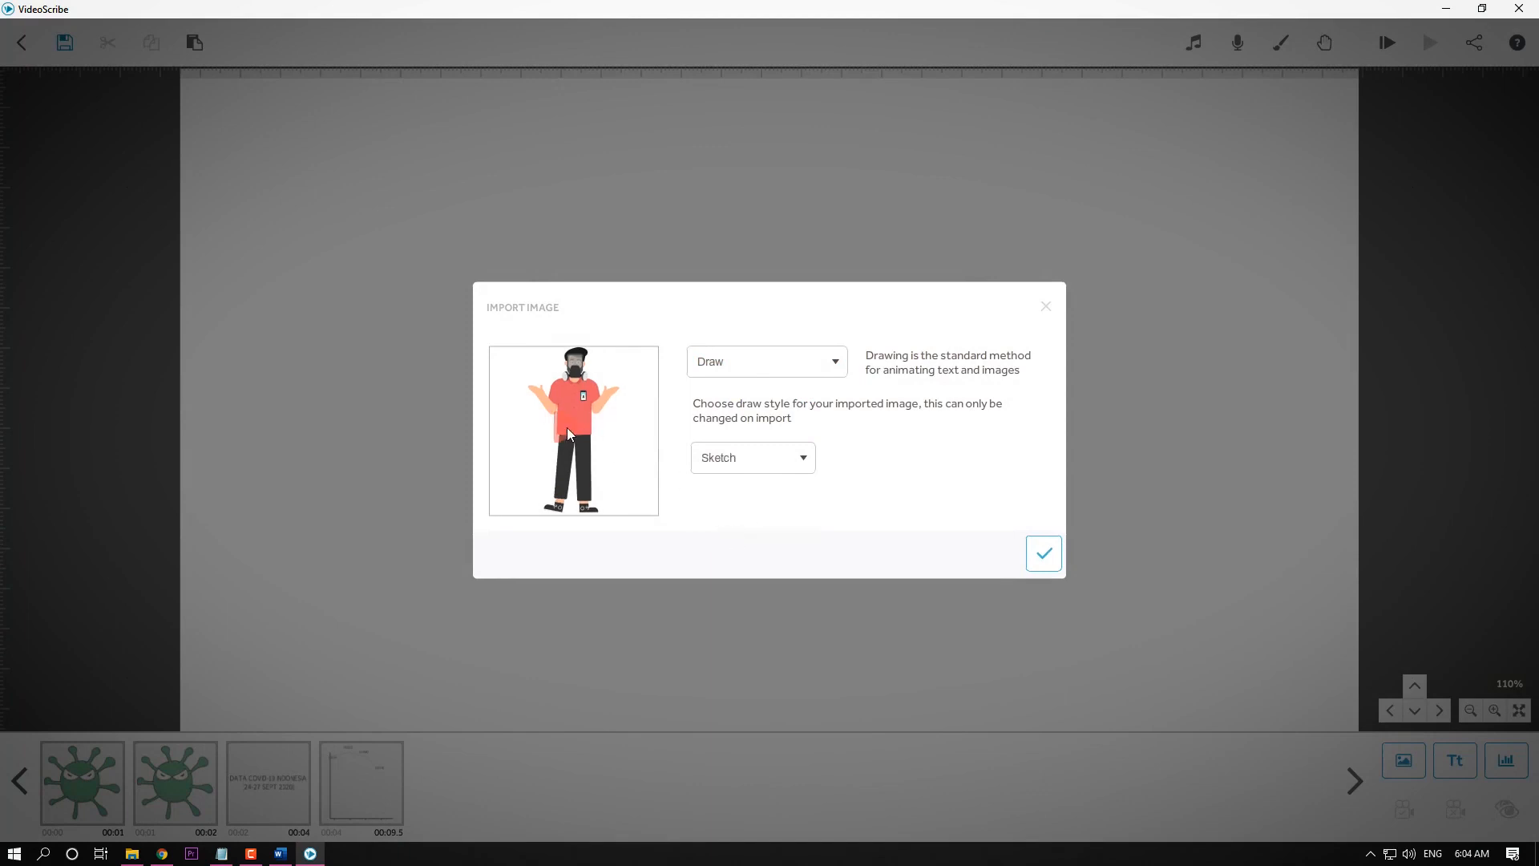
left_click(567, 433)
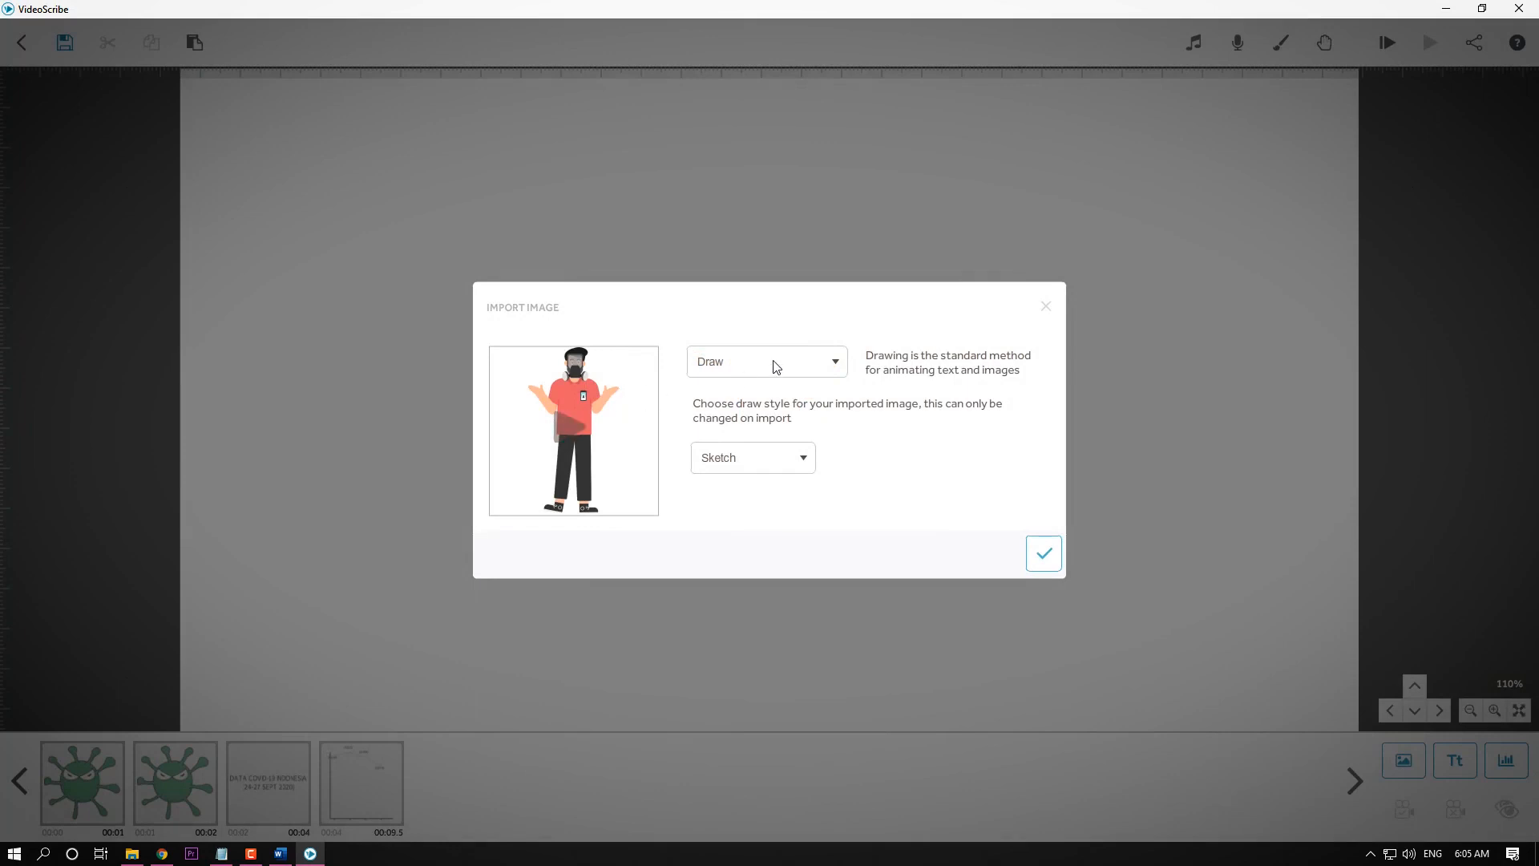
Set the imported character's animation to Move In with the Smooth effect, preview it, and complete the import.
left_click(775, 366)
left_click(775, 335)
left_click(799, 365)
left_click(748, 424)
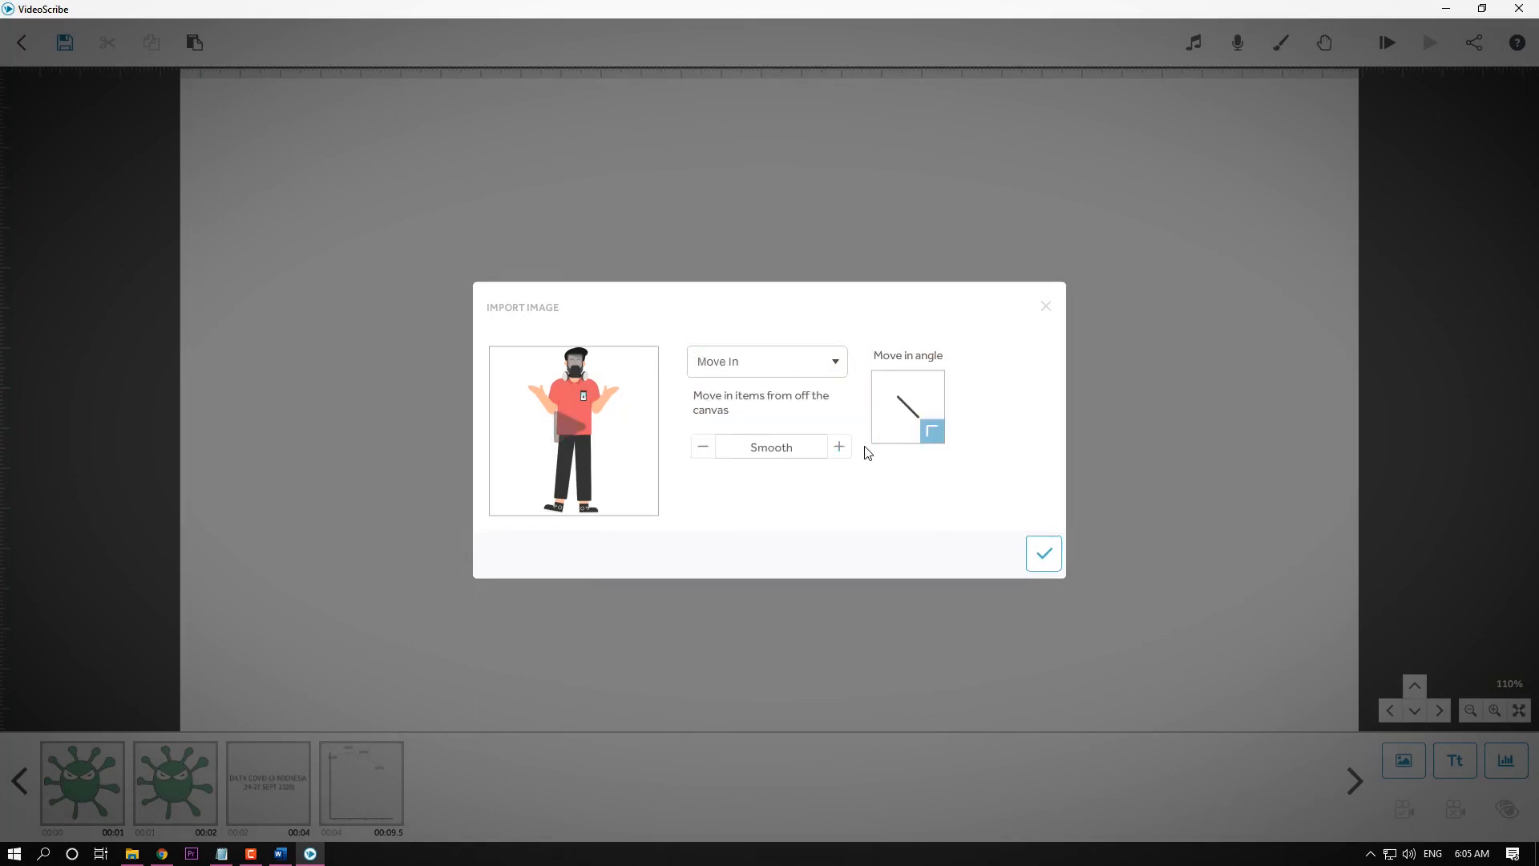
left_click(585, 431)
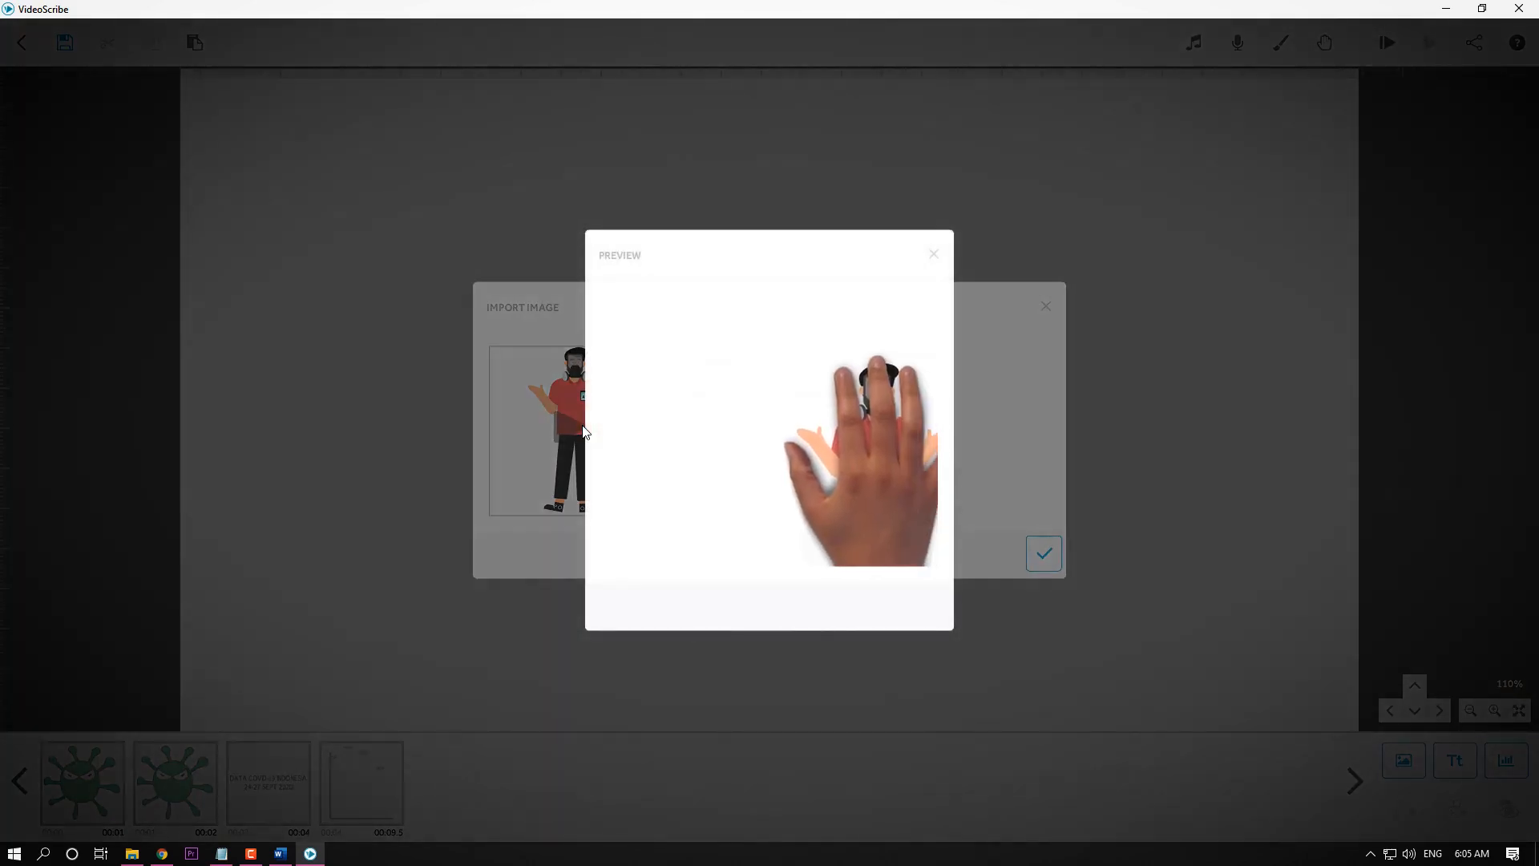
left_click(934, 254)
left_click(1040, 564)
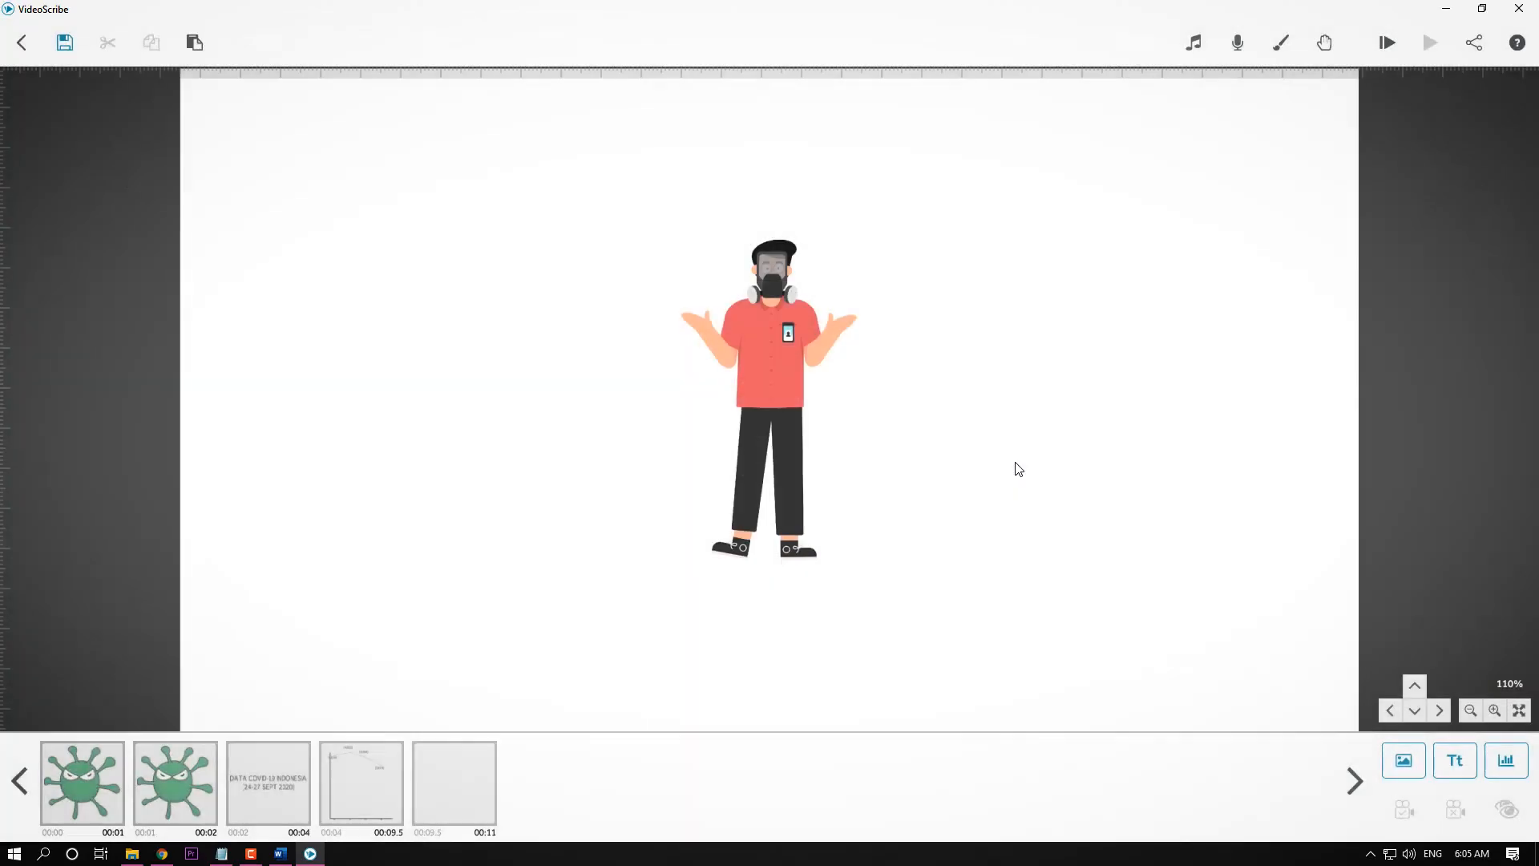
Place the character left of centre on the canvas, framed at 177% zoom.
left_click_drag(787, 369, 710, 369)
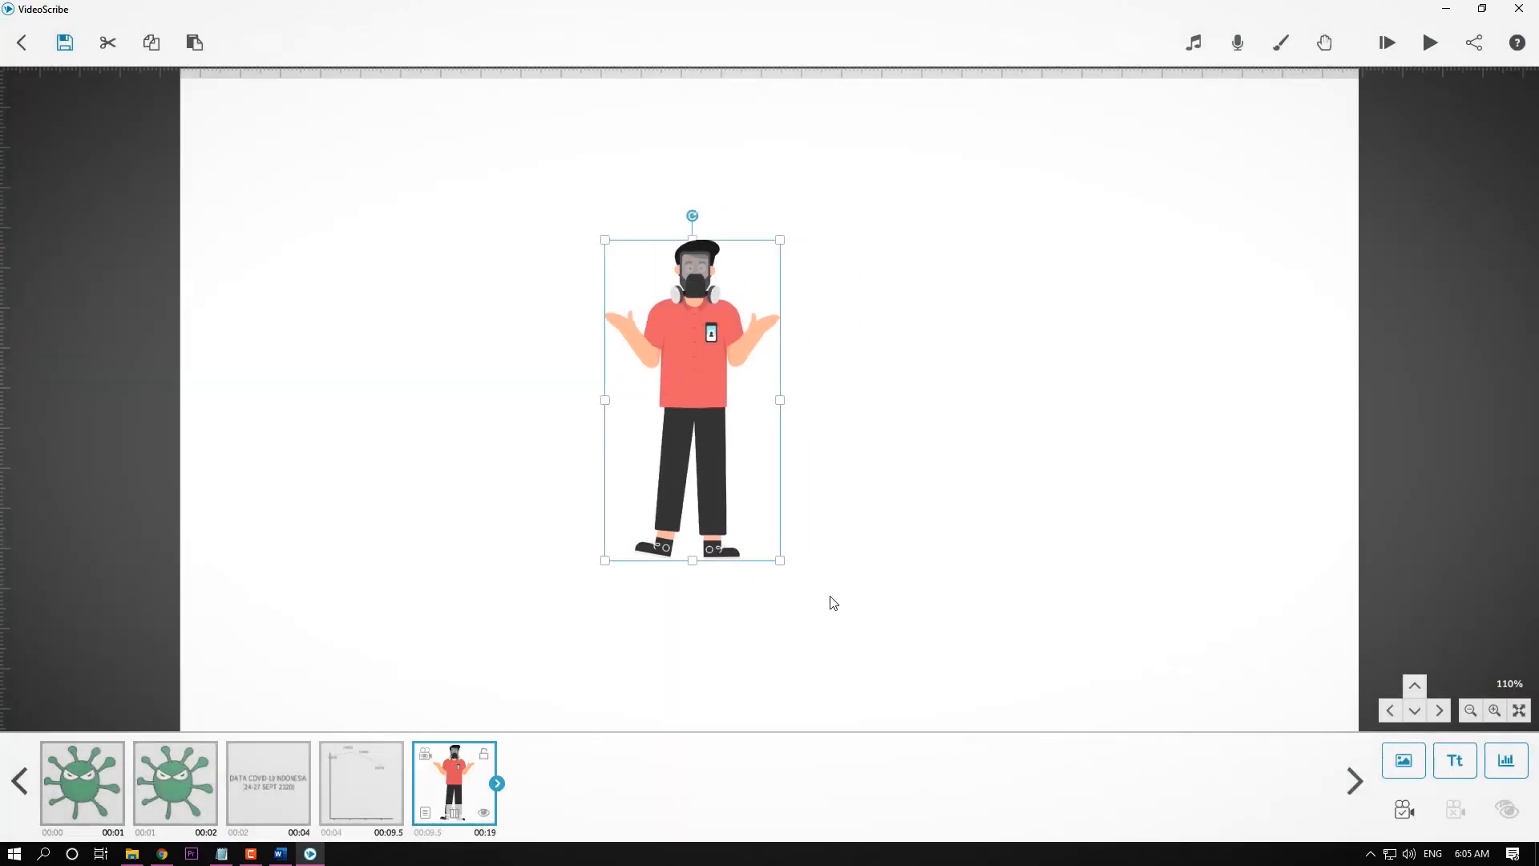
scroll(707, 378, "up", 5)
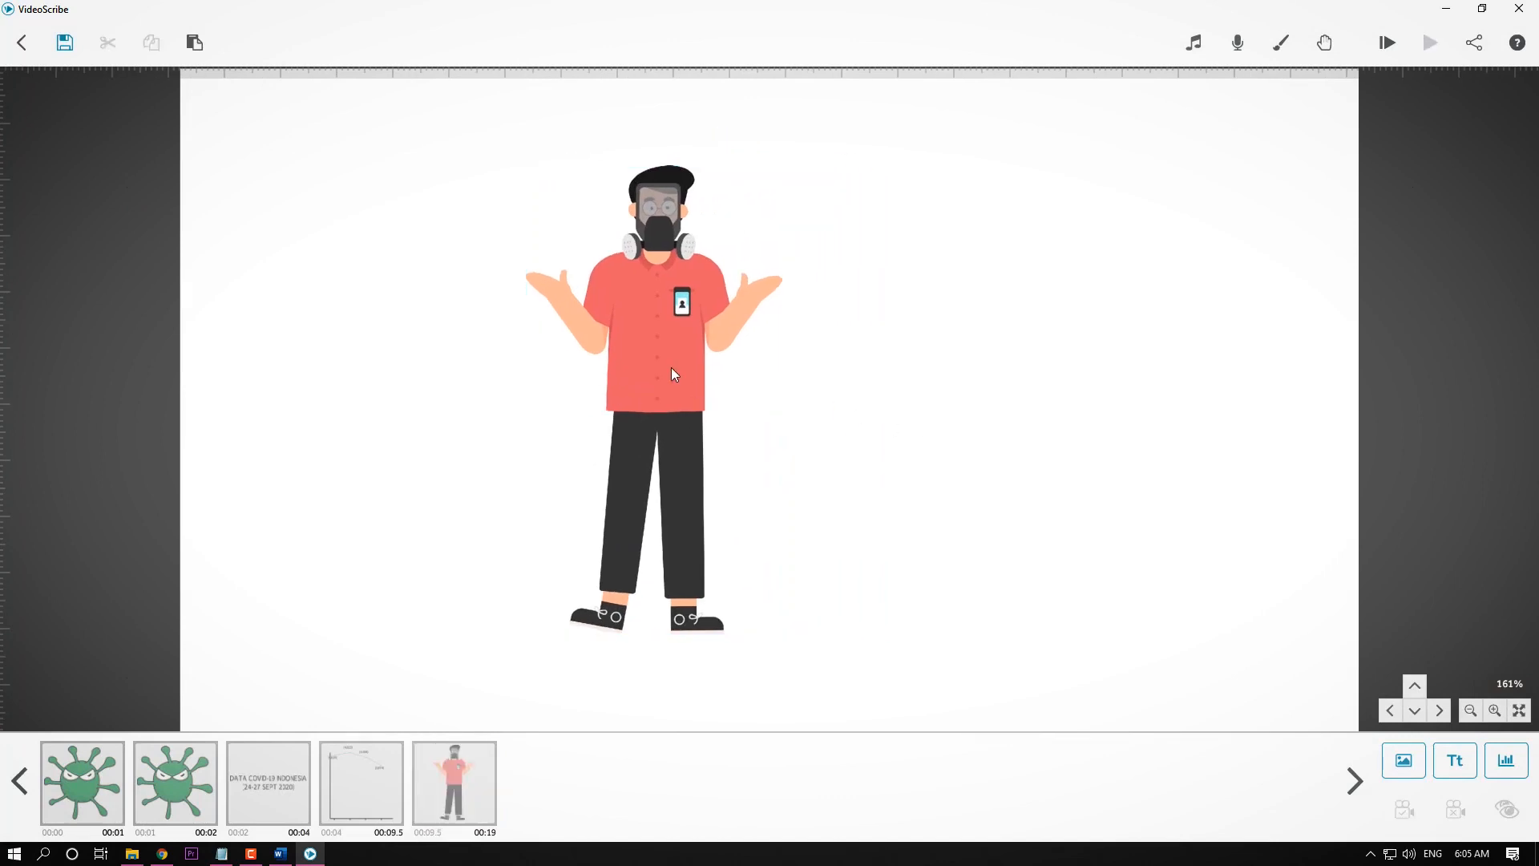
scroll(713, 400, "up", 1)
left_click_drag(773, 391, 665, 395)
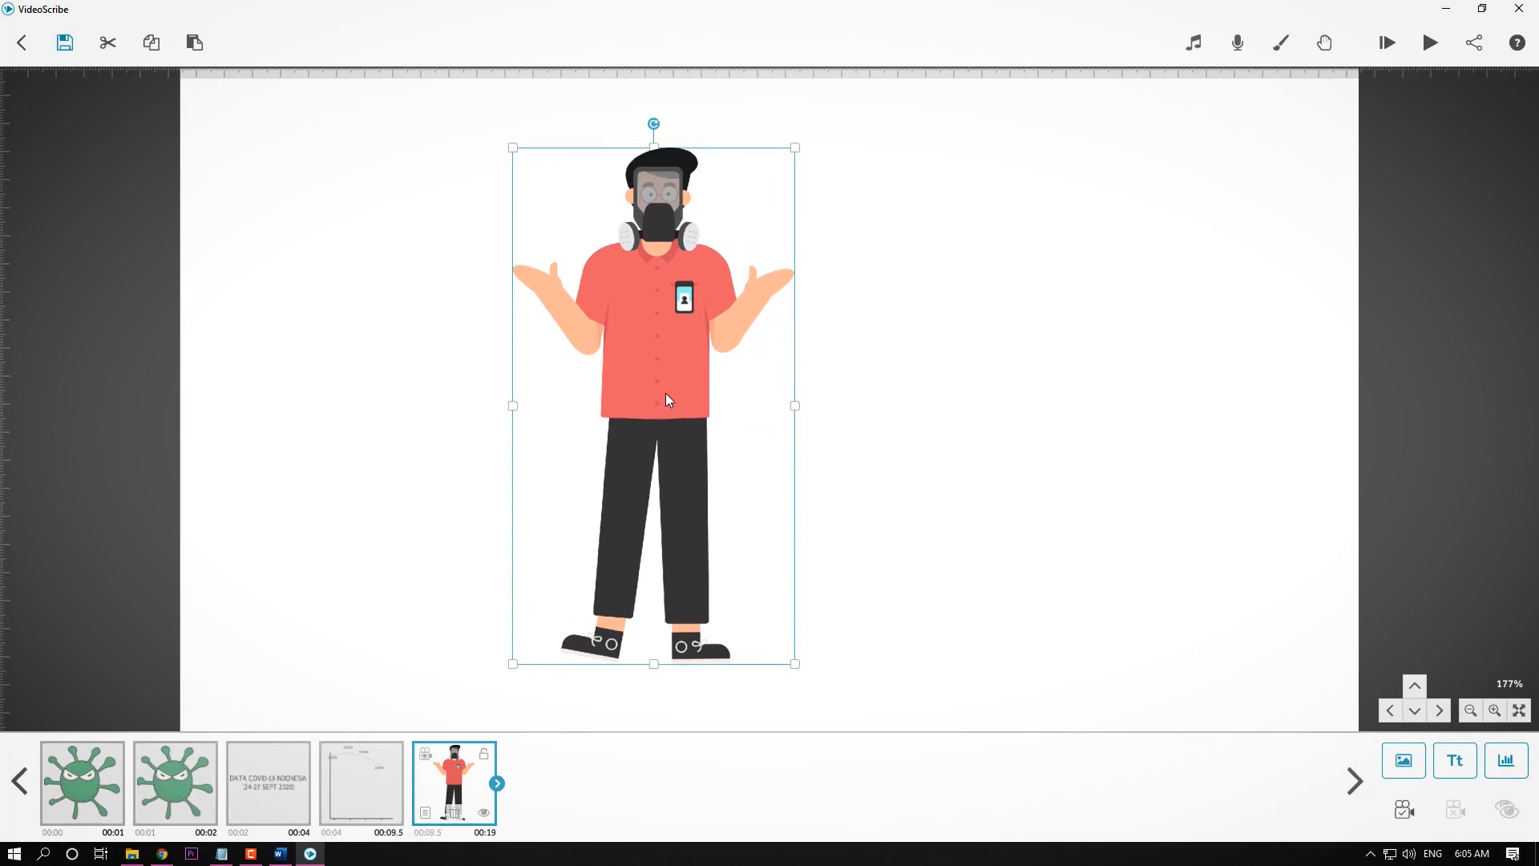
Set the character image's drawing hand to No Hand in its image properties.
double_click(666, 399)
left_click(1012, 245)
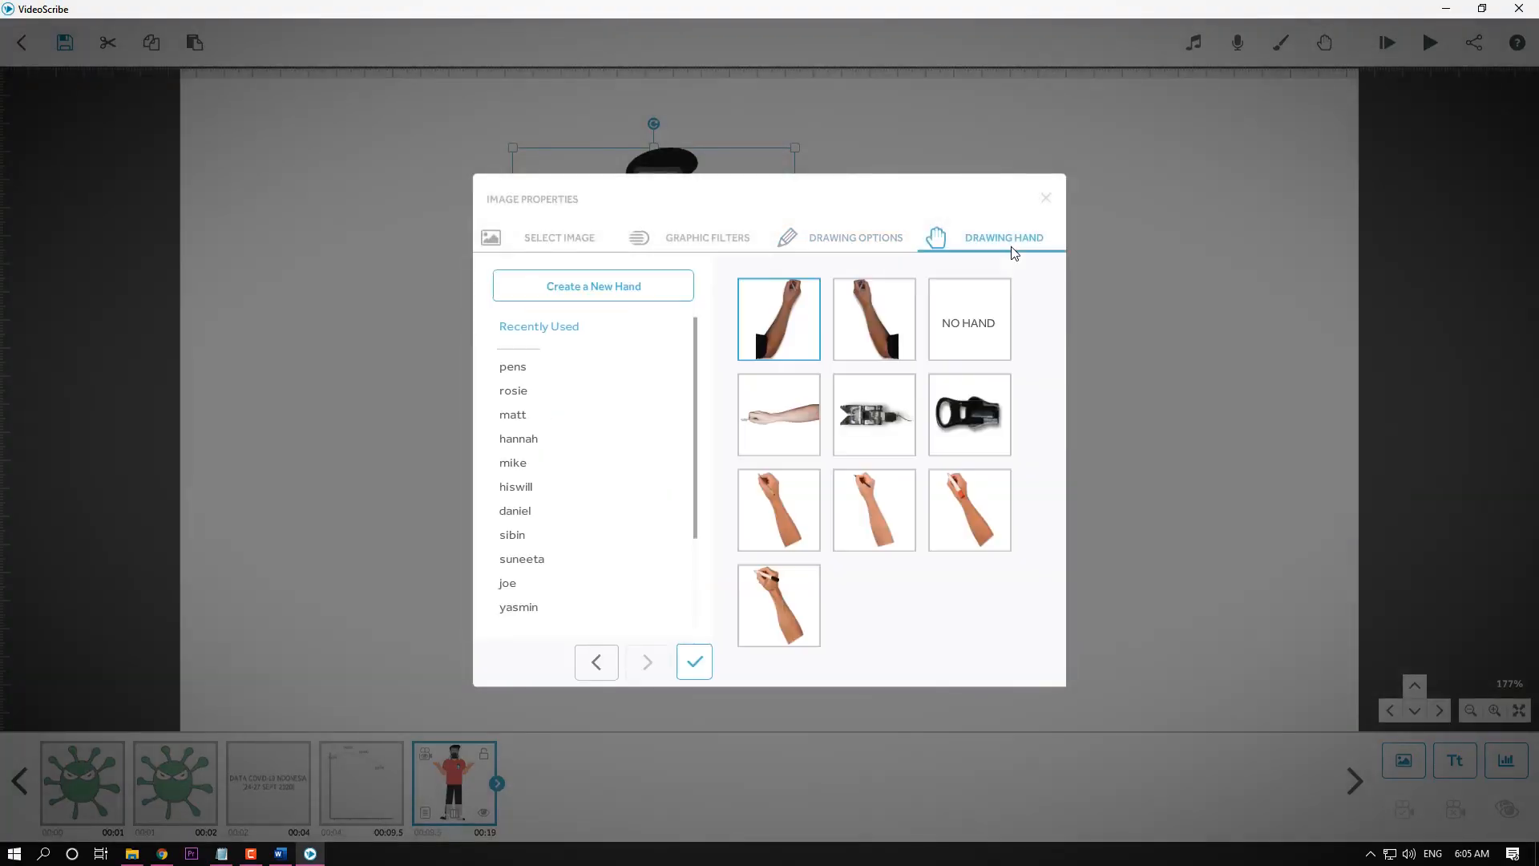
left_click(972, 353)
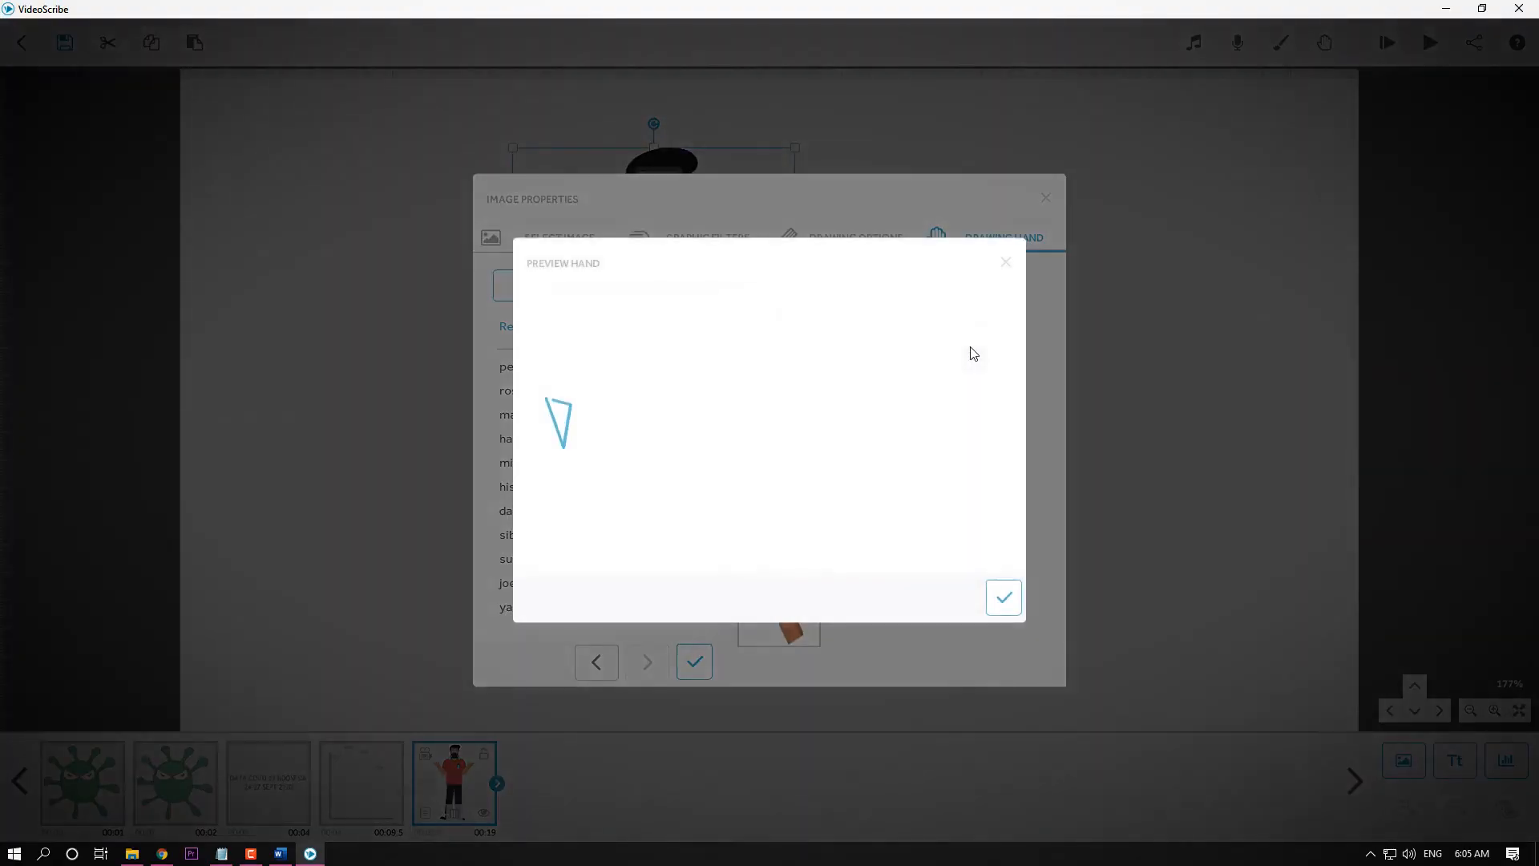
left_click(1005, 599)
Set the character's move-in angle so it enters from below, and preview the animation.
left_click(851, 252)
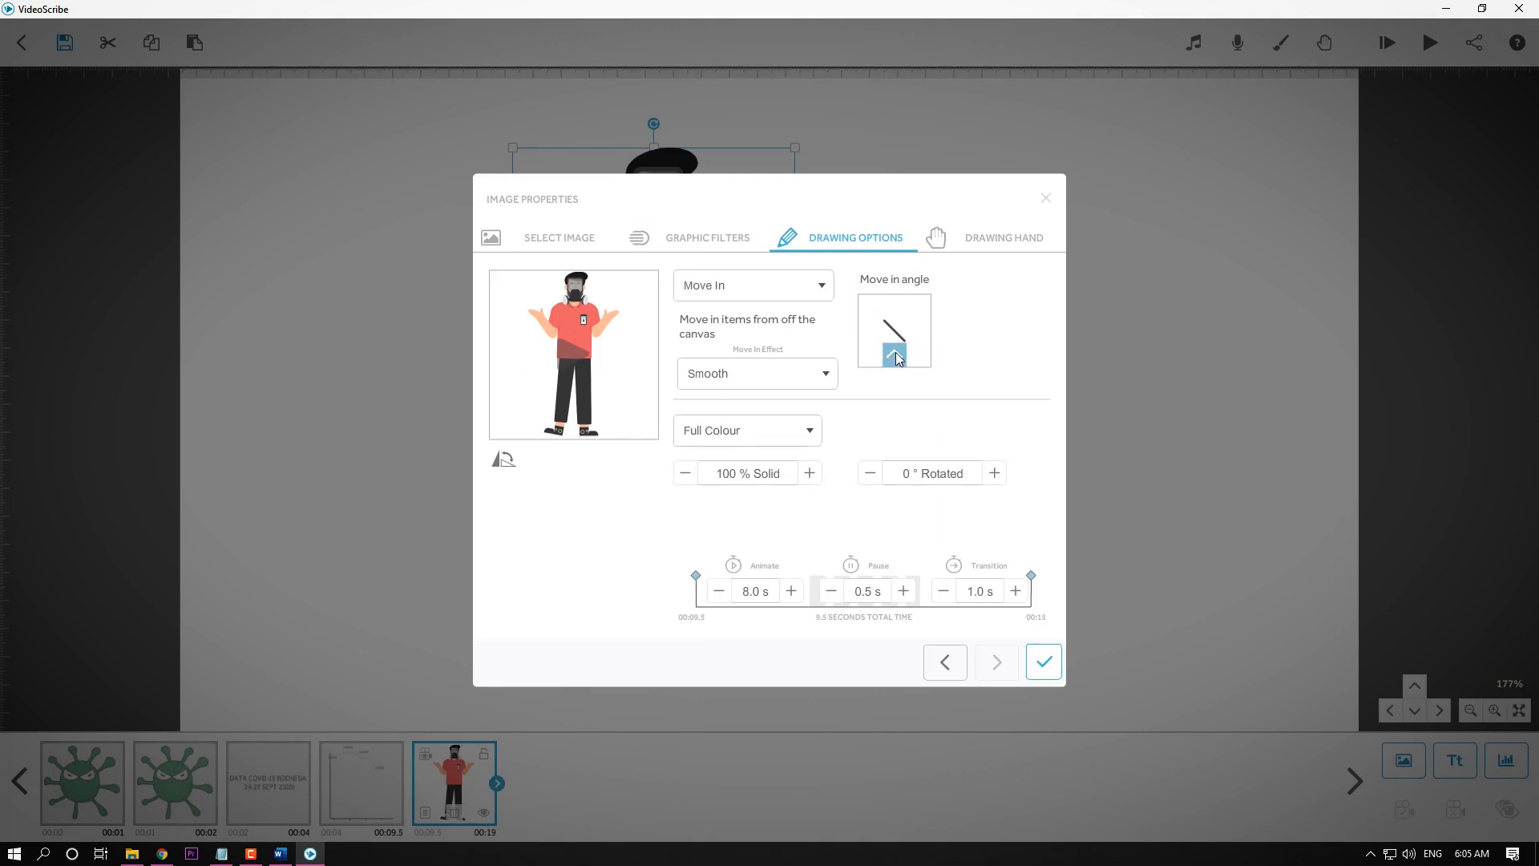
left_click(896, 357)
left_click(896, 358)
left_click(583, 367)
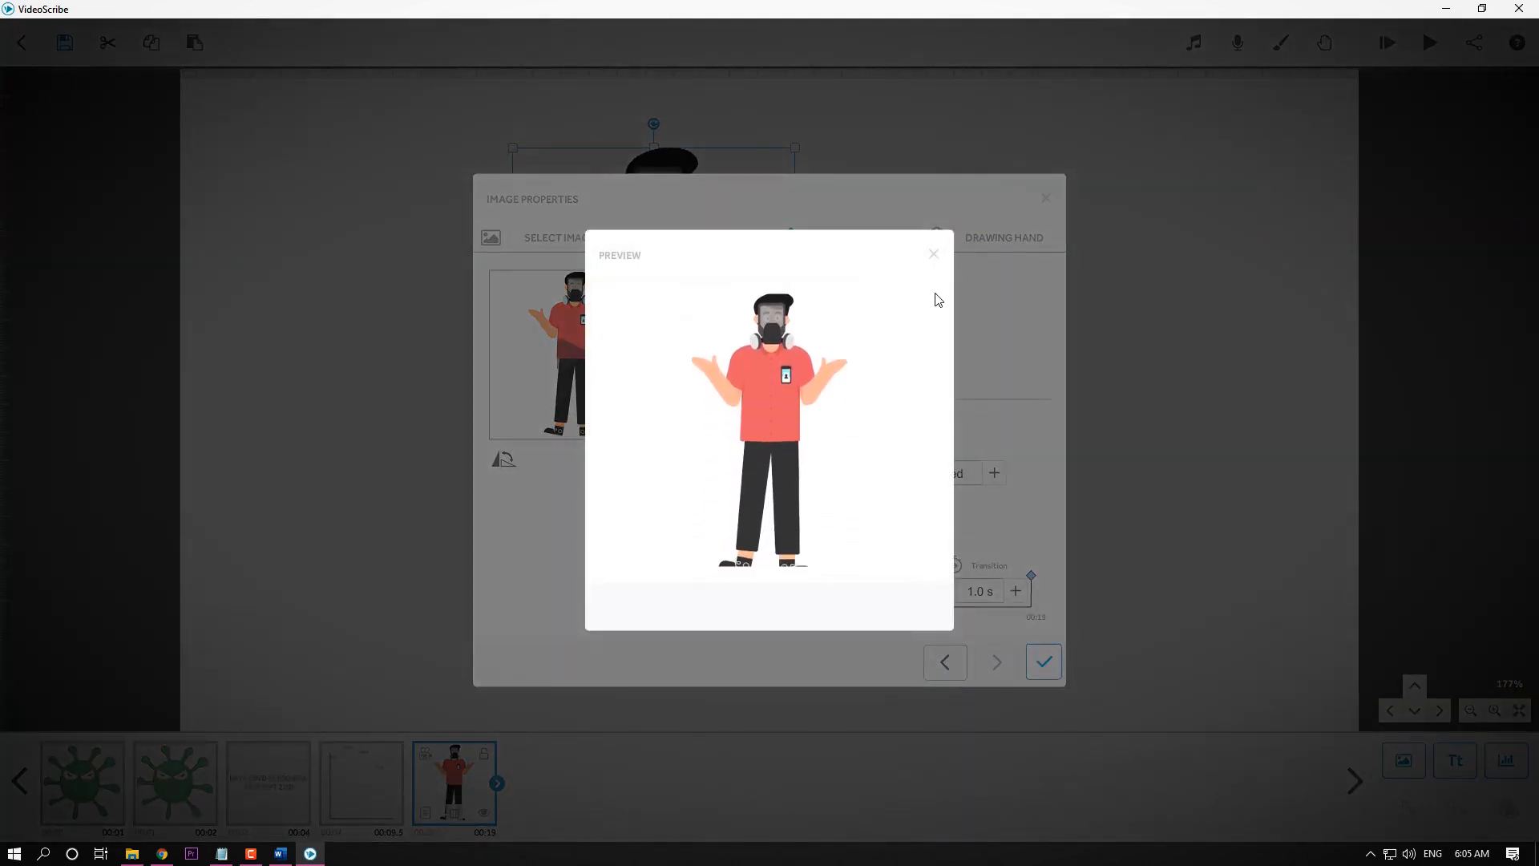
left_click(934, 255)
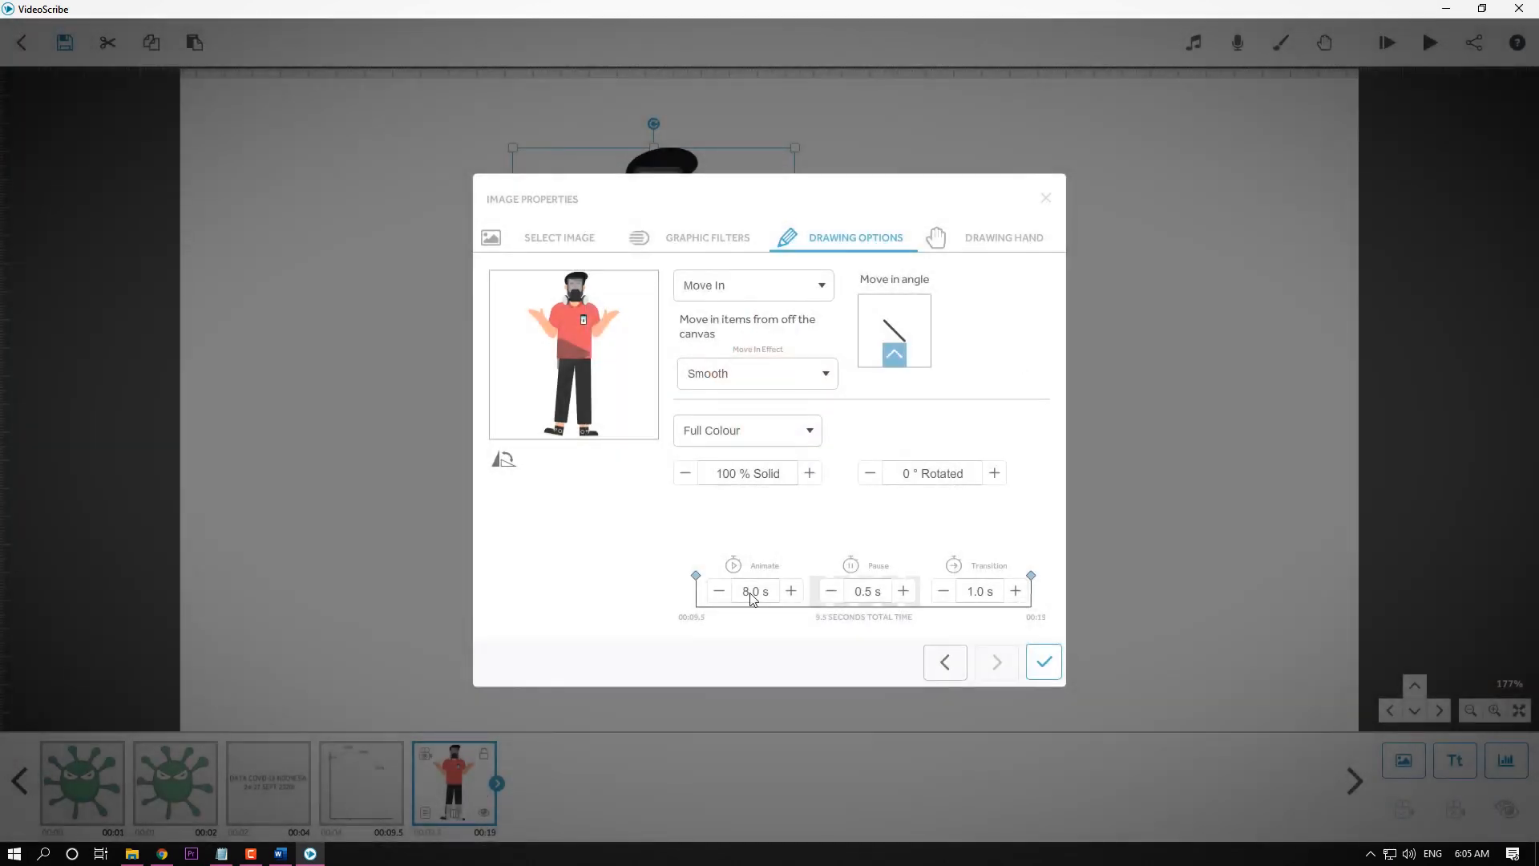
Reduce the character's animate, pause and transition times to a total of 1 second and apply the image properties.
left_click(719, 594)
left_click(719, 593)
left_click(720, 594)
left_click(720, 594)
left_click(720, 594)
left_click(720, 594)
left_click(720, 594)
left_click(720, 594)
left_click(833, 592)
left_click(942, 593)
left_click(943, 593)
left_click(1043, 662)
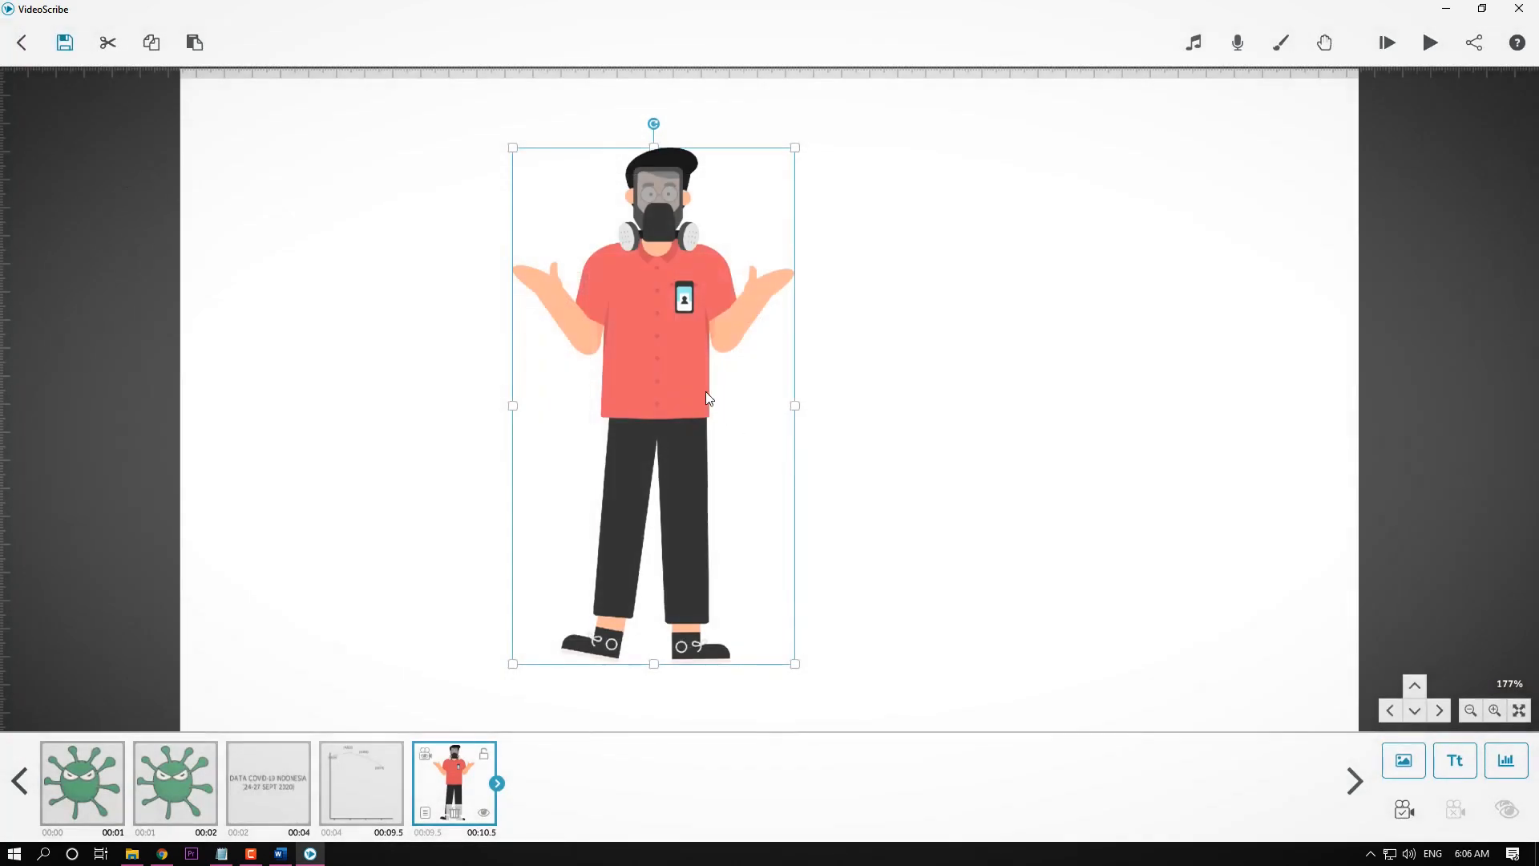
left_click(1176, 530)
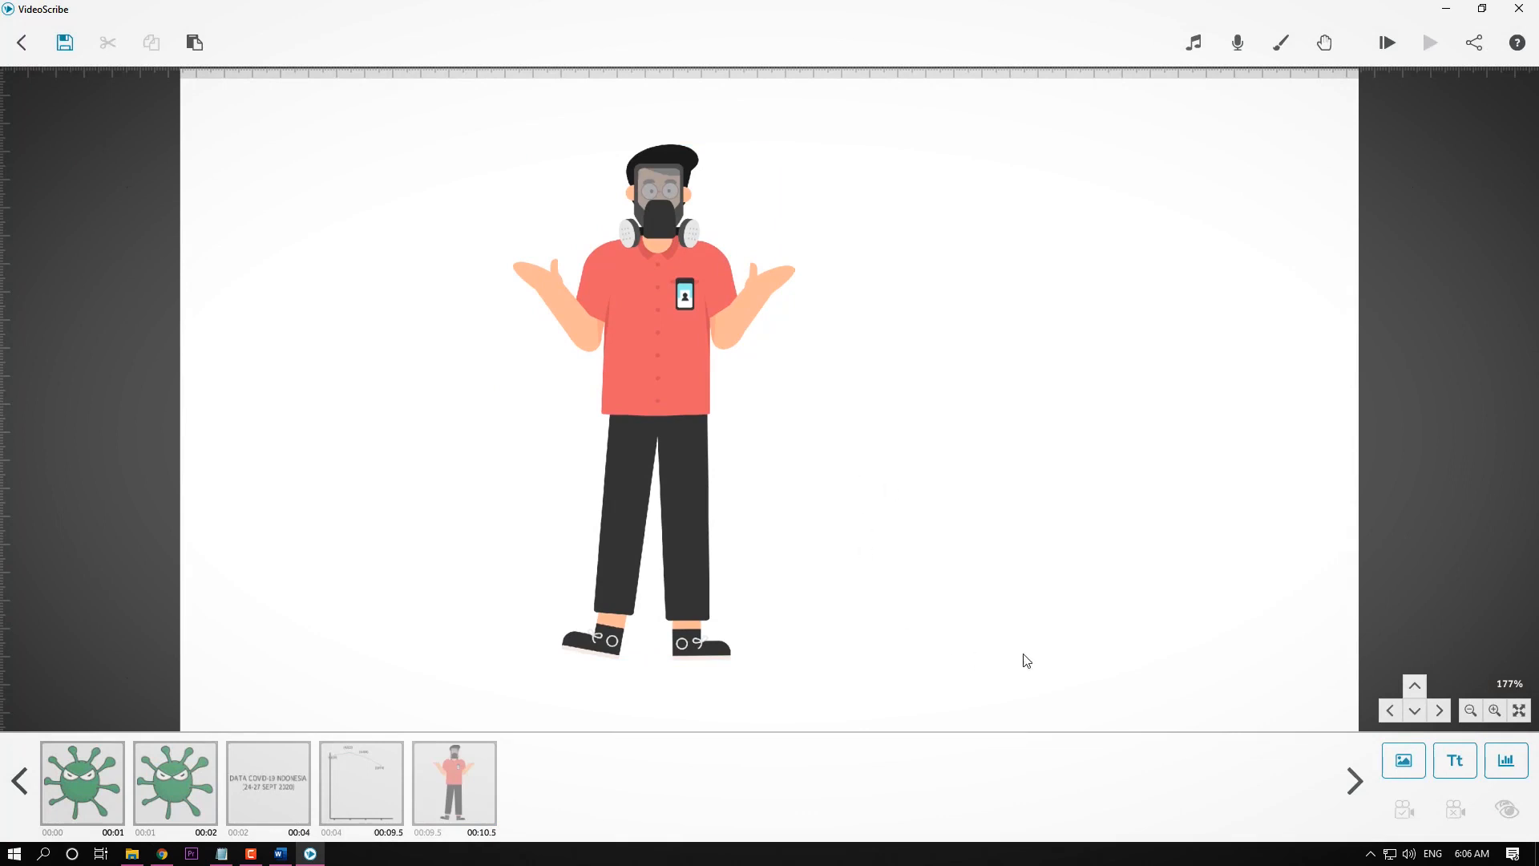
Add a red, centred text "5" in the Basic font, then enlarge and place it beside the character's raised hand.
left_click(1464, 771)
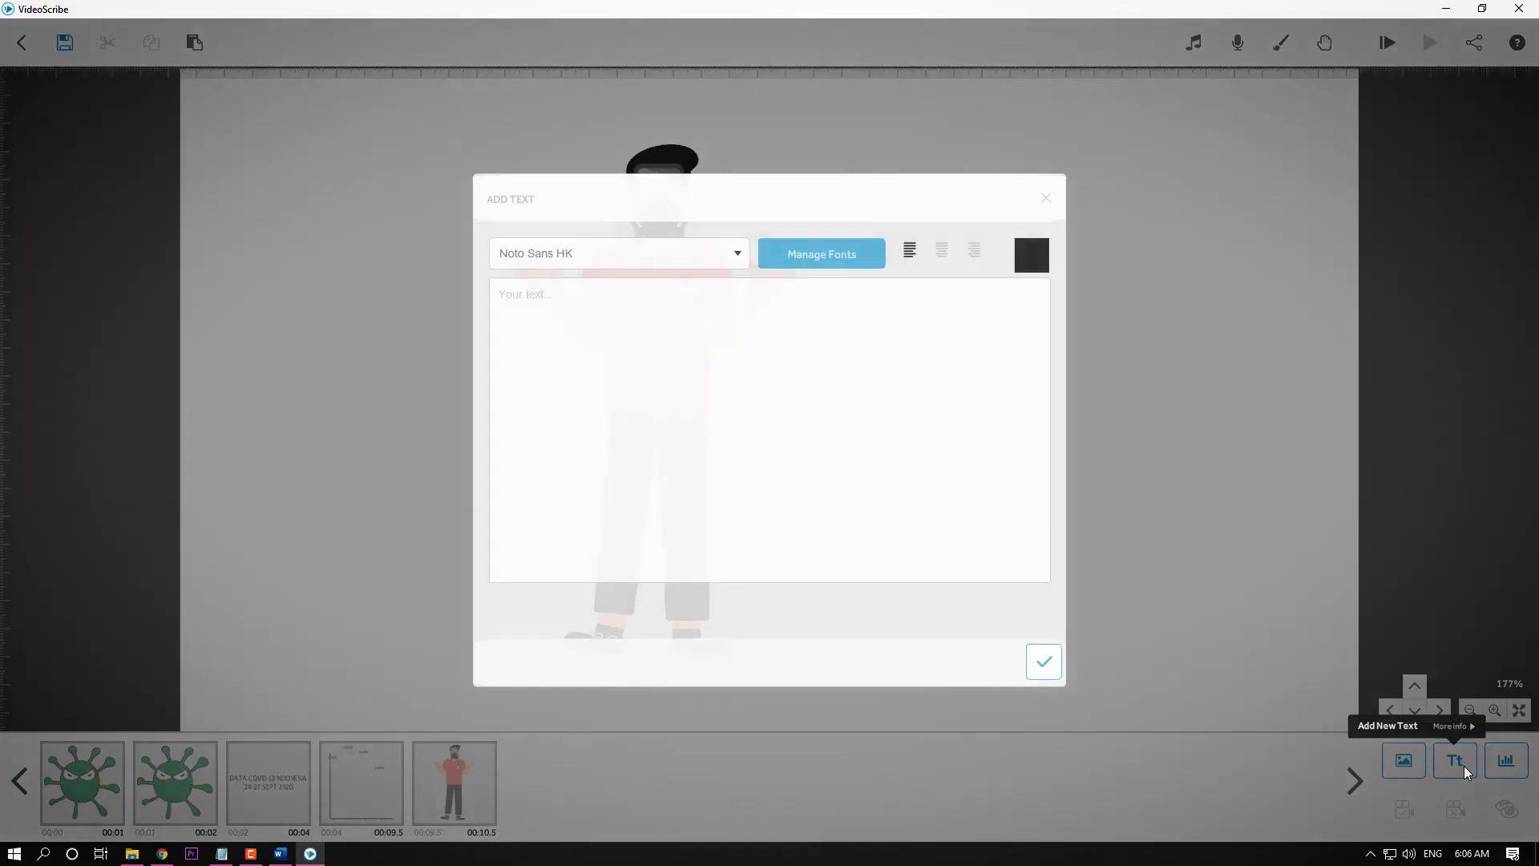
type("5")
left_click(682, 263)
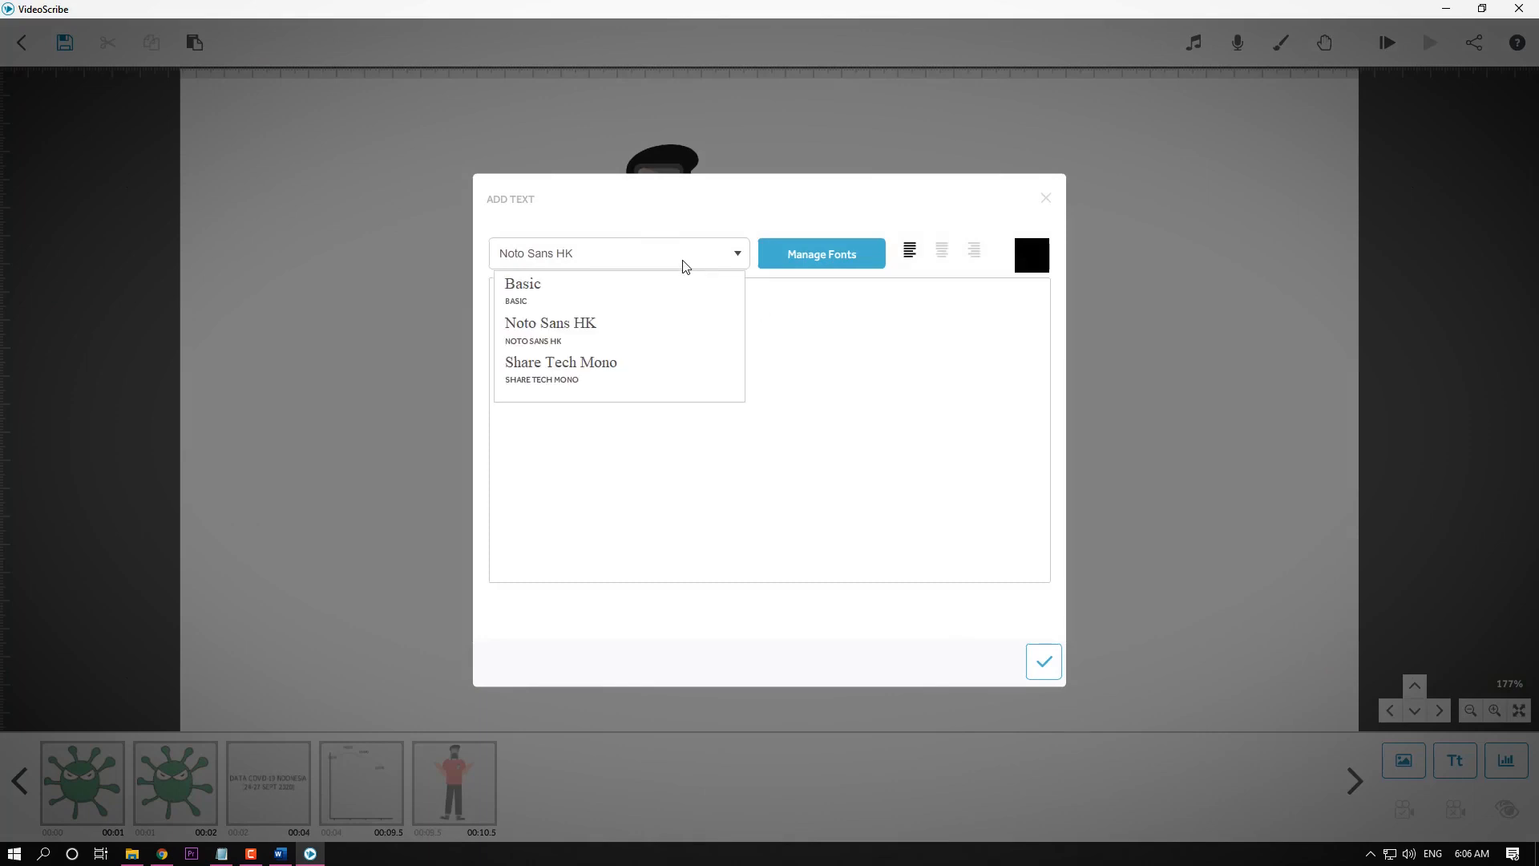
left_click(531, 287)
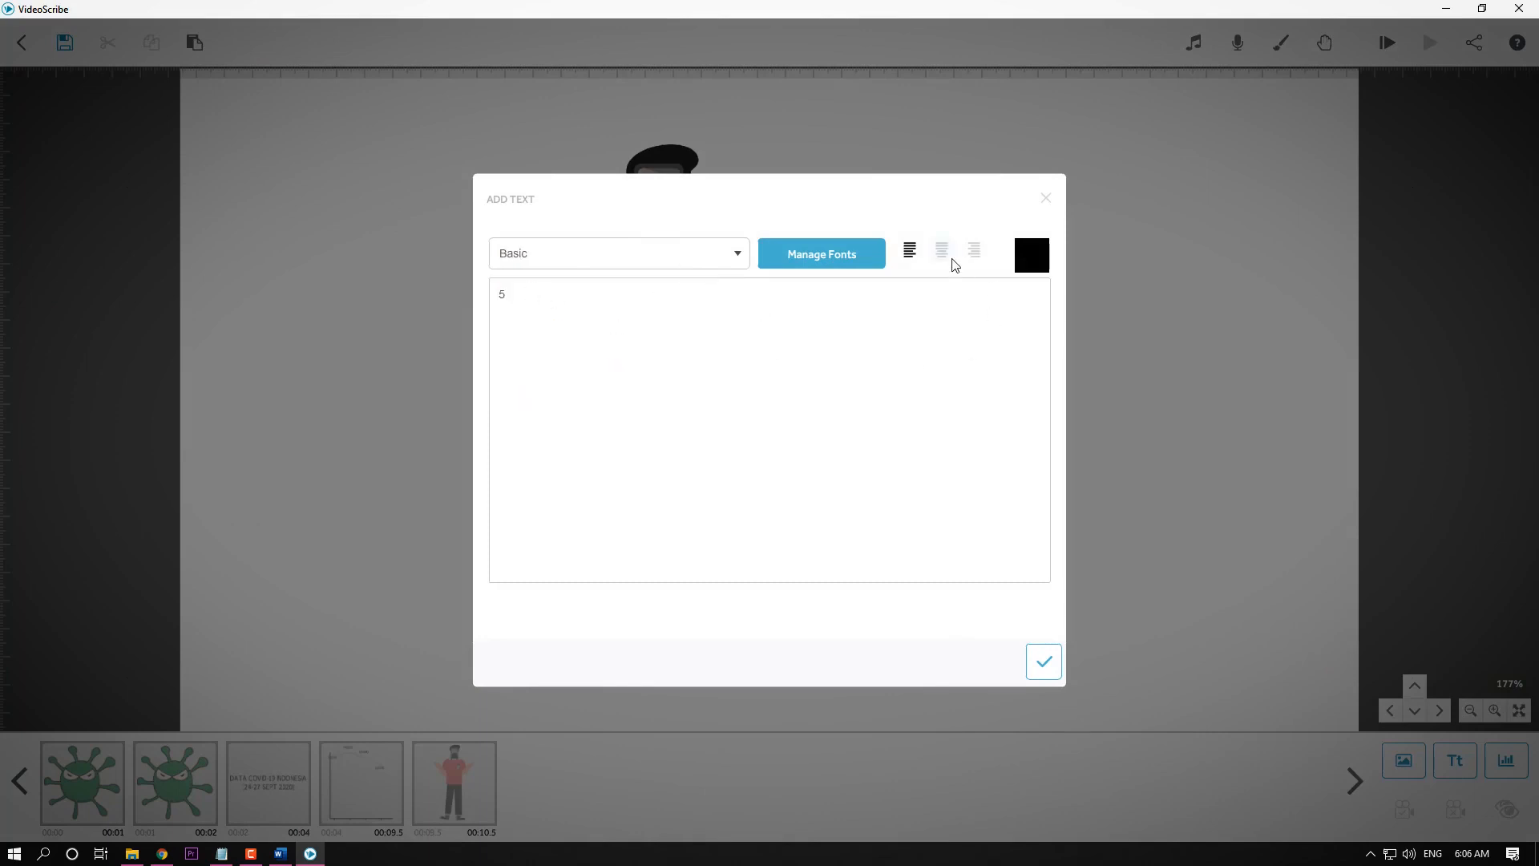
left_click(1031, 256)
left_click(697, 403)
left_click(896, 628)
left_click(944, 250)
left_click(1044, 662)
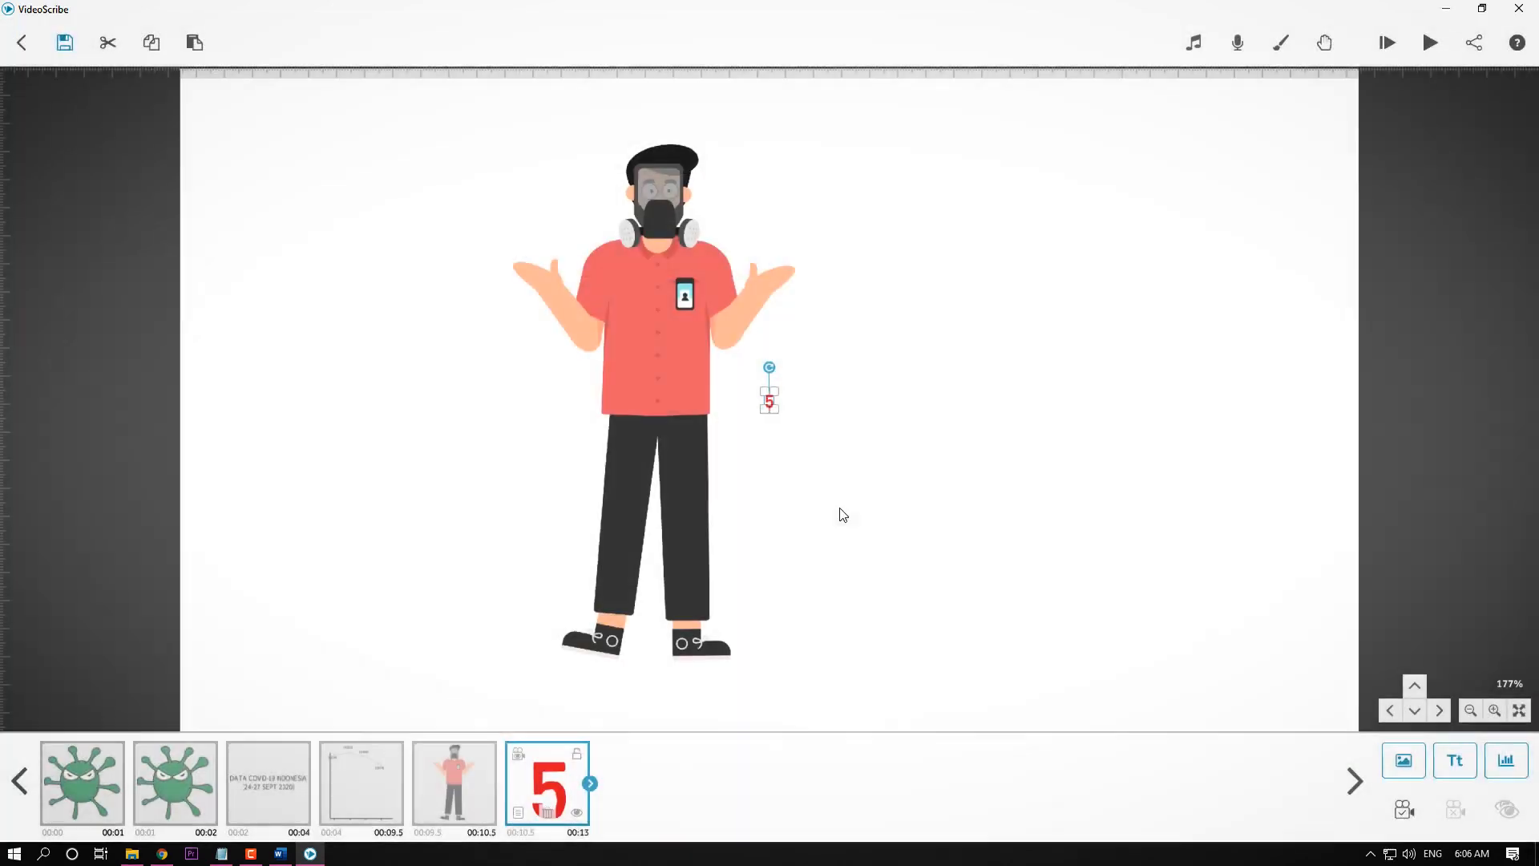
left_click_drag(775, 412, 923, 357)
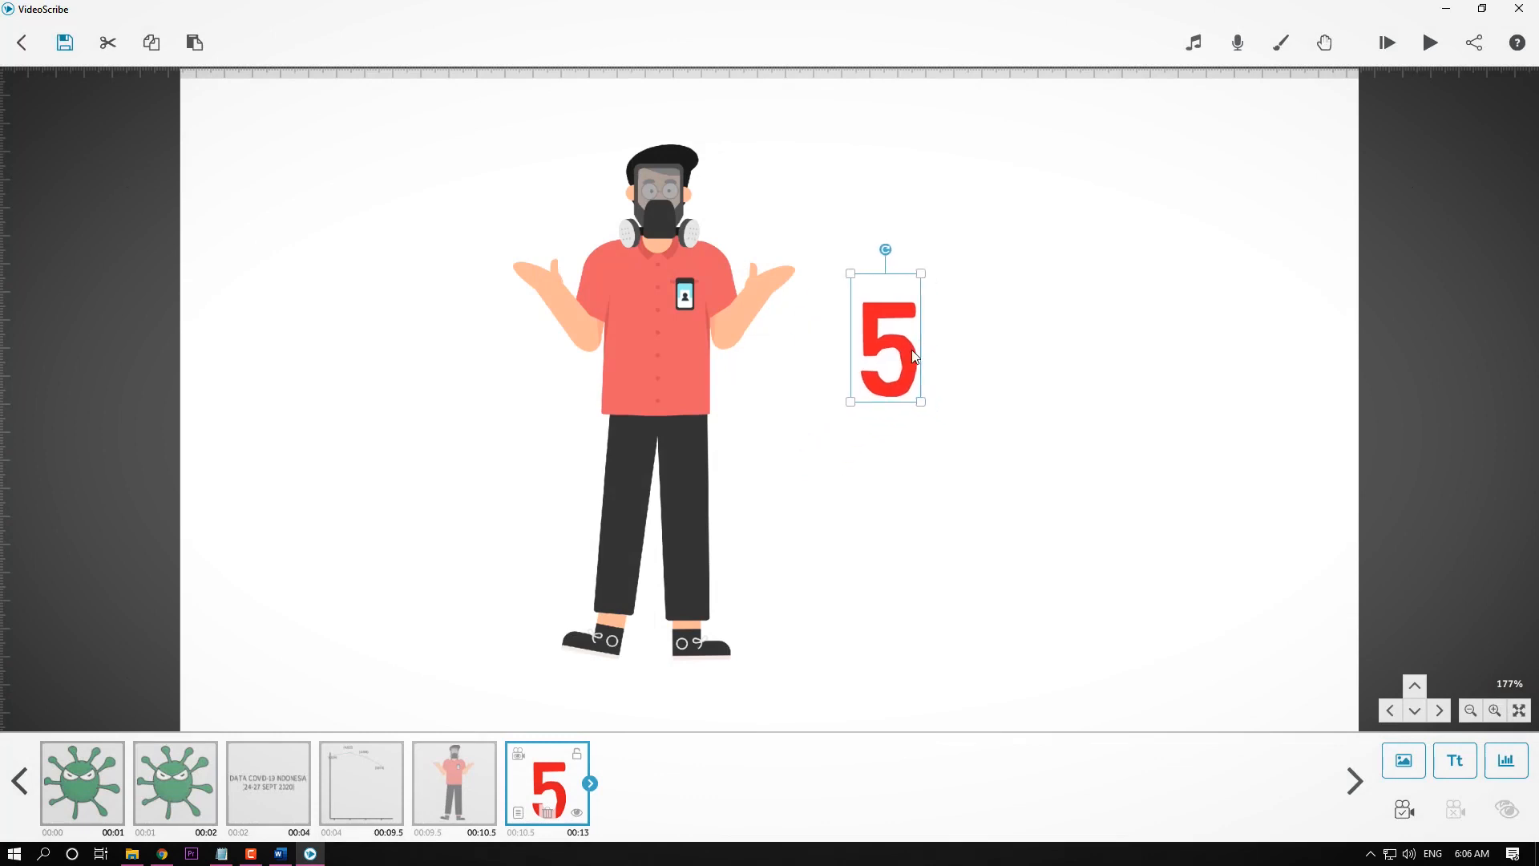
left_click(963, 383)
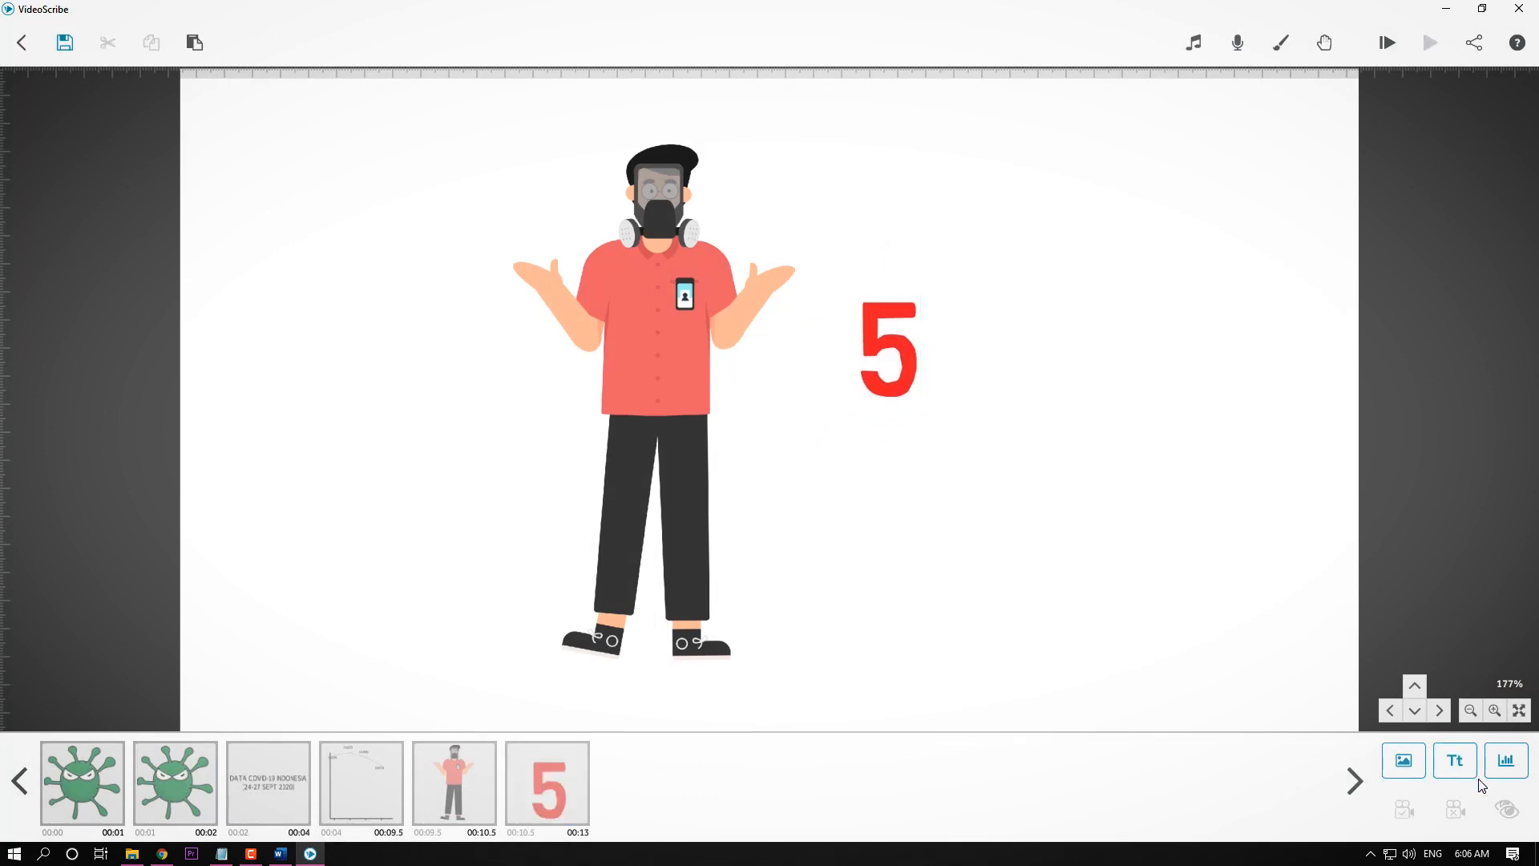
Add centred black text "CARA CEGAH CORONA" on three lines in the Basic font.
left_click(1455, 759)
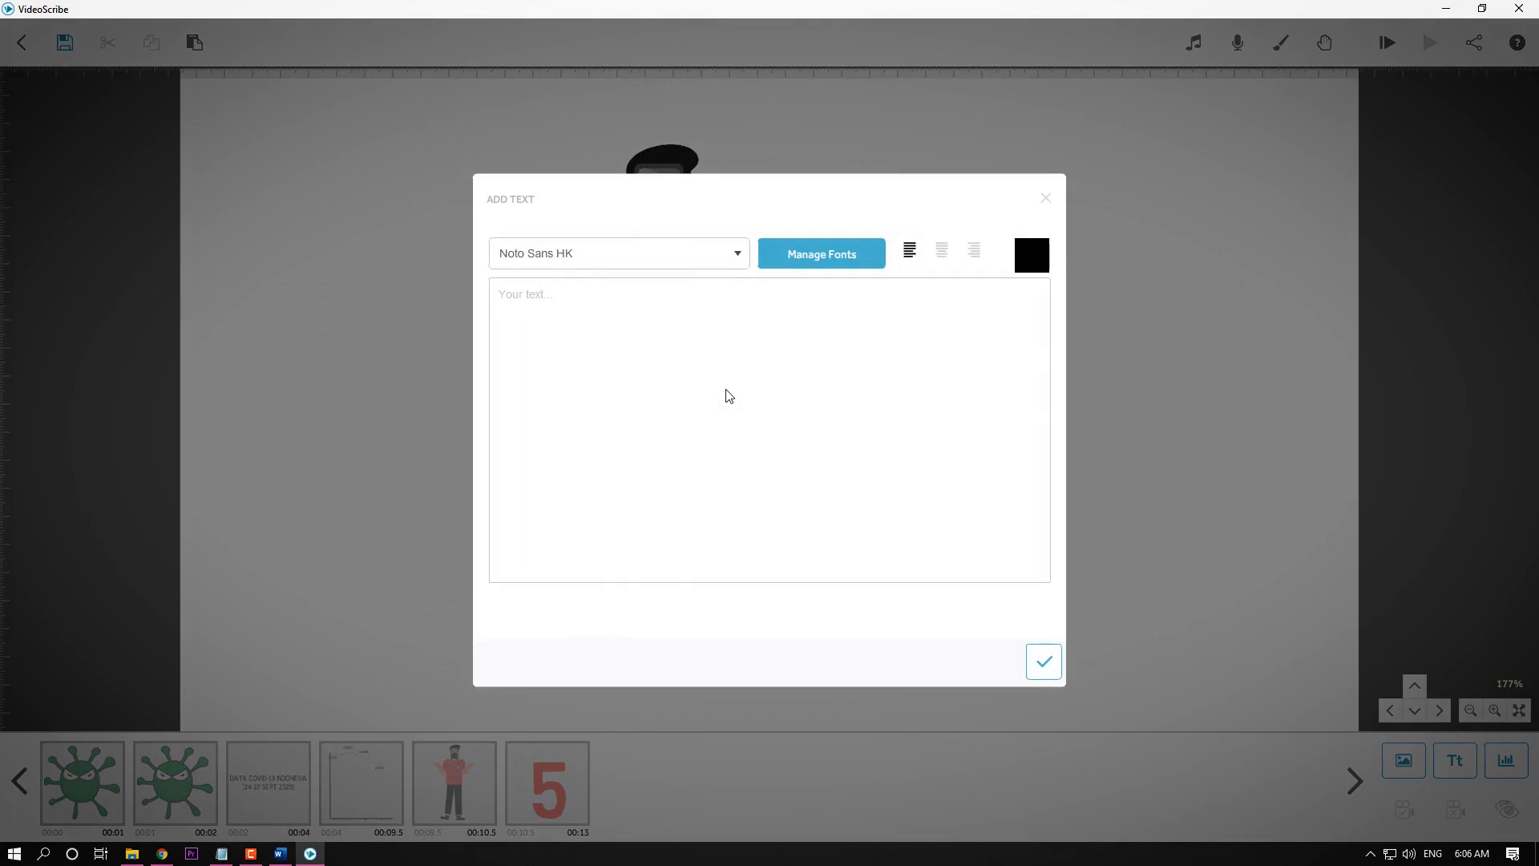
type("CARA")
key("Return")
type("CEGAH")
key("Return")
type("CORO")
left_click(947, 265)
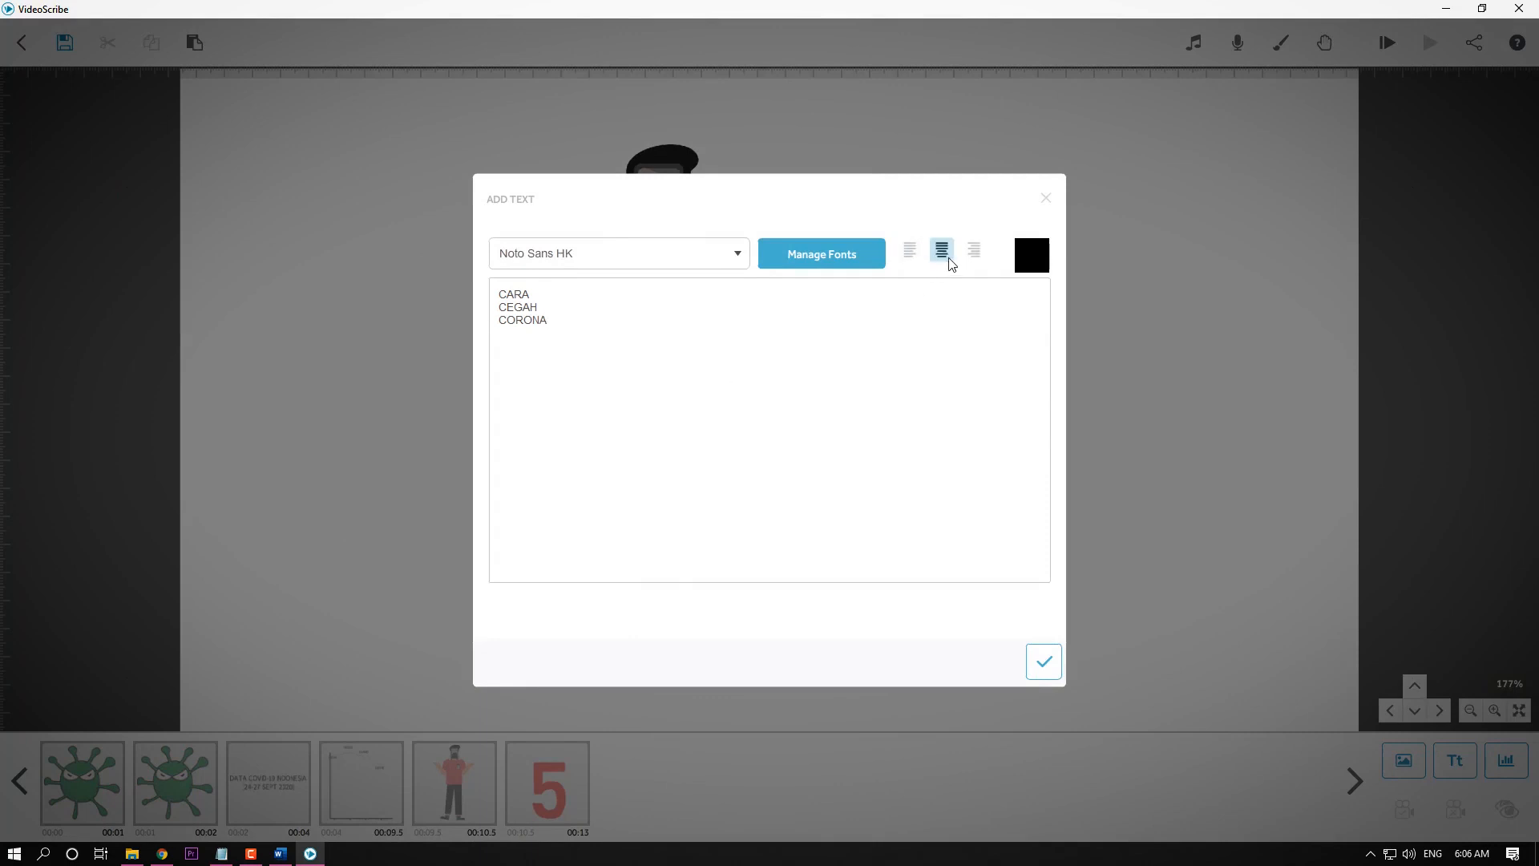
left_click(714, 260)
left_click(600, 291)
left_click(1044, 662)
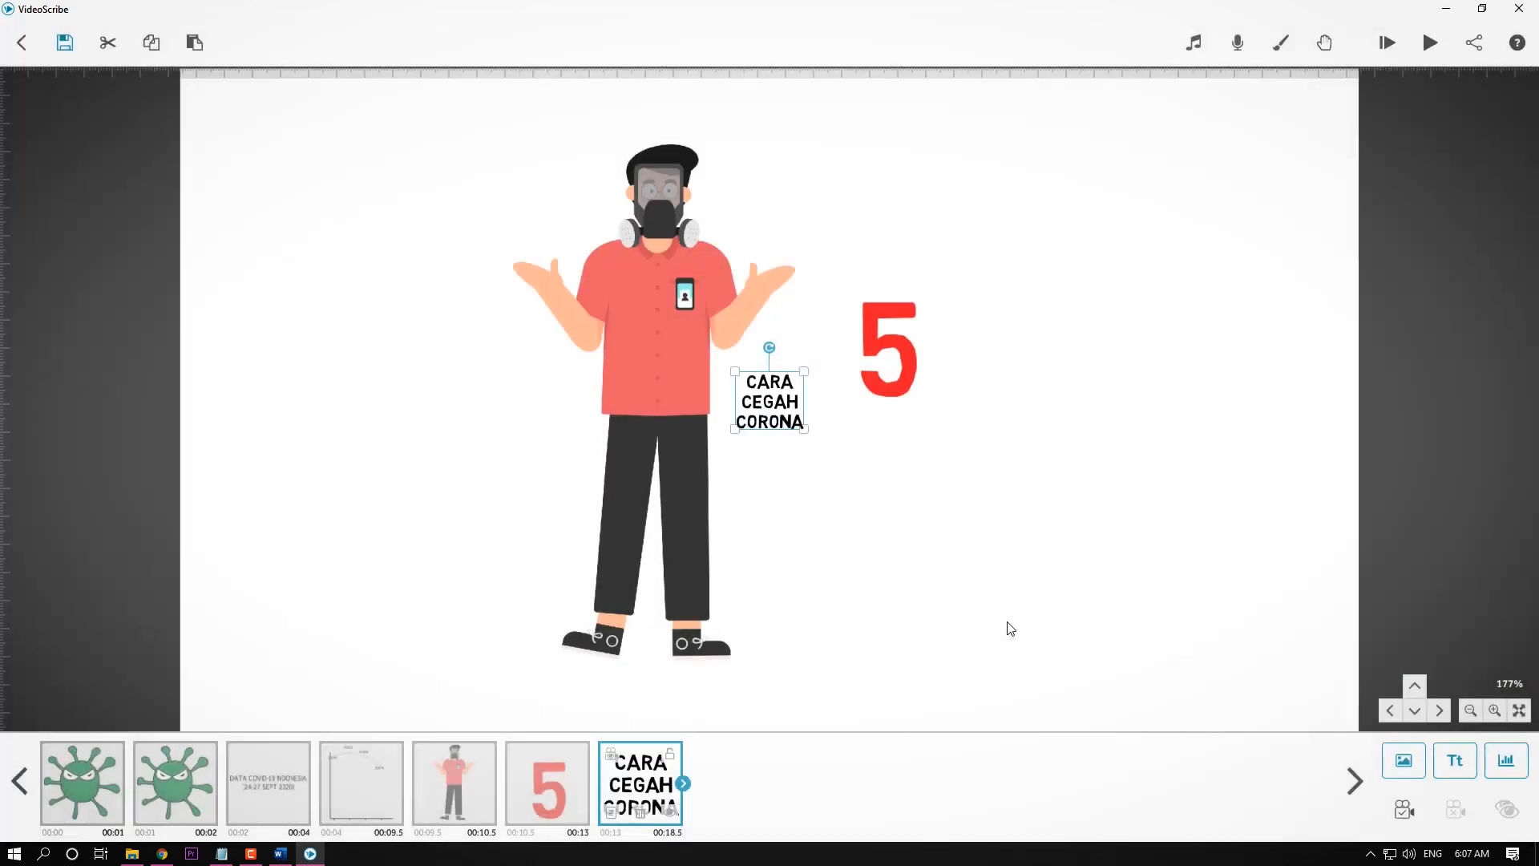
Enlarge the CARA CEGAH CORONA text beside the character's legs and centre the red 5 directly above it.
left_click_drag(808, 437, 834, 471)
left_click_drag(799, 394, 867, 486)
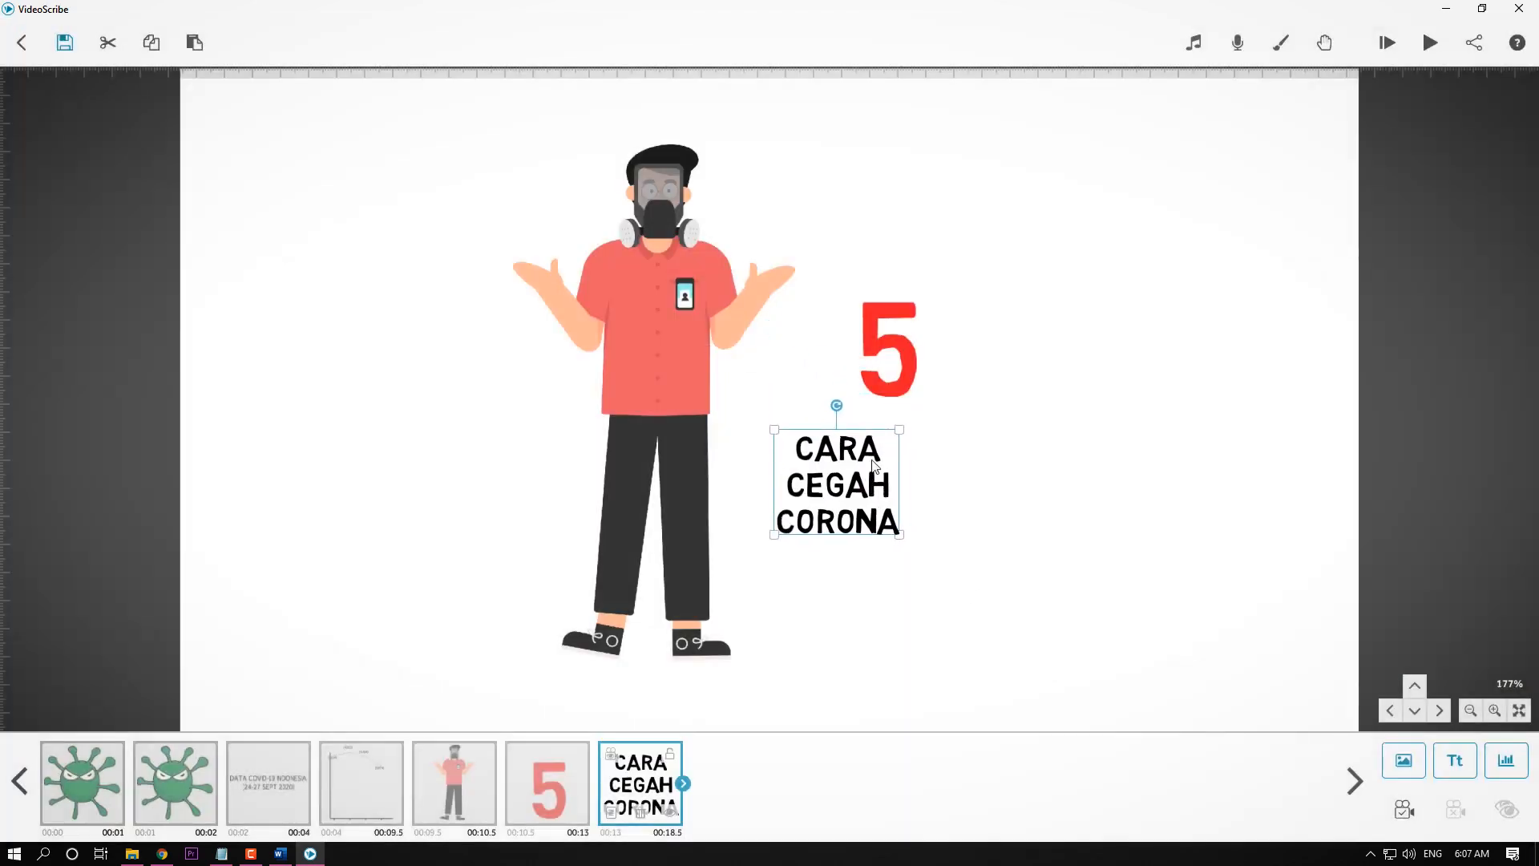
left_click(907, 358)
left_click_drag(906, 357, 854, 372)
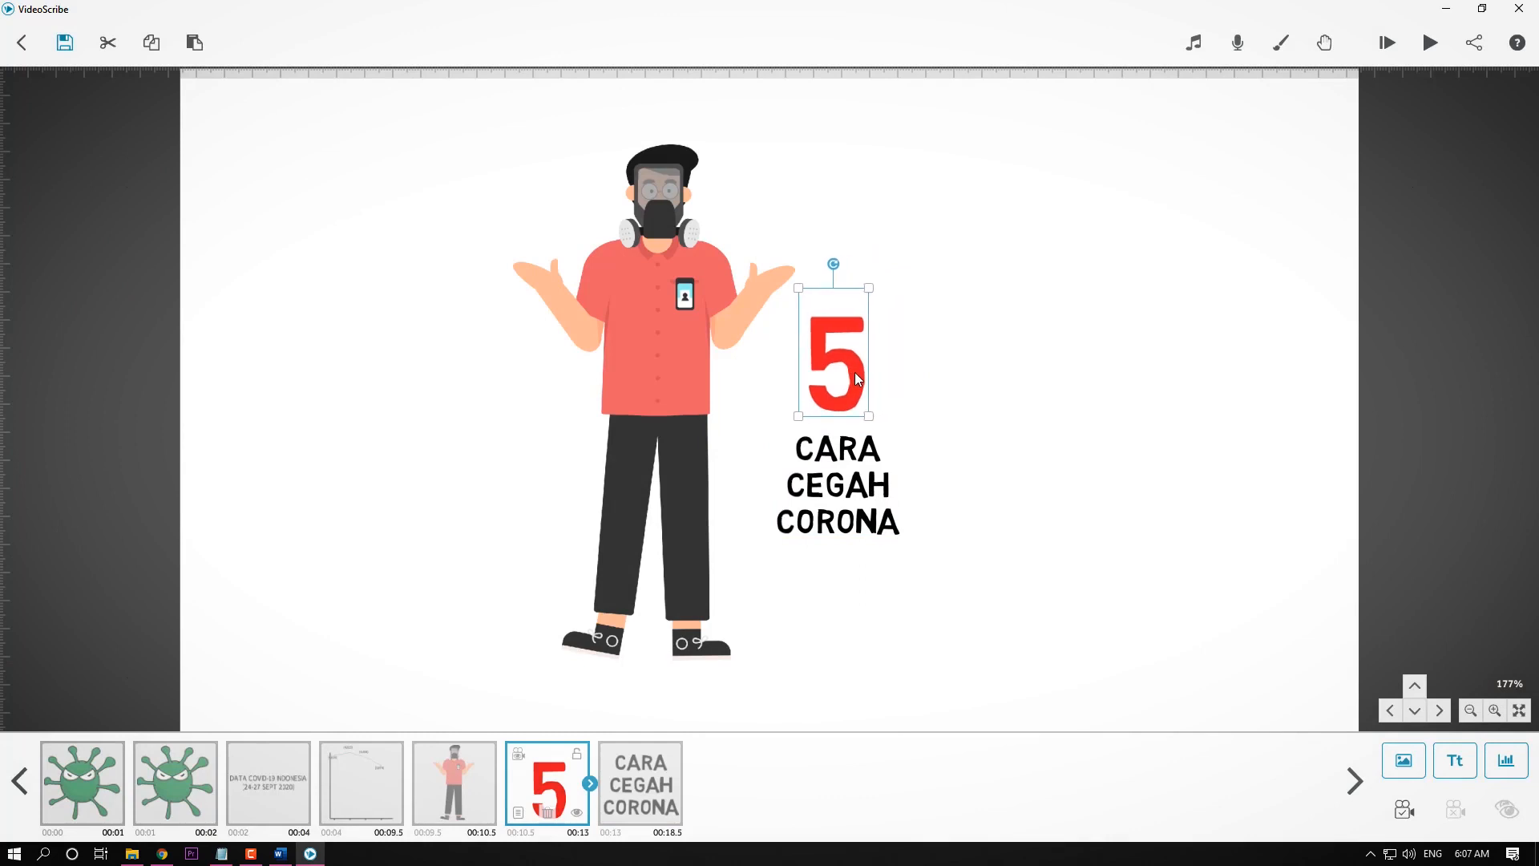
left_click(1098, 421)
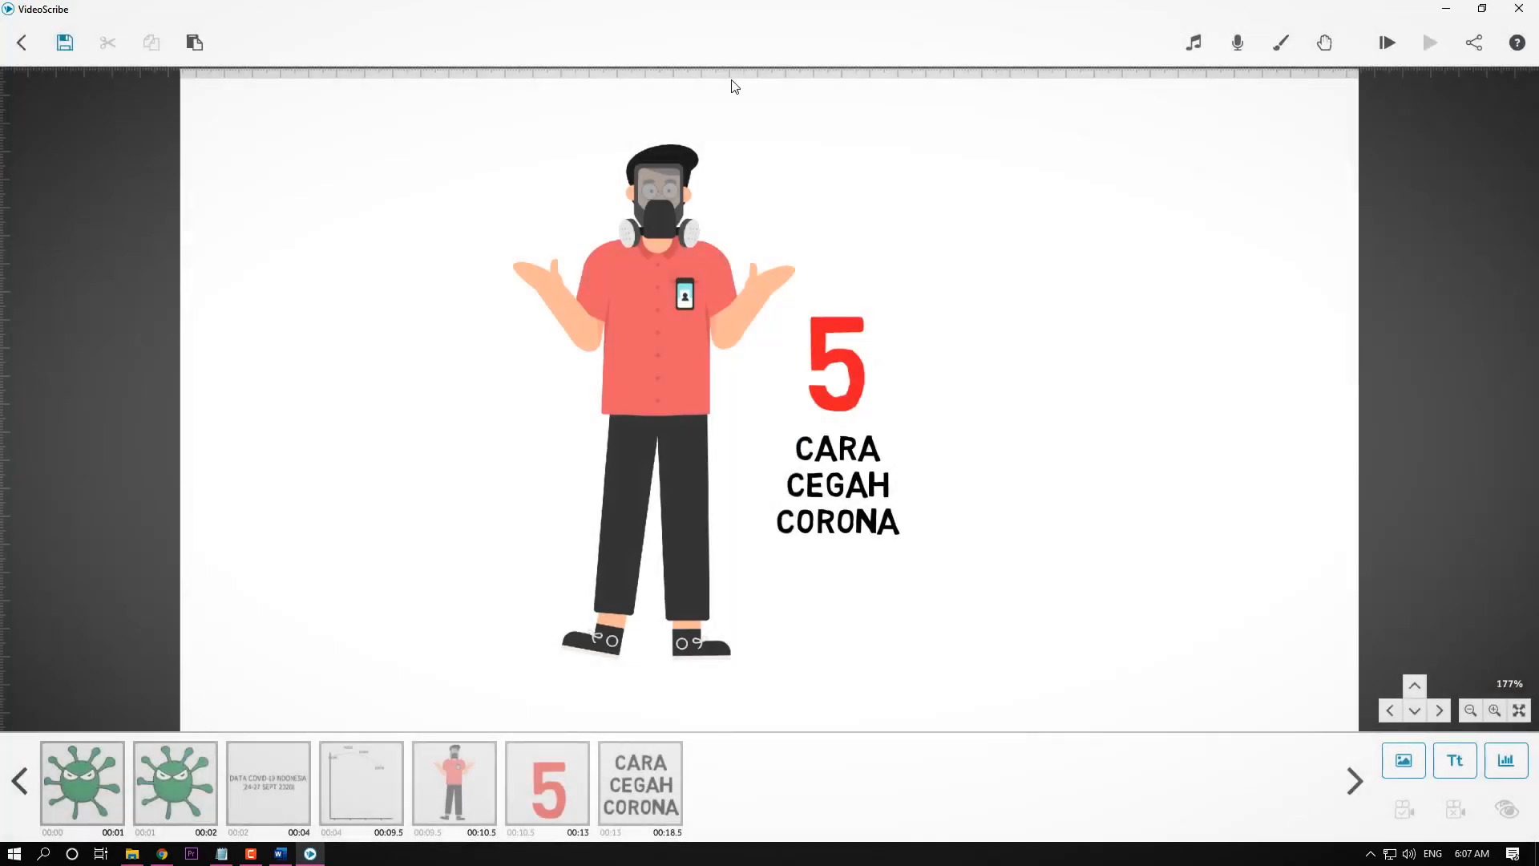
Set the camera to the current position for the character, the red 5 and the CARA CEGAH CORONA text.
left_click(659, 379)
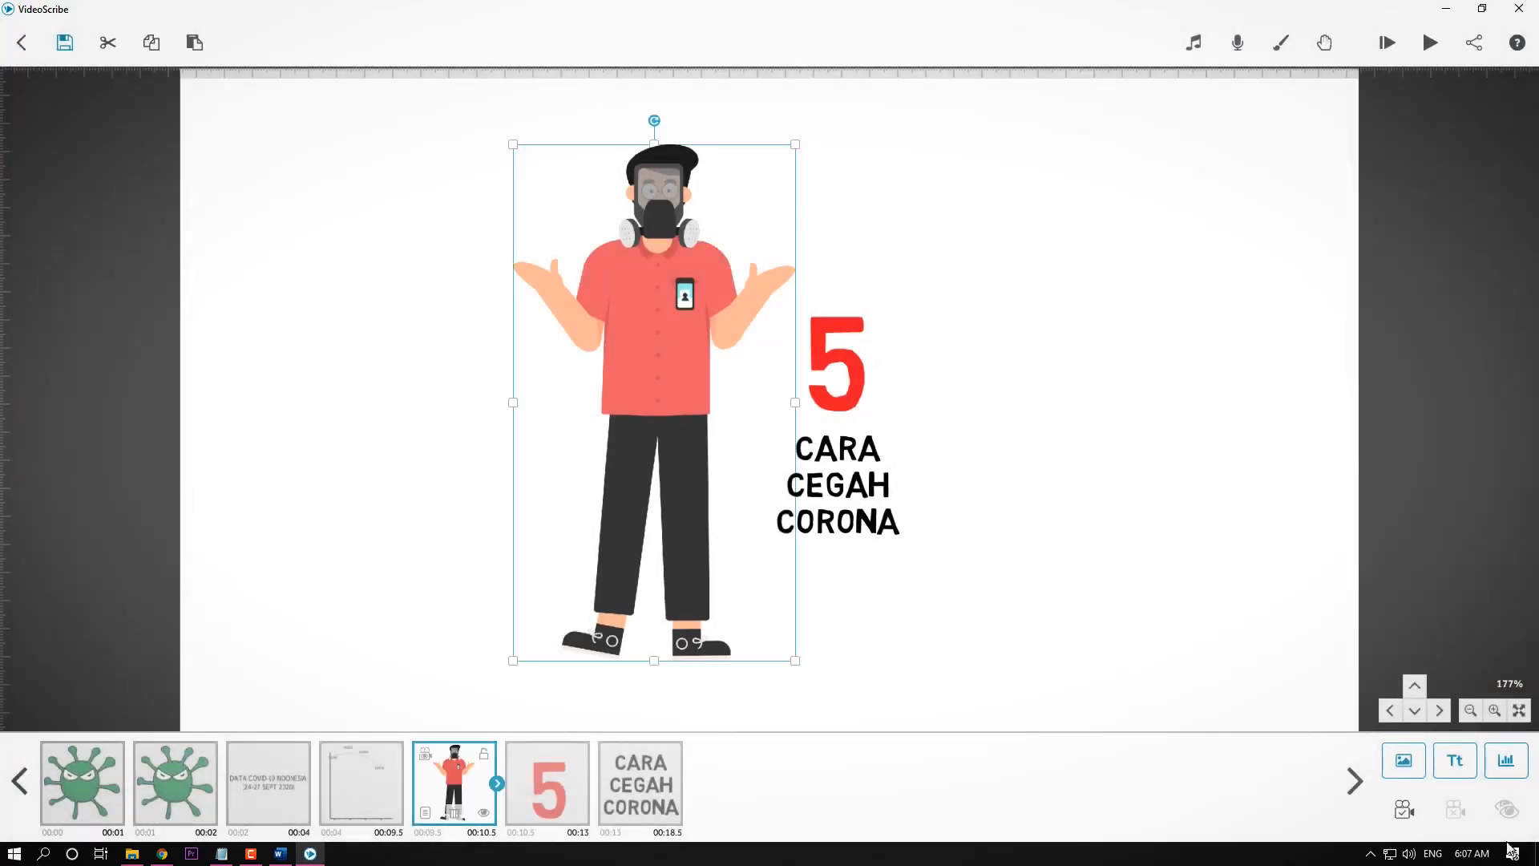
left_click(1397, 815)
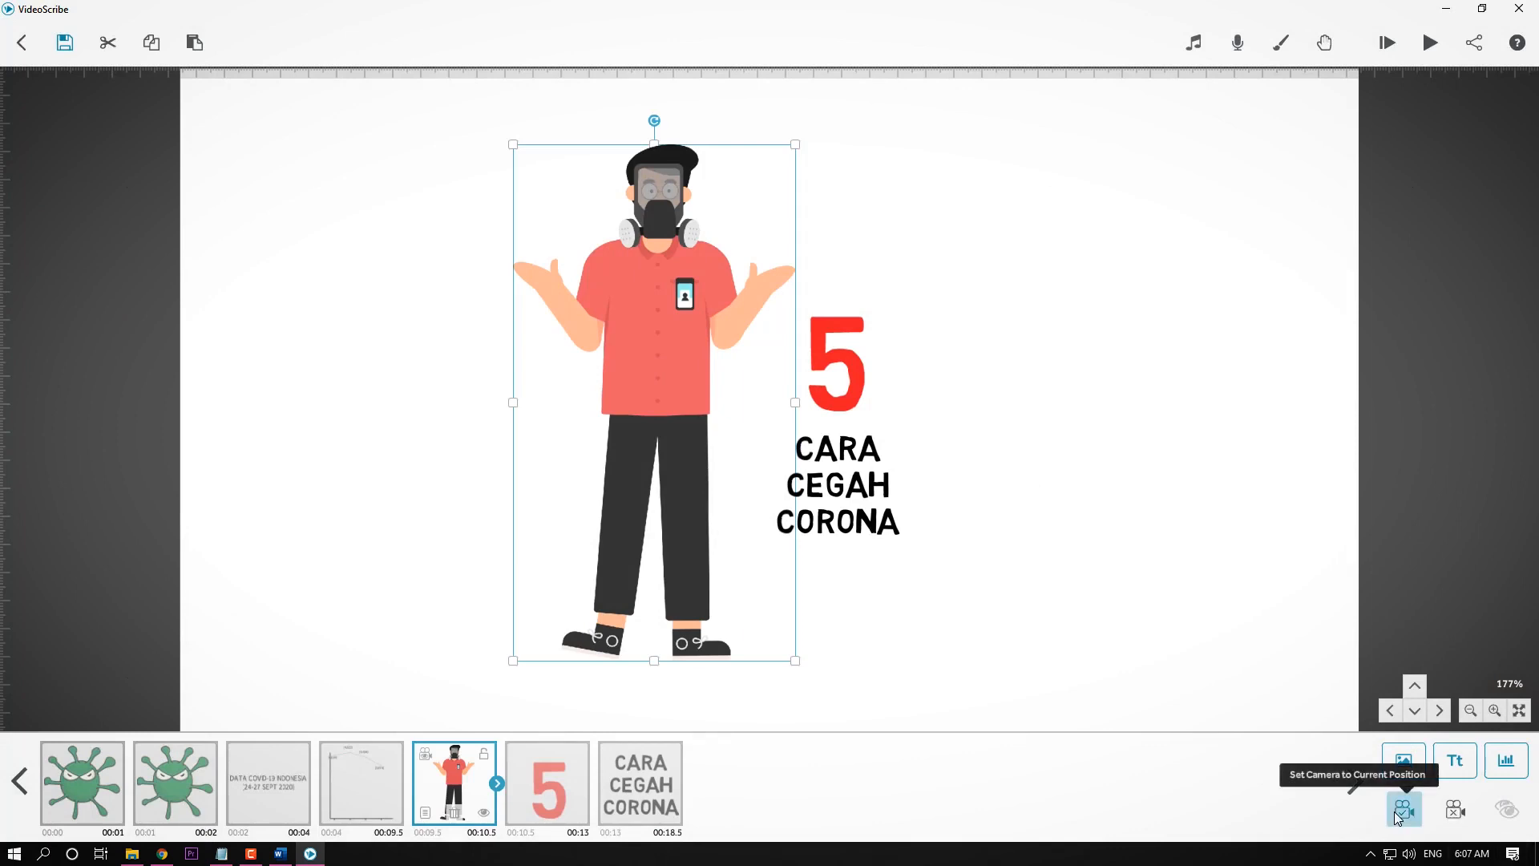
left_click(850, 359)
left_click(1404, 815)
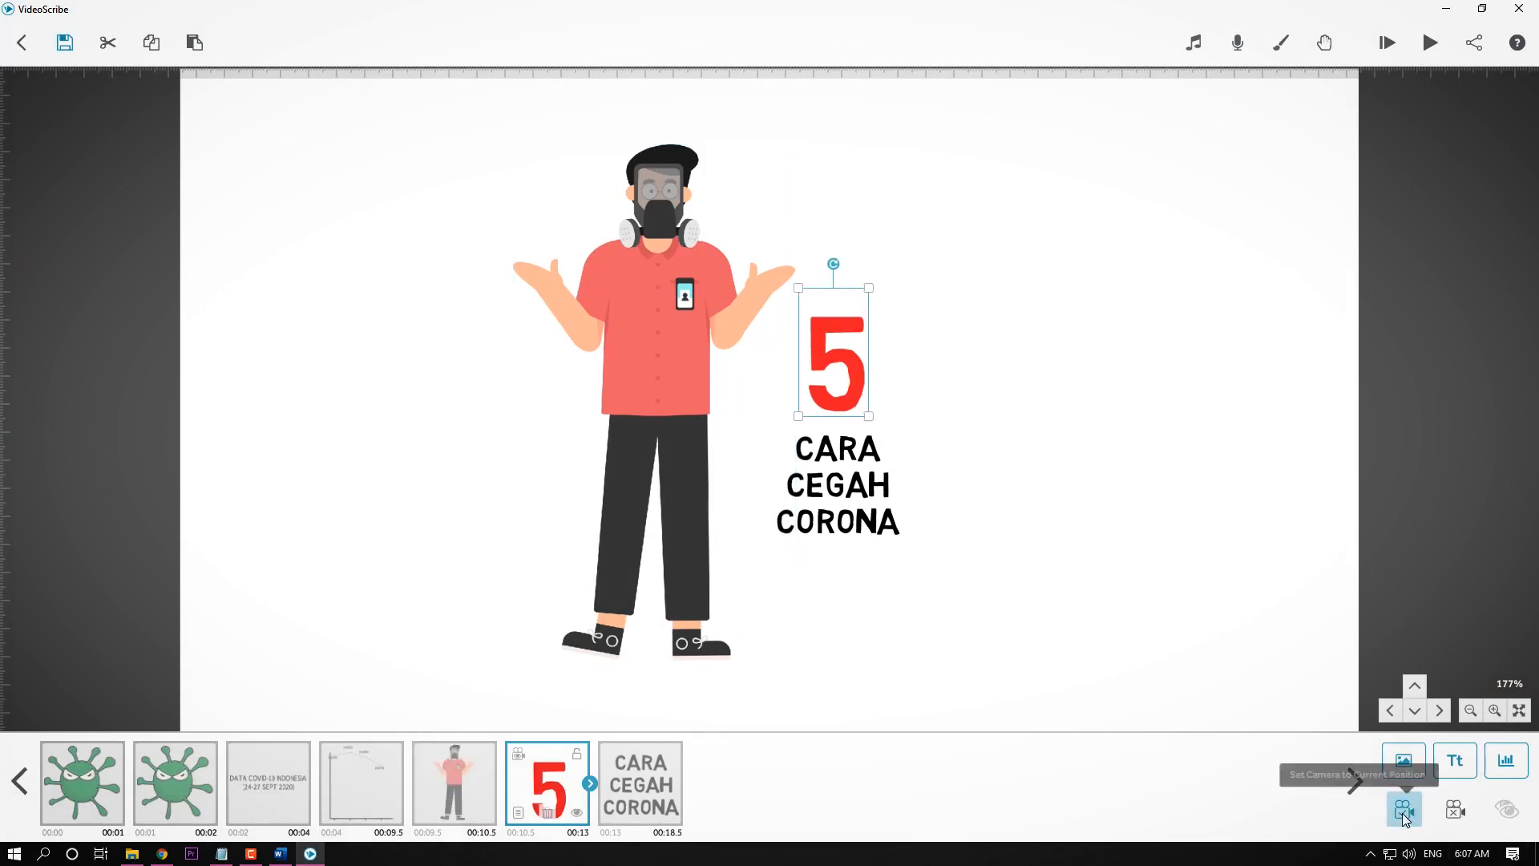
left_click(851, 465)
left_click(1401, 812)
left_click(1124, 412)
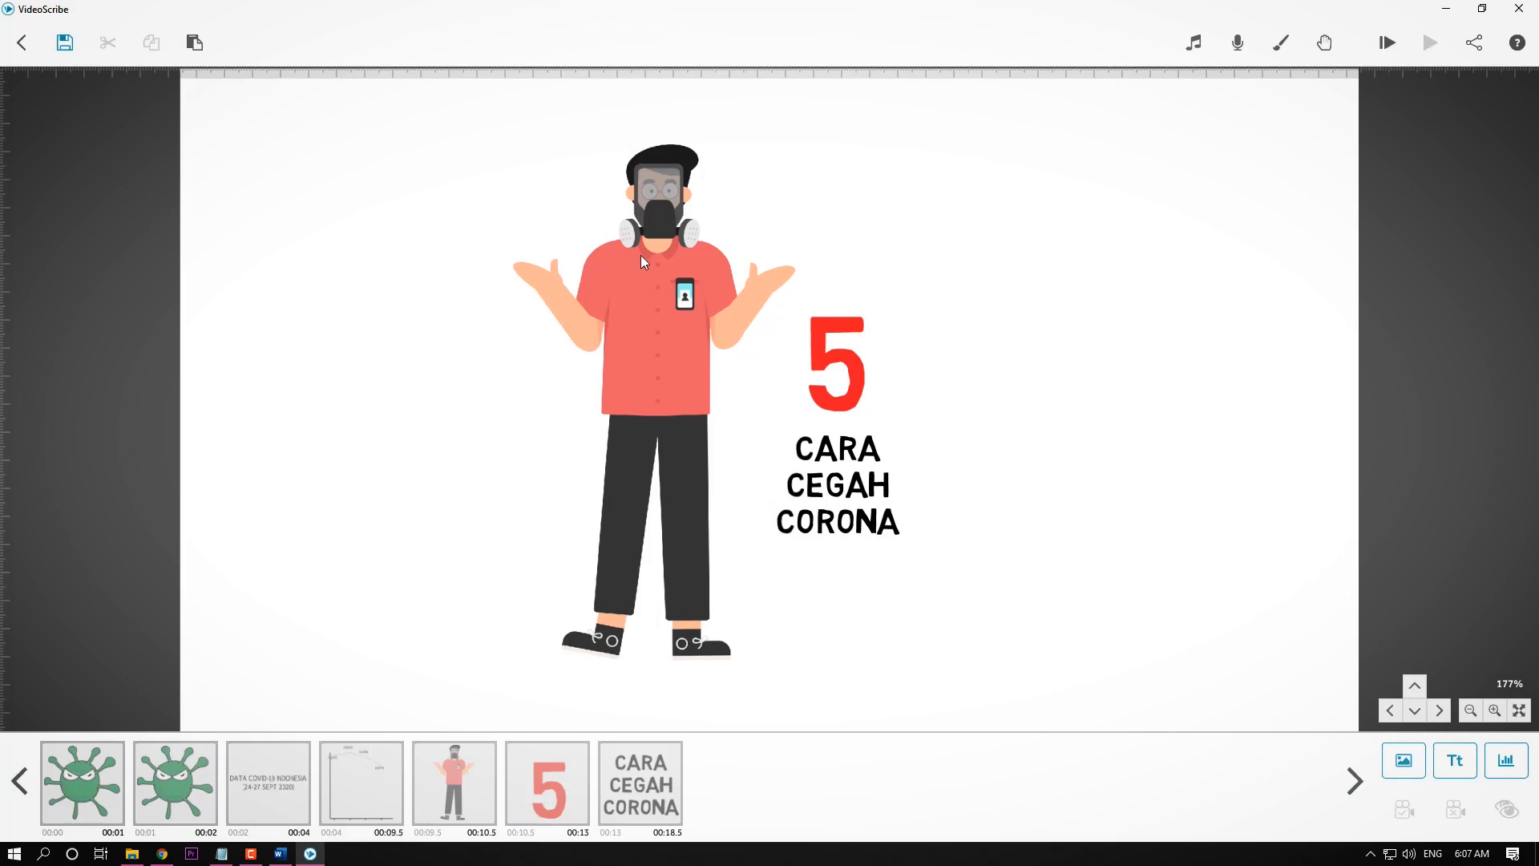
Check the animation types in the red 5's text properties and preview its Draw animation.
double_click(843, 359)
left_click(805, 292)
left_click(806, 292)
left_click(808, 290)
left_click(808, 290)
left_click(578, 345)
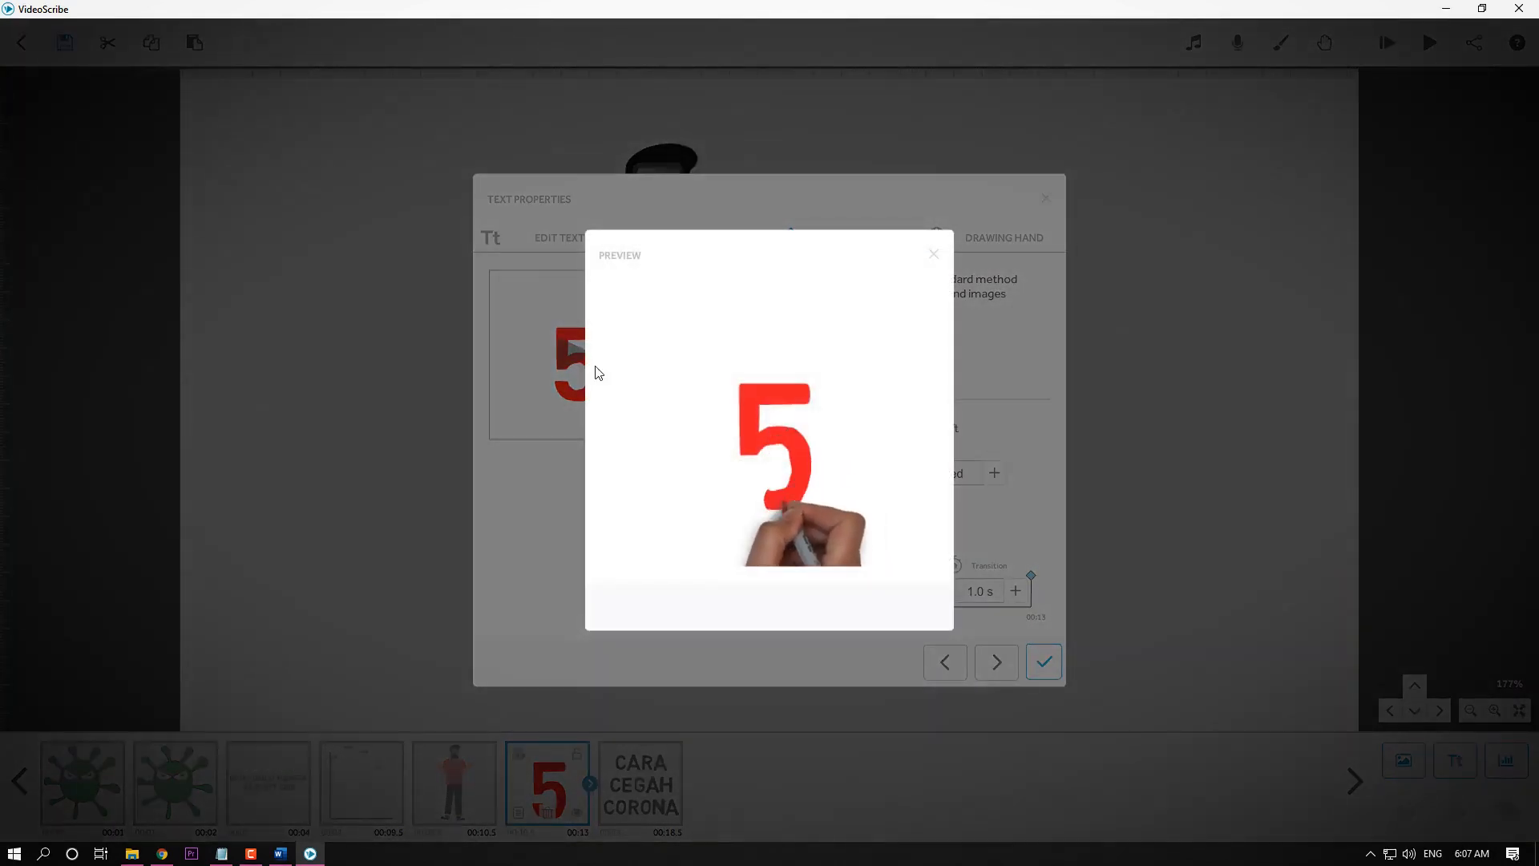
left_click(933, 253)
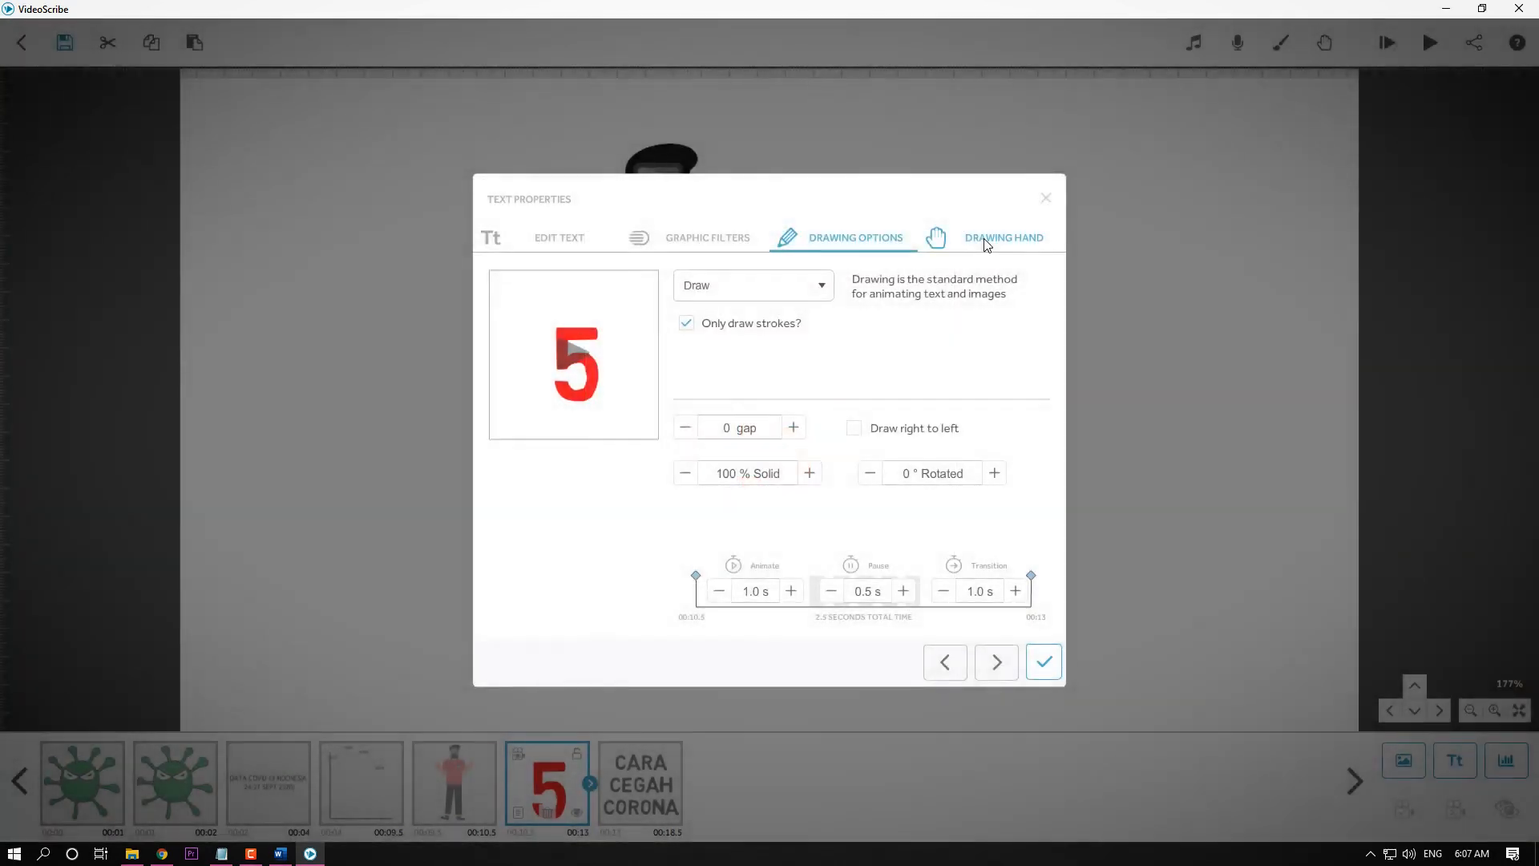
Set the red 5's drawing hand to No Hand and preview its drawing again.
left_click(986, 238)
left_click(977, 320)
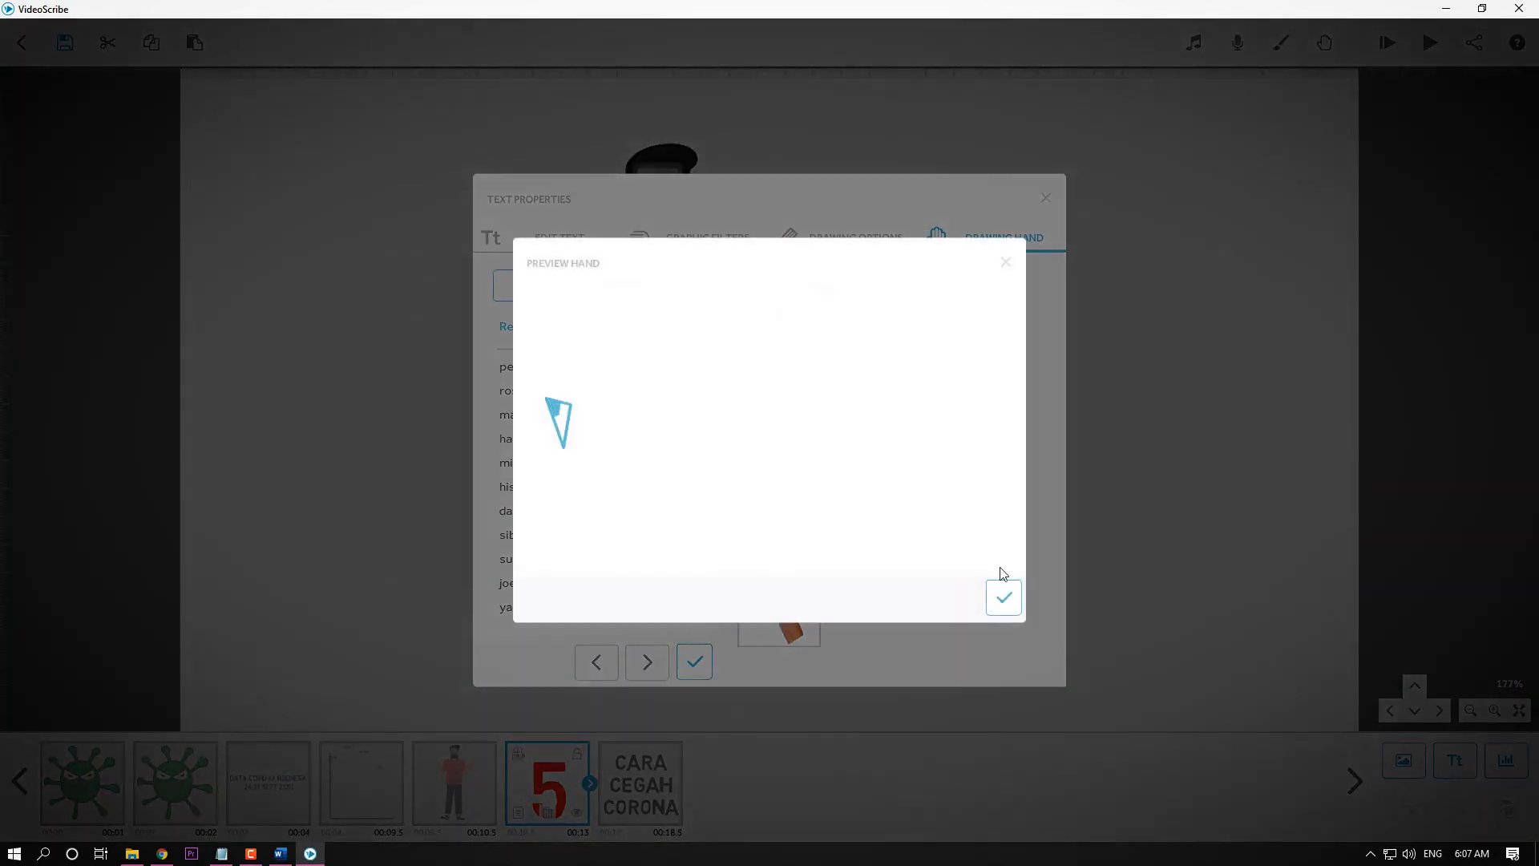
left_click(1003, 595)
left_click(874, 242)
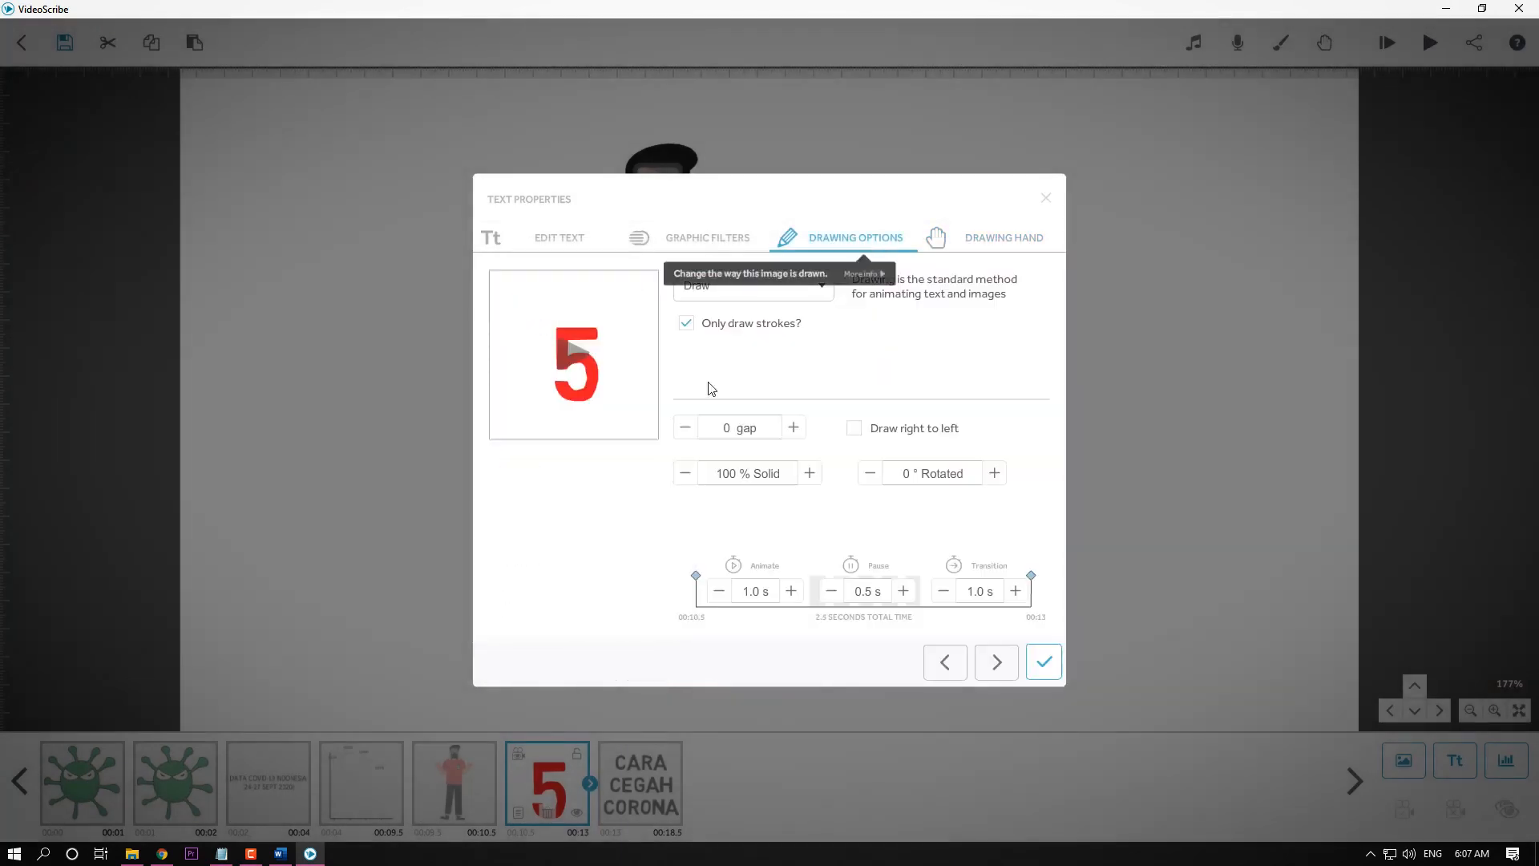
left_click(570, 330)
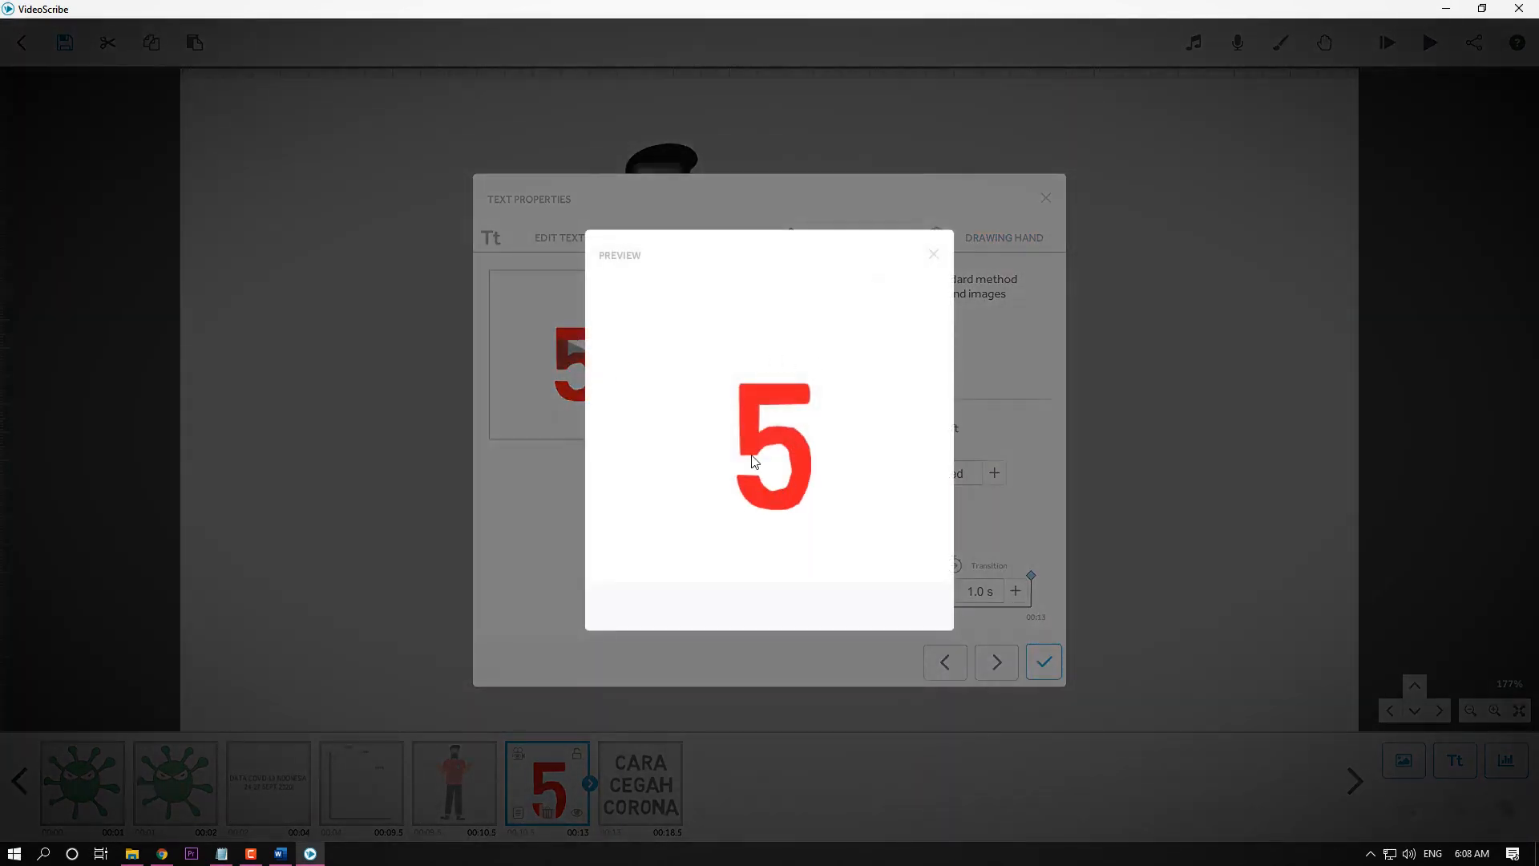
left_click(933, 254)
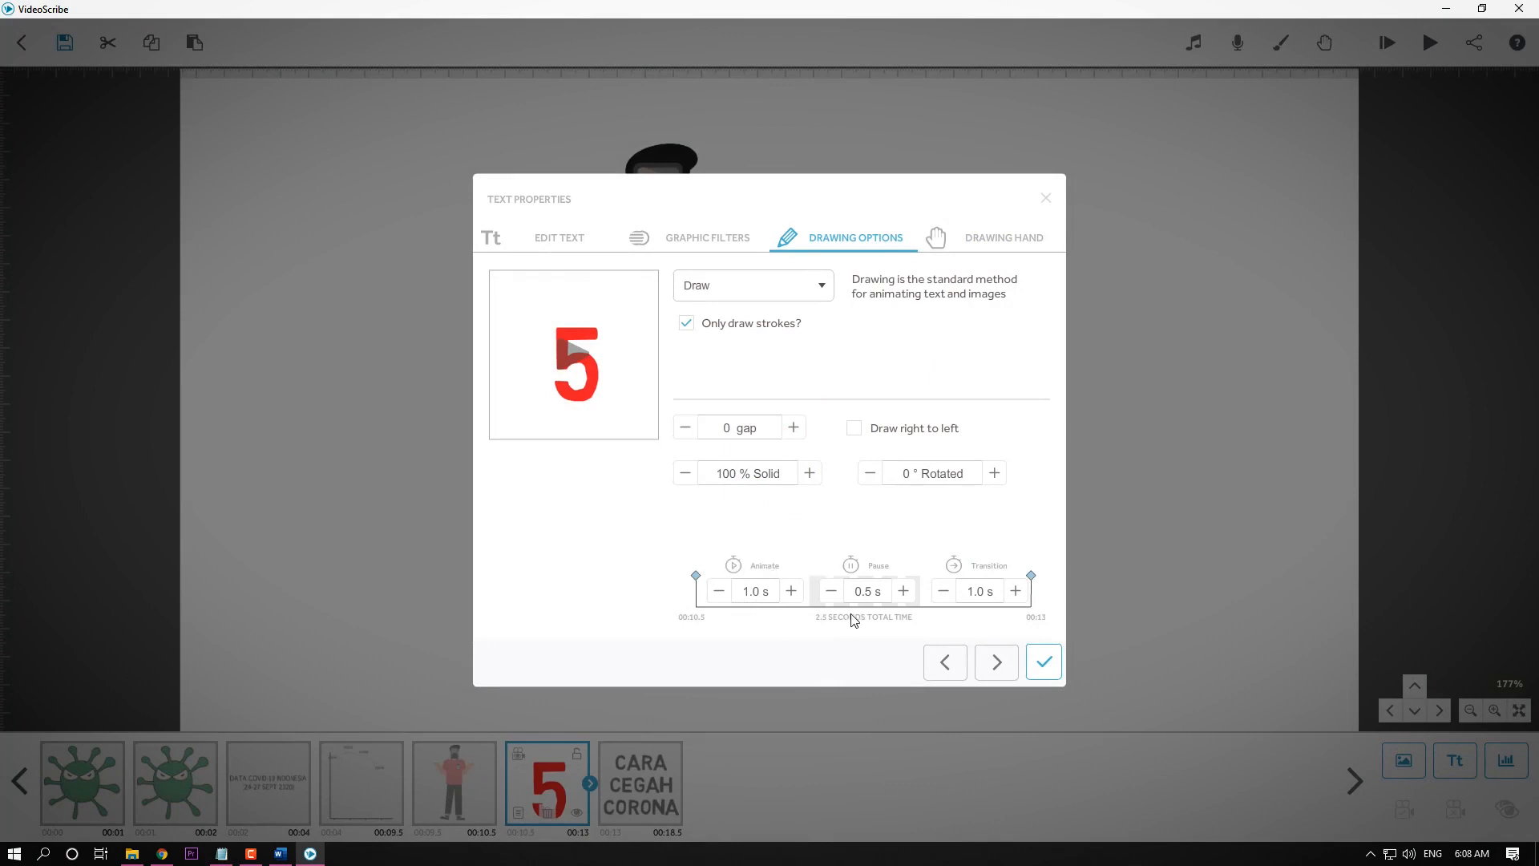
Set the red 5's pause and transition times to 0.0 s and apply the text properties.
left_click(831, 593)
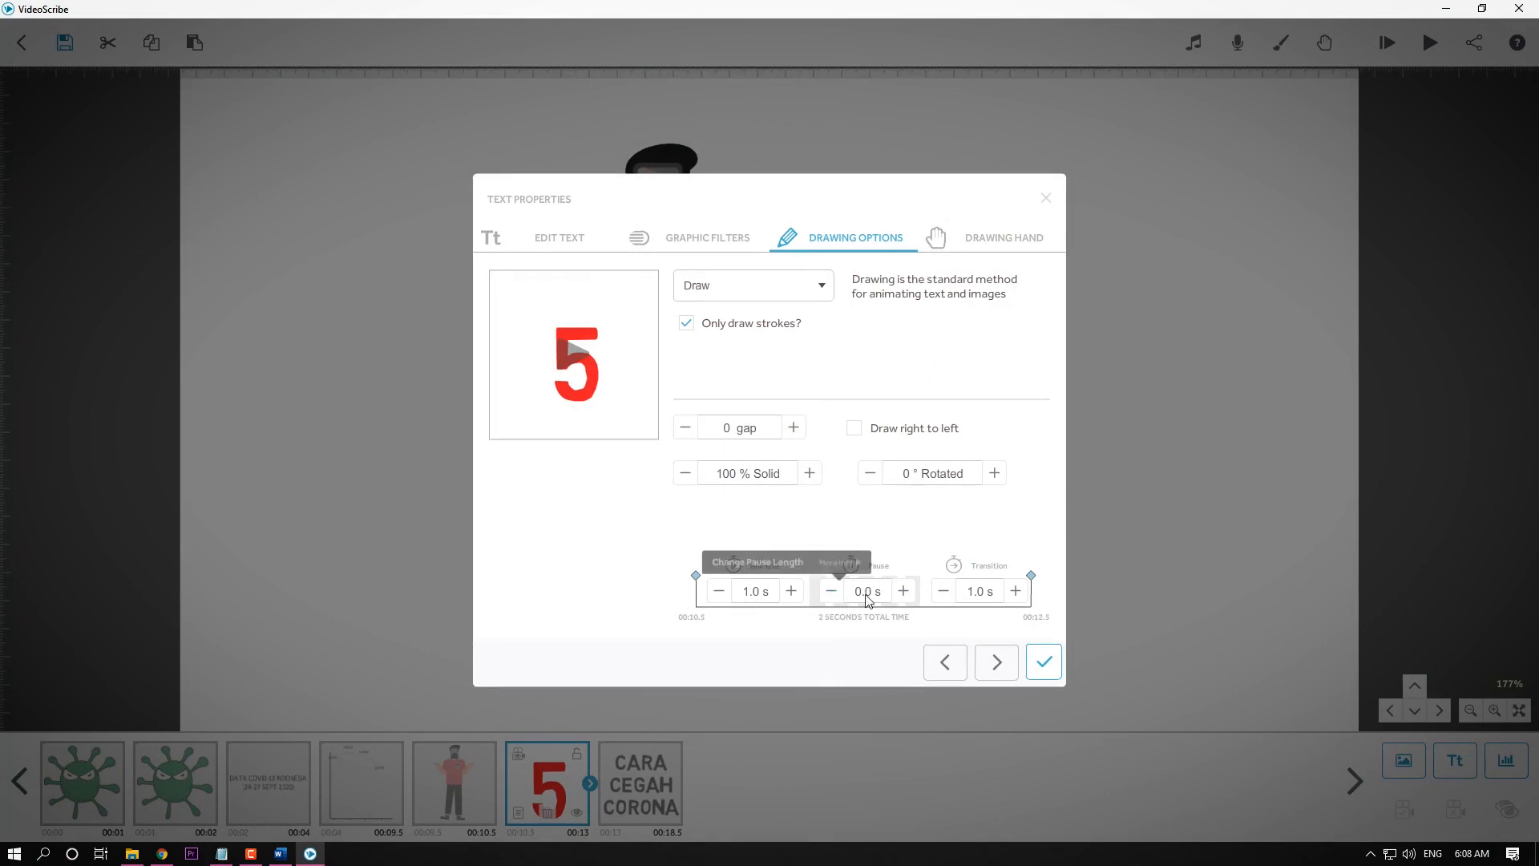
left_click(943, 593)
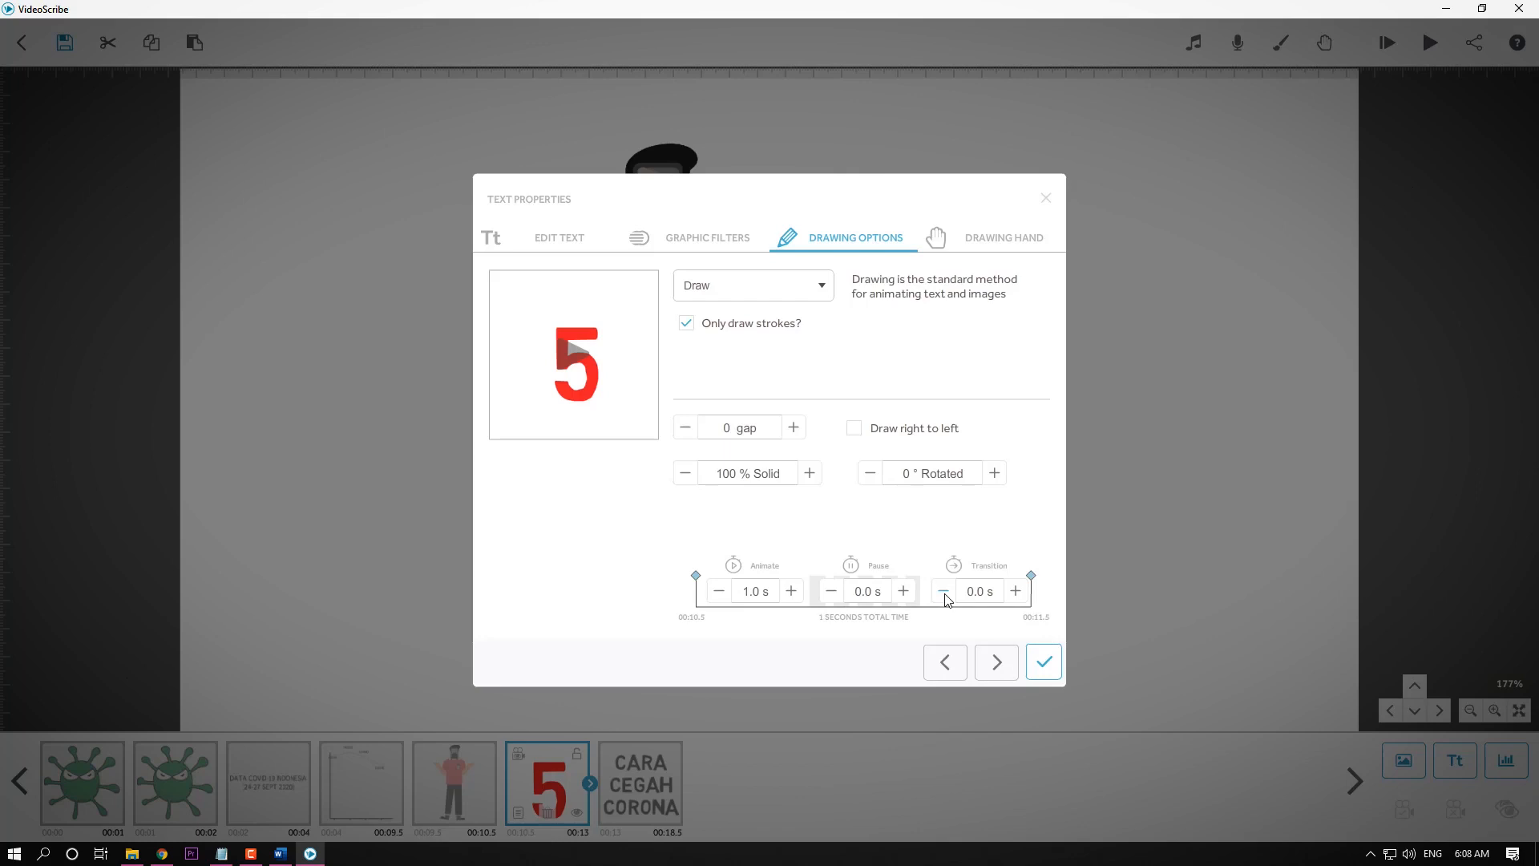
left_click(1038, 667)
Set the CARA CEGAH CORONA text's drawing hand to No Hand and preview its Draw animation.
left_click(875, 459)
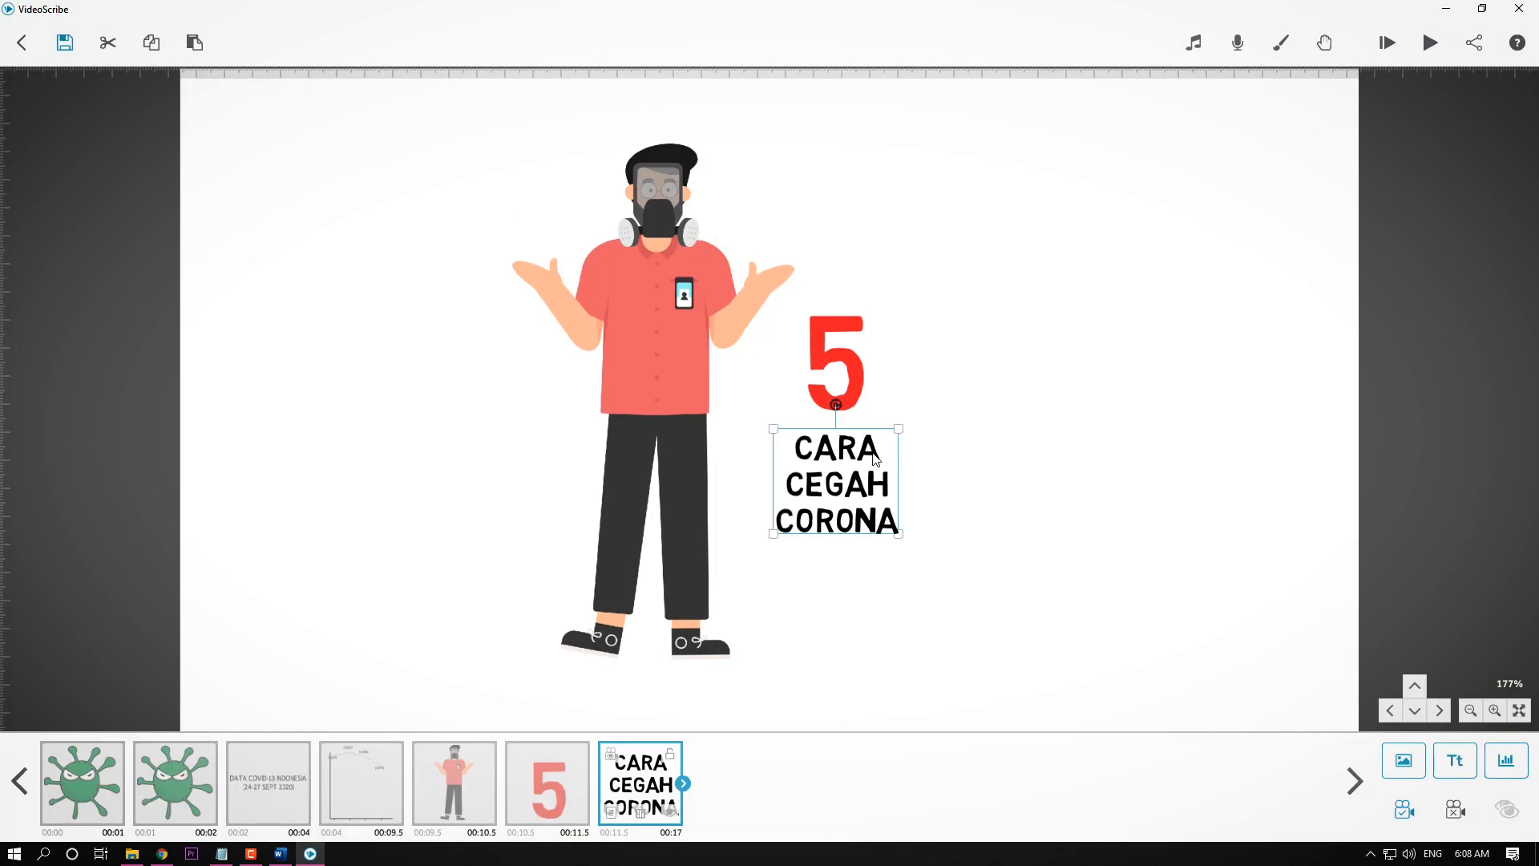
double_click(873, 456)
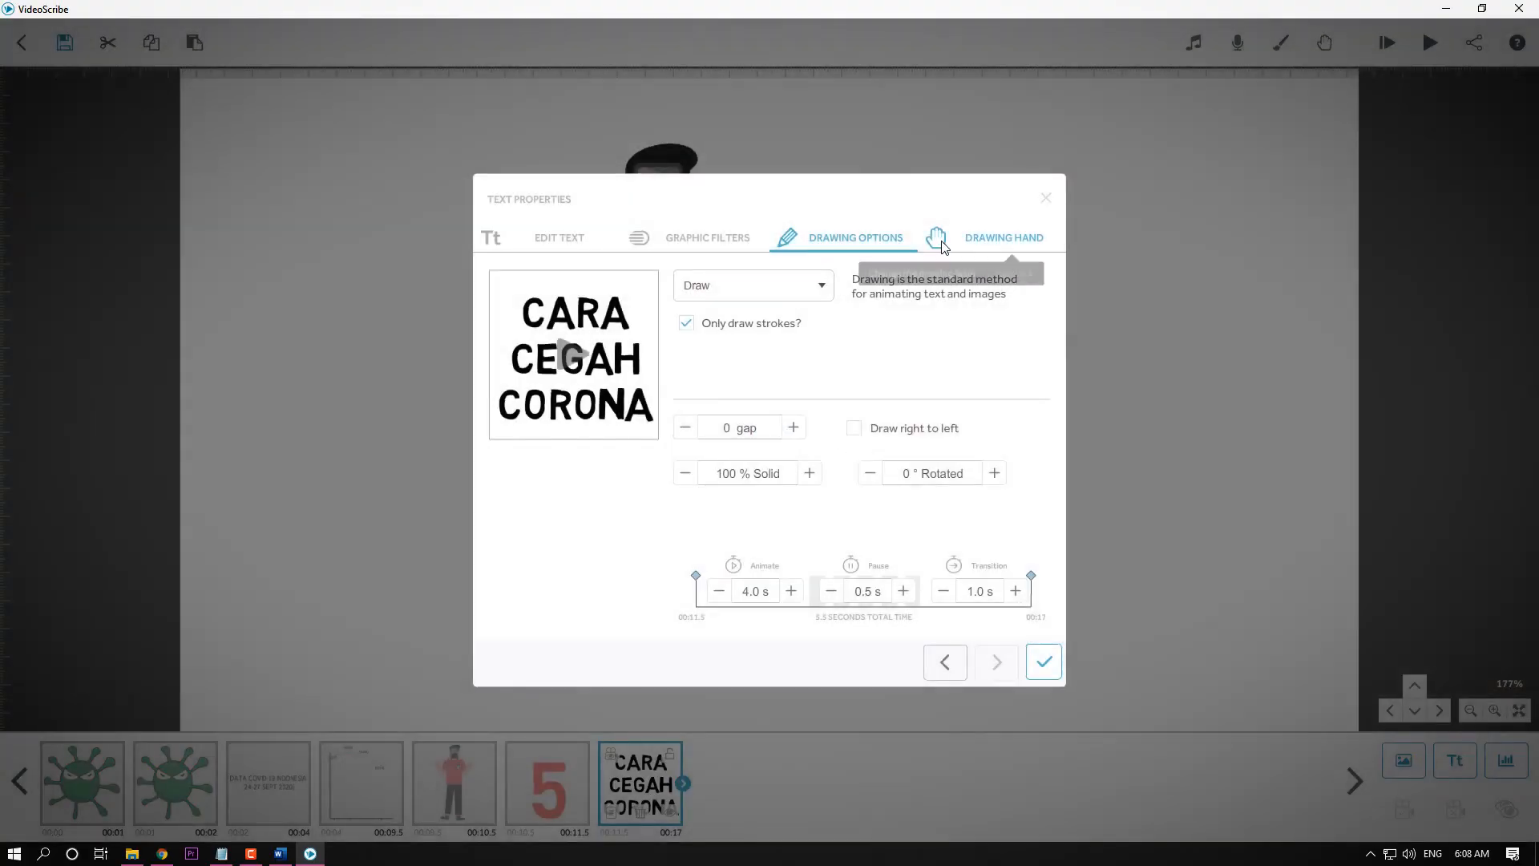
left_click(944, 240)
left_click(979, 349)
left_click(1005, 598)
left_click(872, 250)
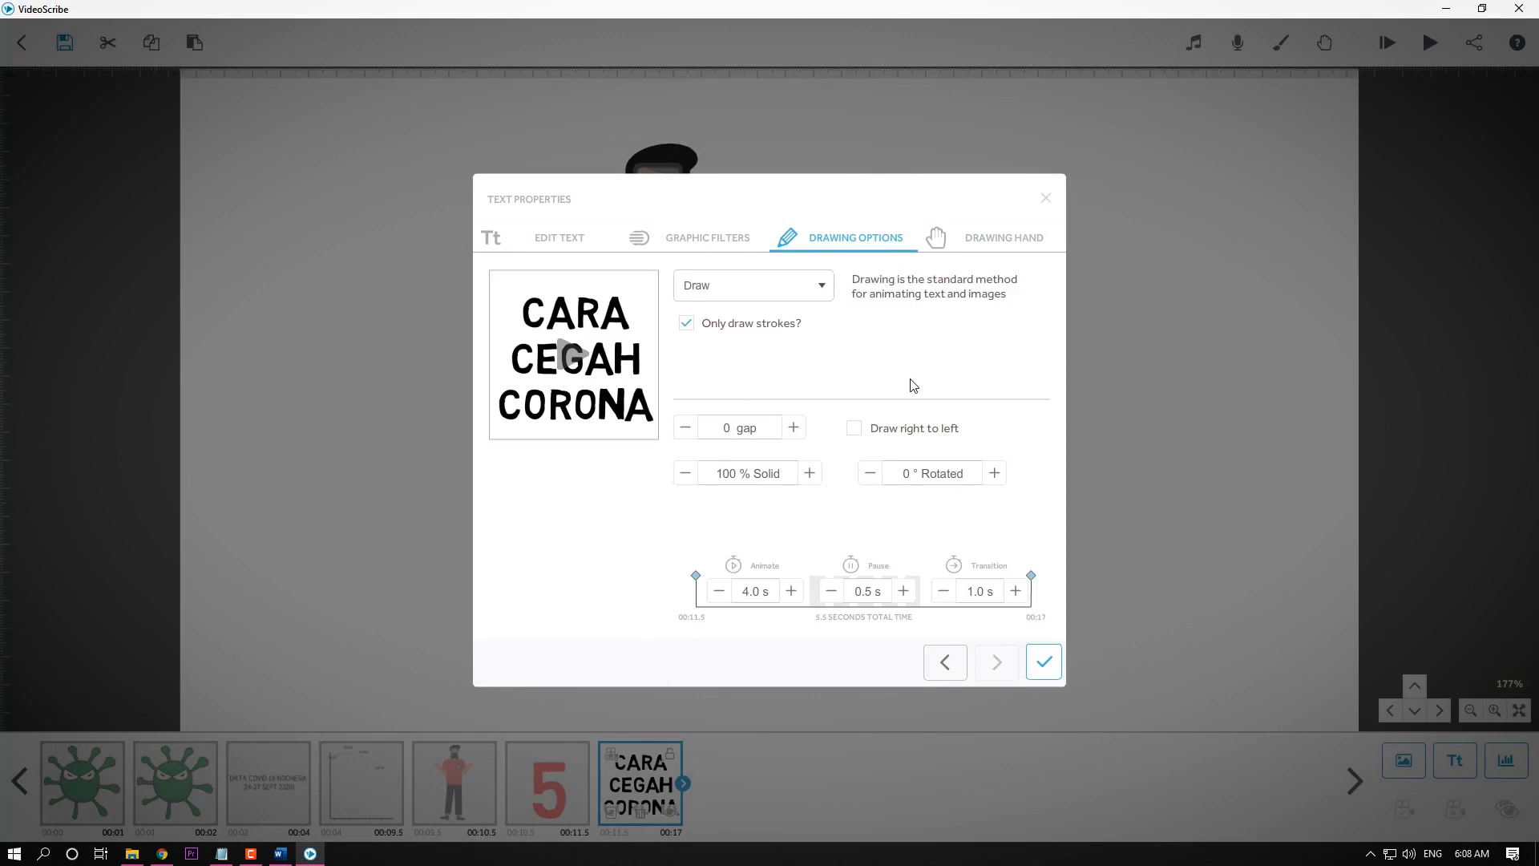
left_click(574, 353)
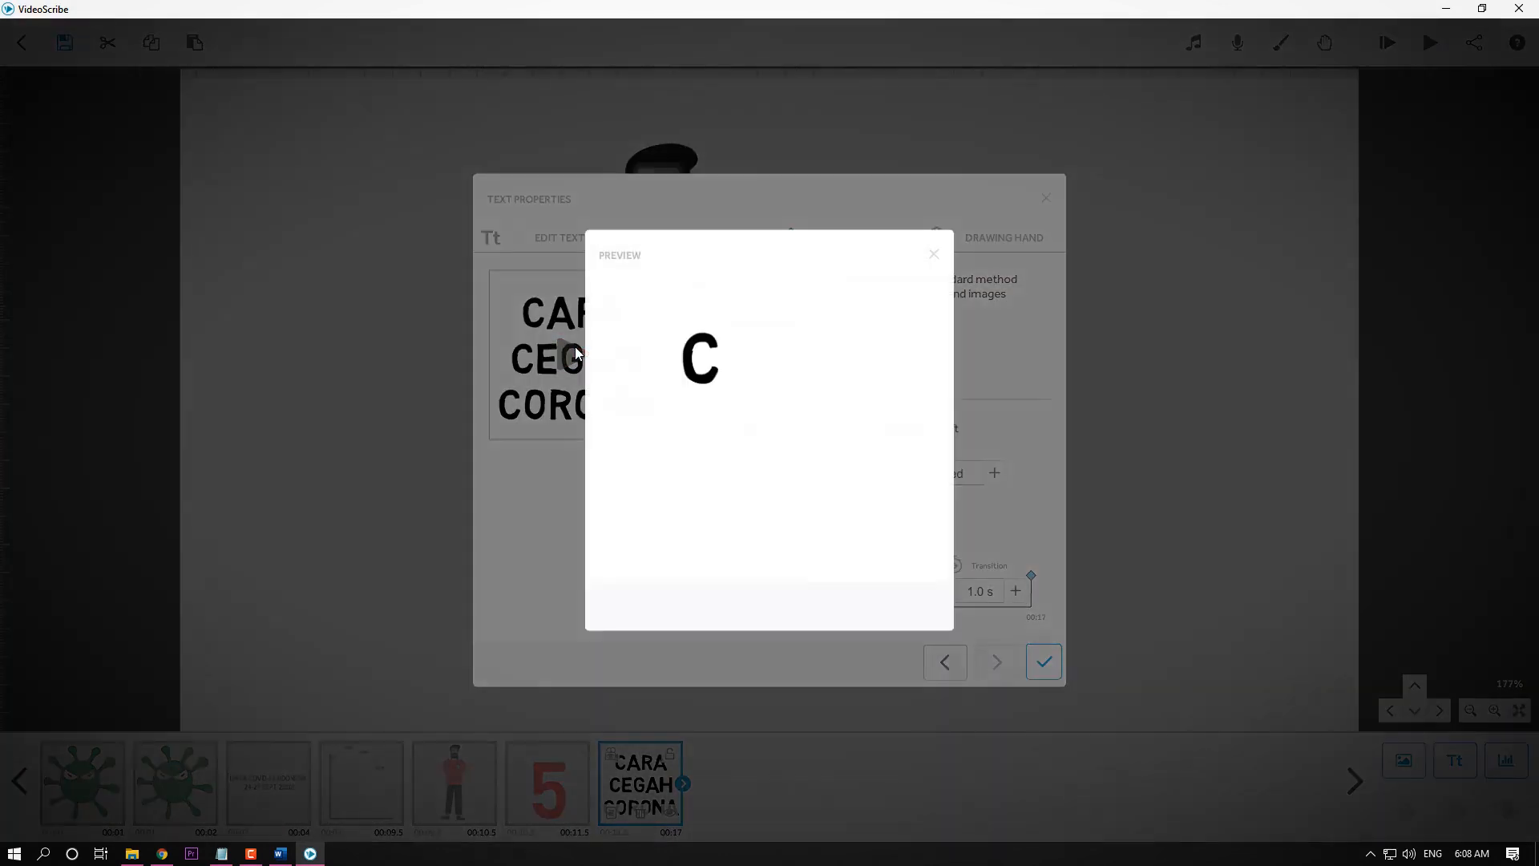
left_click(934, 254)
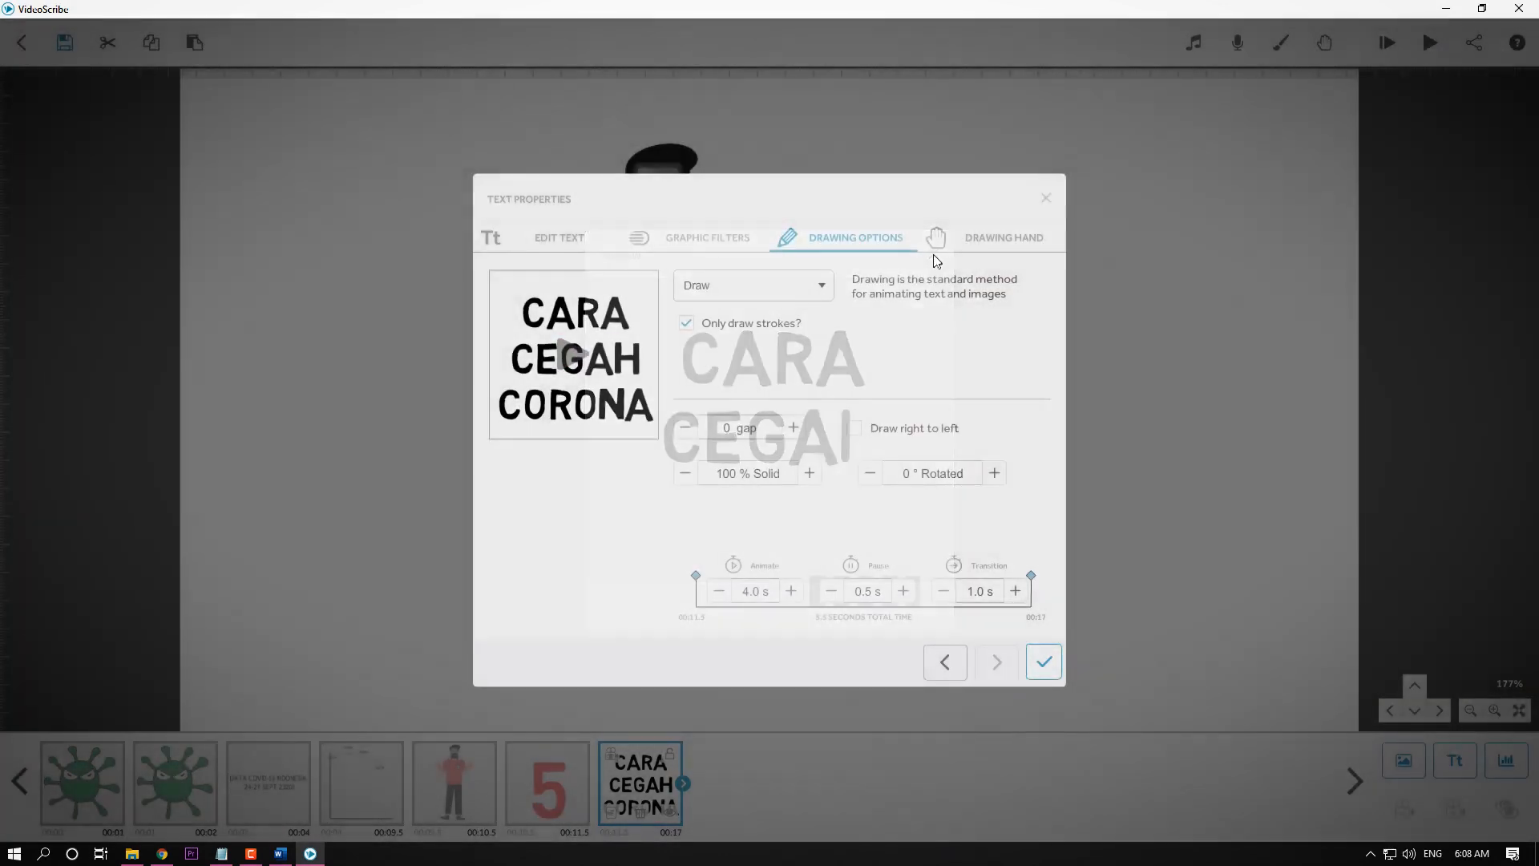
Shorten the animate time of the "CARA CEGAH CORONA" text to 1.0 s.
left_click(712, 592)
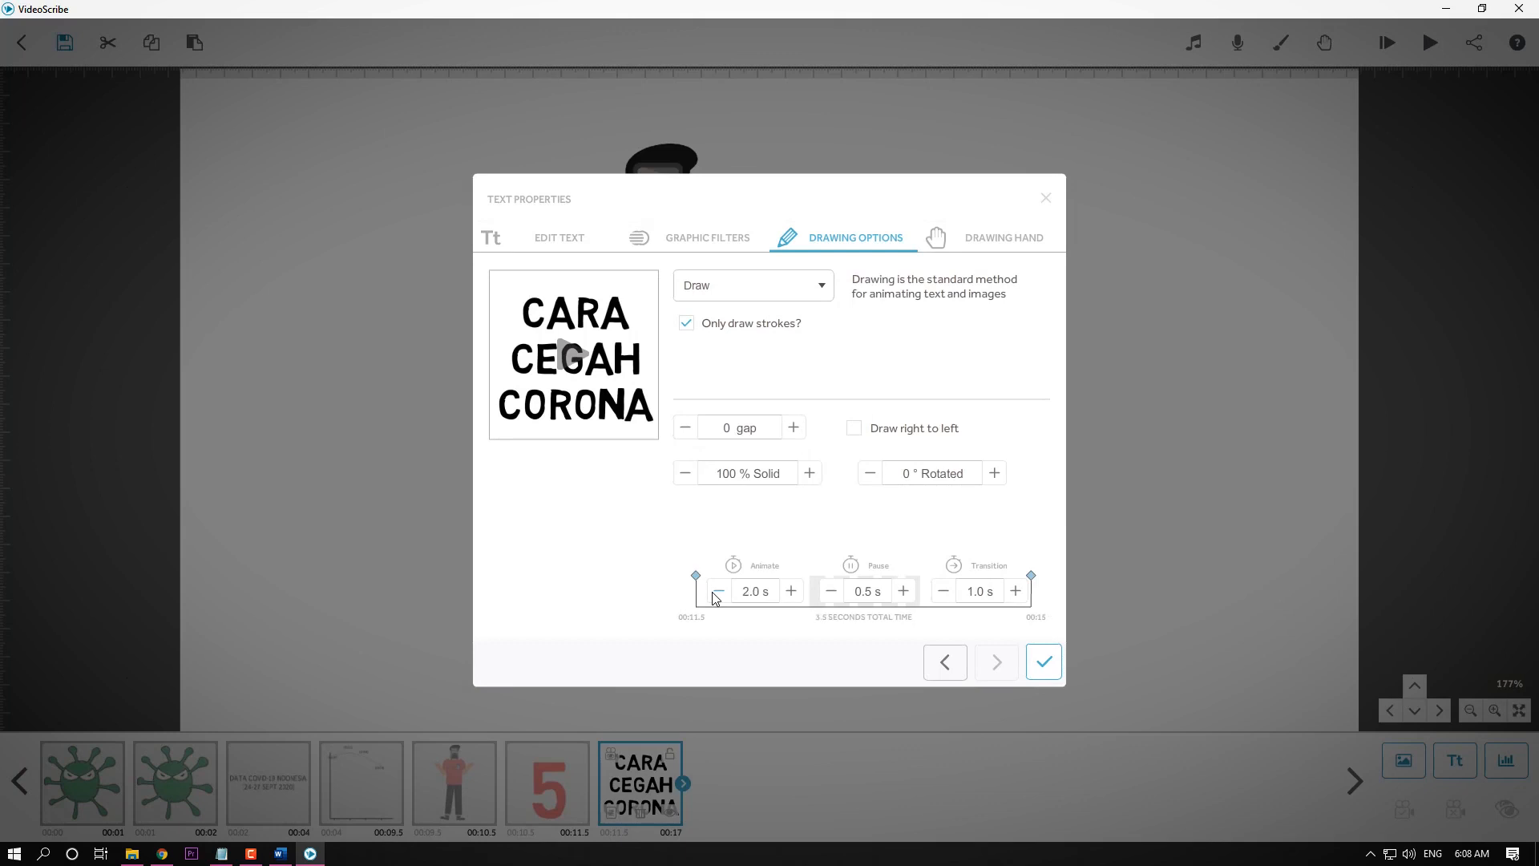
left_click(715, 594)
left_click(1045, 664)
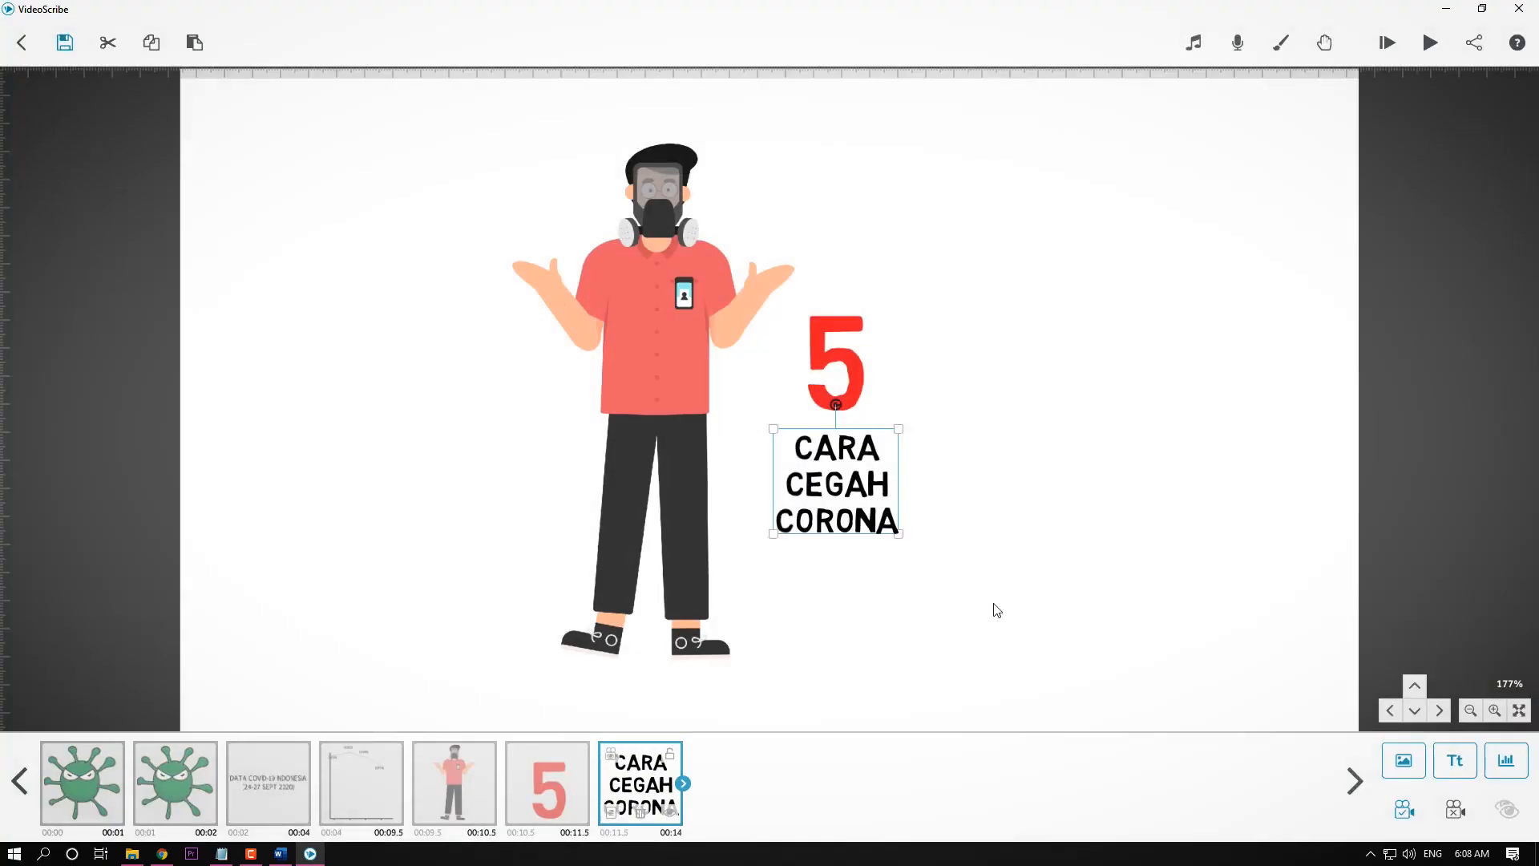
left_click(1017, 346)
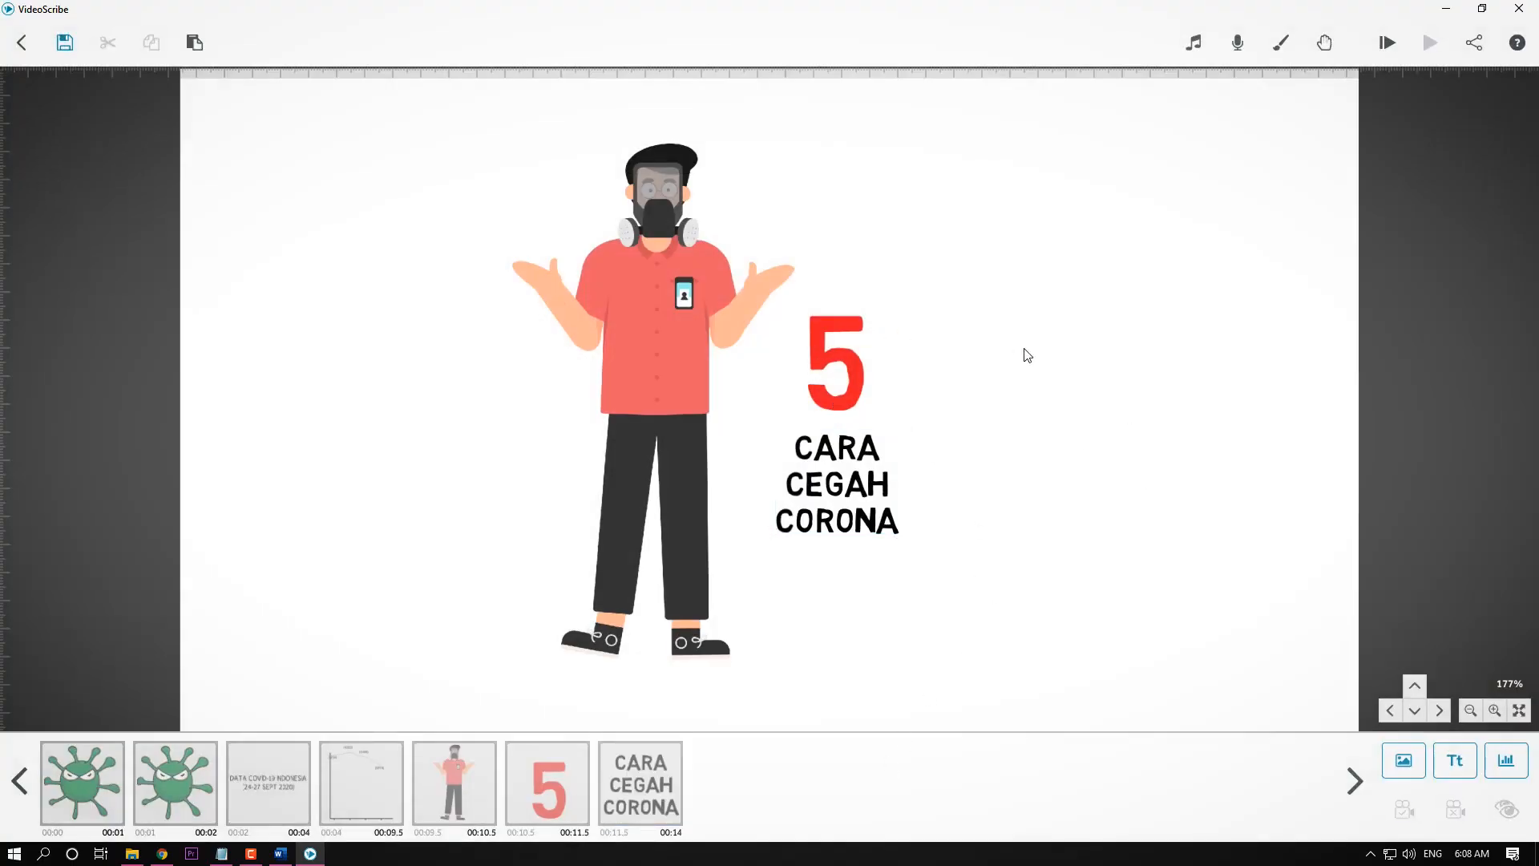
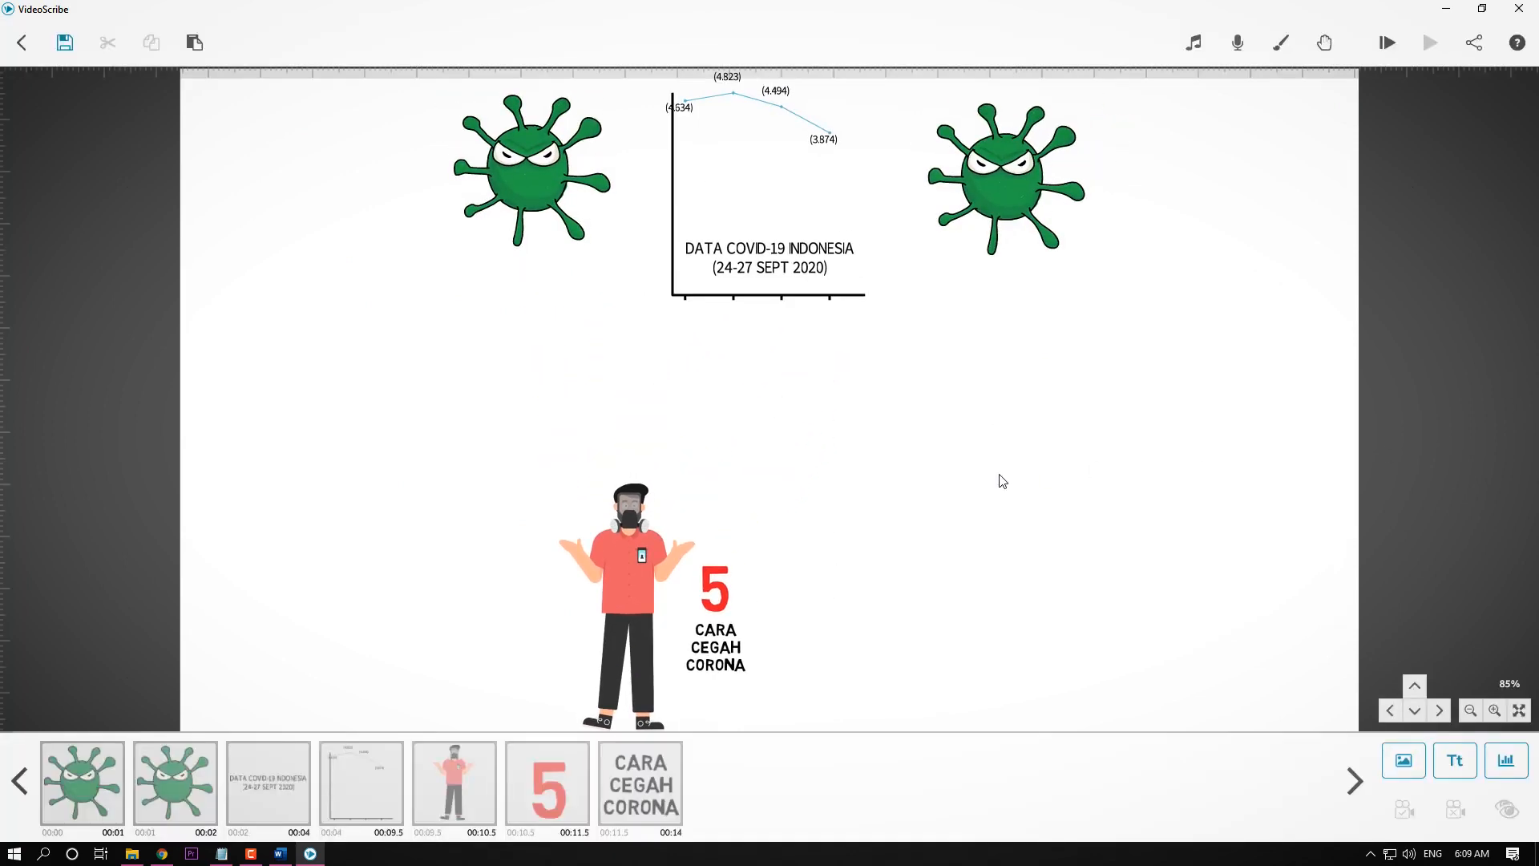
Check the next scene in the Word storyboard, then add the washbasin image from a "WASH" search to an empty canvas area in VideoScribe.
left_click(280, 853)
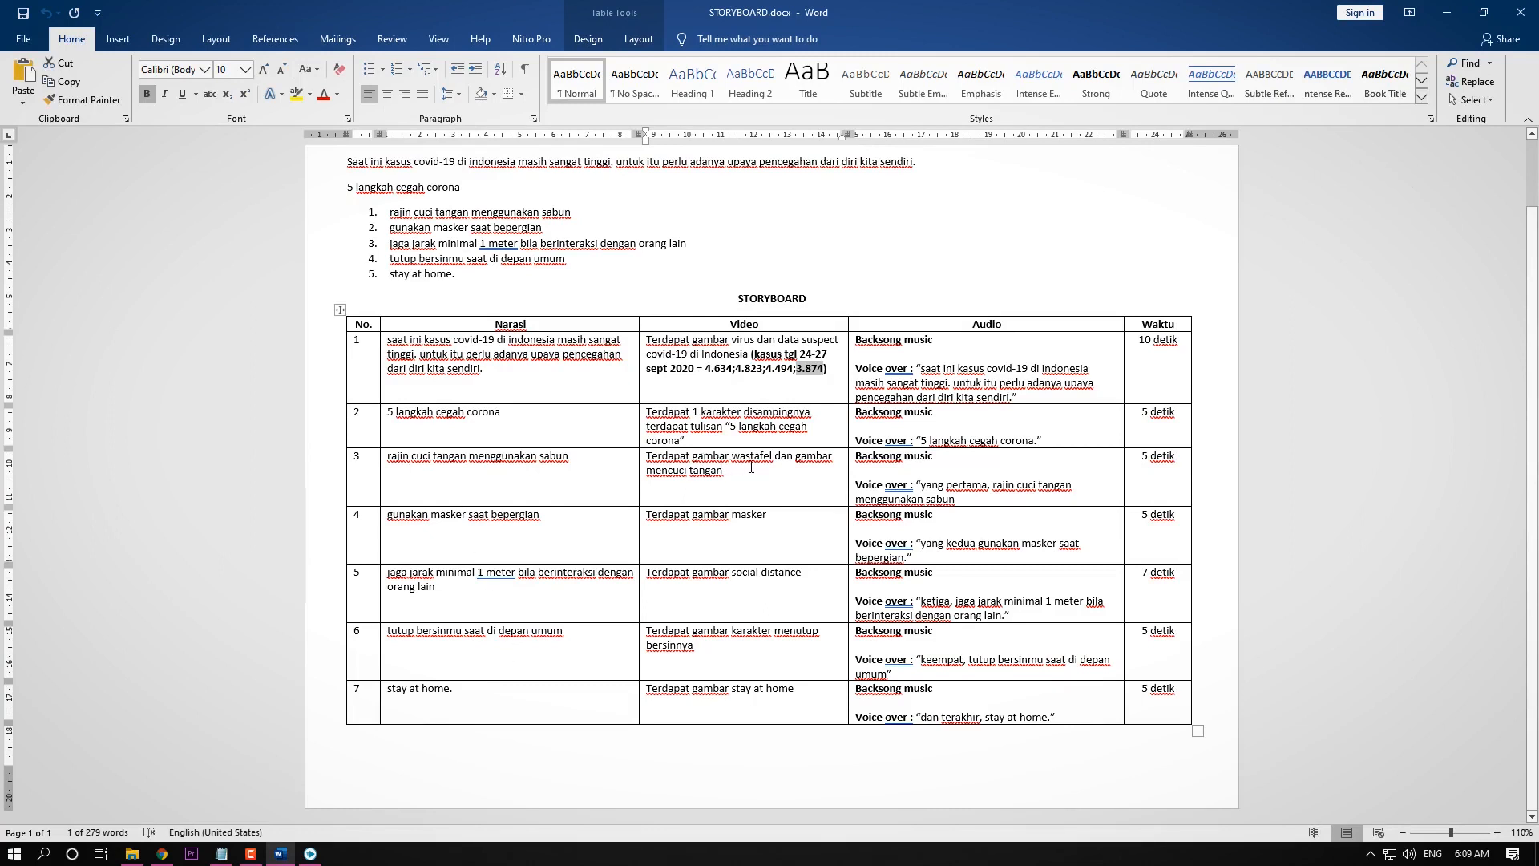
left_click(311, 852)
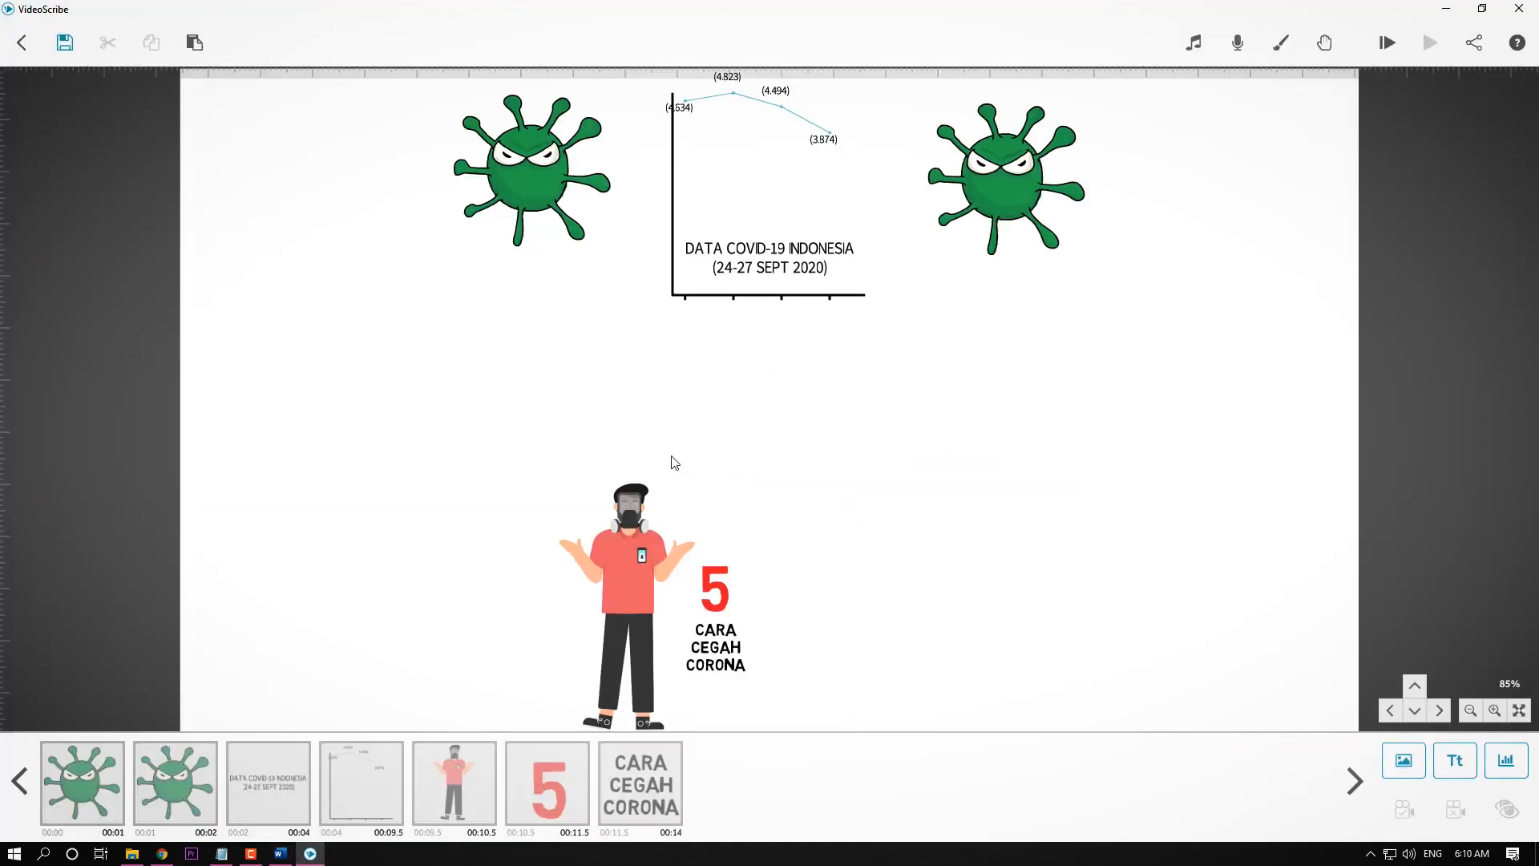
left_click_drag(800, 559, 770, 364)
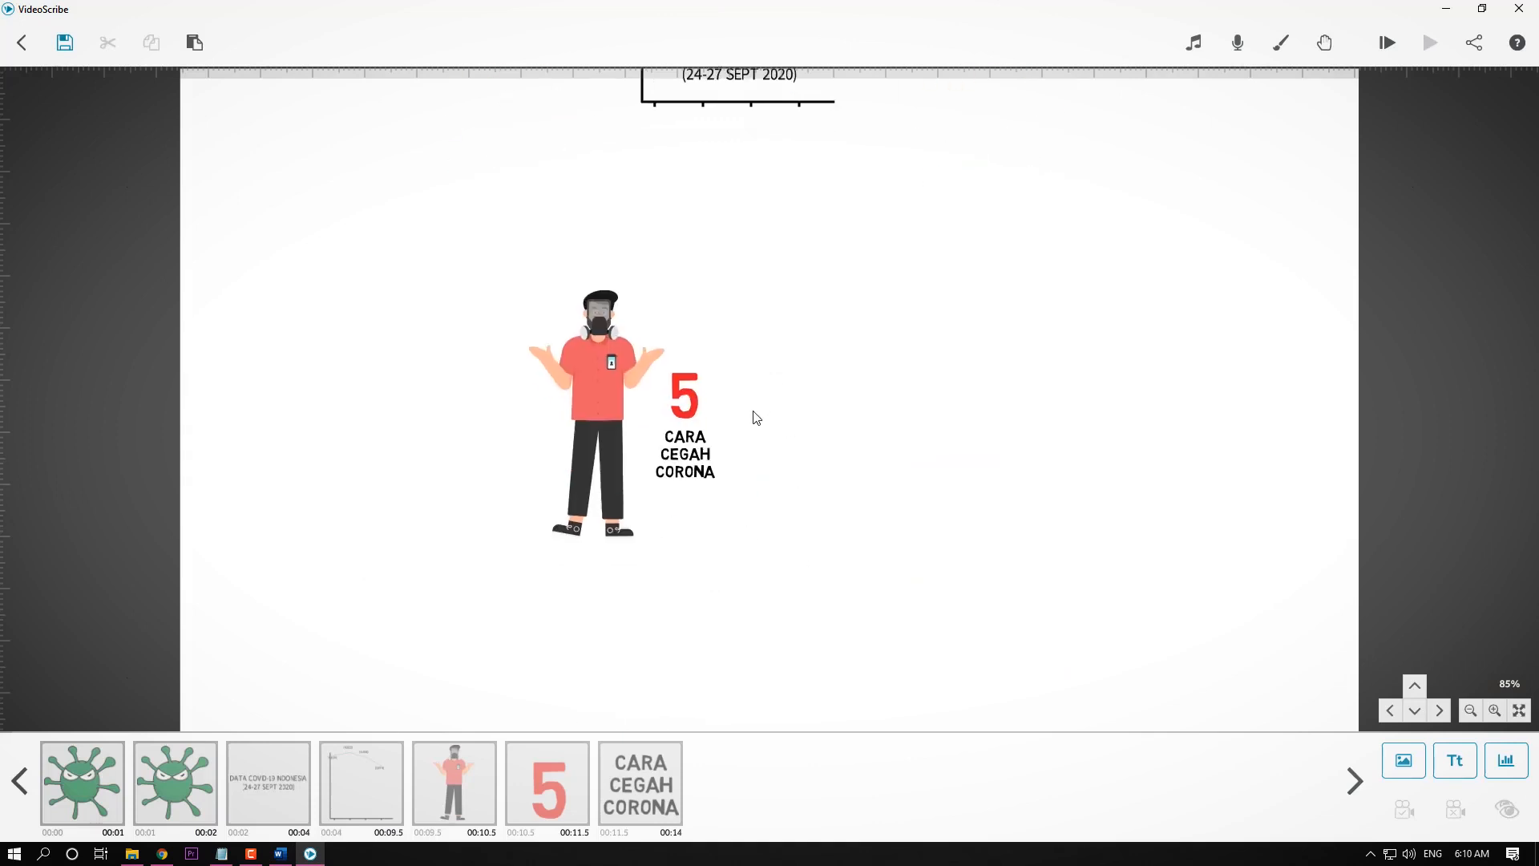
scroll(756, 409, "up", 7)
left_click_drag(989, 423, 1187, 425)
left_click_drag(1167, 502, 741, 466)
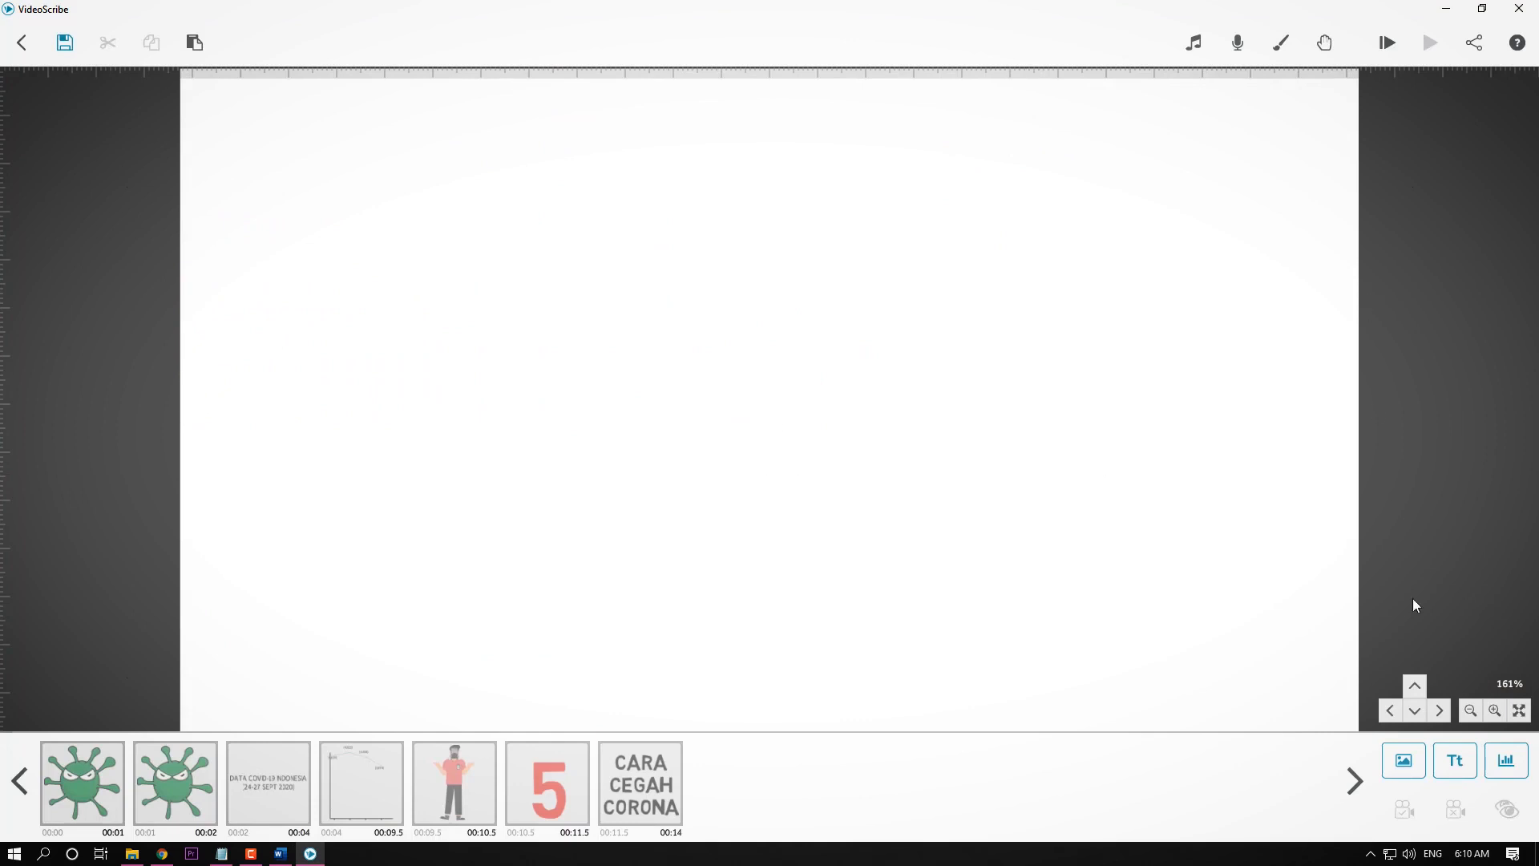
left_click(1403, 761)
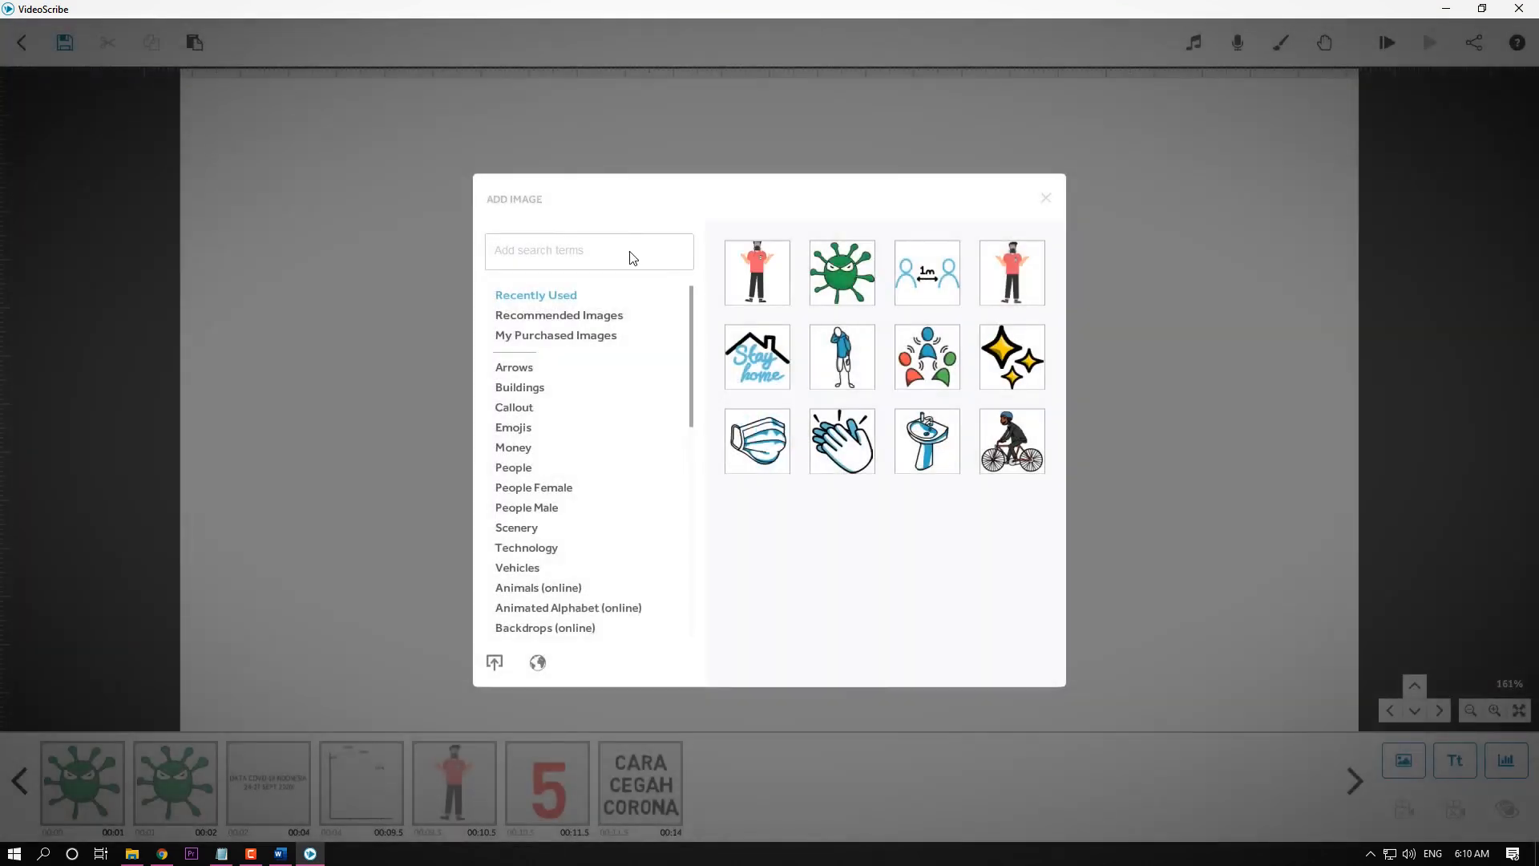
type("WASH")
key("Return")
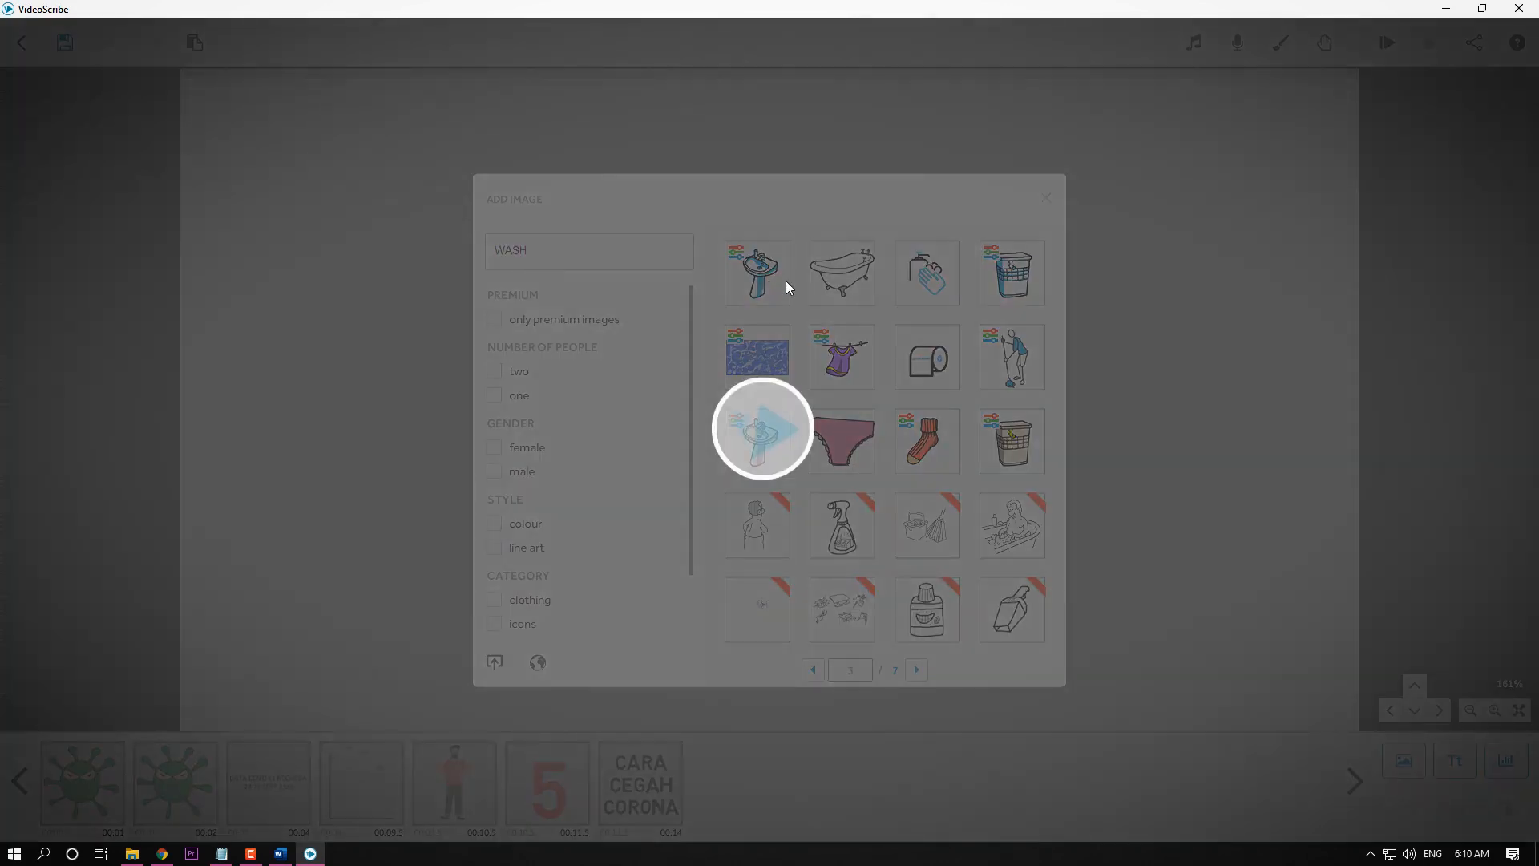
left_click(785, 281)
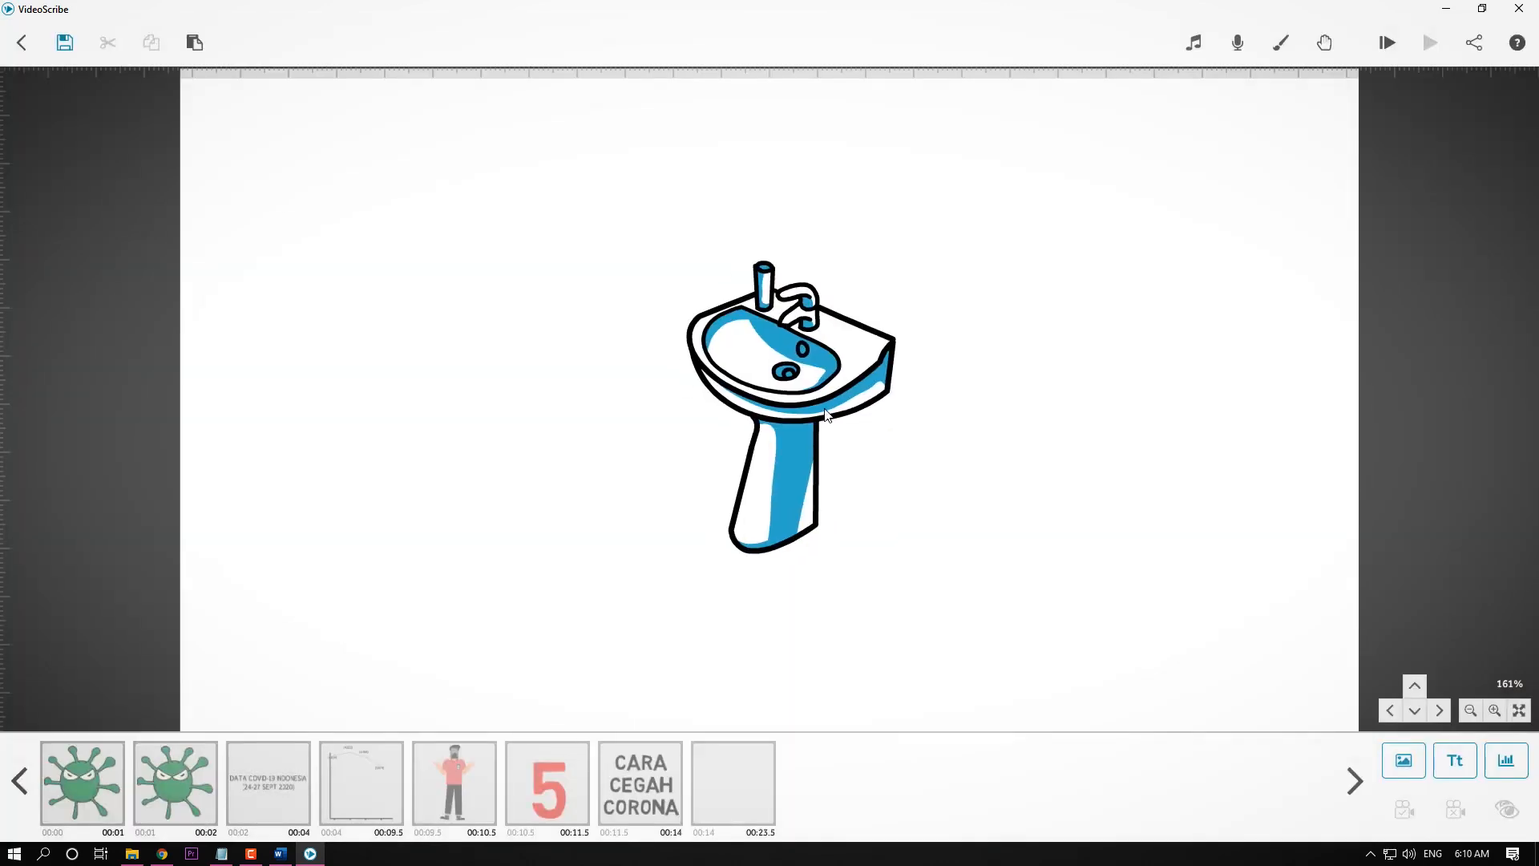
Enlarge the washbasin image and shift it slightly upward on the canvas.
left_click_drag(903, 570, 923, 597)
left_click_drag(817, 411, 816, 389)
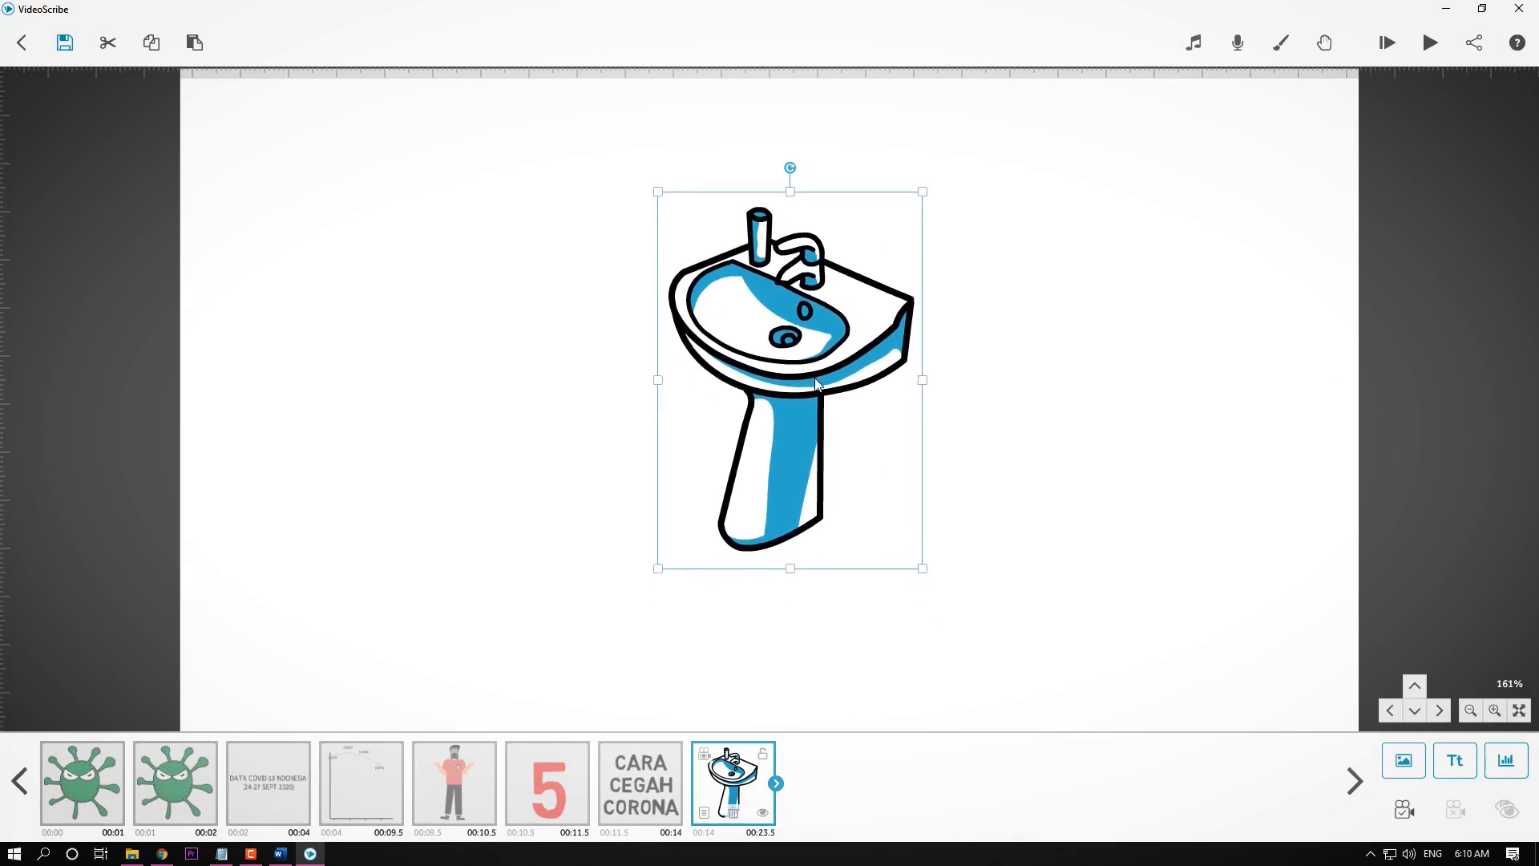
left_click(991, 395)
left_click(760, 374)
left_click(987, 377)
left_click(811, 390)
Search the image library for "HAND" and add the blue-and-white clapping hands image.
left_click(1403, 761)
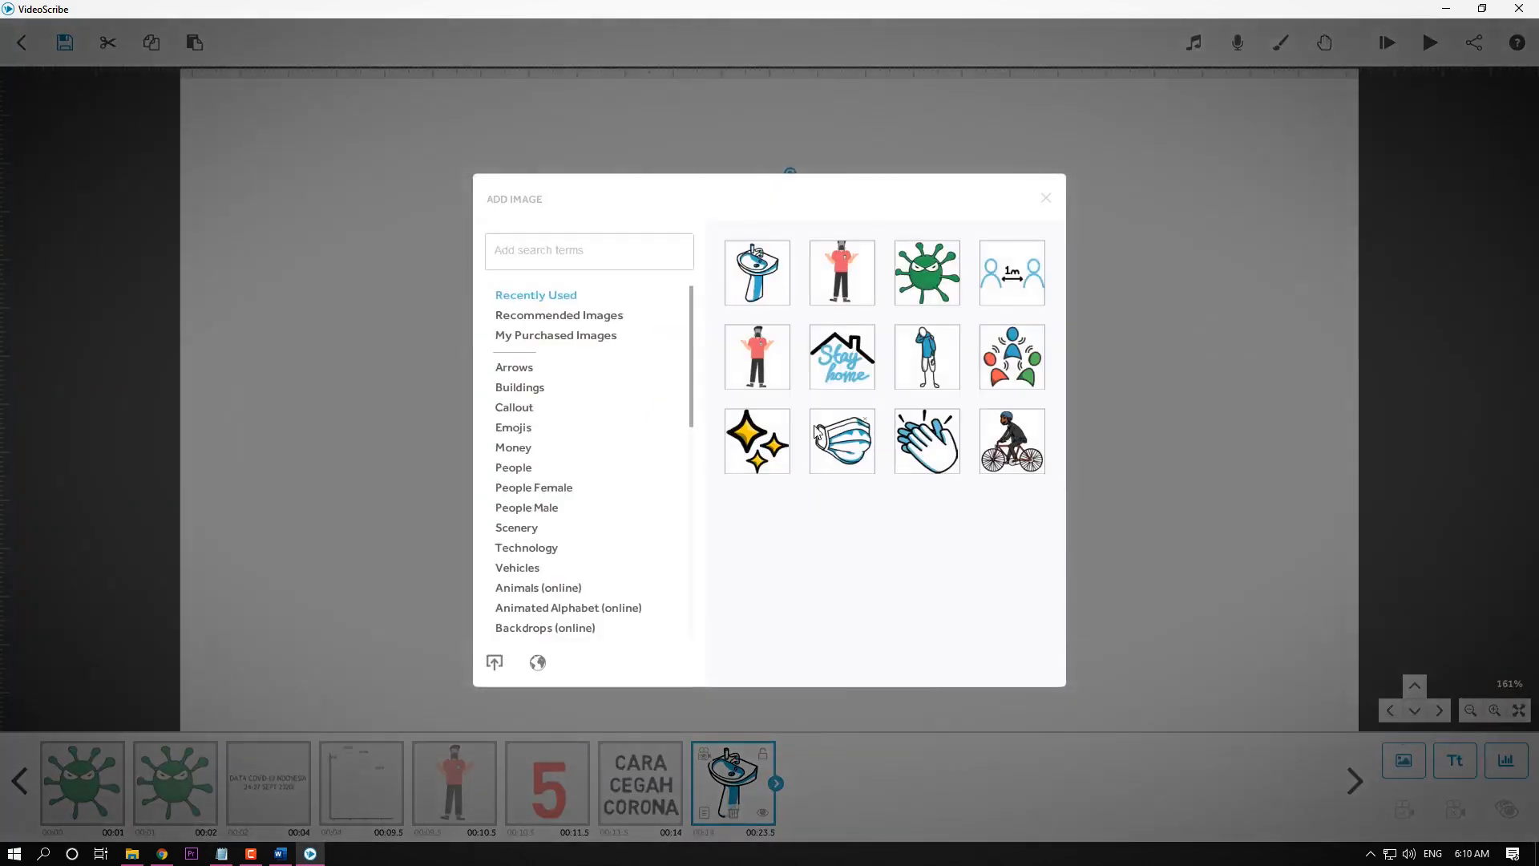
type("HAND")
key("Return")
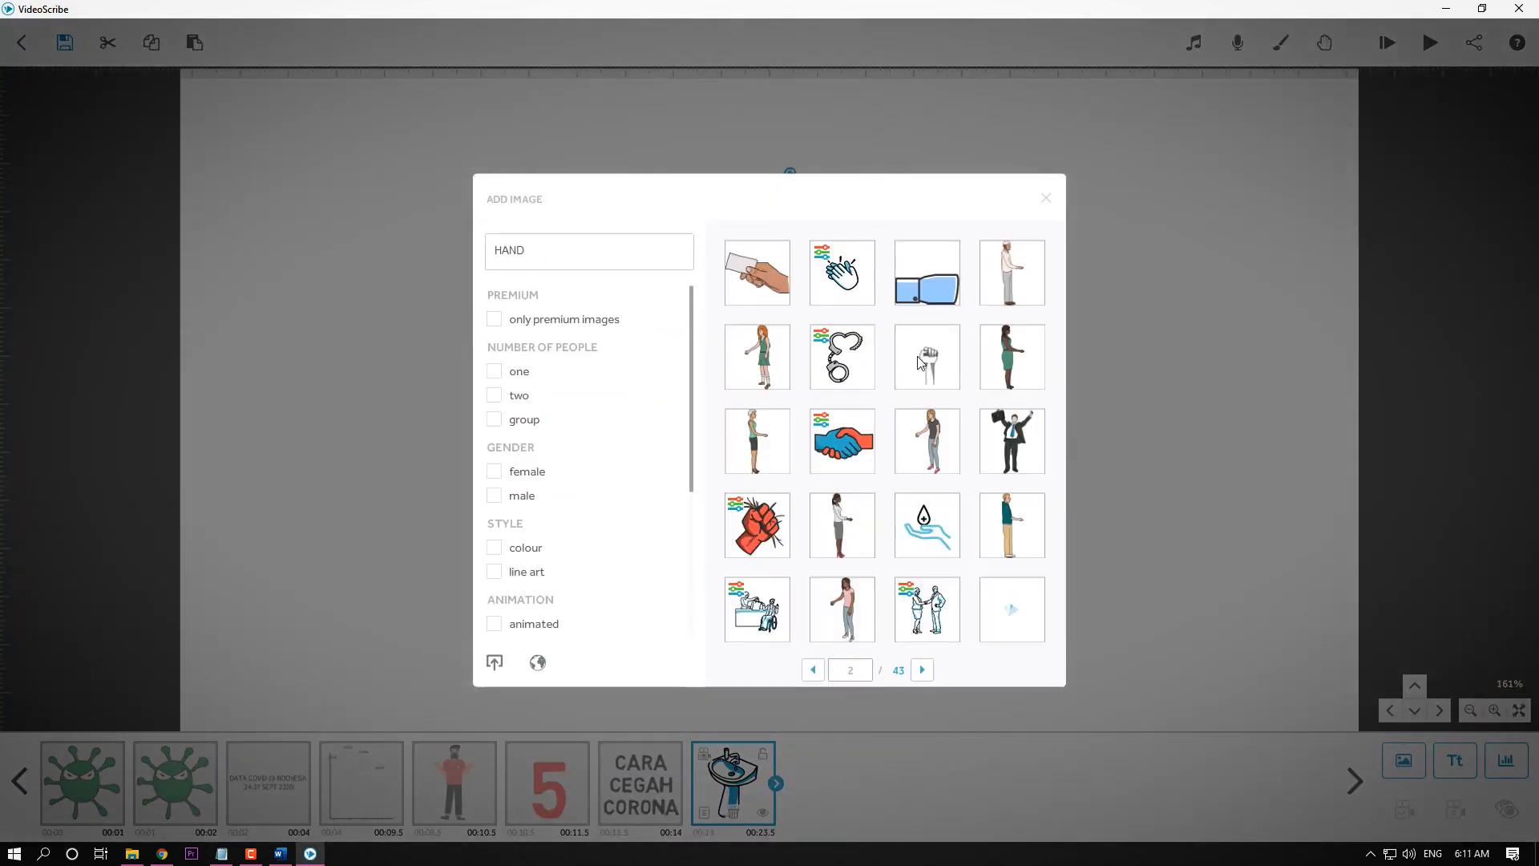
left_click(844, 272)
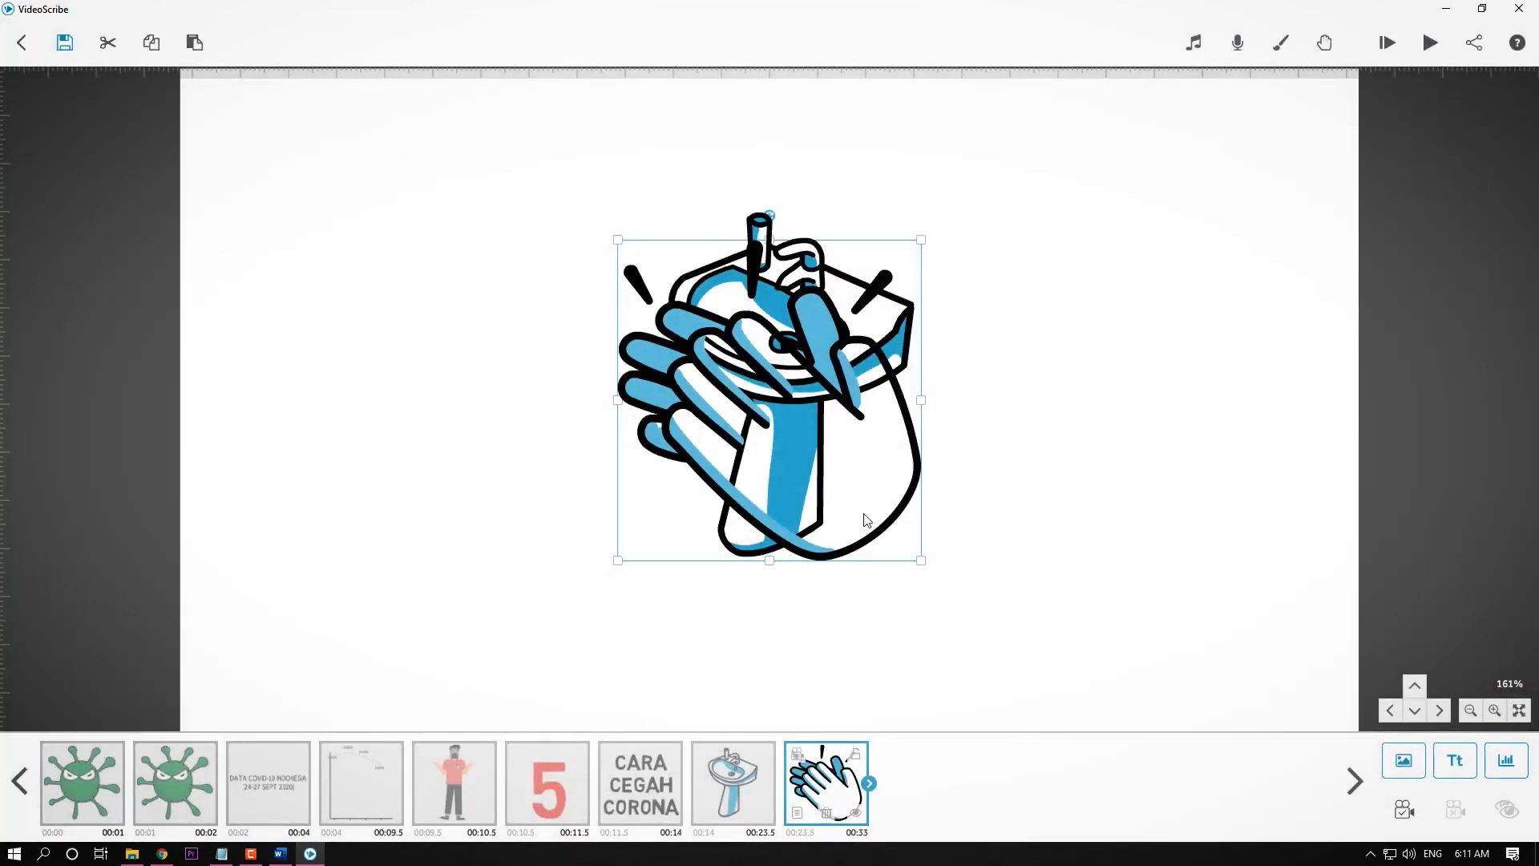
Shrink the hands image and place it to the upper left of the washbasin, enlarging the washbasin a little more.
left_click_drag(866, 519, 577, 425)
left_click_drag(632, 147, 590, 250)
left_click_drag(765, 343, 734, 377)
left_click_drag(893, 609, 915, 639)
left_click(544, 343)
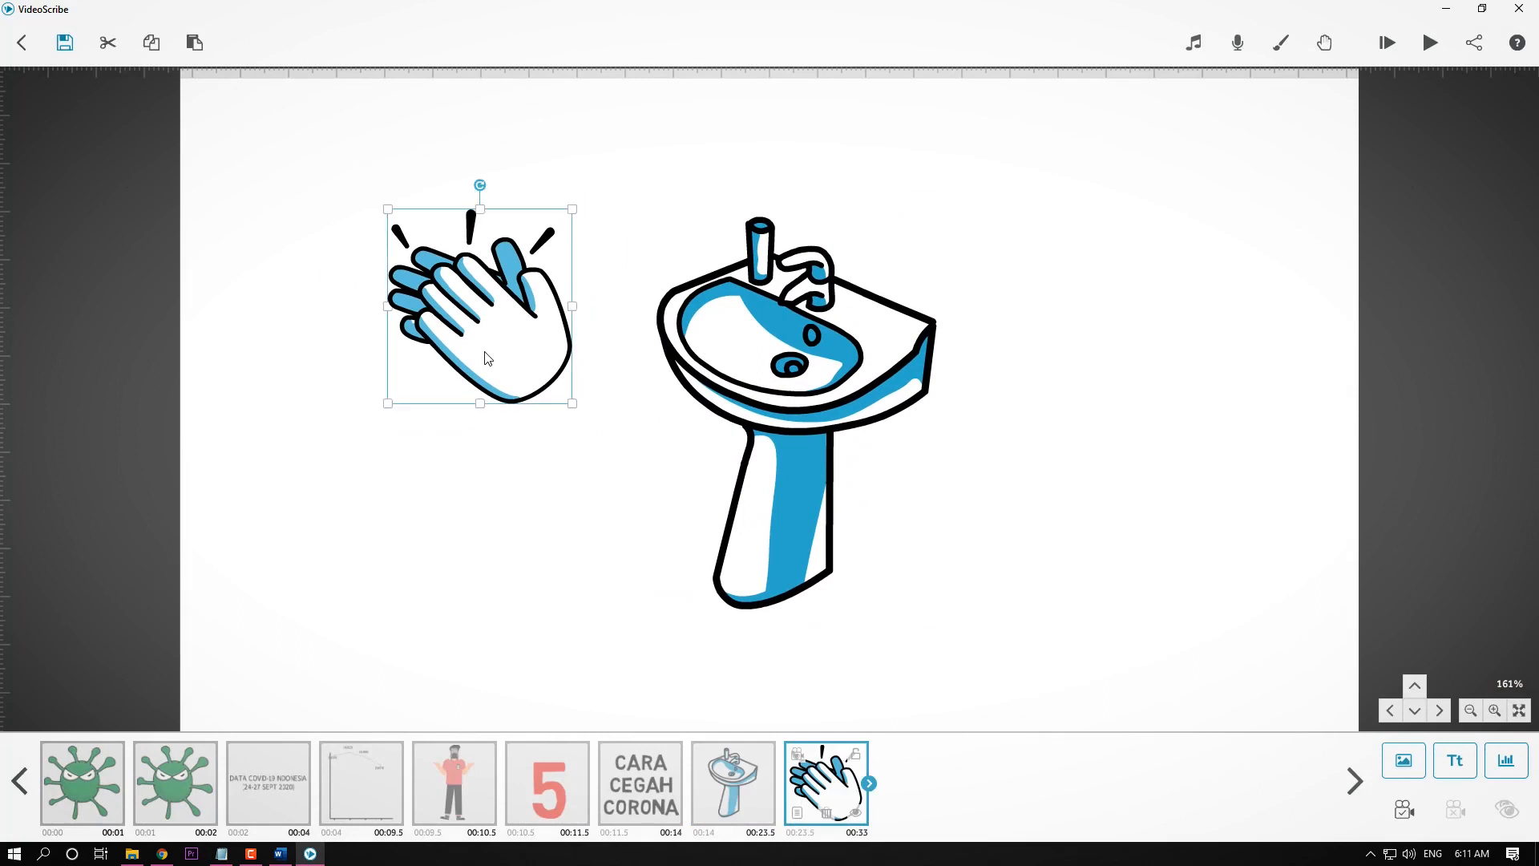
left_click_drag(529, 343, 570, 336)
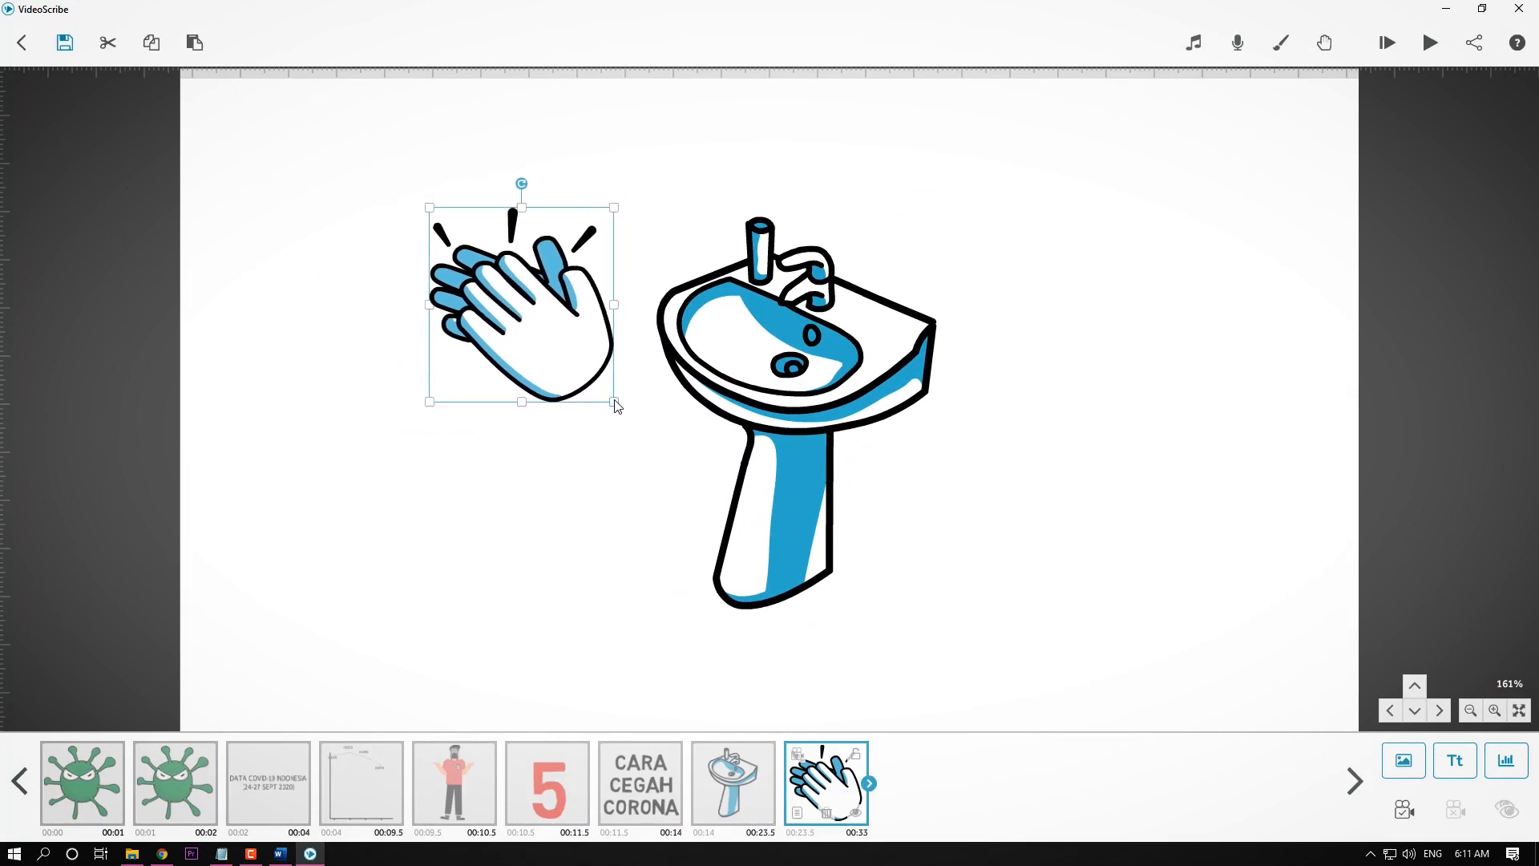
left_click_drag(613, 401, 599, 386)
left_click_drag(538, 333, 562, 299)
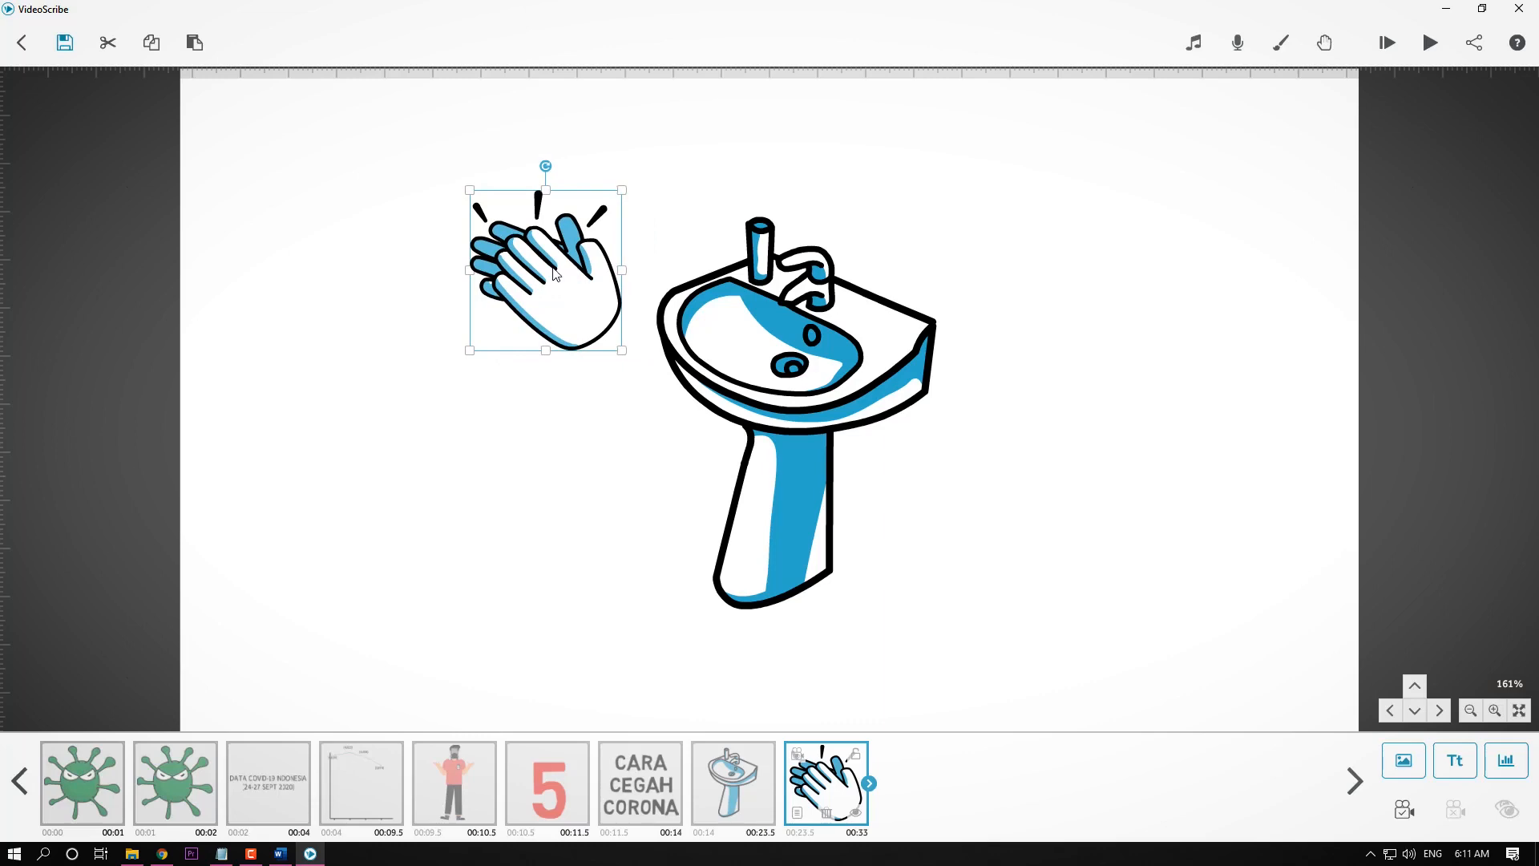
Flip the hands image horizontally and move it closer to the washbasin's upper left edge.
double_click(557, 275)
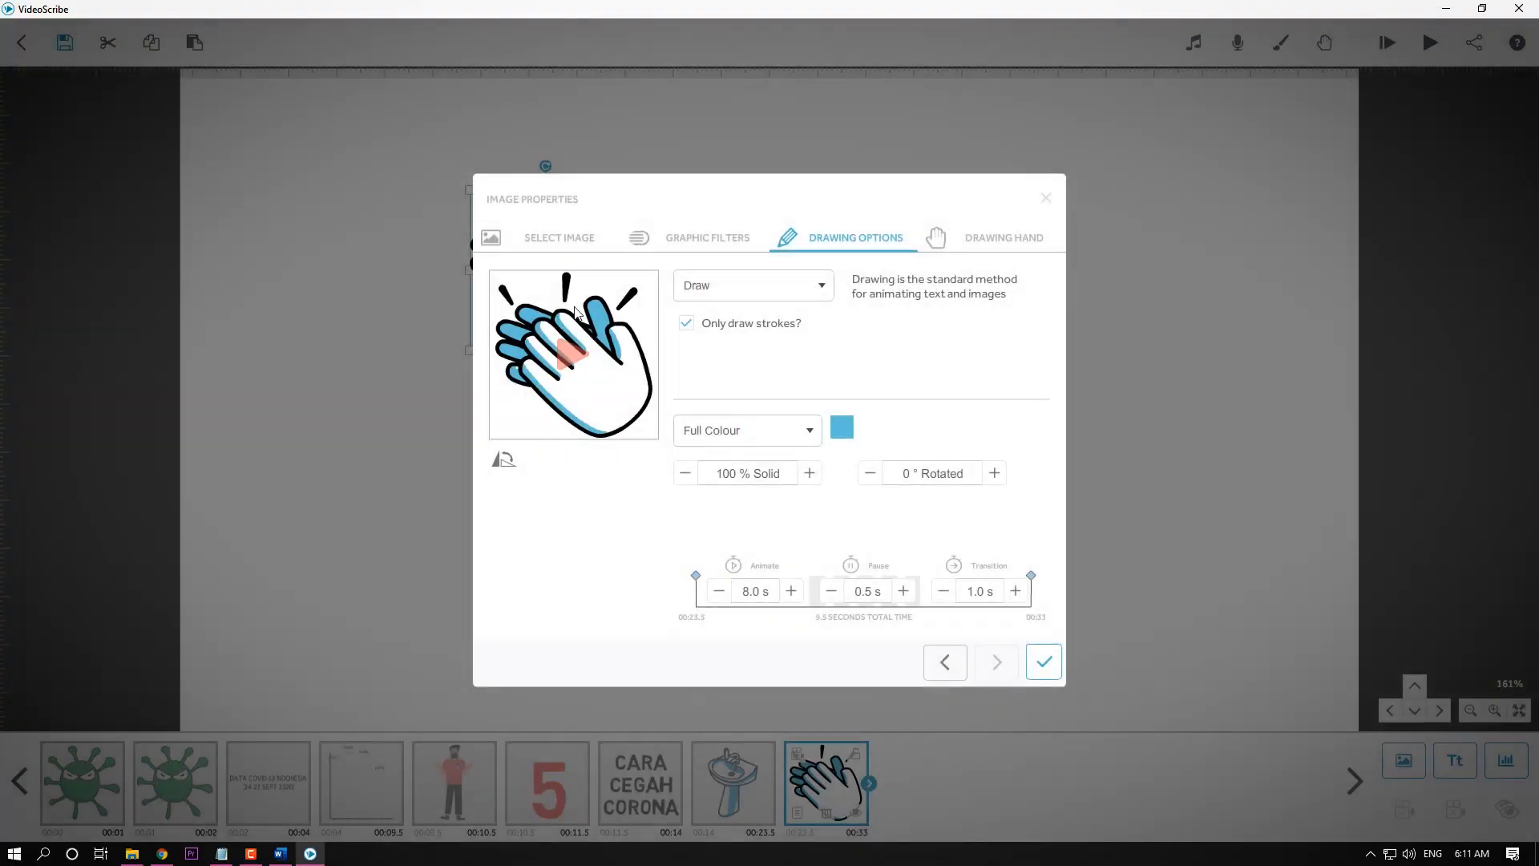
left_click(504, 463)
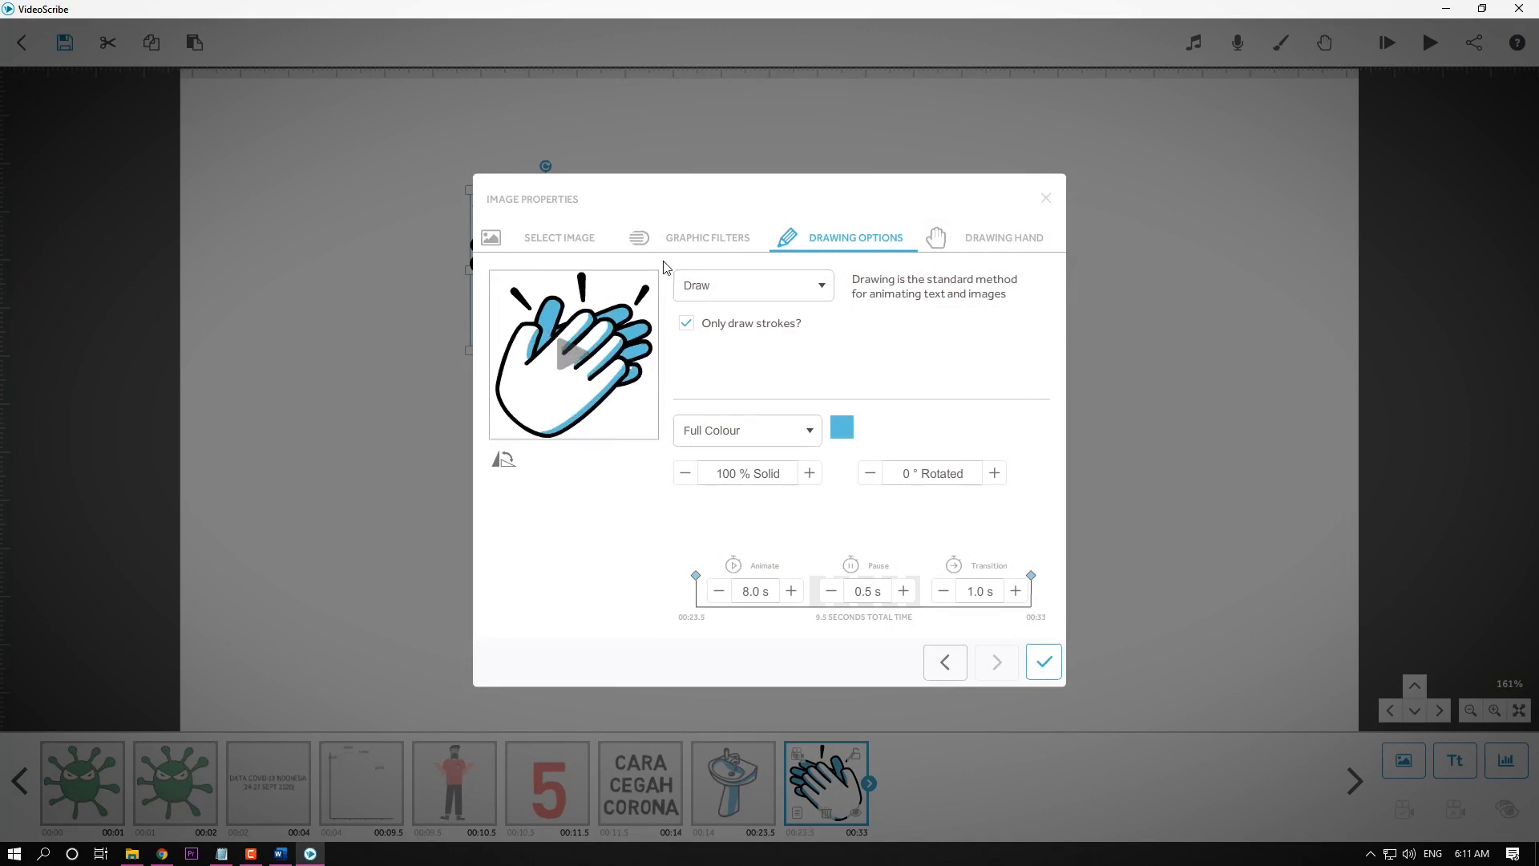
left_click(1044, 661)
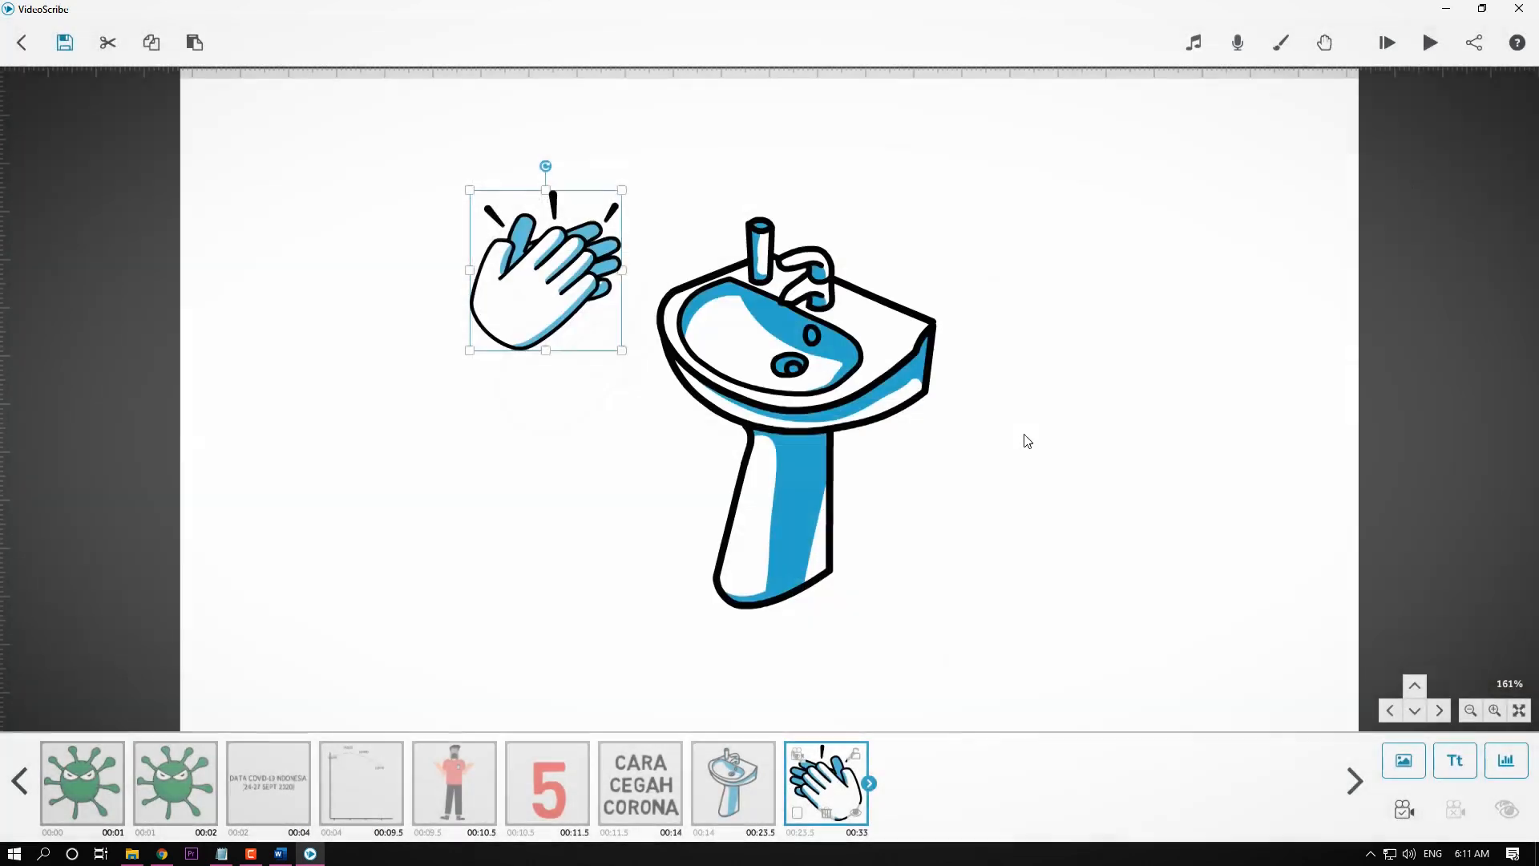
left_click_drag(537, 307, 593, 278)
left_click(830, 394)
left_click(972, 420)
Review the hand-washing scene in the Word storyboard and return to the VideoScribe canvas.
key("alt+Tab")
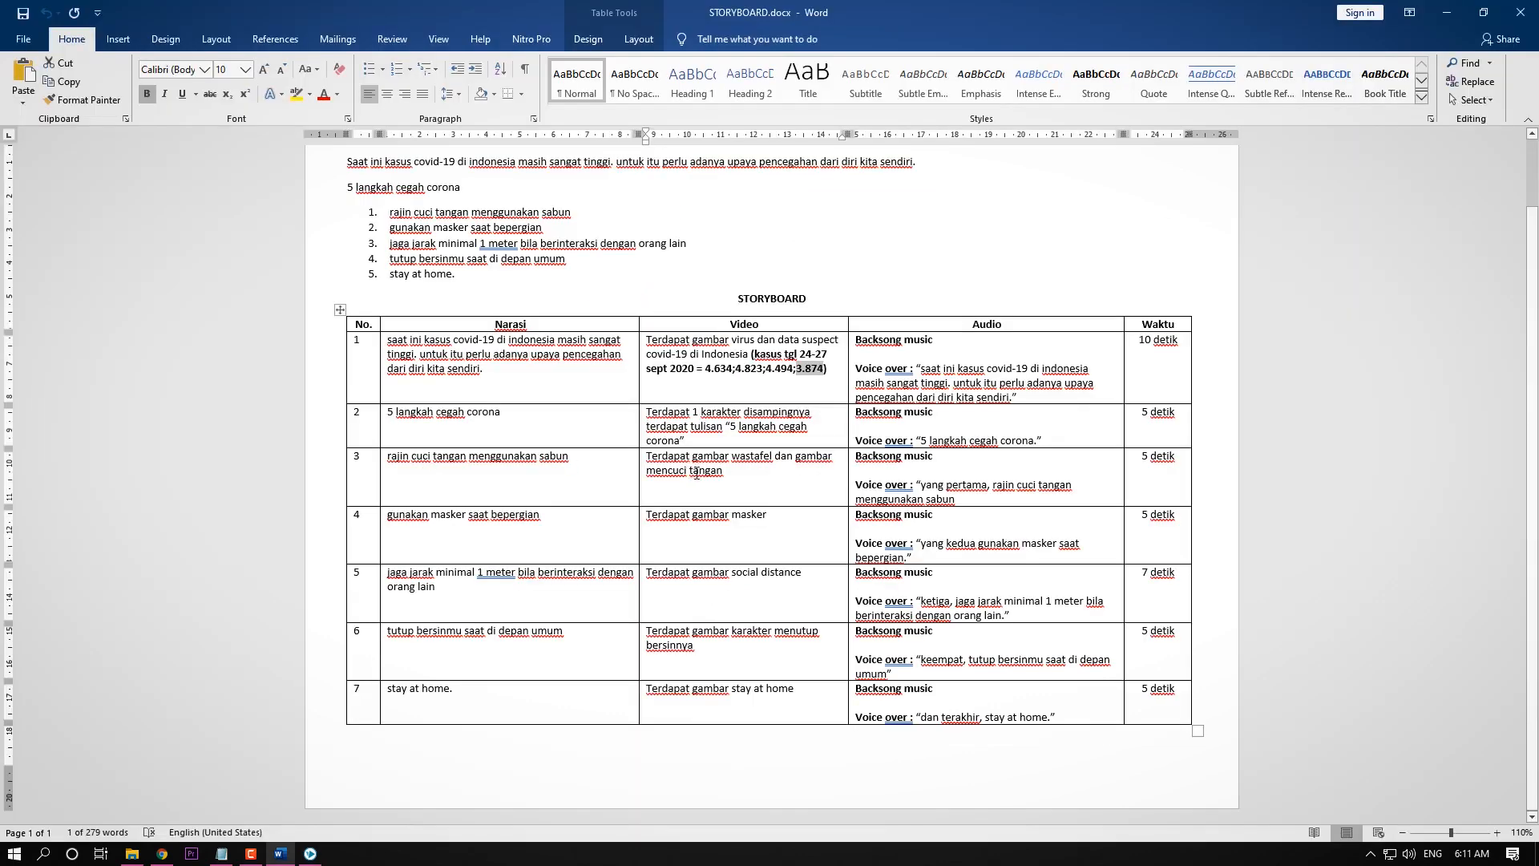
left_click(312, 854)
left_click(1122, 377)
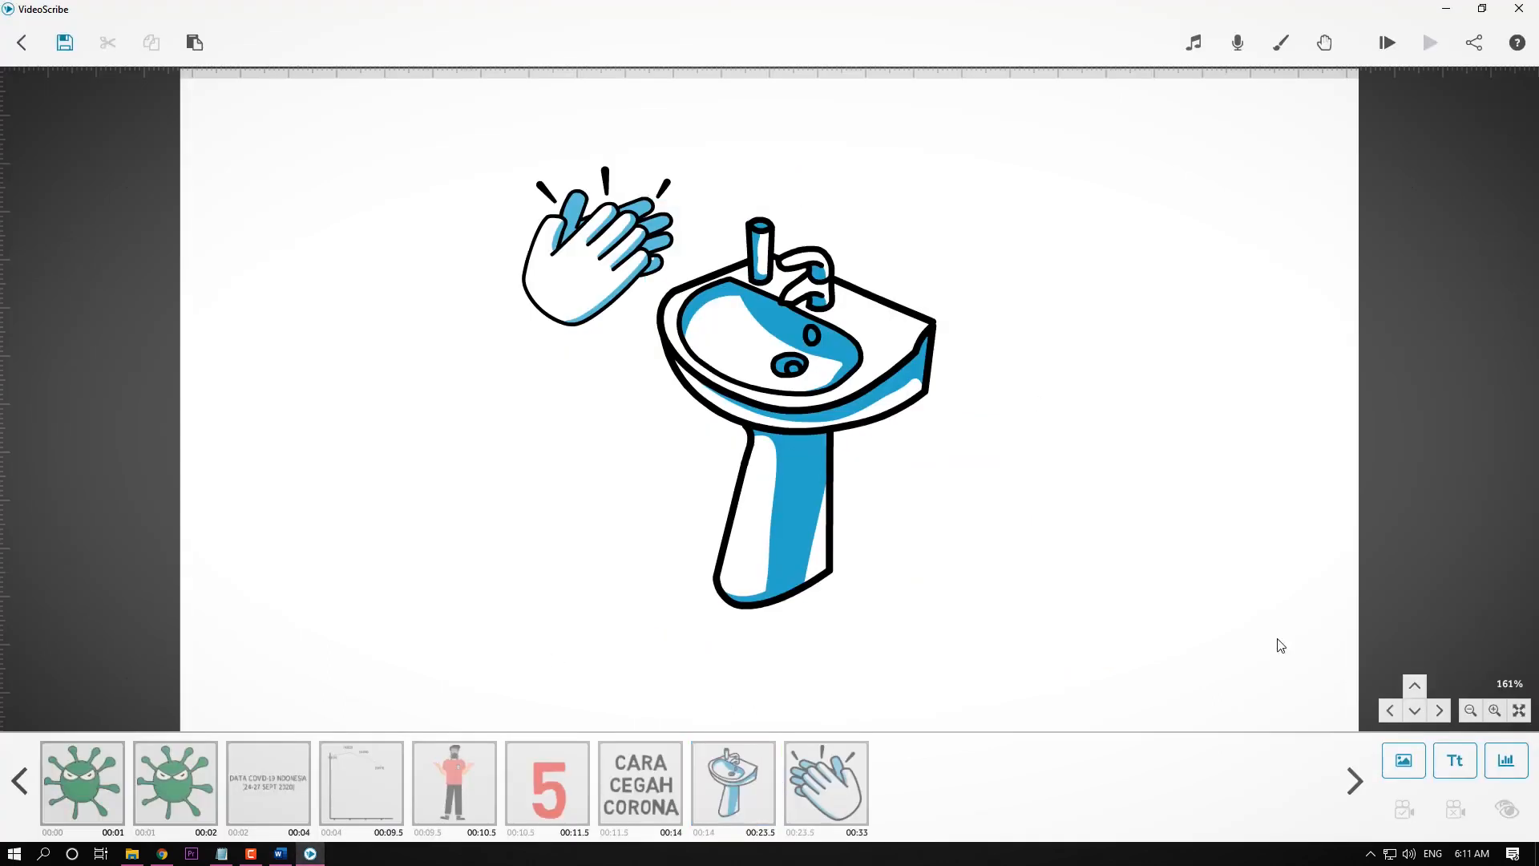
Add the centre-aligned text "CUCI TANGAN" in the Basic font.
left_click(1454, 760)
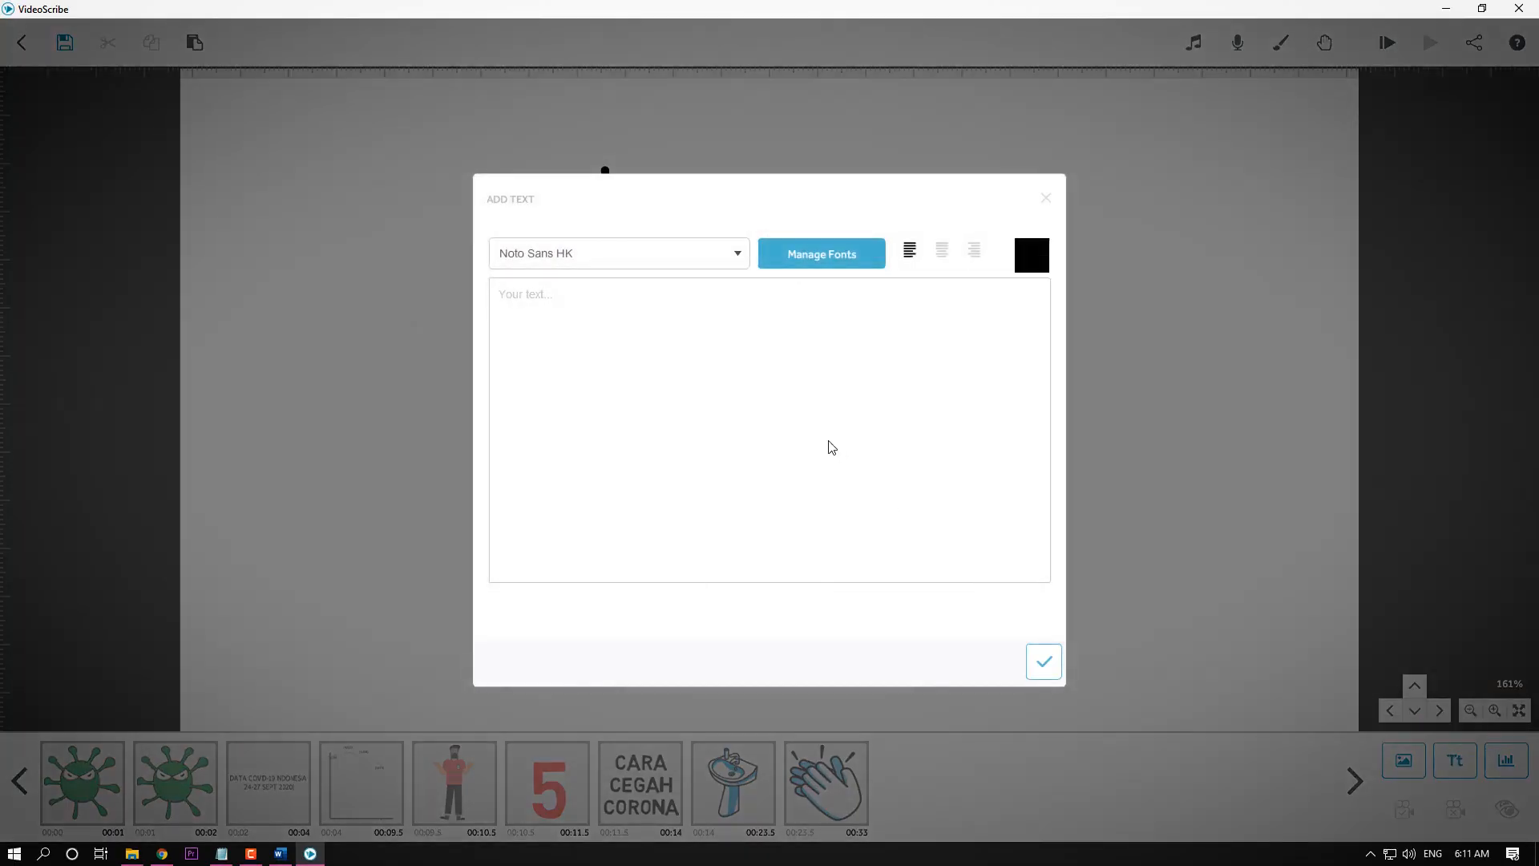
type("CUCI TANGAN")
left_click(694, 248)
left_click(648, 287)
left_click(943, 252)
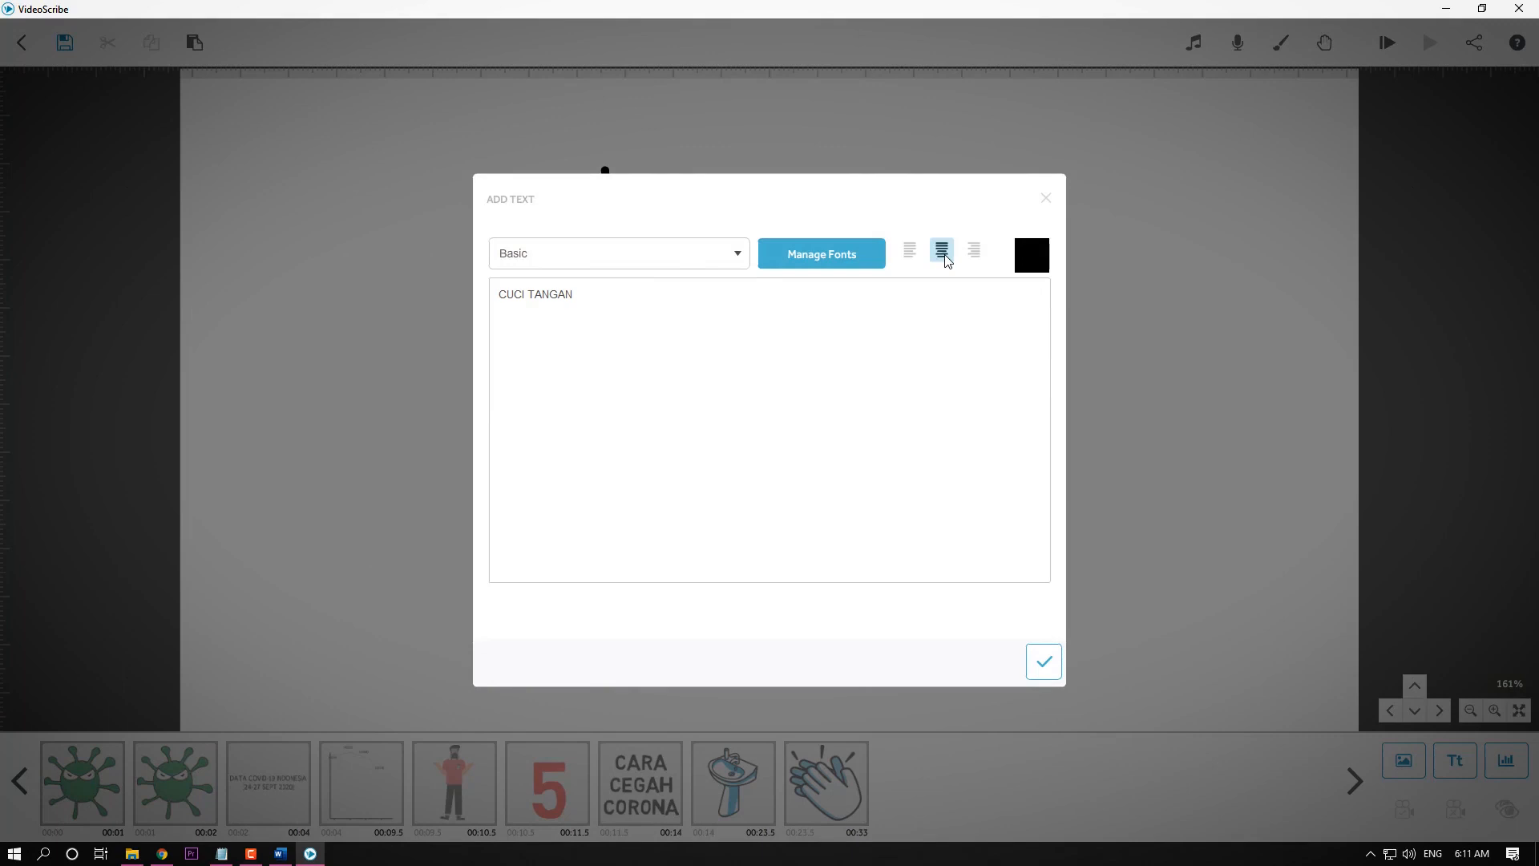
left_click(1043, 661)
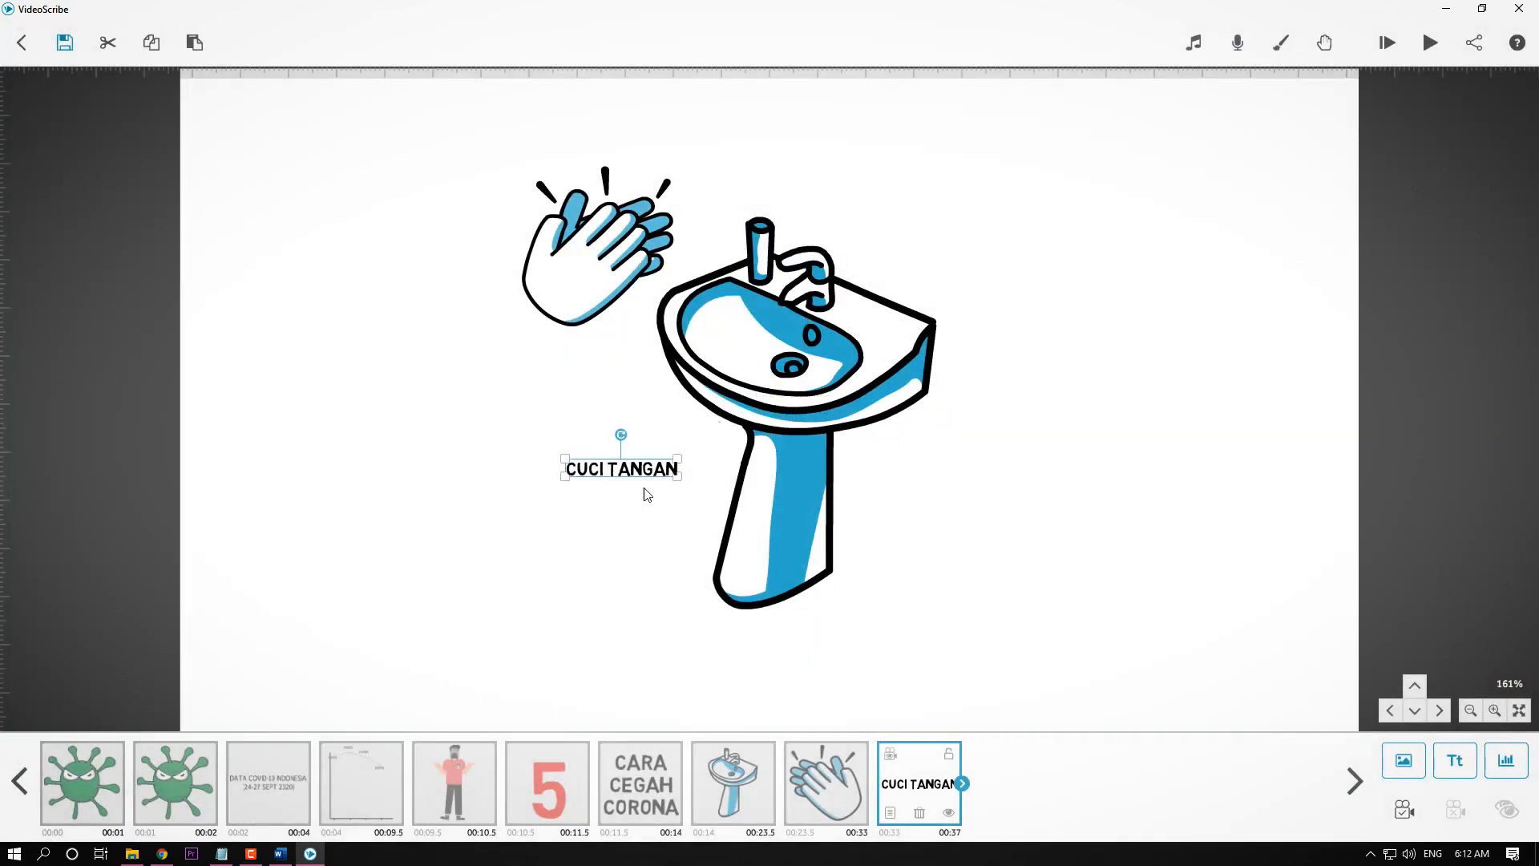
Enlarge the "CUCI TANGAN" text and position it below the hands, beside the washbasin's pedestal.
mouse_move(650, 473)
left_mouse_down()
mouse_move(671, 547)
mouse_move(650, 460)
mouse_move(697, 470)
mouse_move(677, 469)
mouse_move(687, 445)
mouse_move(674, 487)
mouse_move(677, 474)
left_mouse_up()
left_click(1018, 471)
left_click(597, 235)
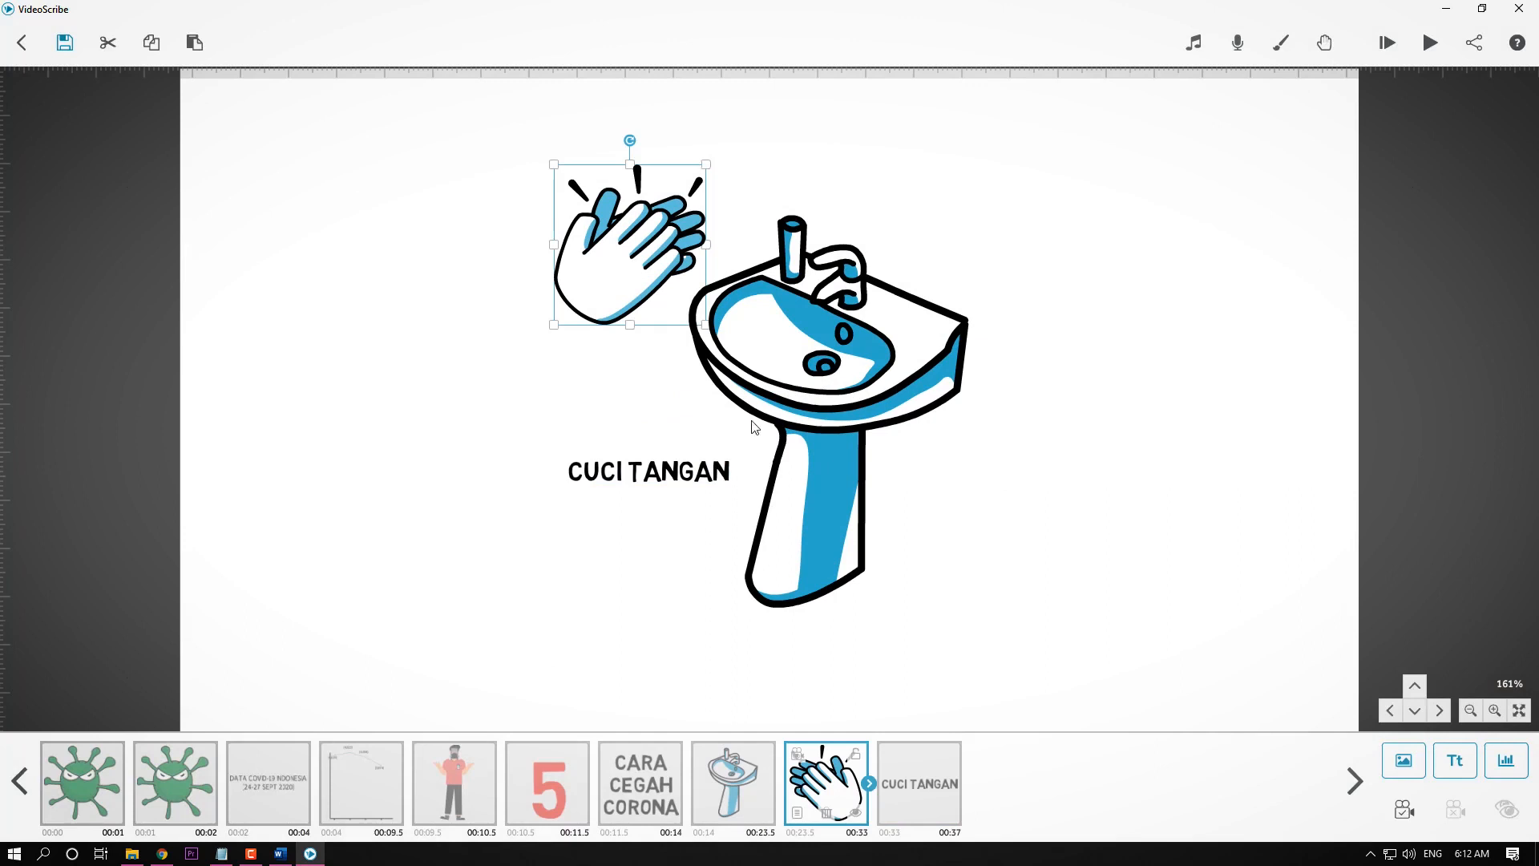
left_click(988, 466)
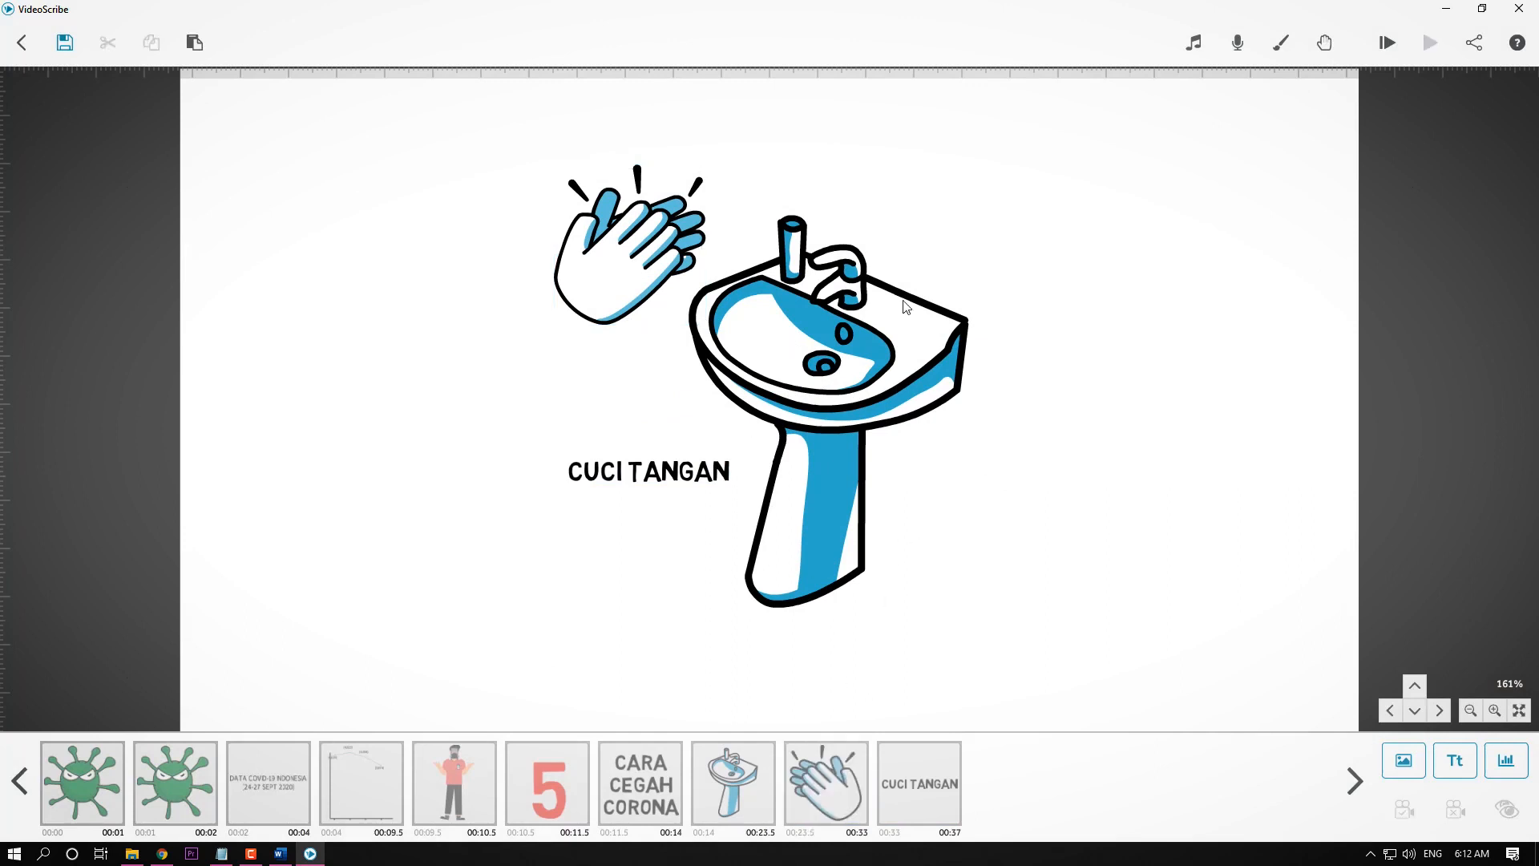
Set the current view as the camera position for the washbasin, the hands and the "CUCI TANGAN" text.
left_click(885, 340)
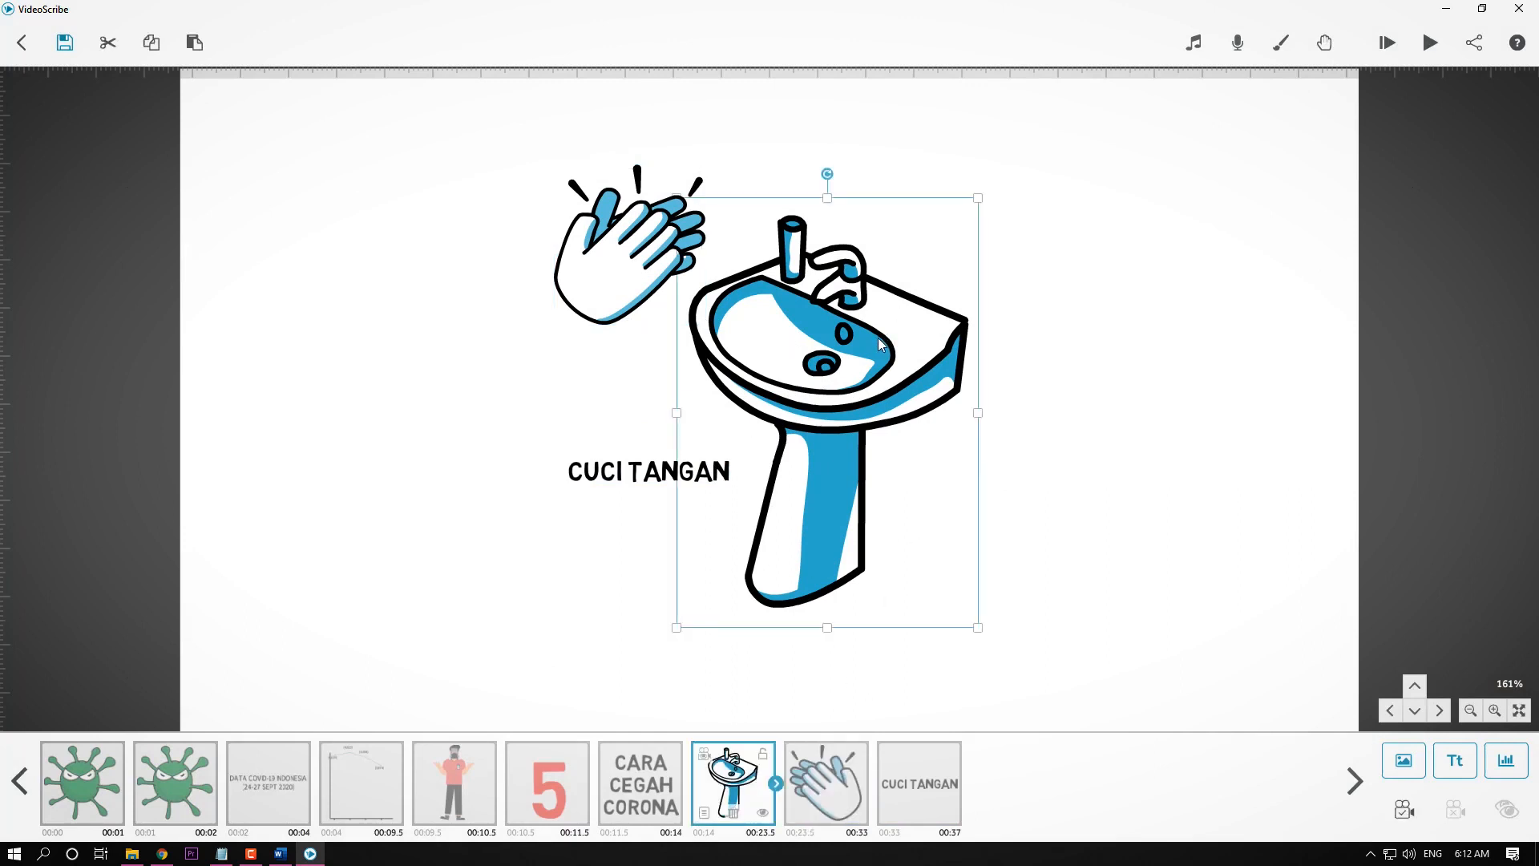
left_click(1254, 572)
left_click(618, 287)
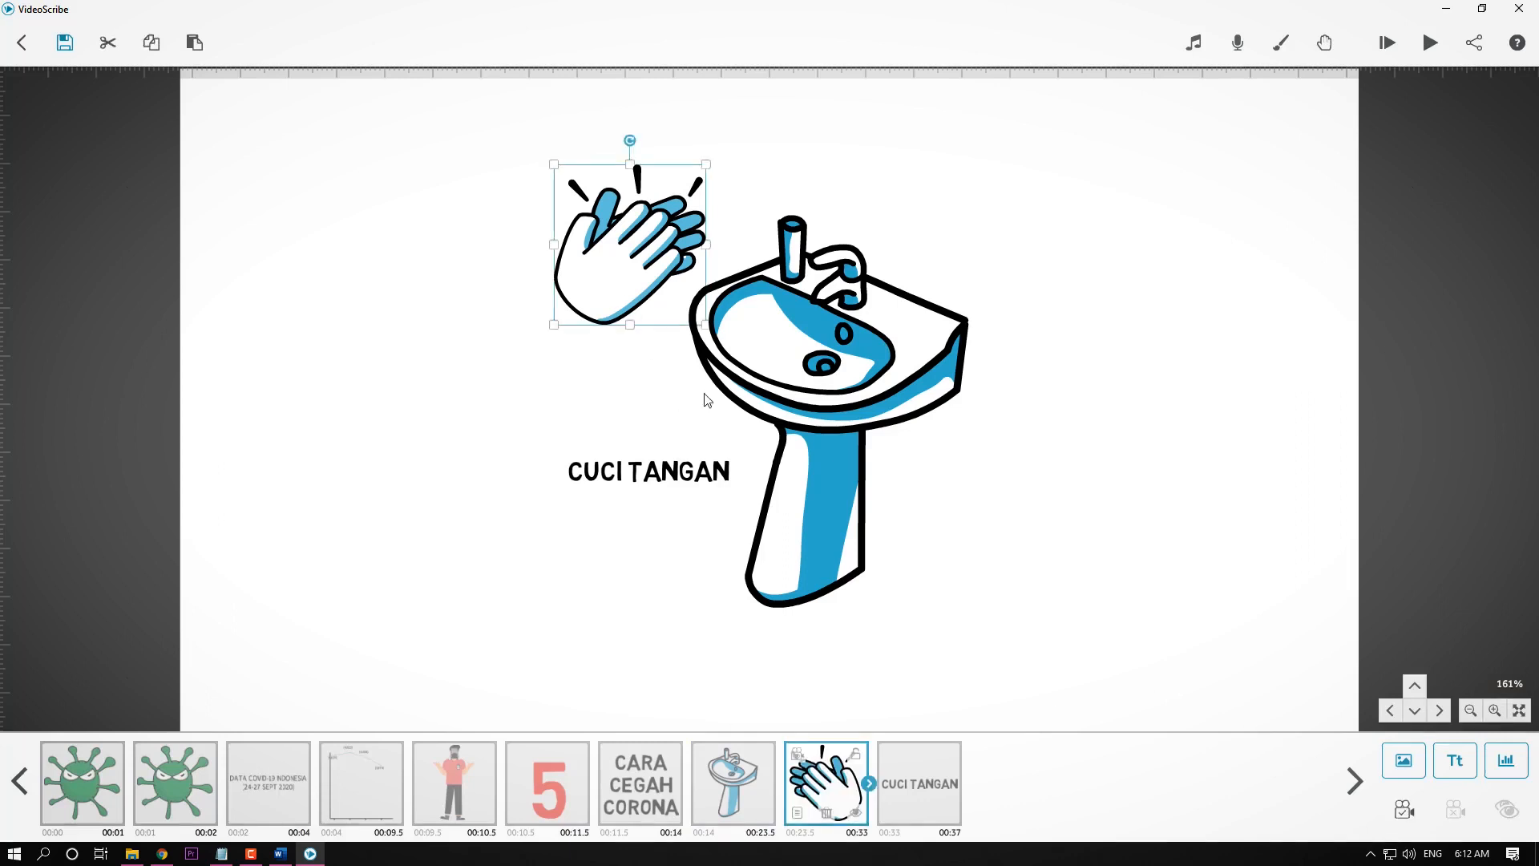
left_click(1404, 807)
left_click(925, 381)
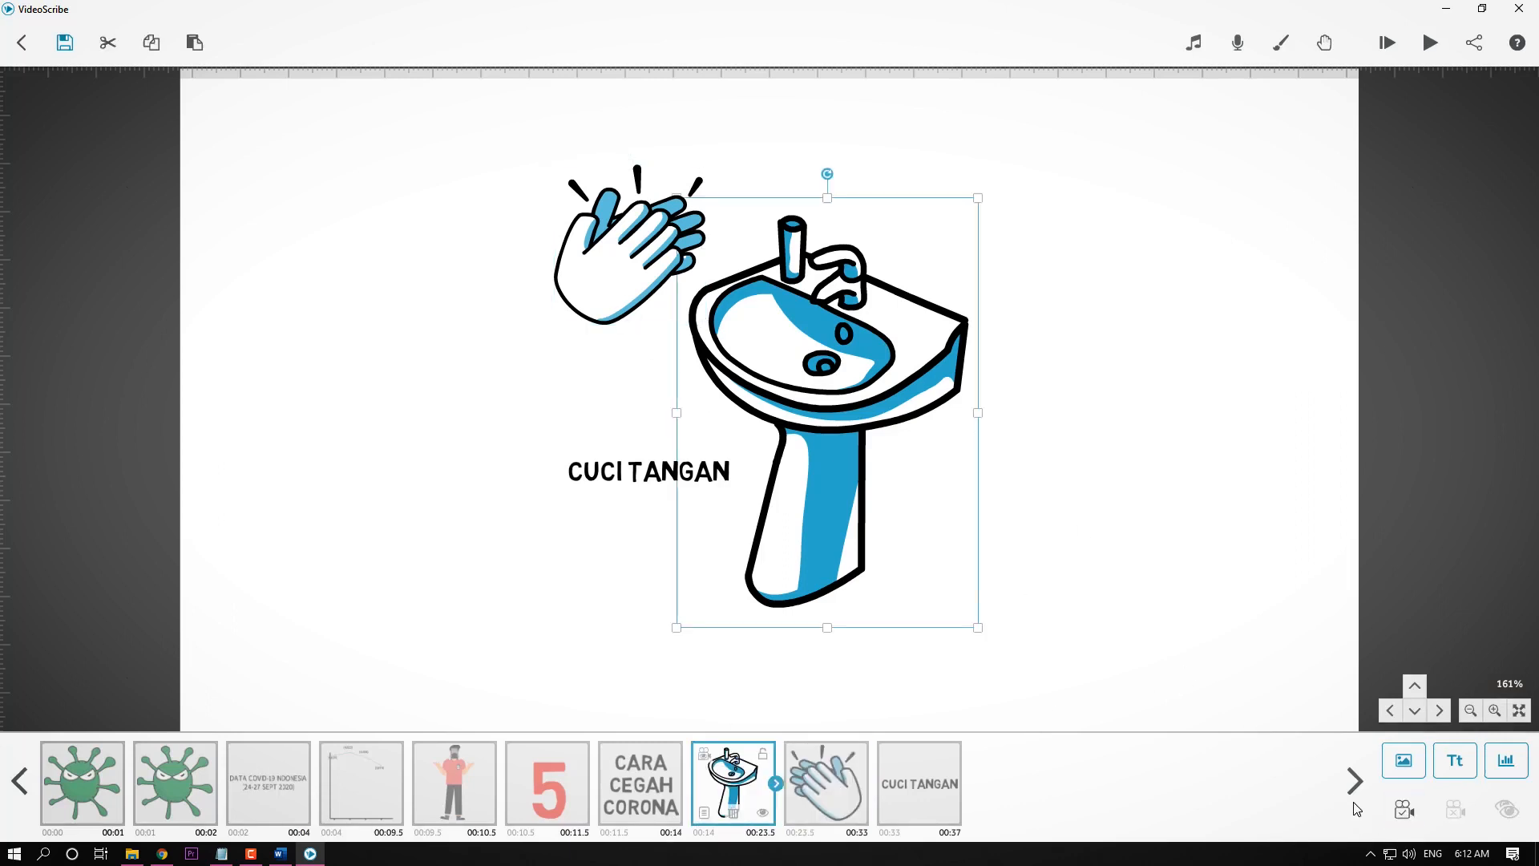
left_click(619, 472)
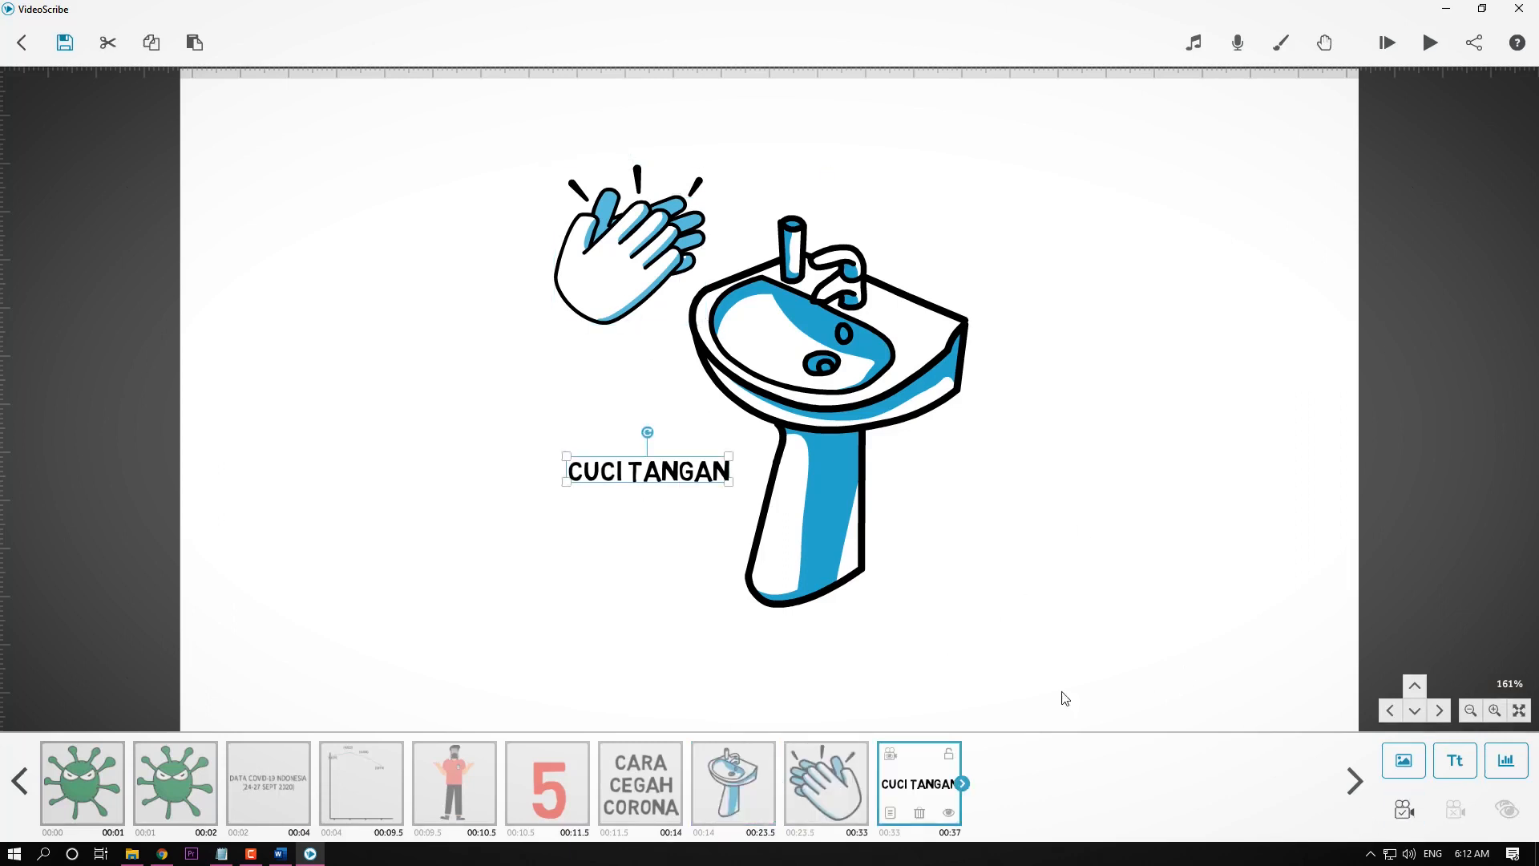
left_click(1170, 513)
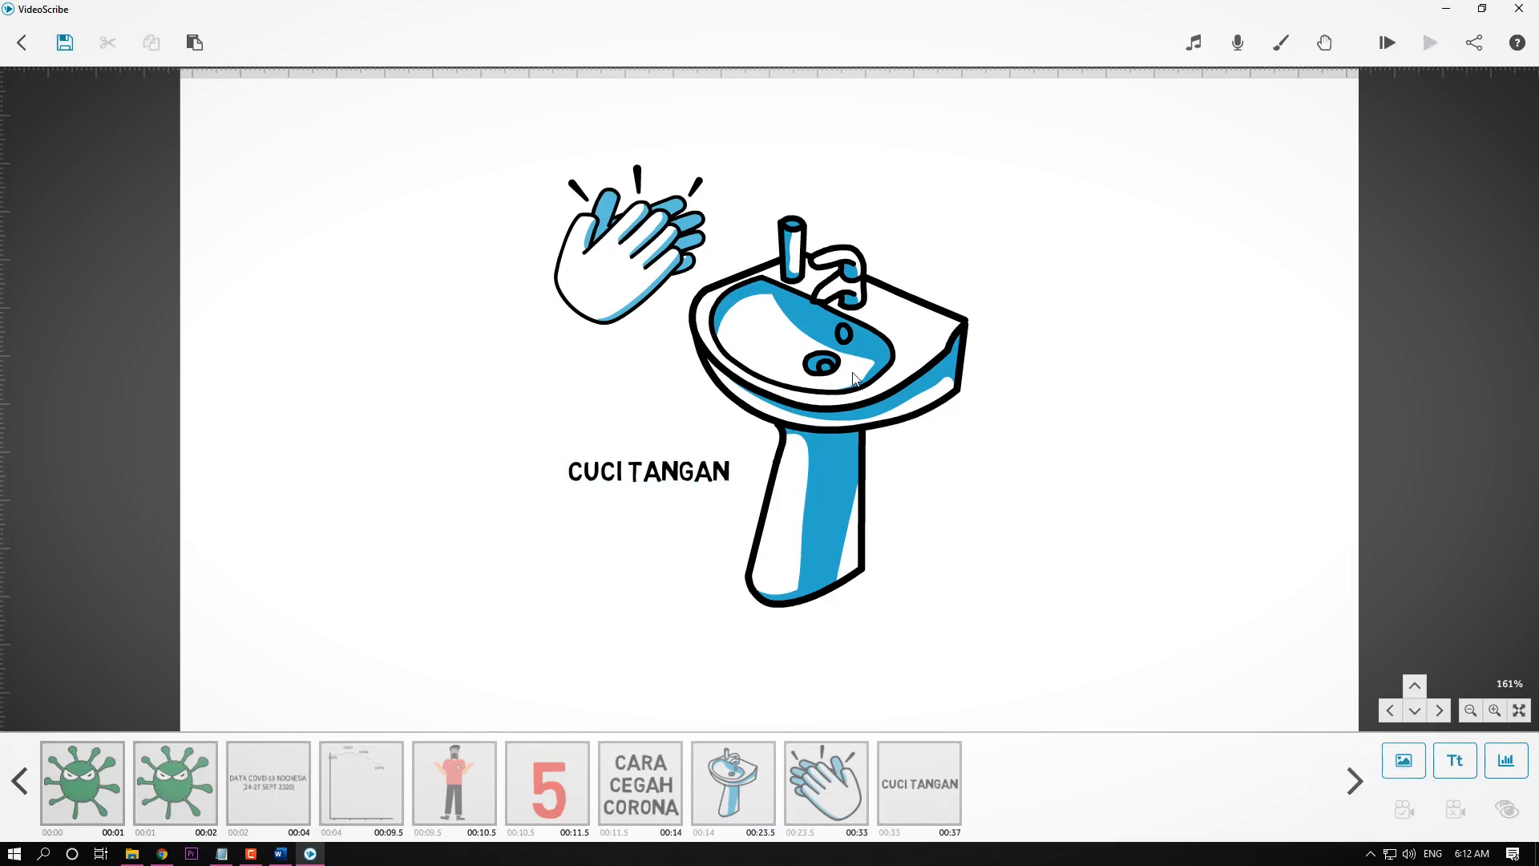
Check the camera setting of the "CUCI TANGAN" text, the washbasin and the hands one after another.
left_click(684, 481)
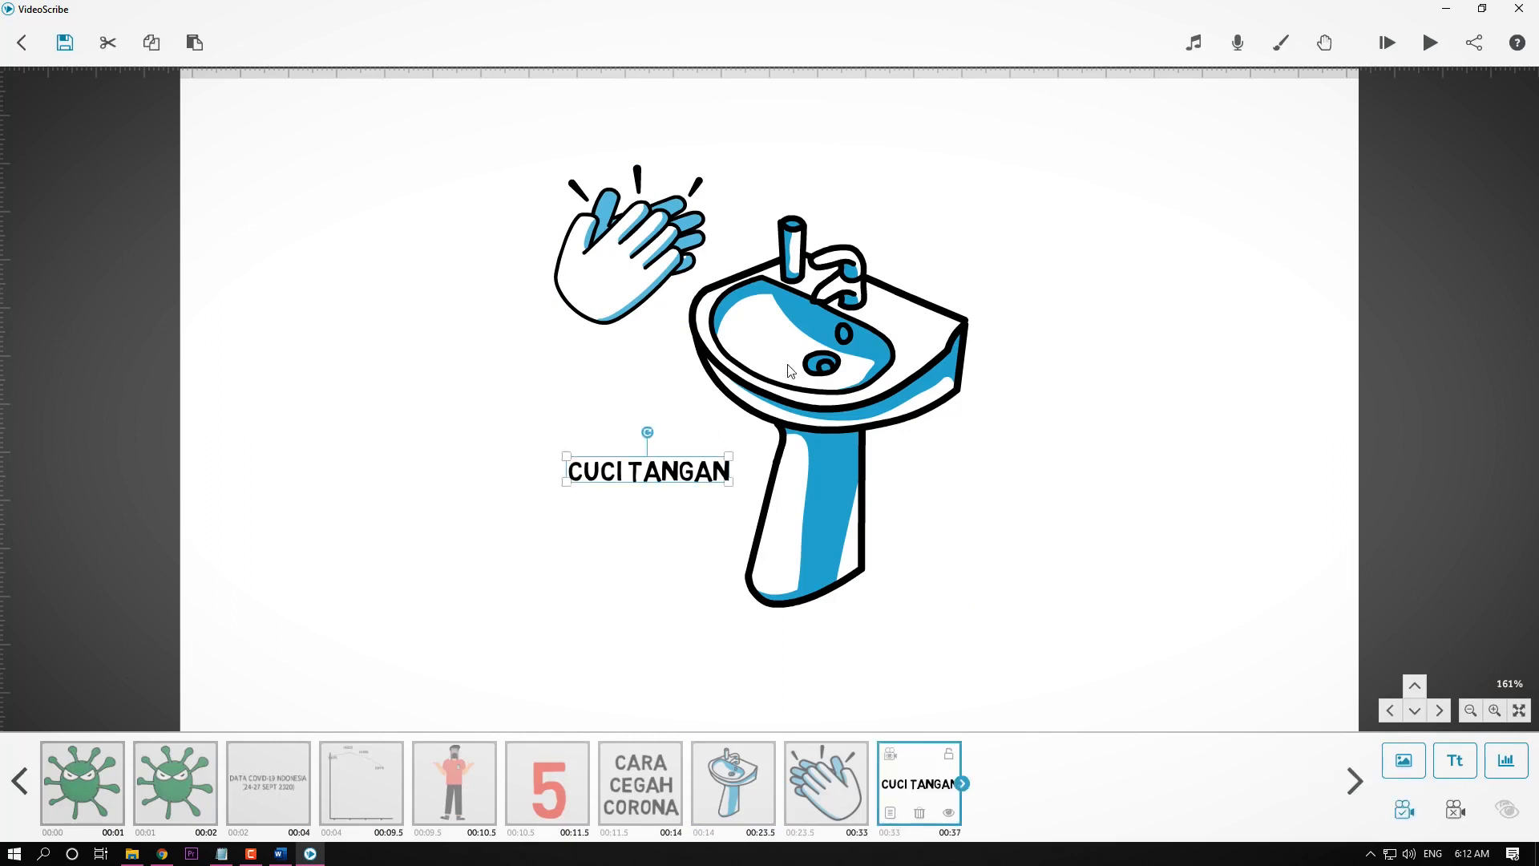
left_click(789, 370)
left_click(620, 262)
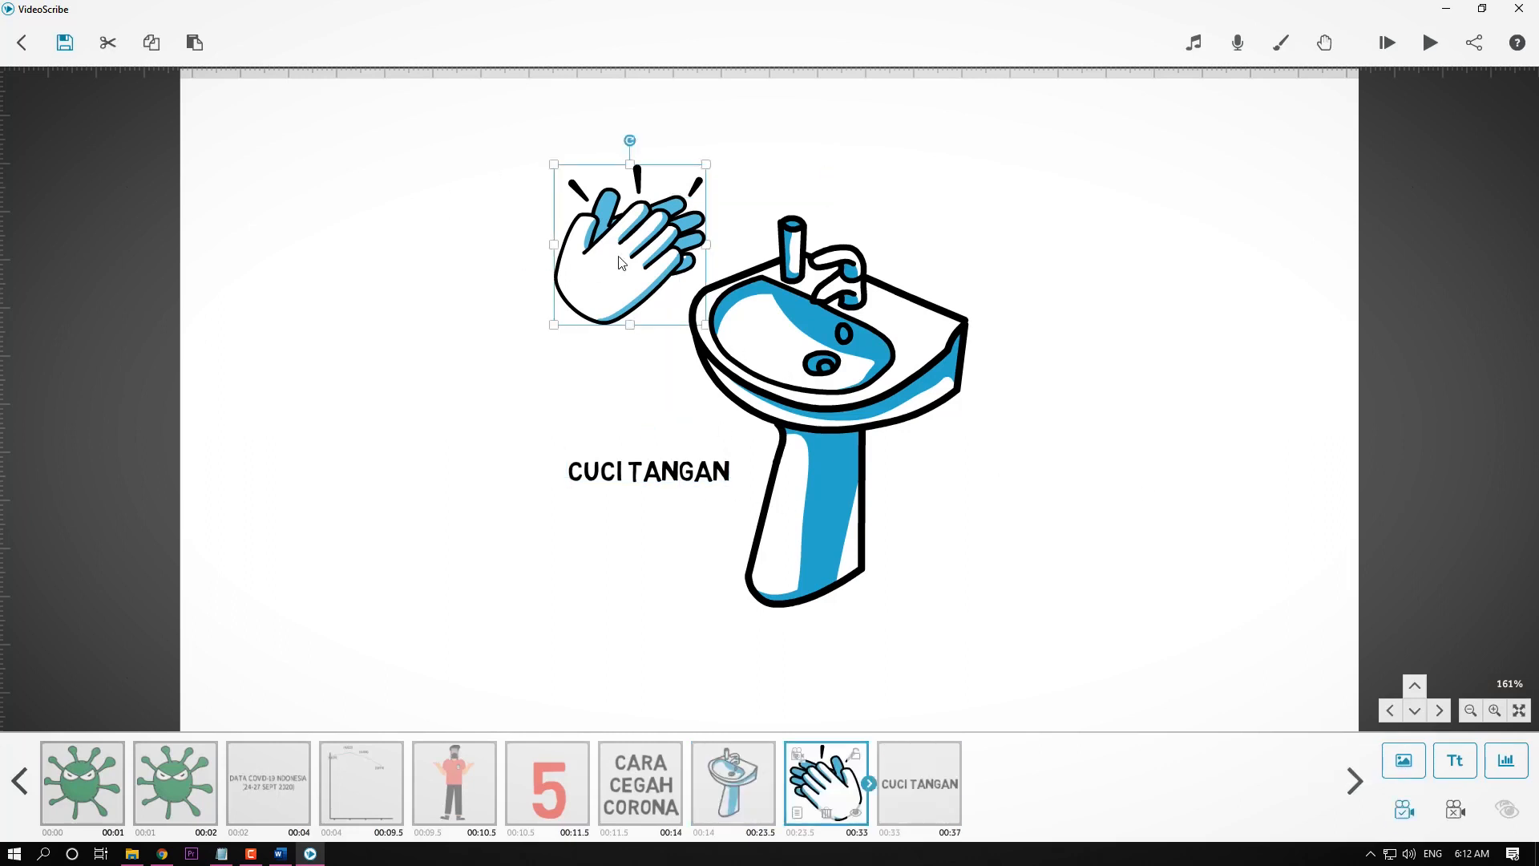
Reorder the timeline so the "CUCI TANGAN" text comes before the washbasin and the hands.
left_click(1088, 387)
left_click(907, 786)
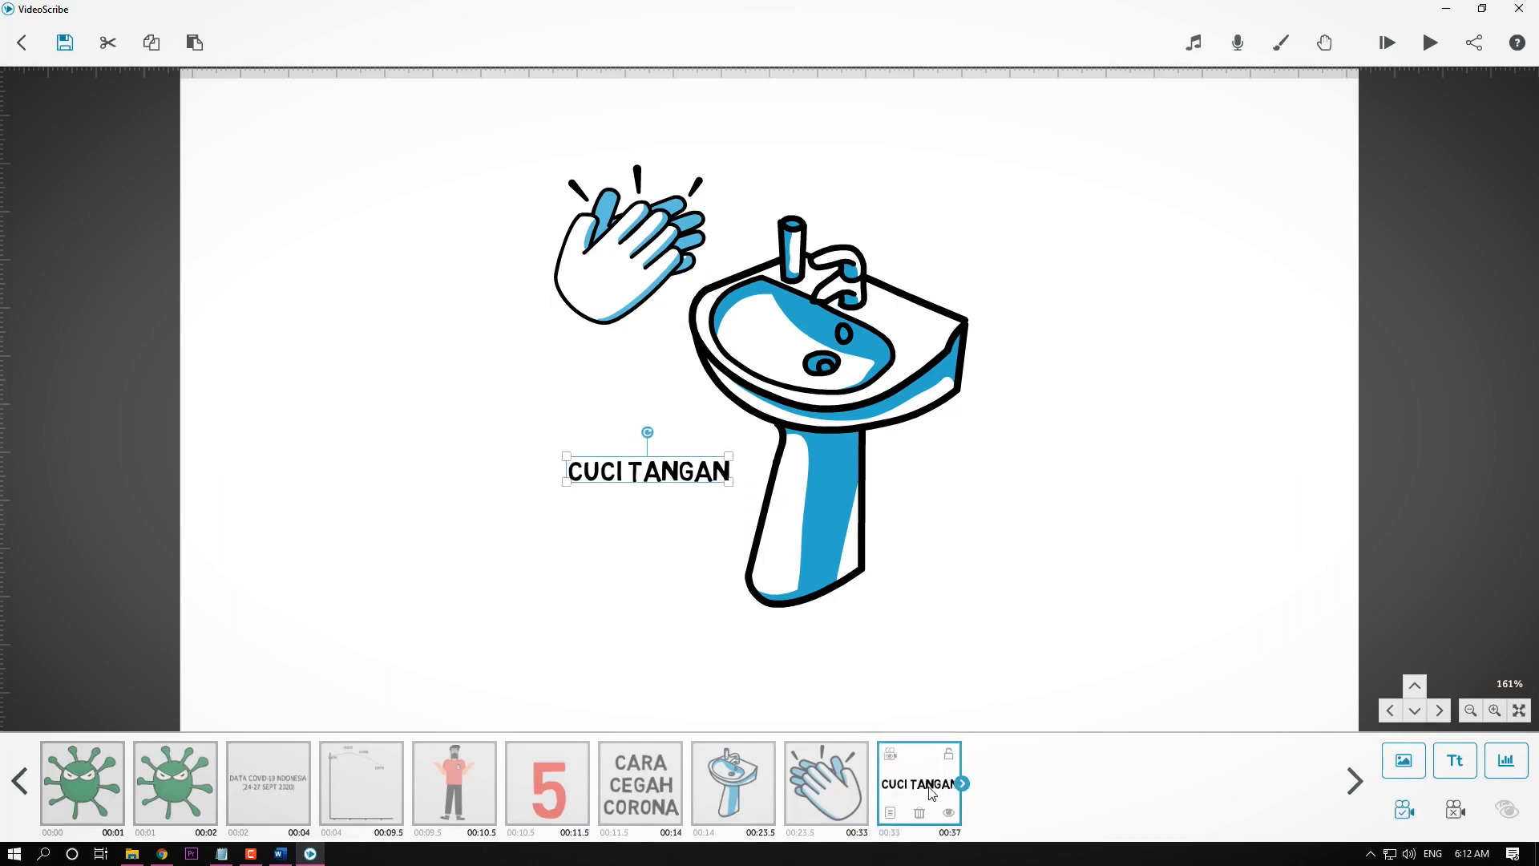
left_click_drag(929, 797, 738, 787)
left_click(840, 785)
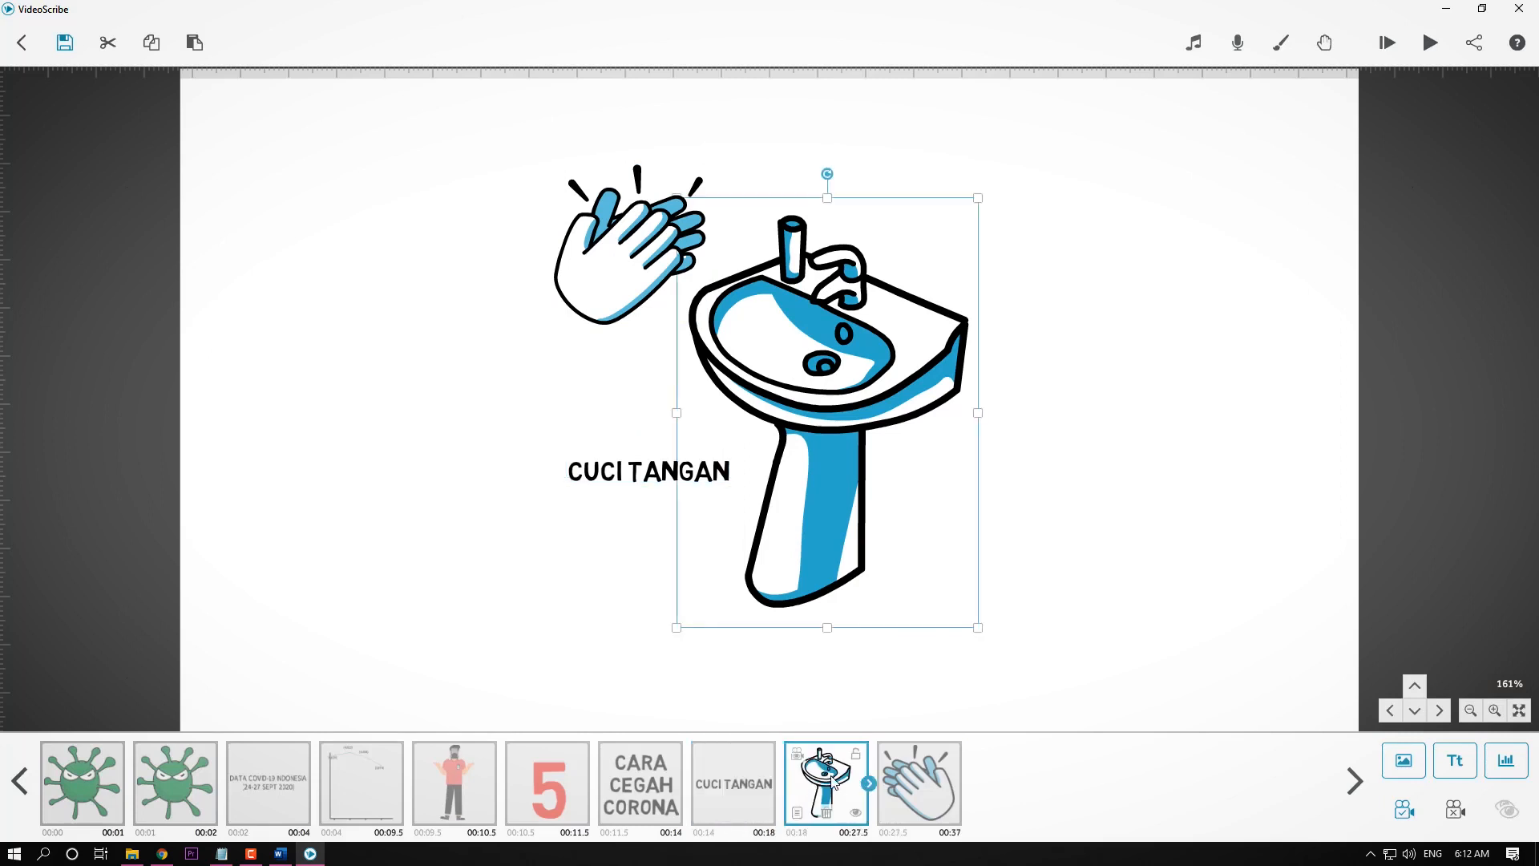
left_click(944, 787)
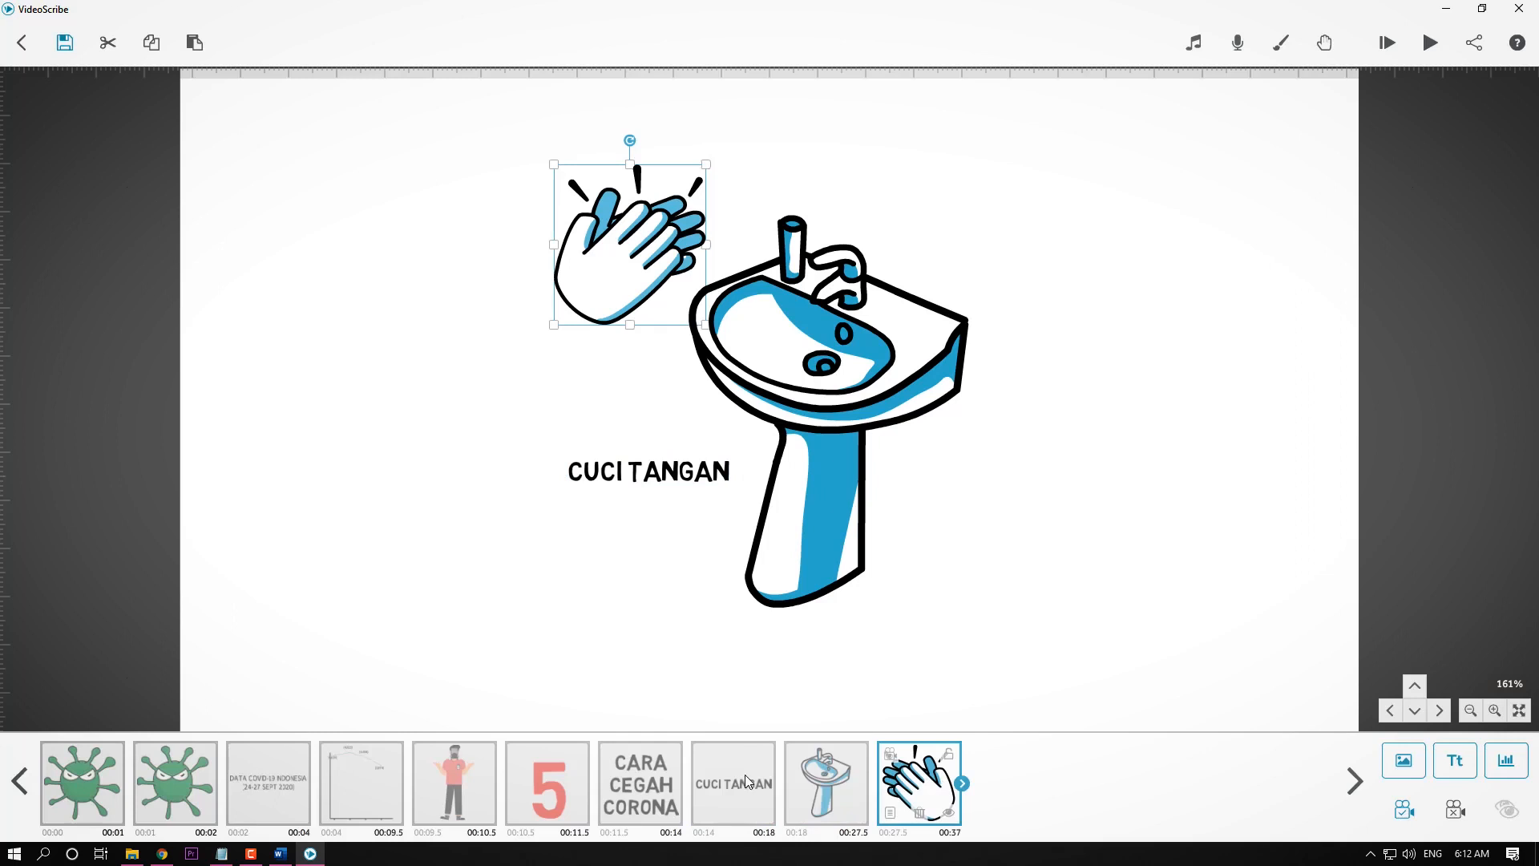
Set the animation type of the "CUCI TANGAN" text to Fade In.
left_click(733, 796)
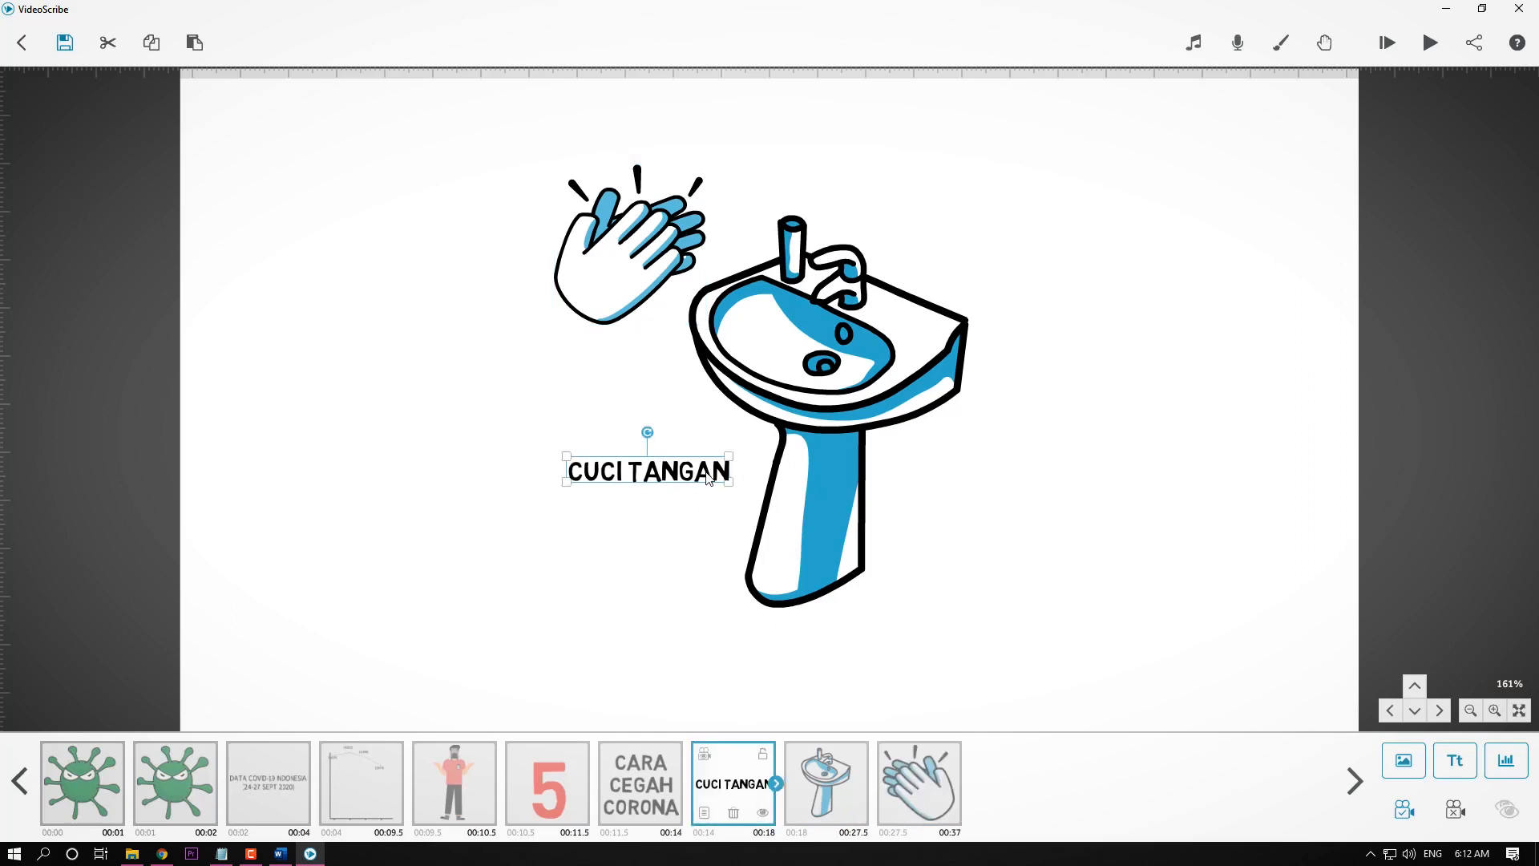
double_click(708, 480)
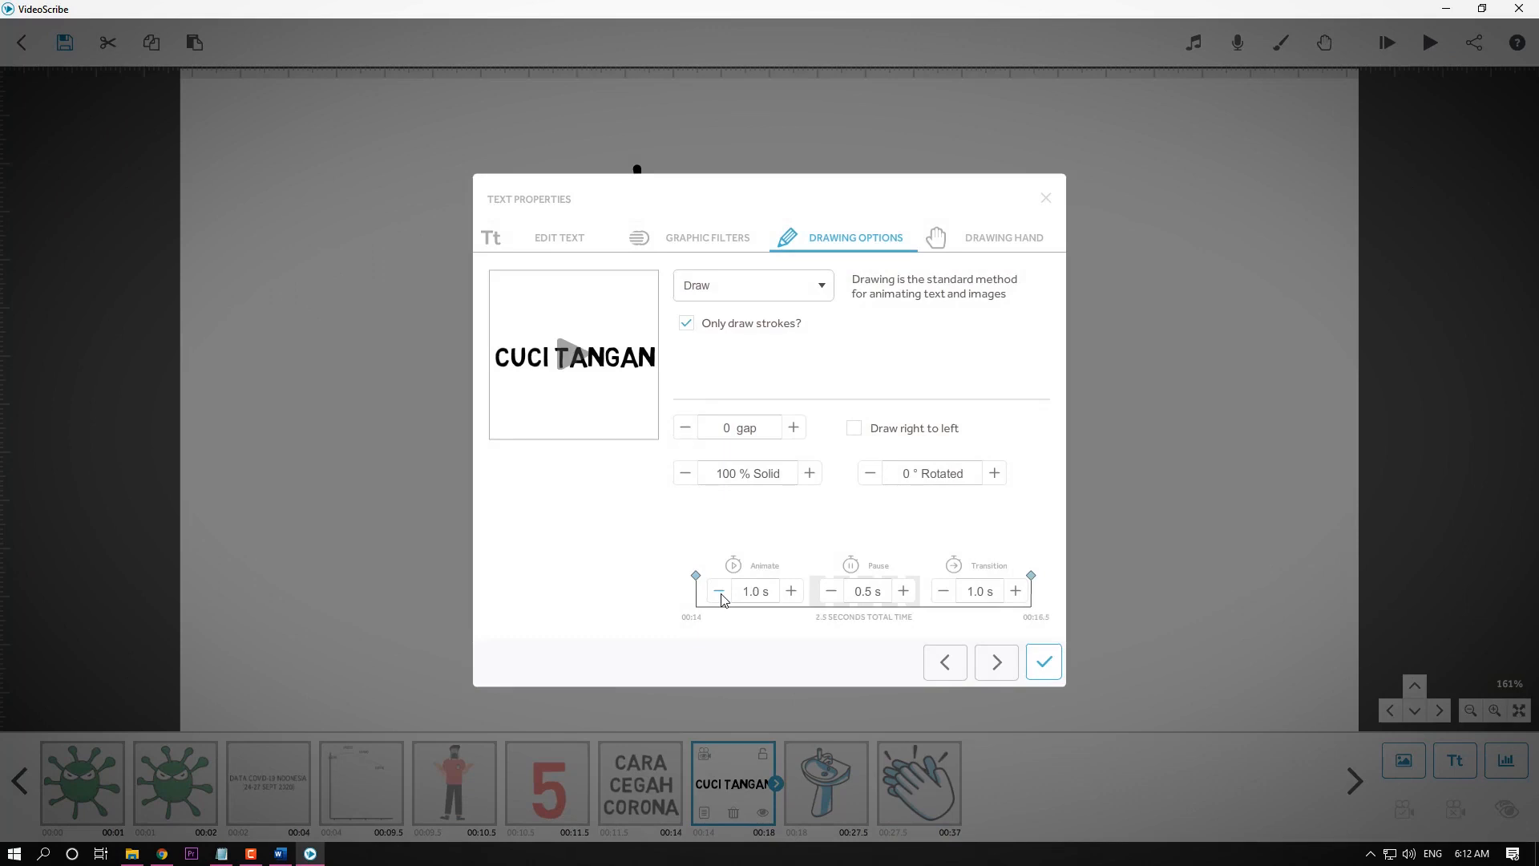
left_click(985, 239)
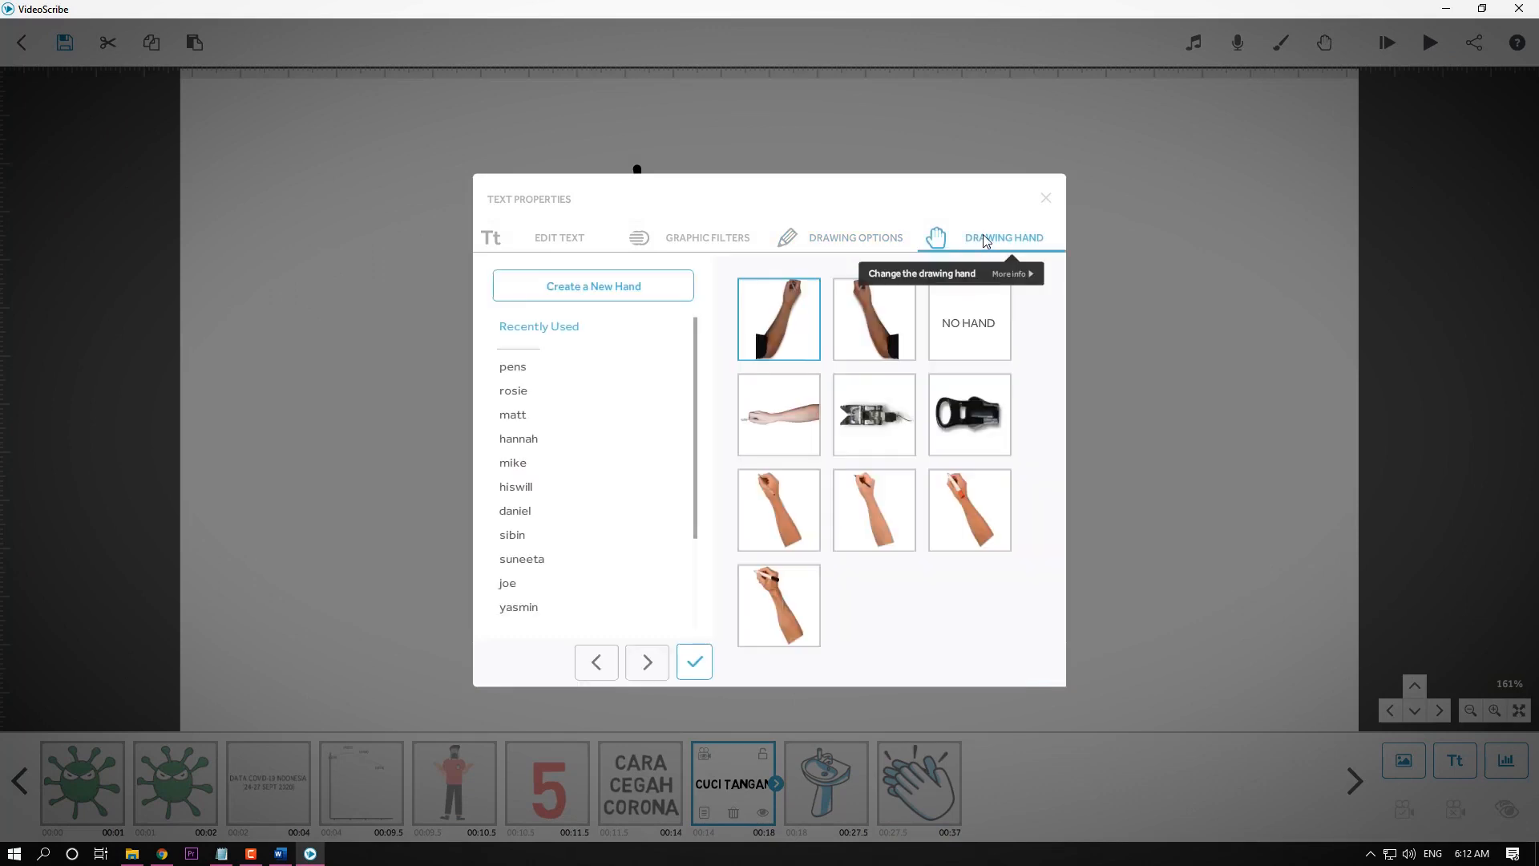
left_click(866, 238)
left_click(750, 287)
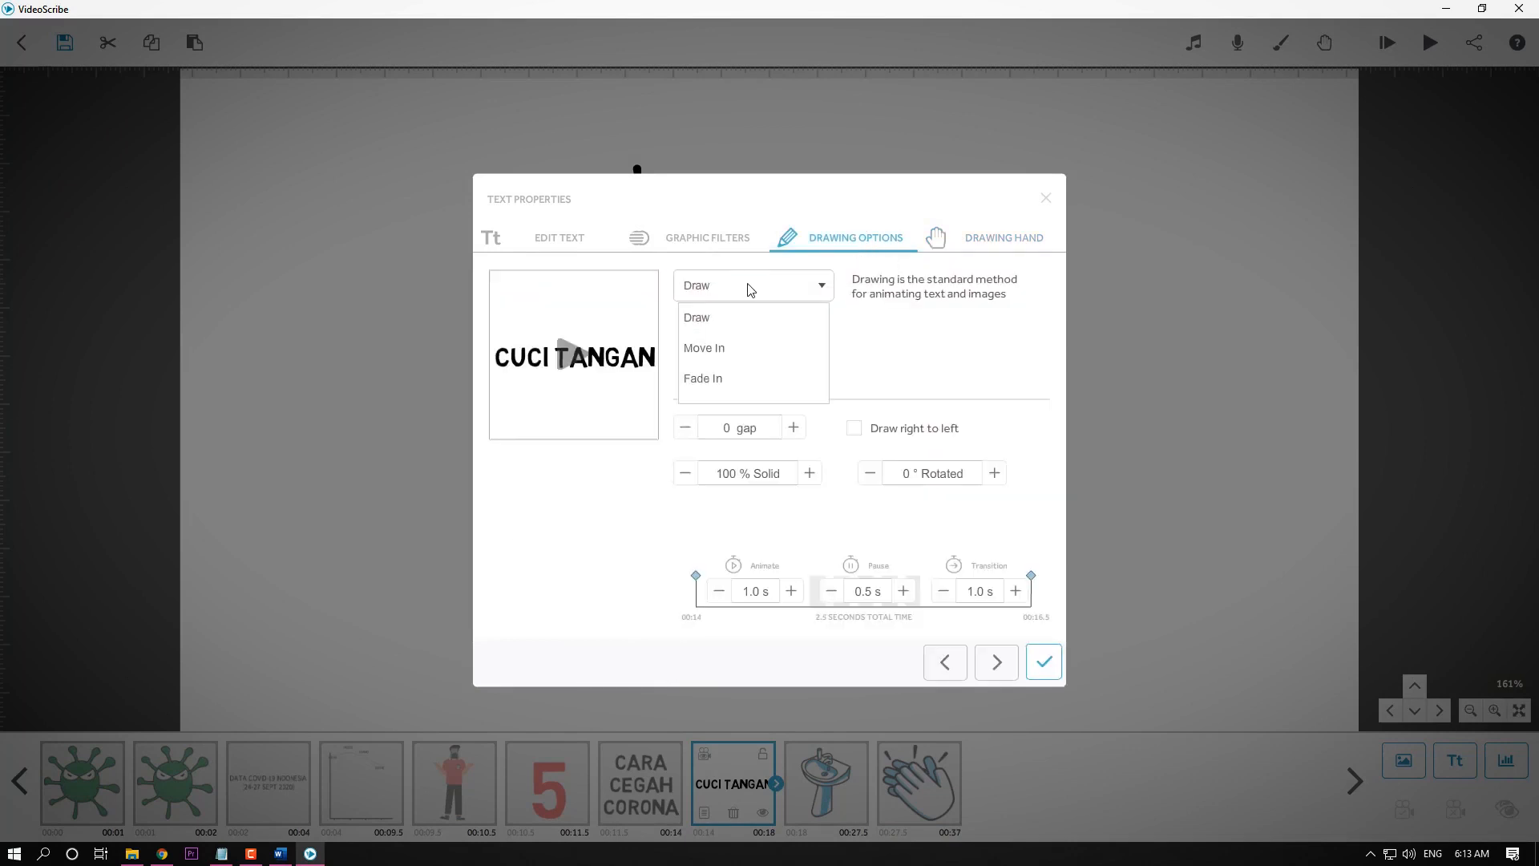
left_click(715, 385)
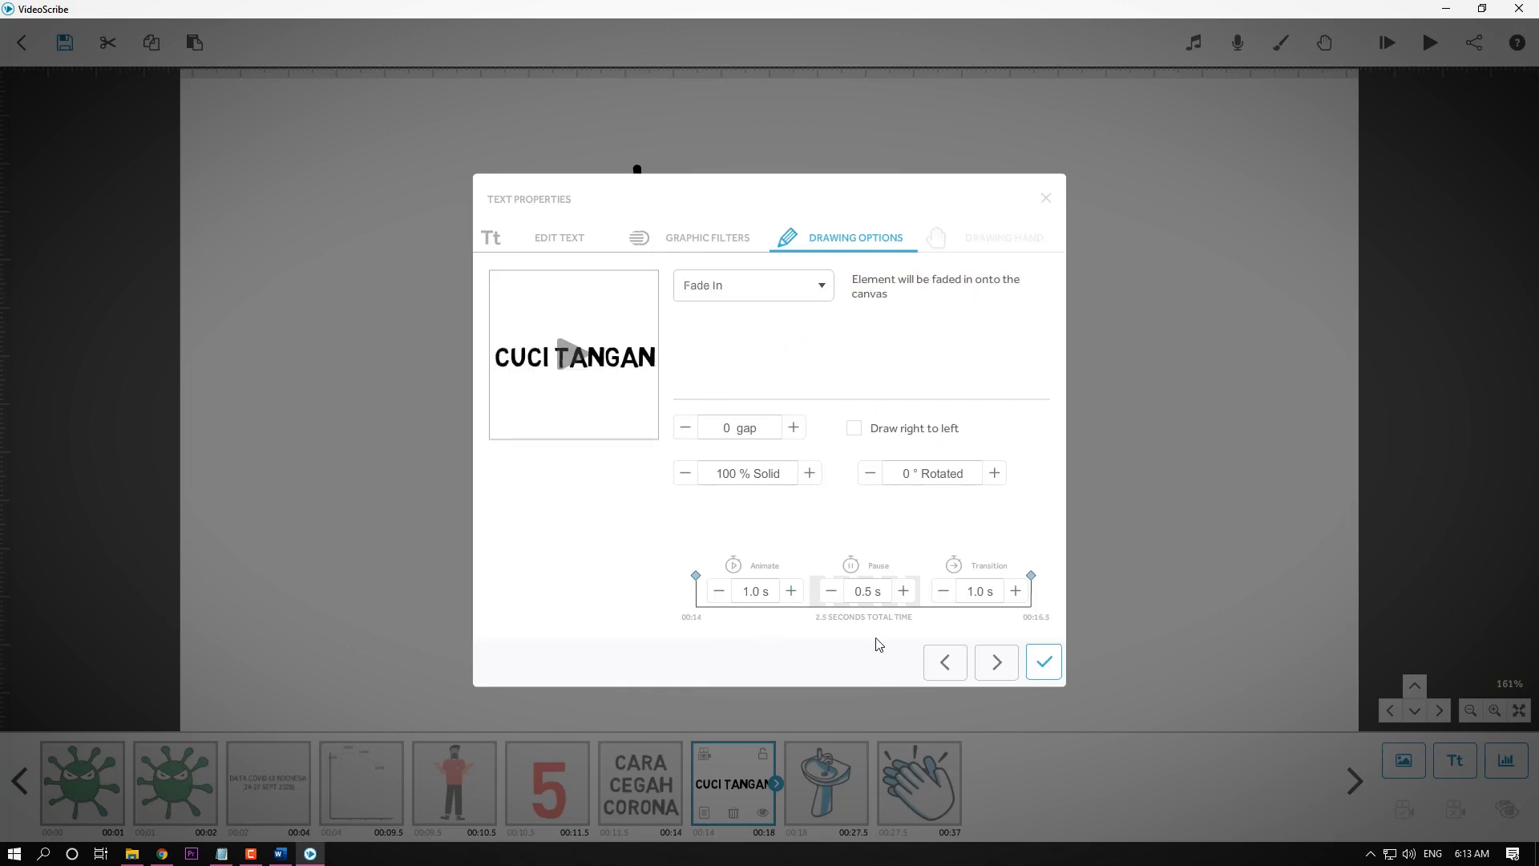
Reduce the pause and transition times of the "CUCI TANGAN" text to 0 s and apply the properties.
left_click(830, 591)
left_click(945, 594)
left_click(945, 594)
left_click(1045, 660)
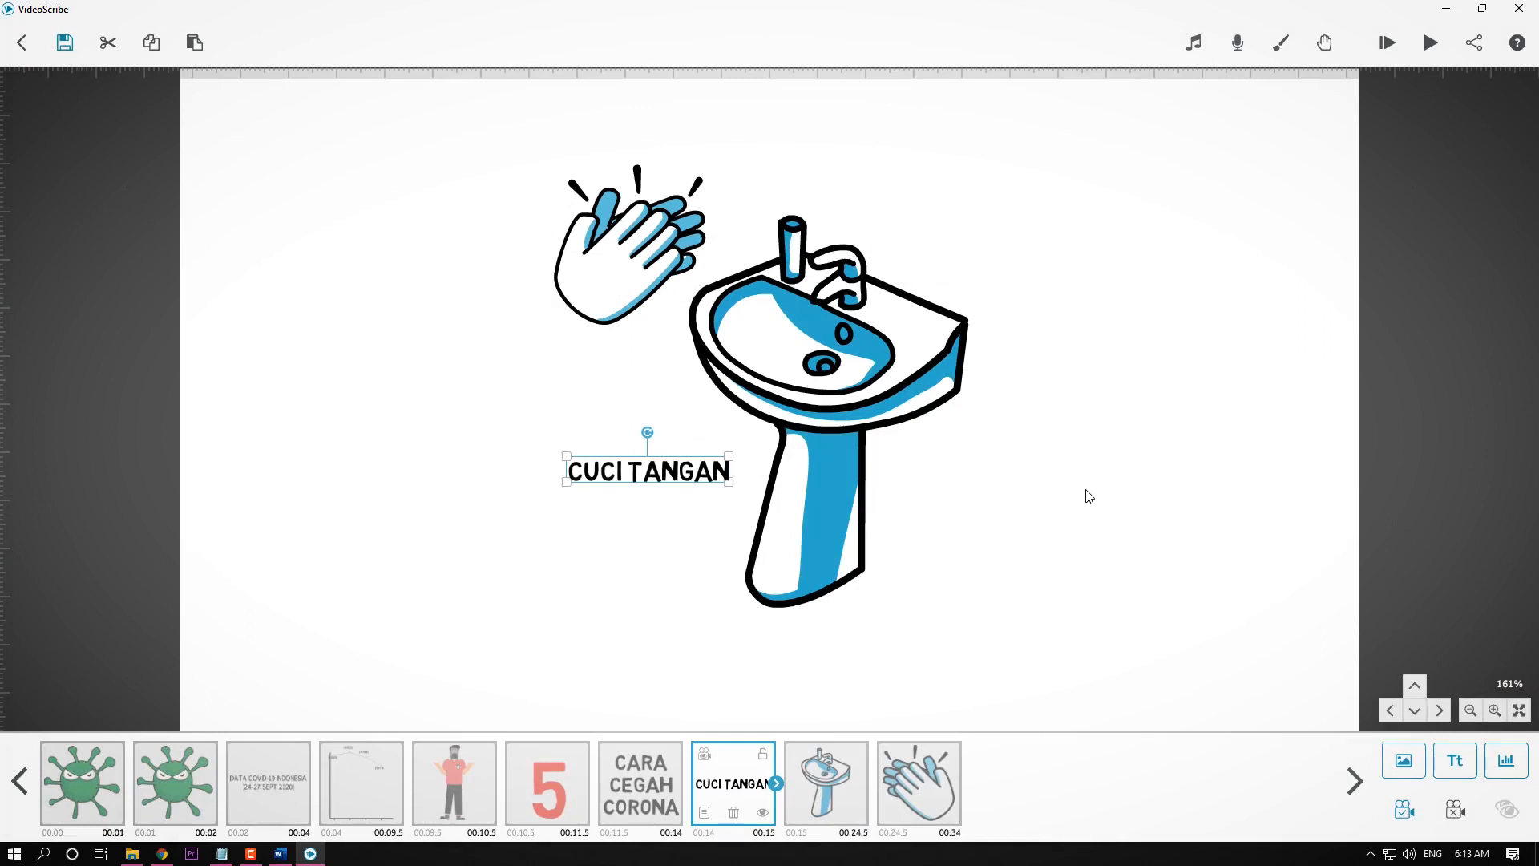
Set the washbasin's animate time to 2 s, keeping its existing blue colour.
left_click(899, 383)
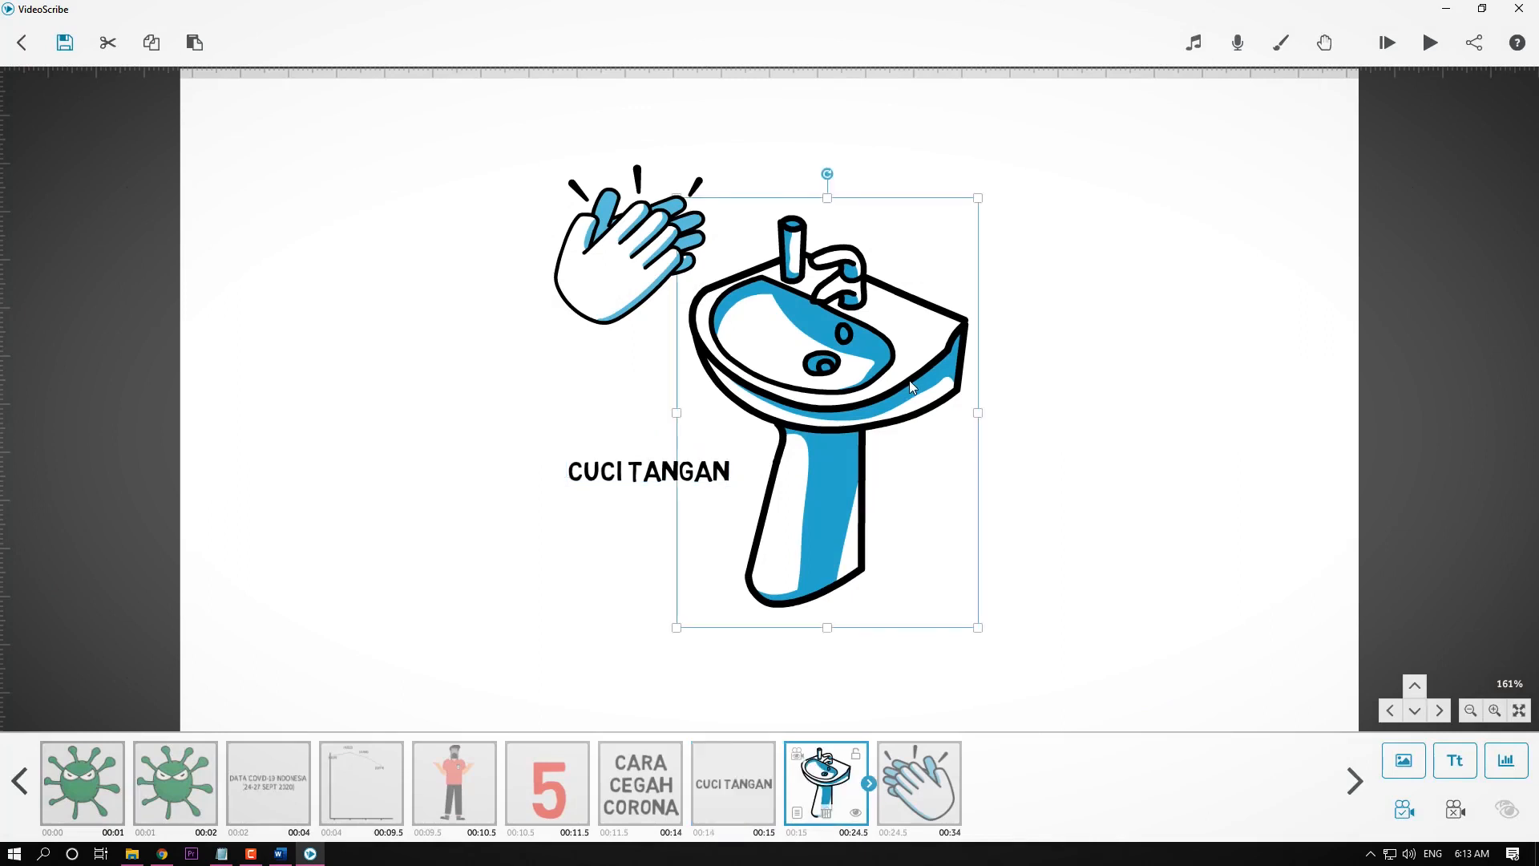
double_click(909, 380)
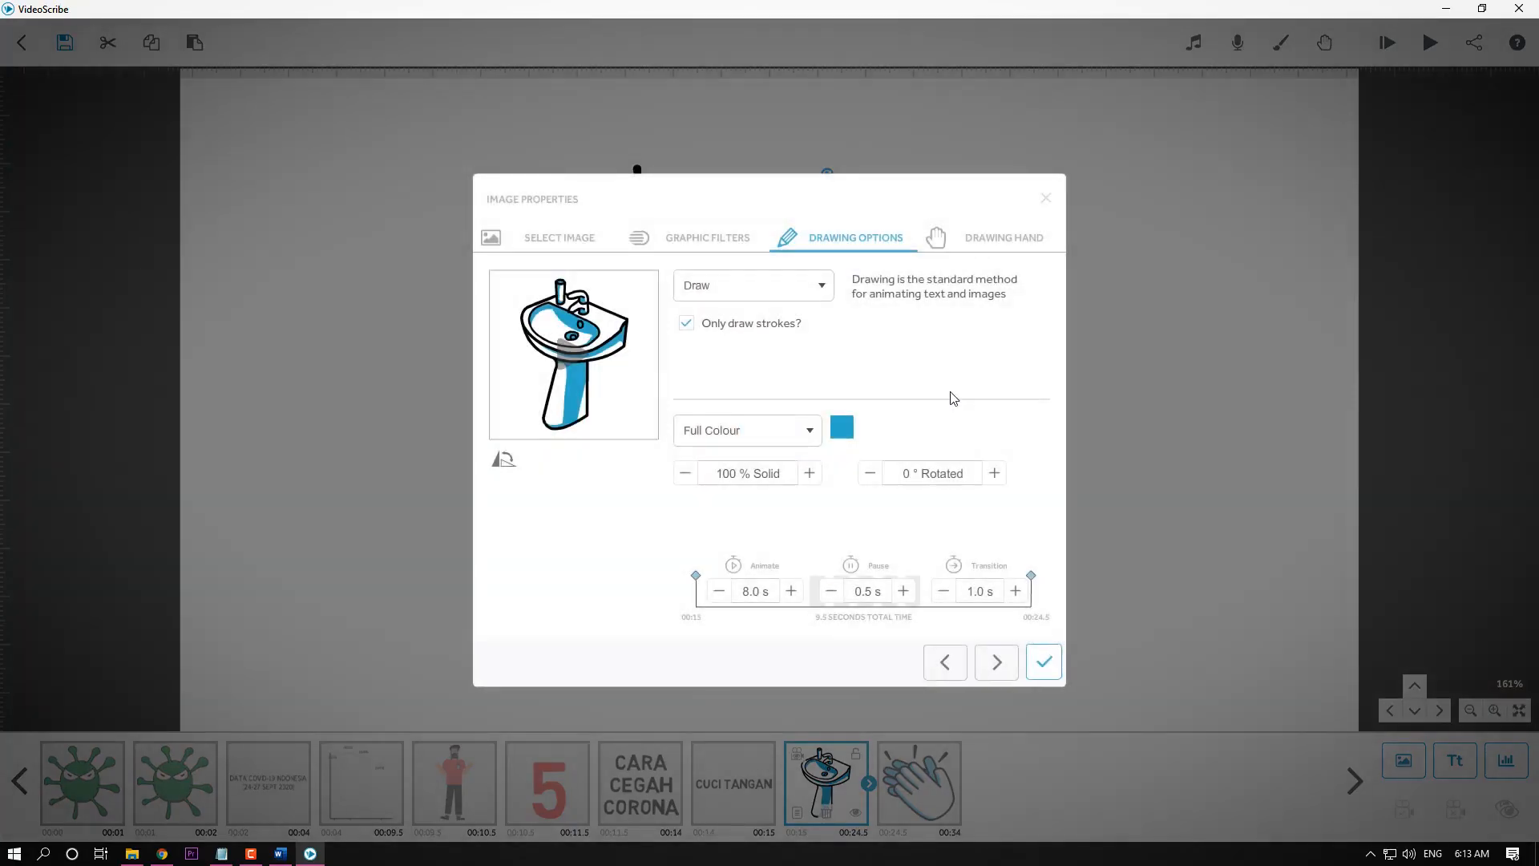
left_click(843, 429)
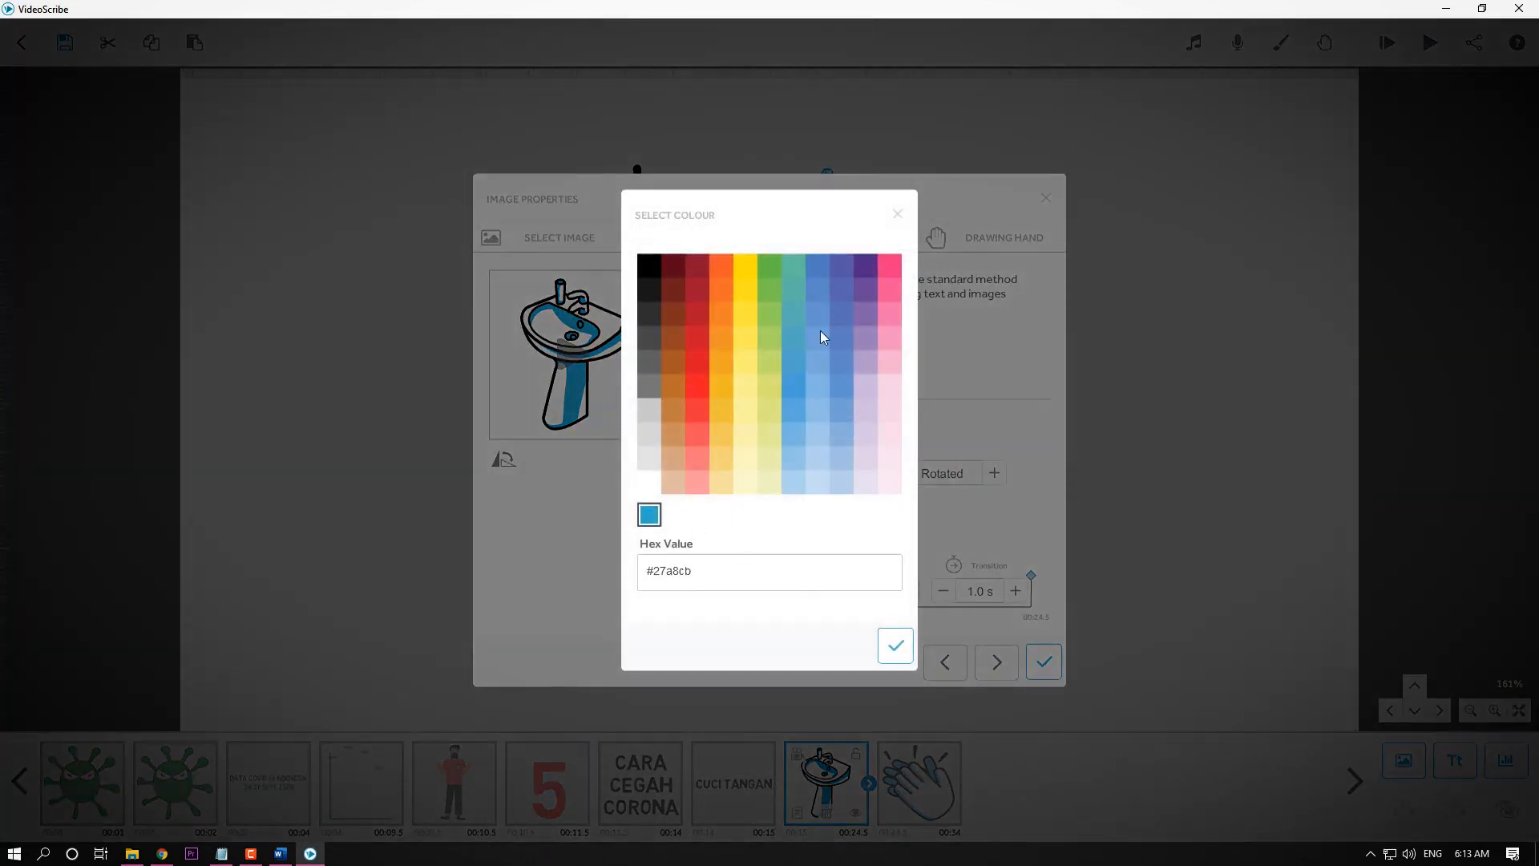
left_click(896, 216)
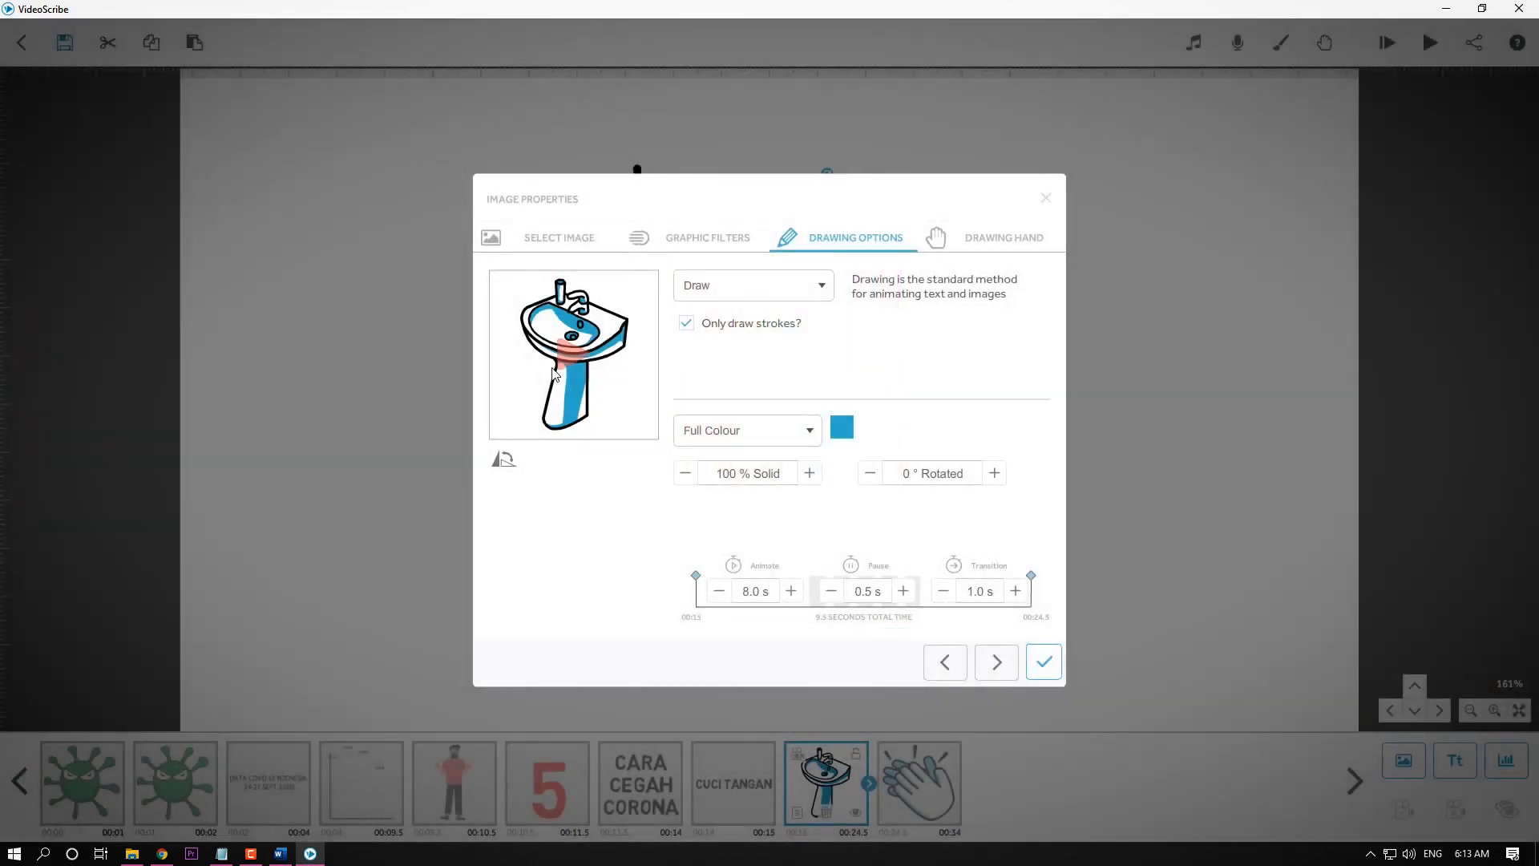
left_click(751, 603)
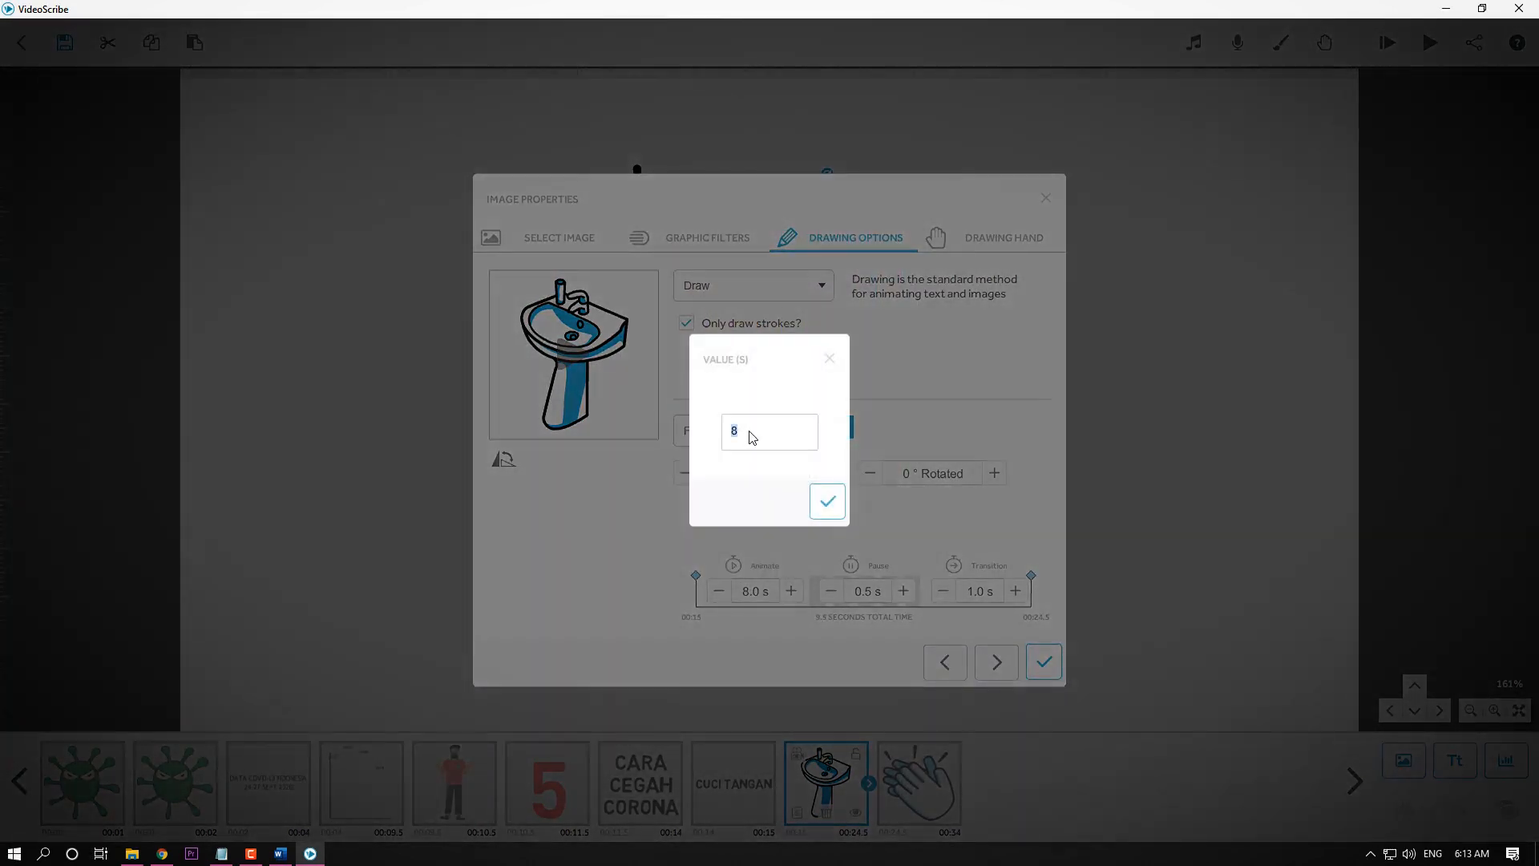
type("2")
left_click(827, 501)
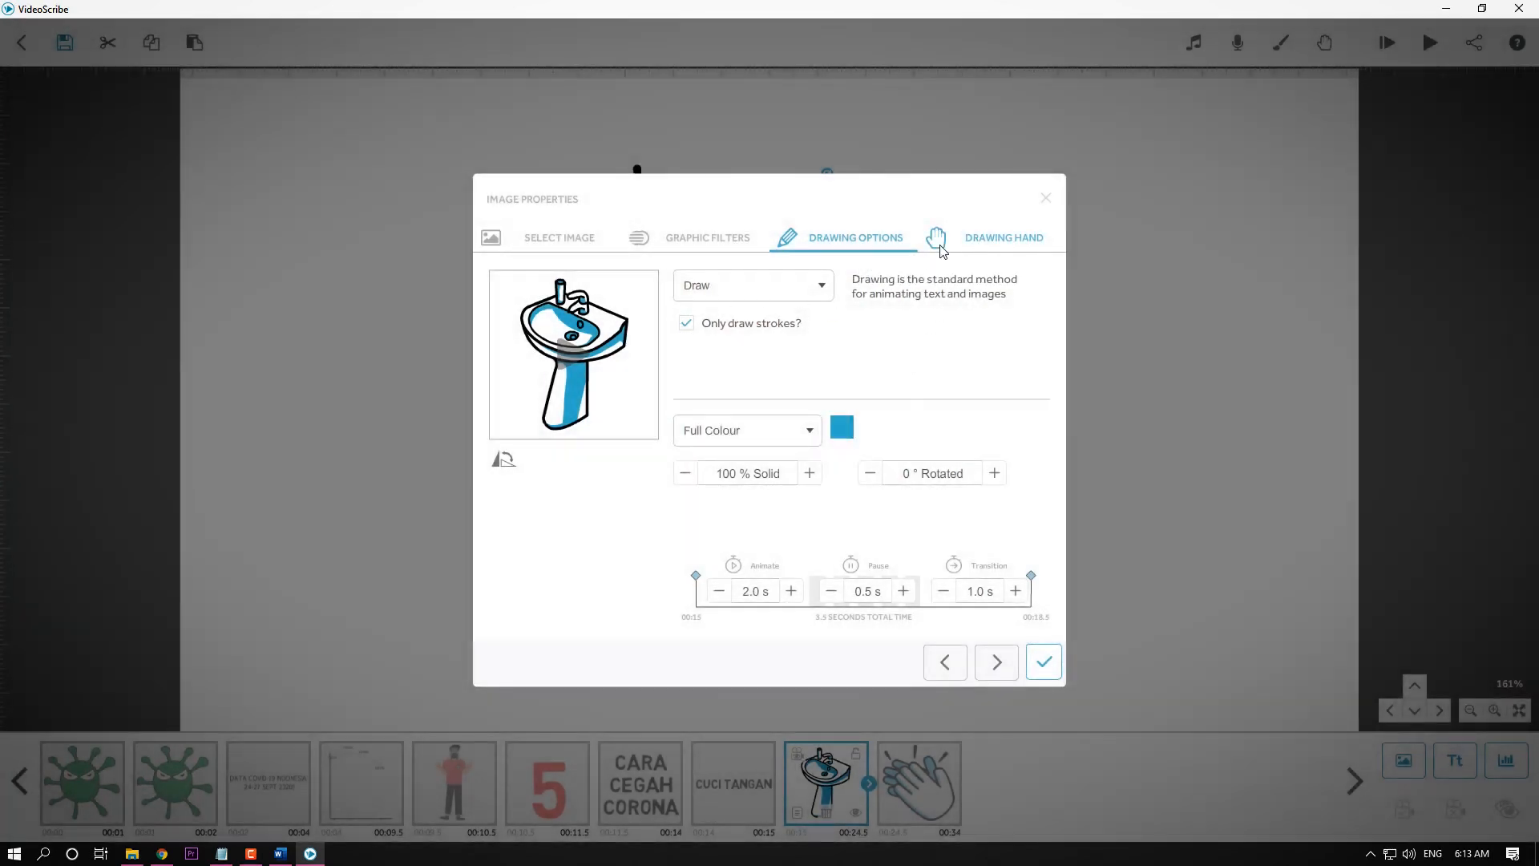
Preview the washbasin image with the Draw animation.
left_click(799, 287)
left_click(789, 319)
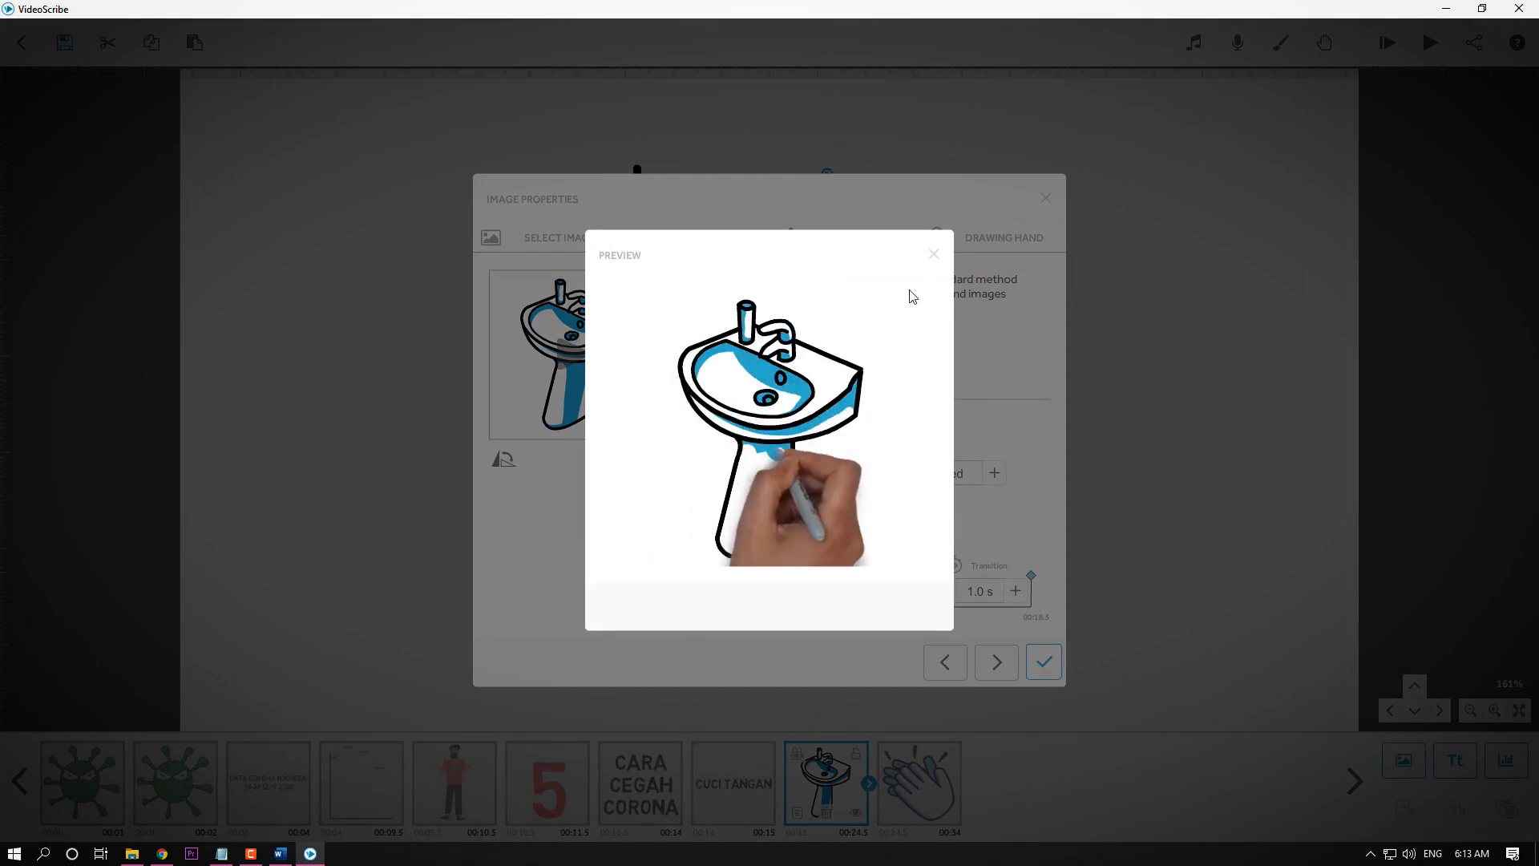
left_click(934, 255)
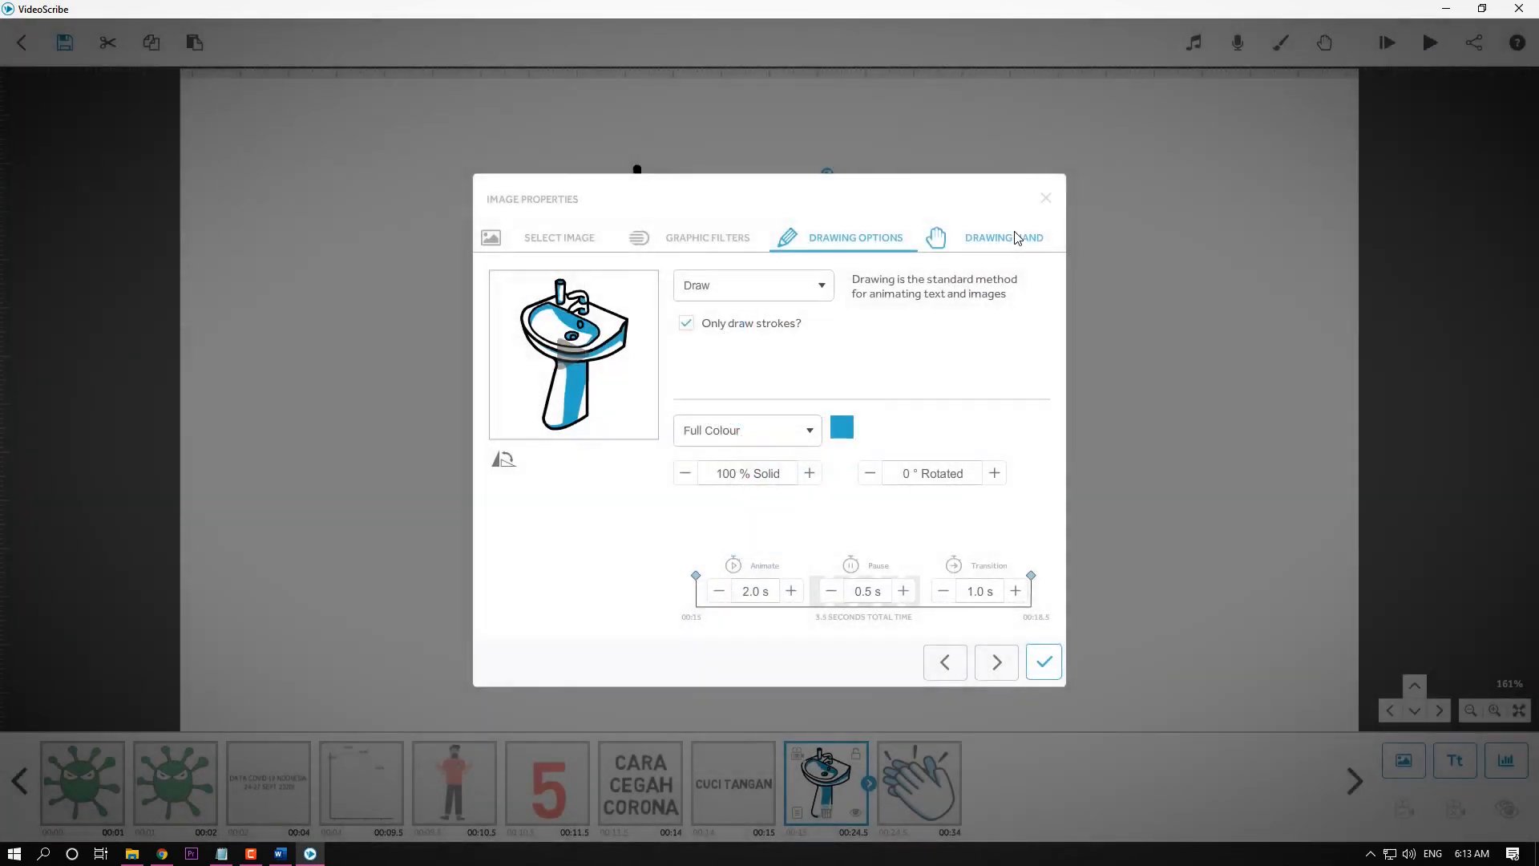
Reduce the washbasin's pause and transition times to 0 s and apply the image properties.
left_click(687, 244)
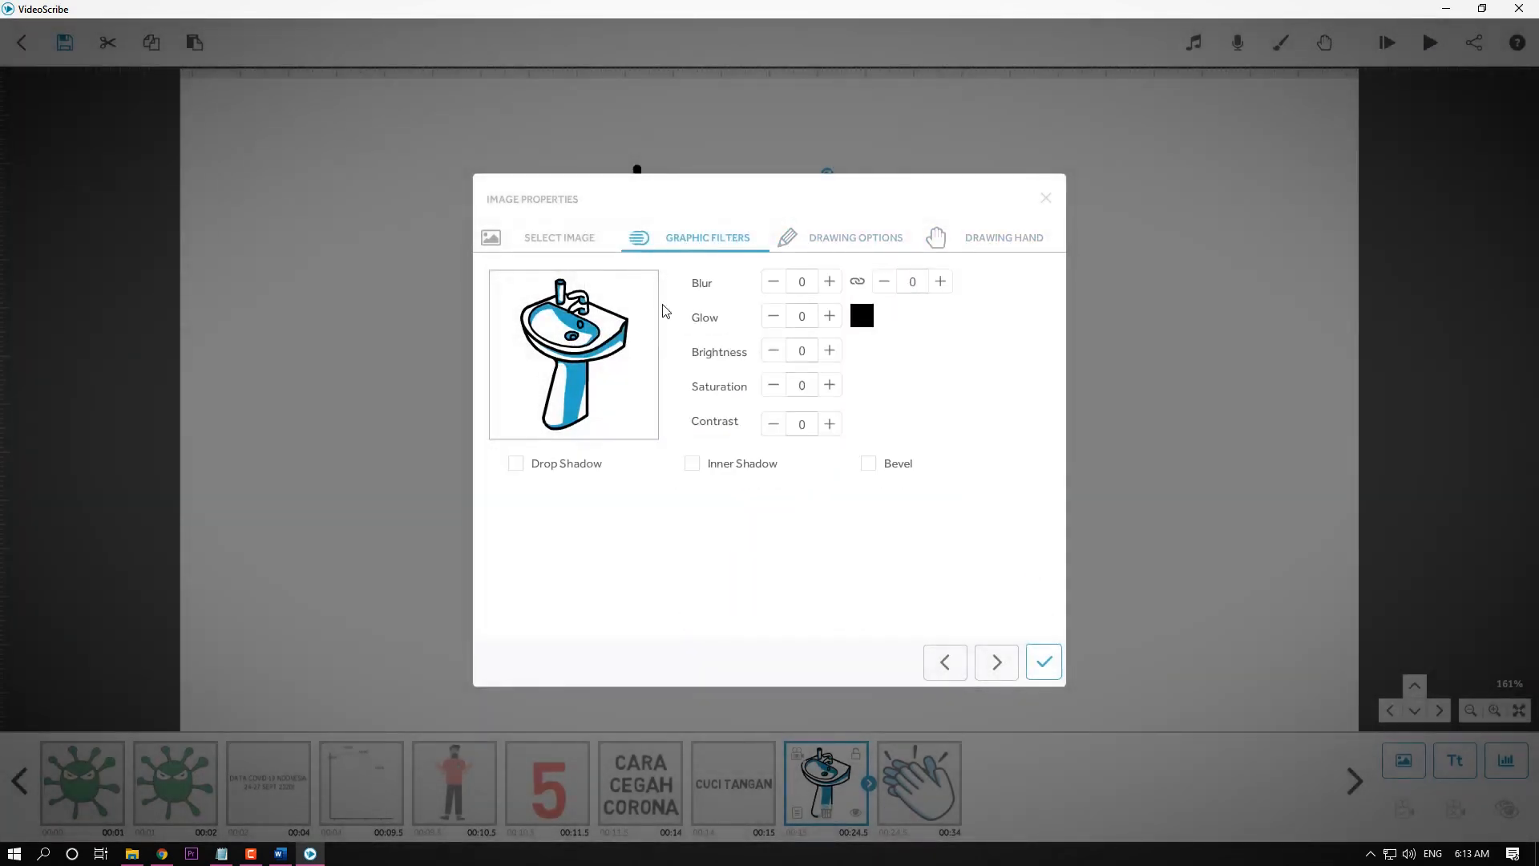
left_click(873, 245)
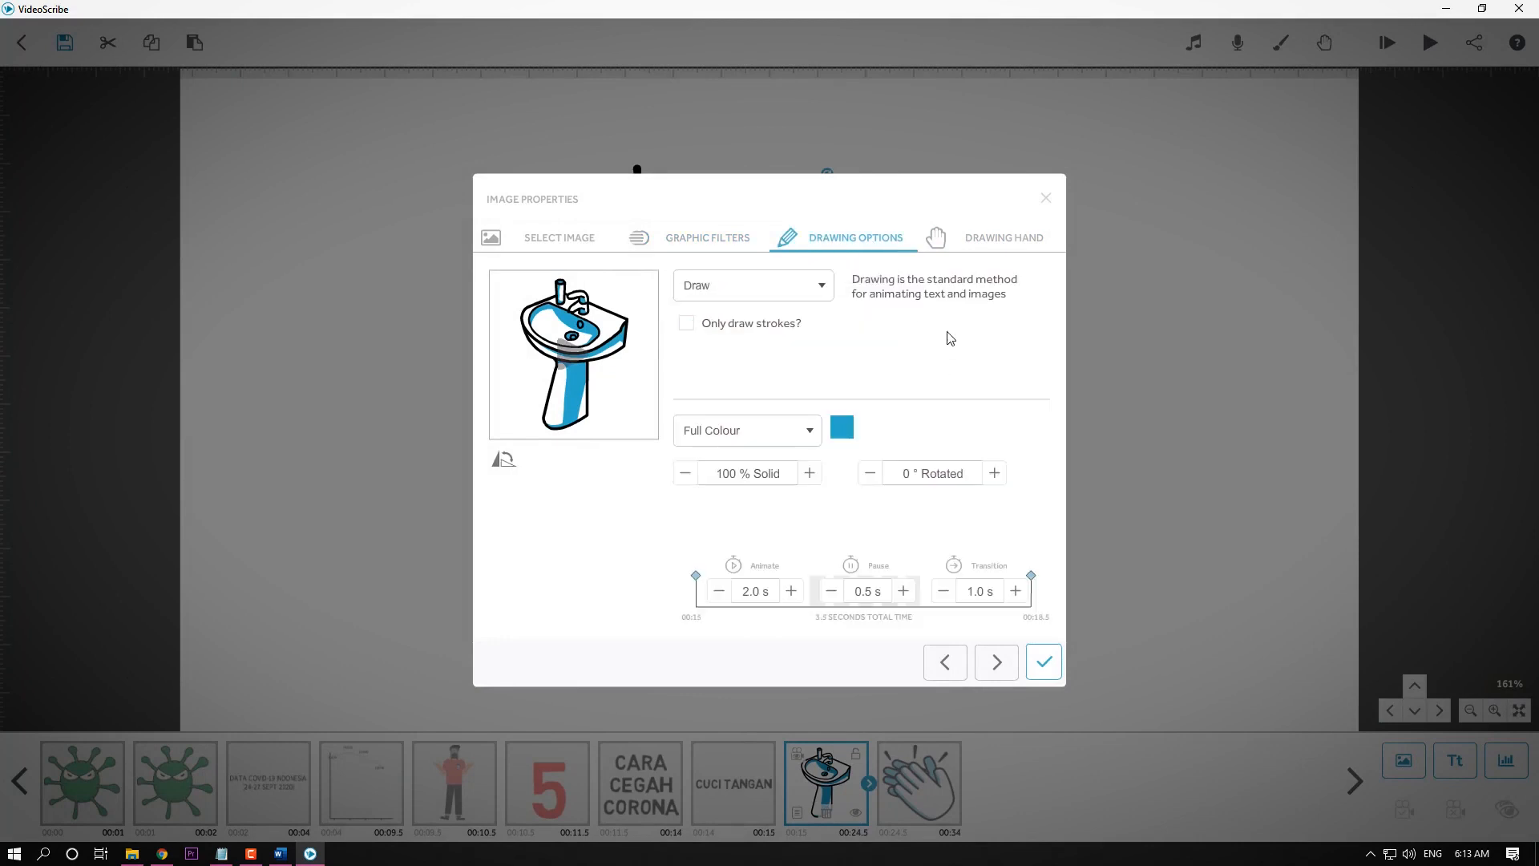
left_click(832, 590)
left_click(1043, 661)
Recolour the blue parts of the clapping hands image to bright pink.
left_click(653, 272)
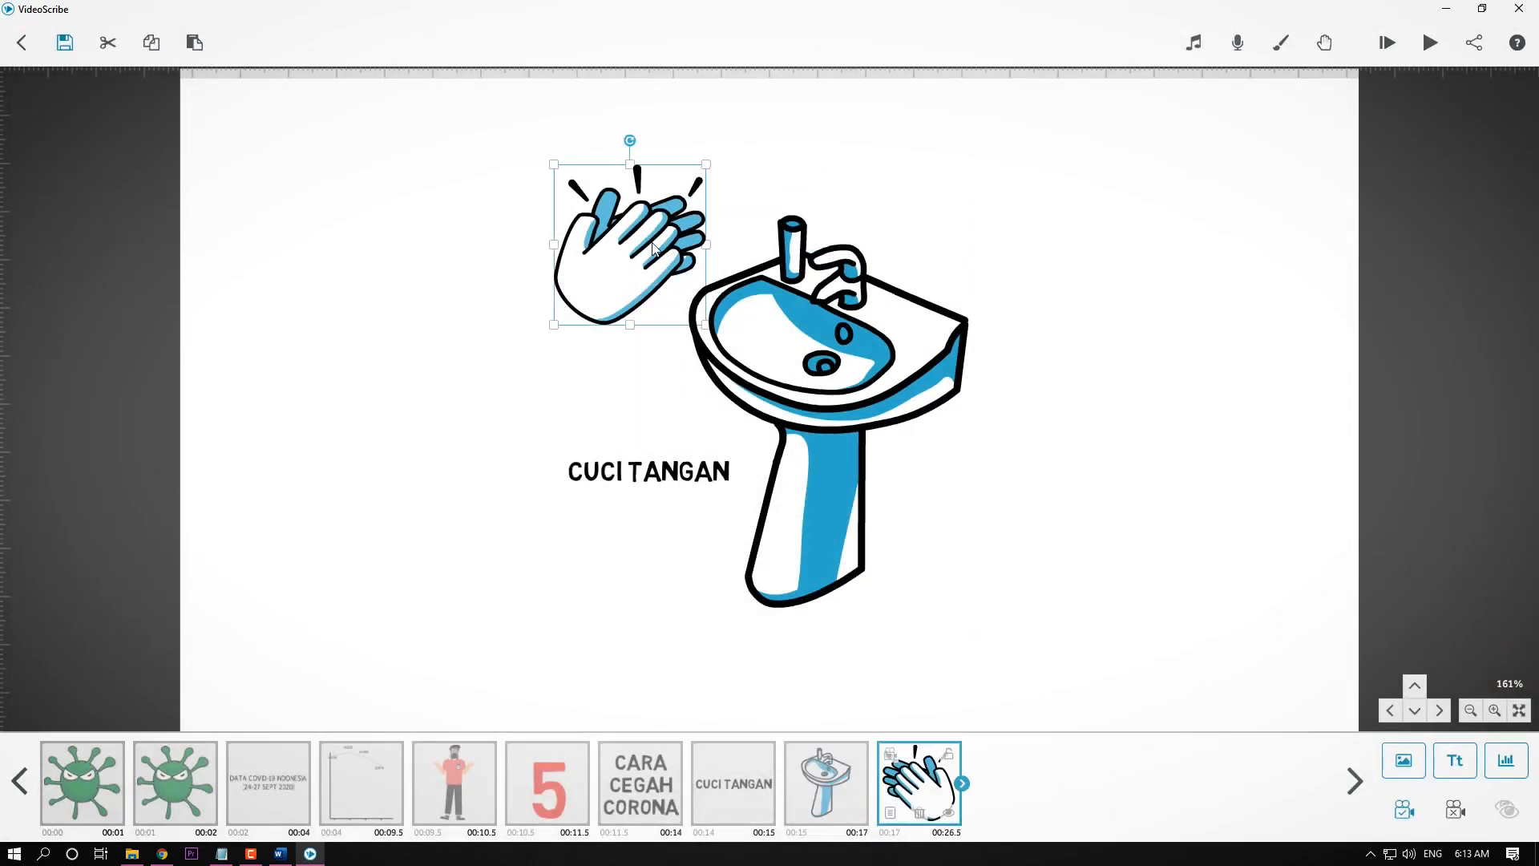
double_click(653, 249)
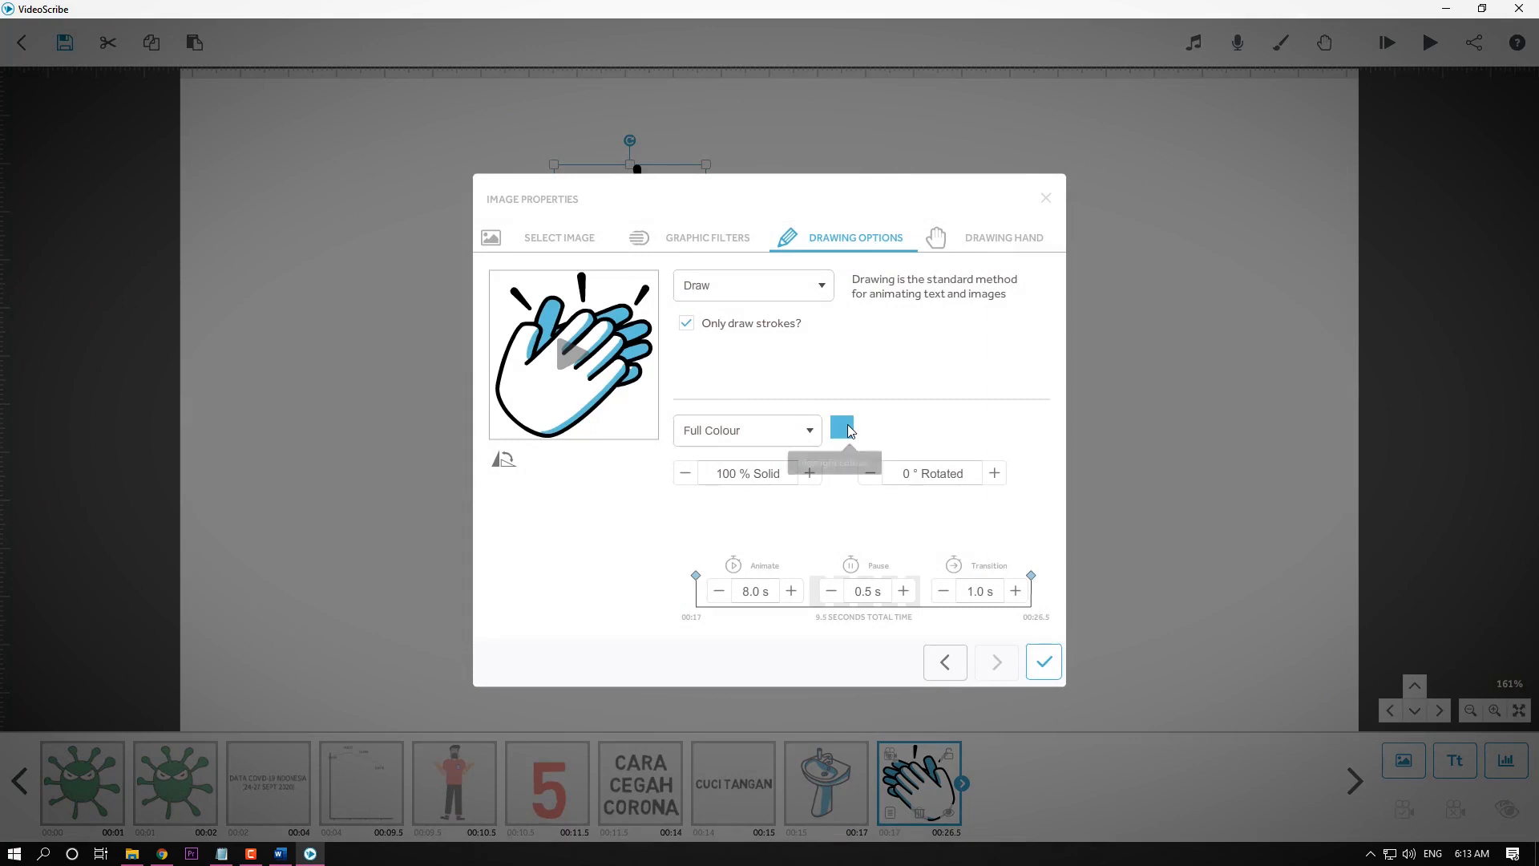
left_click(853, 430)
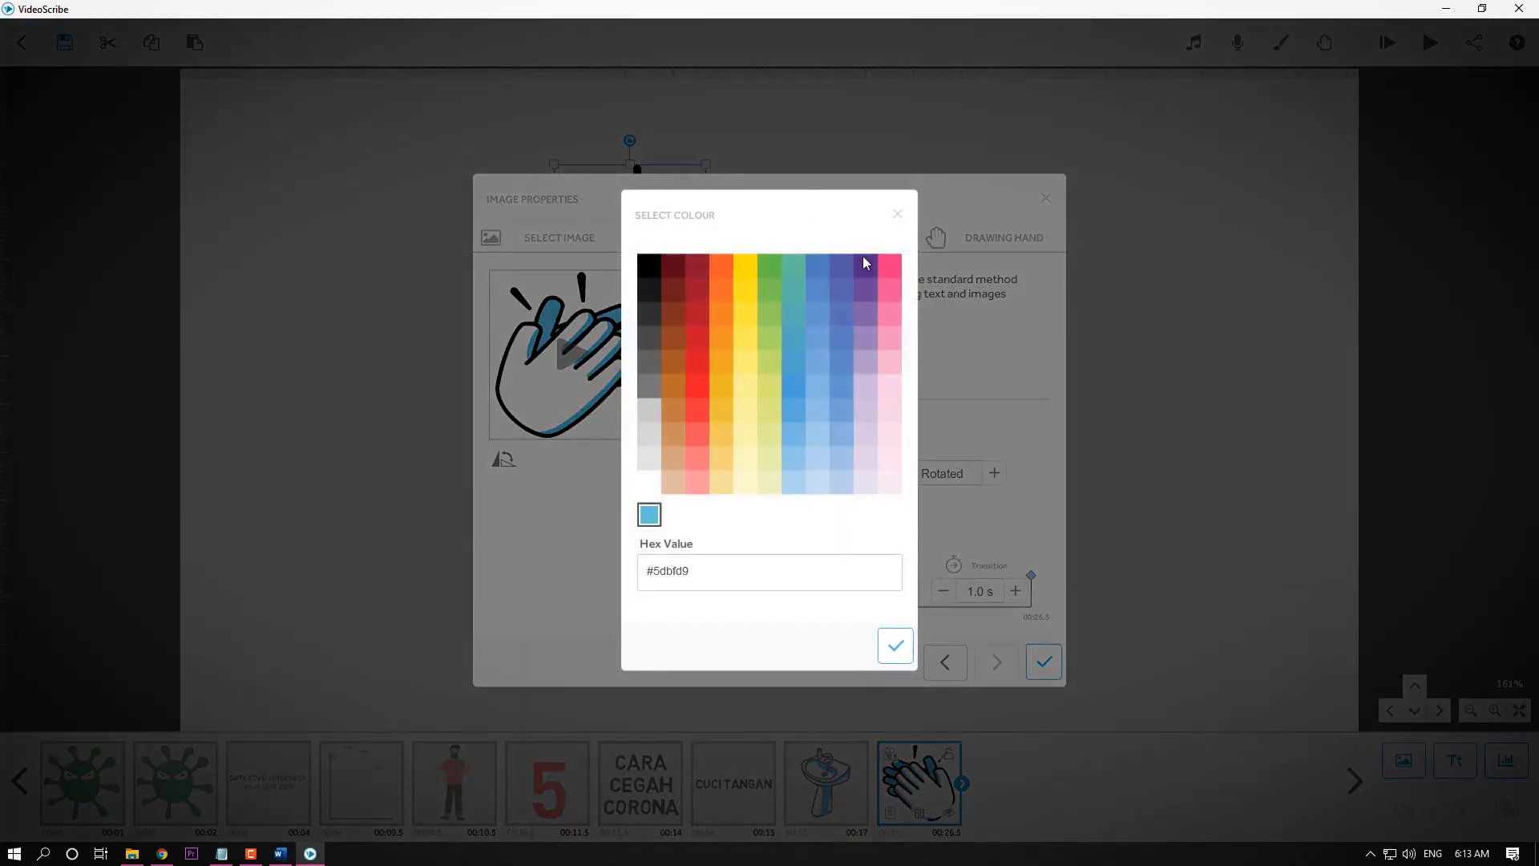
left_click(891, 268)
left_click(897, 649)
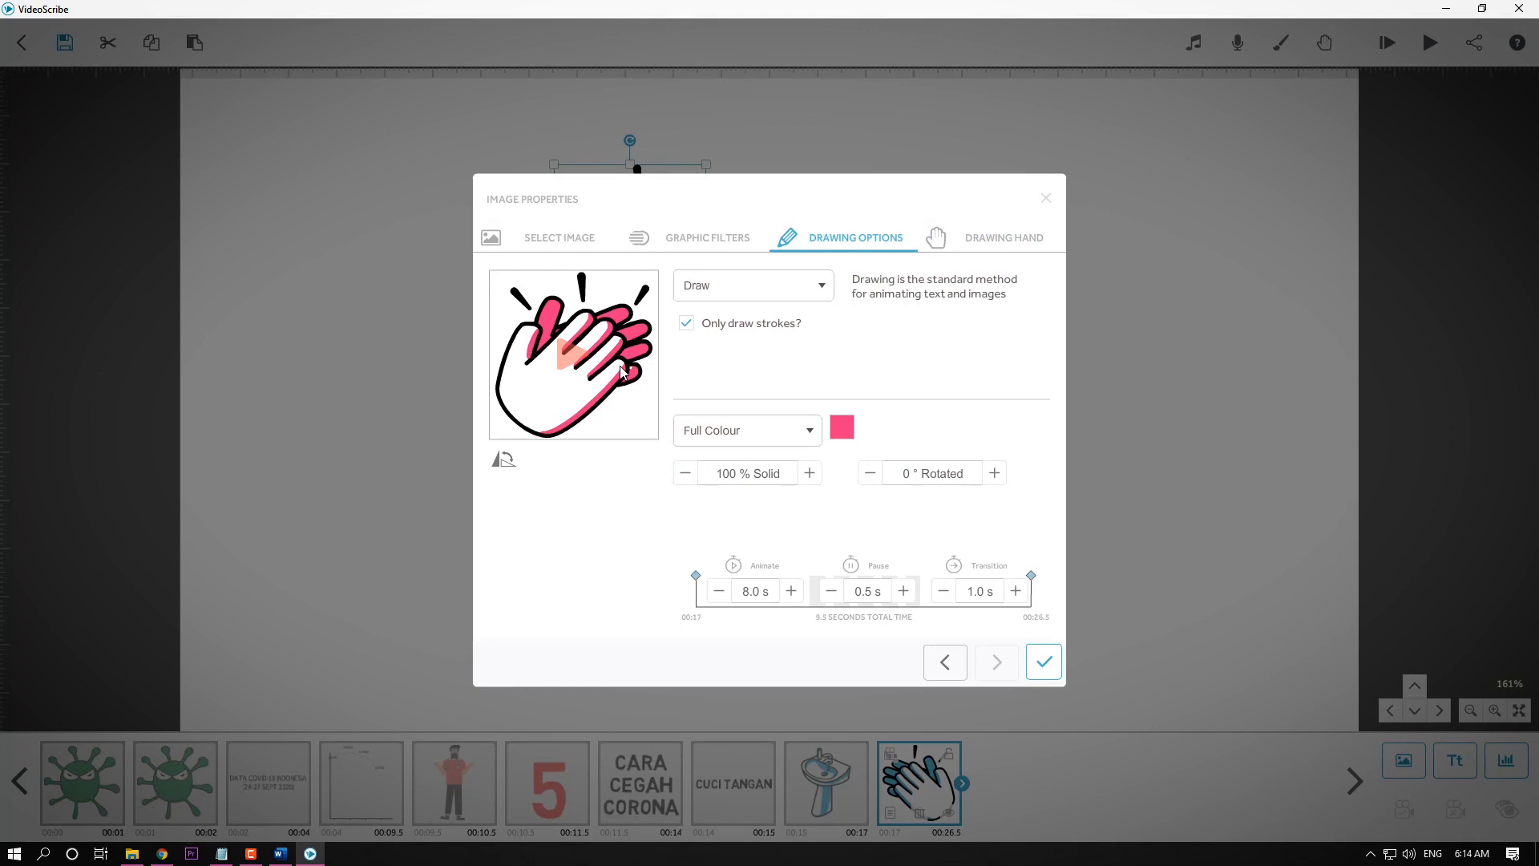
Set the hands to the Move In animation, entering from the left with the Smooth effect, and preview it.
left_click(804, 298)
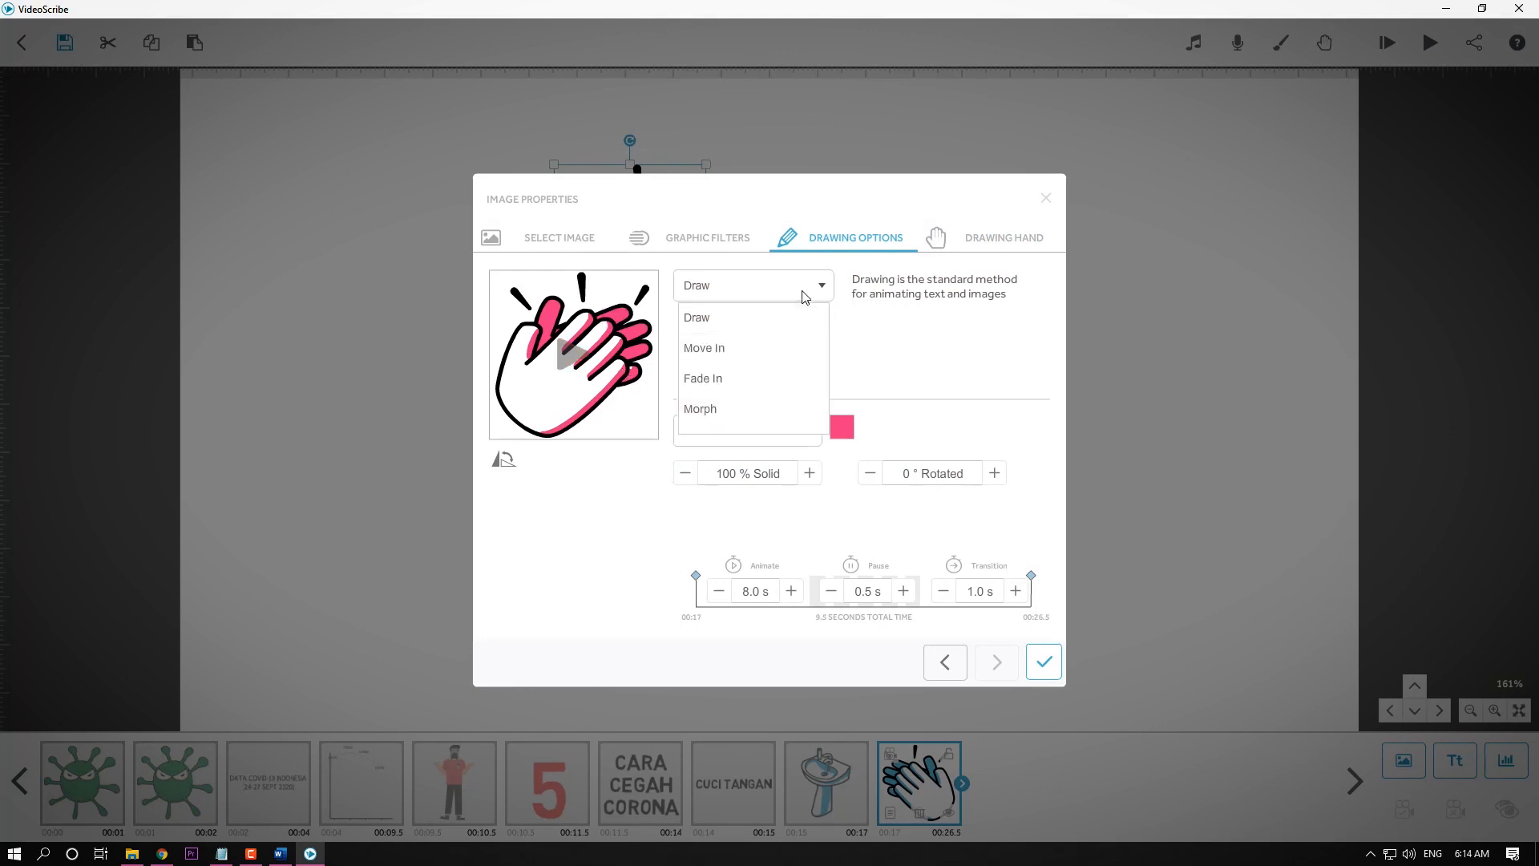
left_click(754, 353)
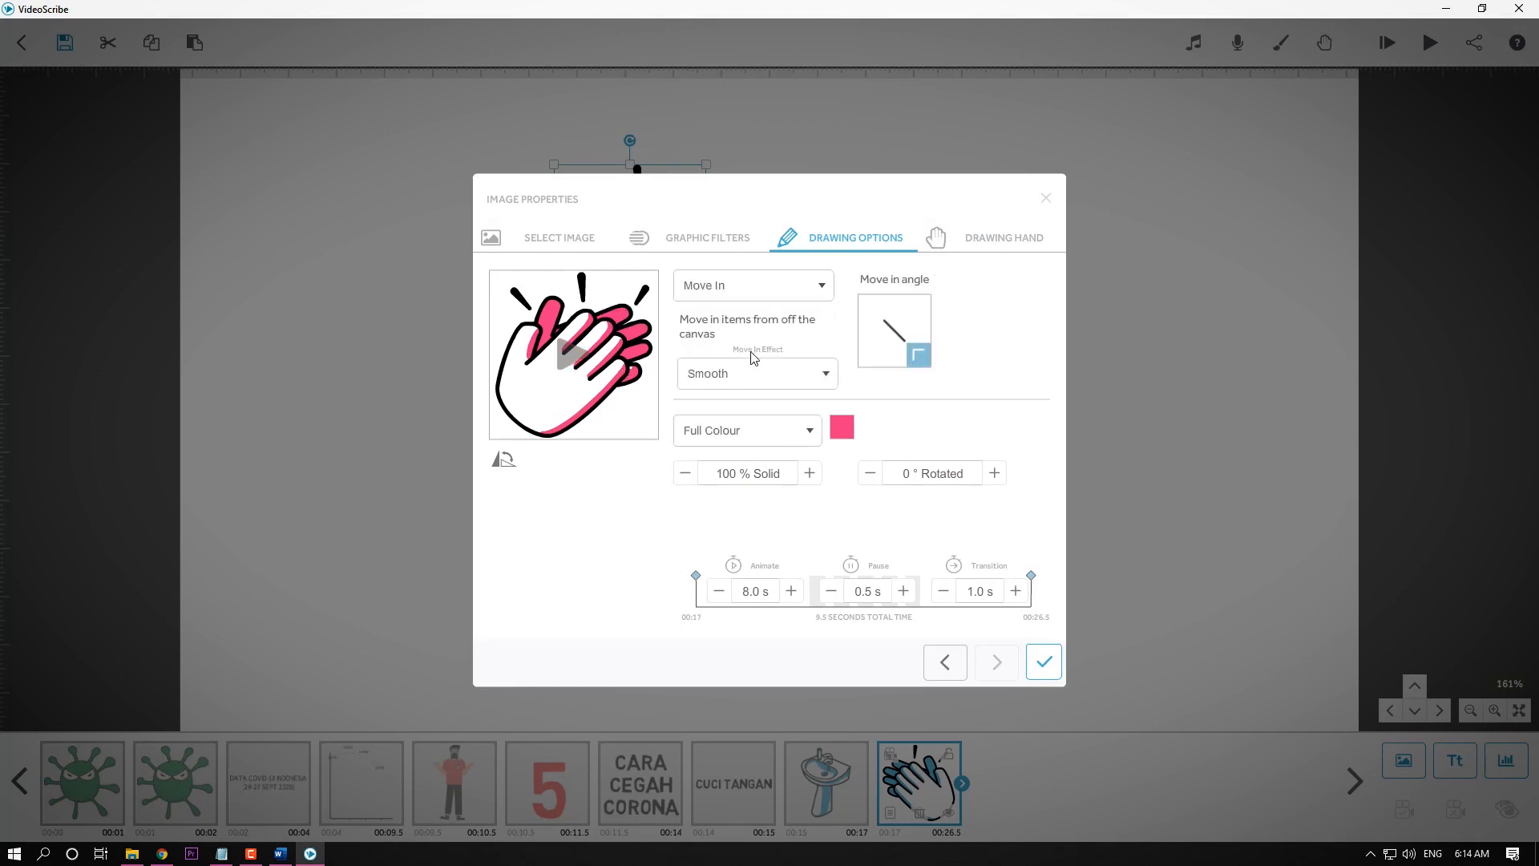
left_click(876, 334)
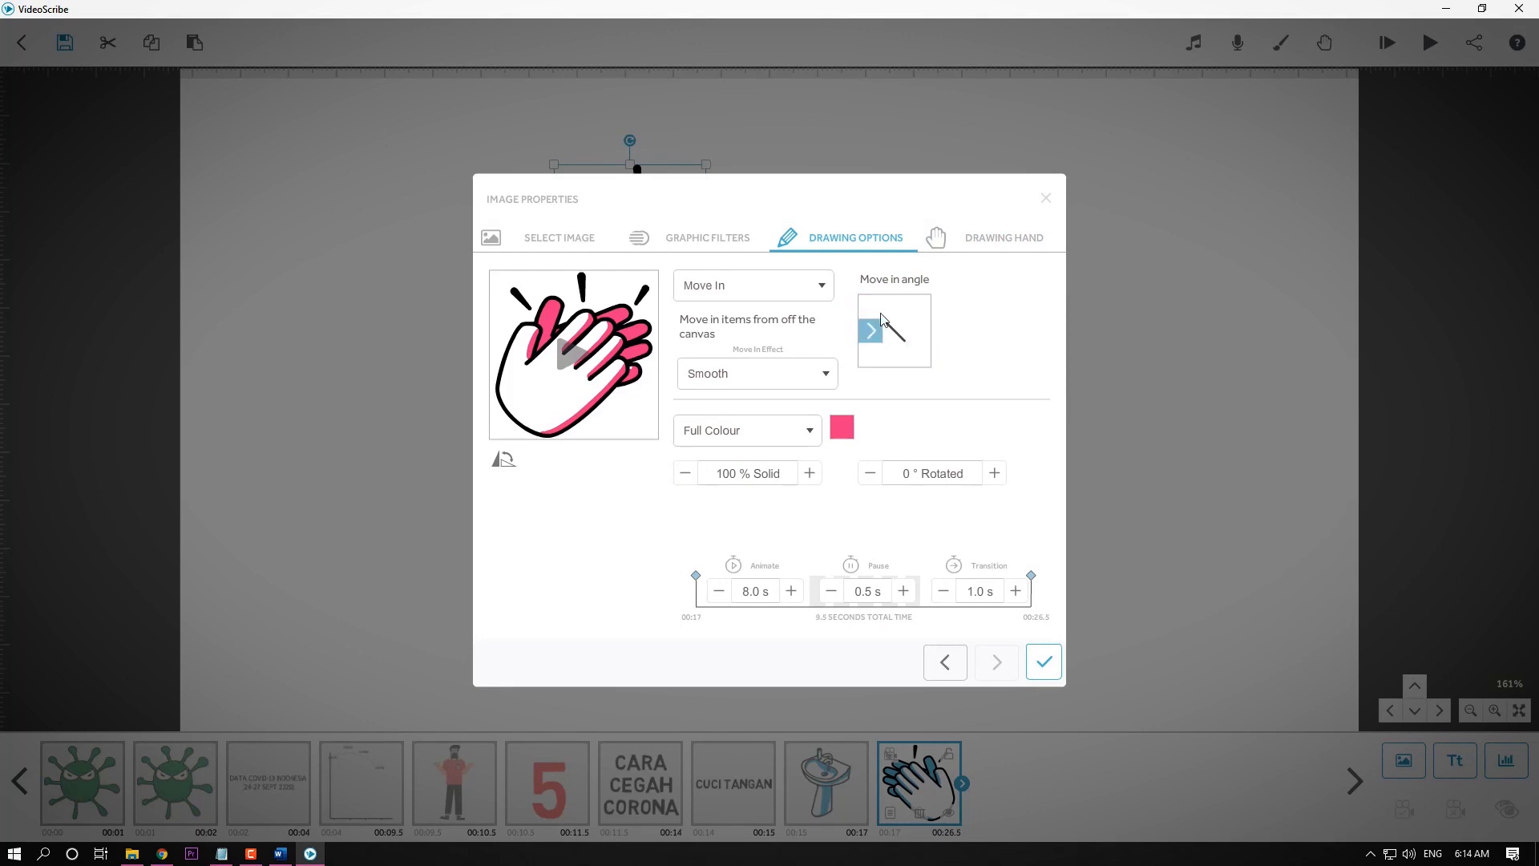
left_click(571, 353)
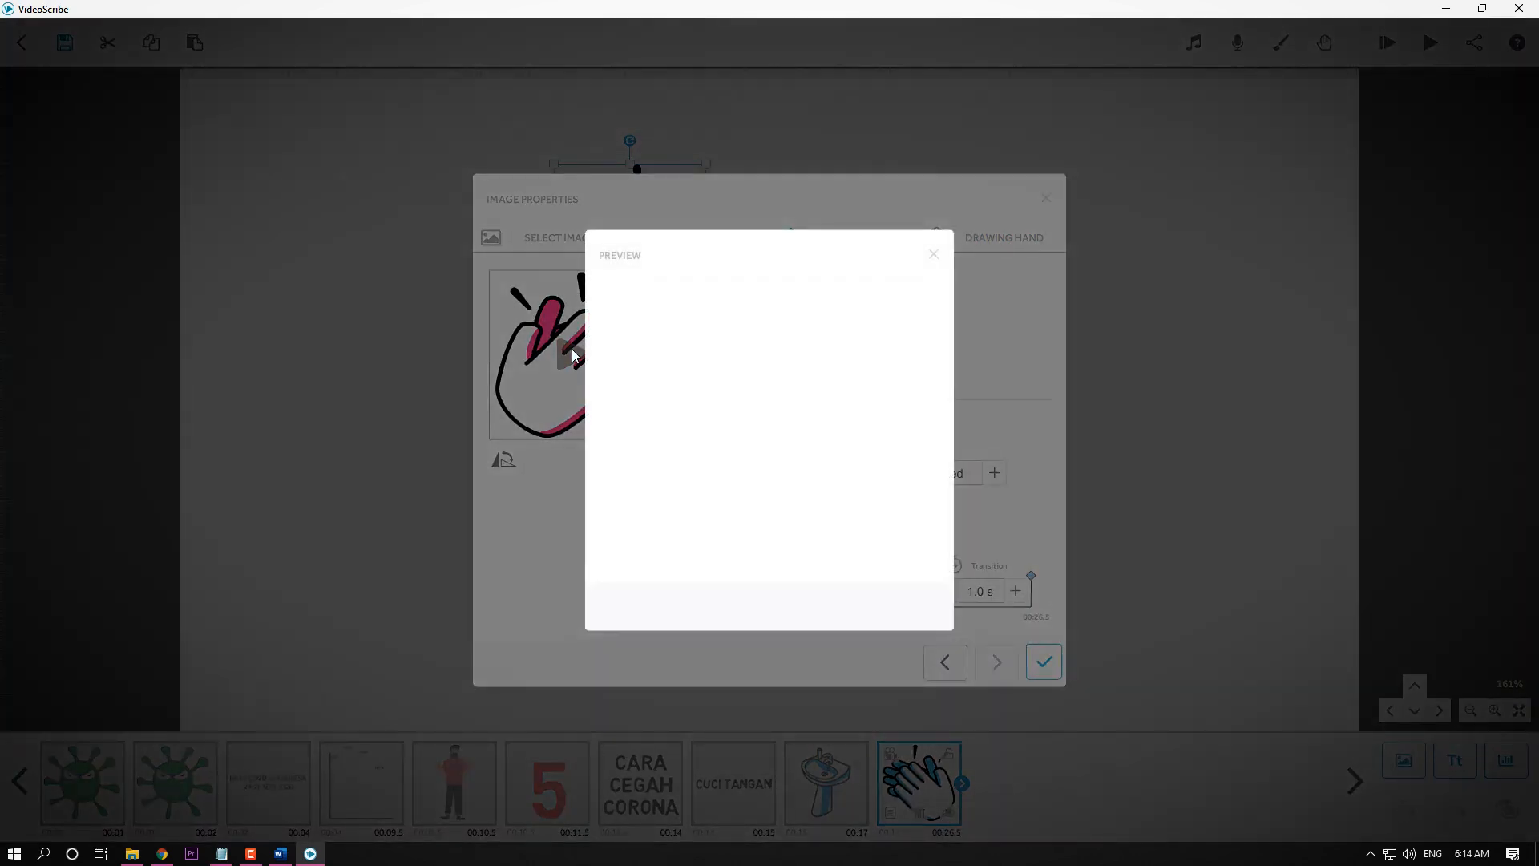
left_click(935, 255)
Choose No Hand as the drawing hand for the clapping hands image.
left_click(977, 250)
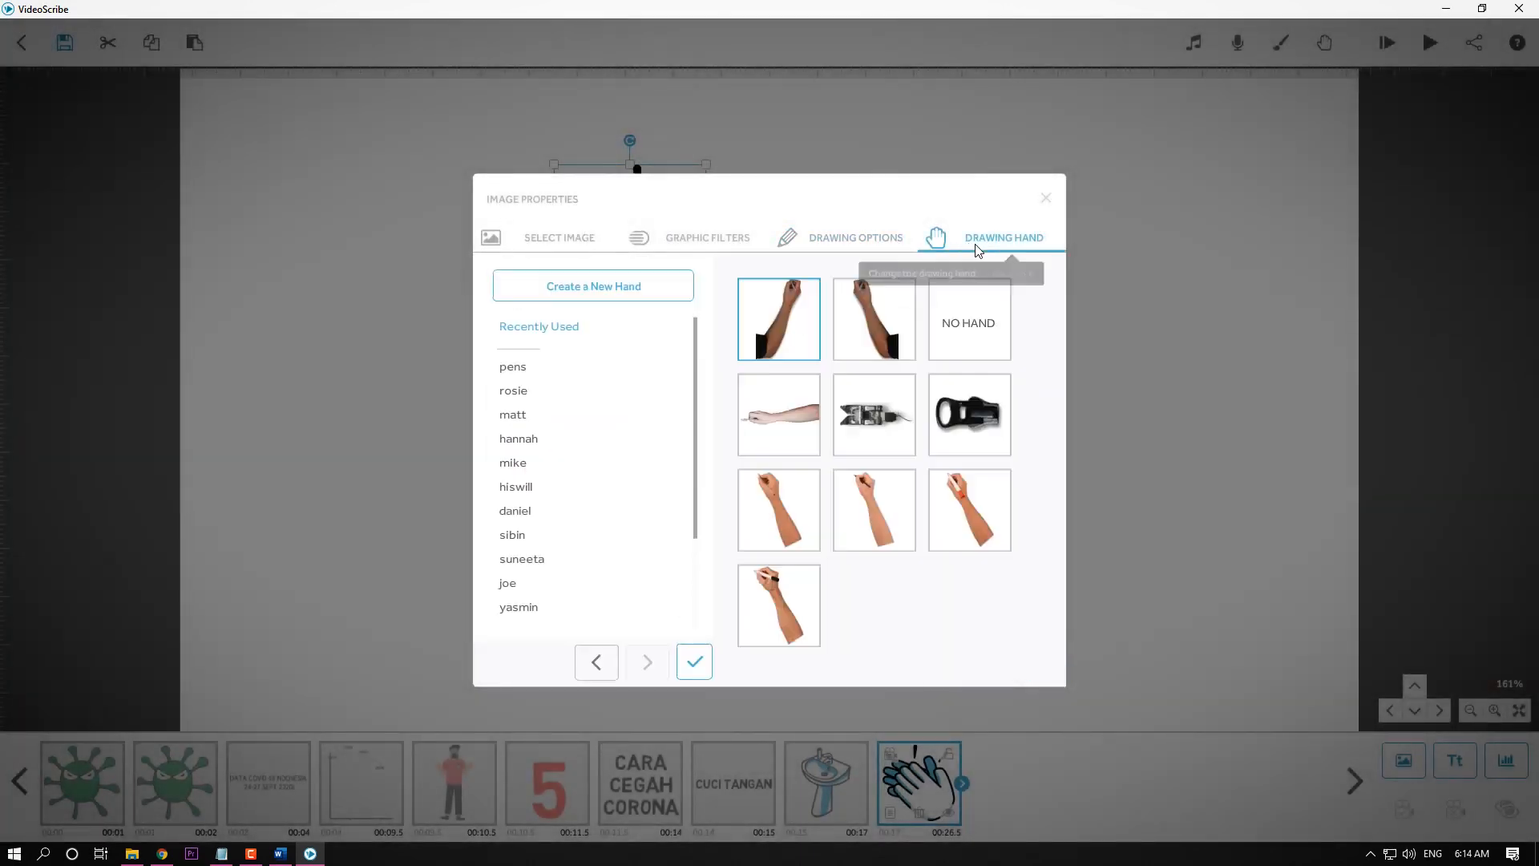
left_click(989, 336)
left_click(1005, 601)
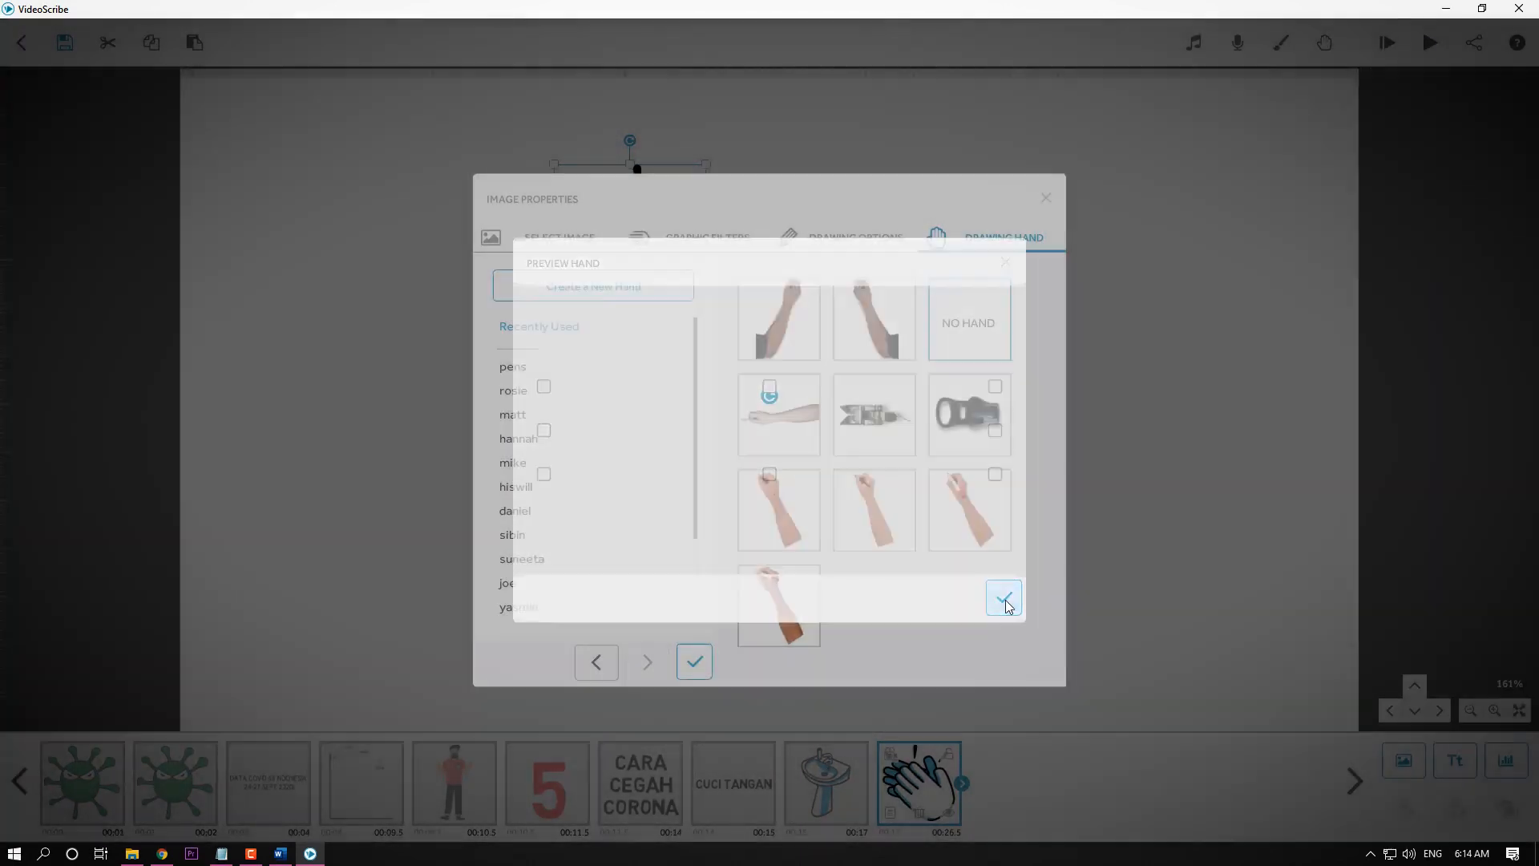
Set the hands' animate time to 2 s and pause time to 2 s, and apply the image properties.
left_click(858, 248)
left_click(763, 591)
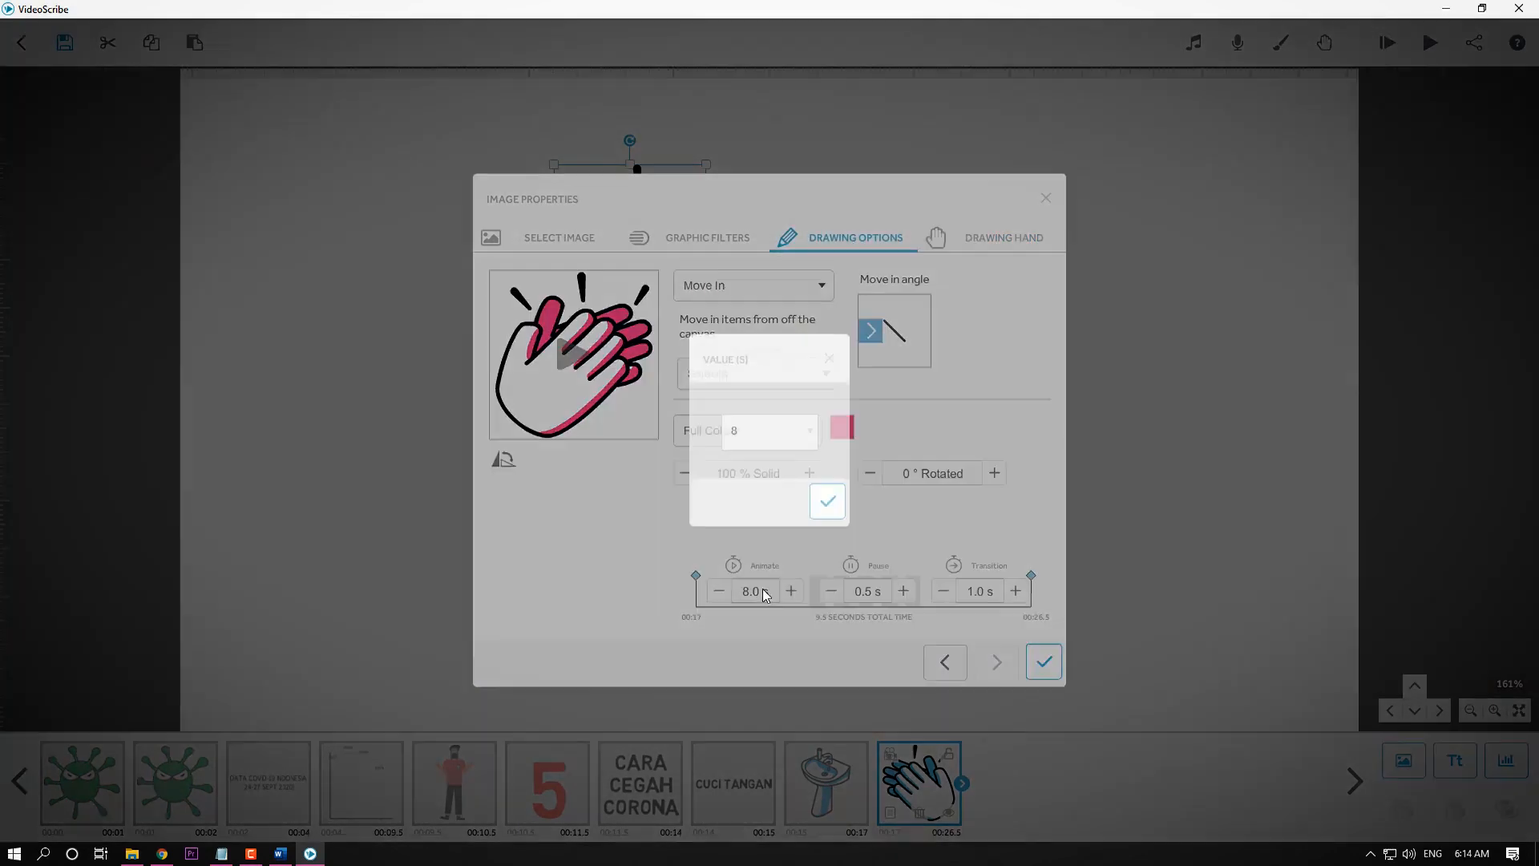
type("2")
left_click(826, 500)
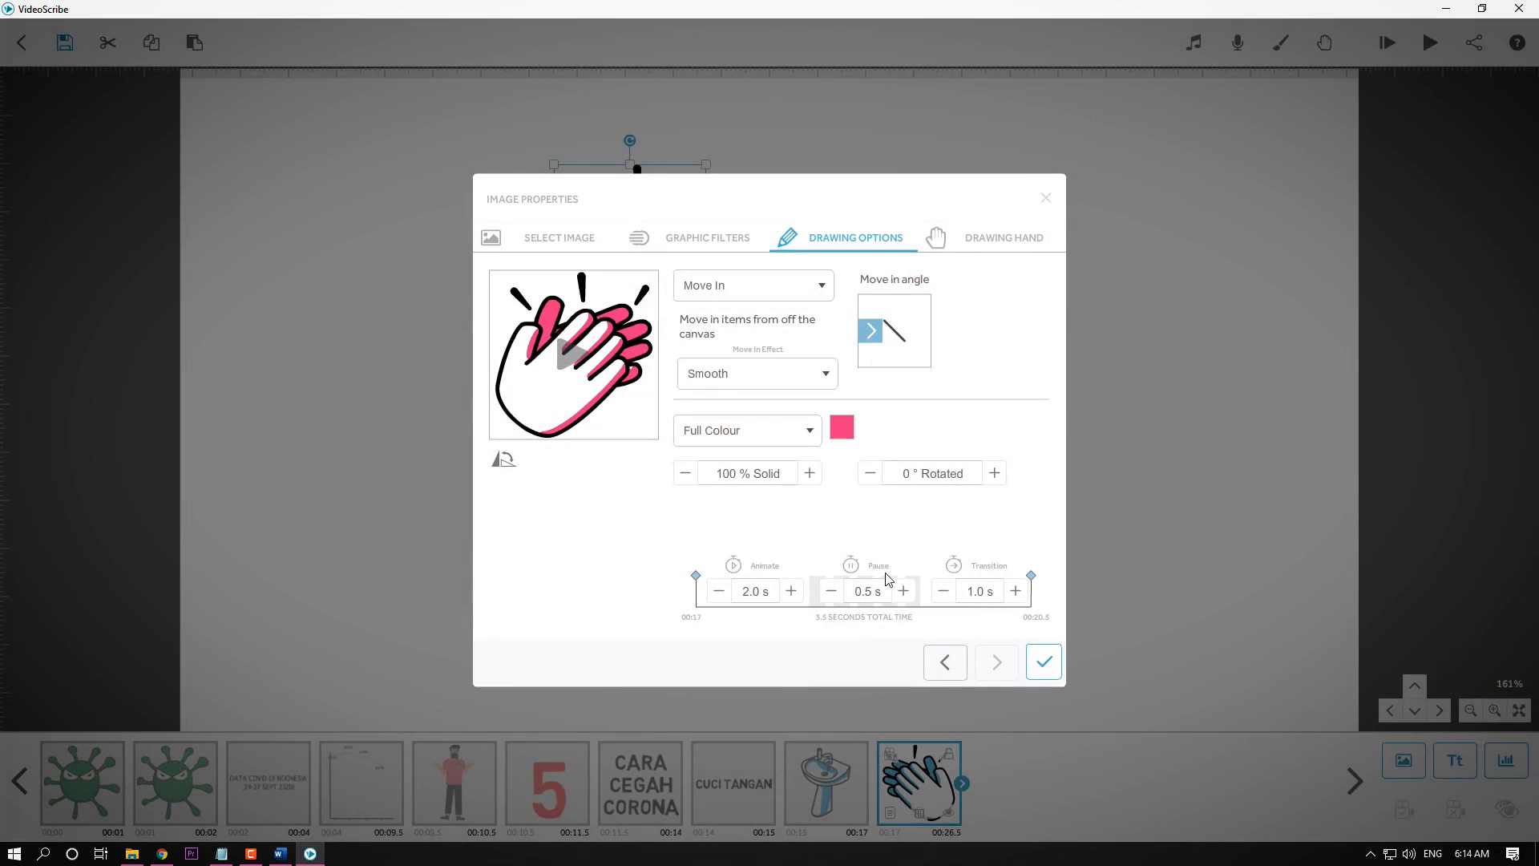
left_click(904, 591)
left_click(903, 591)
left_click(903, 591)
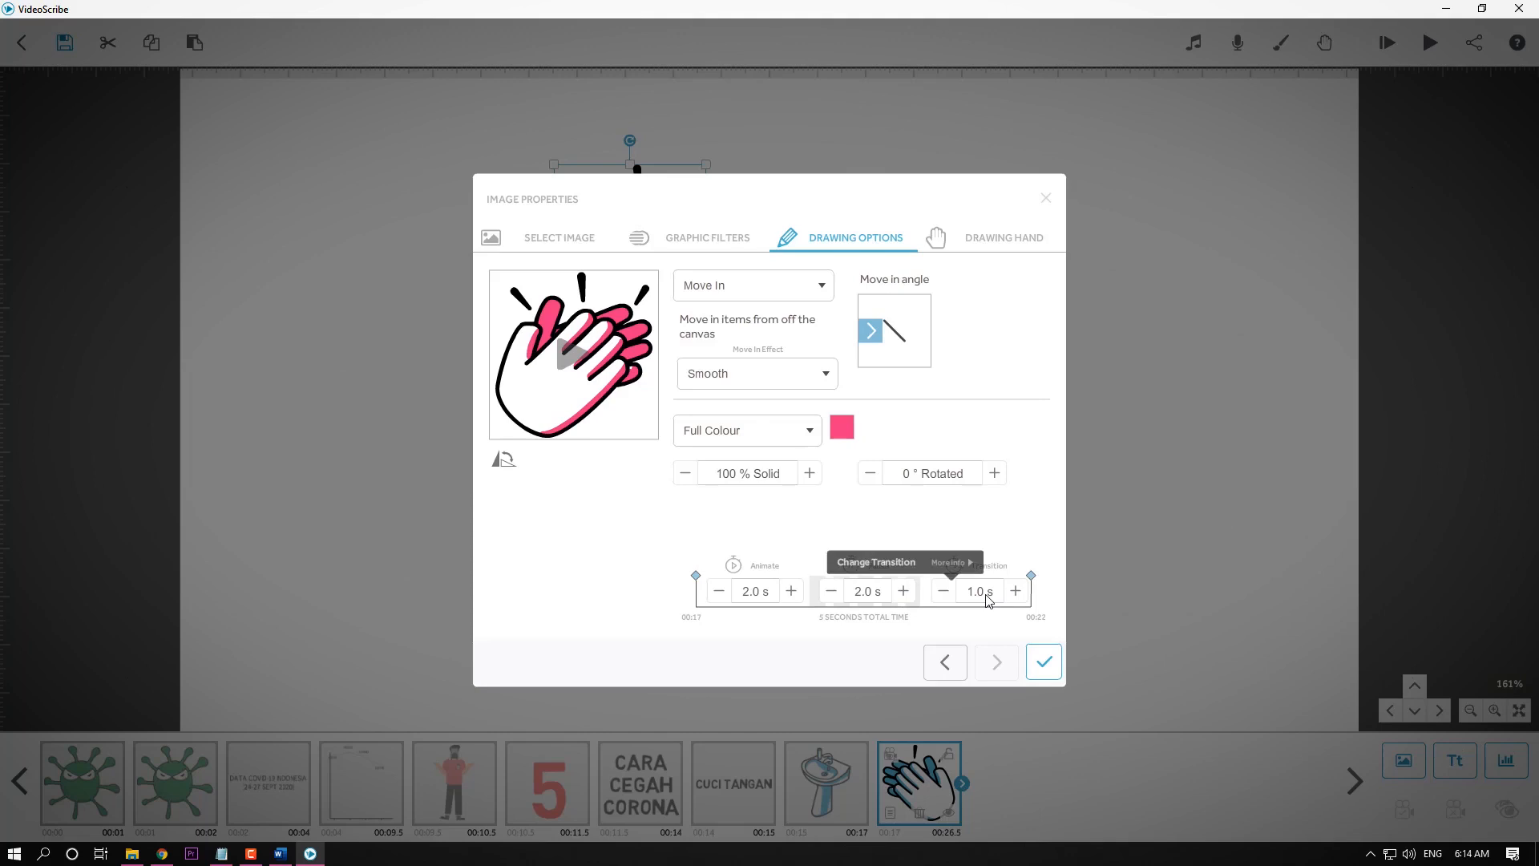
left_click(1039, 664)
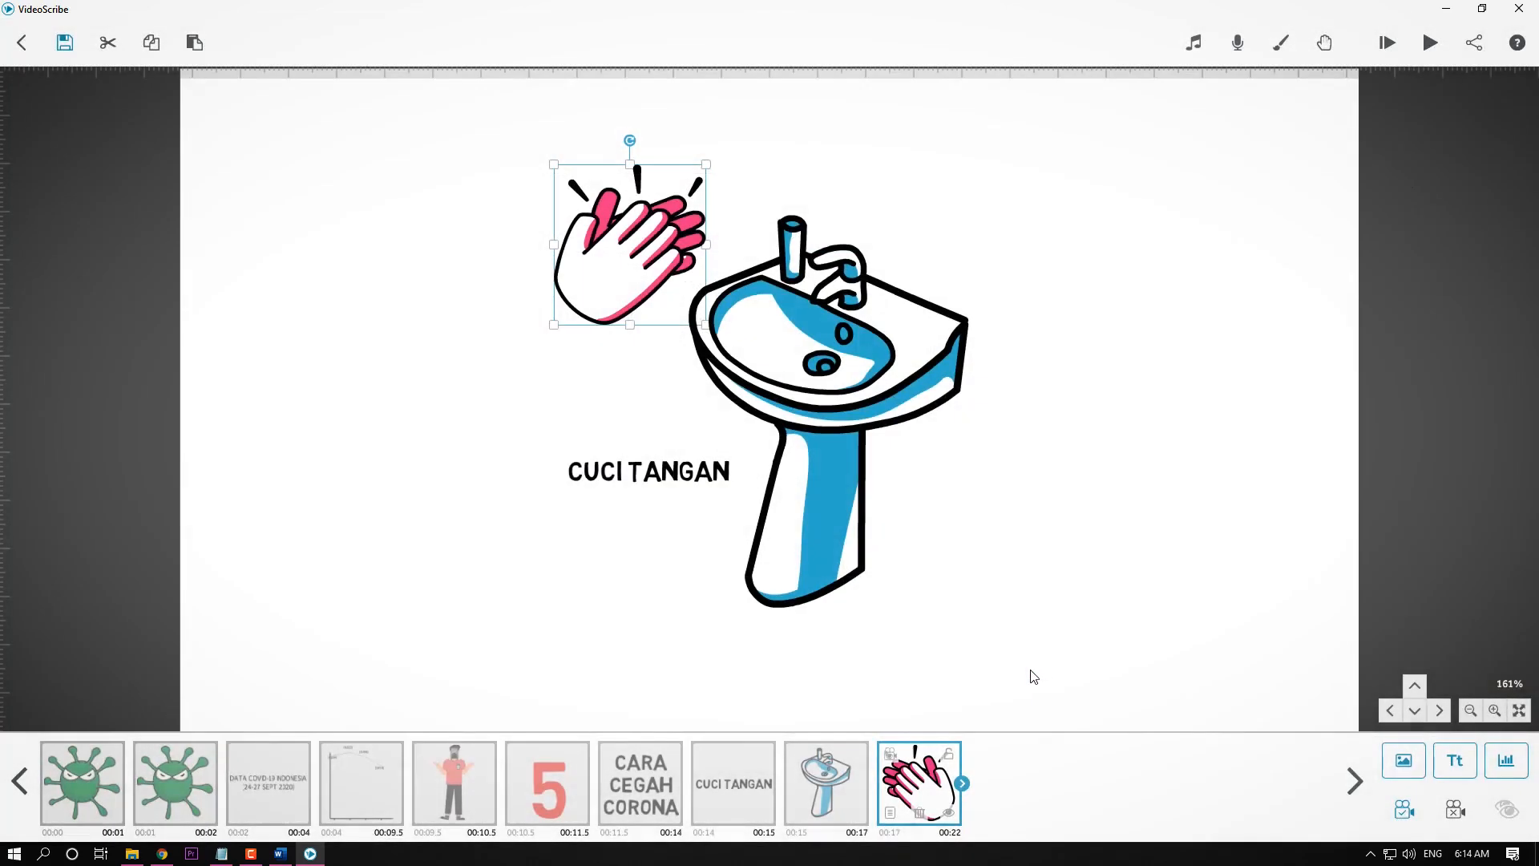
Set the current view as the camera position for the CUCI TANGAN text and the sink, and preview the scene from the text.
left_click(745, 776)
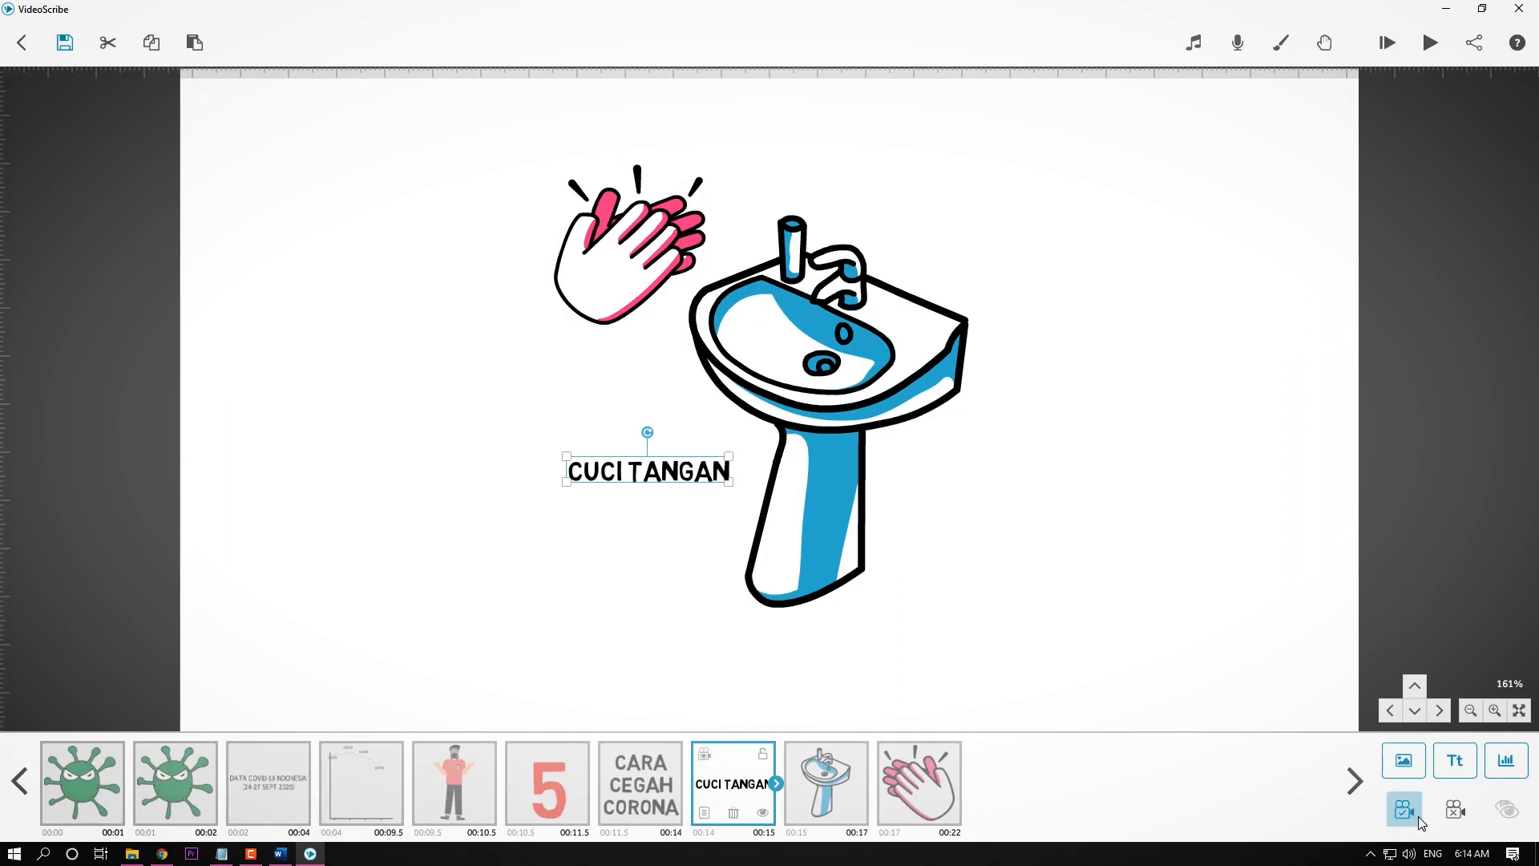
left_click(897, 411)
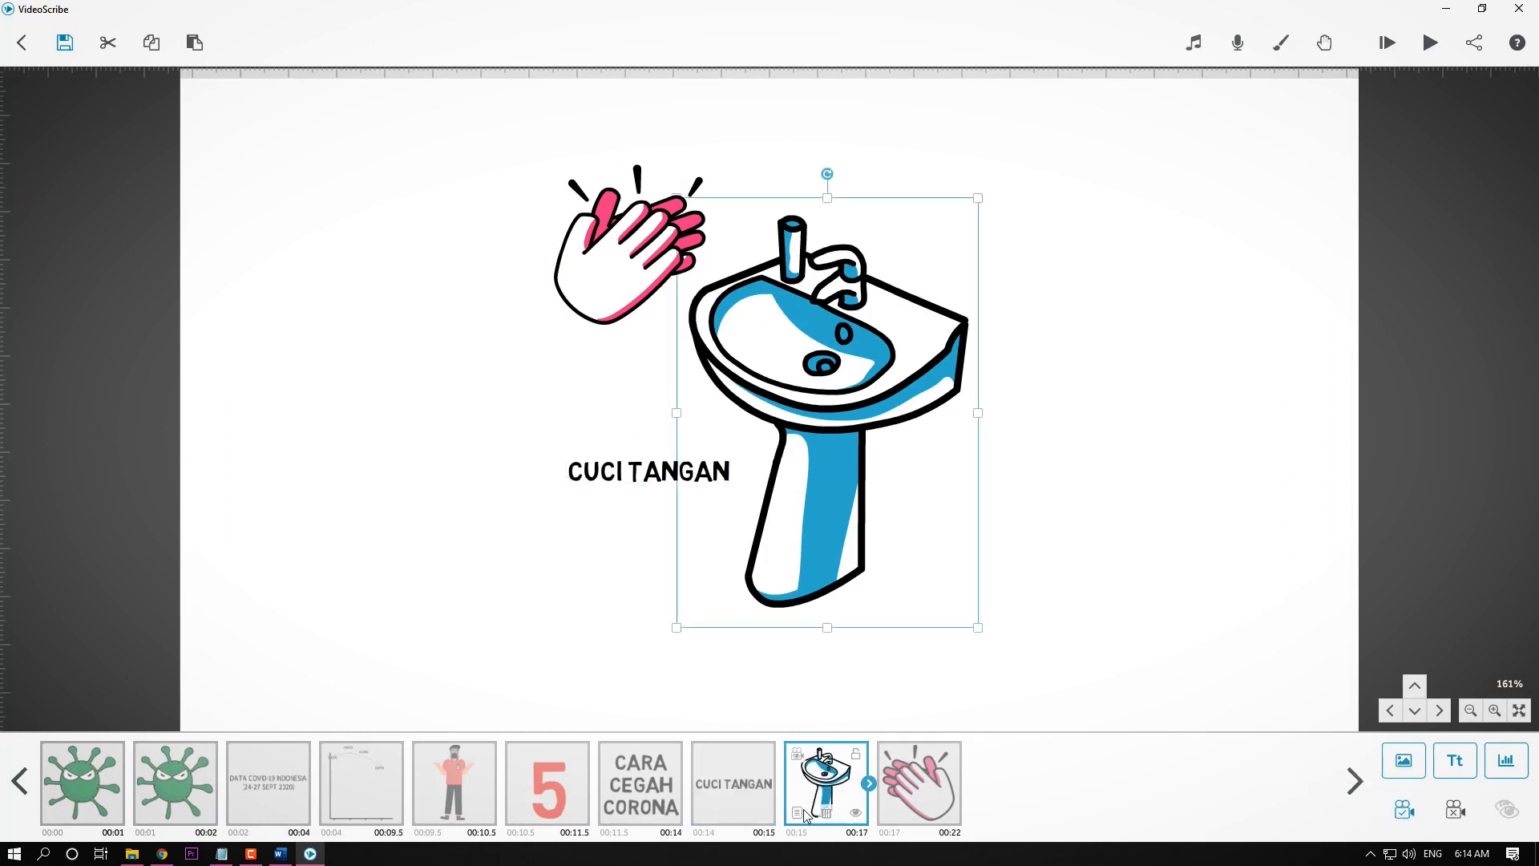
left_click(751, 776)
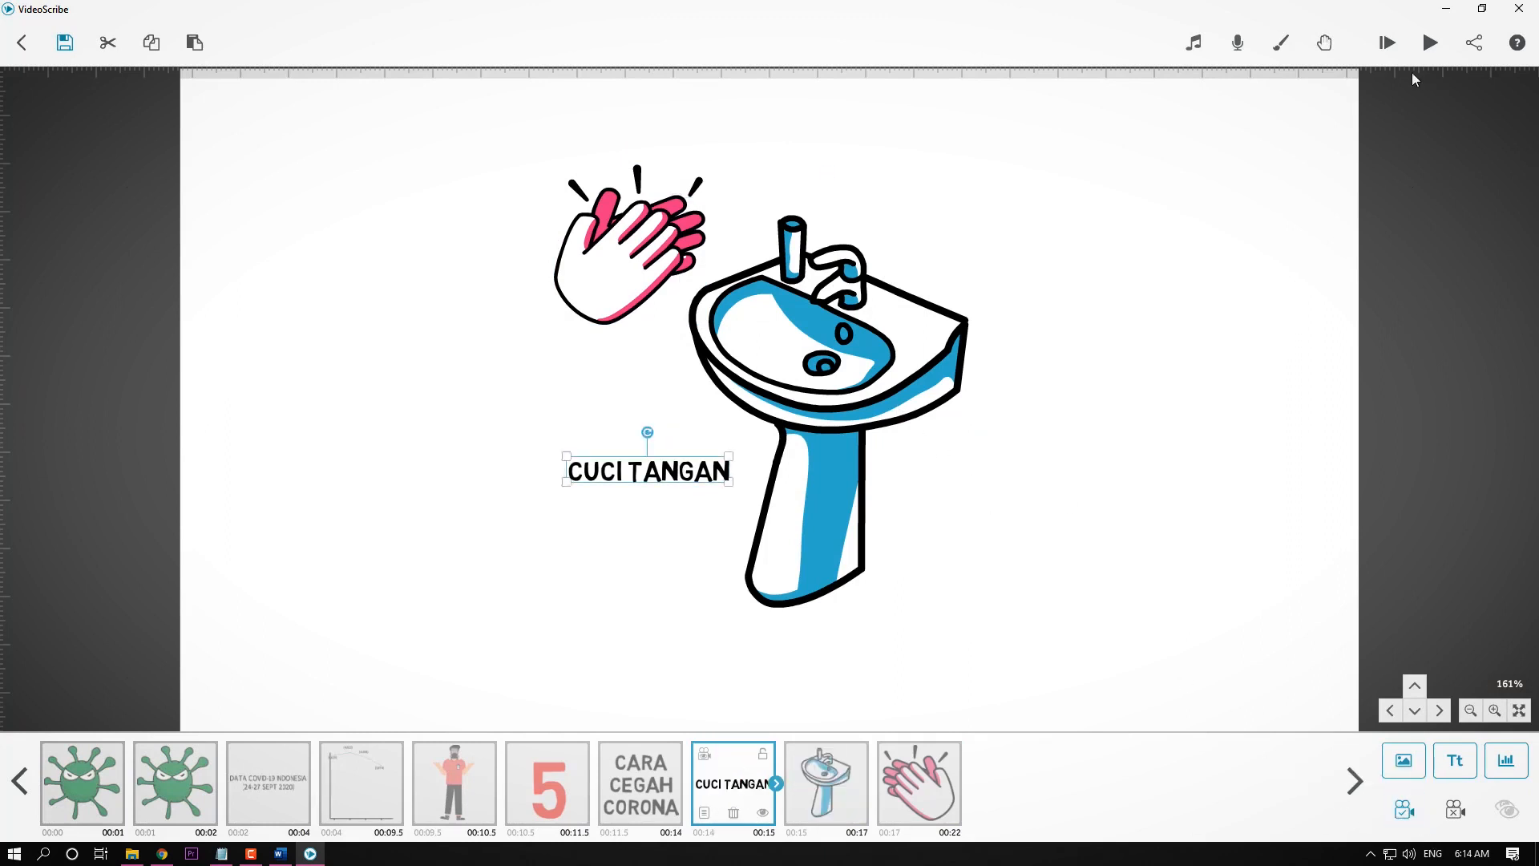
left_click(1387, 42)
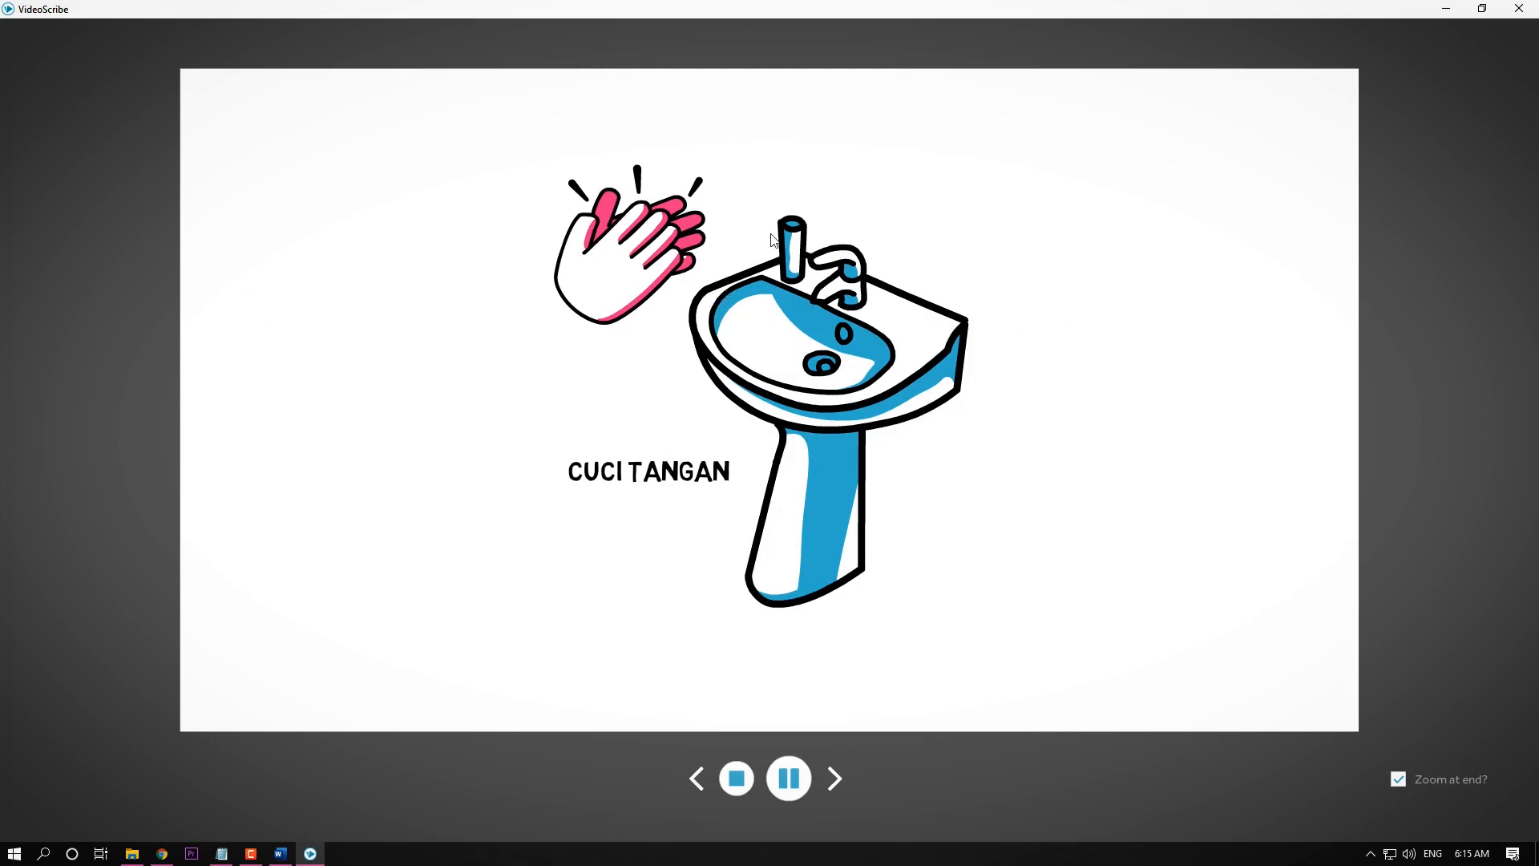
left_click(731, 778)
left_click(1217, 562)
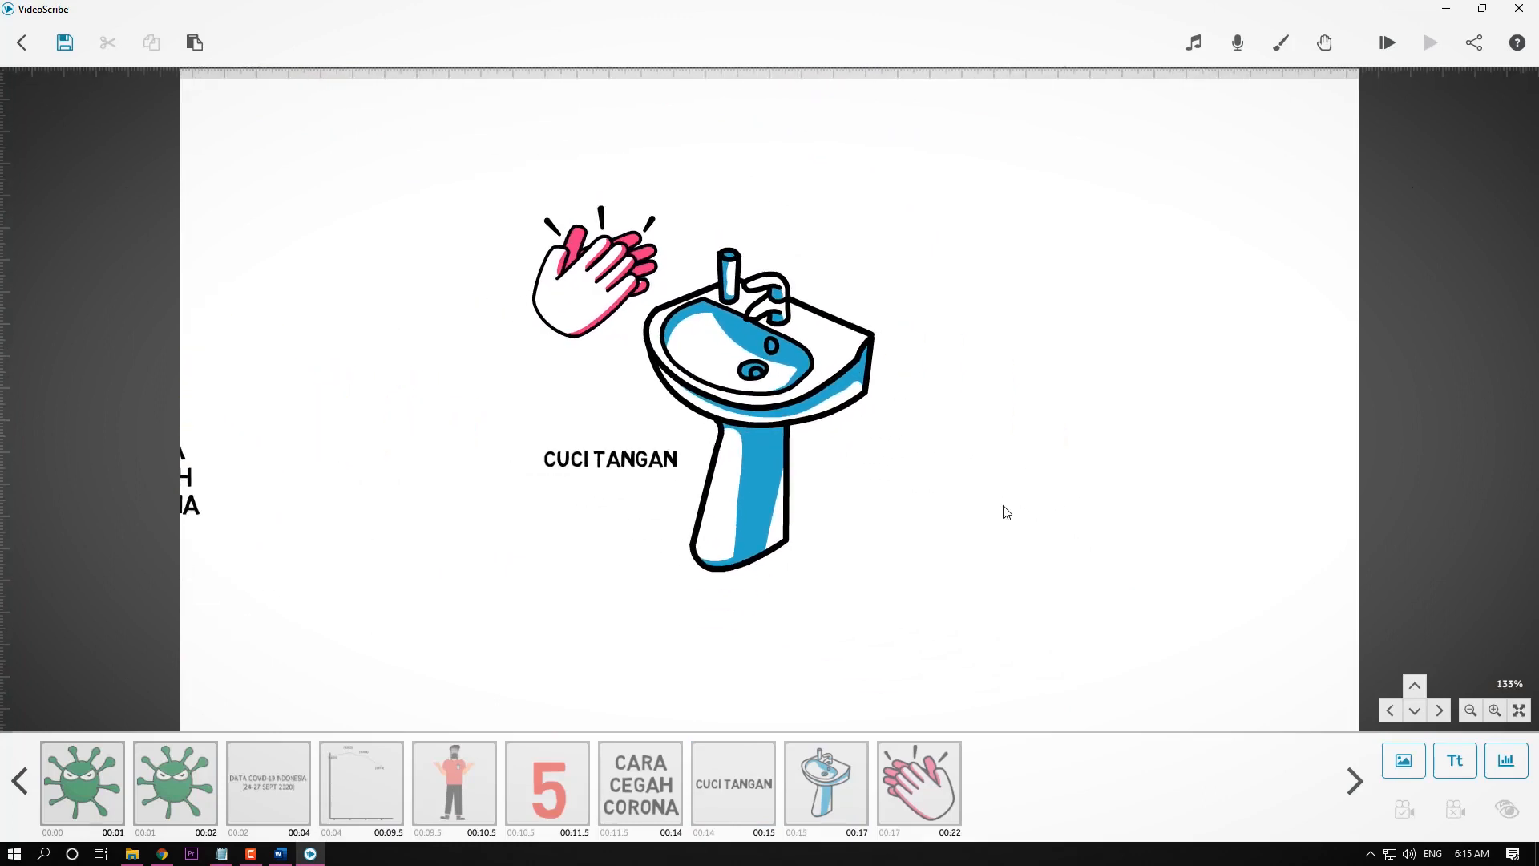
Check the storyboard in Word for the next scene's narration and picture, and return to VideoScribe.
left_click(289, 860)
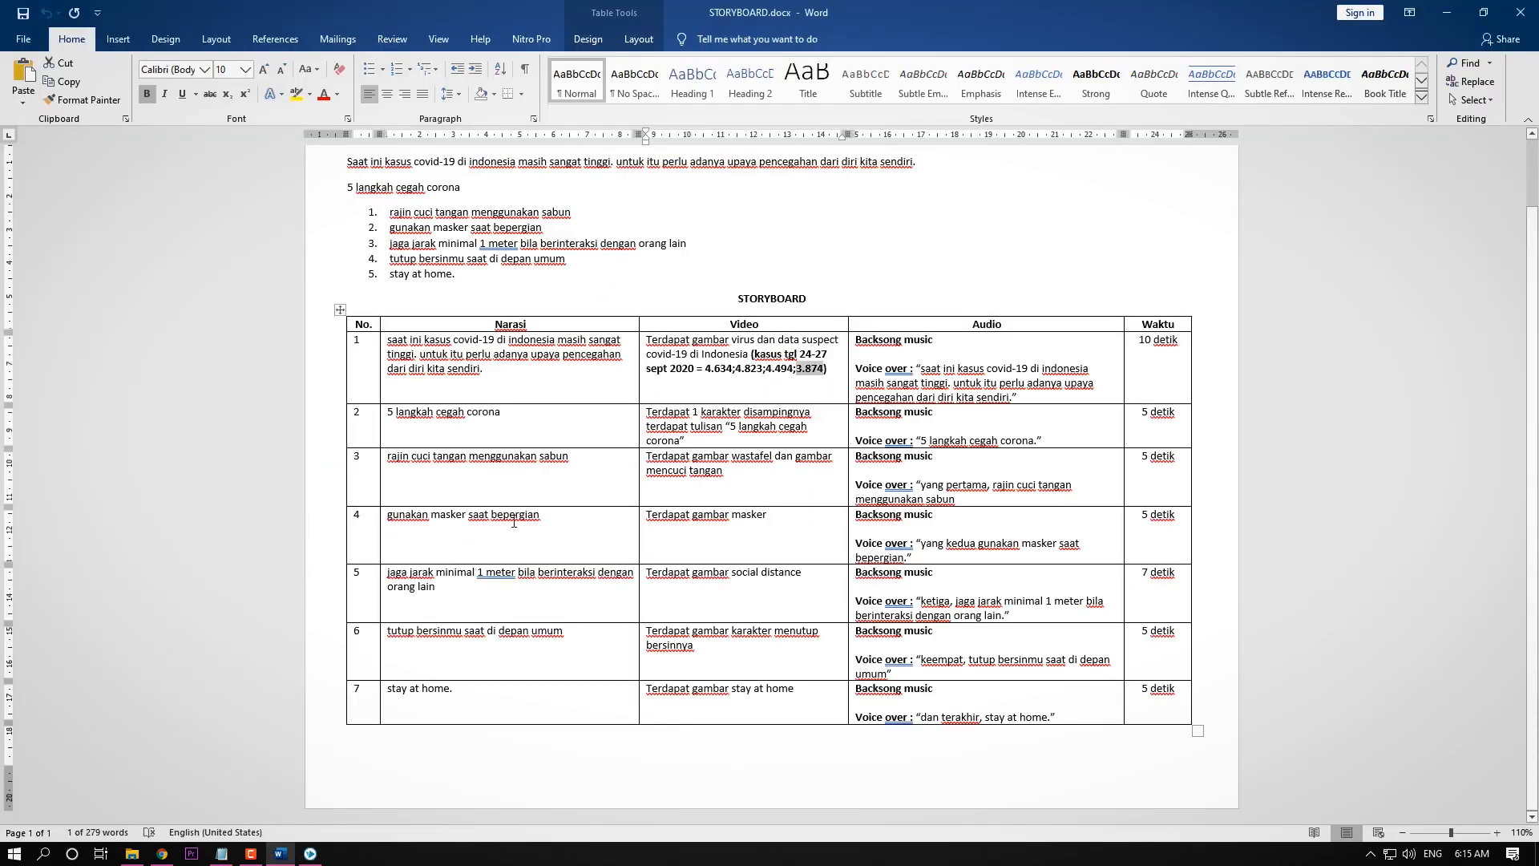
left_click(1446, 12)
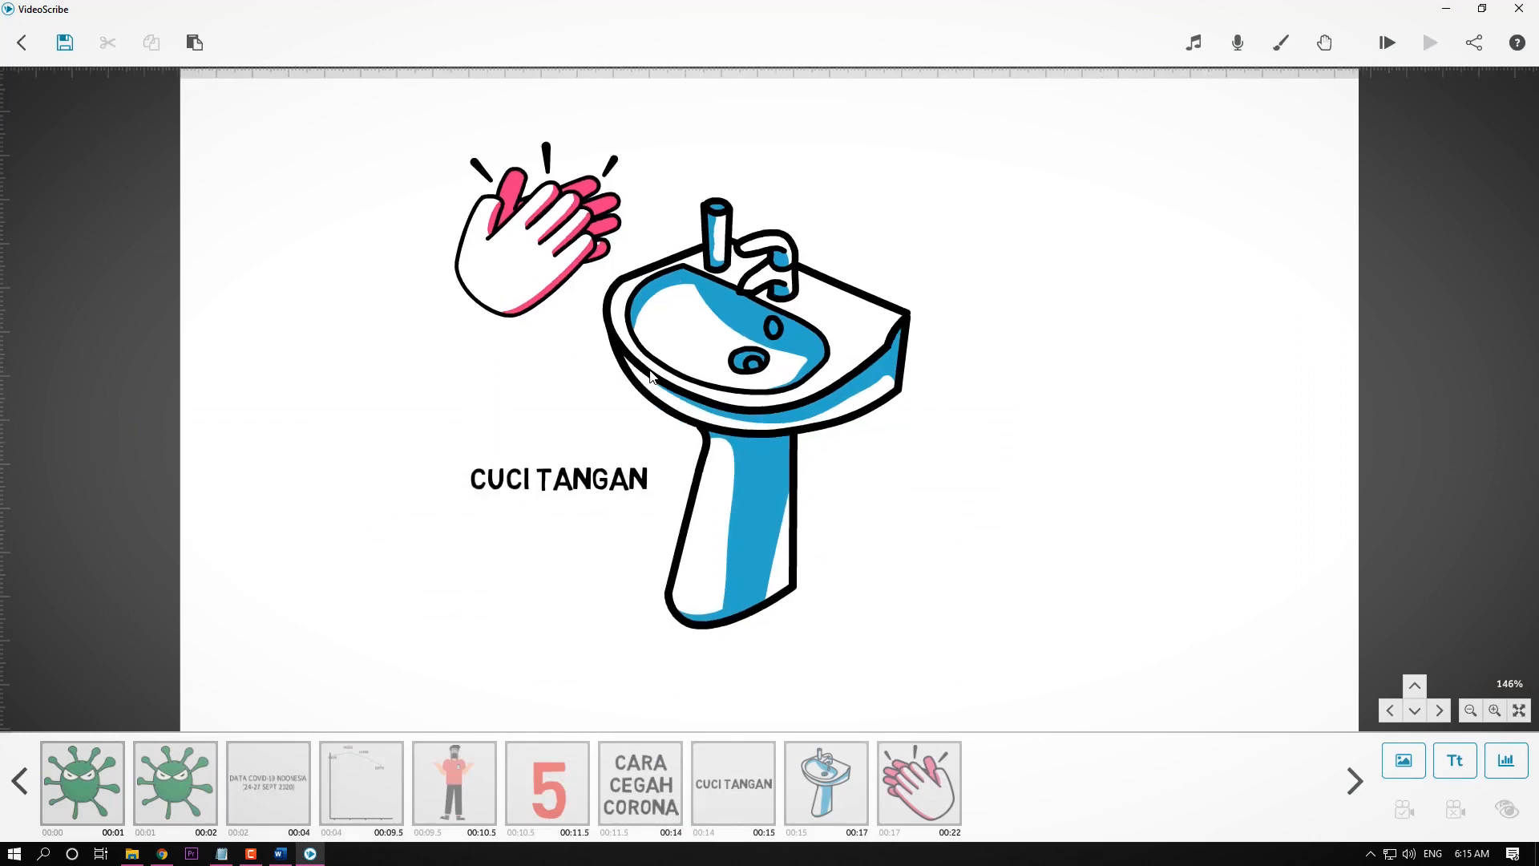
Add the green face mask image from a library search for MASK on empty canvas beyond the sink, and enlarge it slightly.
scroll(650, 376, "down", 3)
scroll(723, 373, "up", 3)
scroll(724, 374, "down", 5)
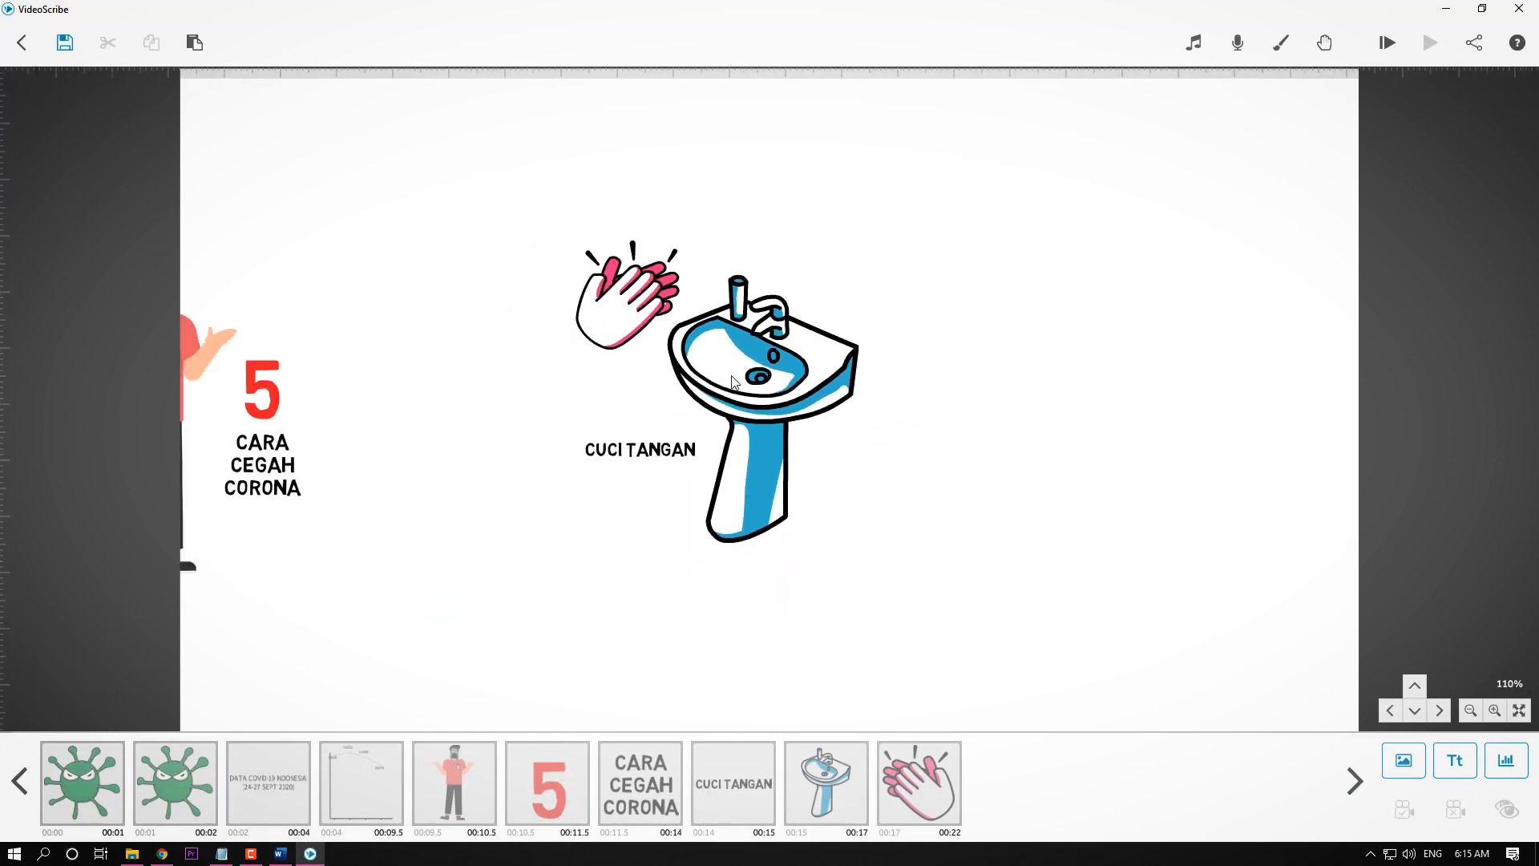
left_click_drag(1059, 408, 870, 395)
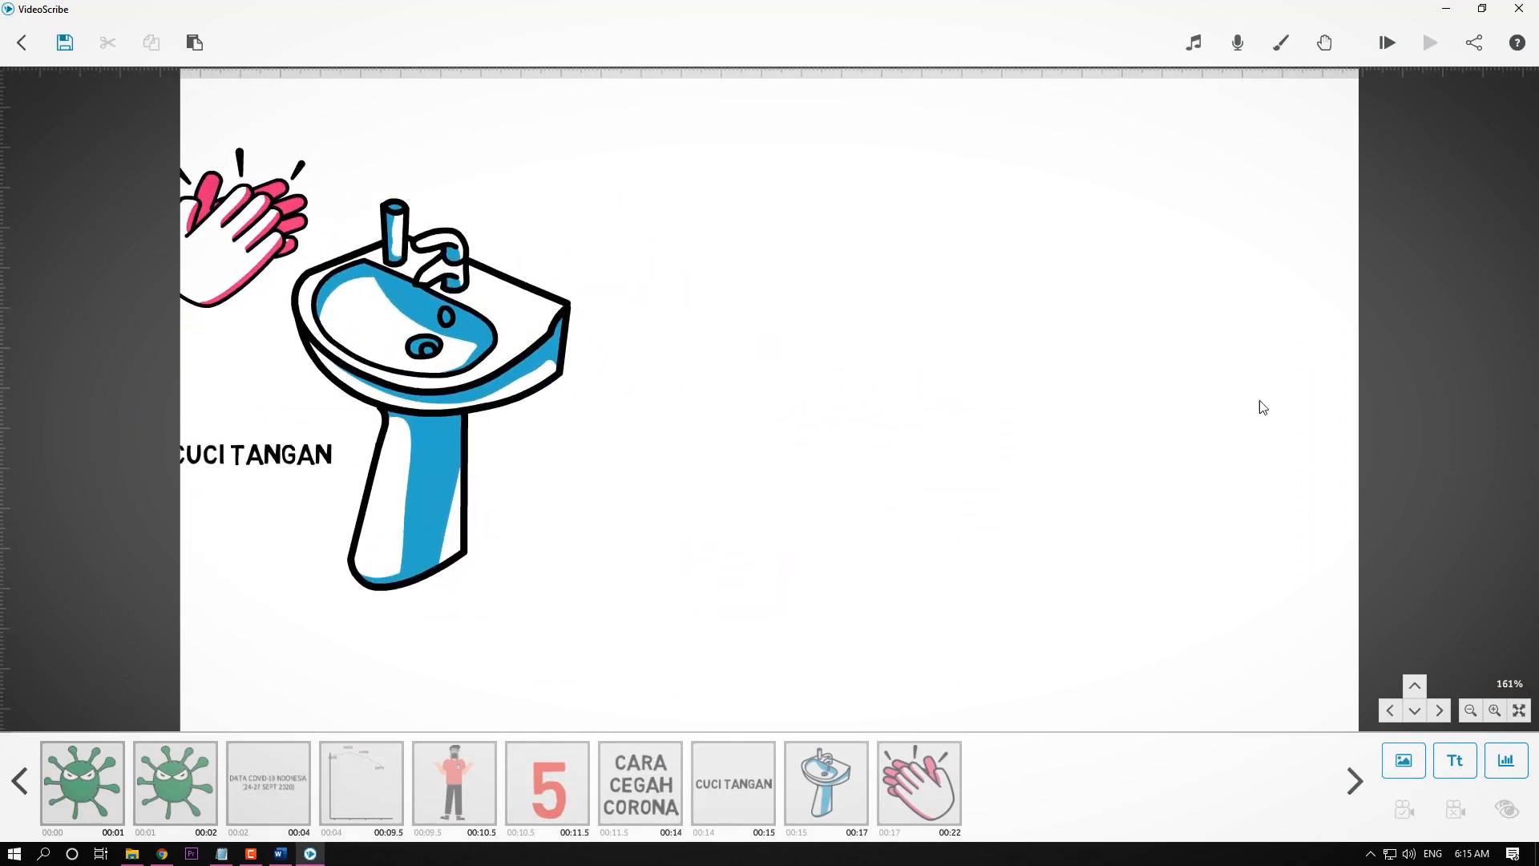
scroll(995, 437, "up", 4)
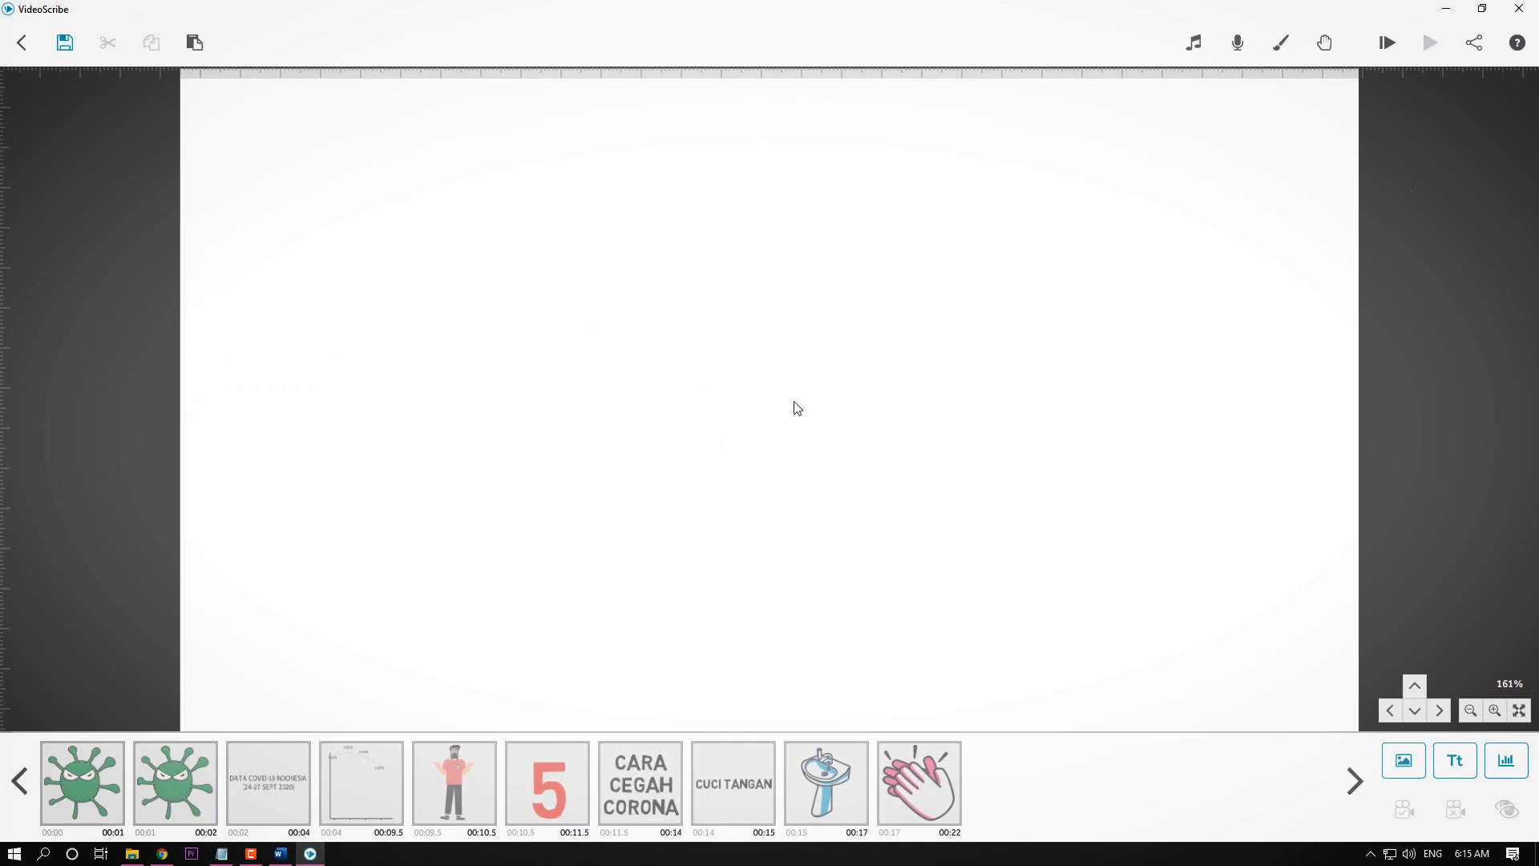
left_click(1403, 760)
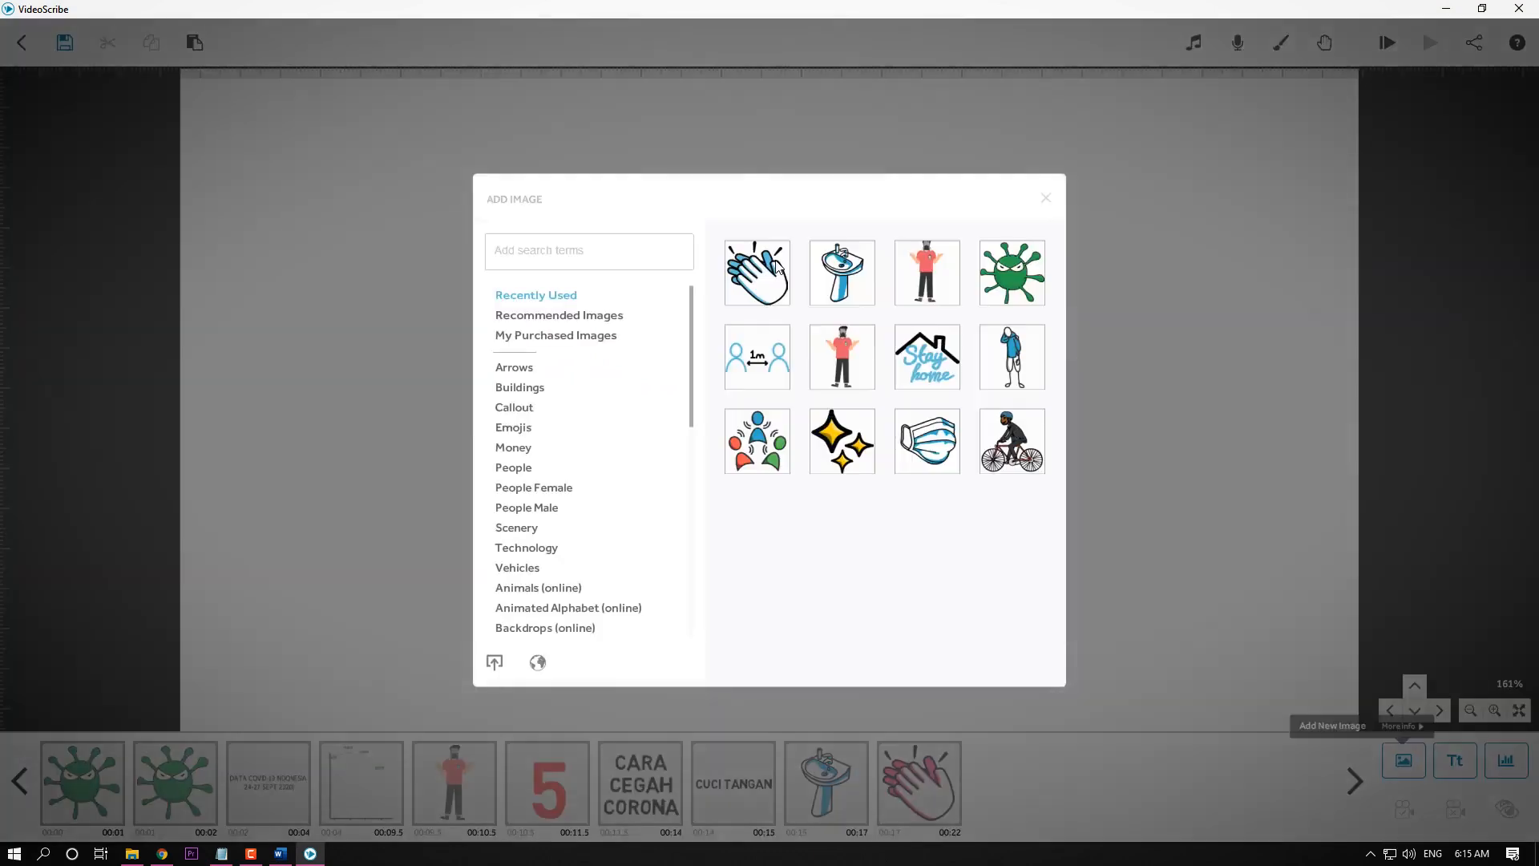
left_click(561, 266)
type("MASK")
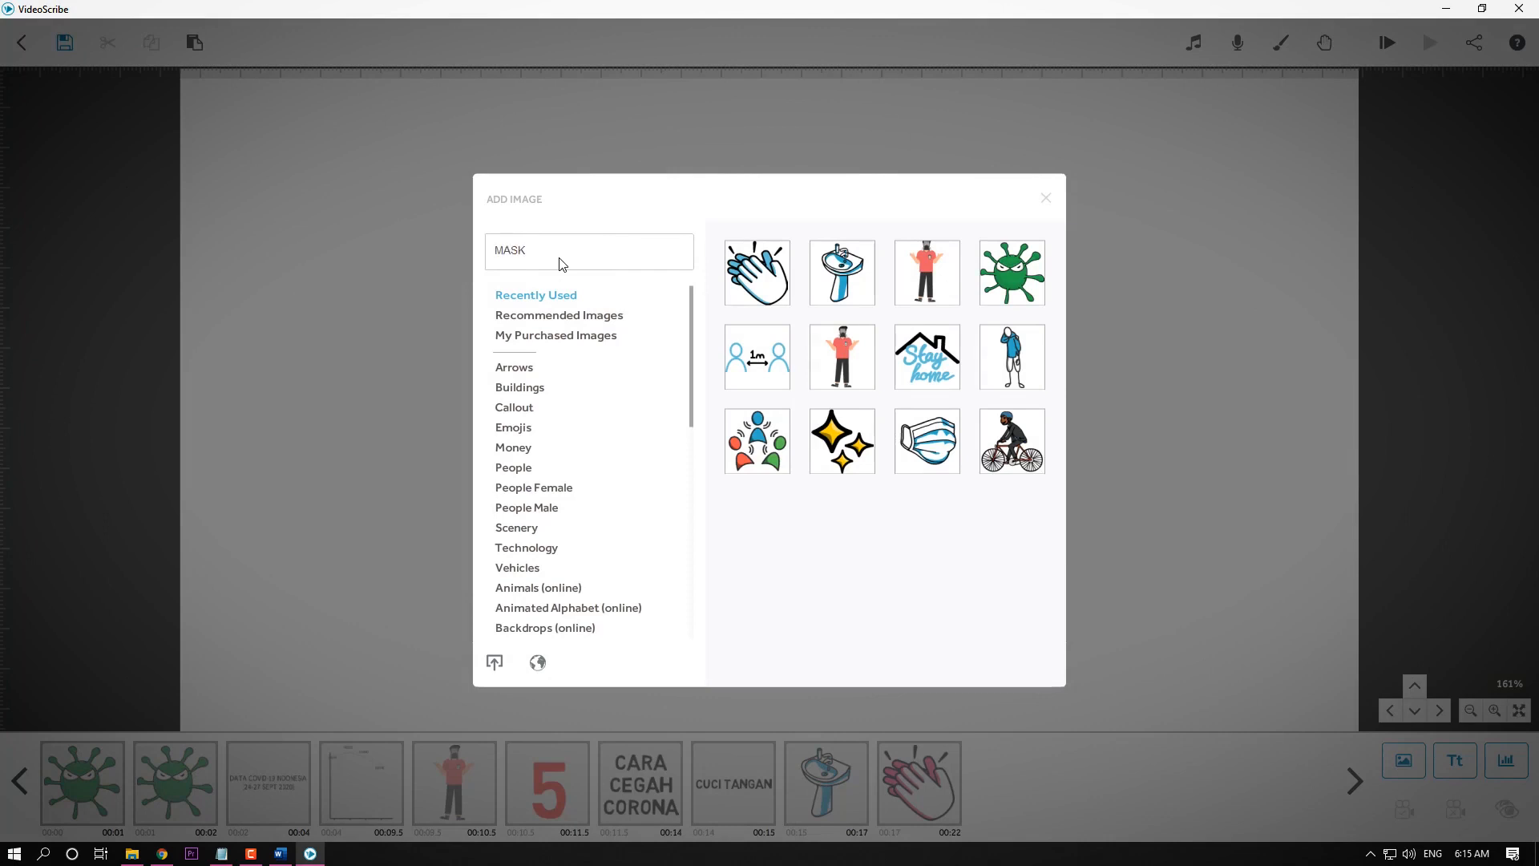
key("Return")
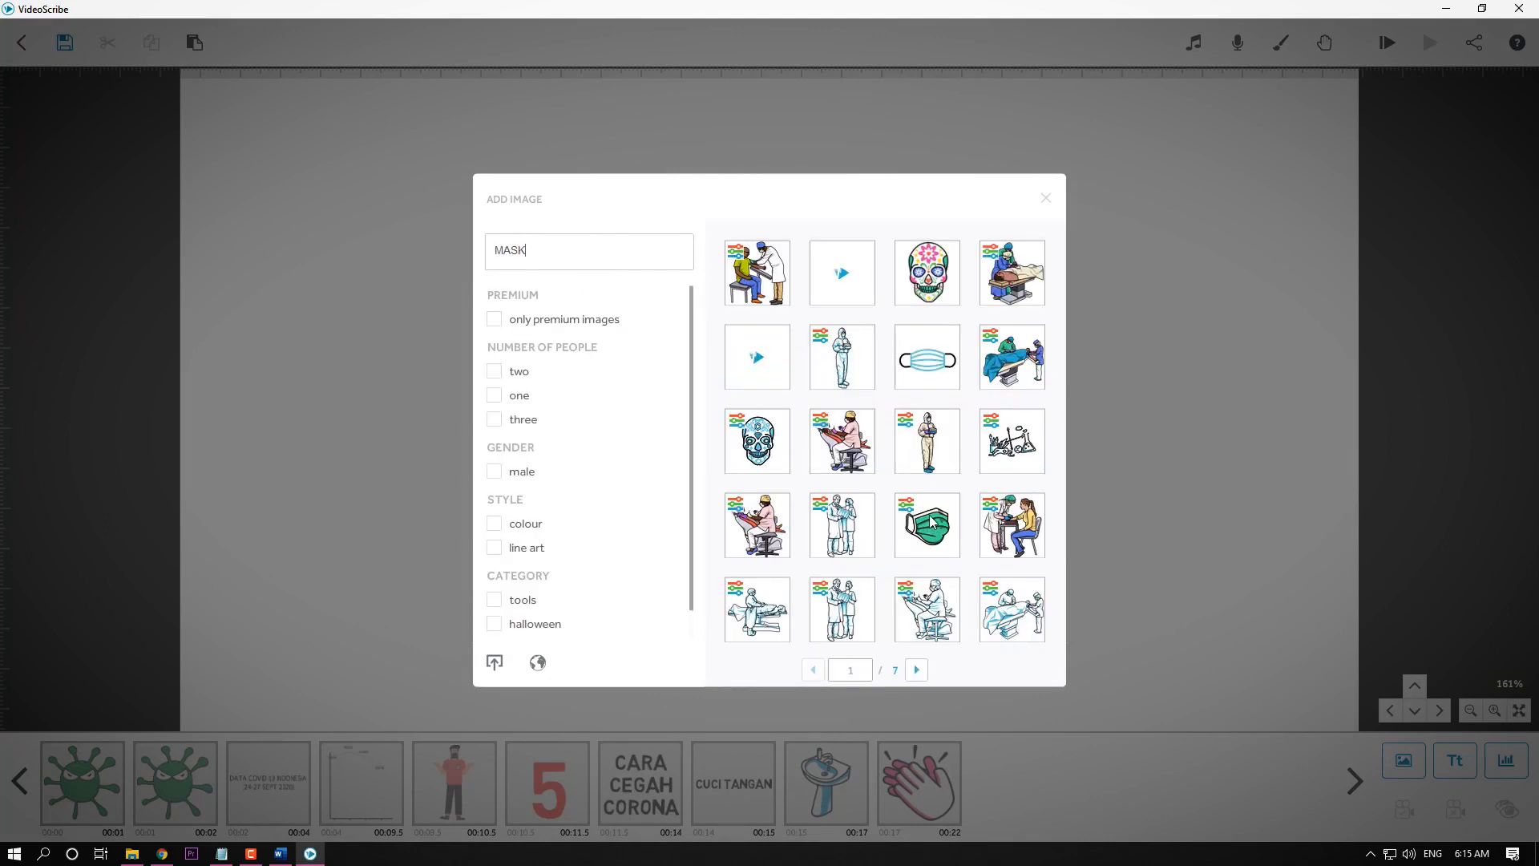
left_click(929, 534)
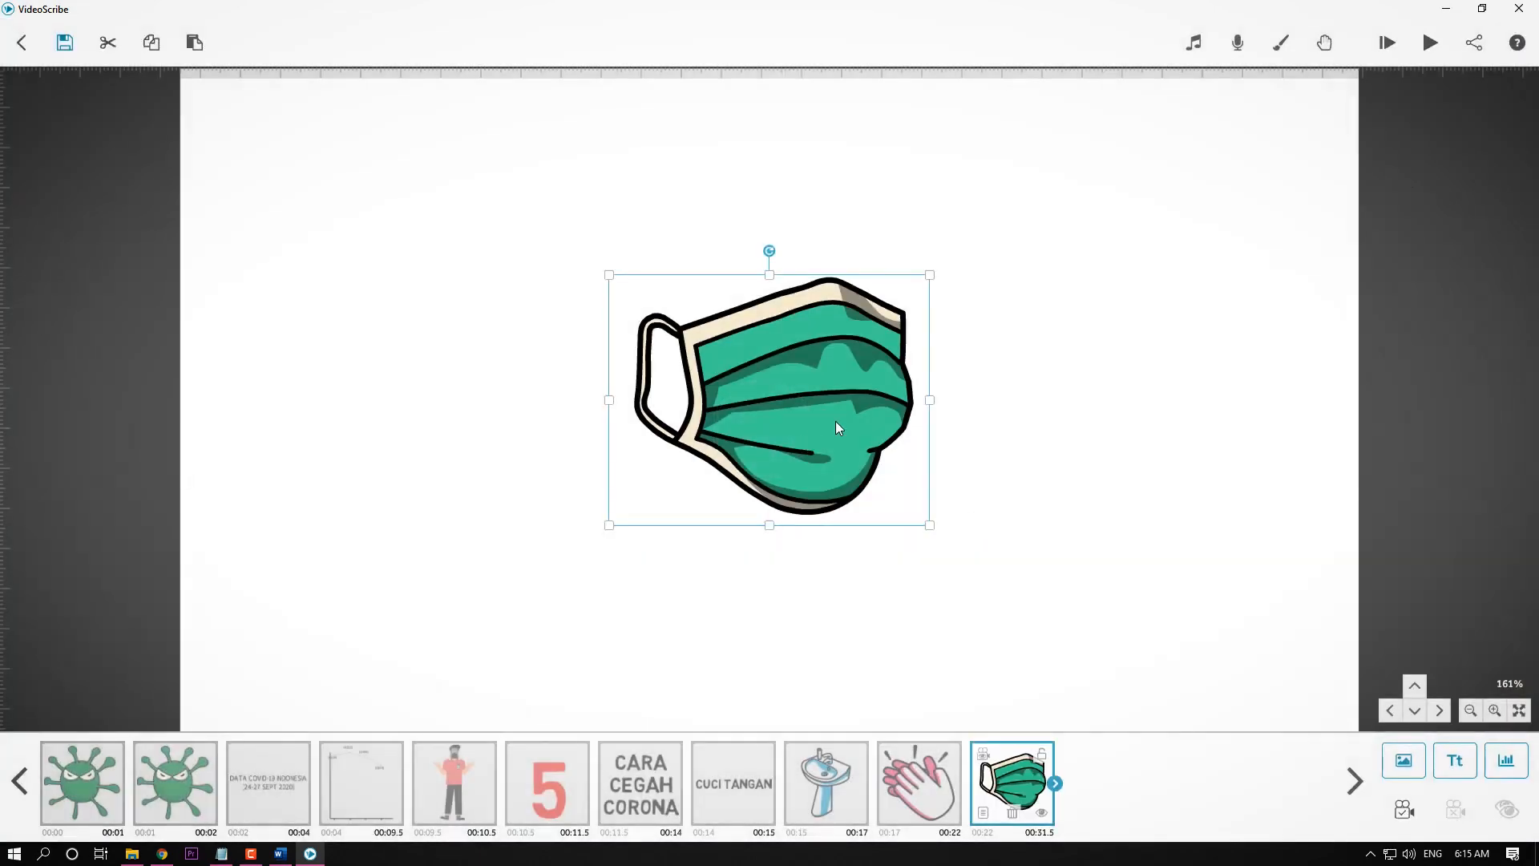
left_click_drag(921, 531, 958, 558)
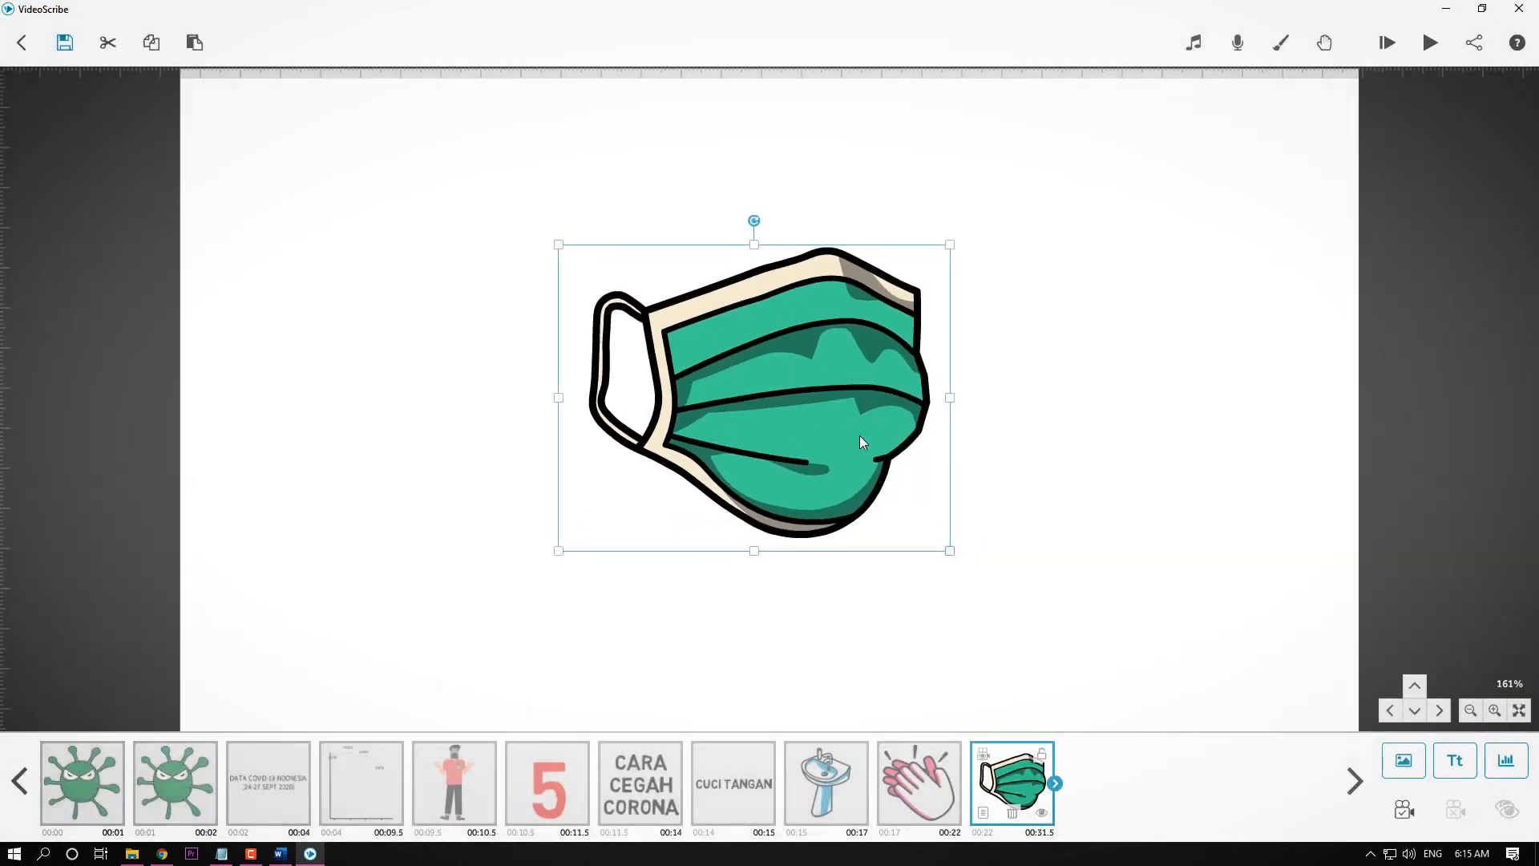
left_click(1051, 415)
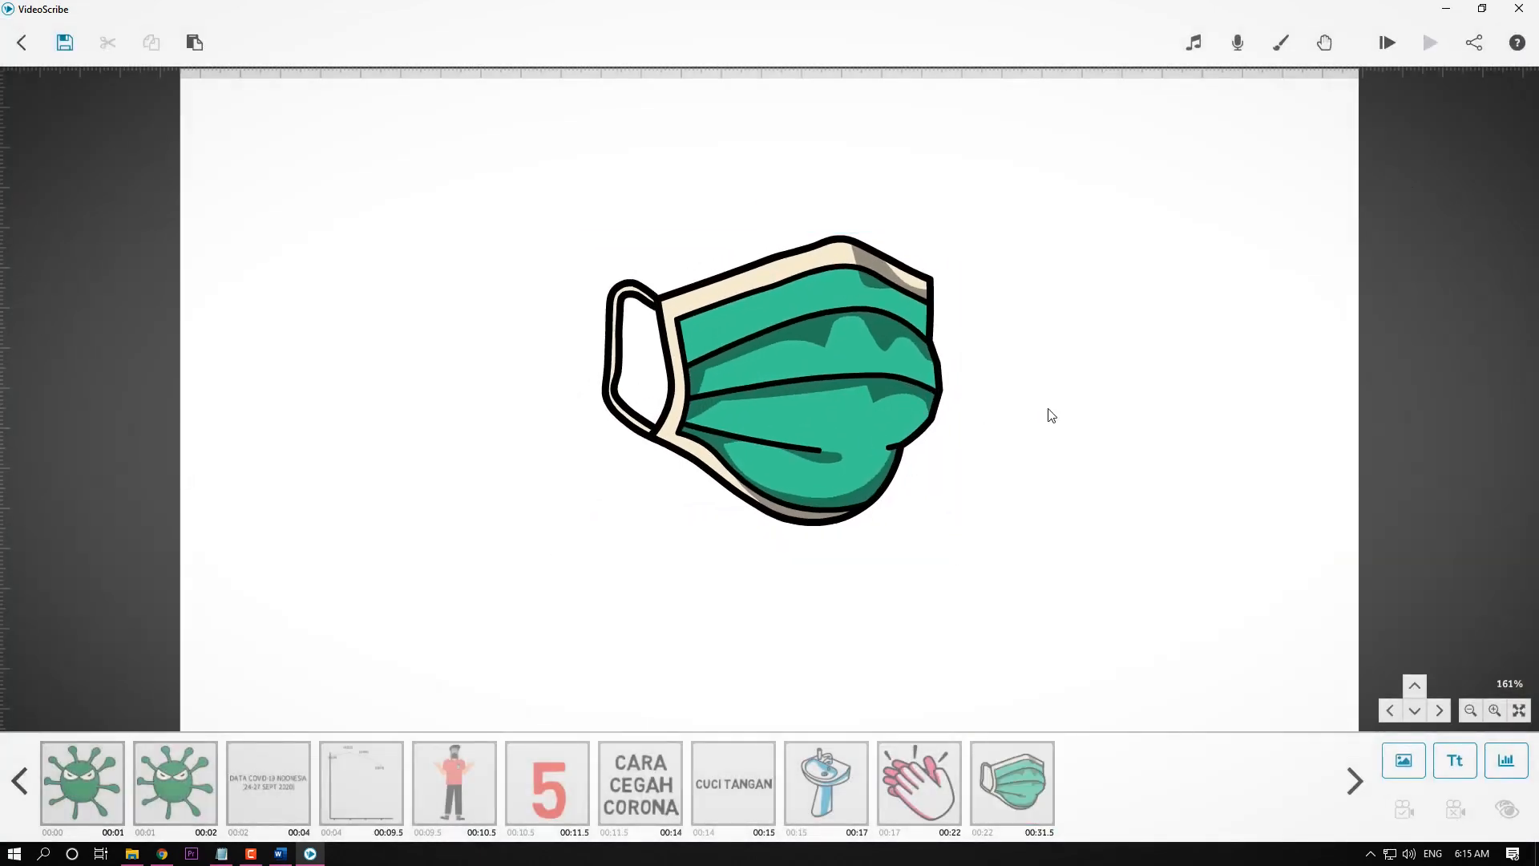
Add the text GUNAKAN MASKER in the Basic font with centre alignment.
left_click(1452, 761)
type("GUNAKAN MASKER")
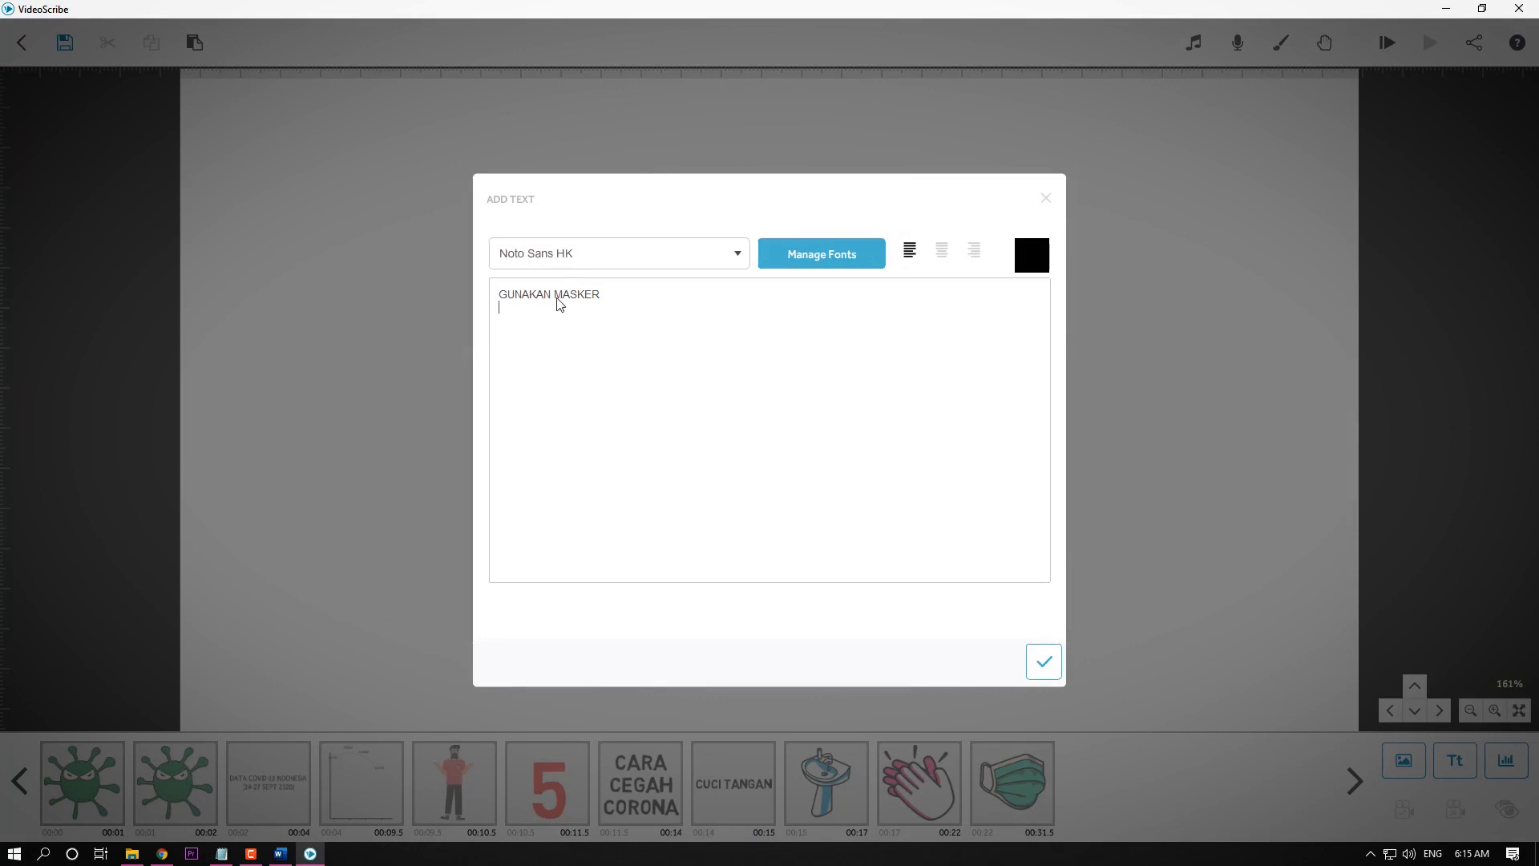
left_click(626, 258)
left_click(603, 291)
left_click(942, 251)
left_click(1043, 661)
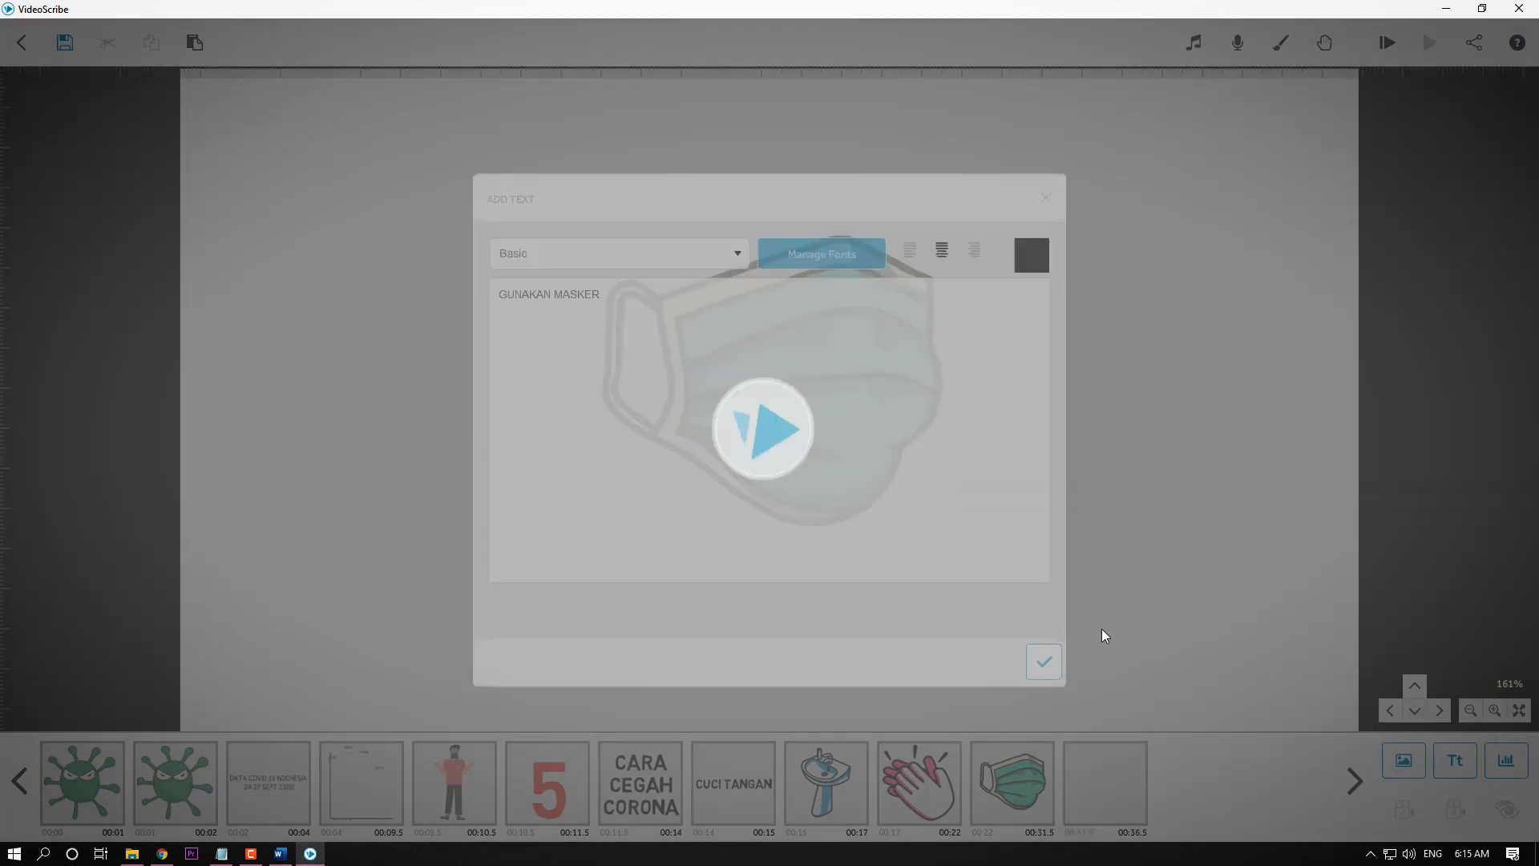
Place the GUNAKAN MASKER text at the lower left of the mask and enlarge it slightly.
left_click_drag(810, 413, 683, 510)
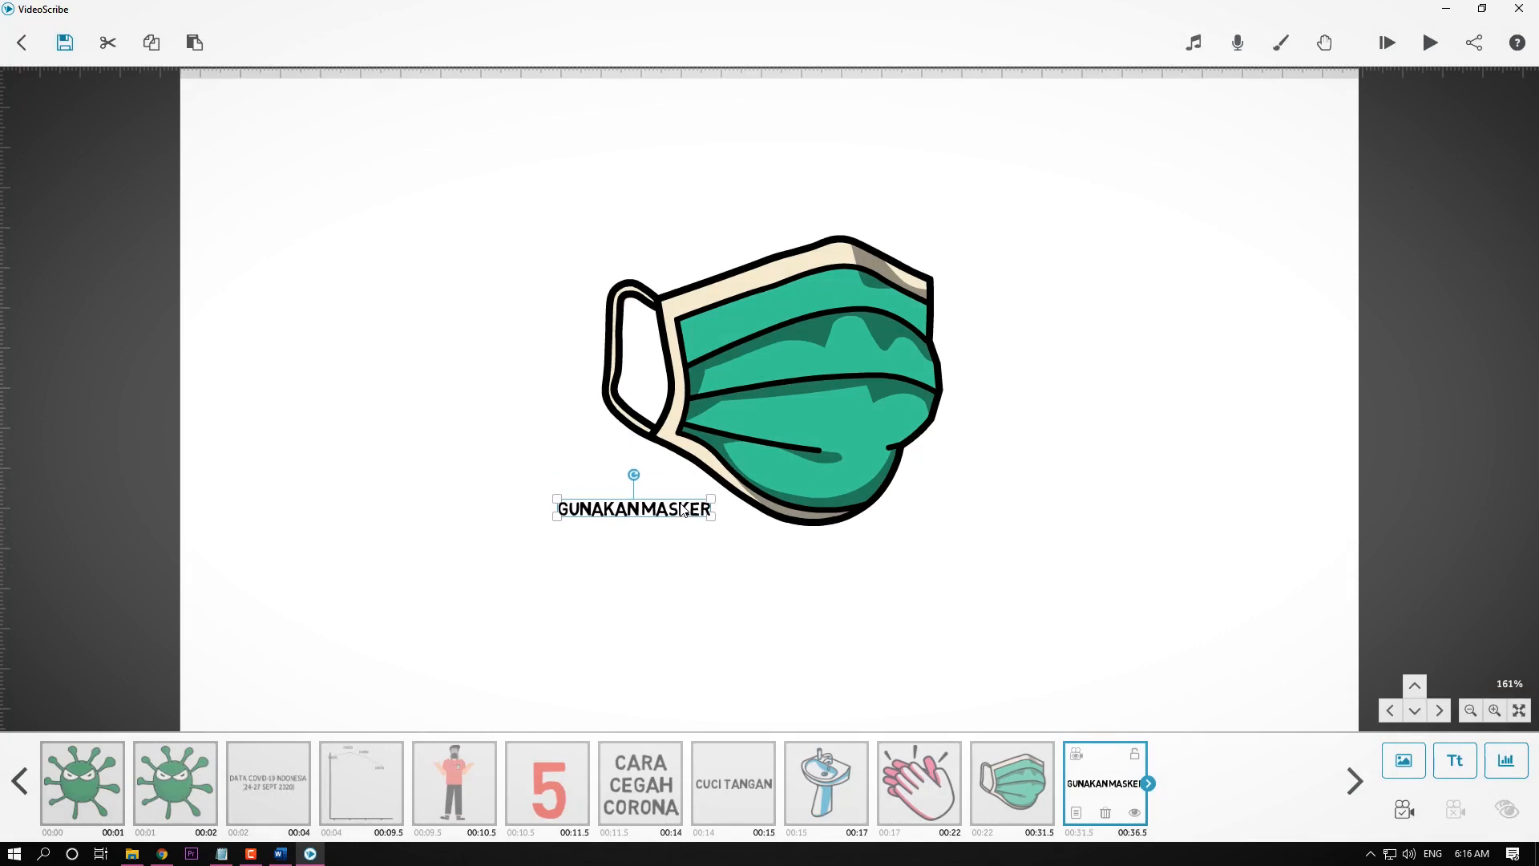
mouse_move(543, 506)
left_mouse_down()
mouse_move(477, 507)
mouse_move(549, 503)
left_mouse_up()
left_click_drag(680, 519, 659, 517)
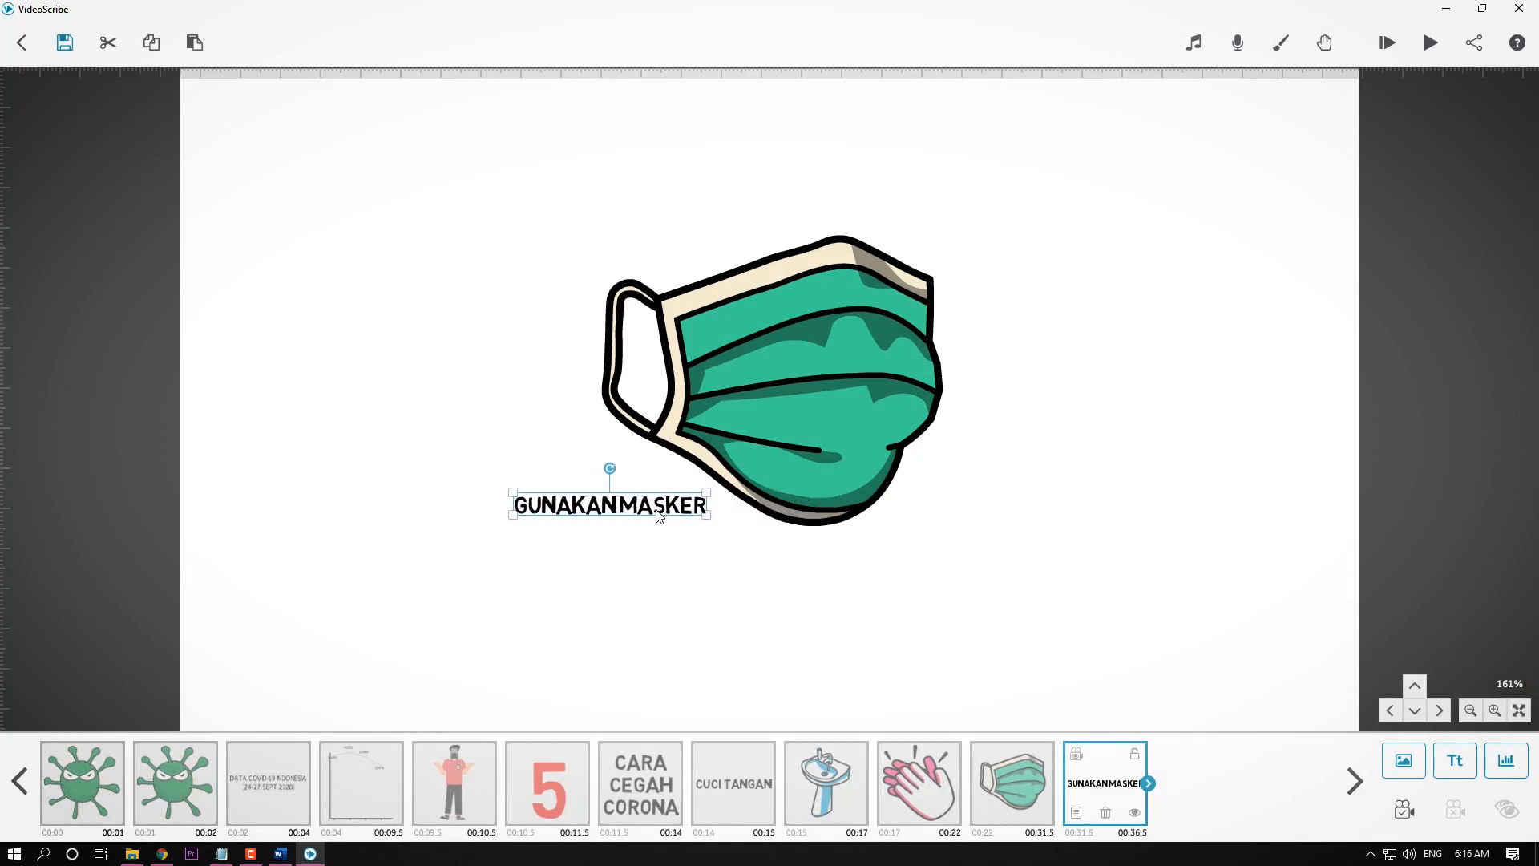
left_click(1135, 445)
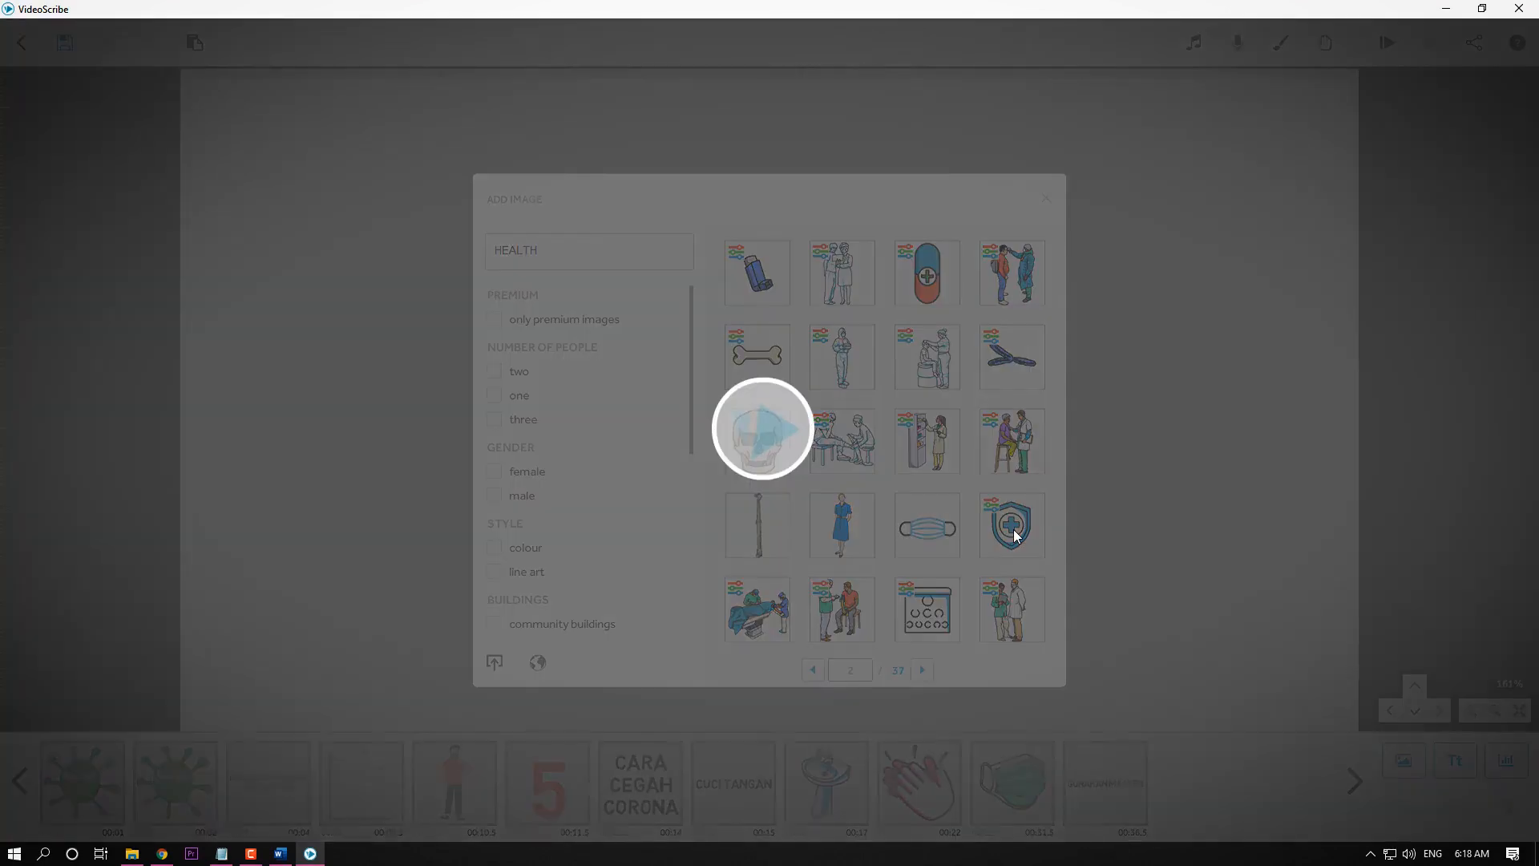
Add the blue medical shield image from the HEALTH search results, scaled down and placed beside the mask's upper right edge.
left_click(1014, 536)
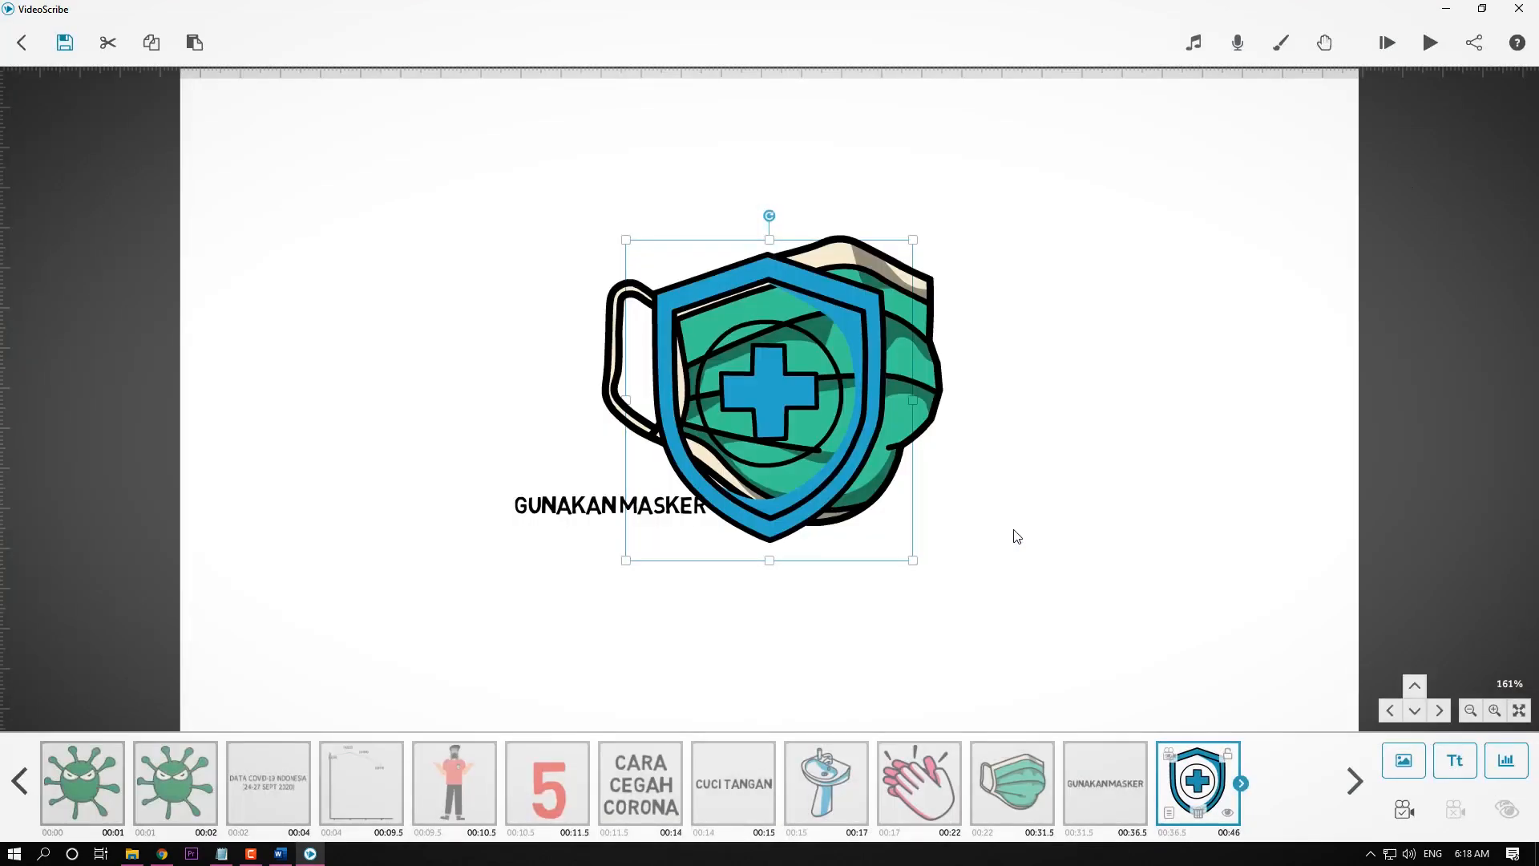
left_click_drag(797, 382, 1076, 338)
left_click_drag(1193, 196, 1106, 258)
left_click_drag(1040, 356, 984, 319)
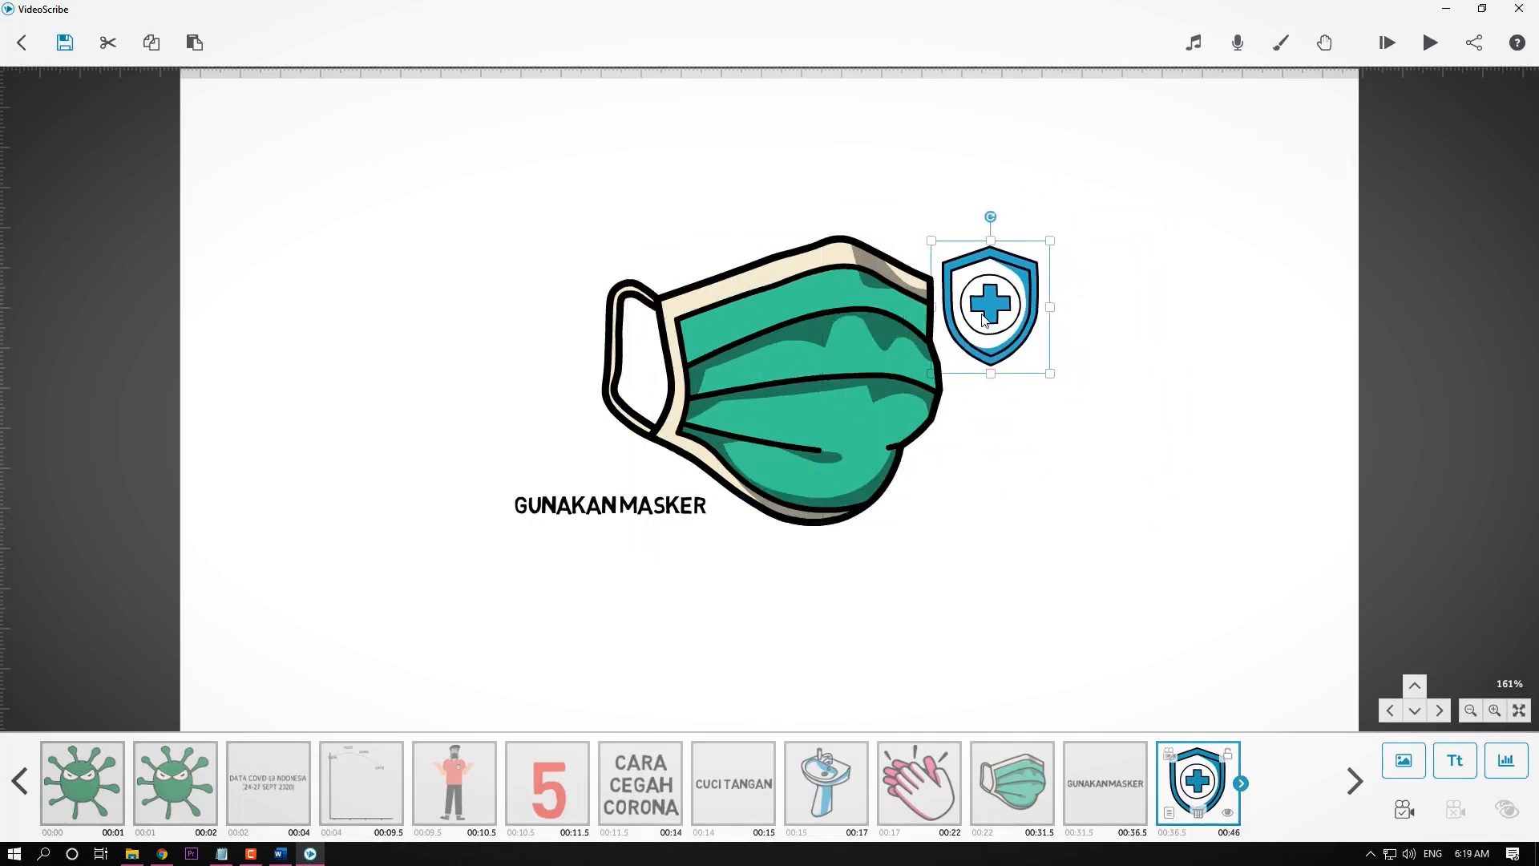
left_click_drag(1050, 241, 994, 283)
left_click(1123, 341)
left_click(985, 298)
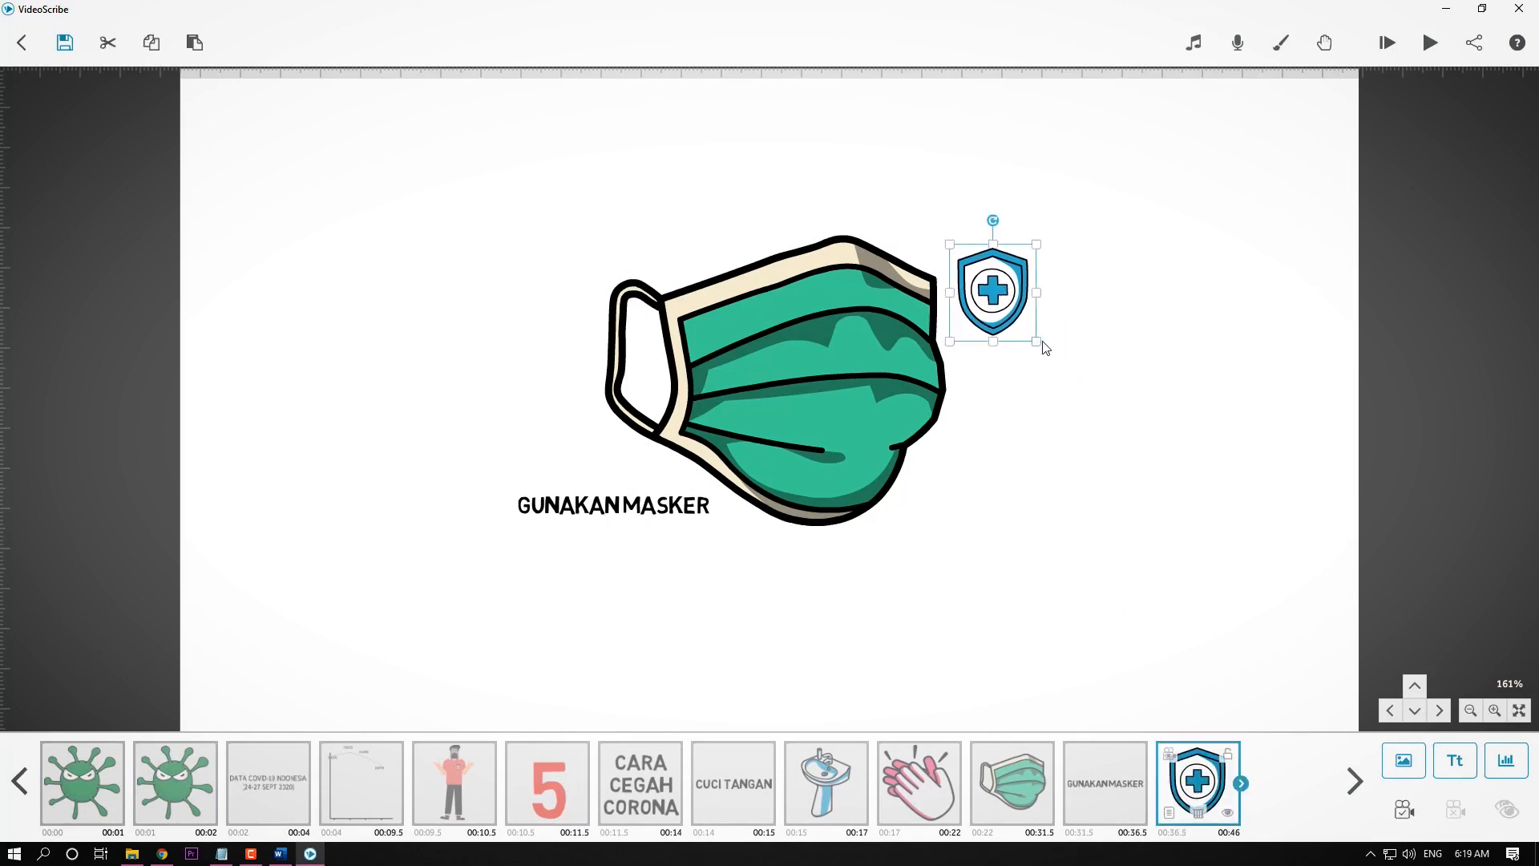
left_click_drag(1044, 347, 1060, 367)
left_click_drag(1009, 299, 1016, 308)
left_click(1162, 319)
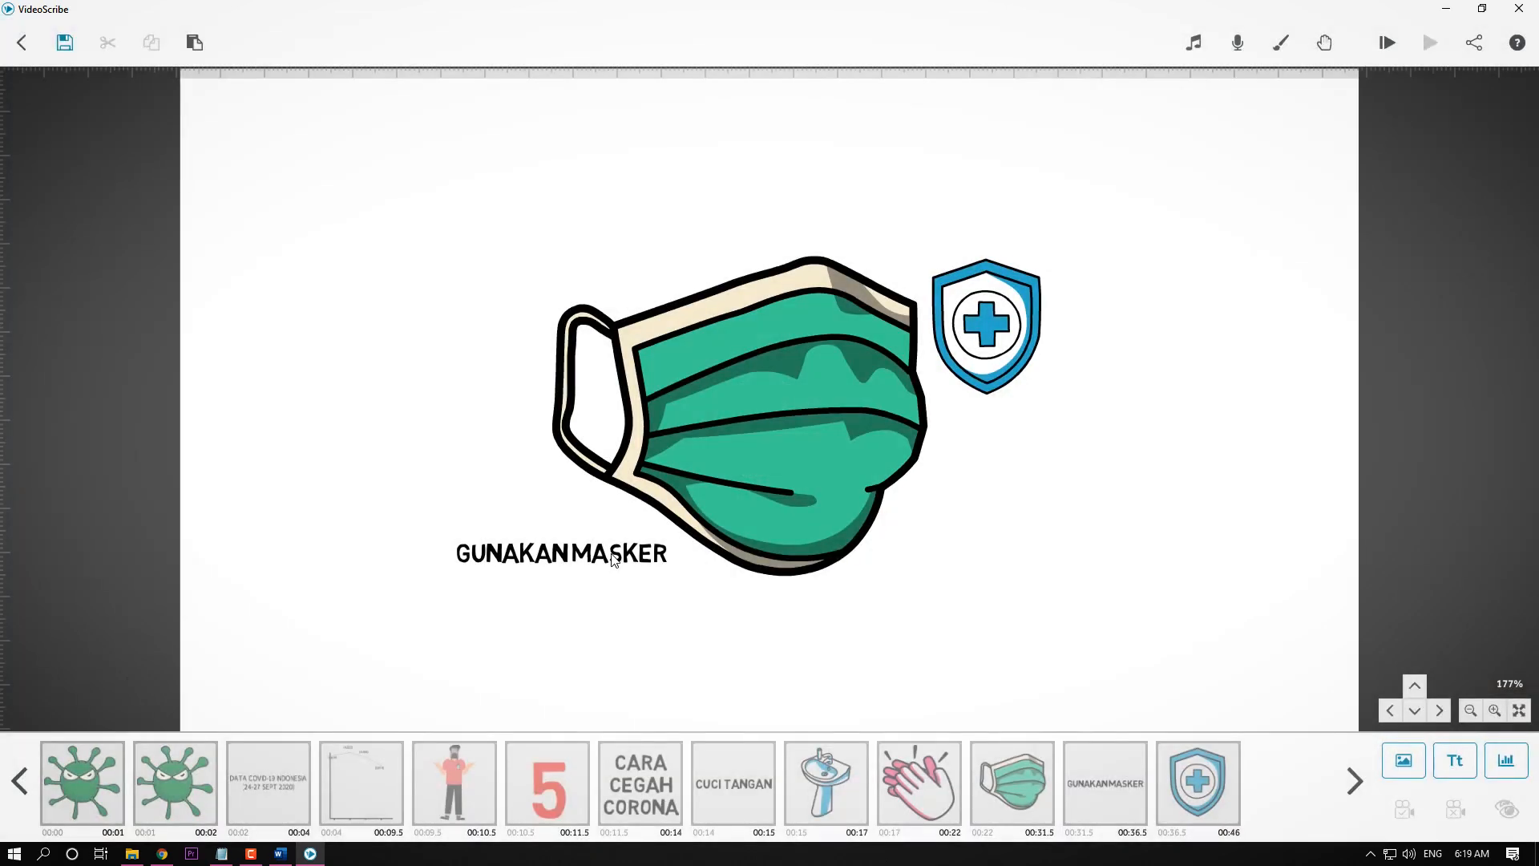
left_click(614, 559)
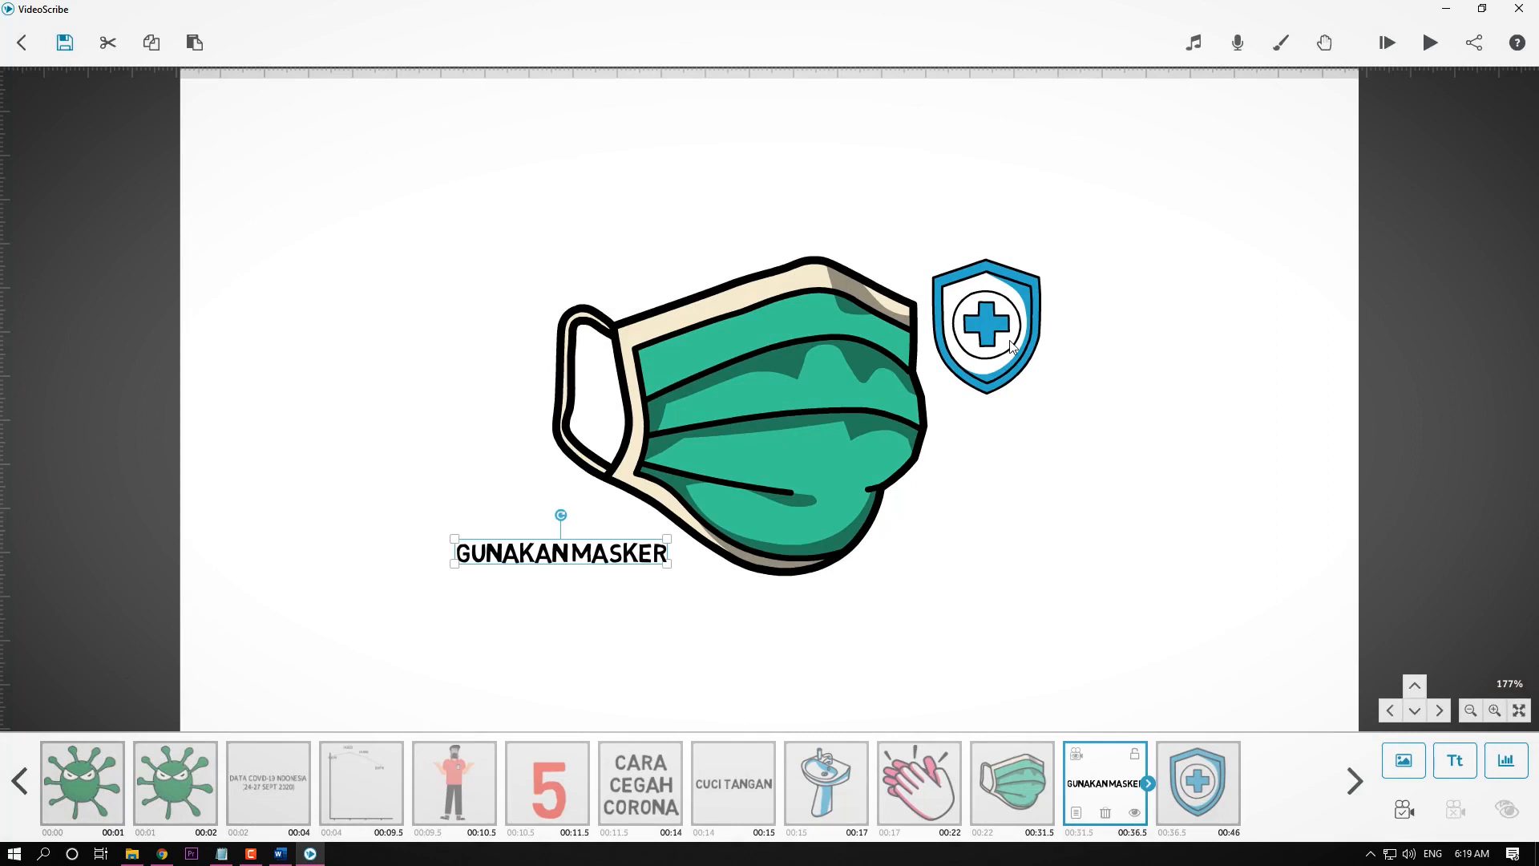
left_click(777, 353)
left_click(1199, 347)
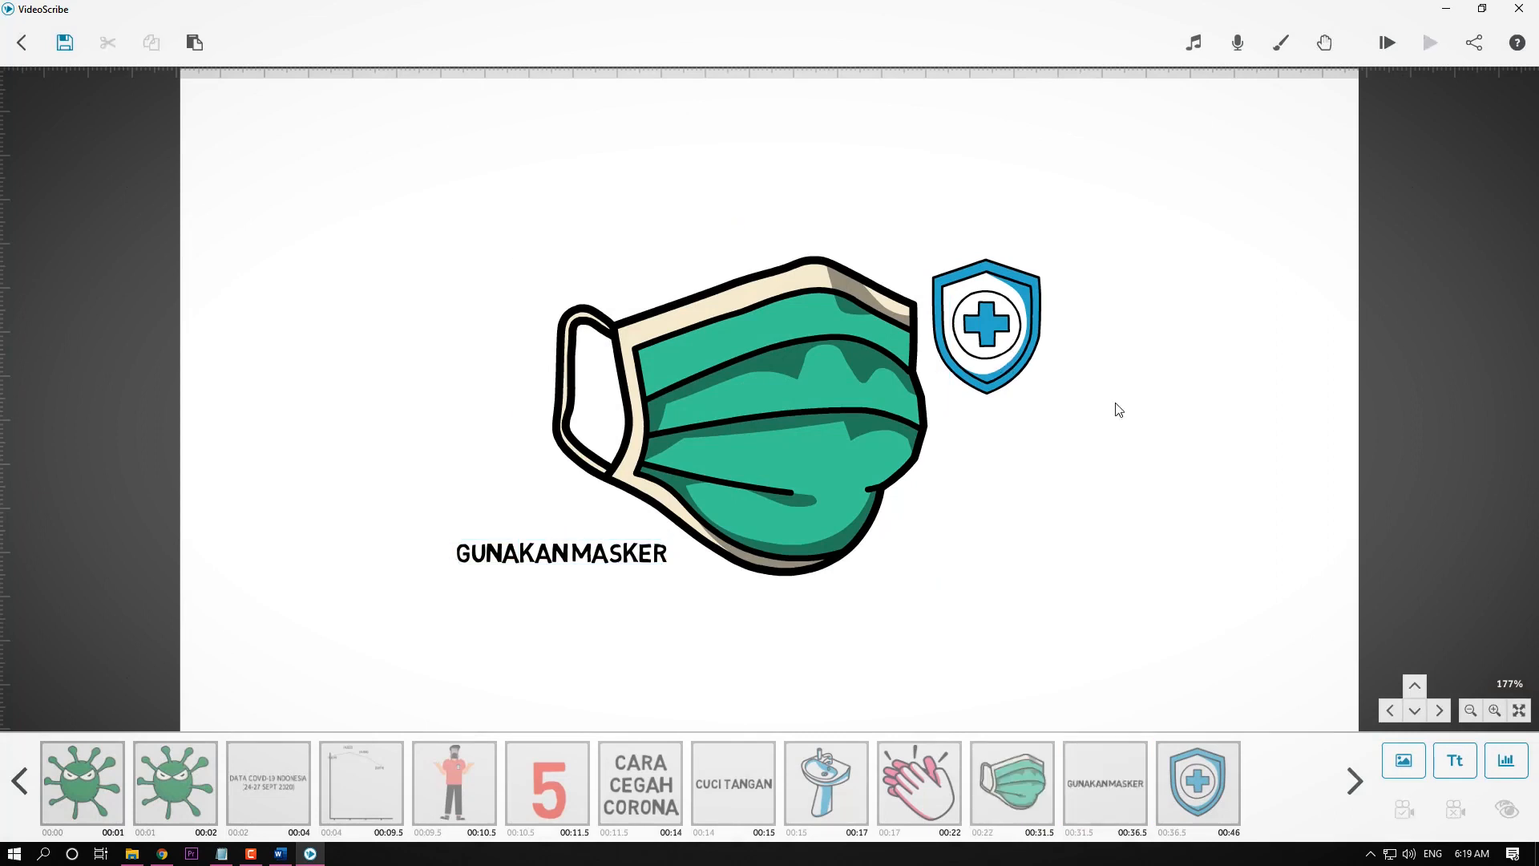
left_click(520, 559)
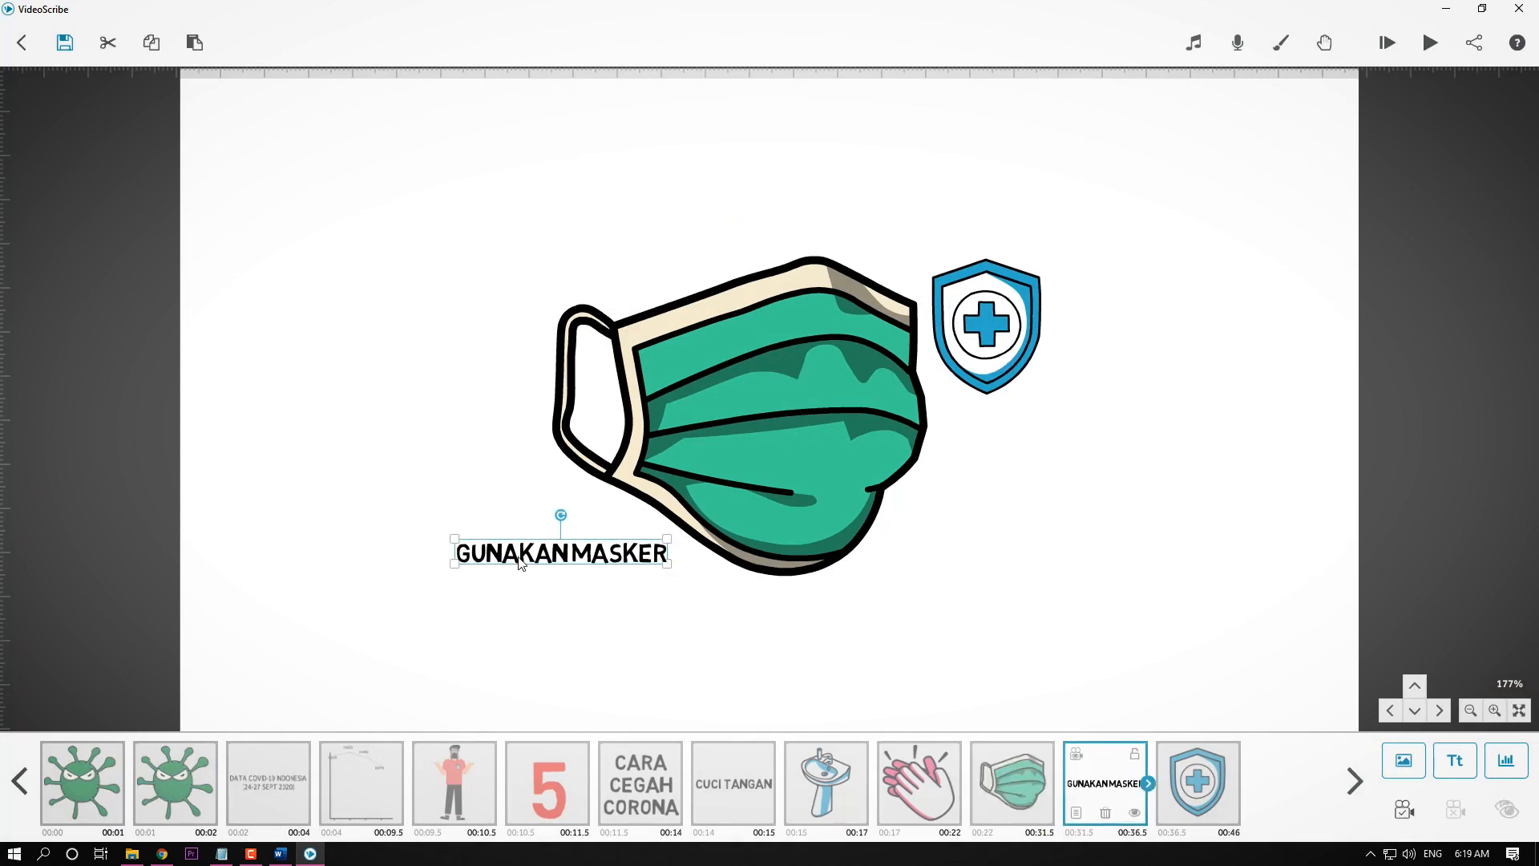
left_click(828, 383)
left_click(985, 313)
left_click(1190, 527)
Reorder the timeline so the GUNAKAN MASKER text comes before the mask image.
left_click(1064, 778)
left_click(1013, 772)
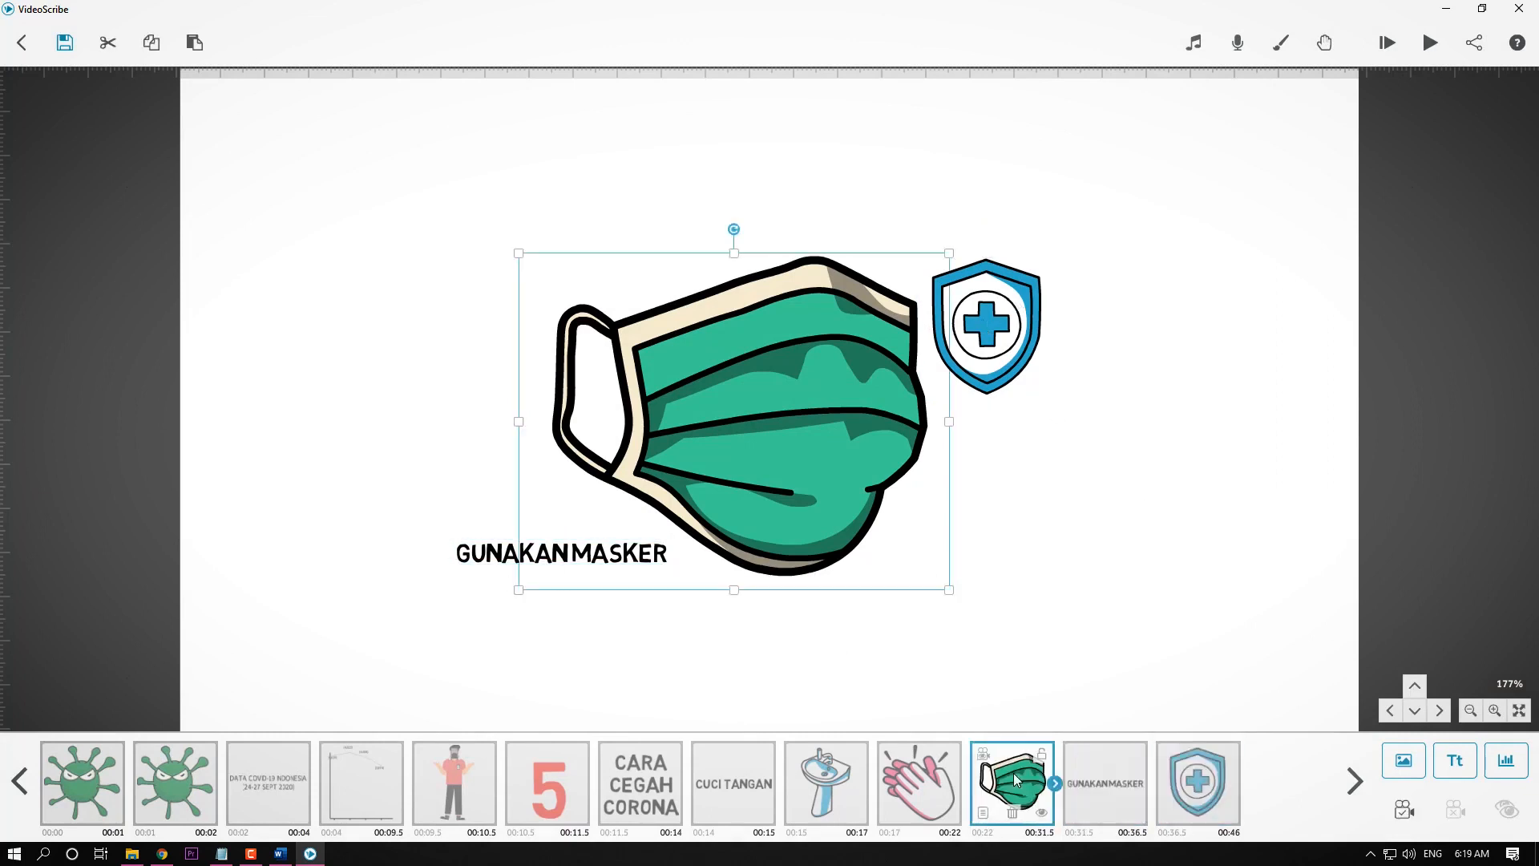
left_click(1103, 785)
left_click_drag(1097, 777, 1016, 778)
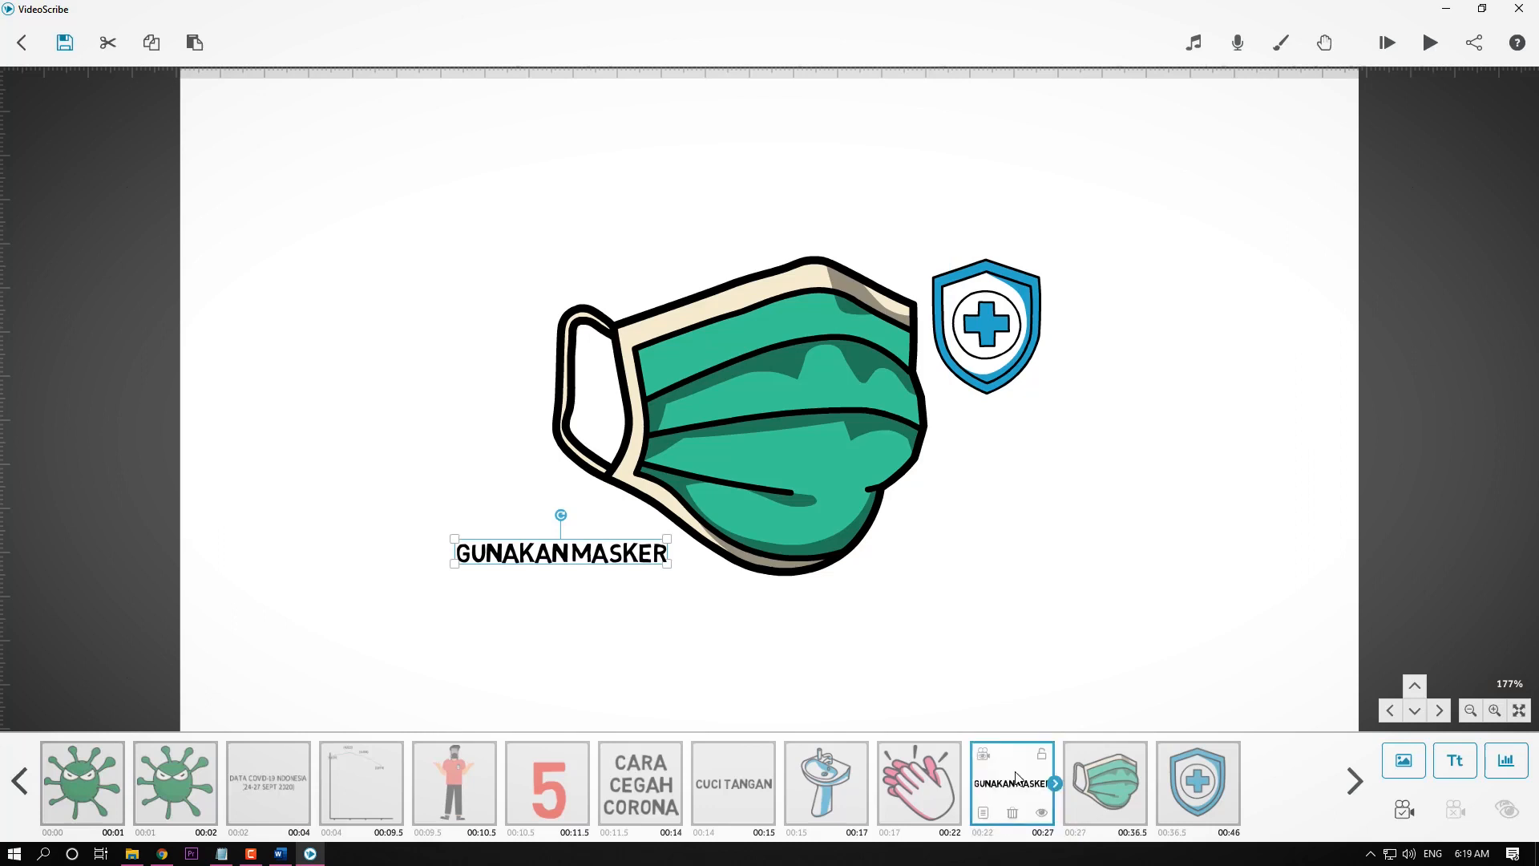
left_click(1129, 782)
left_click(1189, 772)
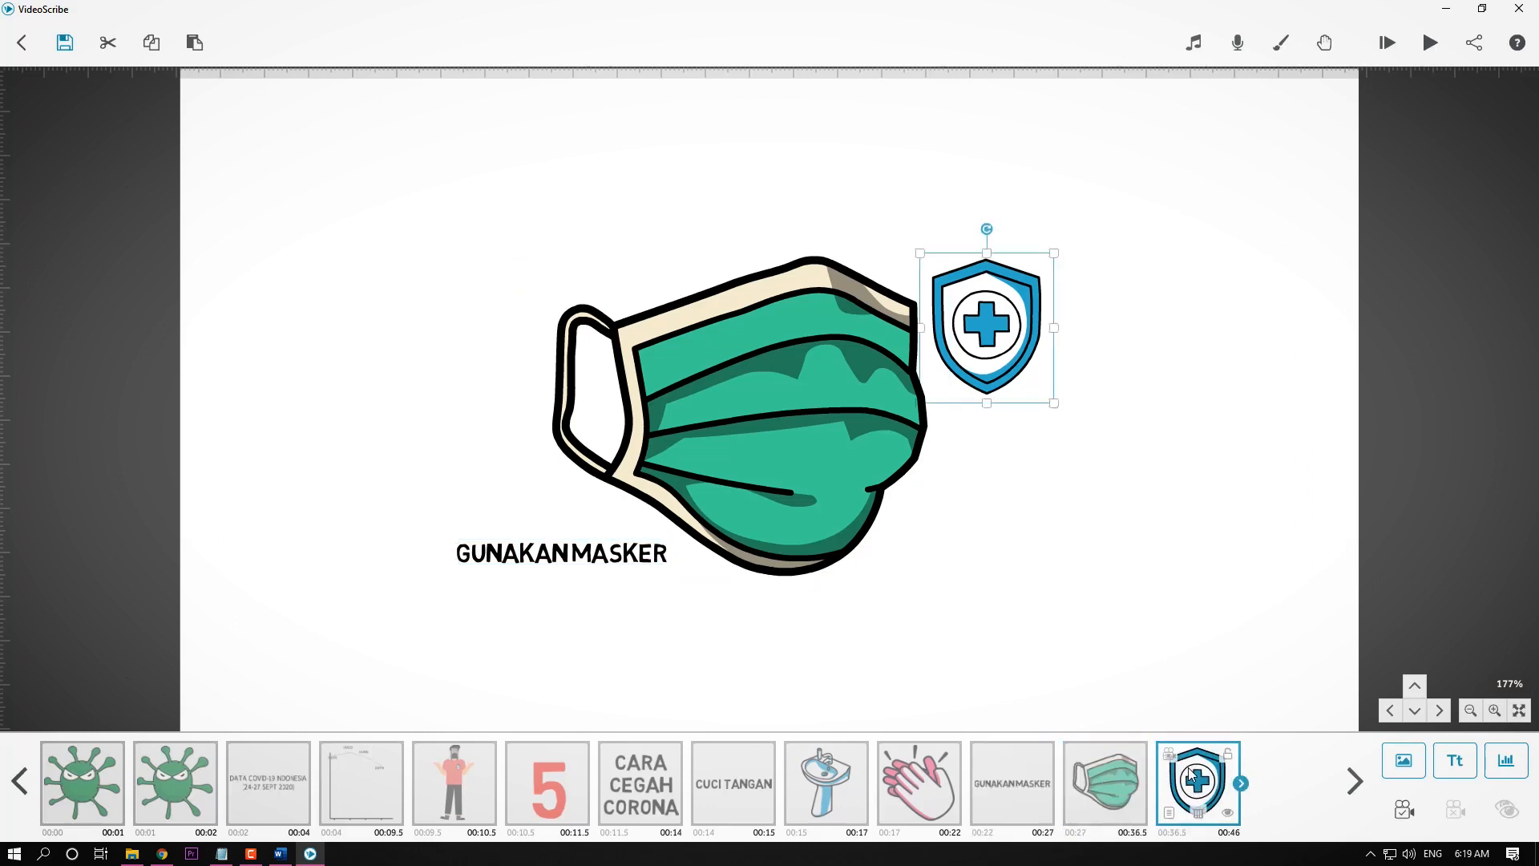
left_click(1169, 578)
Set the cameras of the GUNAKAN MASKER text, the mask and the shield to the same 195% view.
scroll(993, 397, "up", 1)
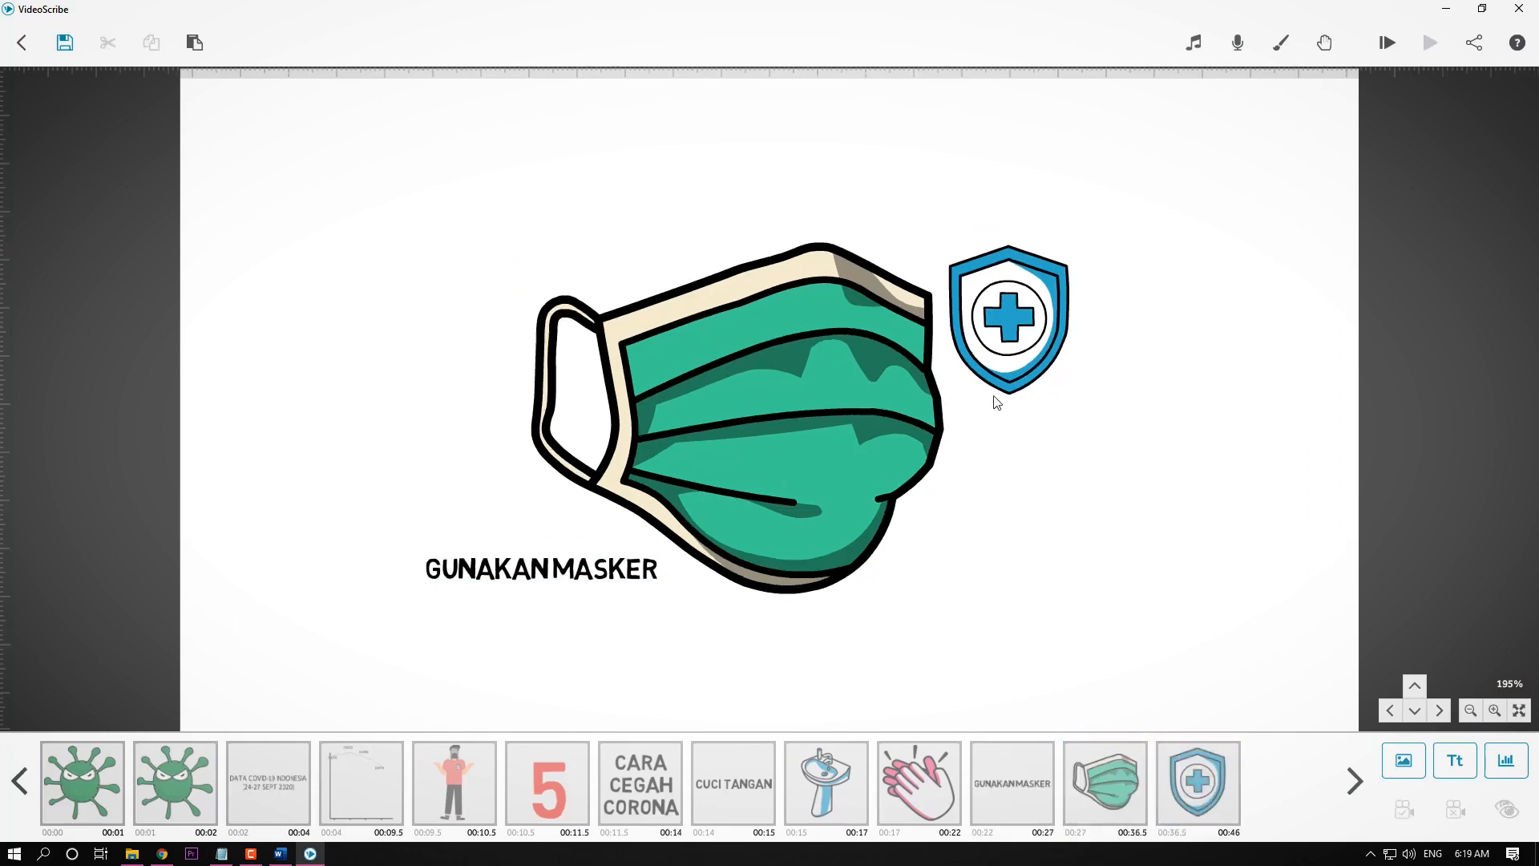
scroll(1070, 477, "down", 1)
scroll(1072, 476, "up", 1)
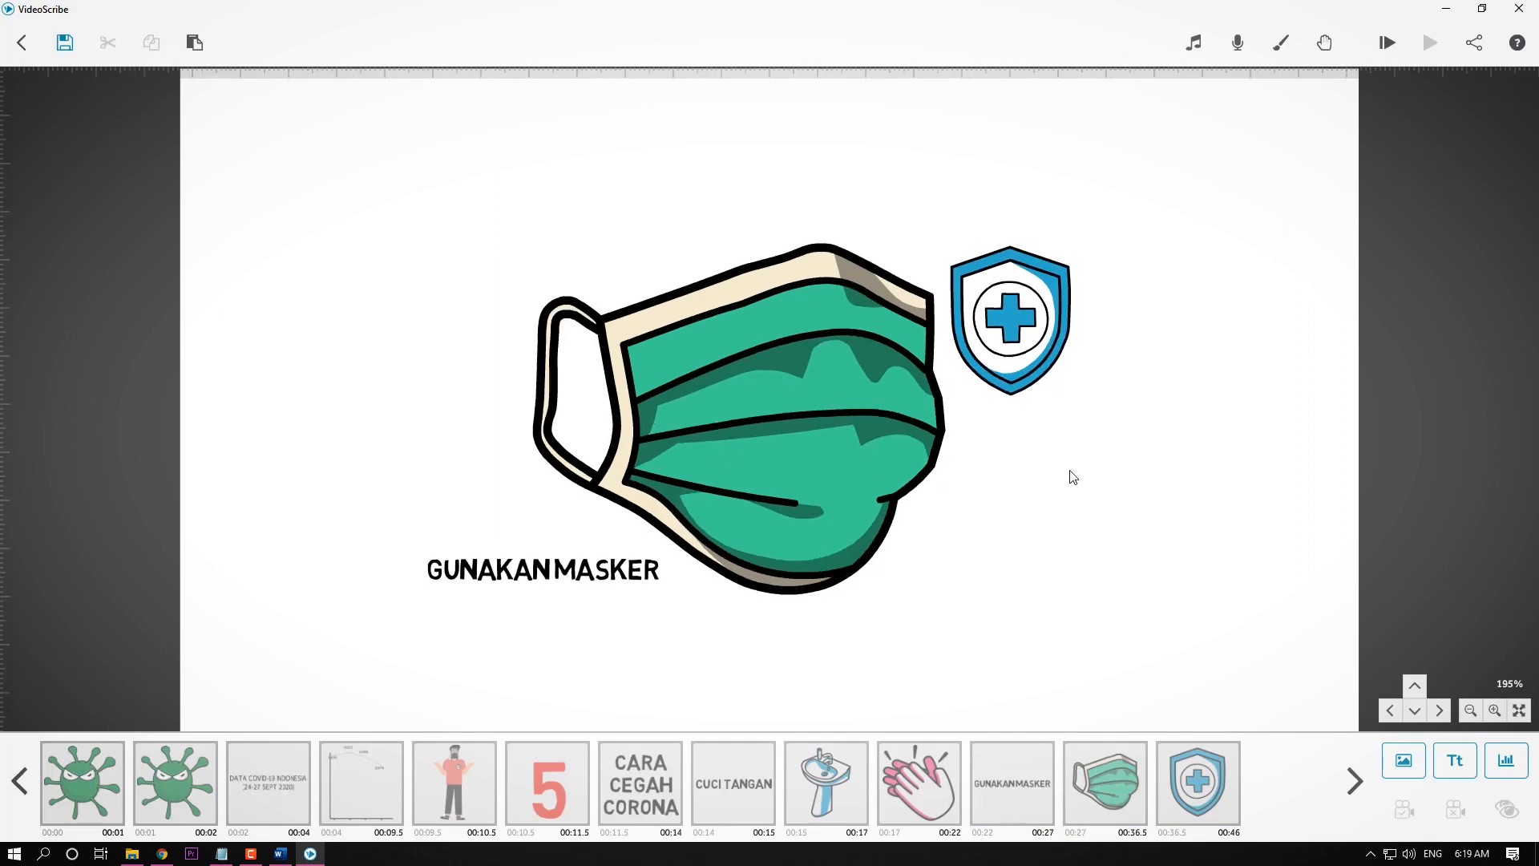
left_click(1011, 800)
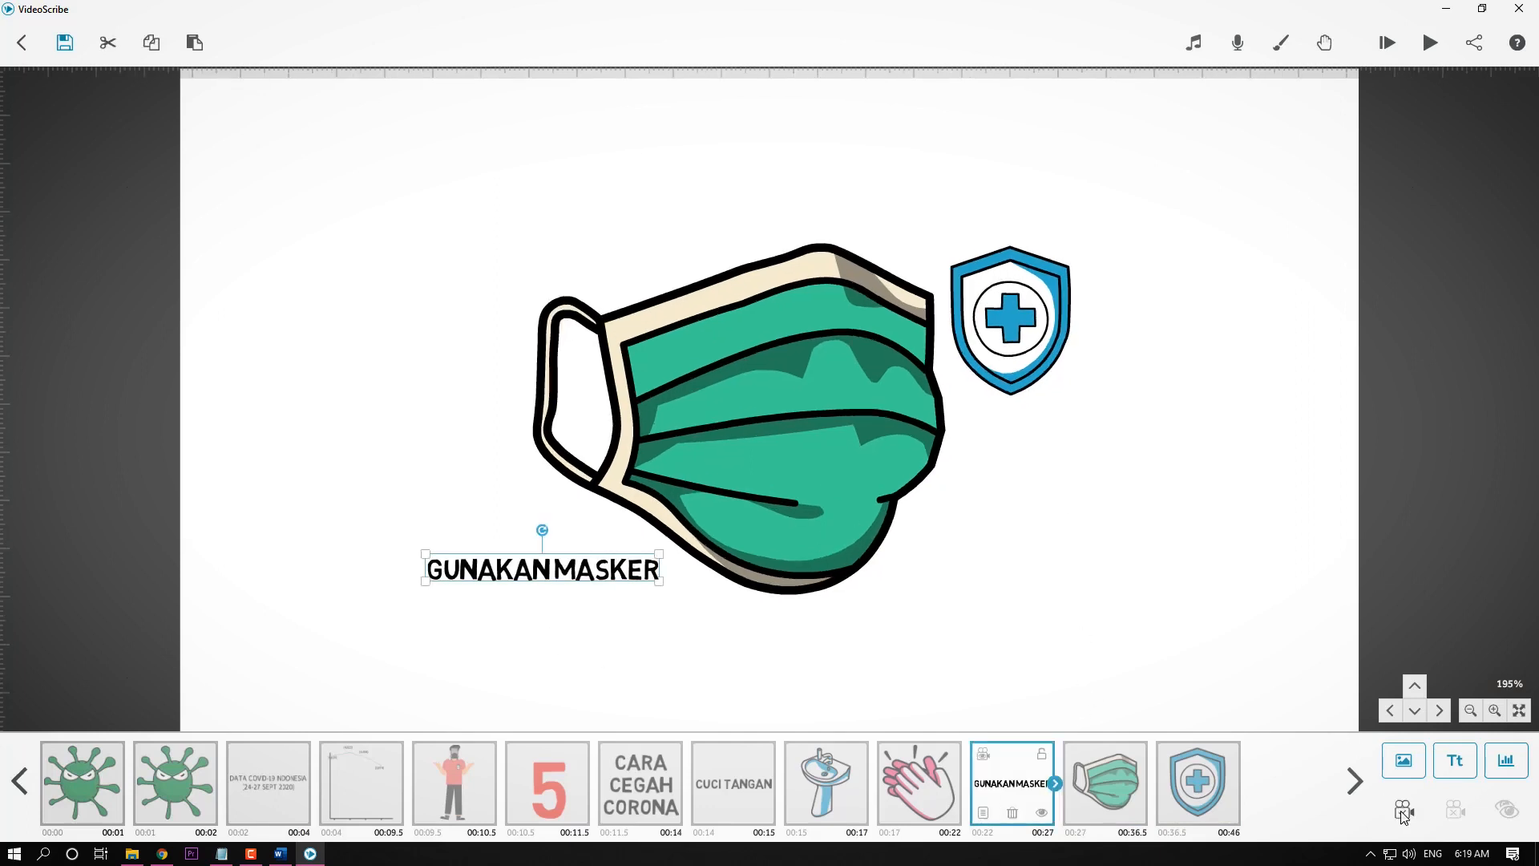
left_click(1112, 773)
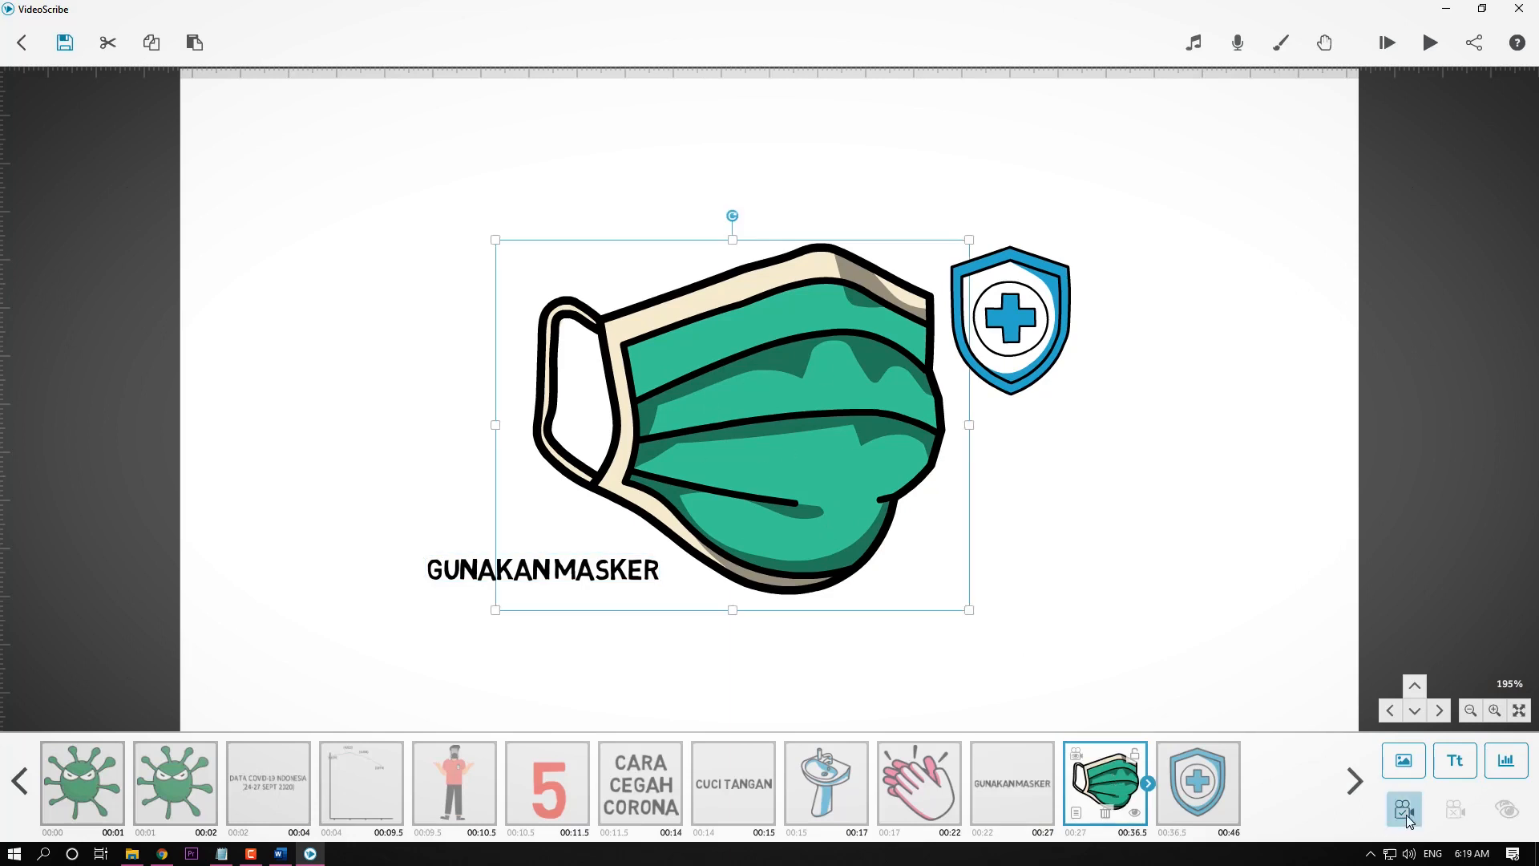
left_click(1162, 786)
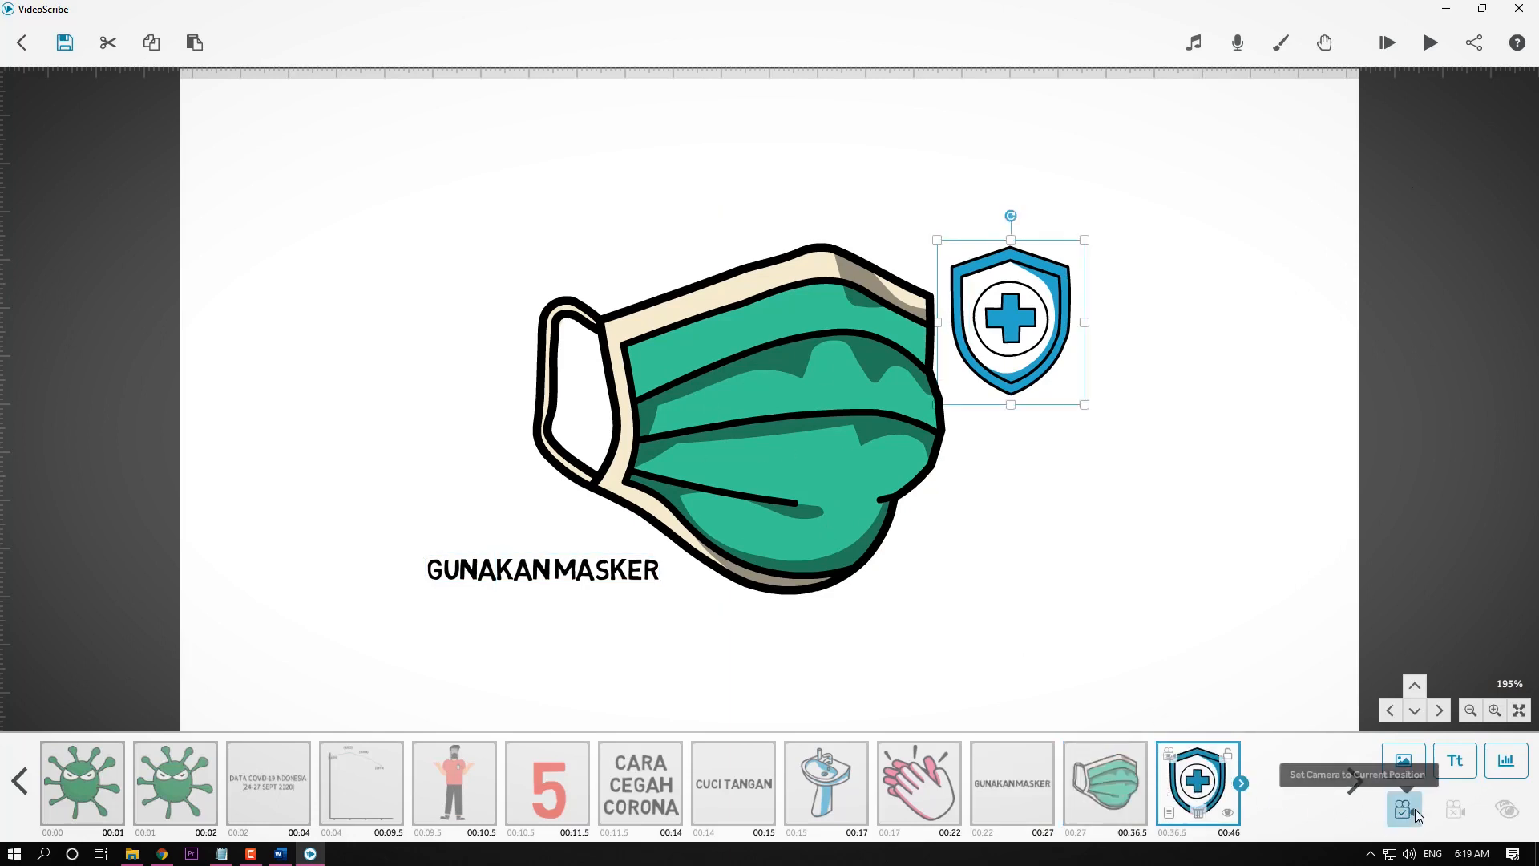
left_click(1115, 443)
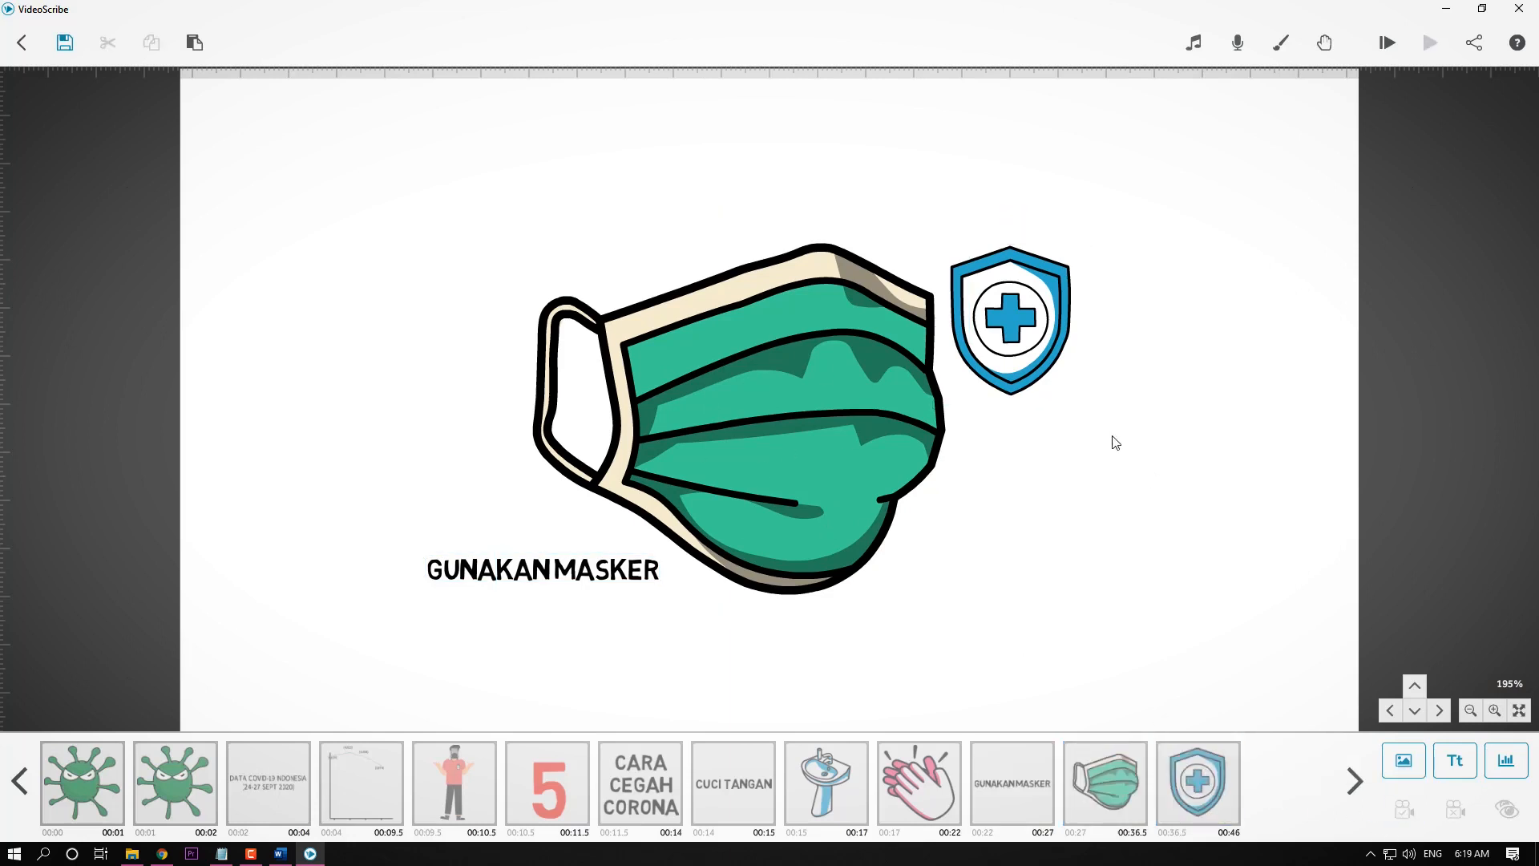
Set the GUNAKAN MASKER text to Fade In and shorten its timing to 1 second in total, without pause or transition.
double_click(623, 577)
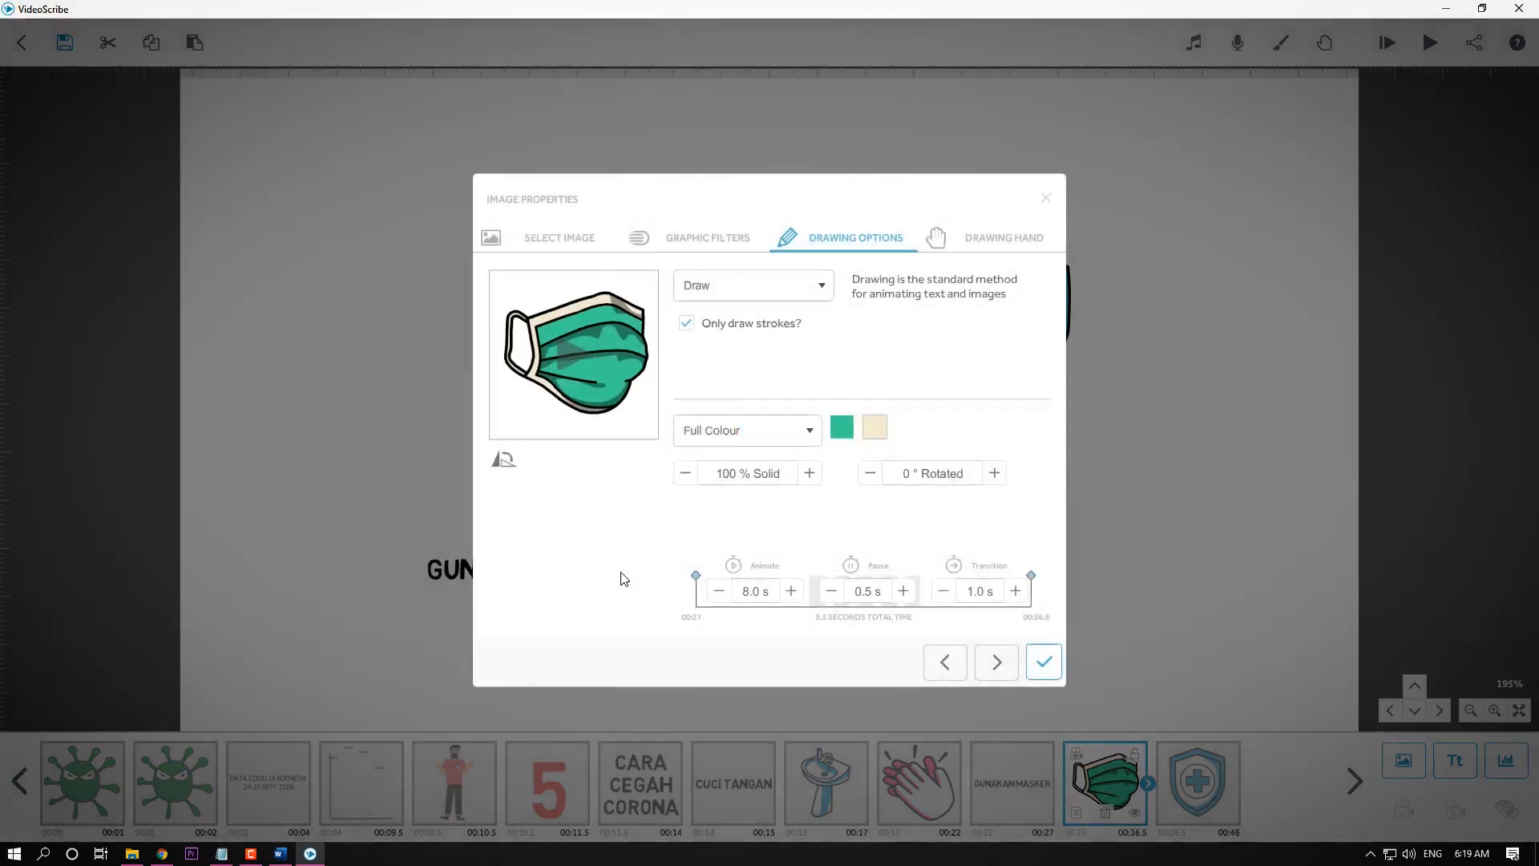
left_click(1043, 661)
left_click(1040, 778)
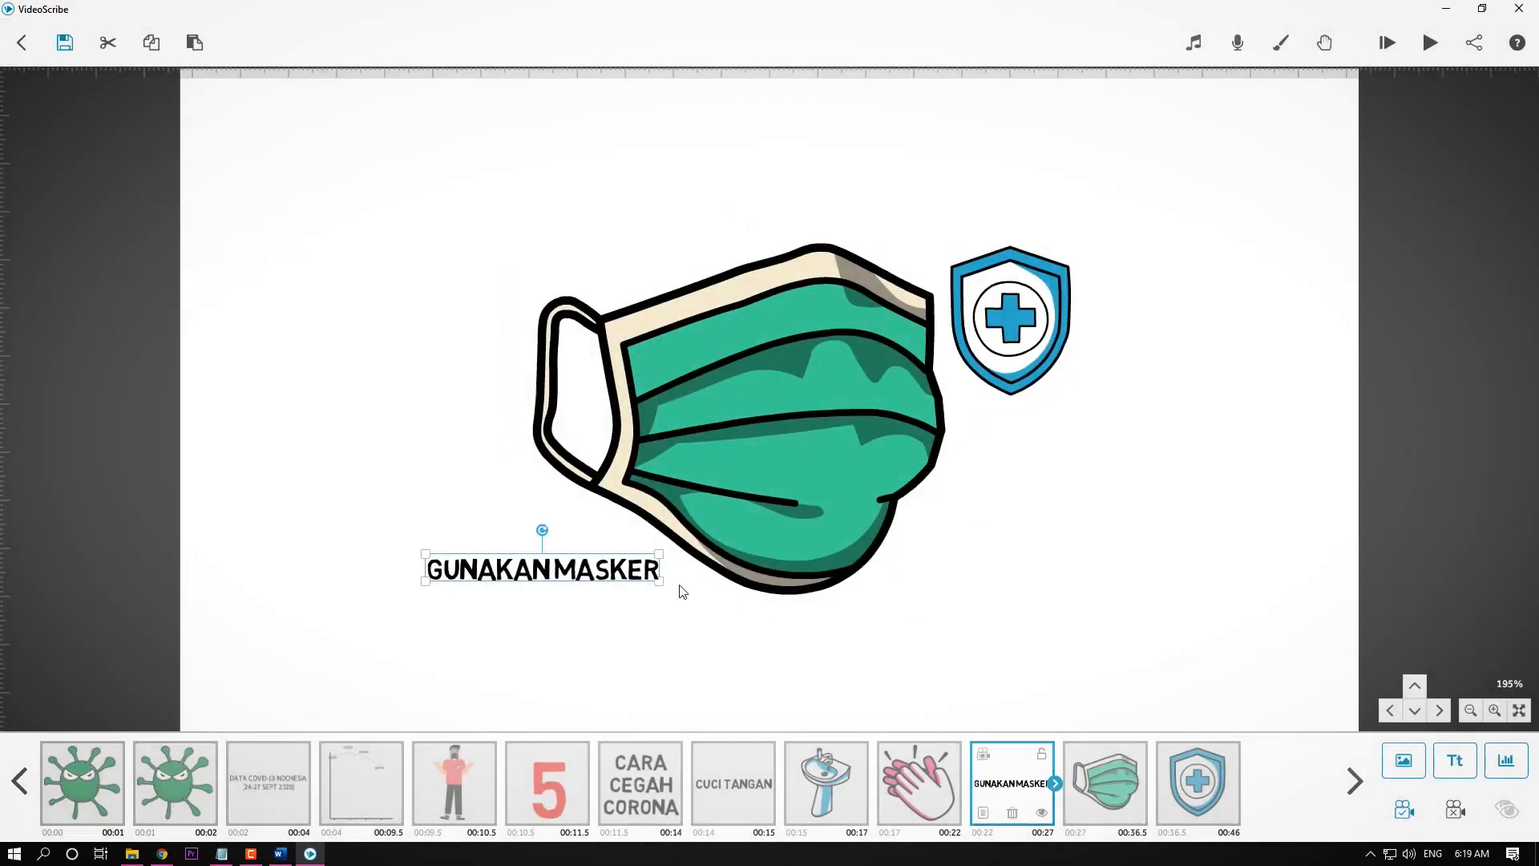
double_click(525, 574)
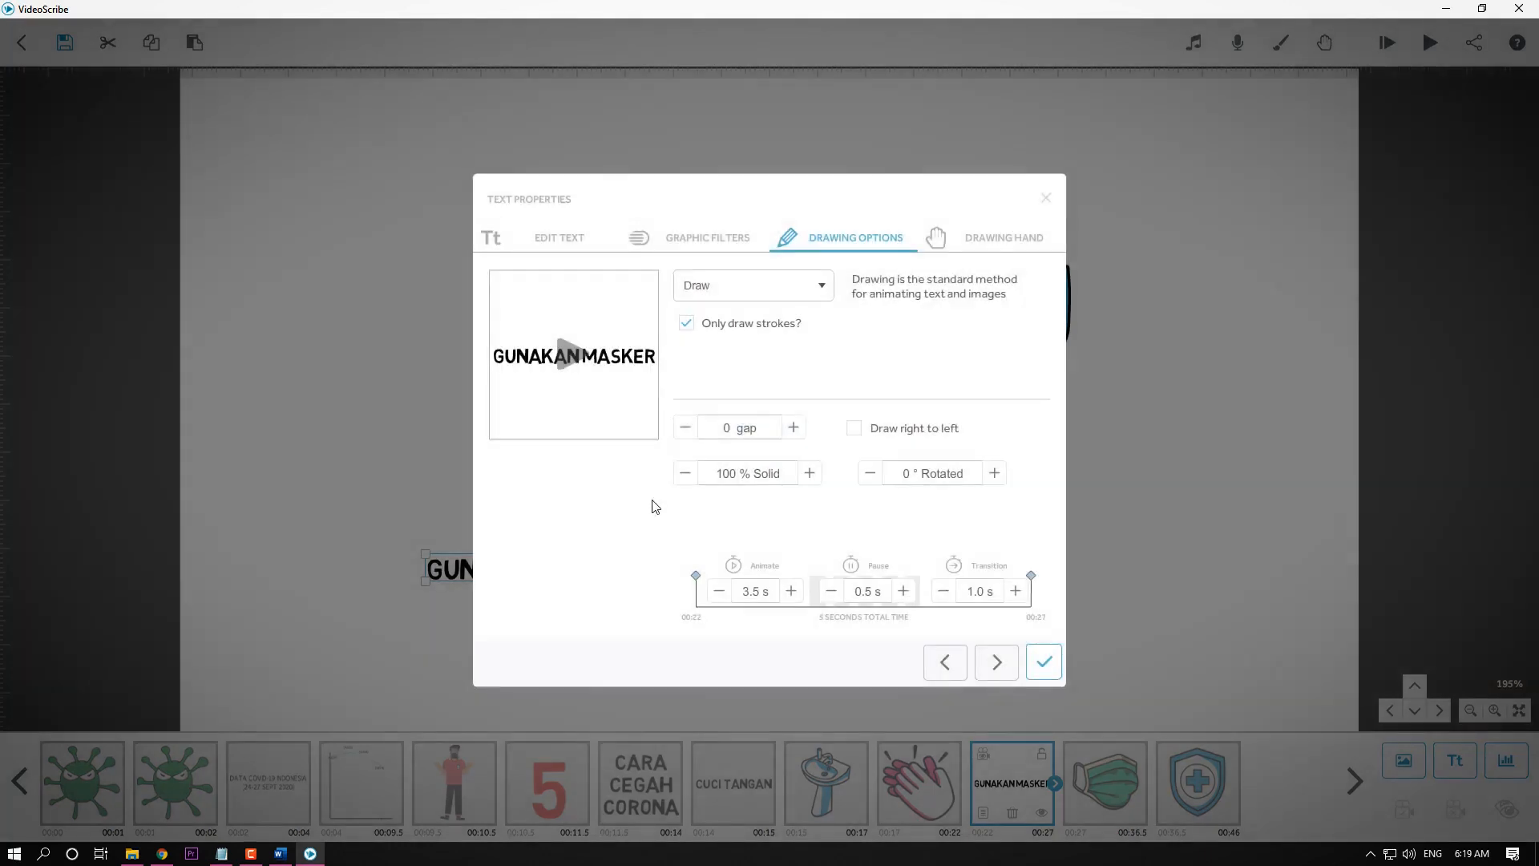
left_click(719, 593)
left_click(719, 593)
left_click(719, 593)
left_click(719, 593)
left_click(821, 287)
left_click(733, 382)
left_click(831, 591)
left_click(942, 591)
left_click(943, 592)
left_click(1043, 661)
Shorten the mask image's timing to 2 seconds in total, removing its pause and transition.
left_click(783, 423)
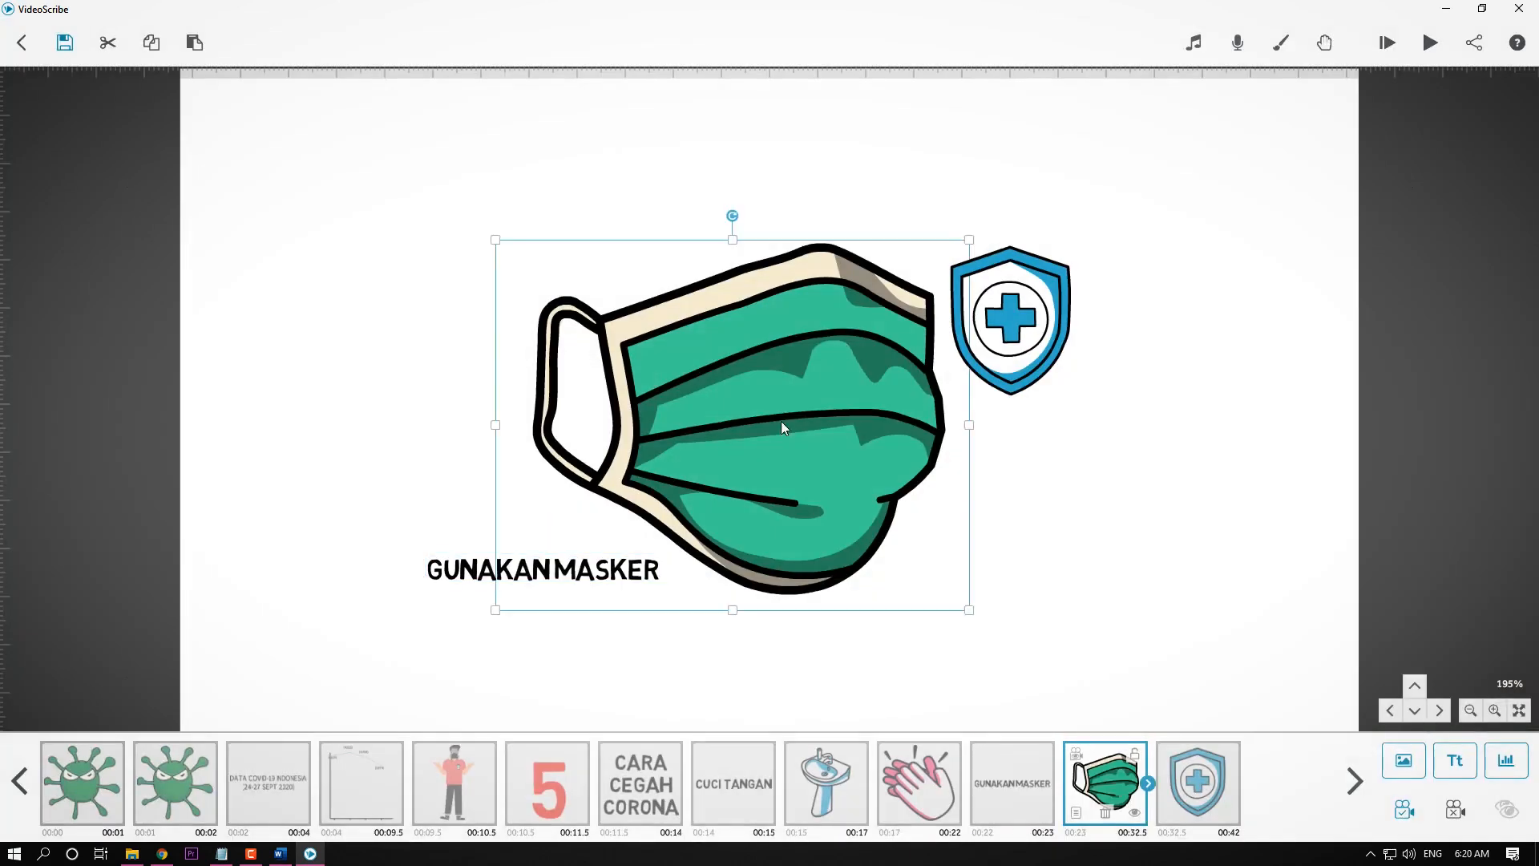
double_click(823, 387)
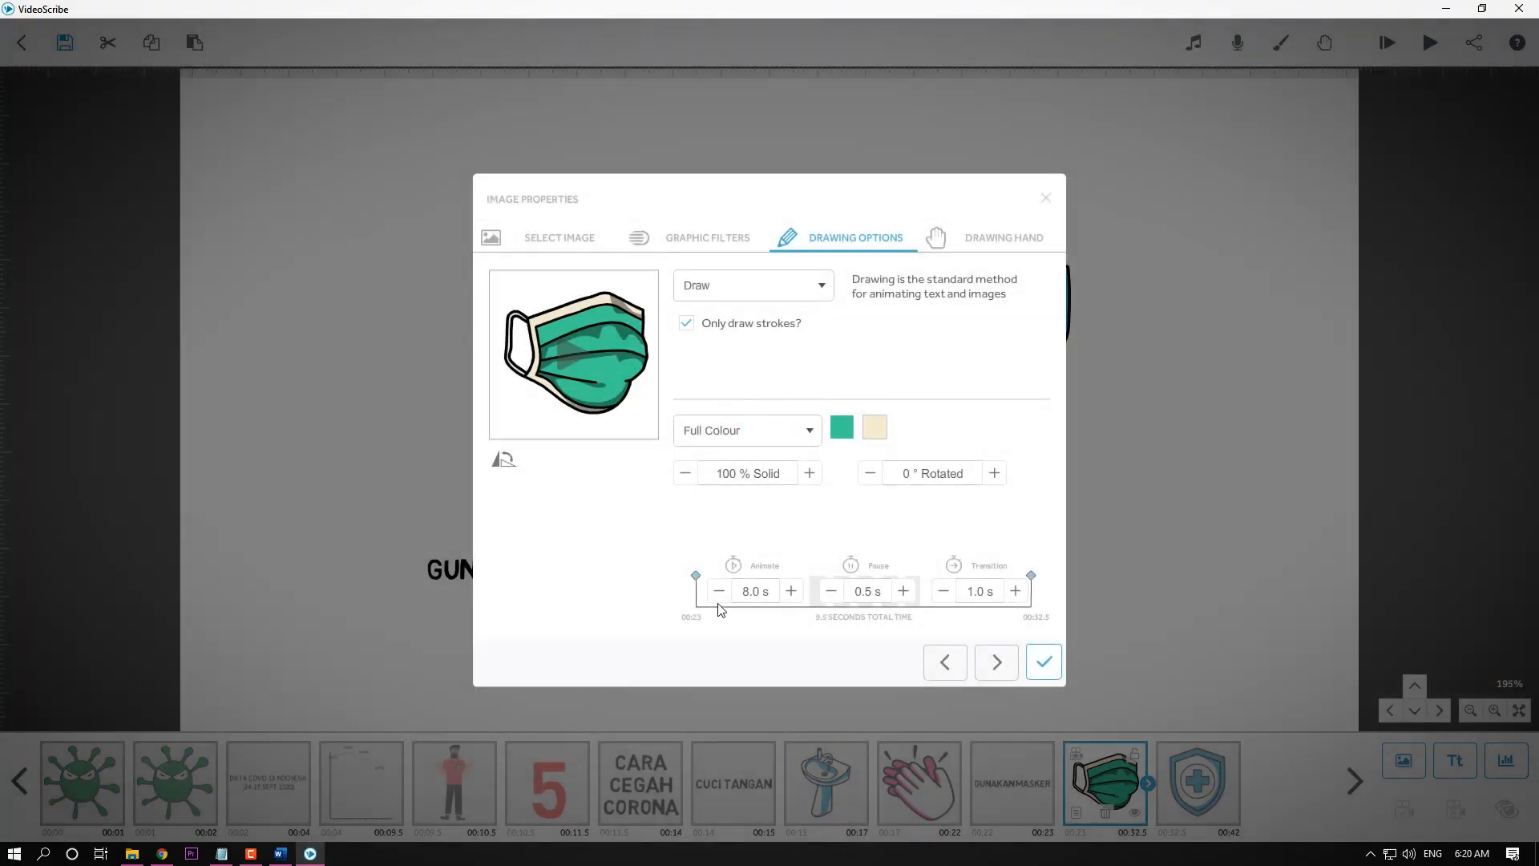
left_click(718, 591)
left_click(719, 591)
left_click(718, 591)
left_click(718, 592)
left_click(718, 592)
left_click(718, 592)
left_click(718, 591)
left_click(718, 591)
left_click(718, 591)
left_click(831, 593)
left_click(944, 592)
left_click(944, 591)
left_click(1060, 672)
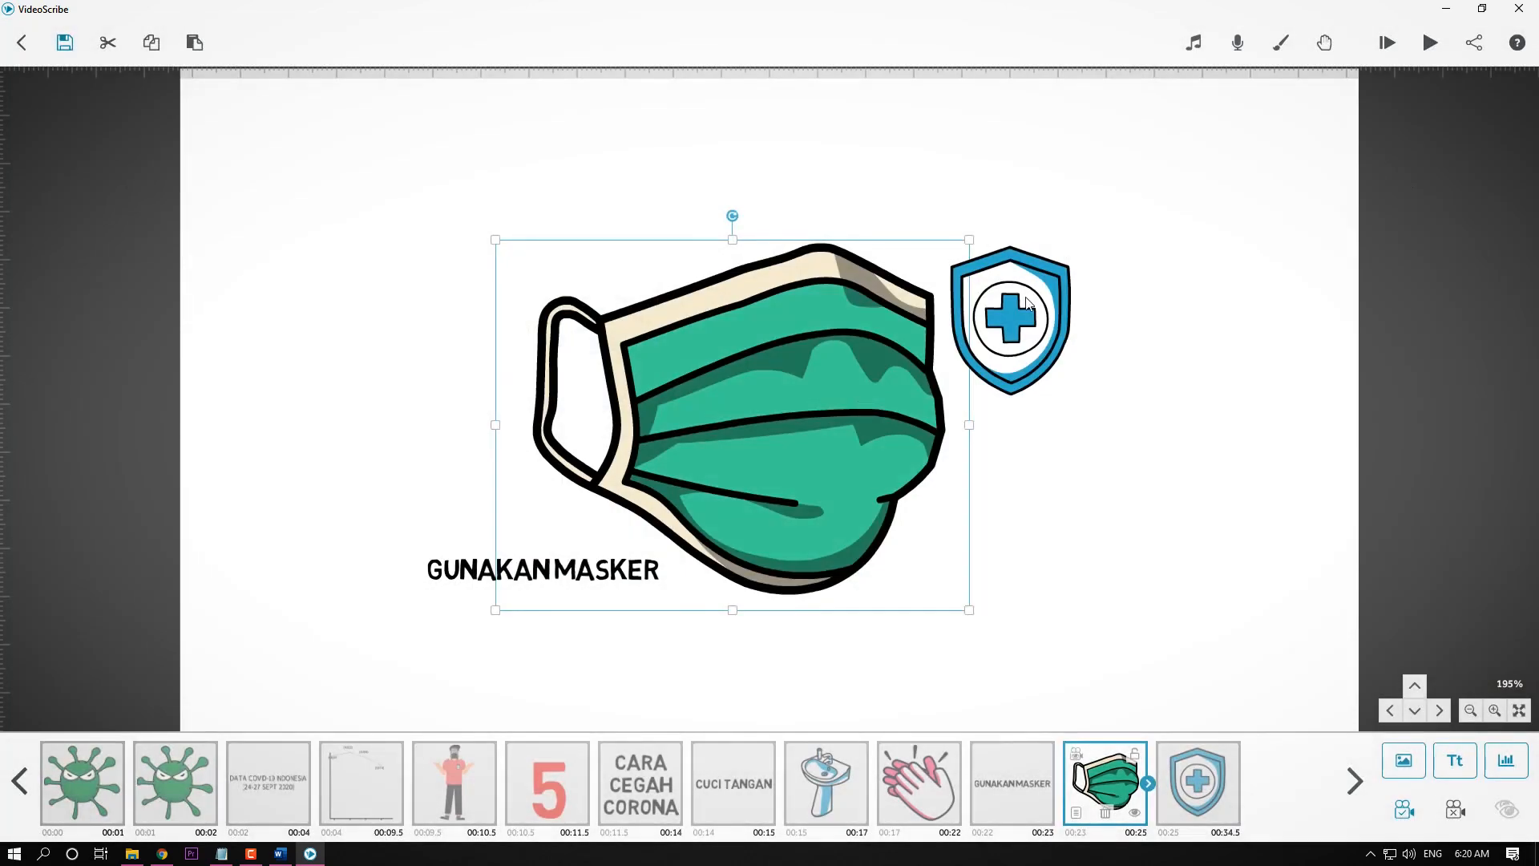
Set the shield image to Fade In with 1.0 s animate, 2.0 s pause and 1.0 s transition.
left_click(1028, 303)
double_click(1046, 328)
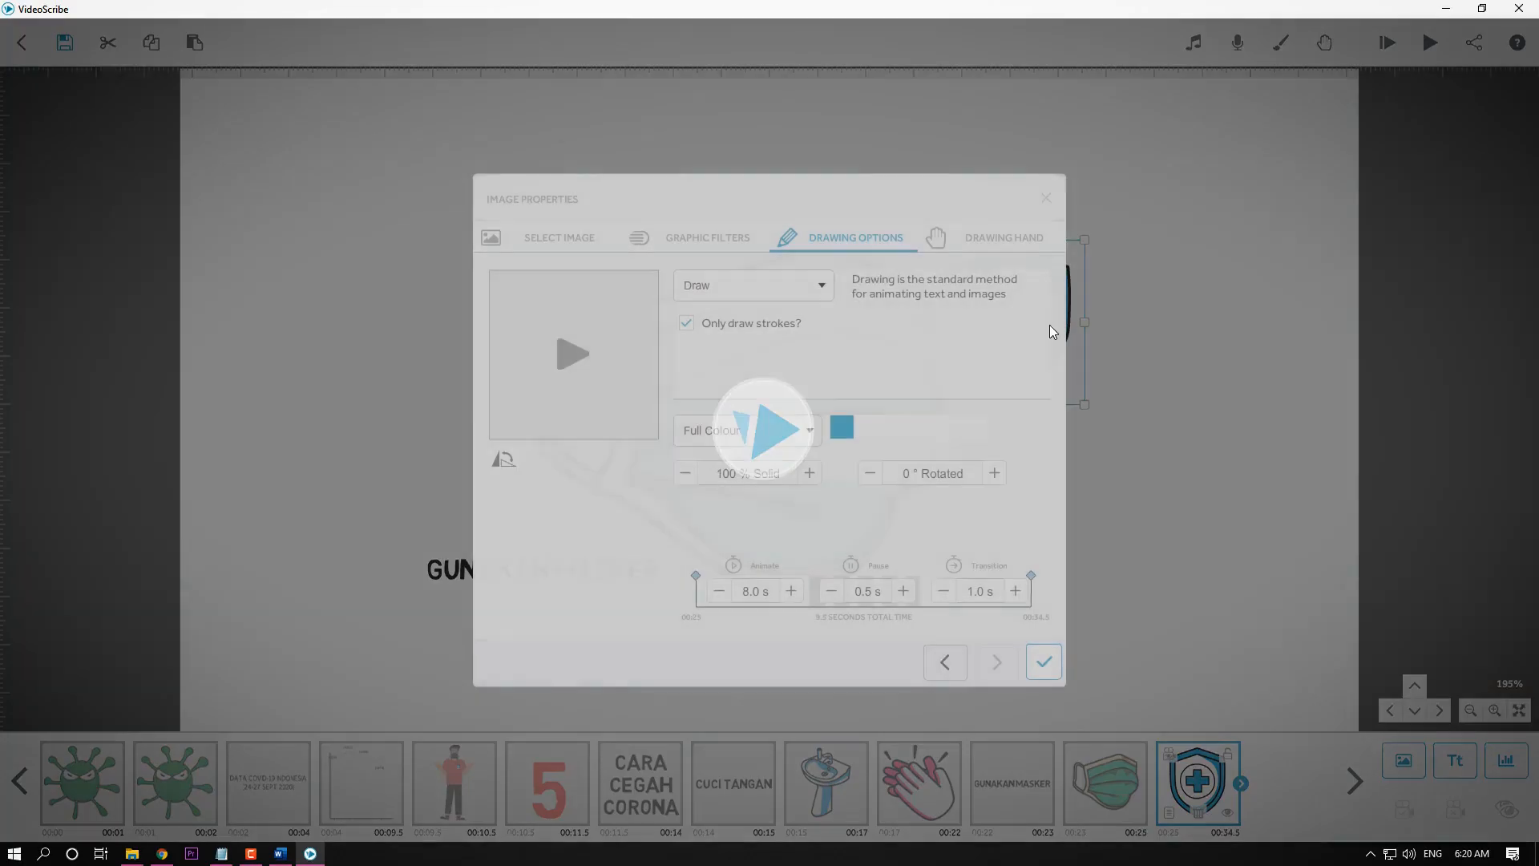
left_click(747, 295)
left_click(703, 378)
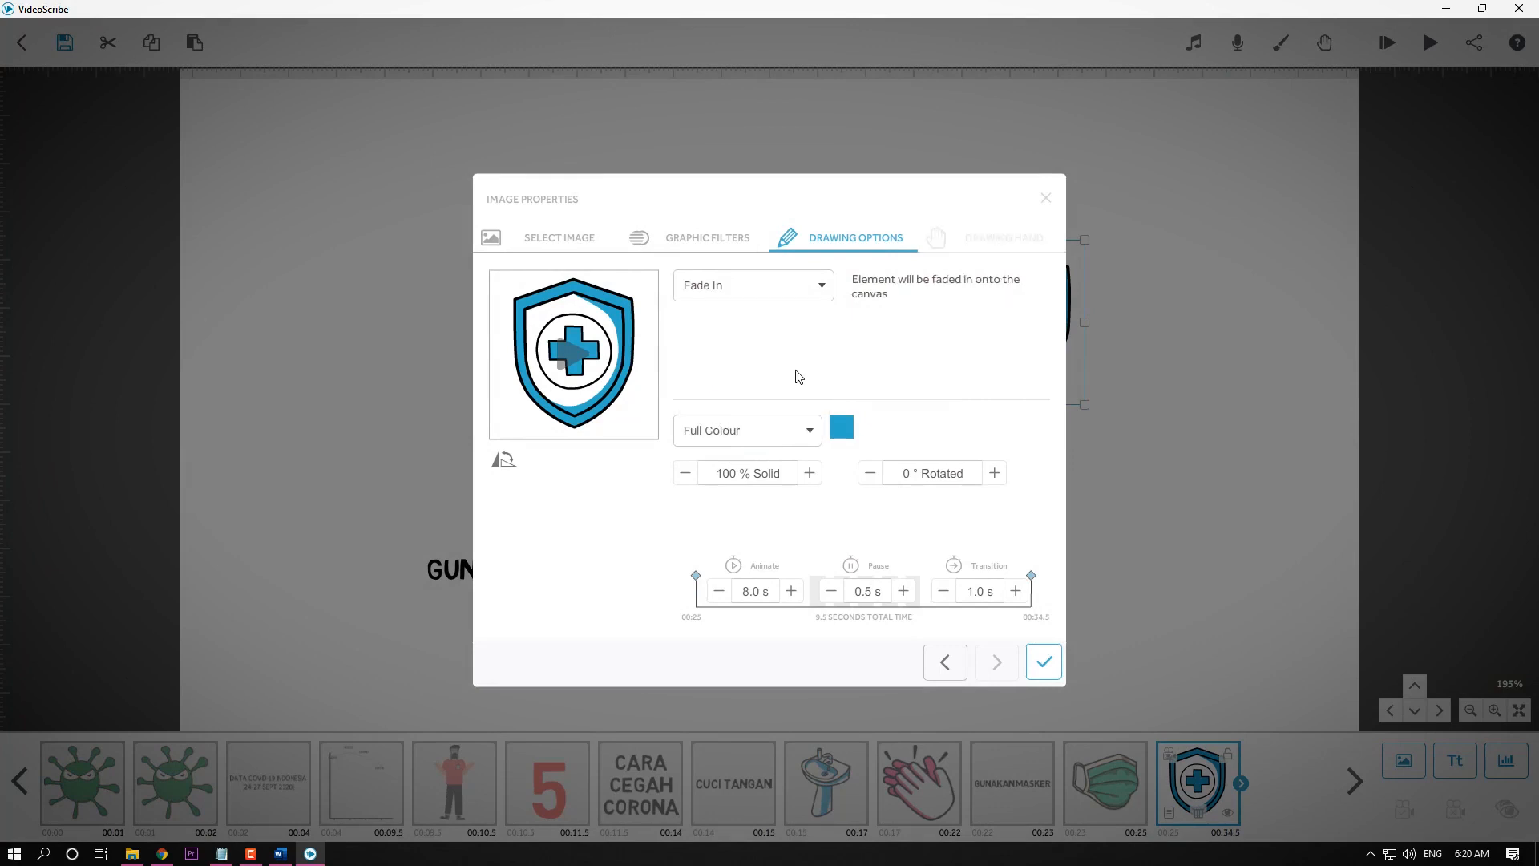
left_click(719, 590)
left_click(719, 590)
left_click(719, 591)
left_click(719, 591)
left_click(719, 591)
left_click(720, 591)
left_click(903, 591)
left_click(832, 591)
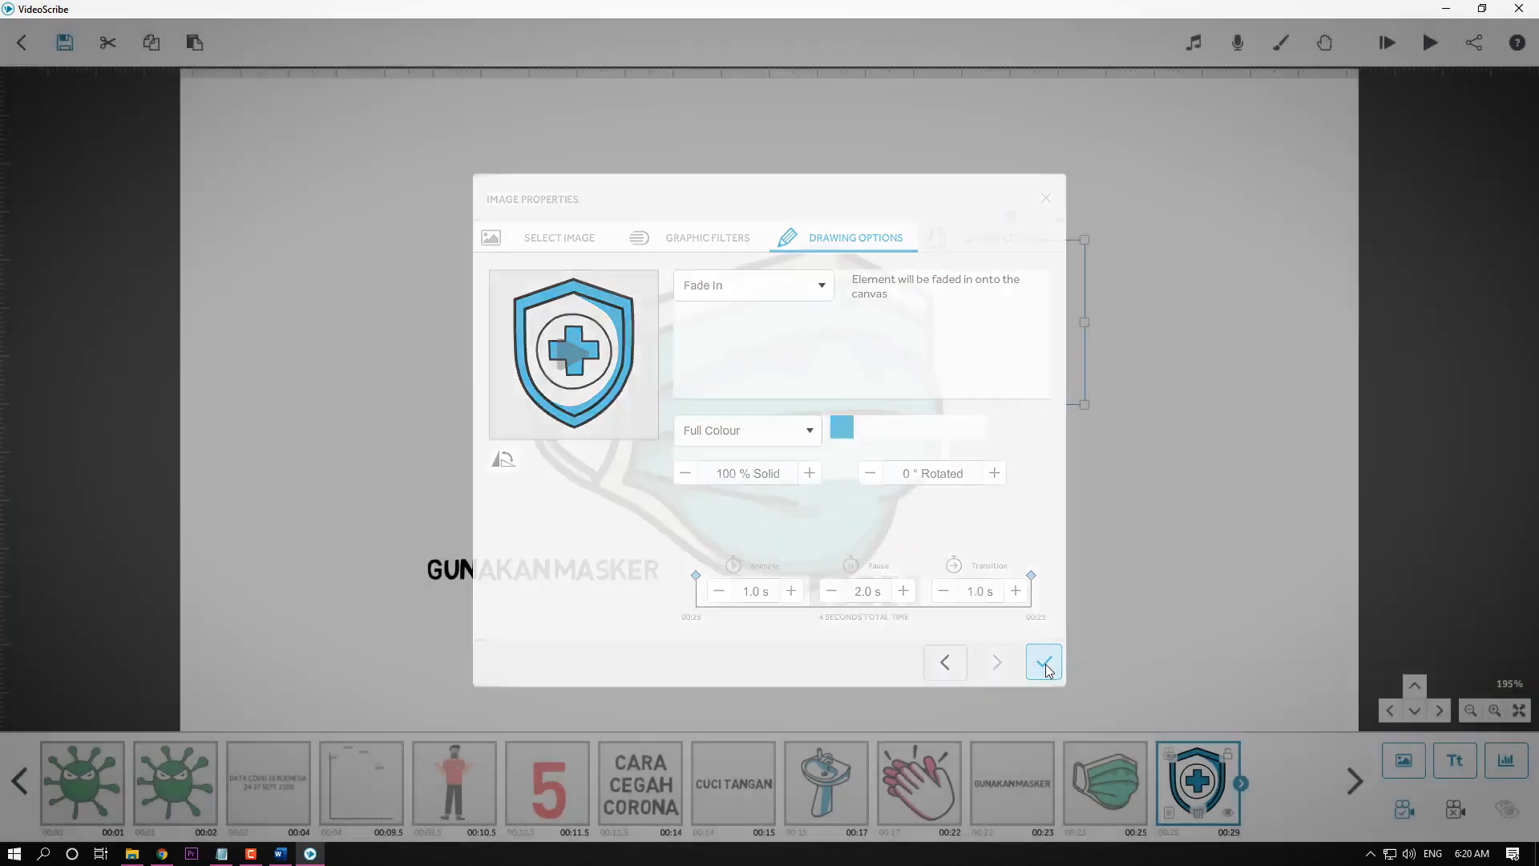
left_click(1044, 664)
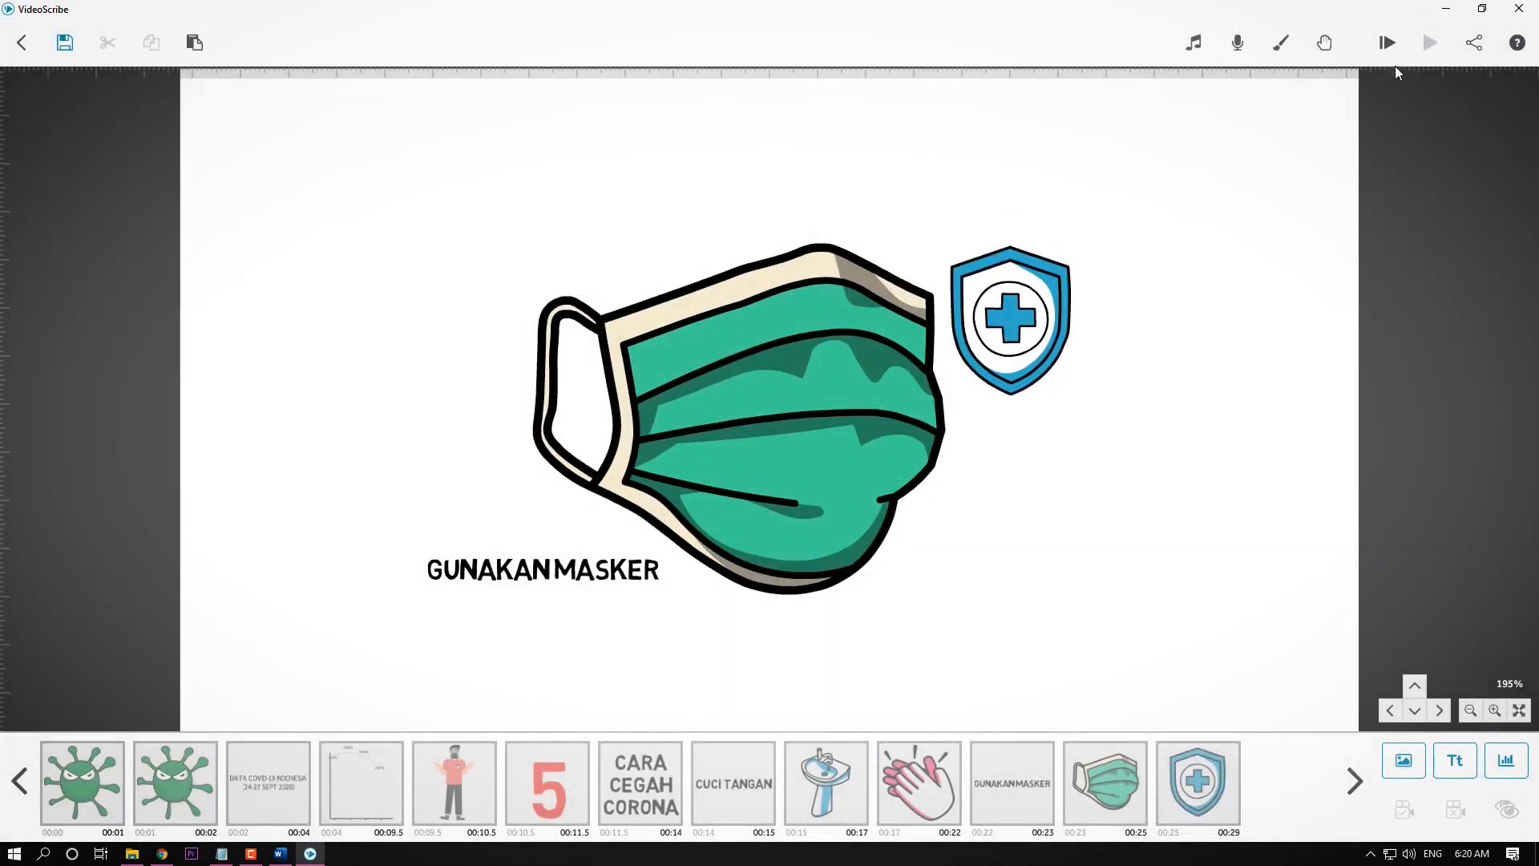
Preview the mask scene starting from the GUNAKAN MASKER text.
left_click(636, 574)
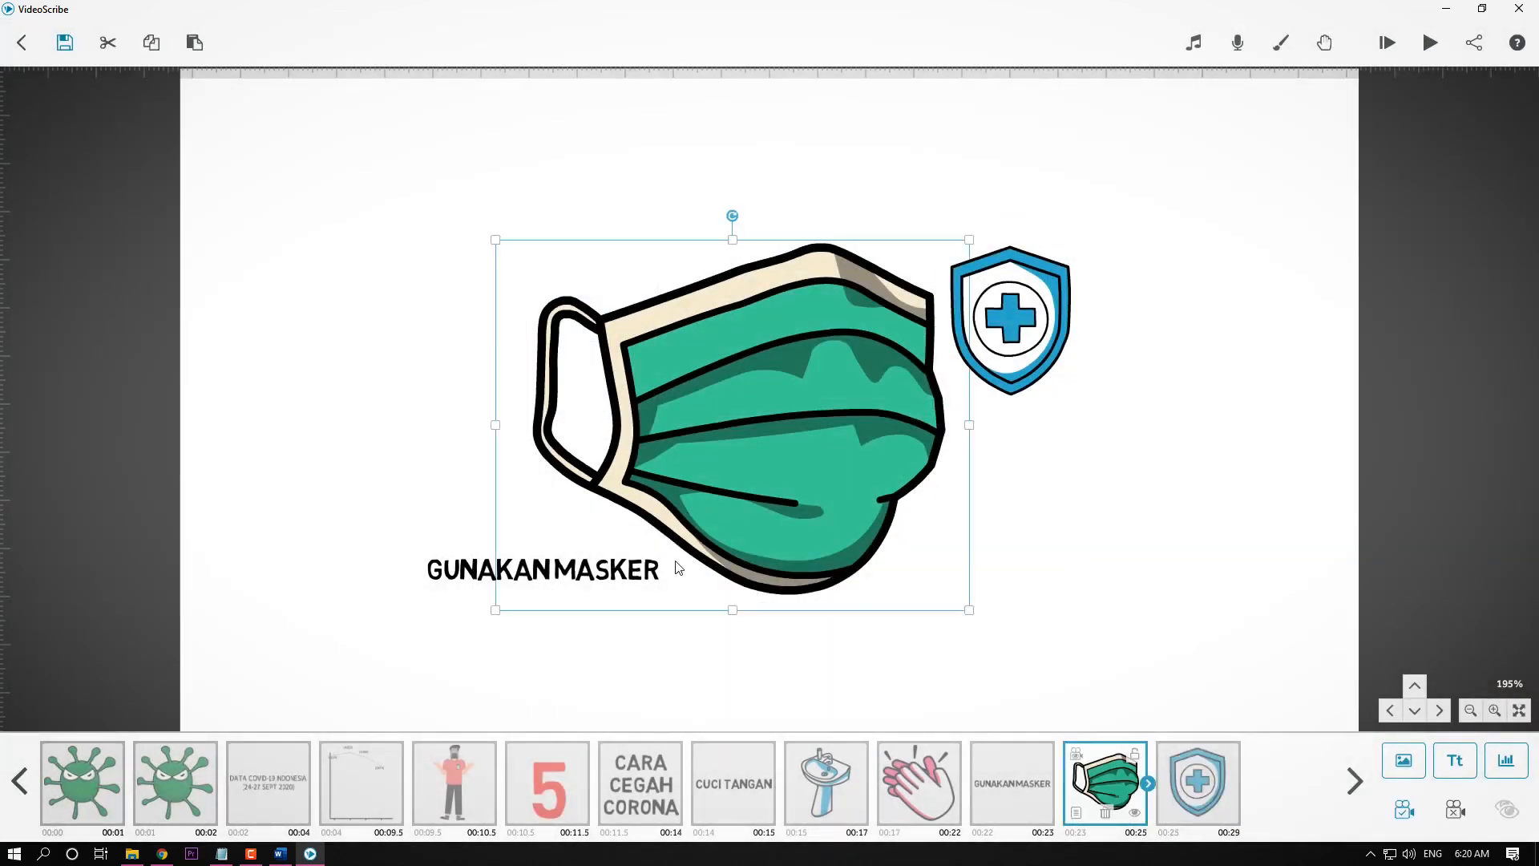
left_click(440, 584)
left_click(1427, 48)
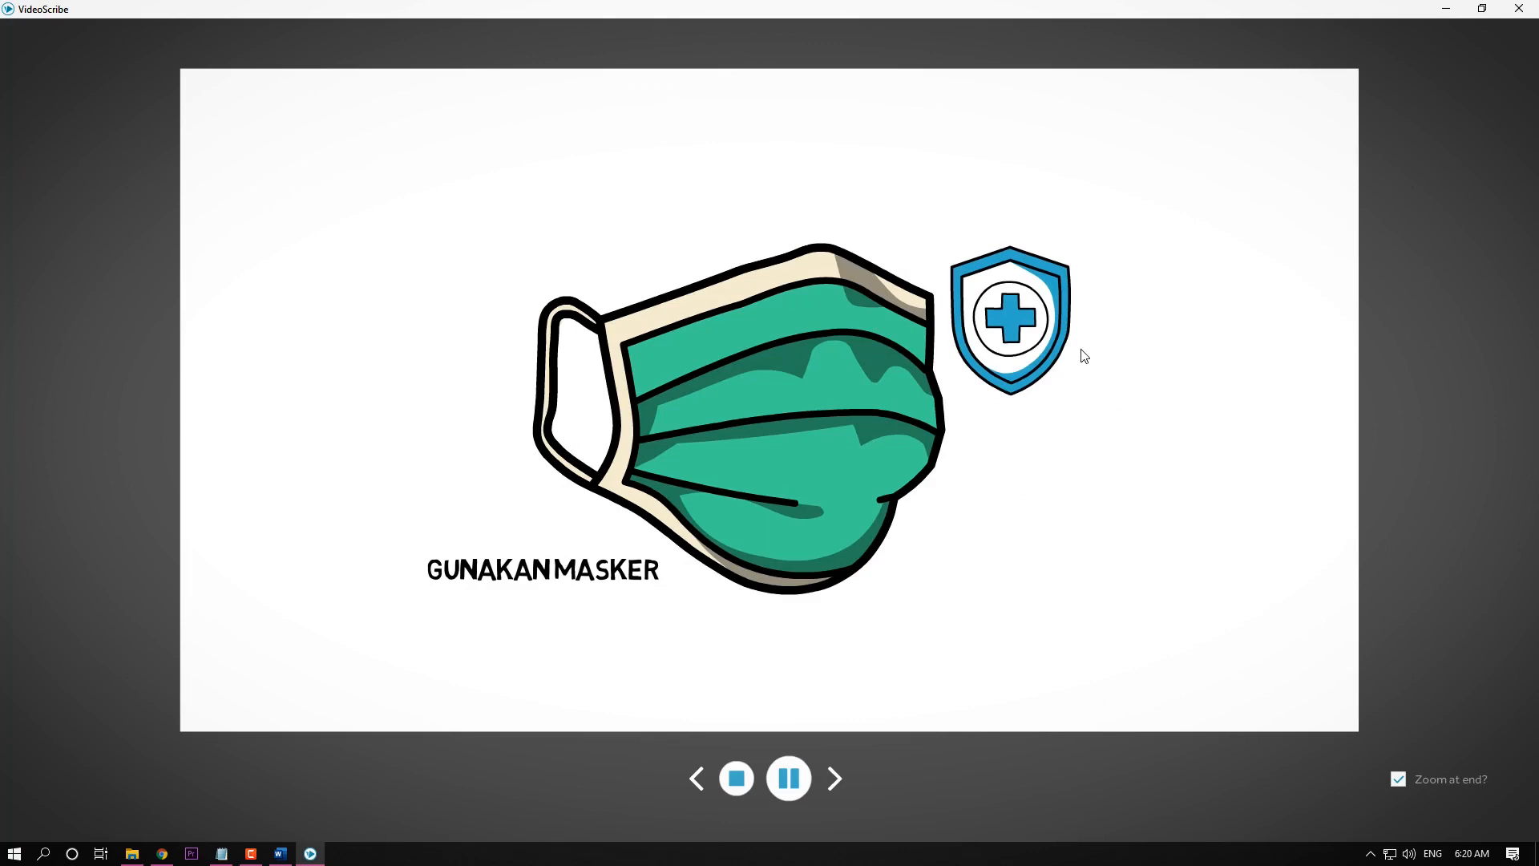
Find an empty canvas area for the next scene and check its content in the Word storyboard.
left_click_drag(941, 657, 987, 281)
scroll(895, 482, "up", 5)
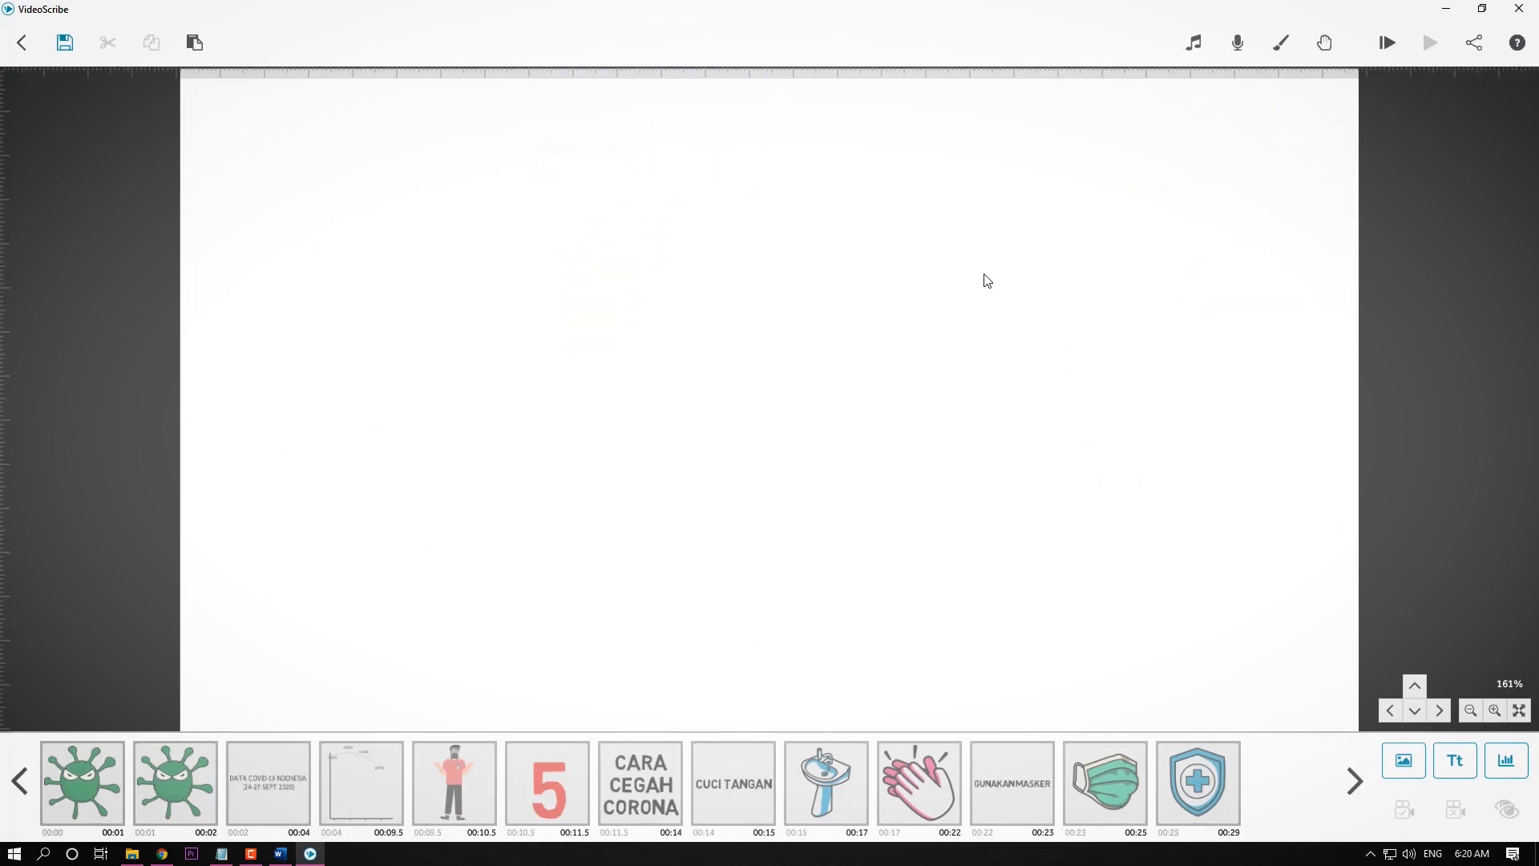
left_click(279, 853)
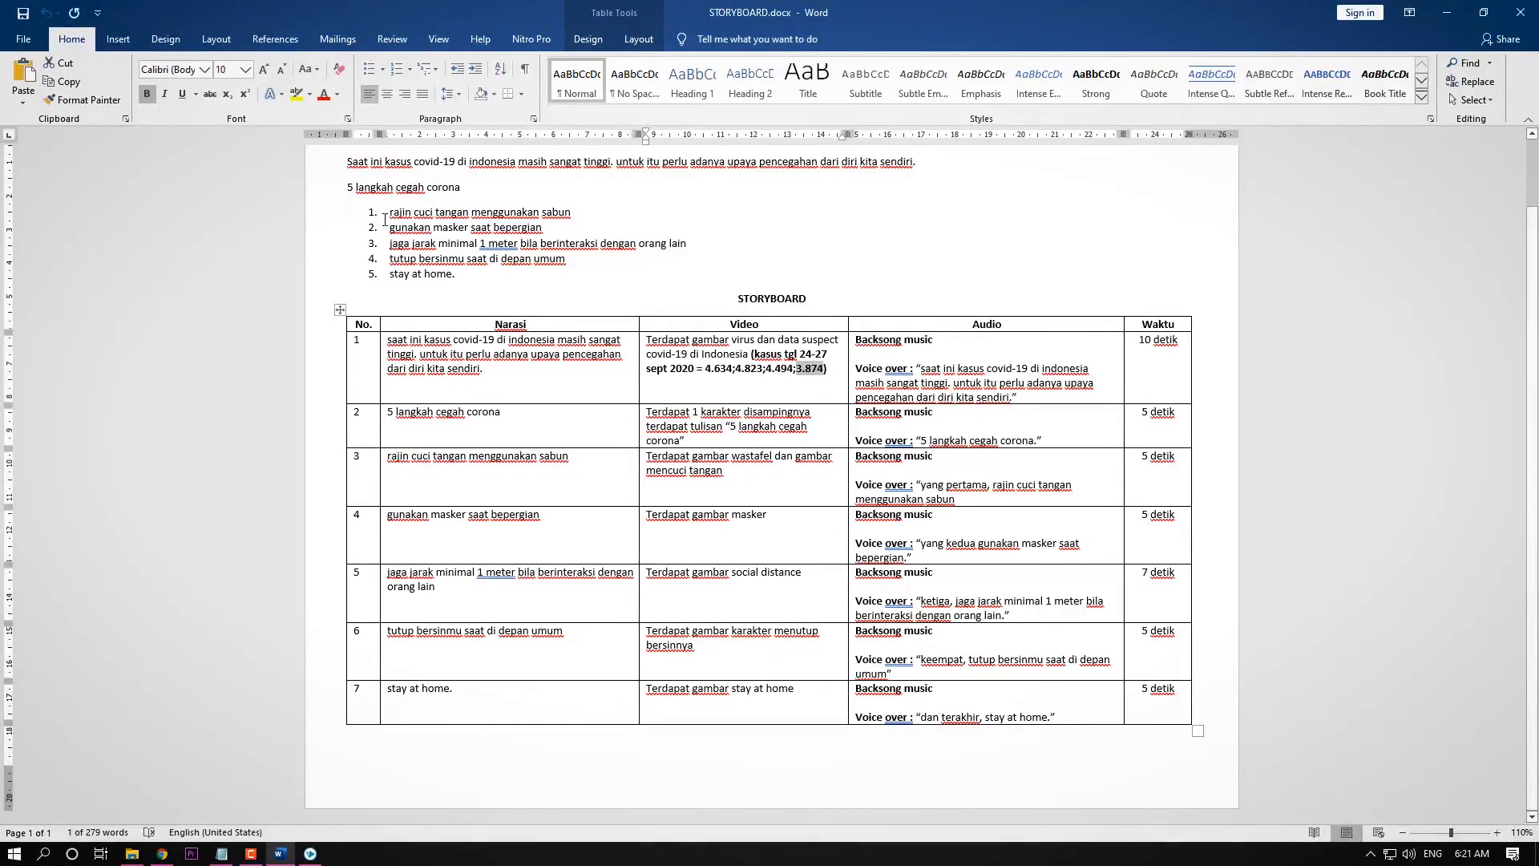
left_click(281, 855)
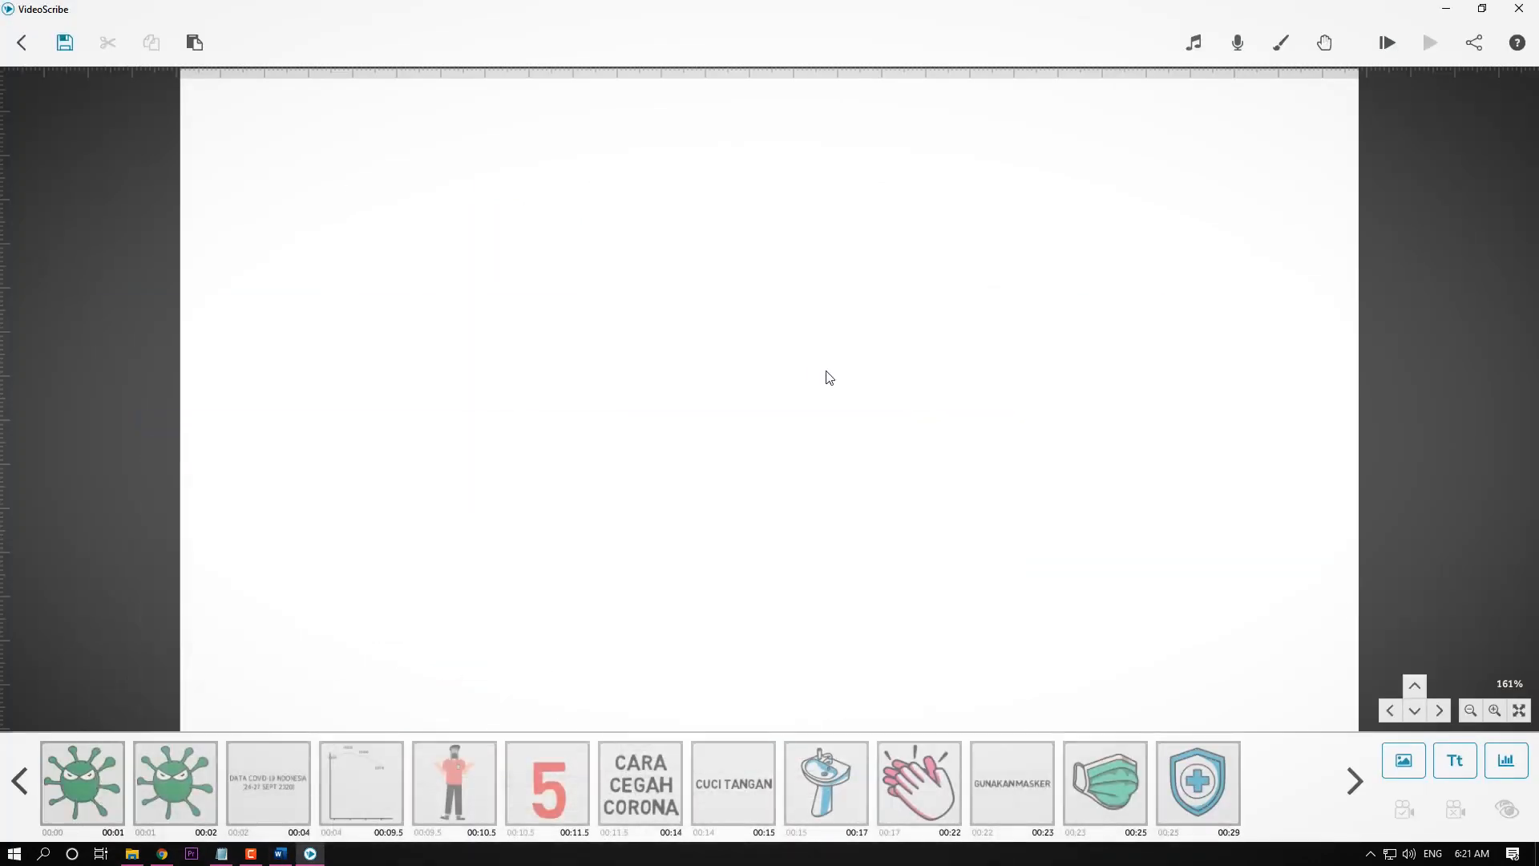
Add the image of three coloured people with wave lines between them from the SOCIAL DISTANCE search results.
left_click(1404, 759)
type("SOCIAL")
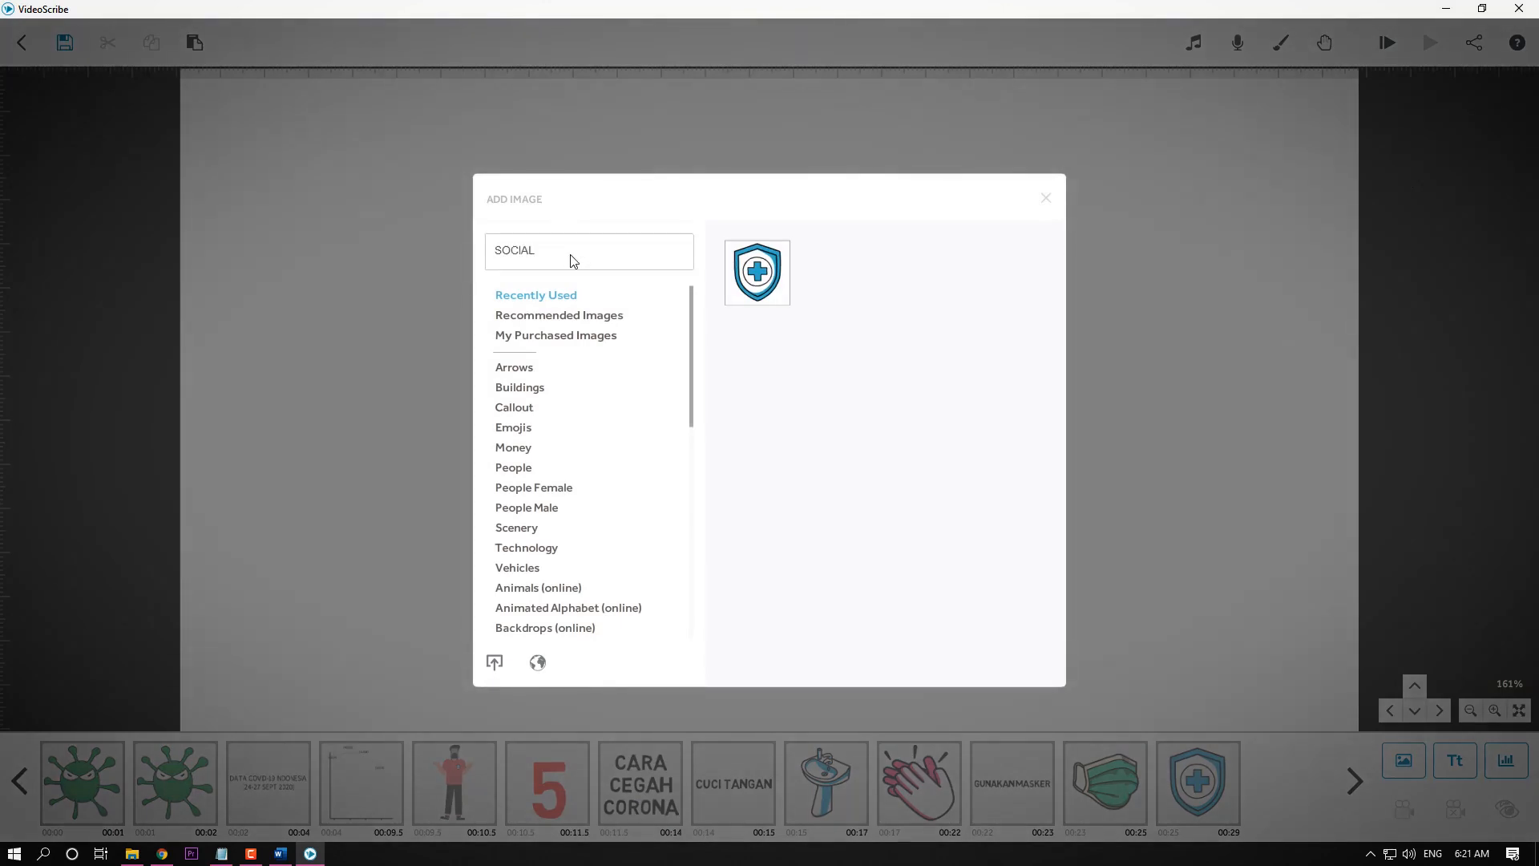
type(" DISTANCE")
key("Return")
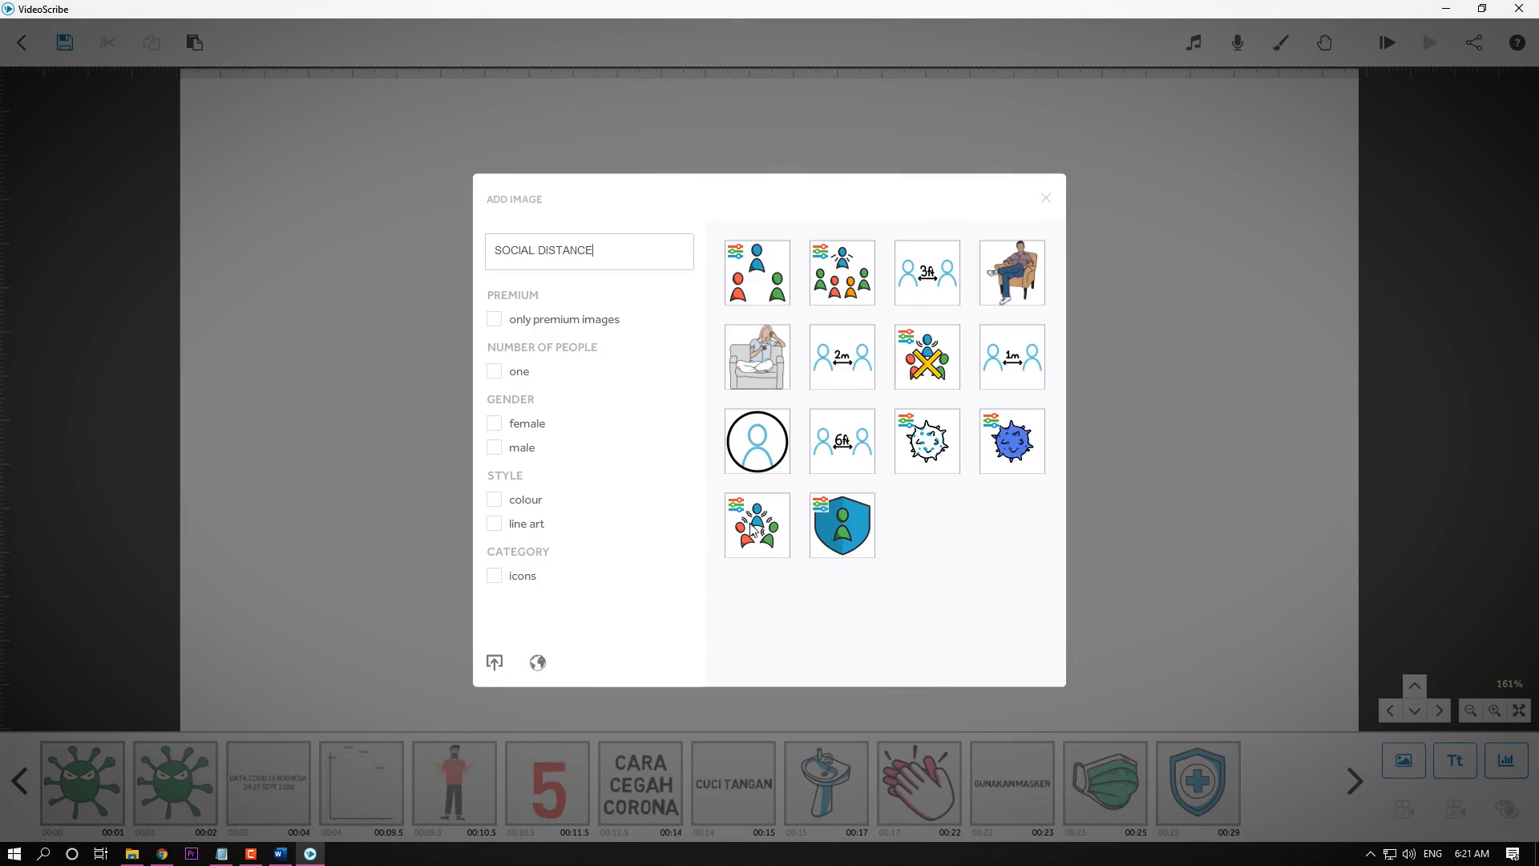
left_click(753, 525)
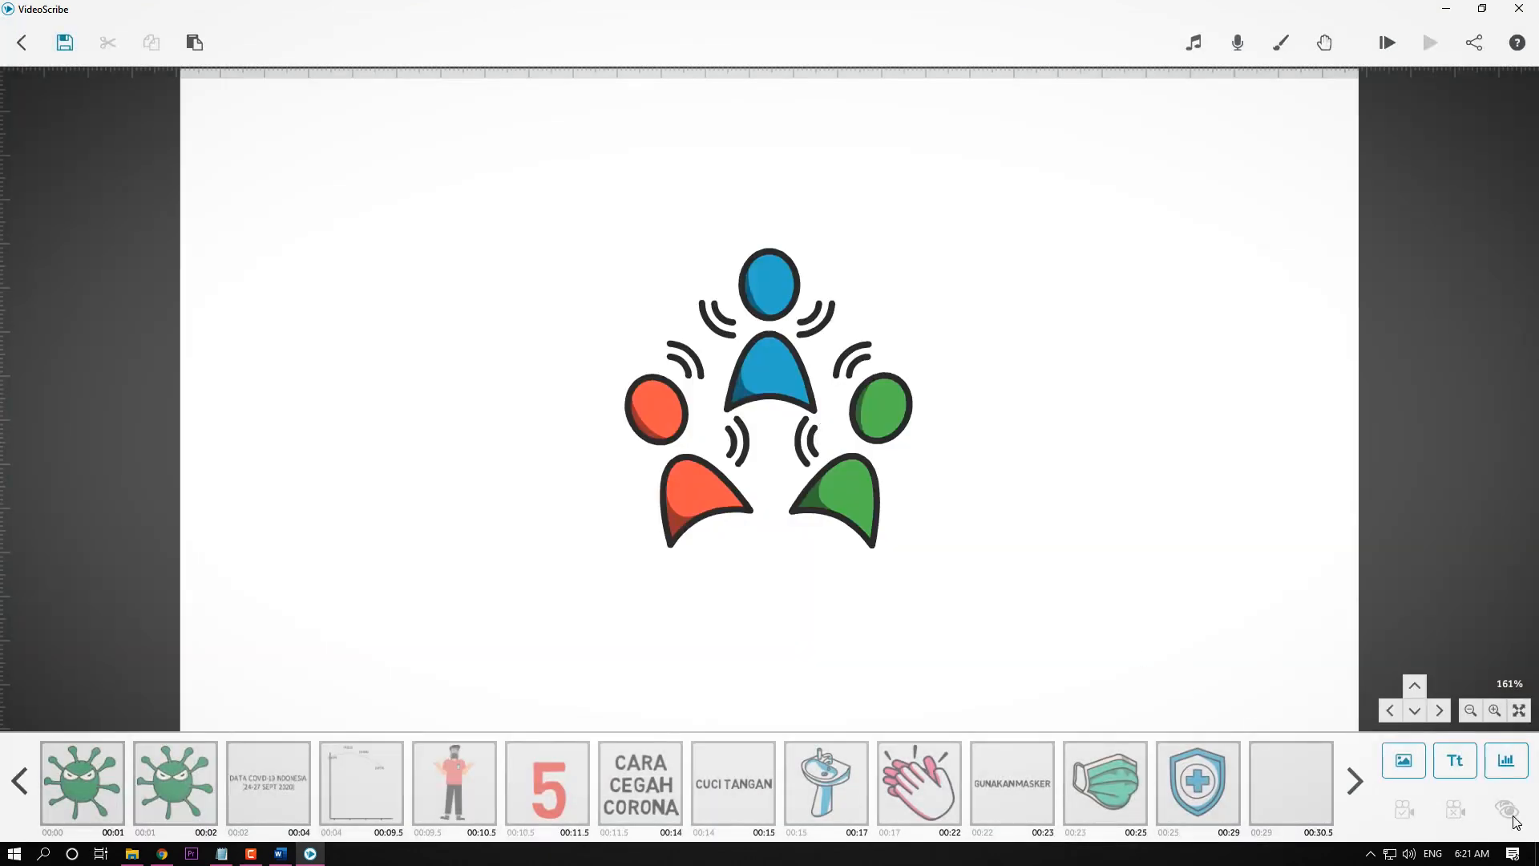
Add the image of two blue figures with a 1m arrow from the SOCIAL DISTANCE search results.
left_click(1411, 768)
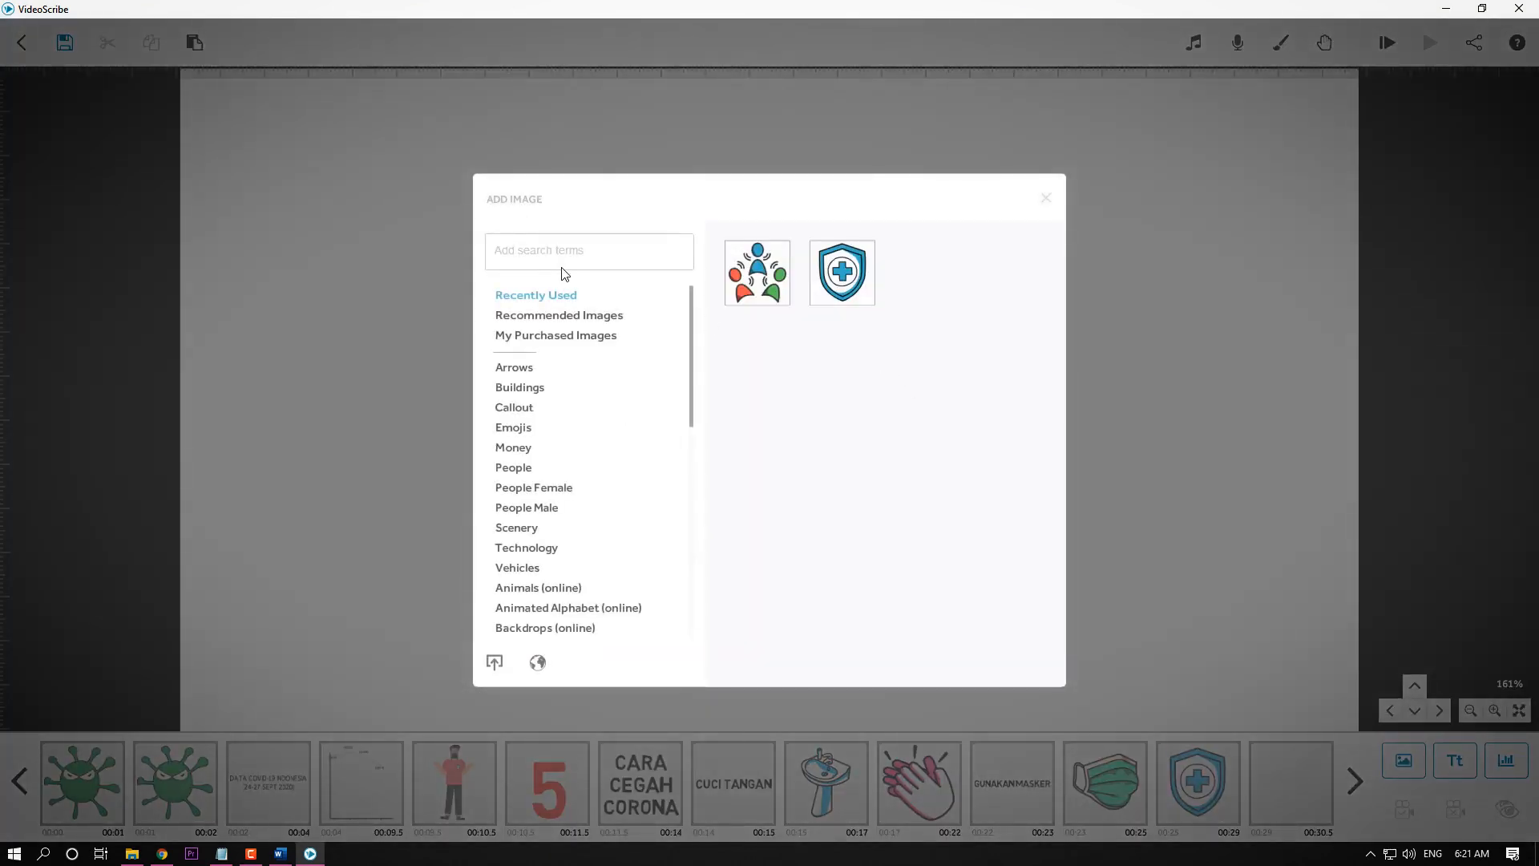
type("SOCIAL DISTANCE")
key("Return")
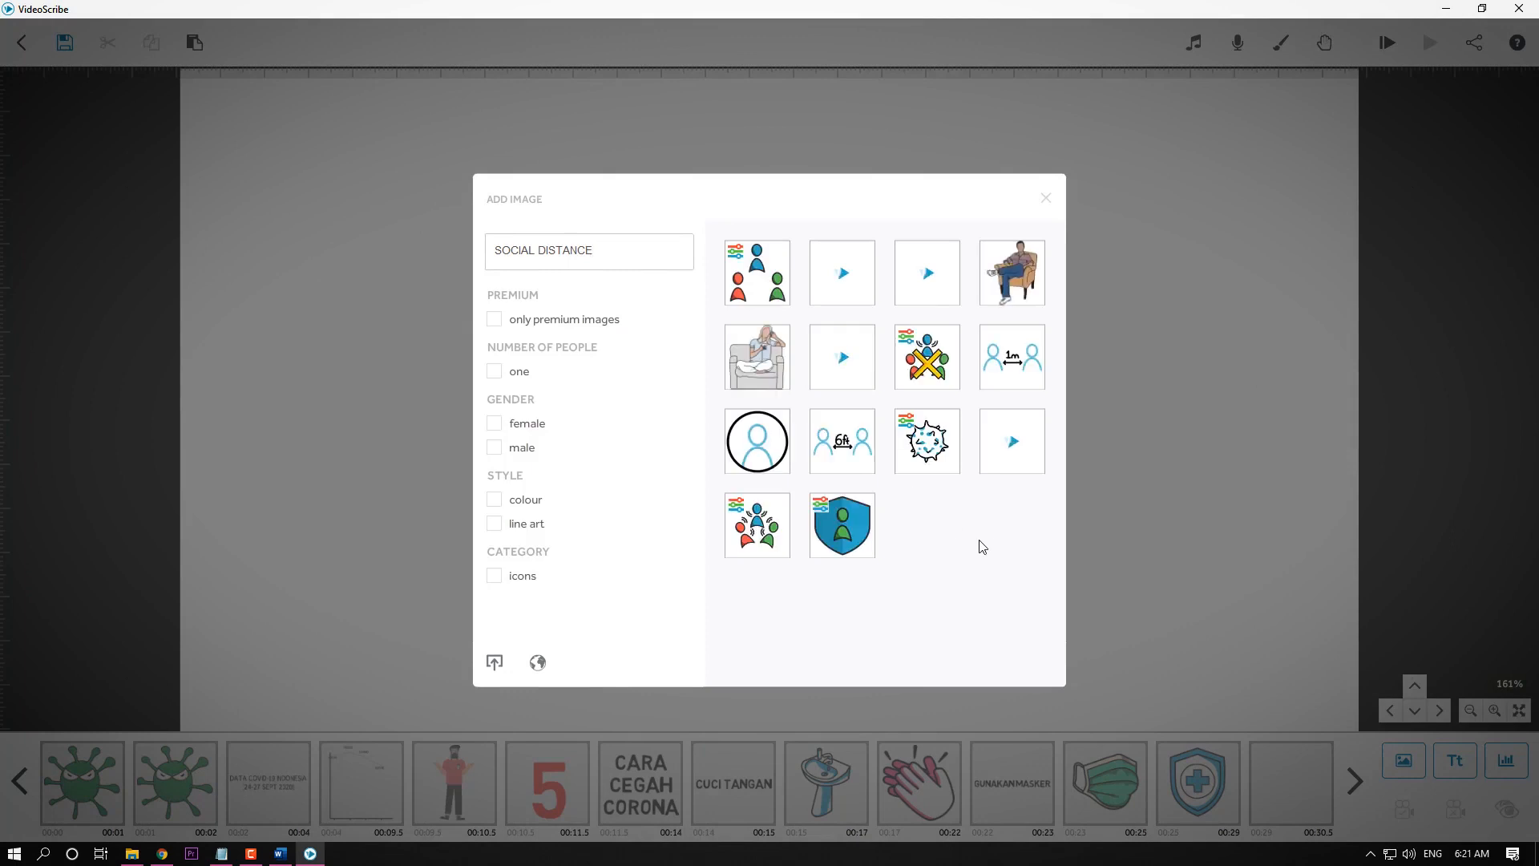
left_click(1014, 359)
Arrange the two images side by side, with the three-person image on the left and the 1m image on the right.
left_click_drag(1055, 283, 1062, 283)
left_click_drag(897, 408, 758, 347)
left_click_drag(860, 335, 867, 345)
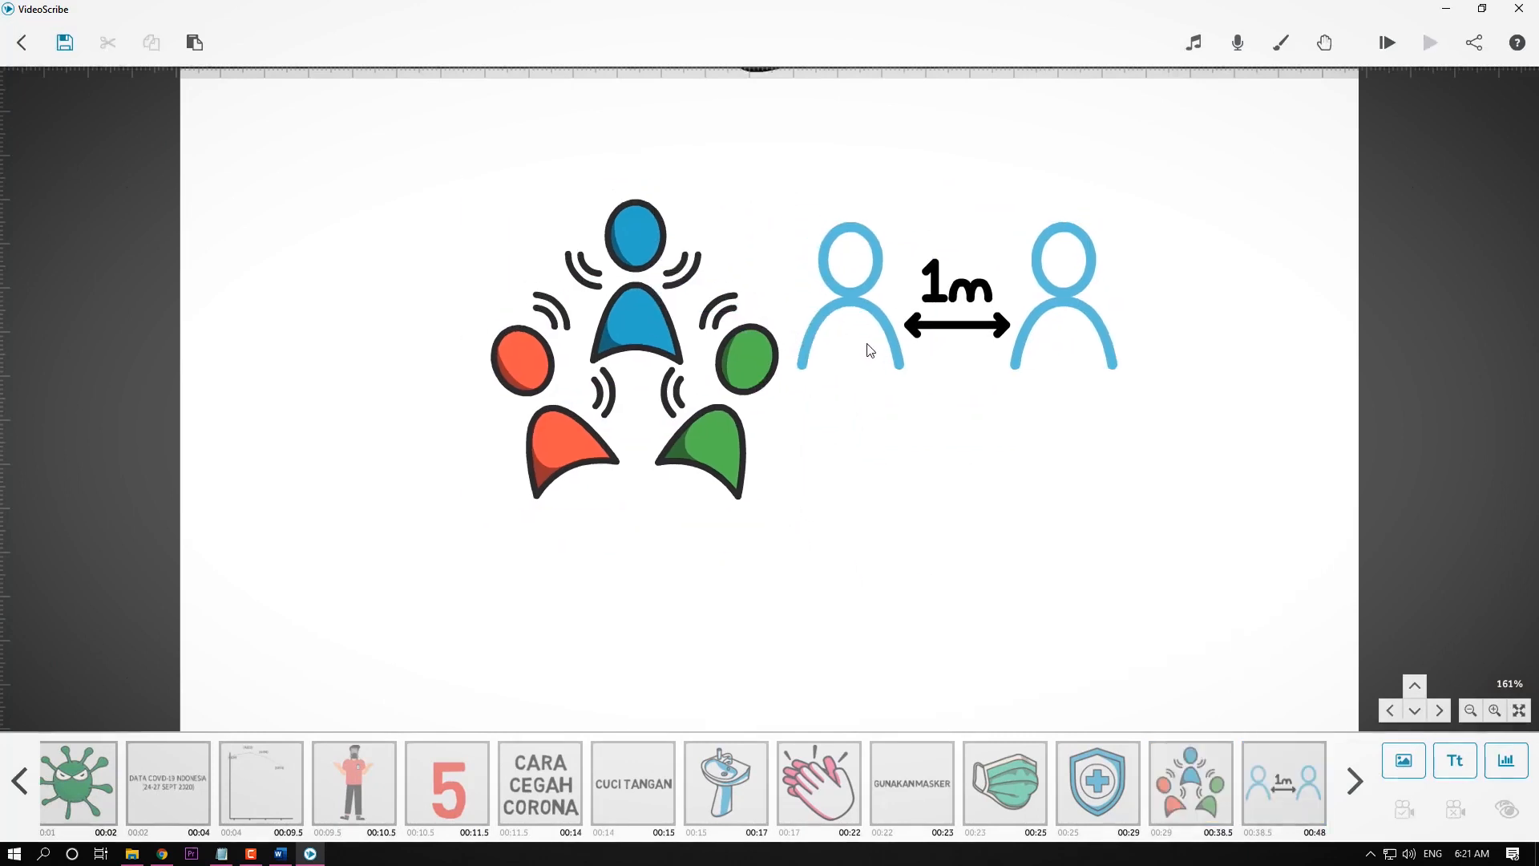
left_click(732, 297)
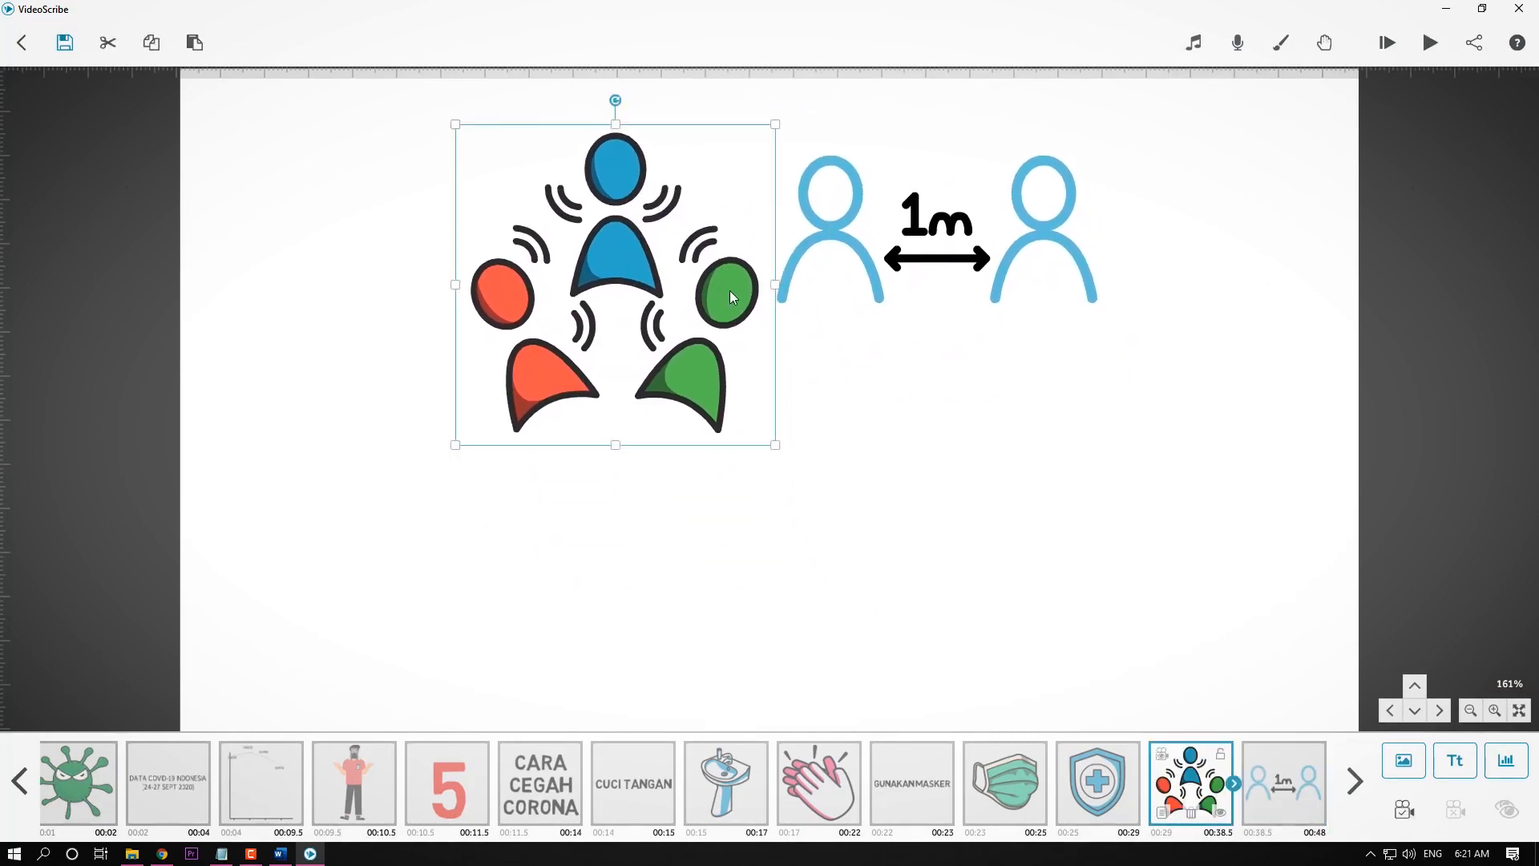
left_click_drag(730, 292, 697, 401)
left_click_drag(864, 256, 870, 426)
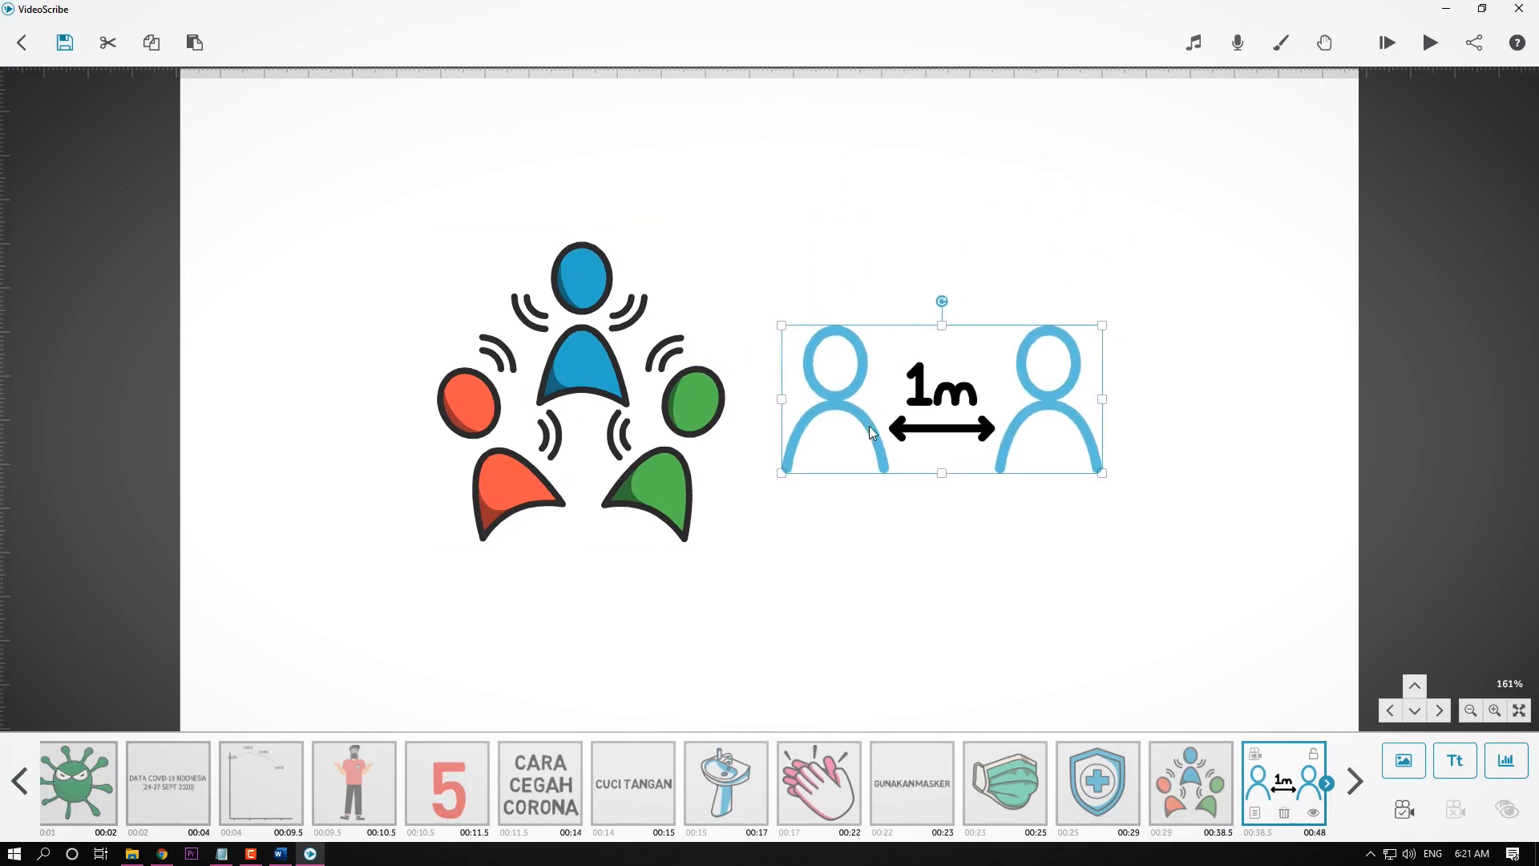
left_click(879, 542)
Add the text JAGA JARAK in the Basic font with centre alignment.
left_click(1457, 763)
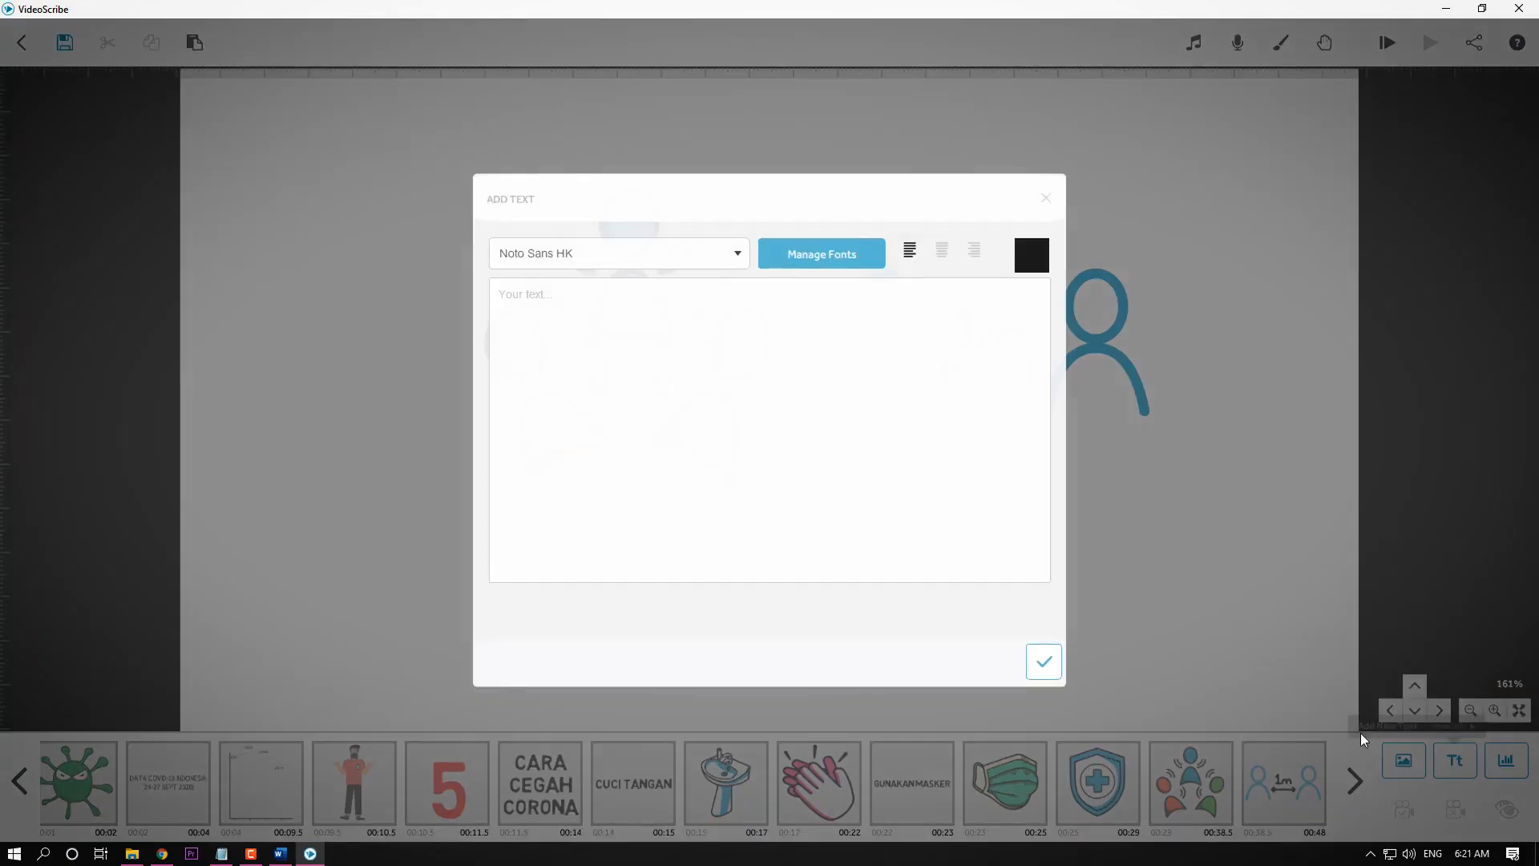
type("JAGA JARAK")
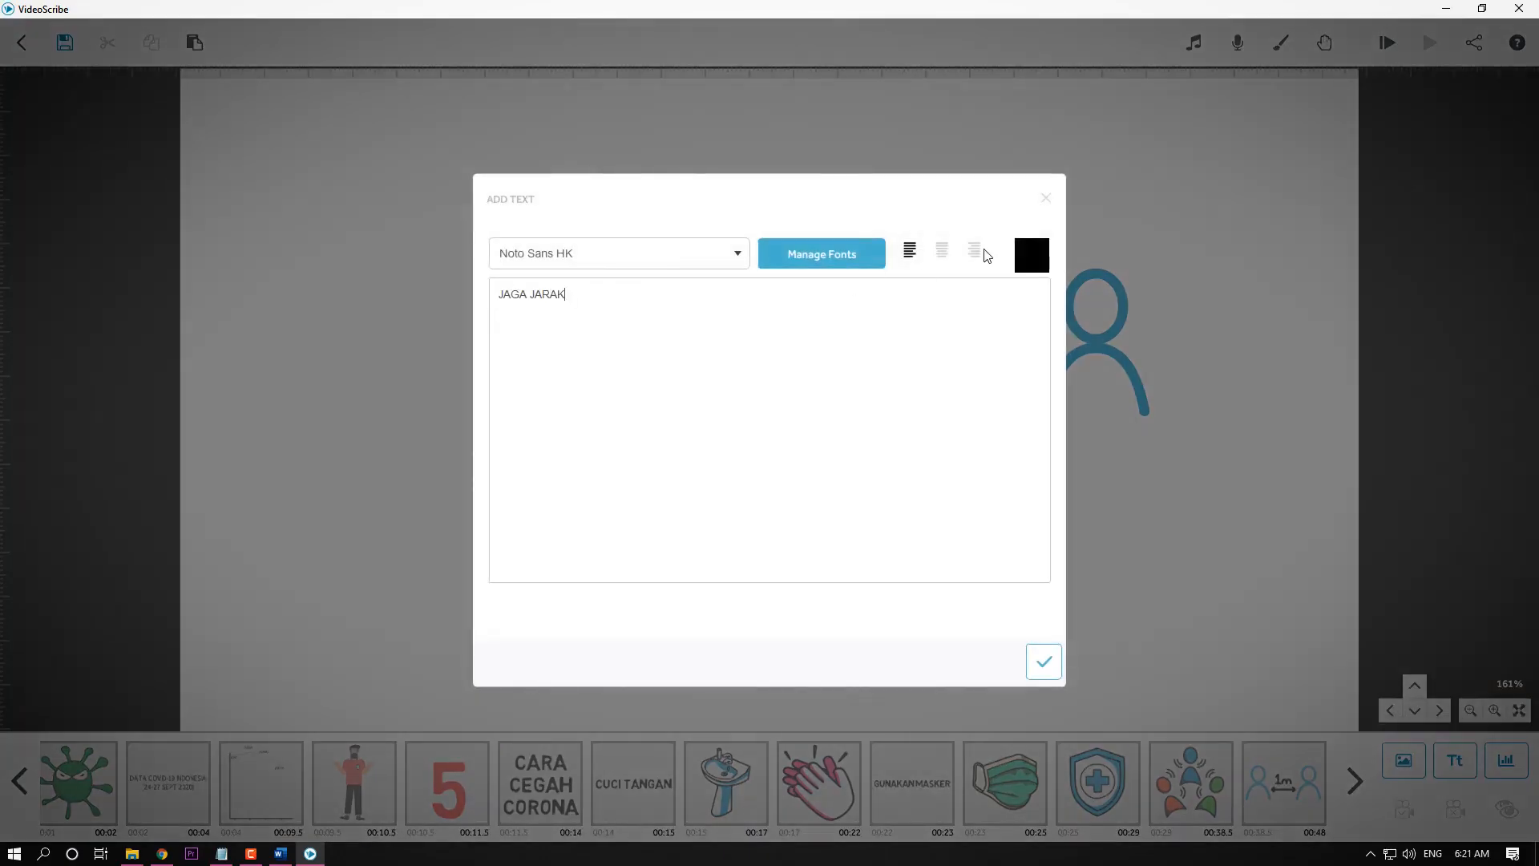
left_click(941, 250)
left_click(734, 263)
left_click(673, 293)
left_click(1044, 662)
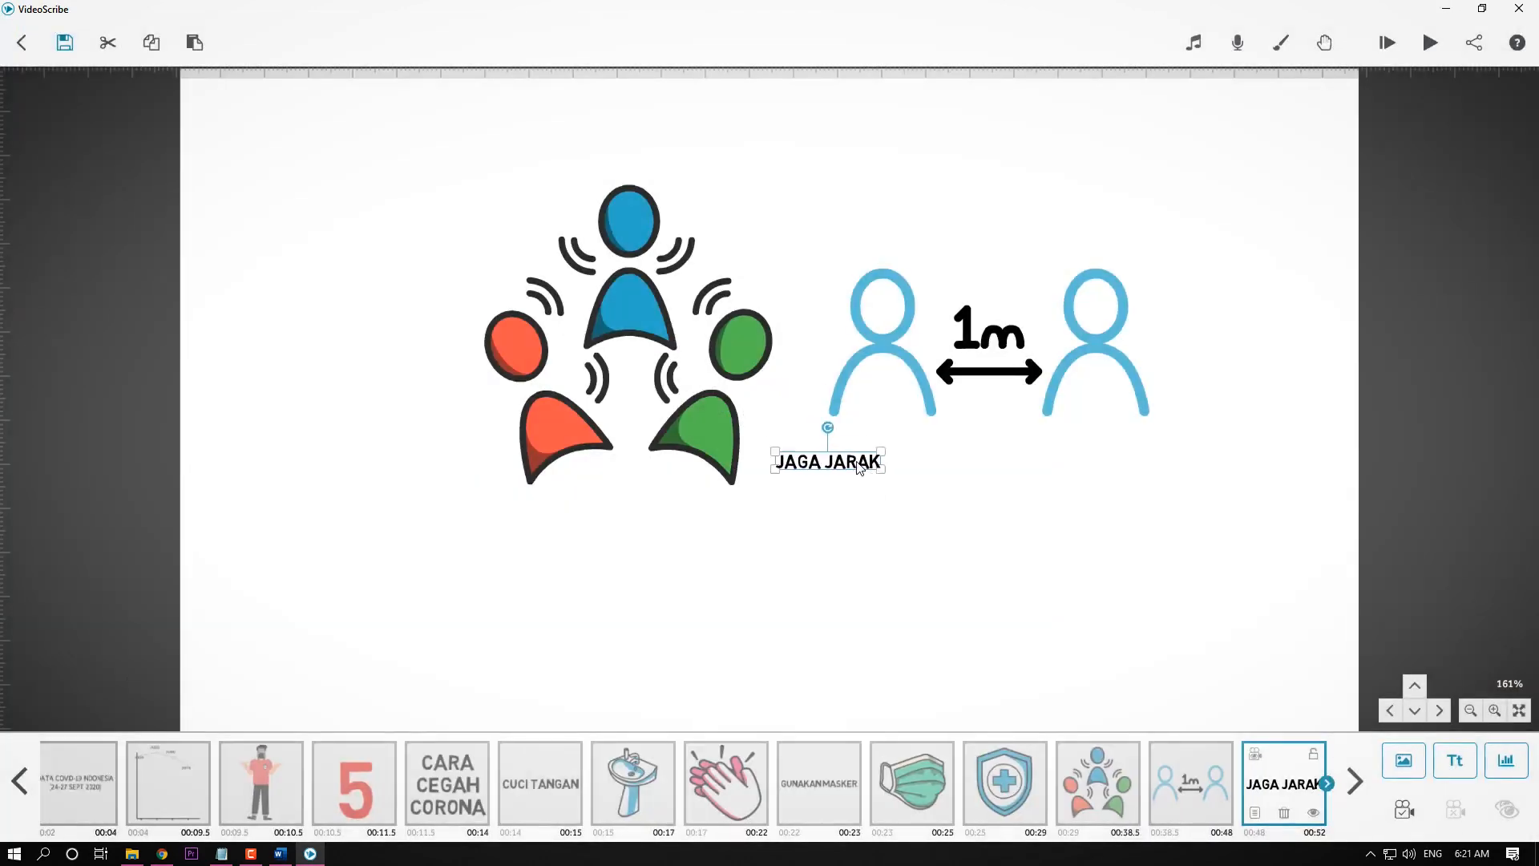
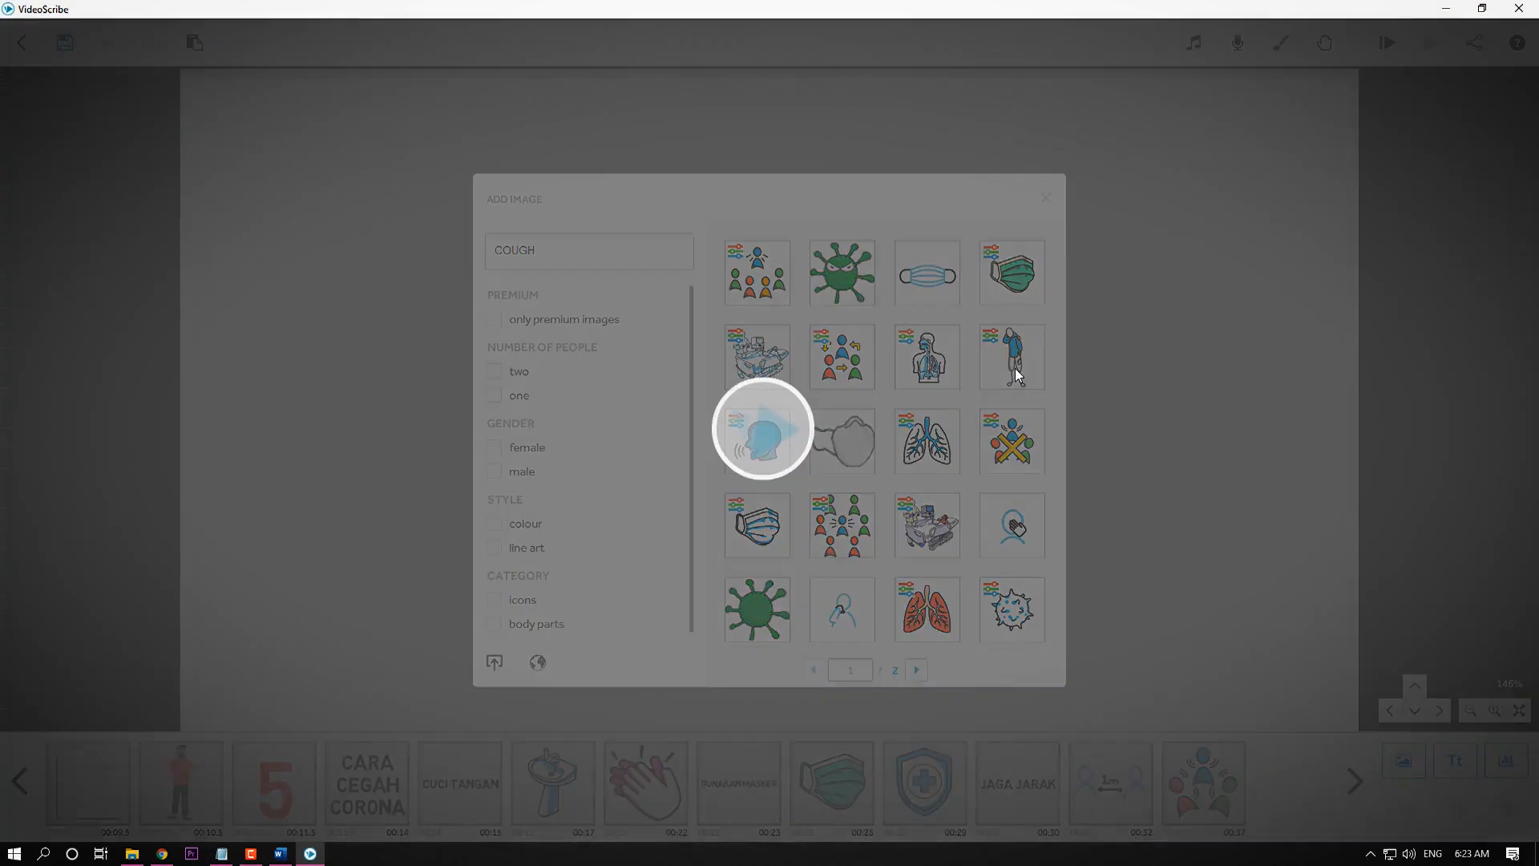
Add the image of the person coughing into the elbow from the COUGH search results, enlarged and placed near the canvas centre.
left_click(1014, 365)
left_click_drag(838, 563, 907, 609)
left_click_drag(802, 397, 781, 403)
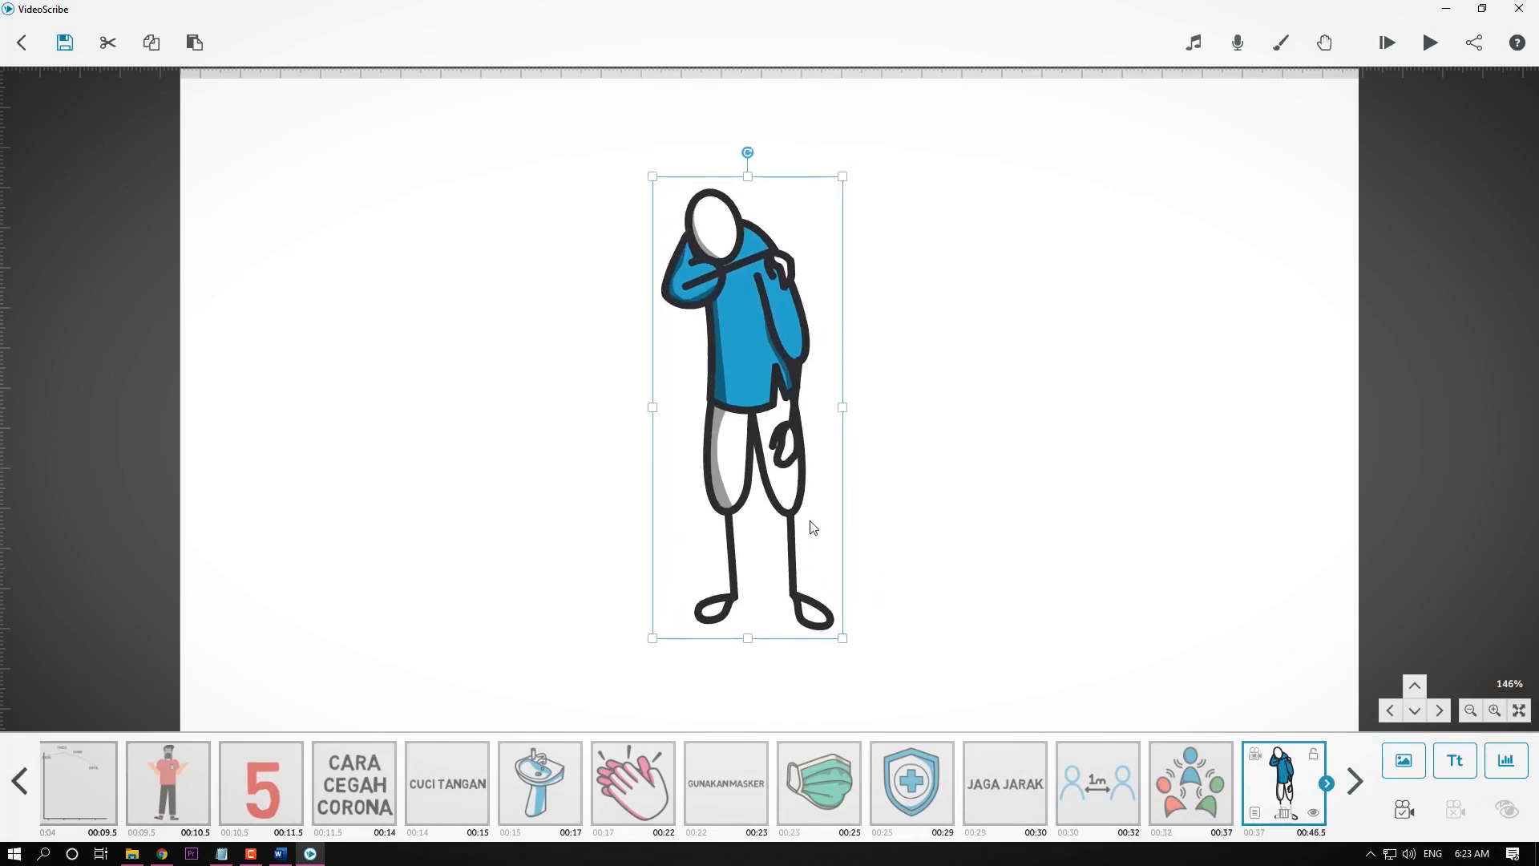
left_click_drag(846, 642, 857, 648)
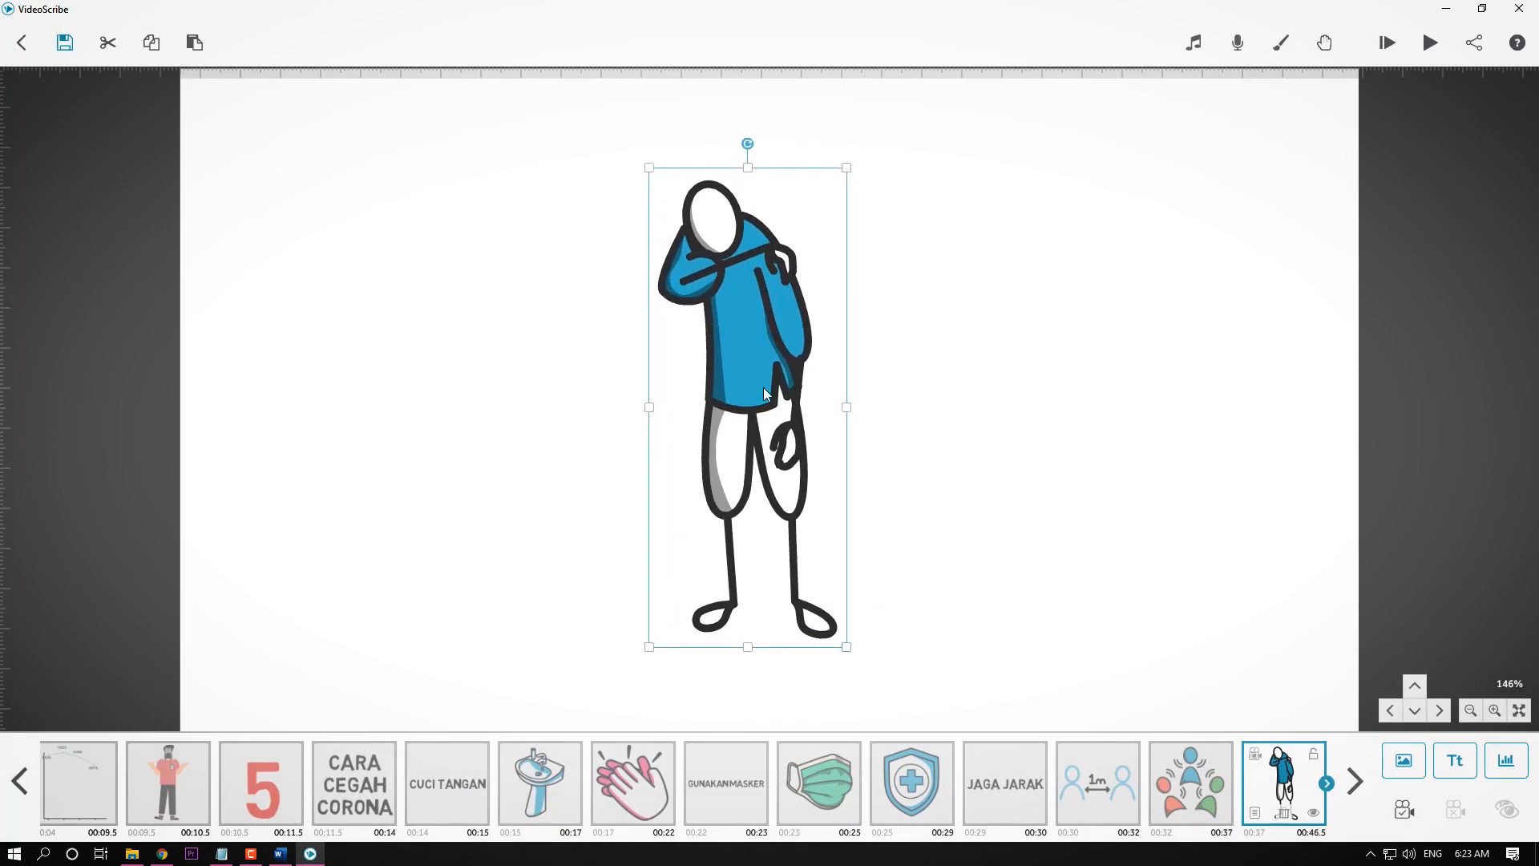
Add the centre-aligned text ETIKA BERSIN in the same font as the earlier headings, enlarged and placed left of the coughing figure.
left_click_drag(765, 394, 785, 392)
left_click(1456, 771)
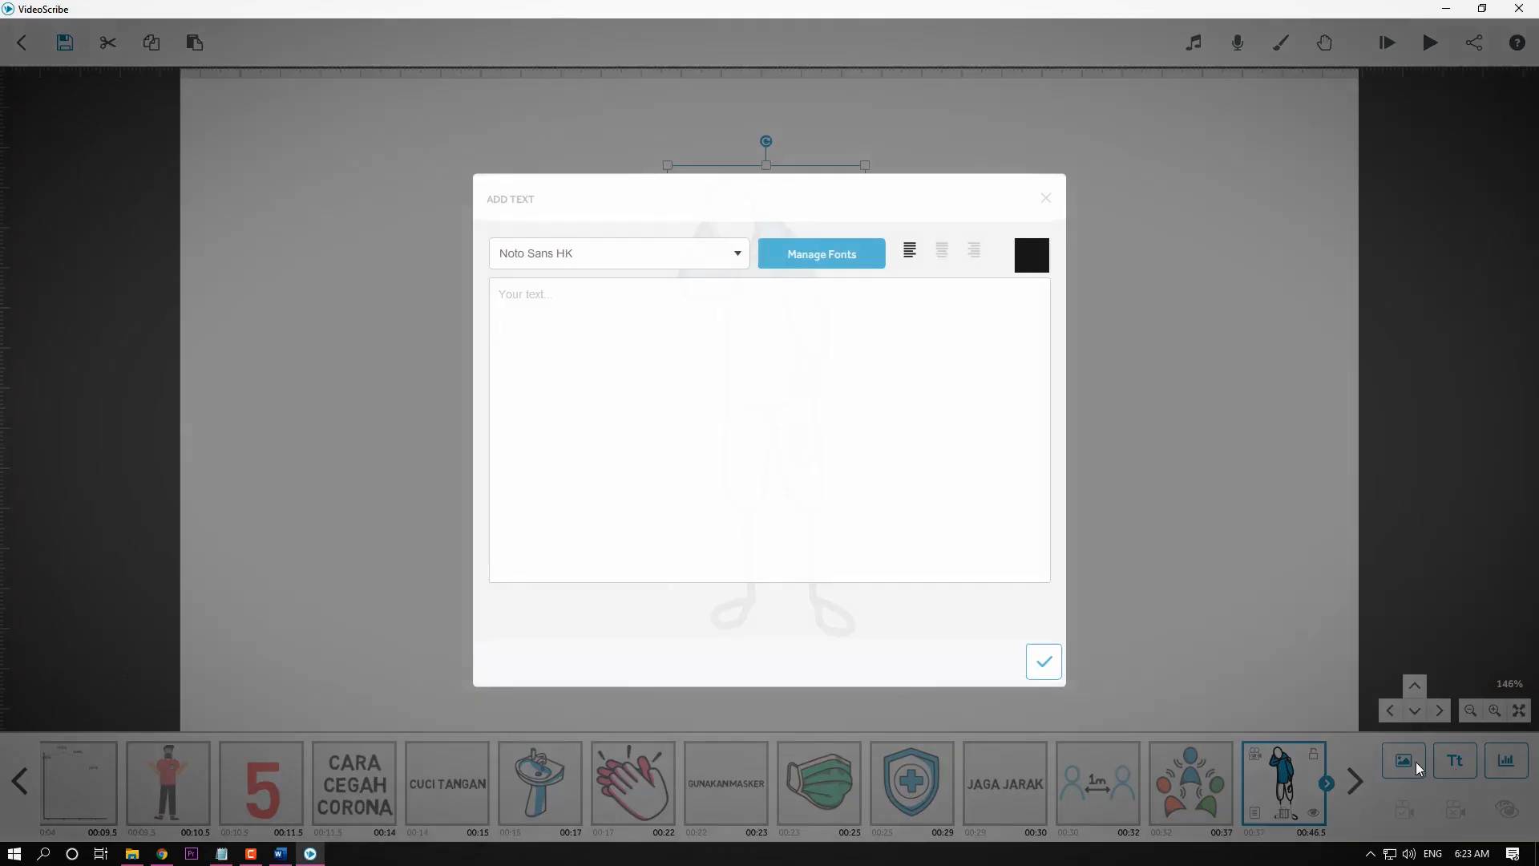
type("ETIKA BERSIN")
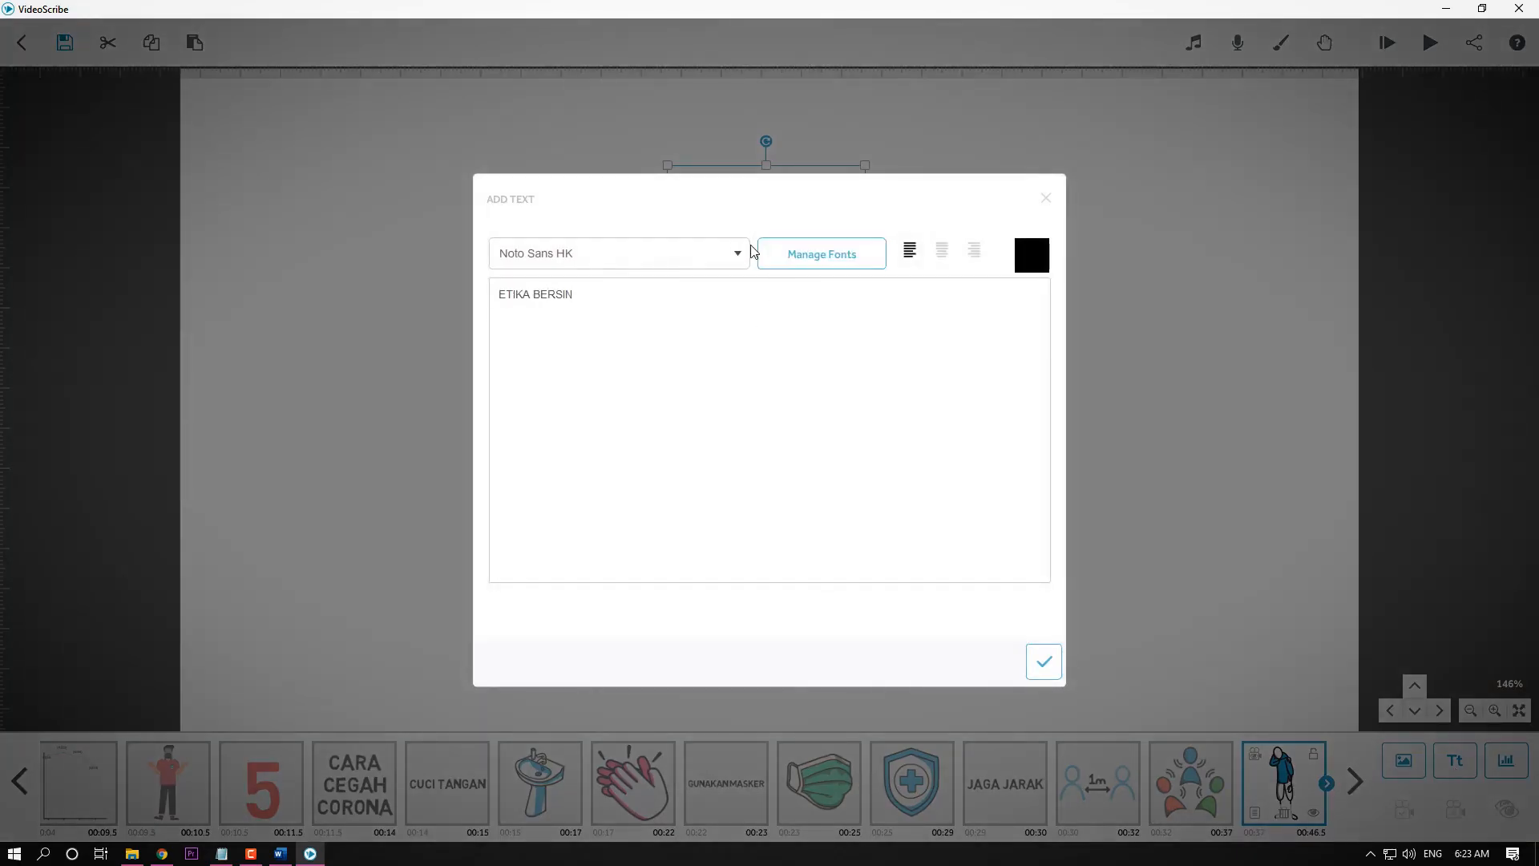
left_click(733, 261)
left_click(667, 282)
left_click(941, 250)
left_click(1043, 661)
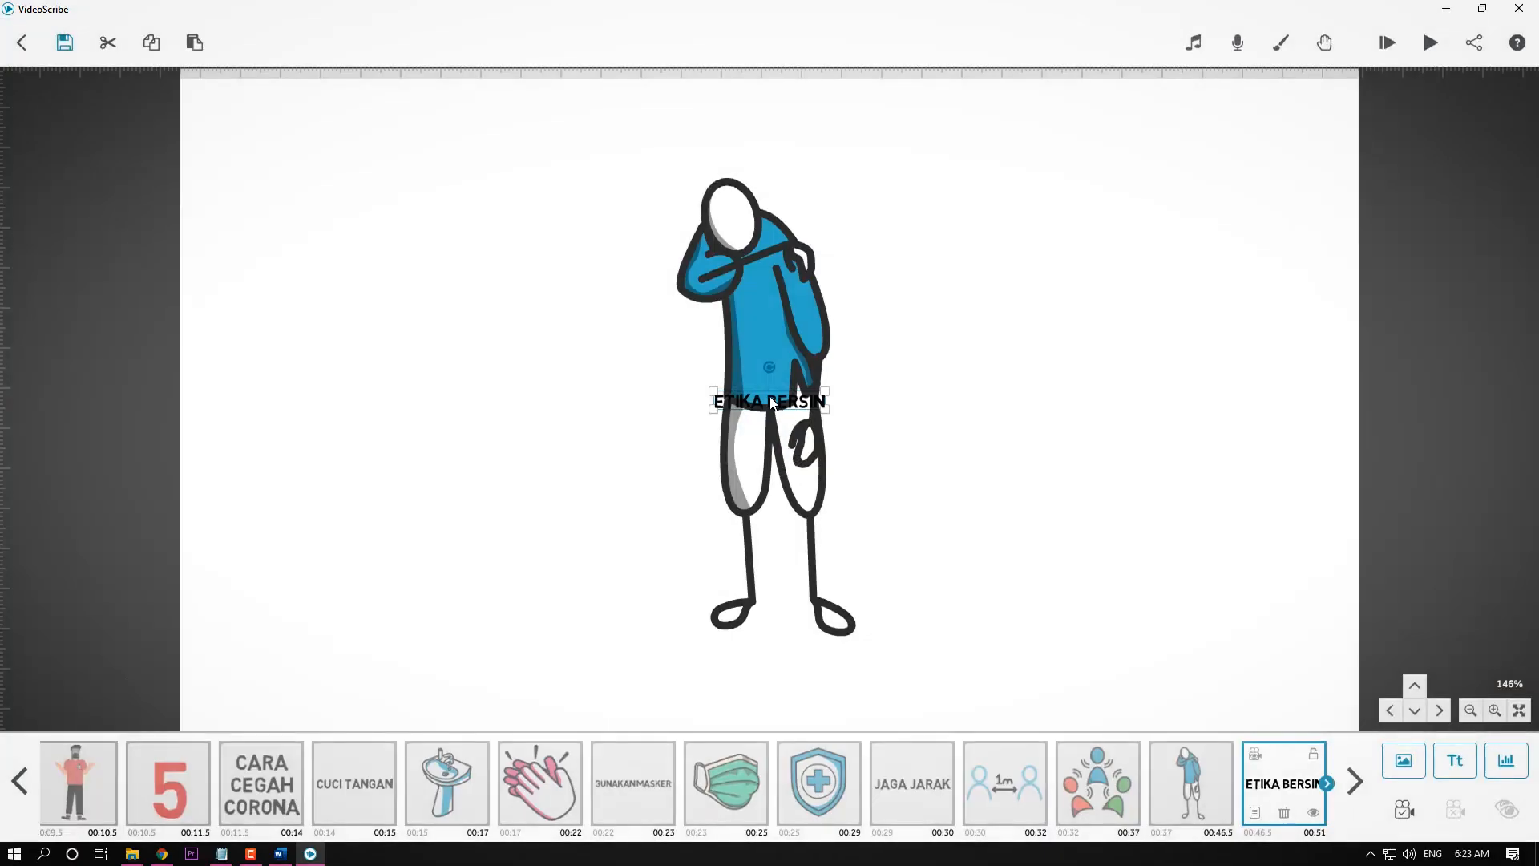
left_click_drag(798, 399, 651, 399)
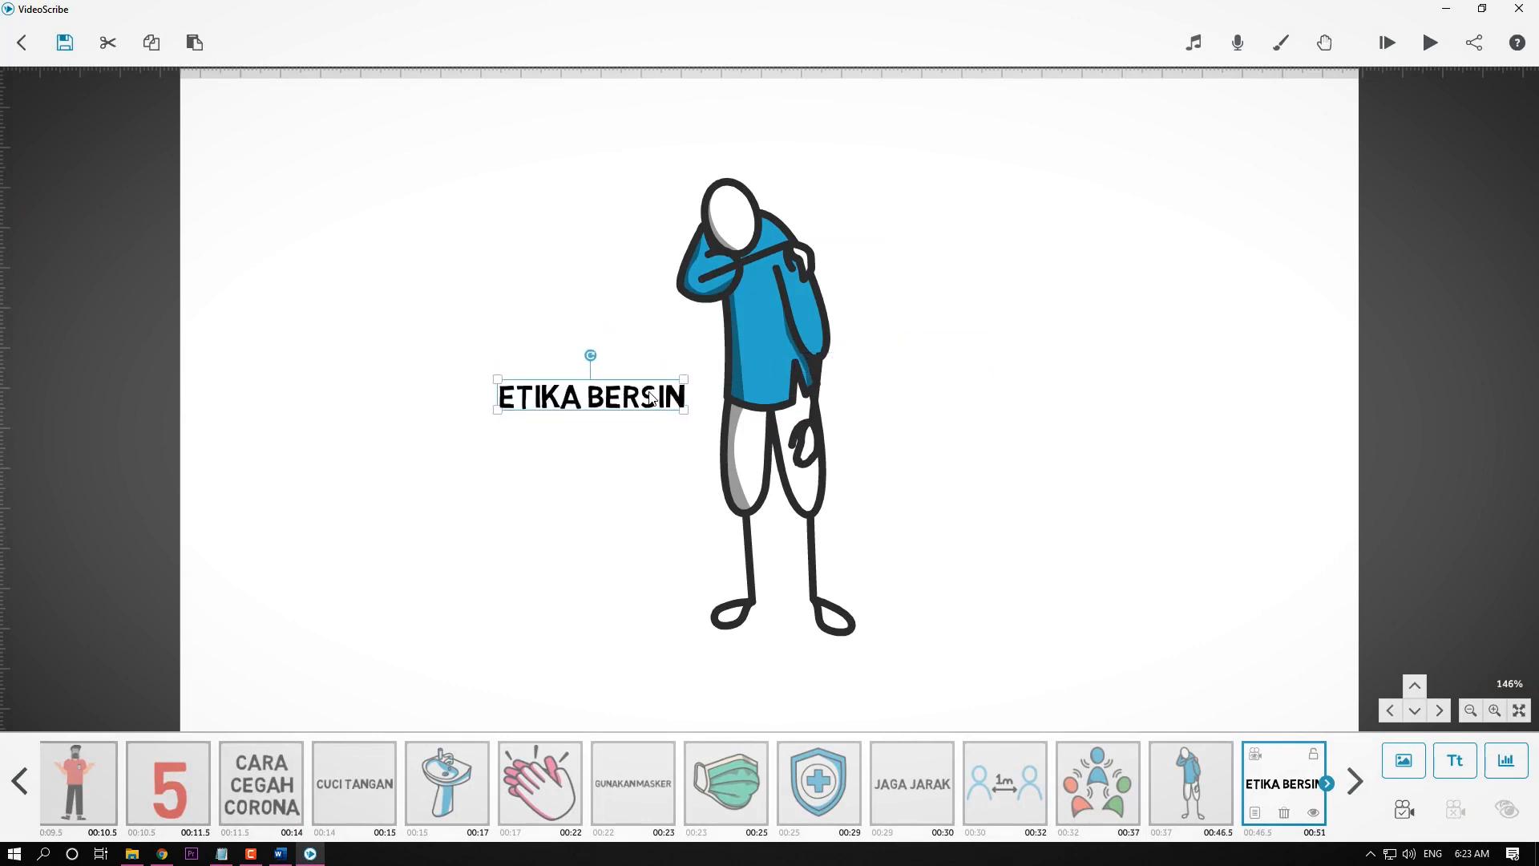
left_click(959, 428)
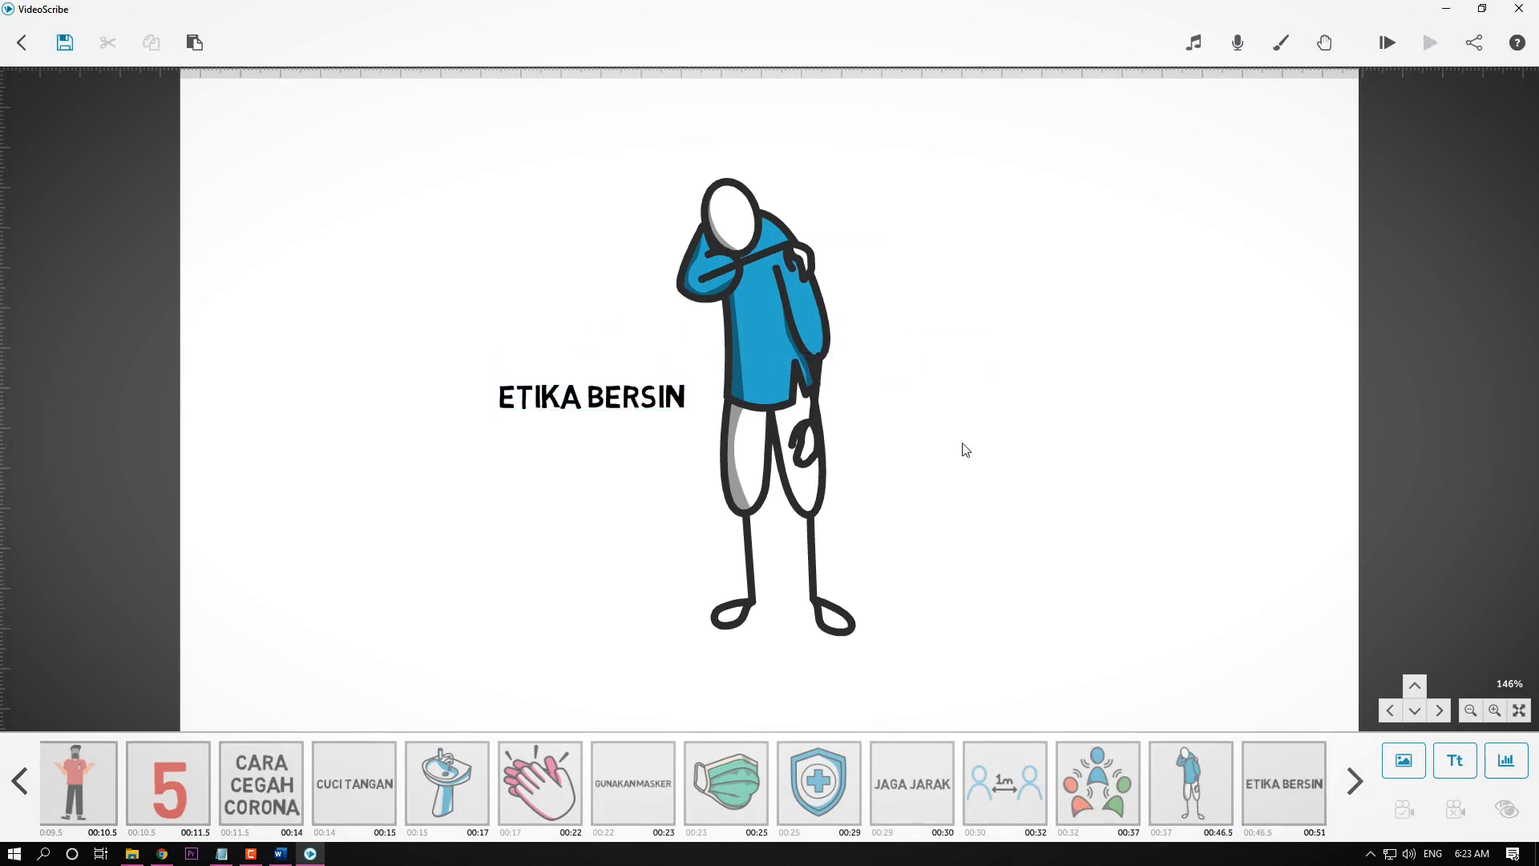
Add the blue shield-with-cross image from the HEALTH search results and place it to the right of the coughing figure.
left_click(1402, 768)
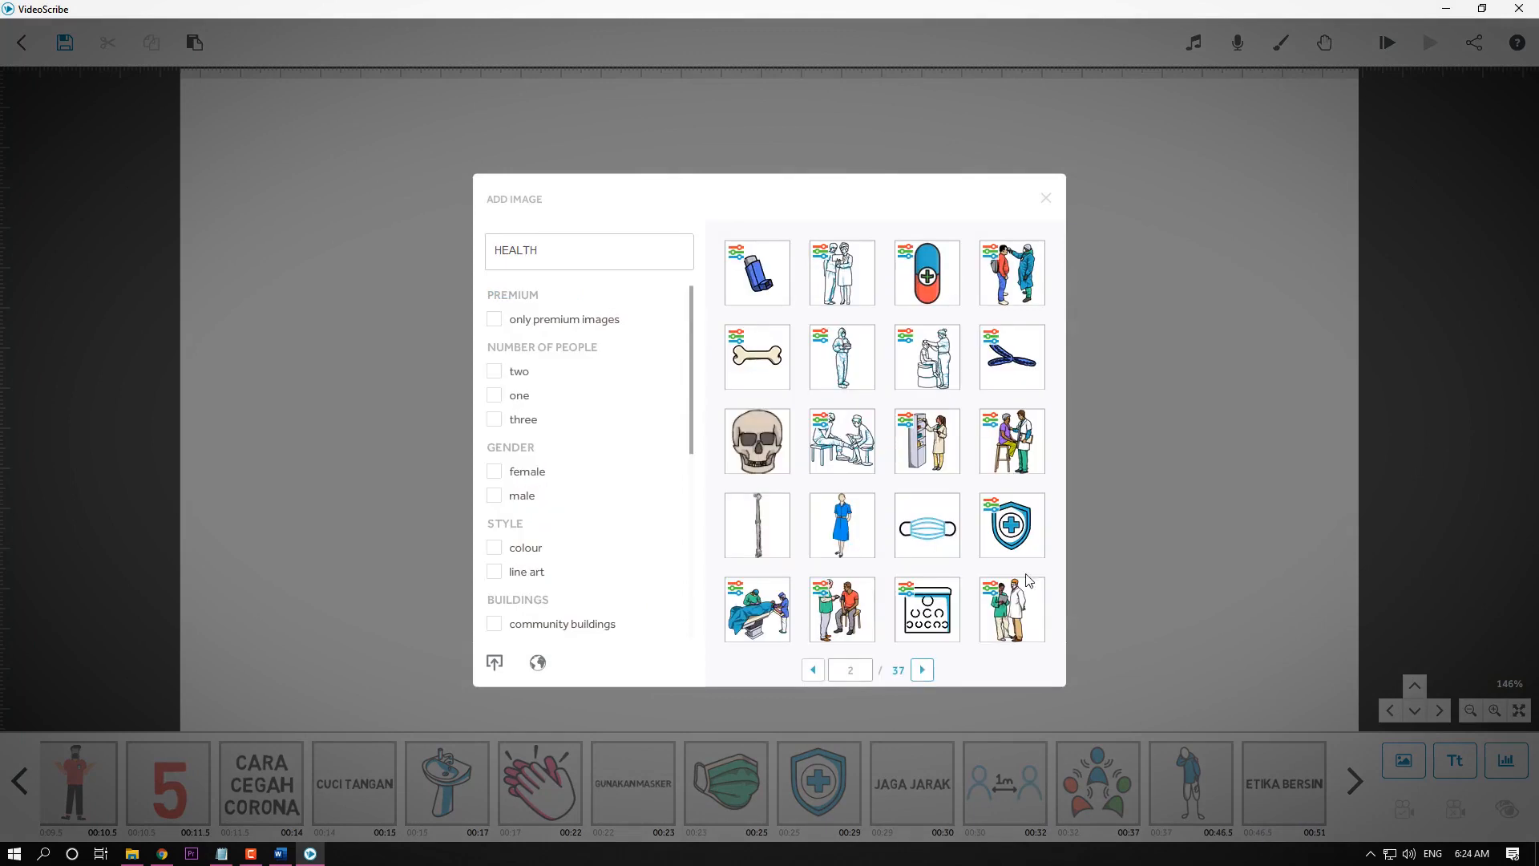
left_click(1005, 531)
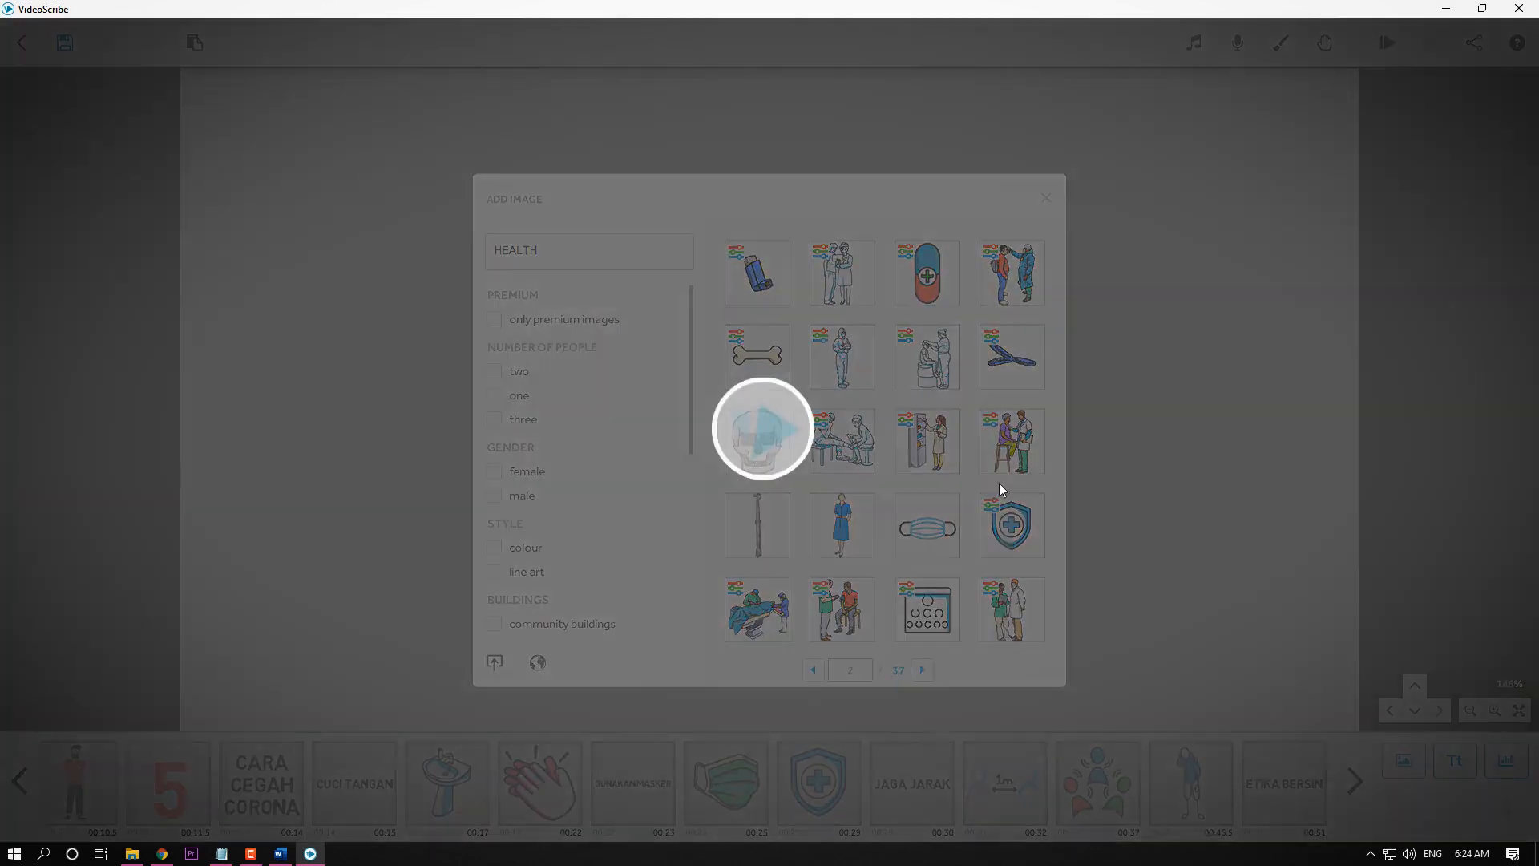
left_click_drag(882, 401, 1000, 392)
left_click(1142, 400)
left_click(994, 421)
left_click(1136, 448)
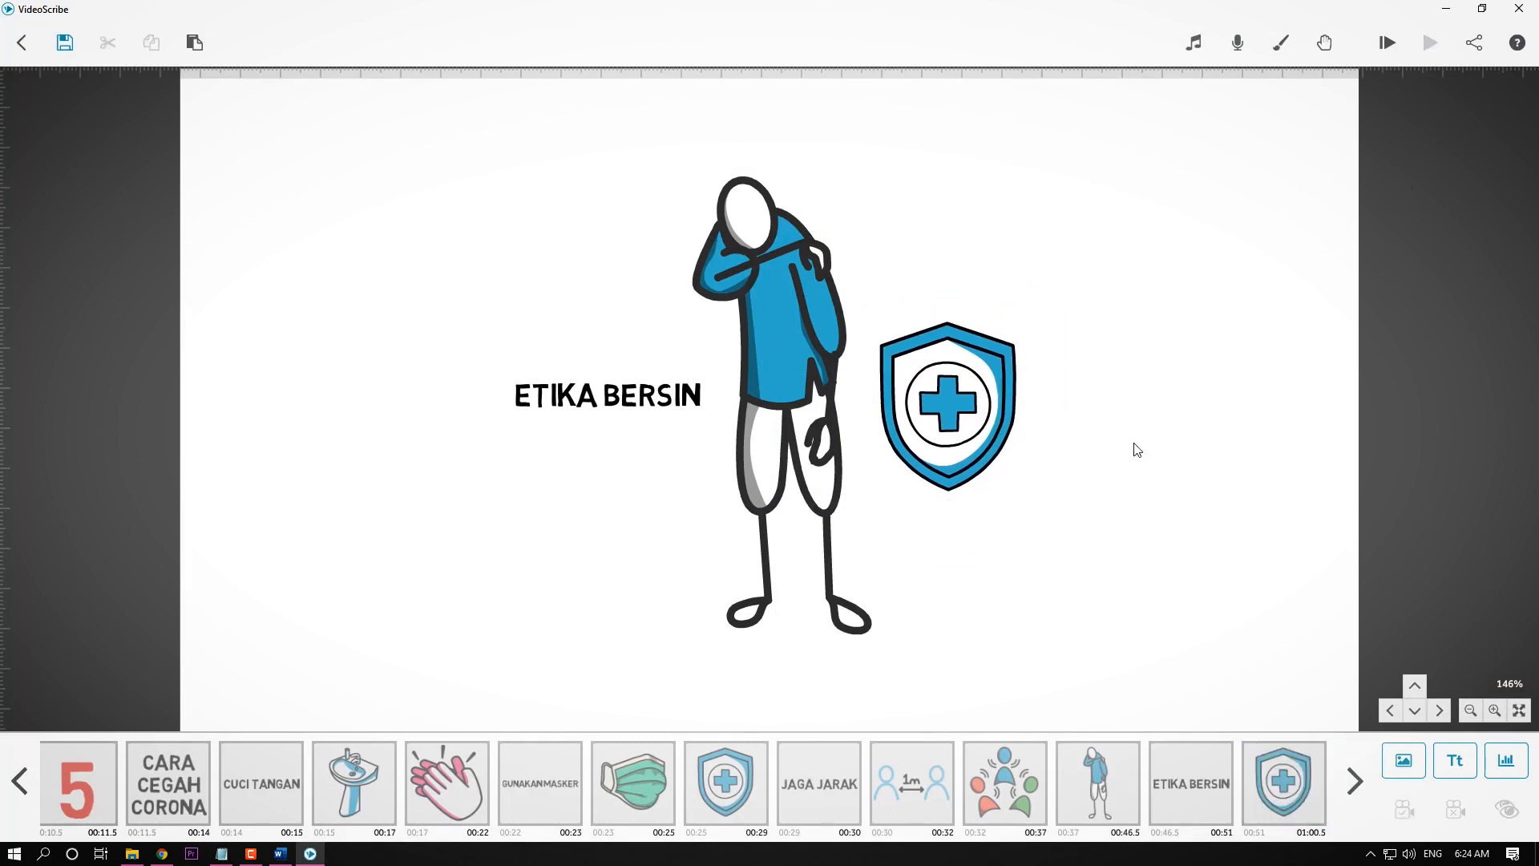
Set the camera position of the ETIKA BERSIN text, the coughing figure and the shield to the current canvas view.
left_click(670, 403)
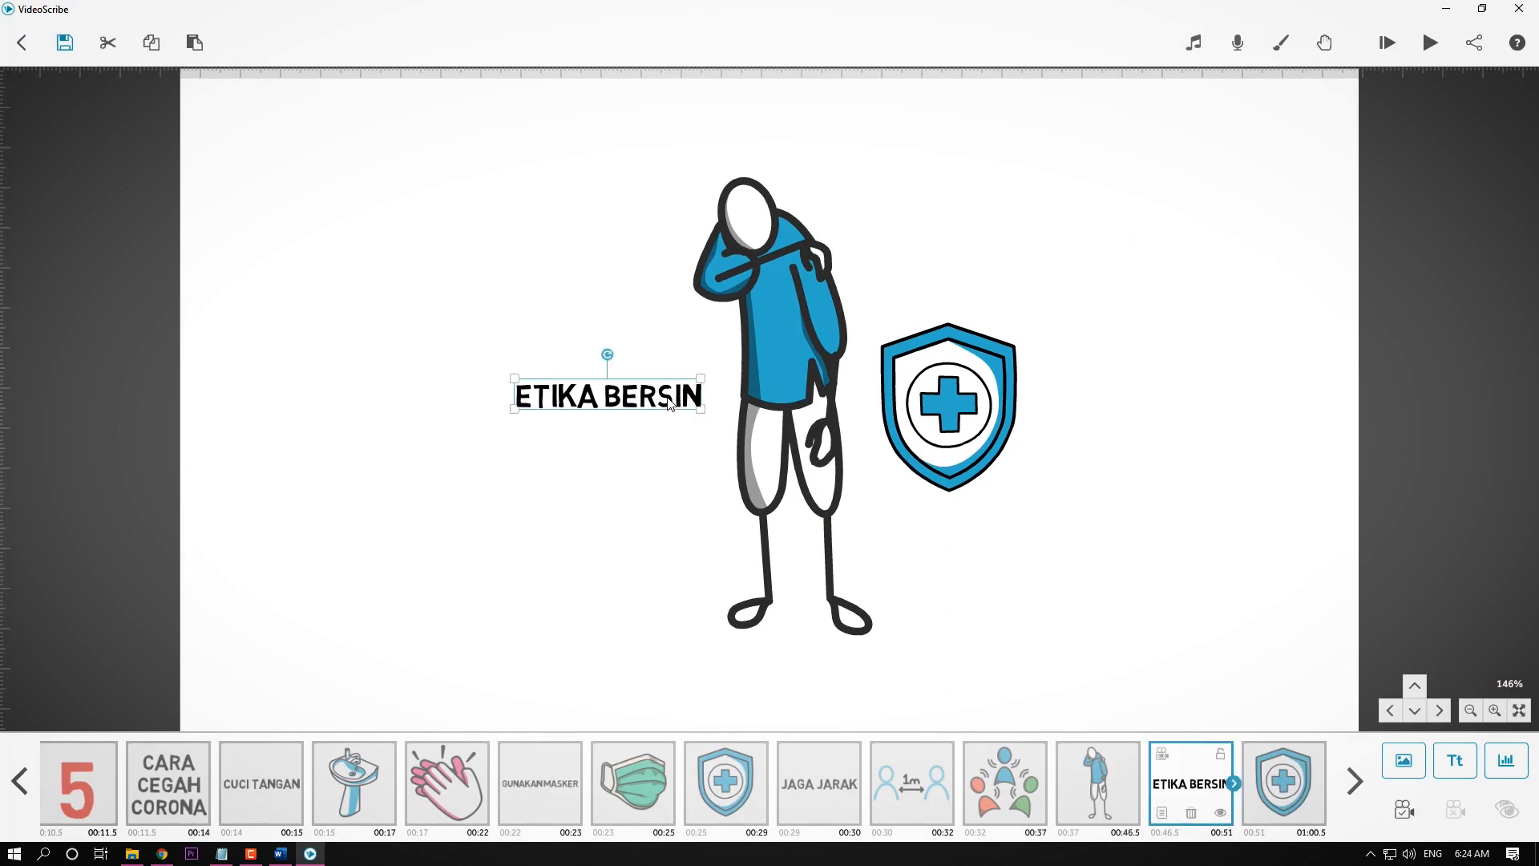
left_click(819, 370)
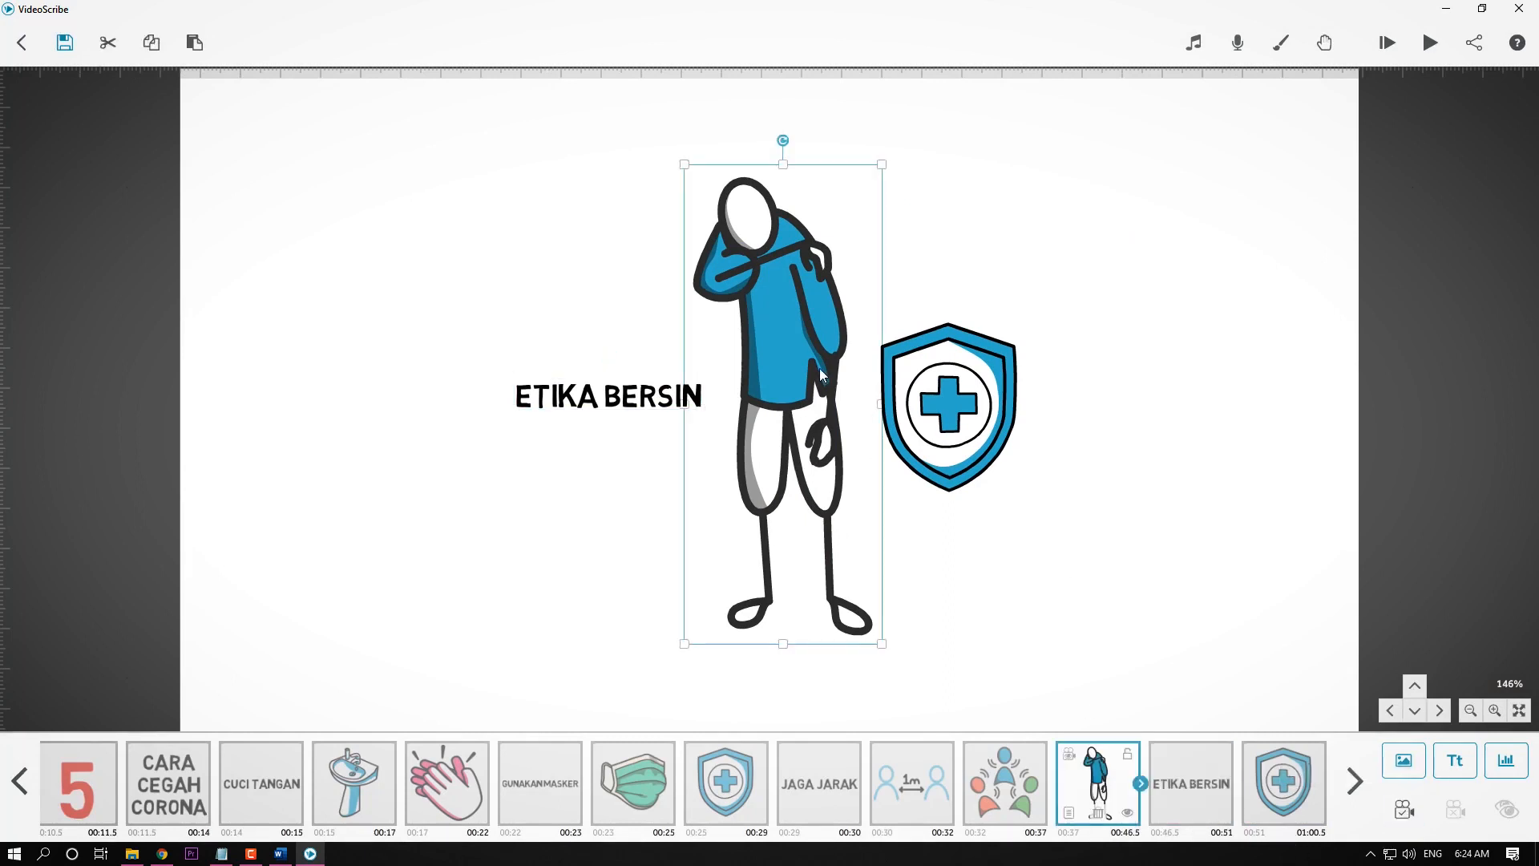
left_click(1404, 802)
left_click(994, 461)
left_click(1407, 810)
left_click(1266, 559)
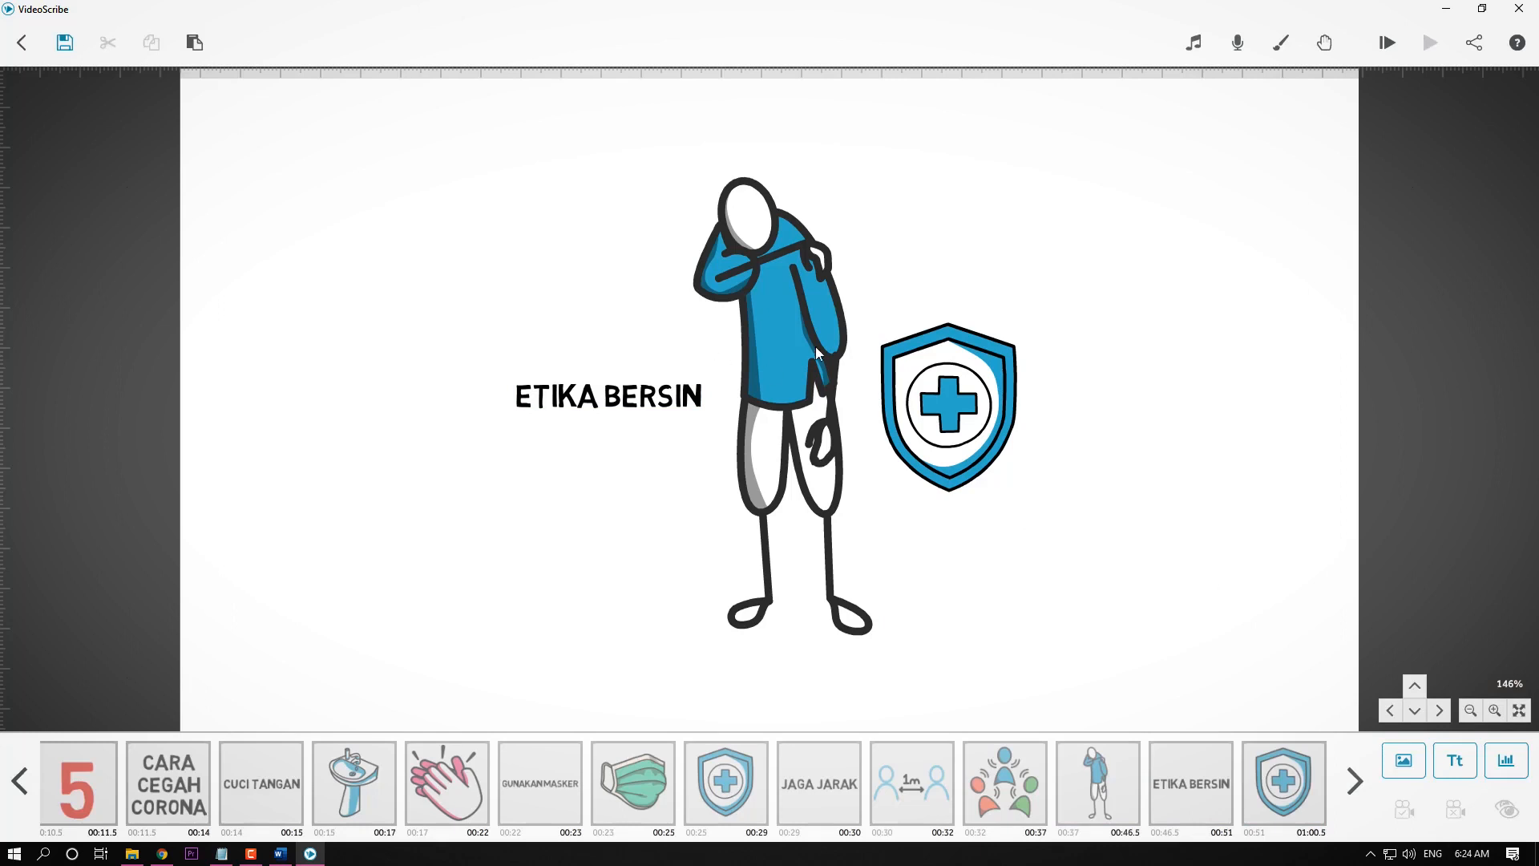
Reorder the timeline so the ETIKA BERSIN text comes before the coughing figure.
left_click(691, 401)
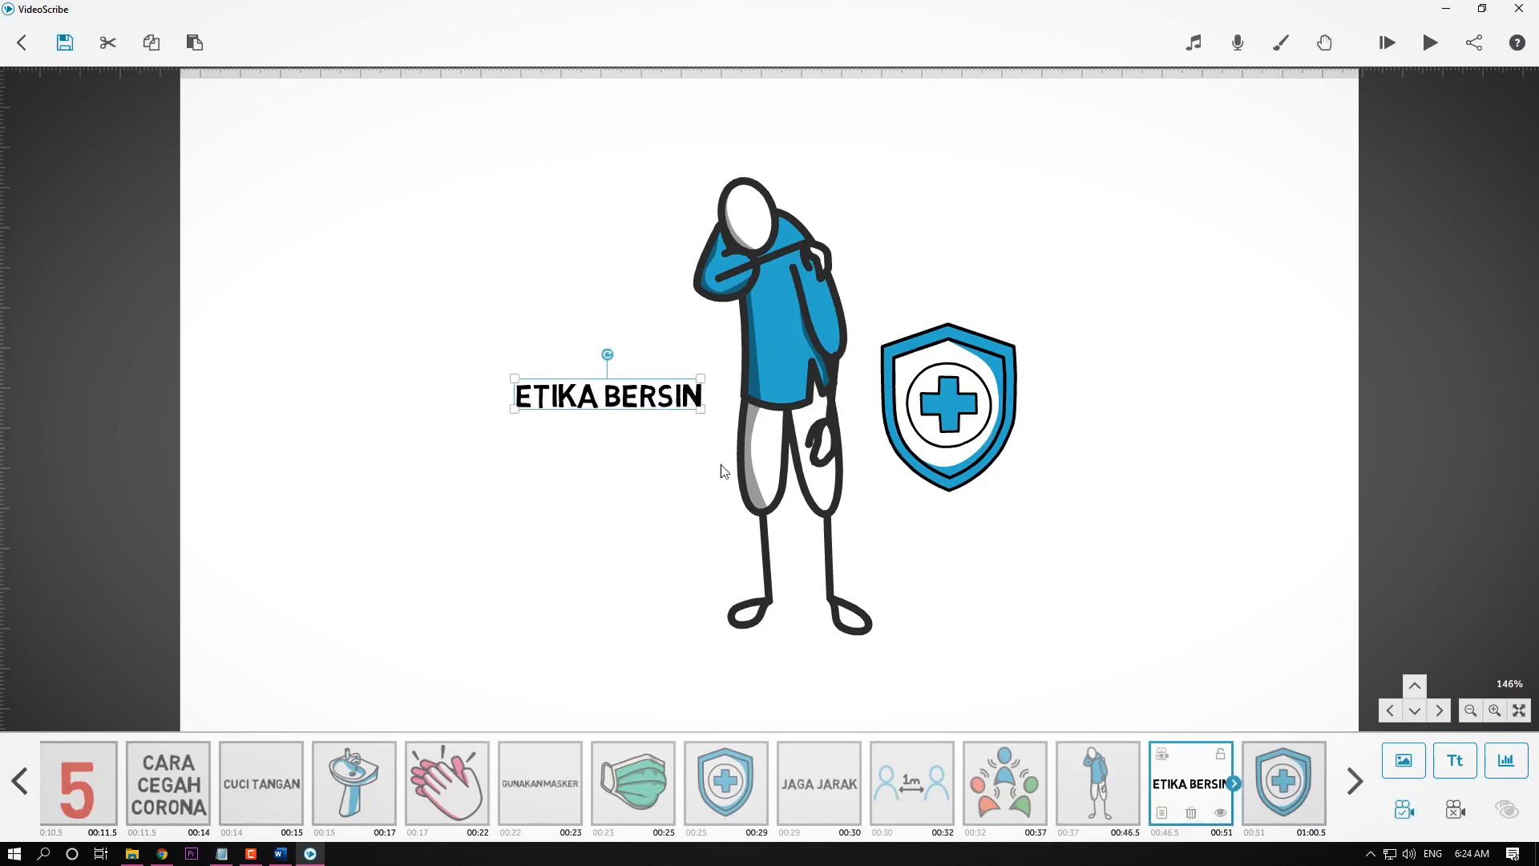
left_click_drag(1195, 785, 1149, 794)
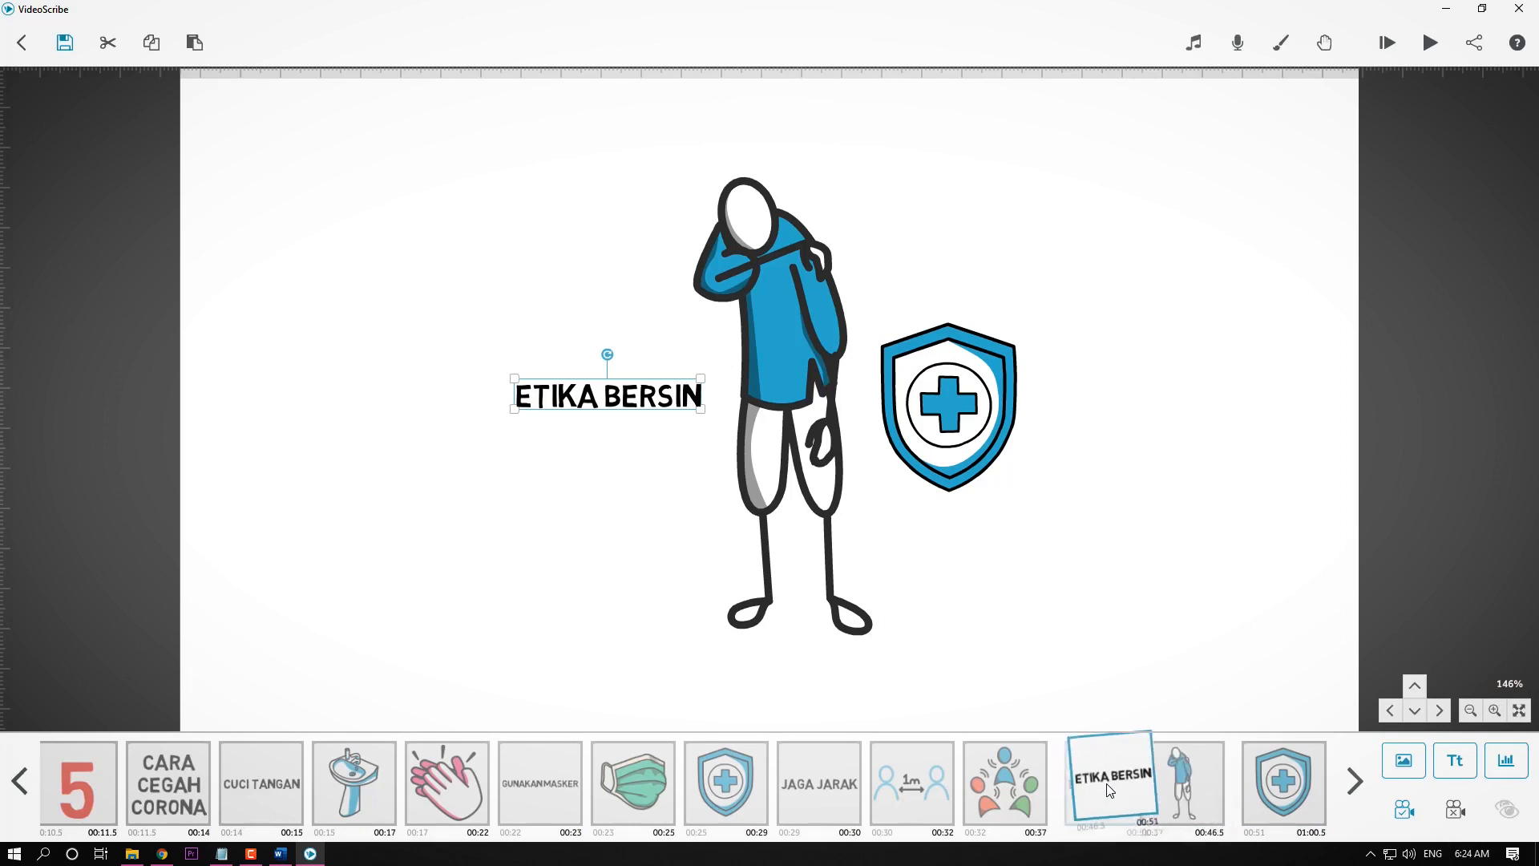
left_click(1191, 789)
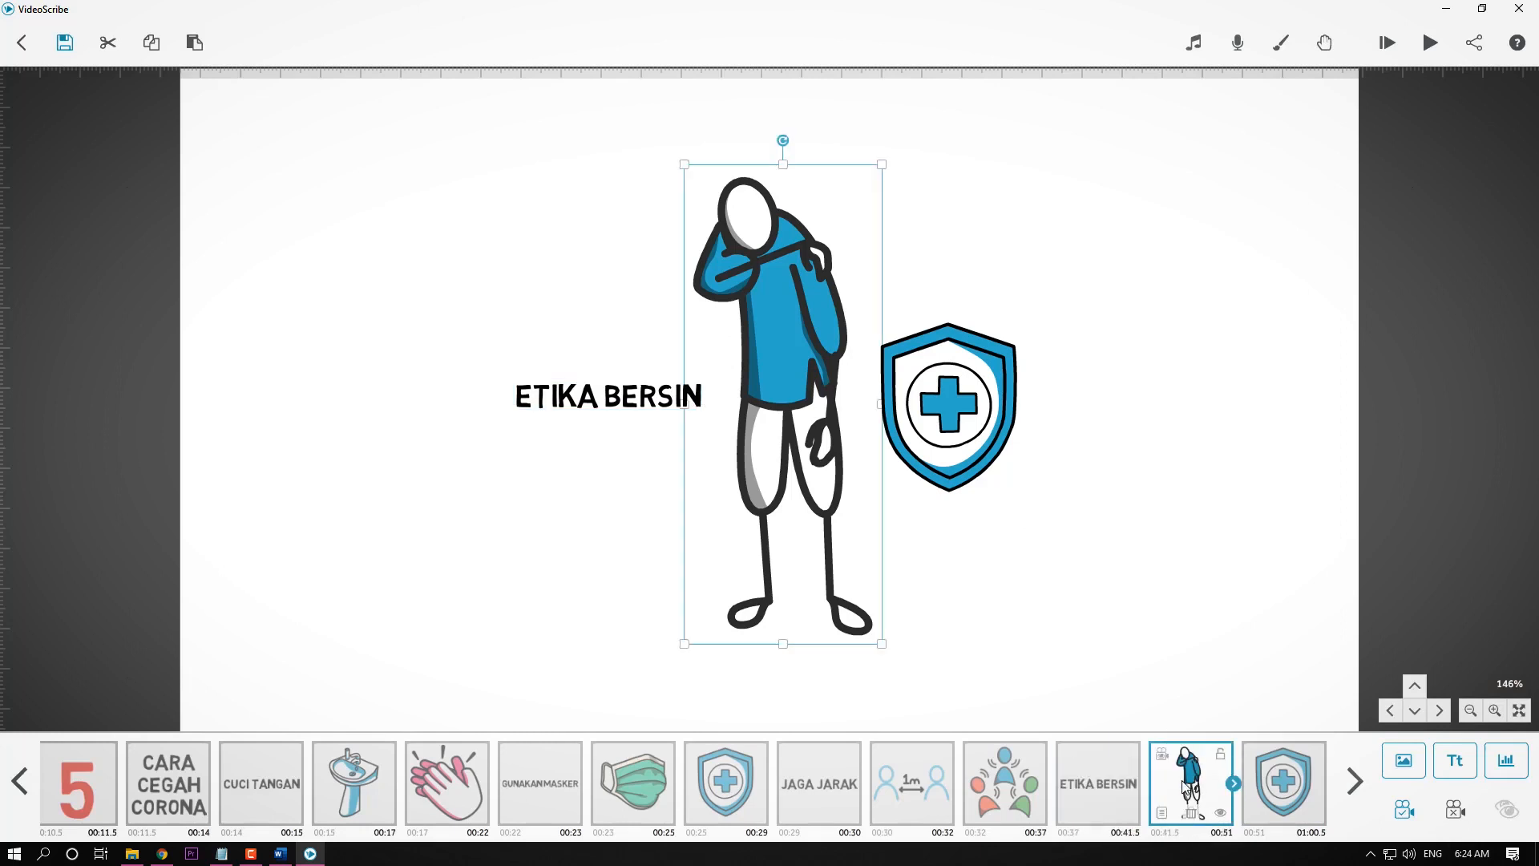
left_click(1288, 791)
left_click(1118, 405)
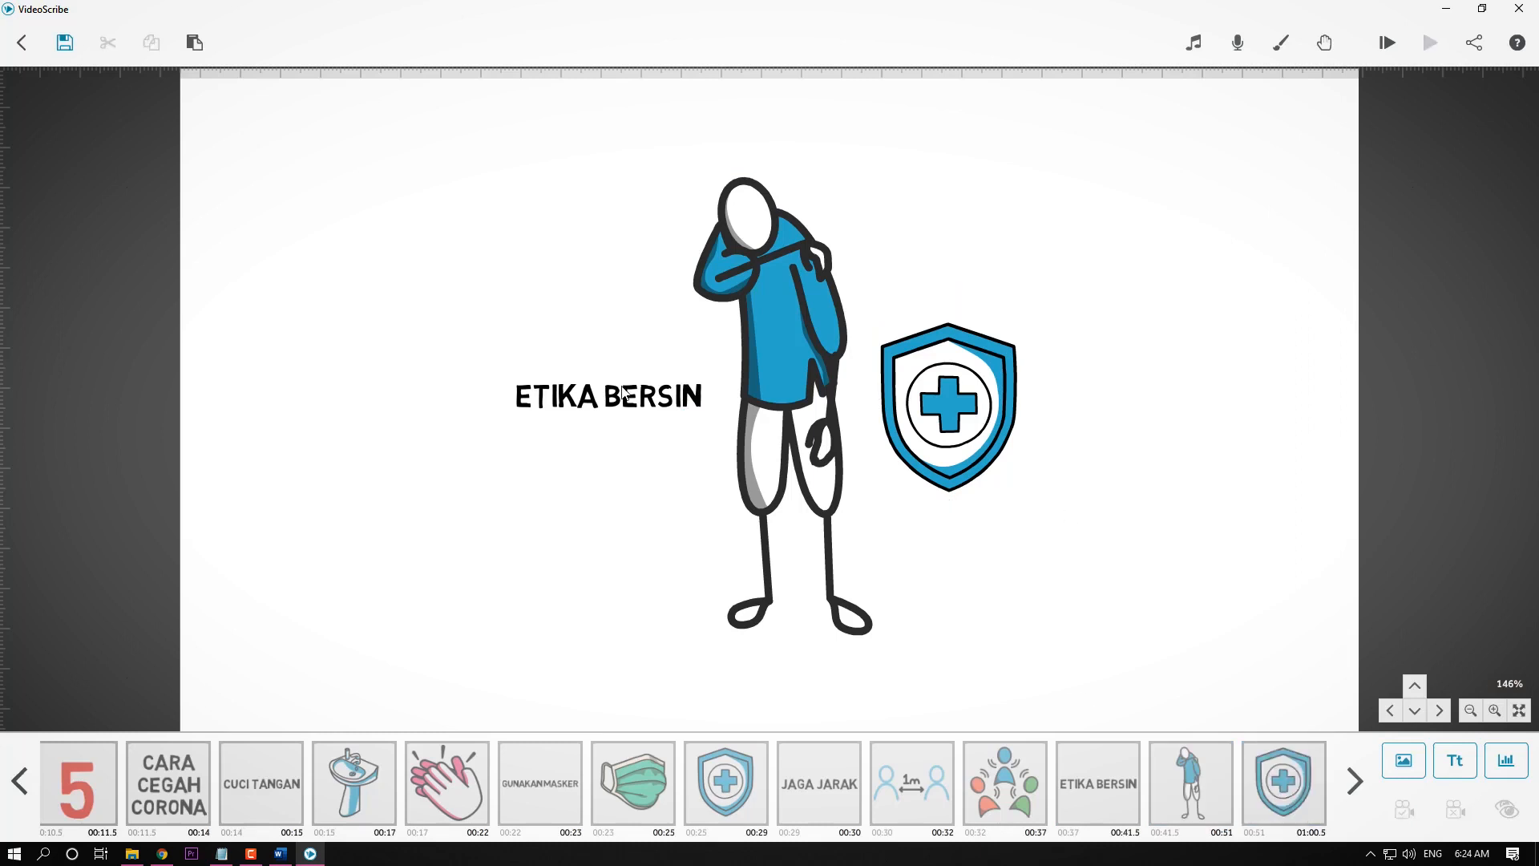
Set the ETIKA BERSIN text to Fade In with 1.0 s animate, 0.0 s pause and 0.0 s transition.
double_click(644, 403)
left_click(821, 290)
left_click(781, 380)
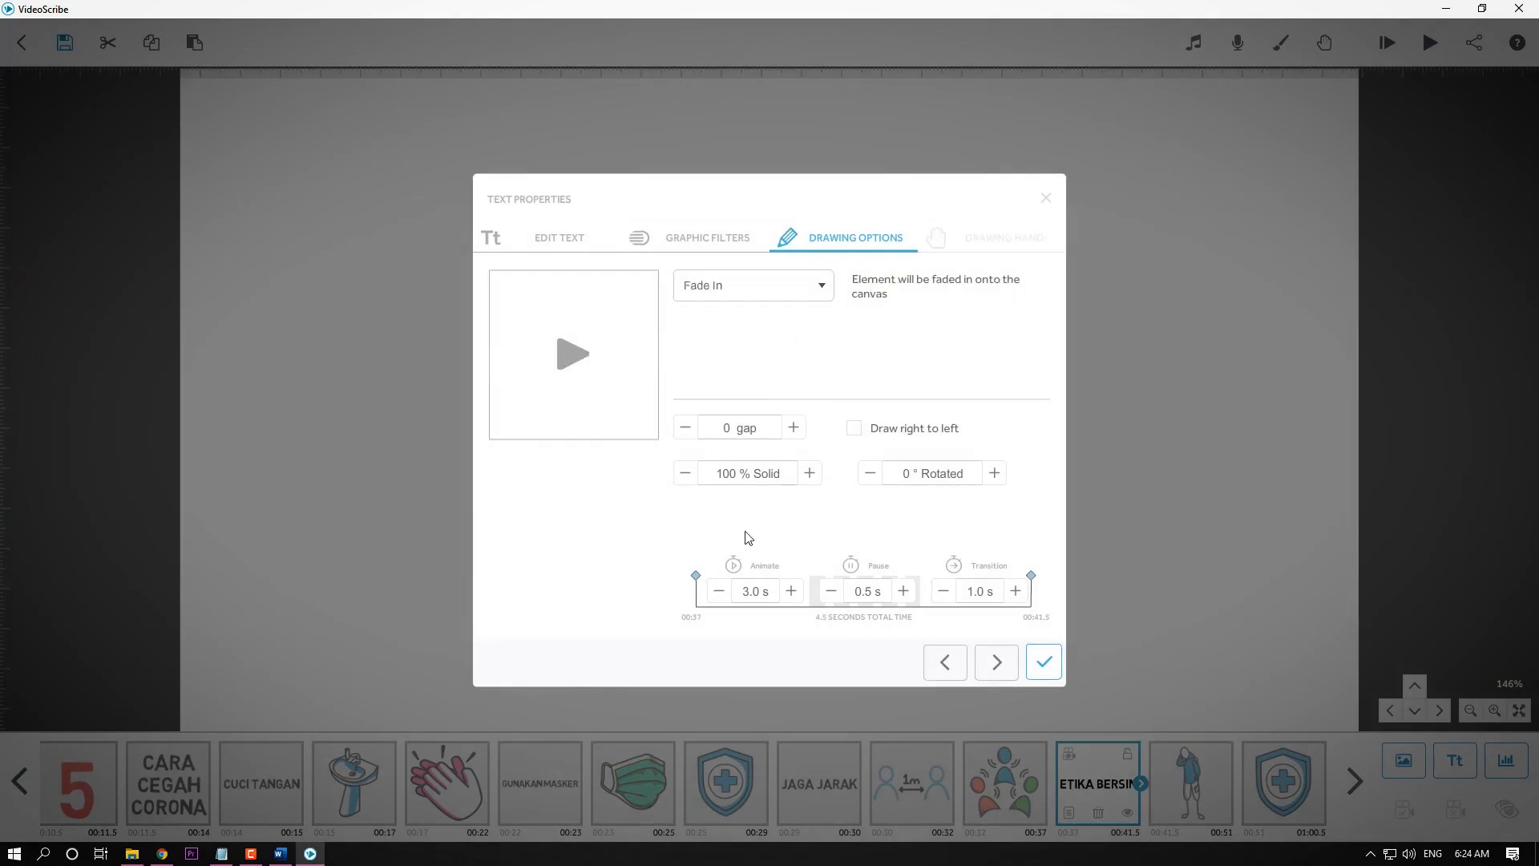
left_click(722, 597)
left_click(722, 597)
left_click(722, 597)
left_click(722, 597)
left_click(832, 594)
left_click(944, 593)
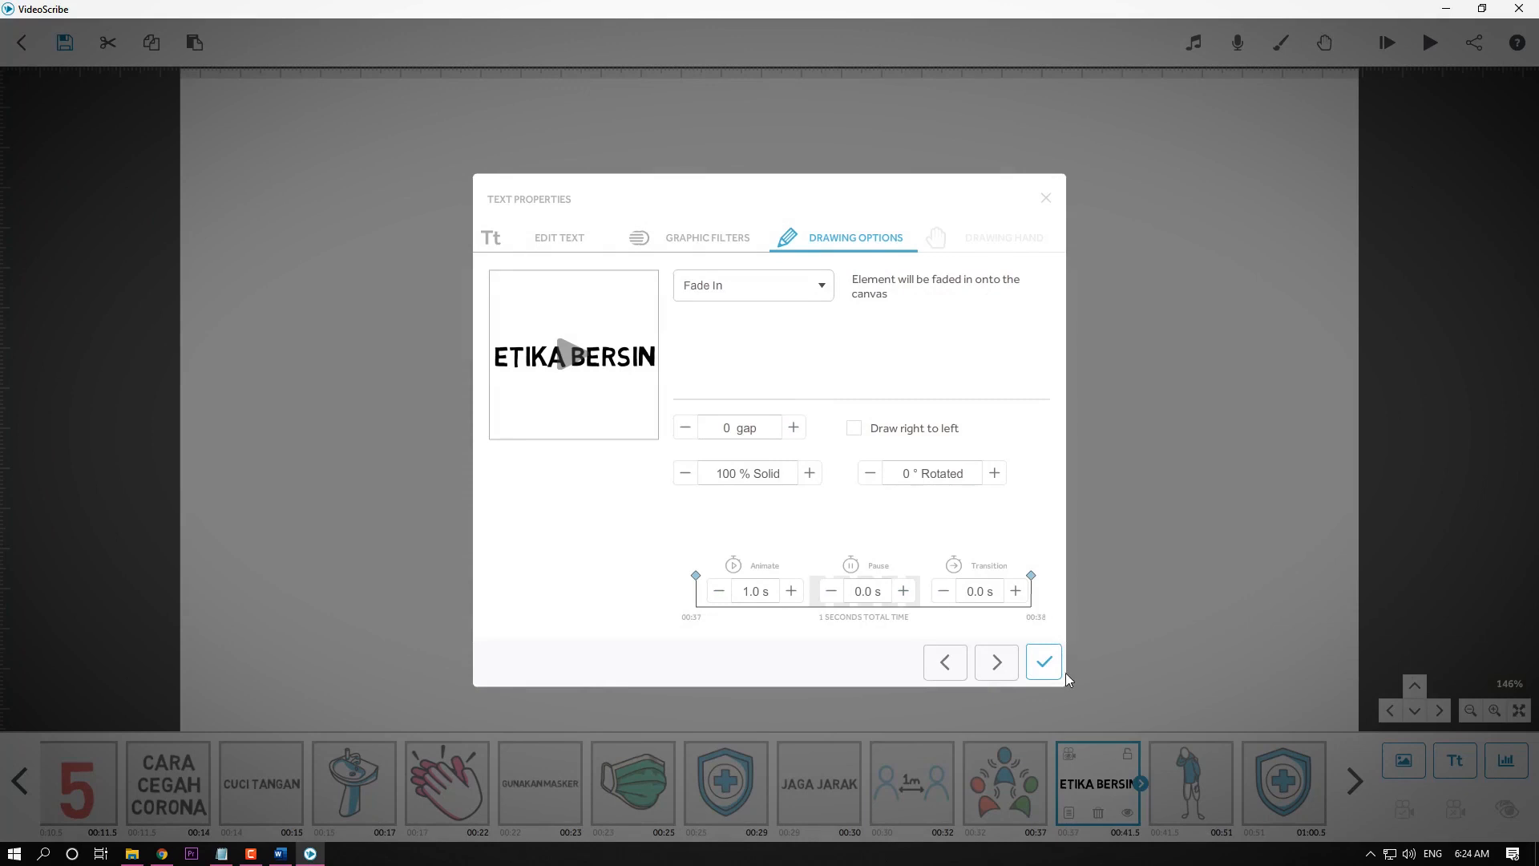
left_click(1043, 661)
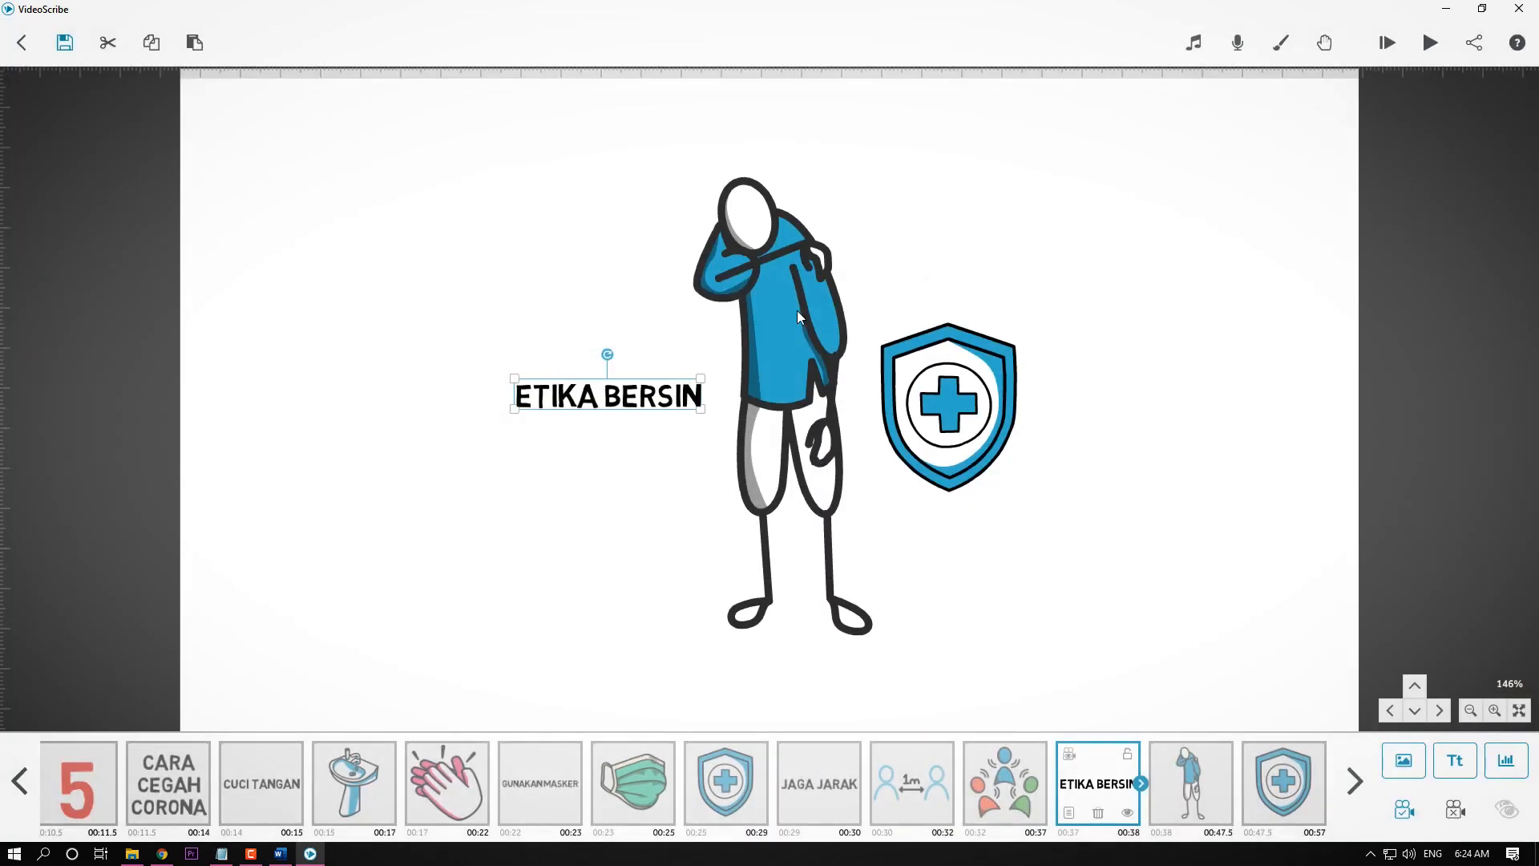
Set the coughing figure's timing to 2.0 s animate, 0.0 s pause and 0.0 s transition.
left_click(796, 310)
double_click(811, 339)
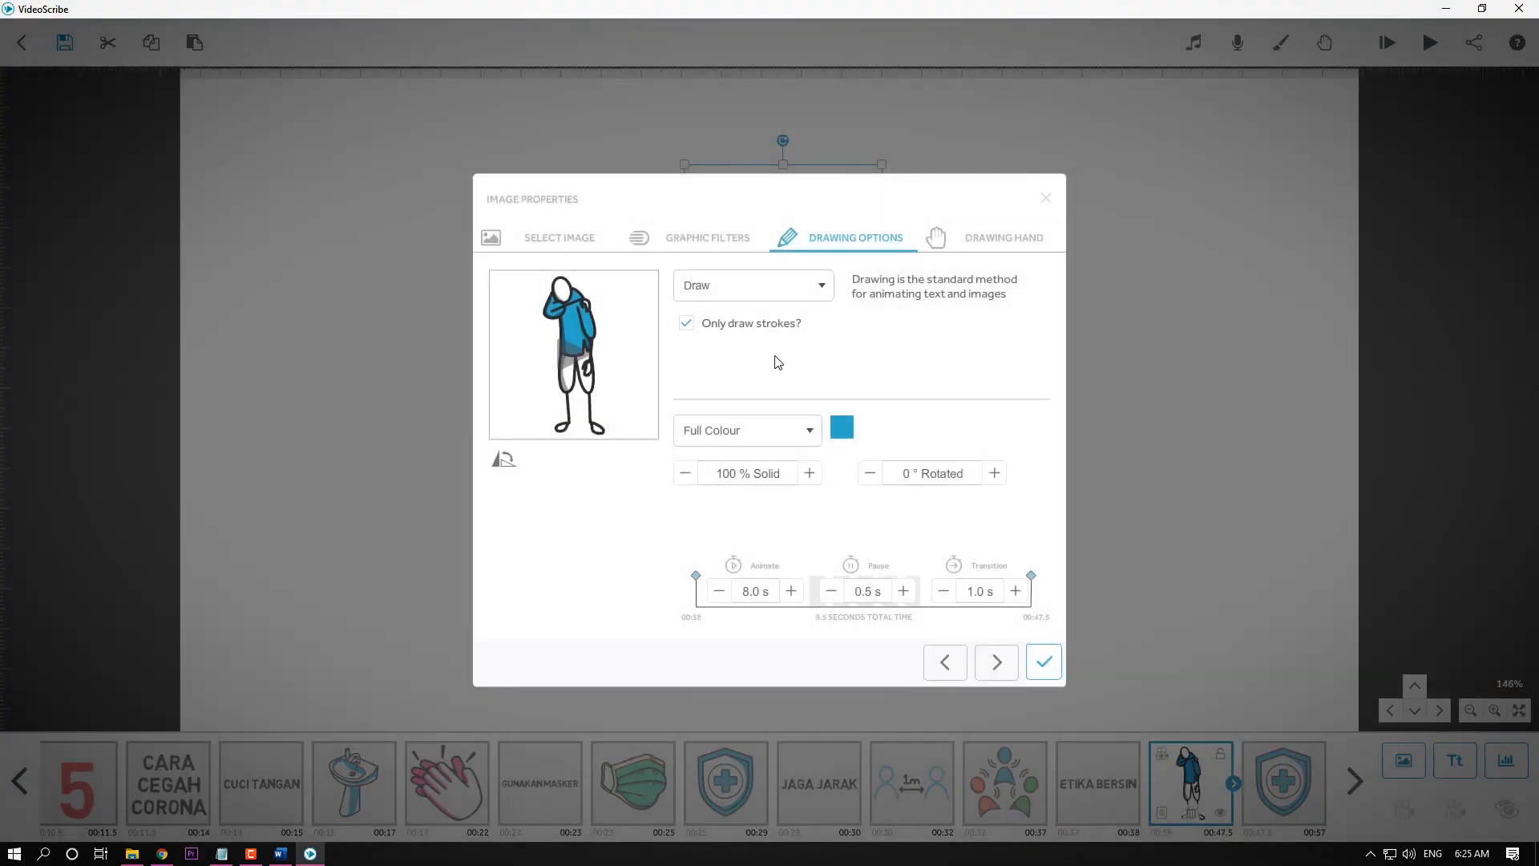
left_click(710, 597)
left_click(711, 598)
left_click(710, 597)
left_click(710, 597)
left_click(710, 597)
left_click(839, 602)
left_click(1045, 662)
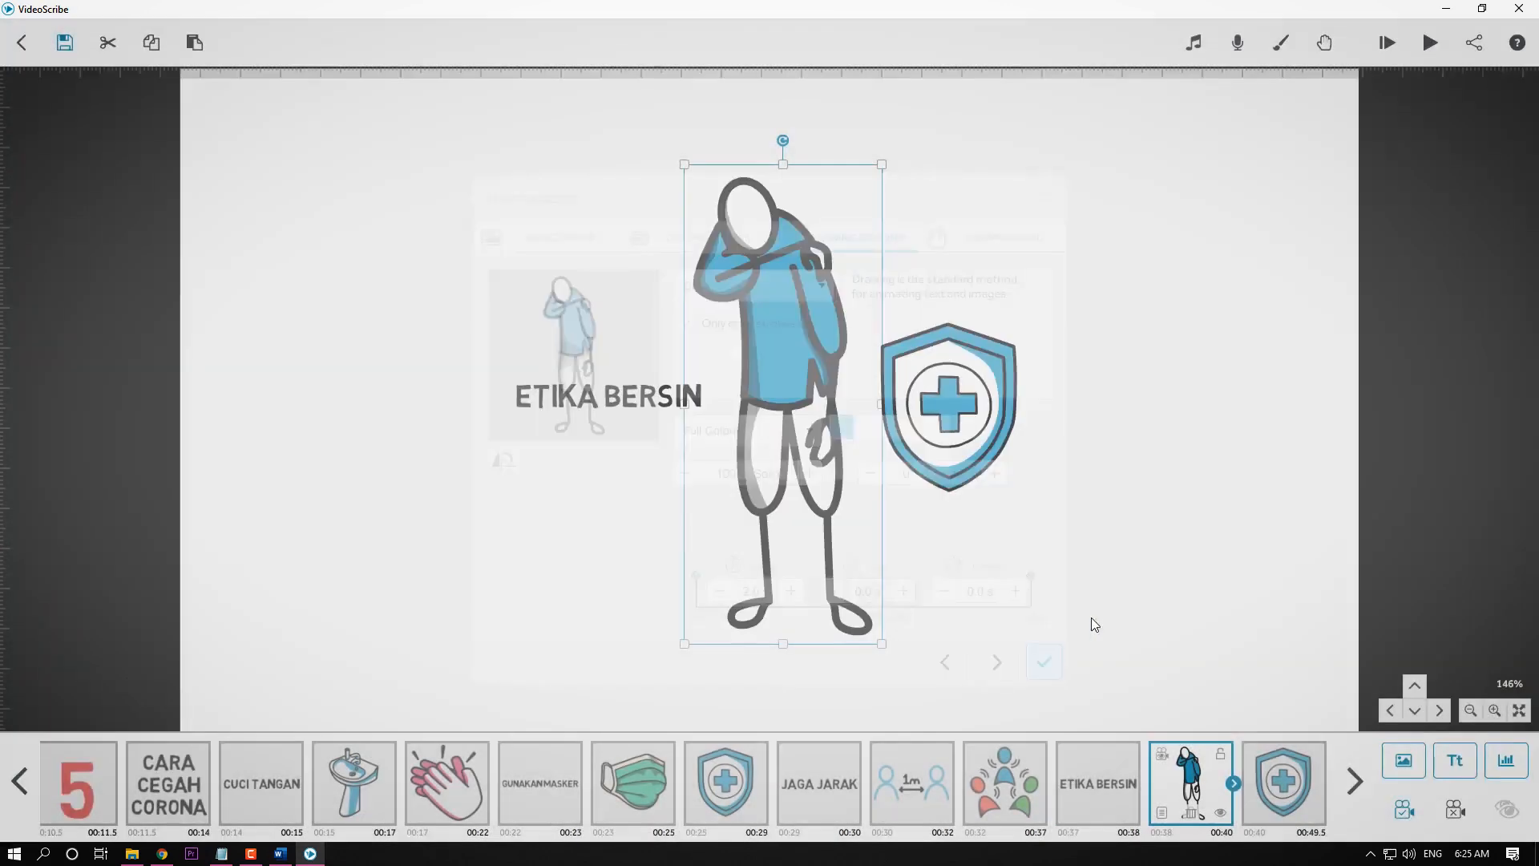
Set the shield image to Fade In with a 1.0 s animate time.
left_click(991, 414)
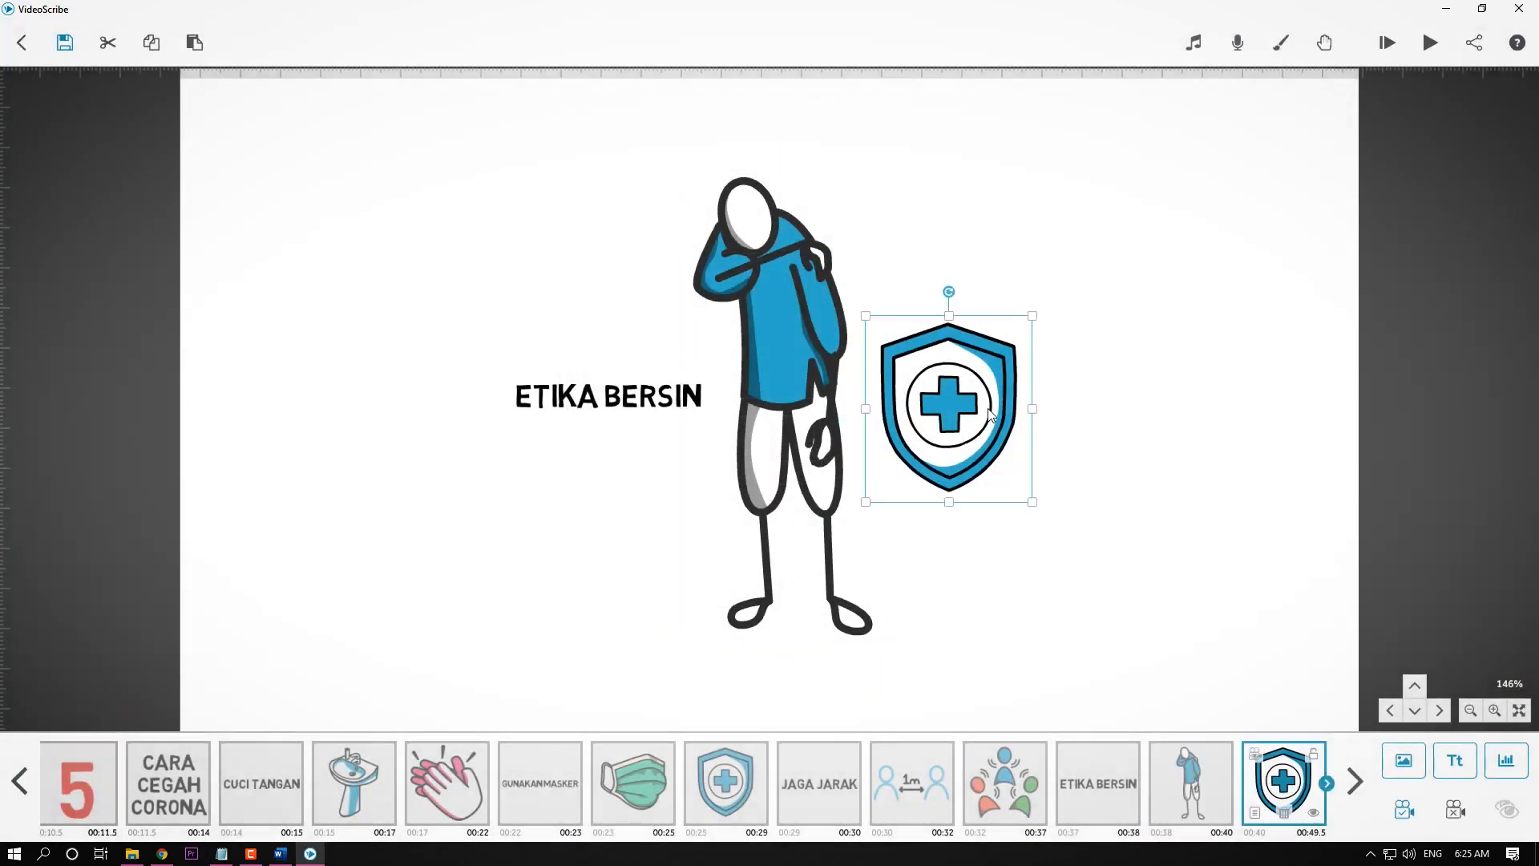
double_click(988, 412)
left_click(821, 287)
left_click(762, 377)
left_click(719, 591)
left_click(719, 592)
left_click(719, 592)
left_click(719, 591)
left_click(719, 592)
left_click(719, 591)
left_click(1032, 655)
Set the shield image's pause to 2.0 s.
double_click(957, 380)
left_click(903, 591)
left_click(903, 591)
left_click(903, 591)
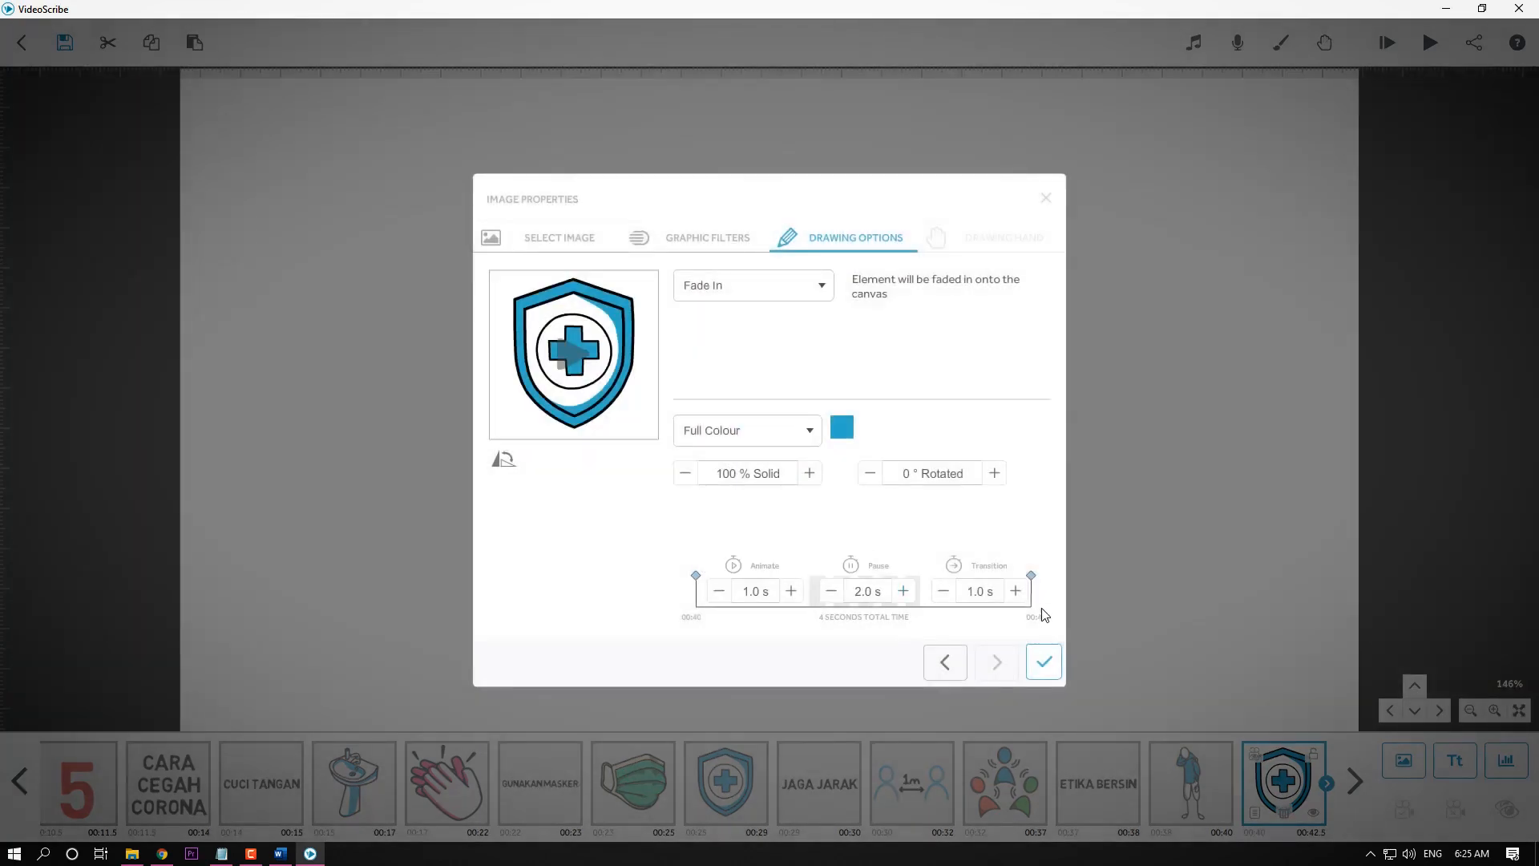
left_click(1044, 663)
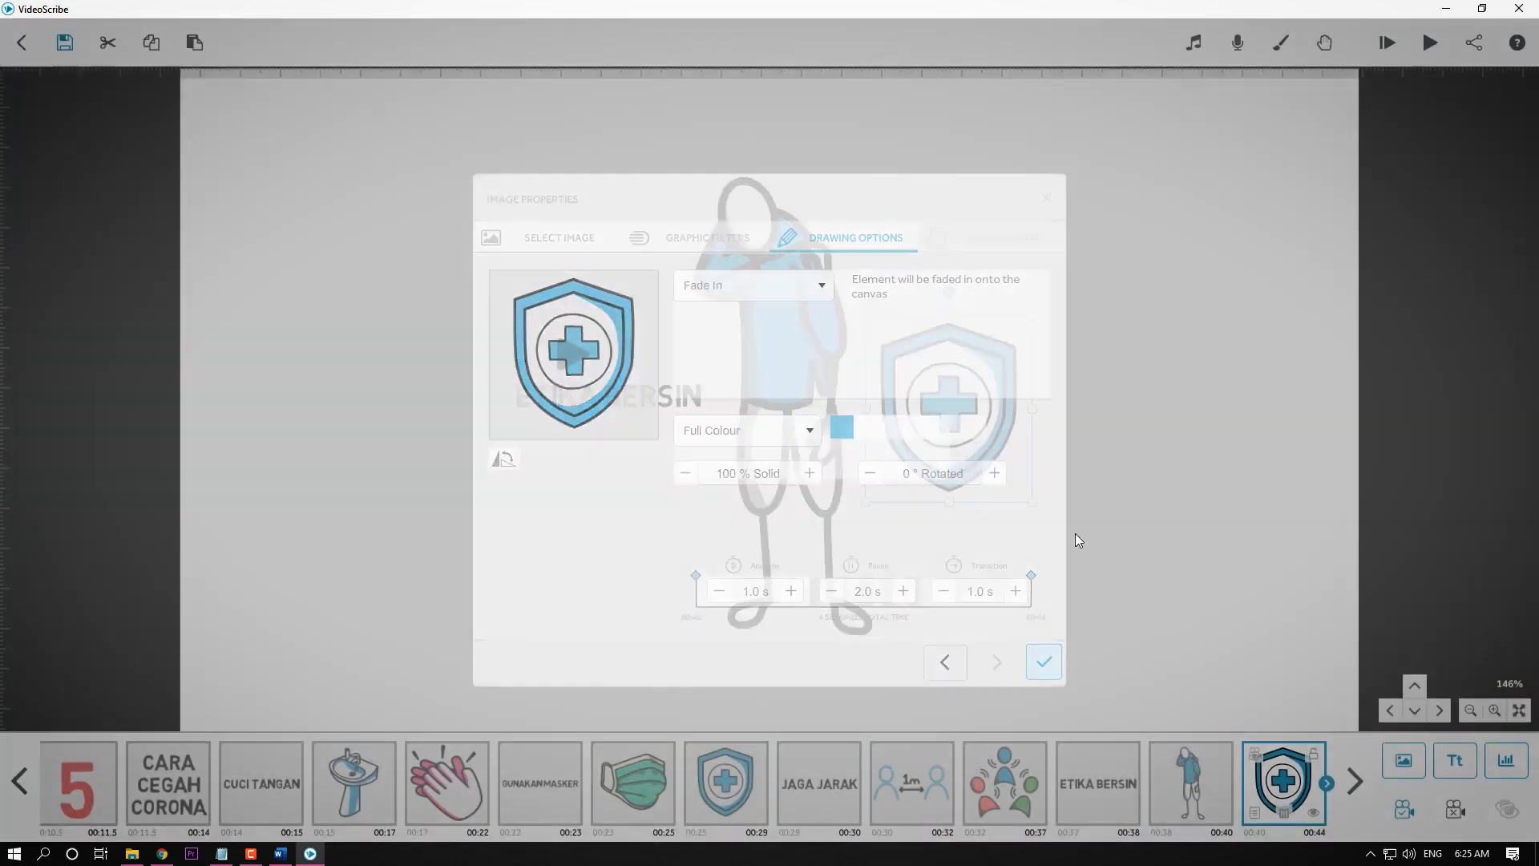
Shrink the shield to about half size beside the figure's upper body and place a duplicate of it below.
left_click(920, 369)
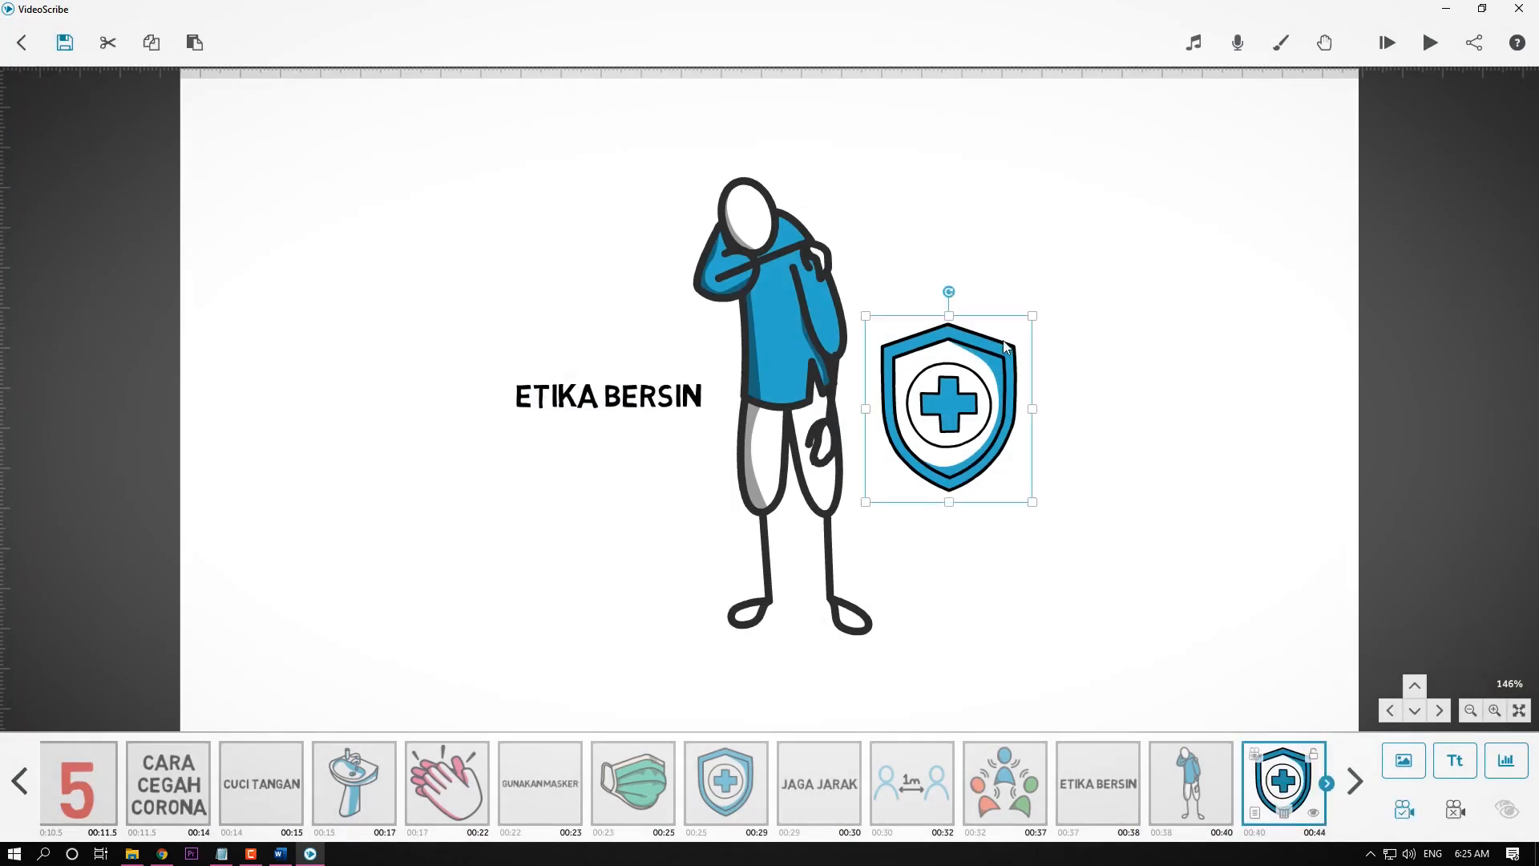
left_click_drag(1037, 320, 945, 341)
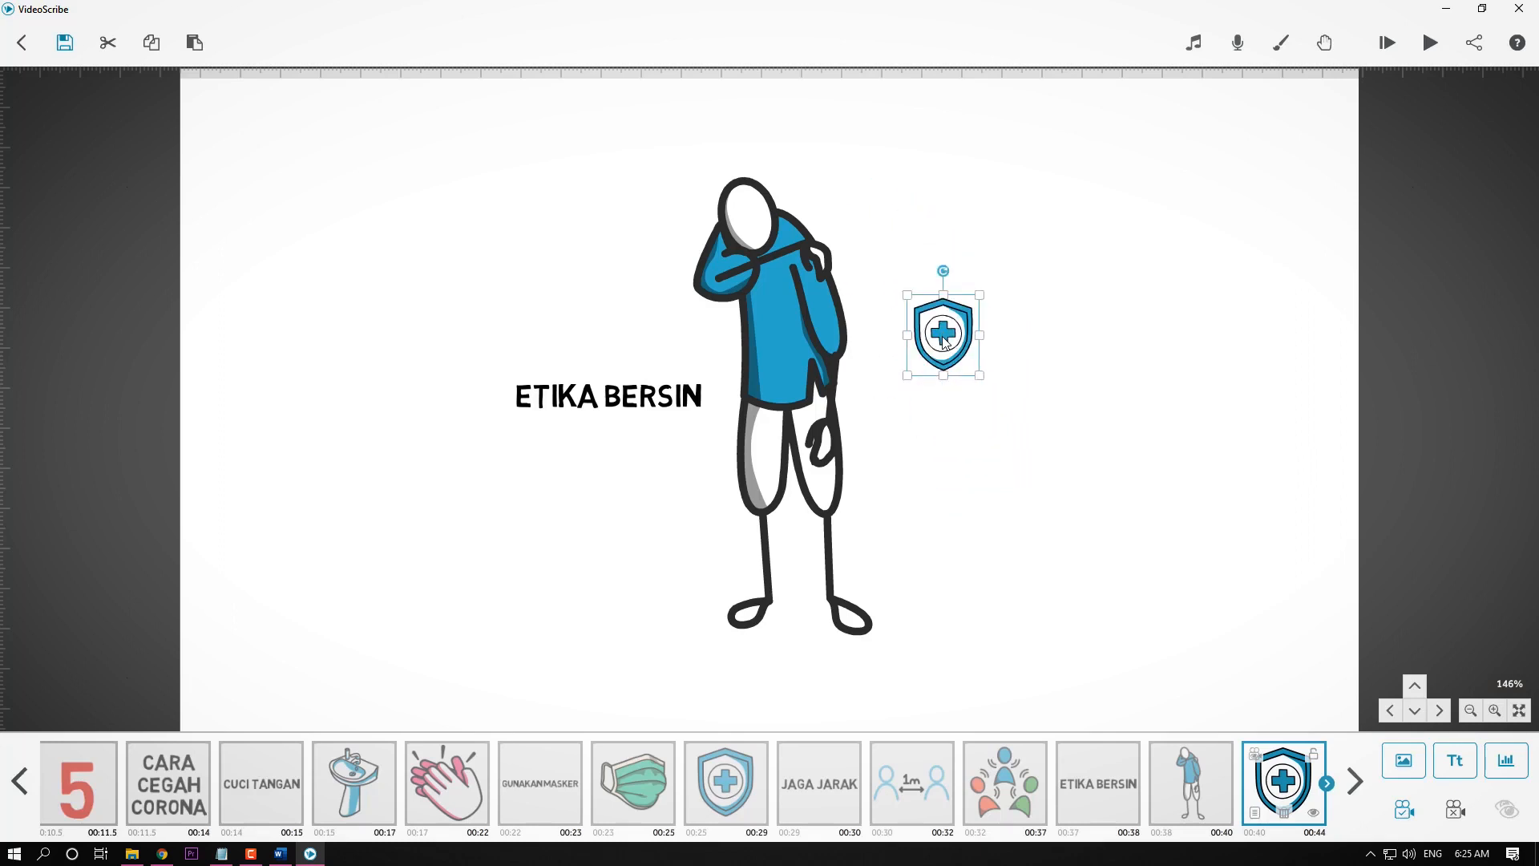
key("ctrl+v")
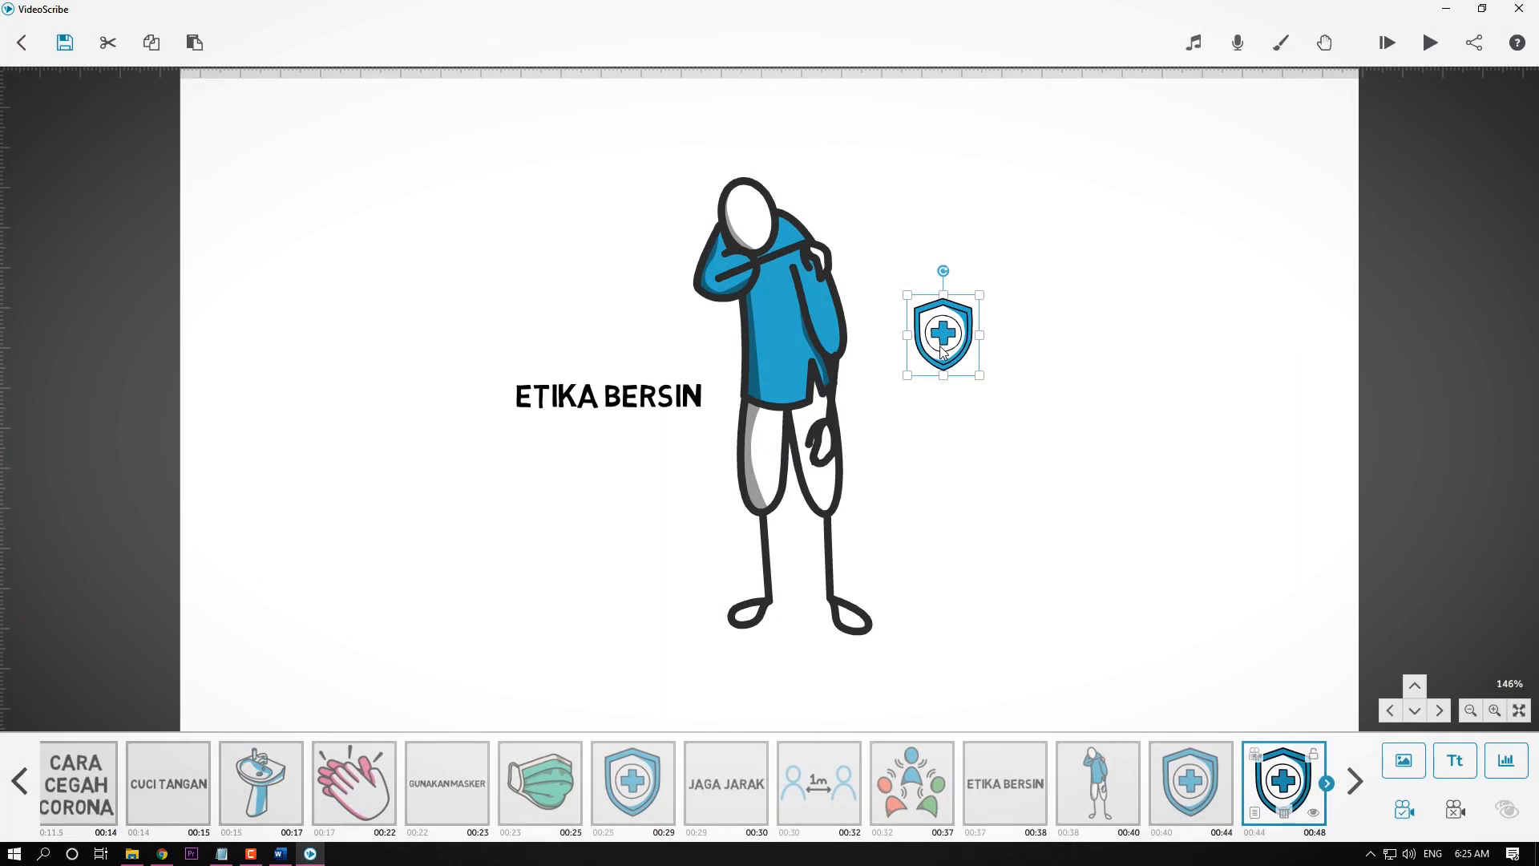
key("Delete")
left_click(870, 383)
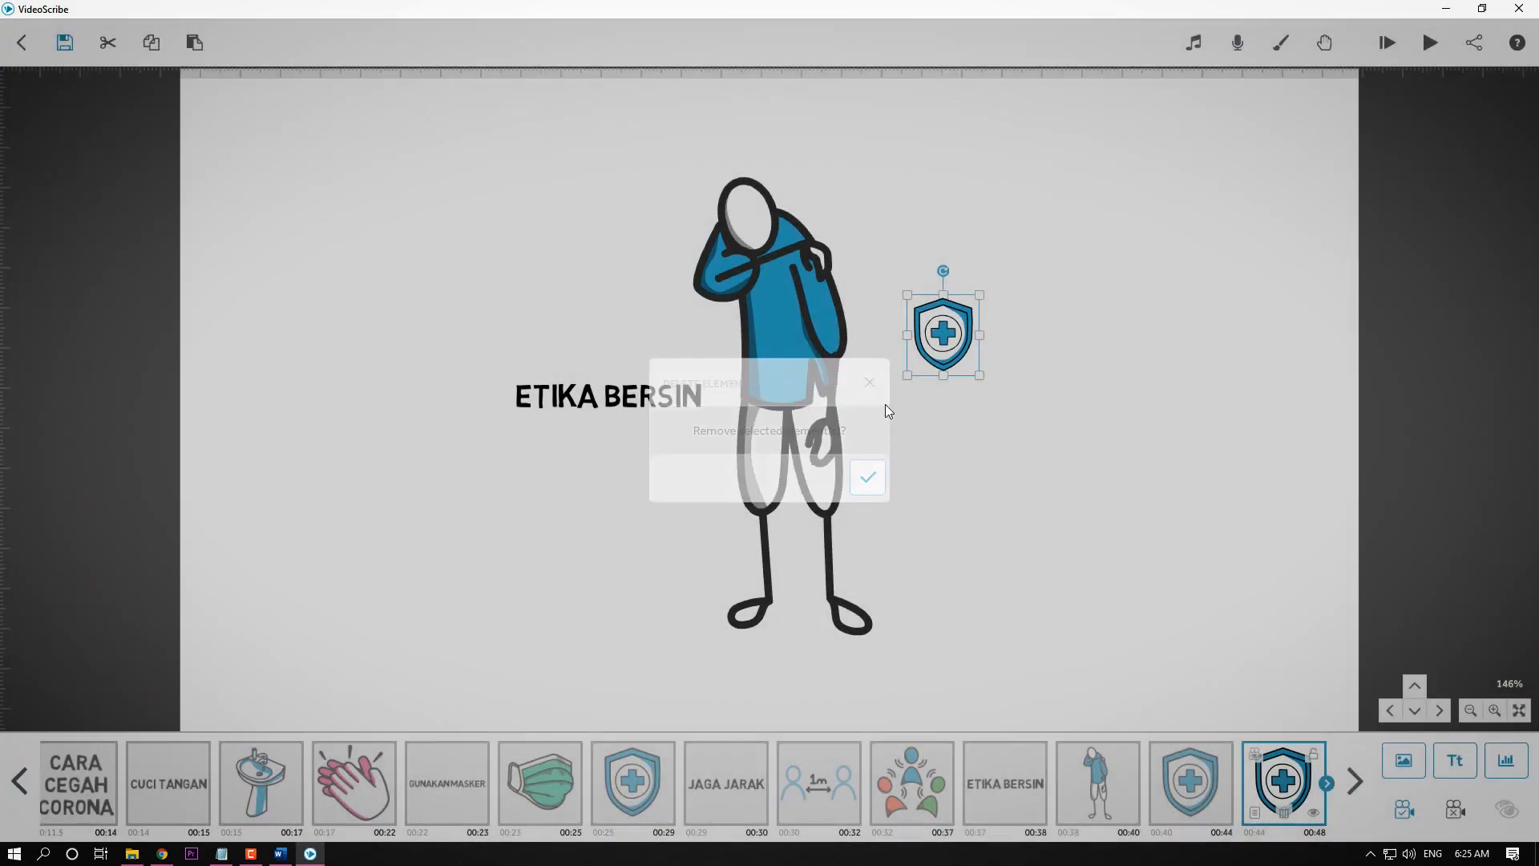
left_click_drag(967, 347, 936, 473)
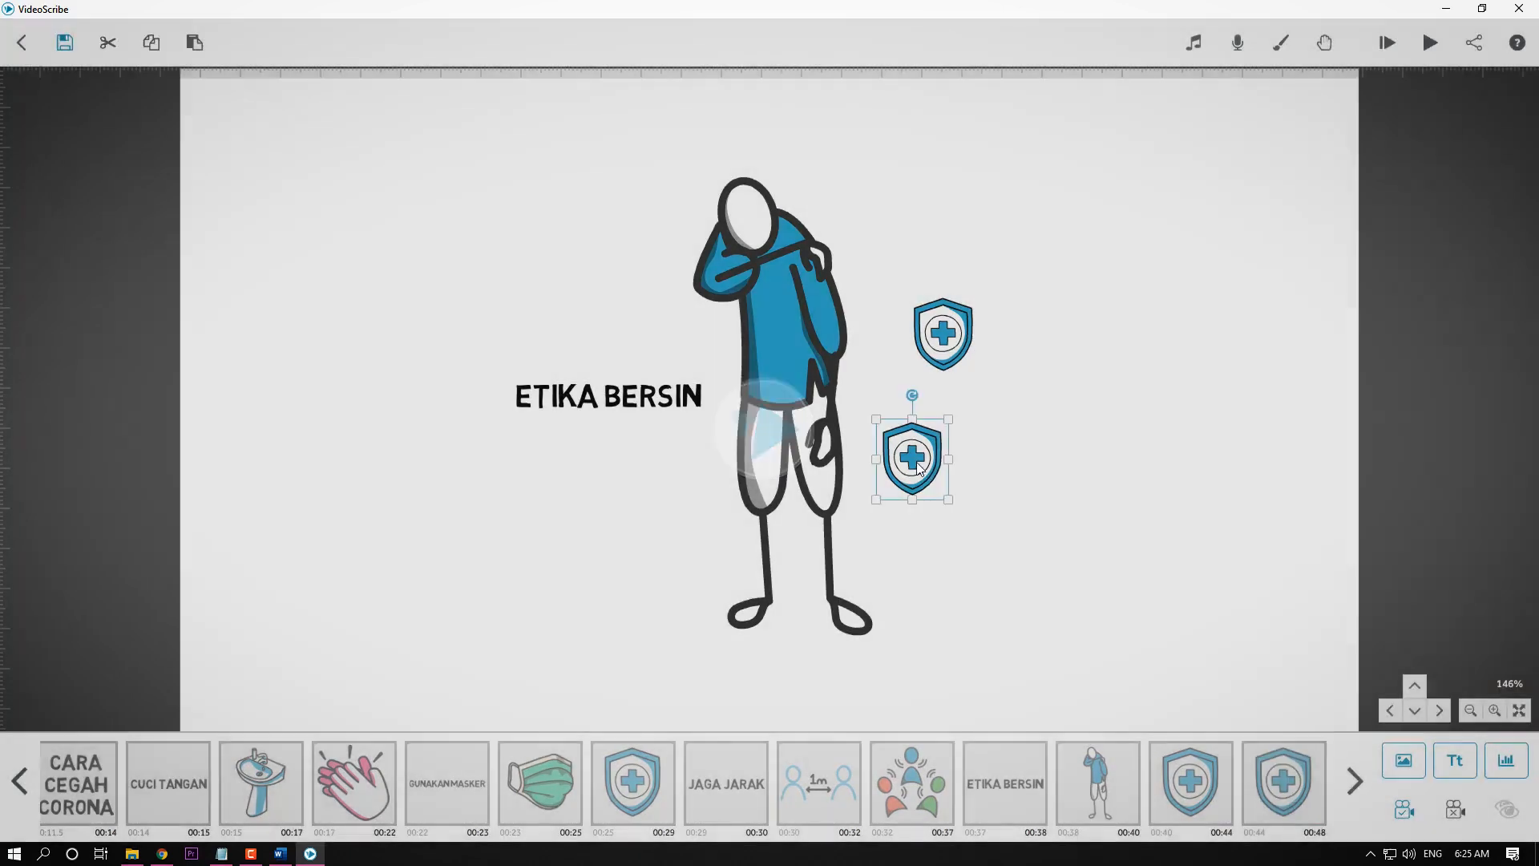
Place another shield copy above the ETIKA BERSIN text and move the lower copy beneath that text.
key("ctrl+v")
left_click_drag(953, 493, 614, 318)
left_click_drag(911, 459, 896, 458)
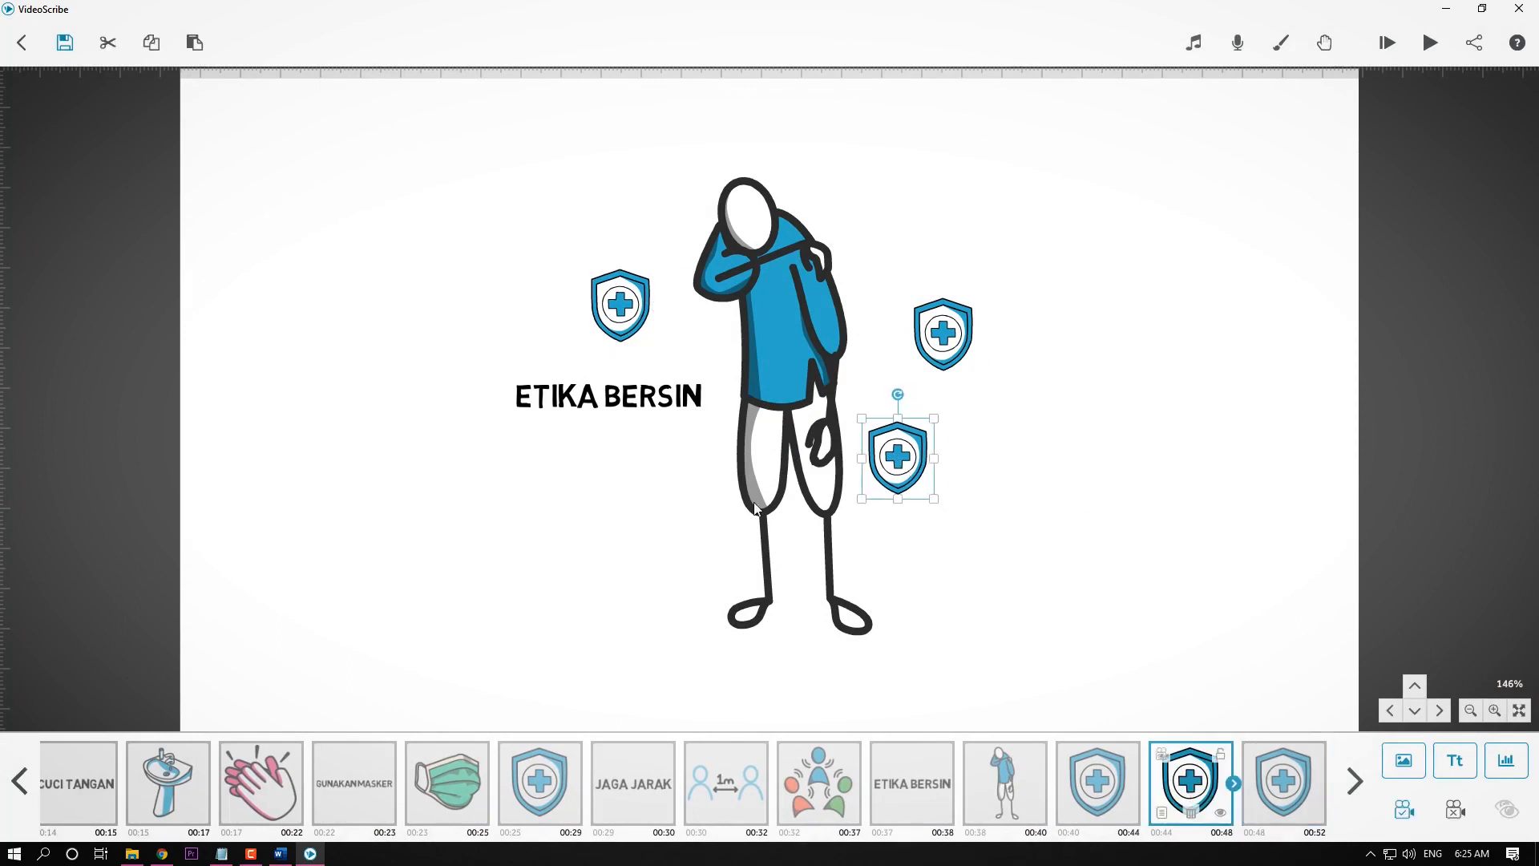
left_click_drag(755, 507, 680, 522)
left_click(968, 431)
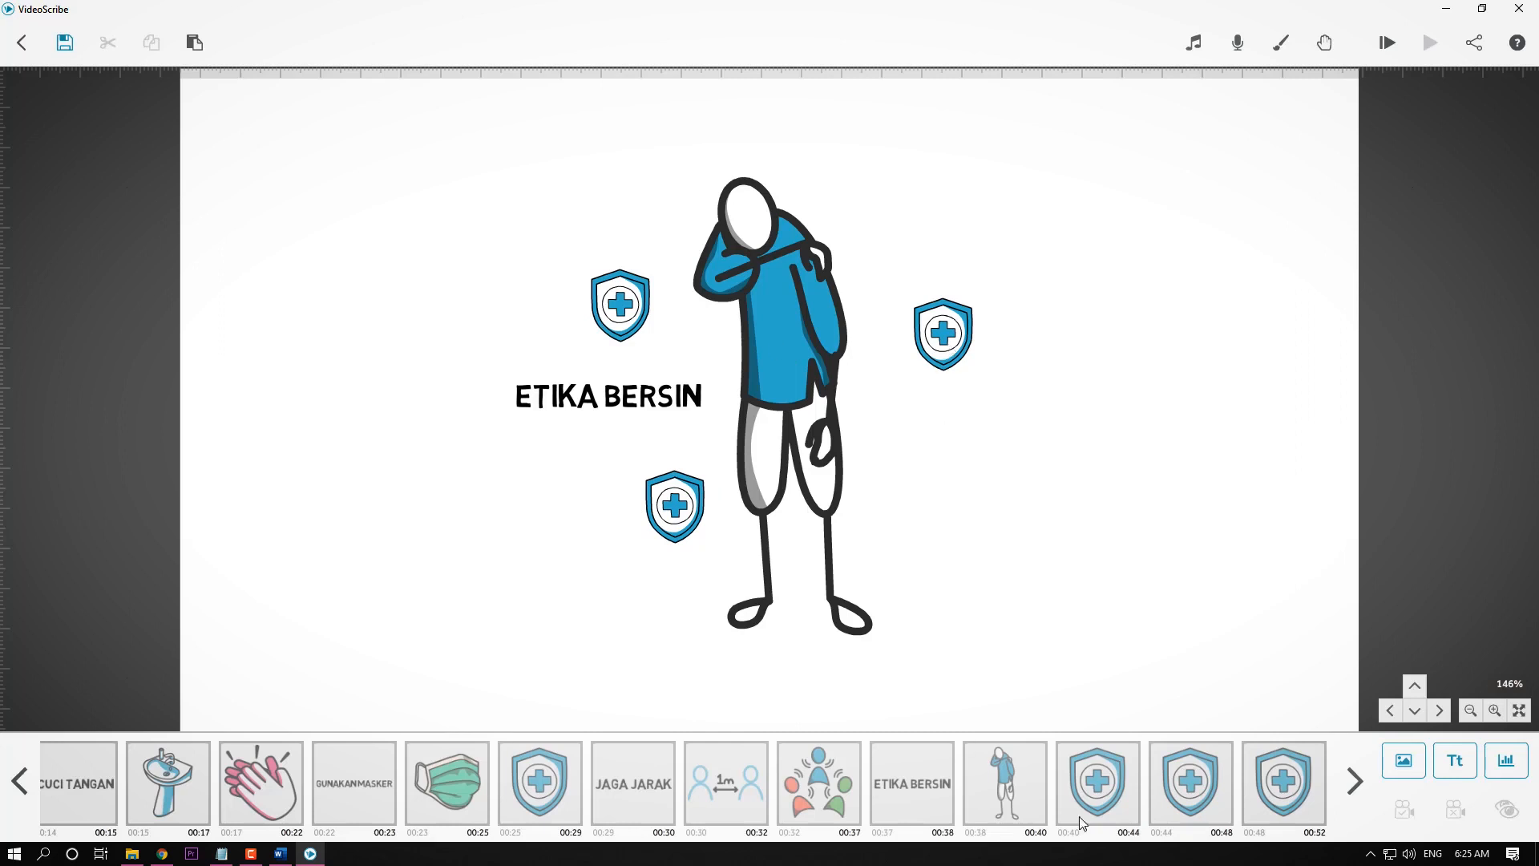
Set the pause and transition of the shield to the right of the figure to 0.0 s.
left_click(1099, 799)
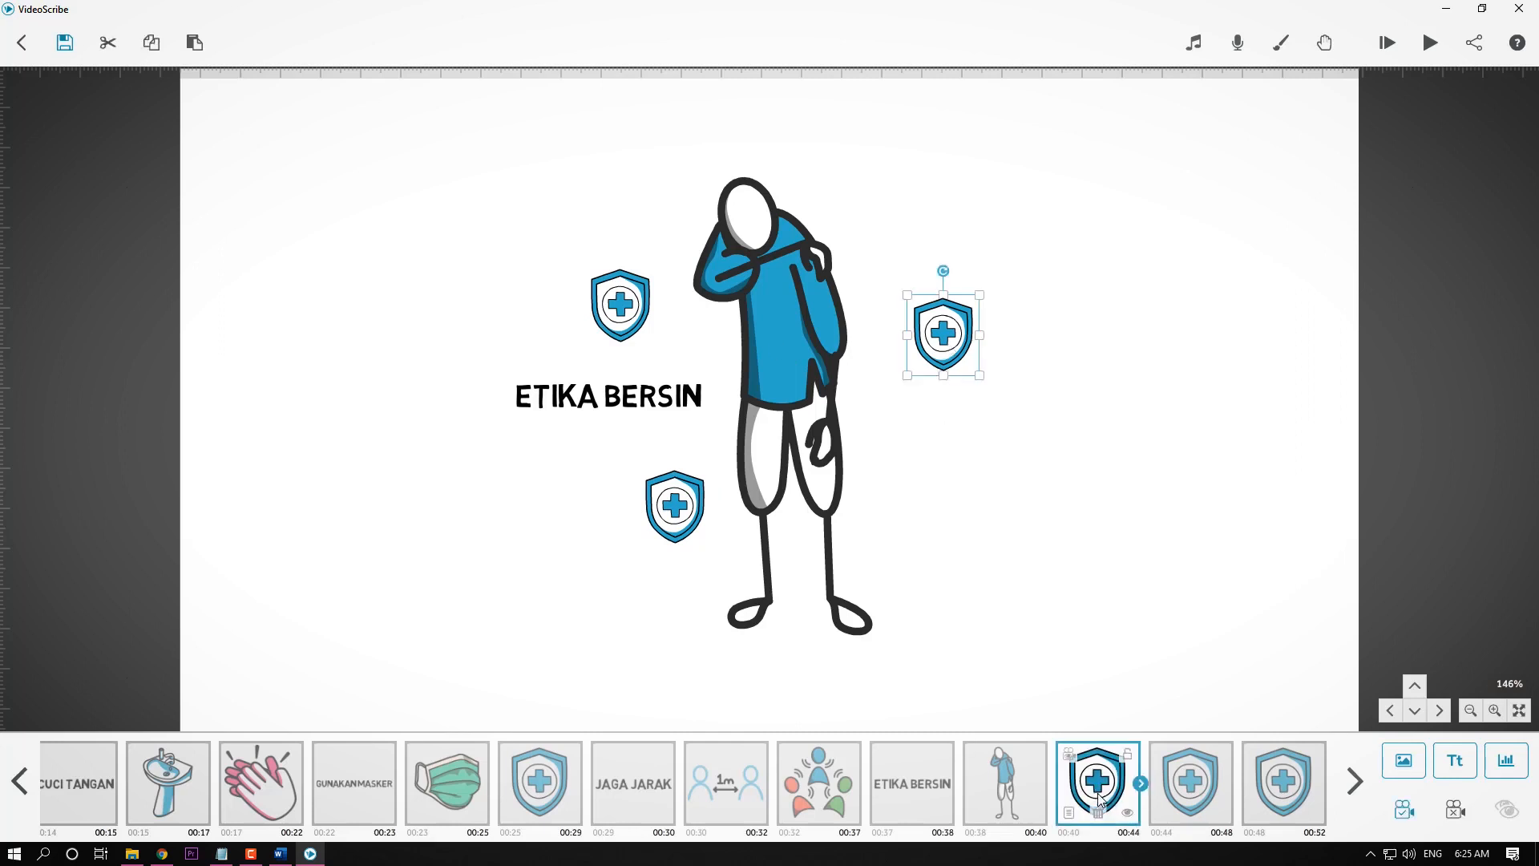
double_click(948, 350)
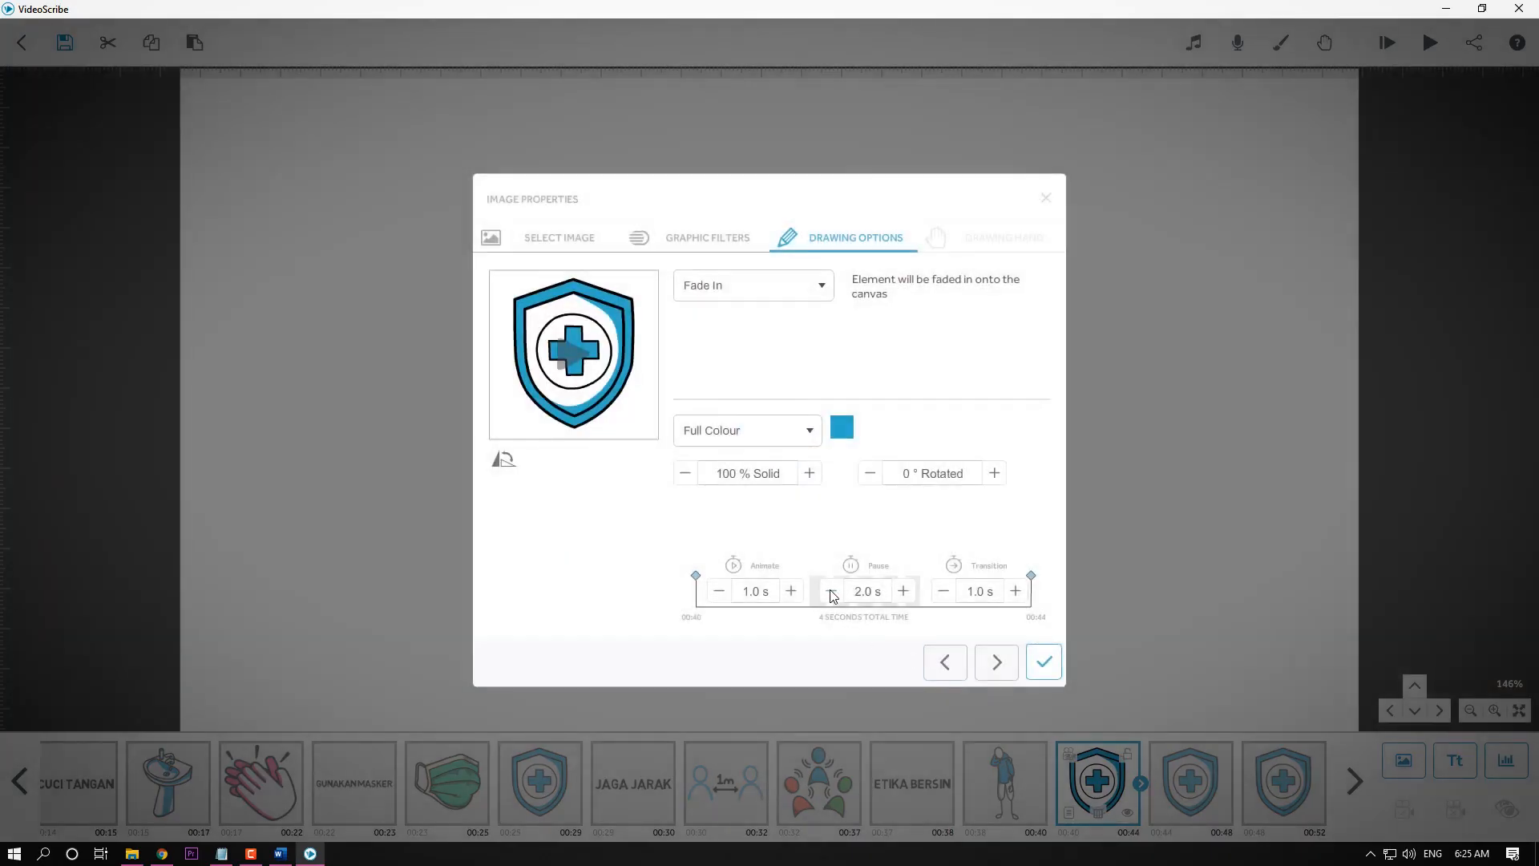
left_click(832, 593)
left_click(944, 591)
left_click(945, 591)
left_click(1045, 661)
Set the pause and transition of the shield below the ETIKA BERSIN text to 0.0 s.
left_click(1197, 771)
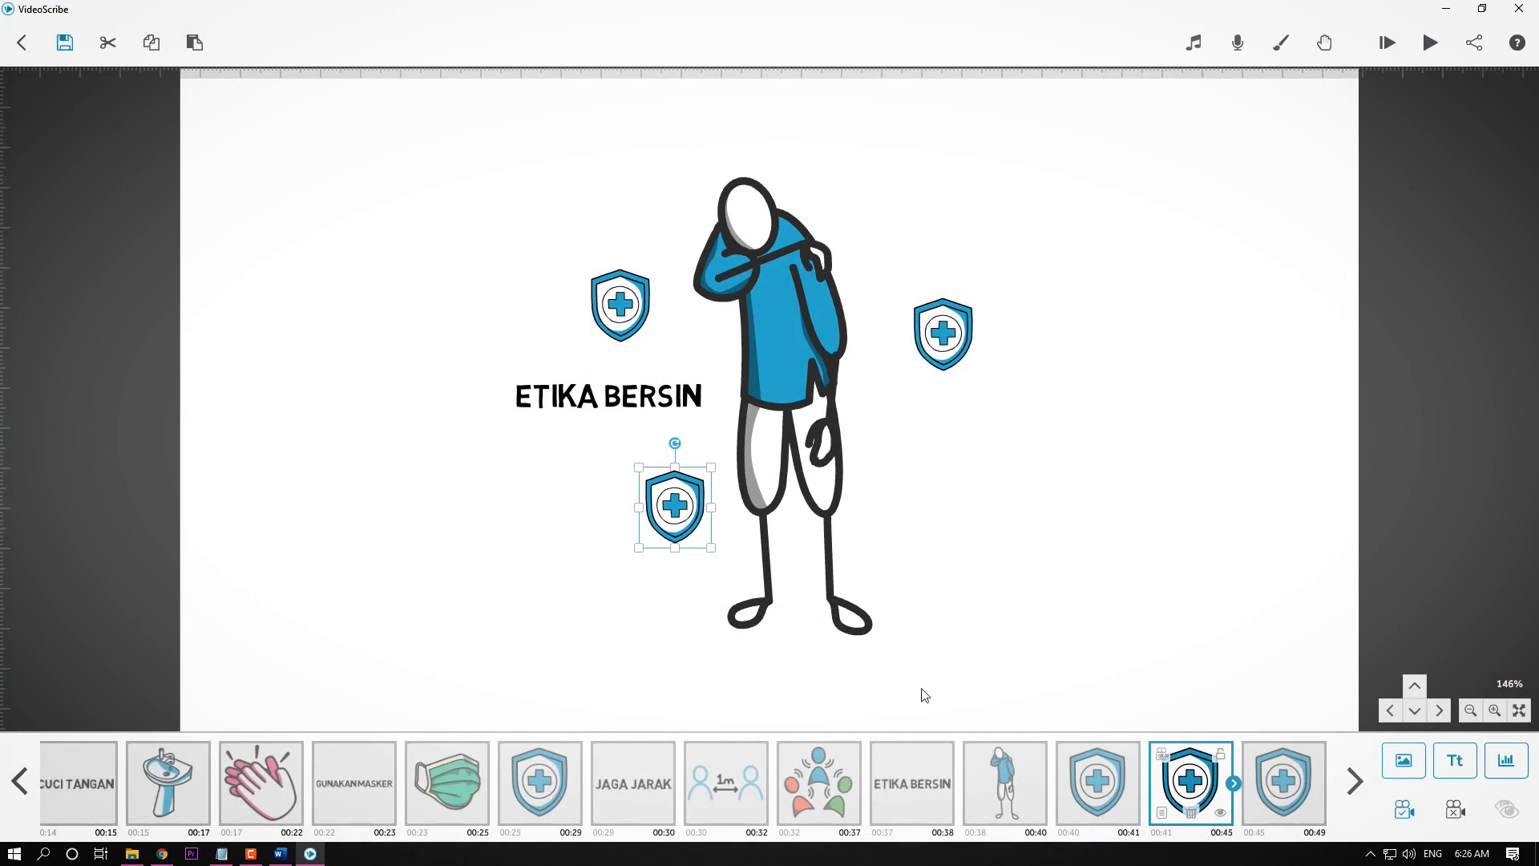
left_click(1160, 811)
double_click(834, 599)
left_click(944, 594)
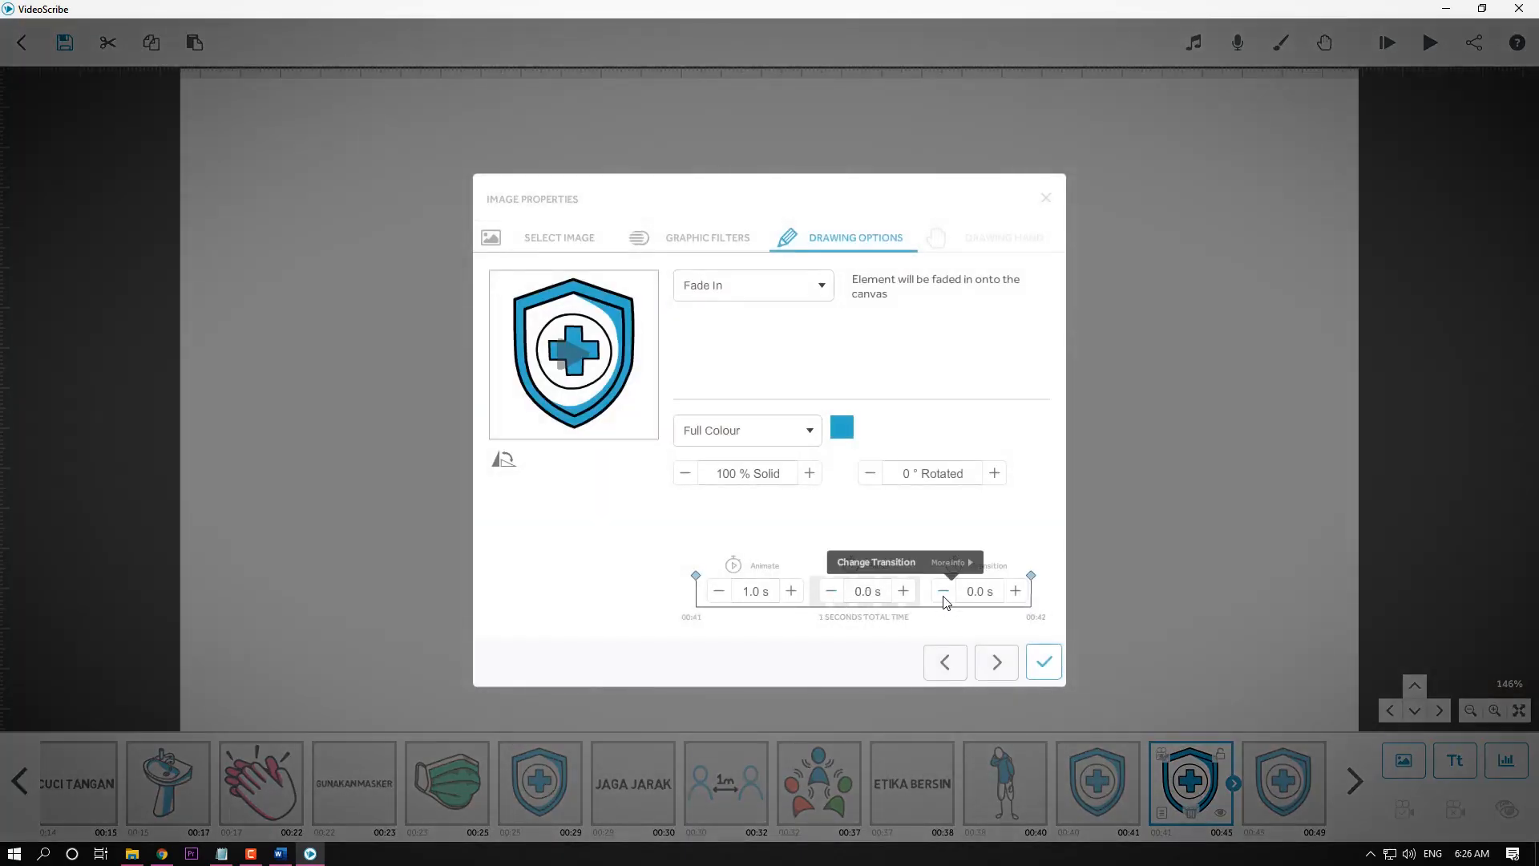
left_click(1054, 658)
Check the timing of the shield above the ETIKA BERSIN text and preview the animation from that text.
left_click(644, 321)
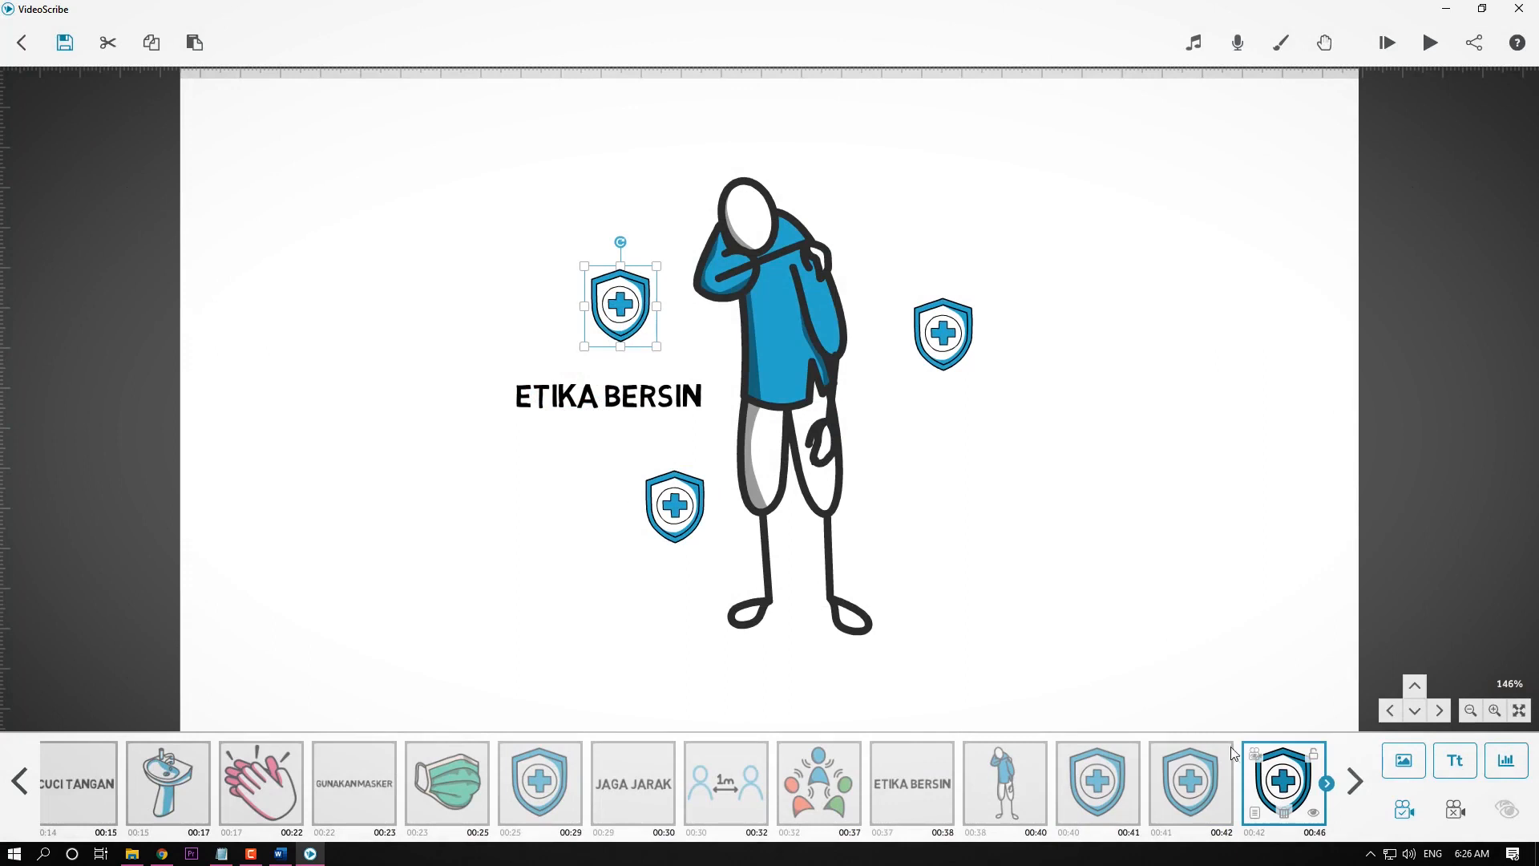
left_click(1255, 811)
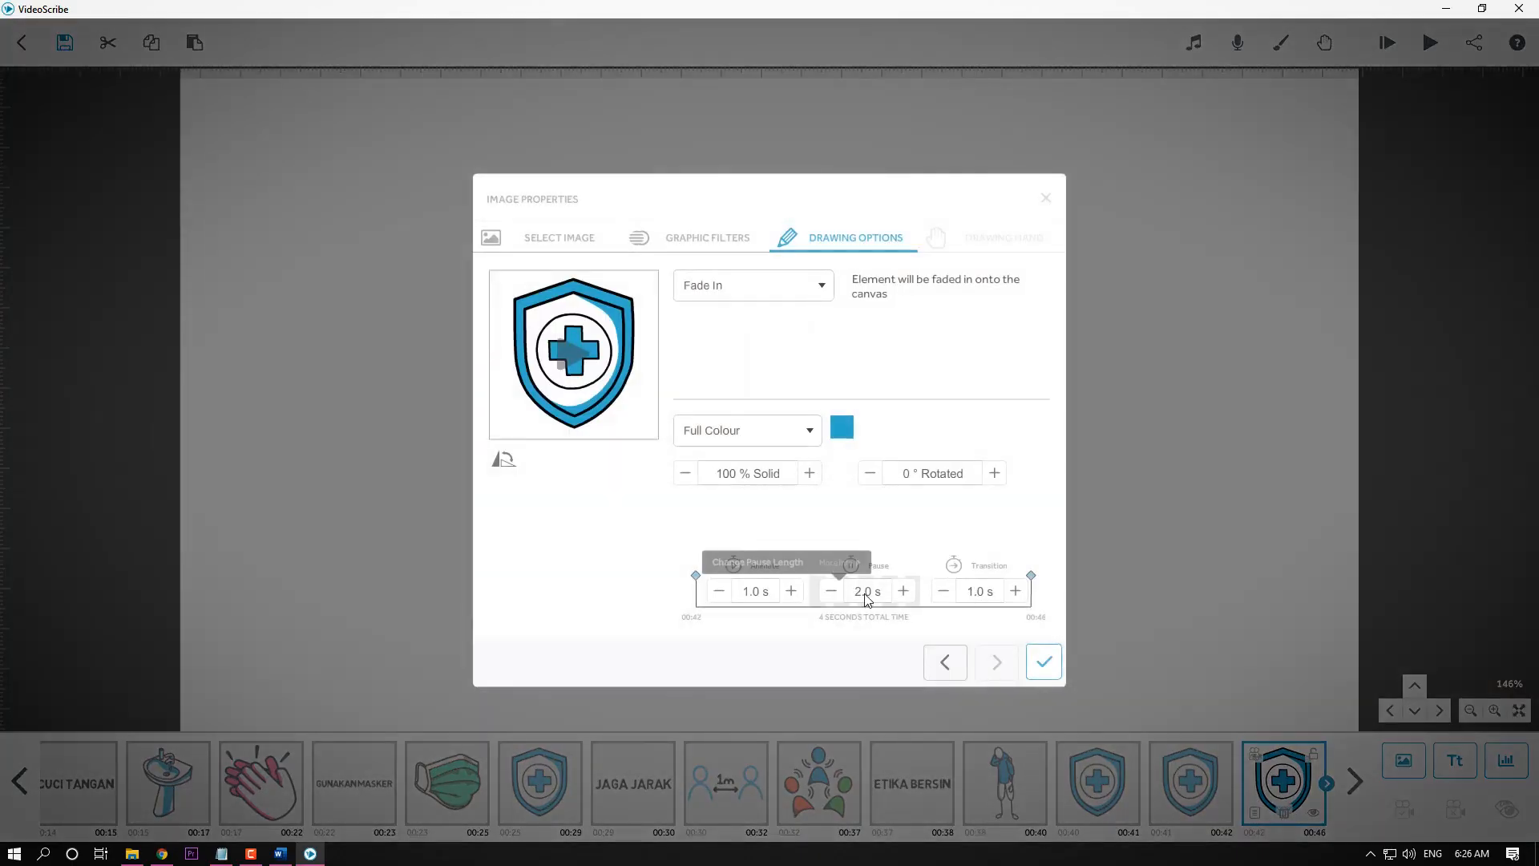
left_click(1045, 662)
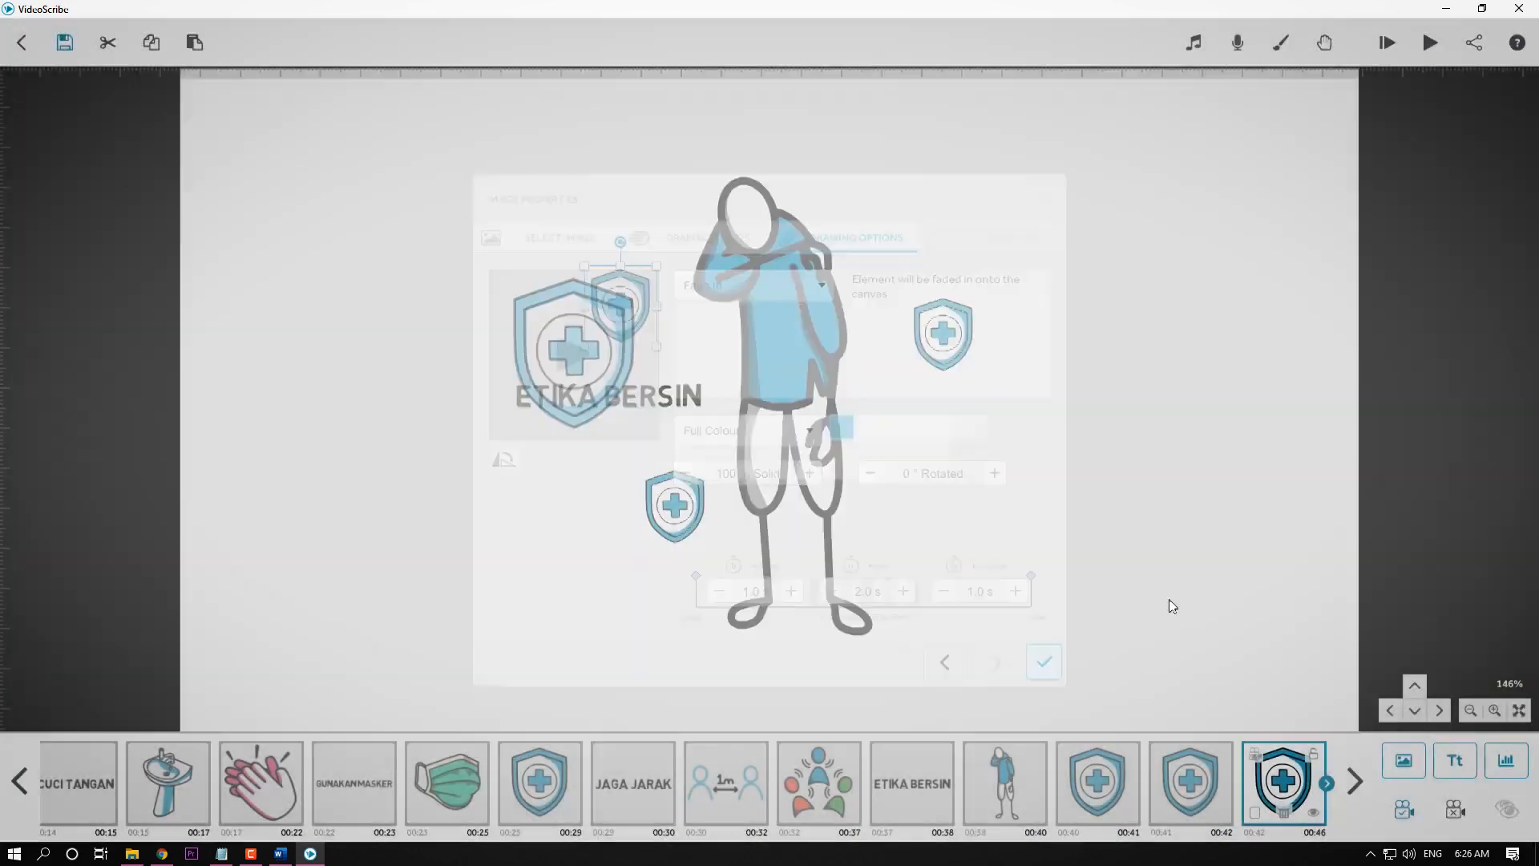
left_click(939, 786)
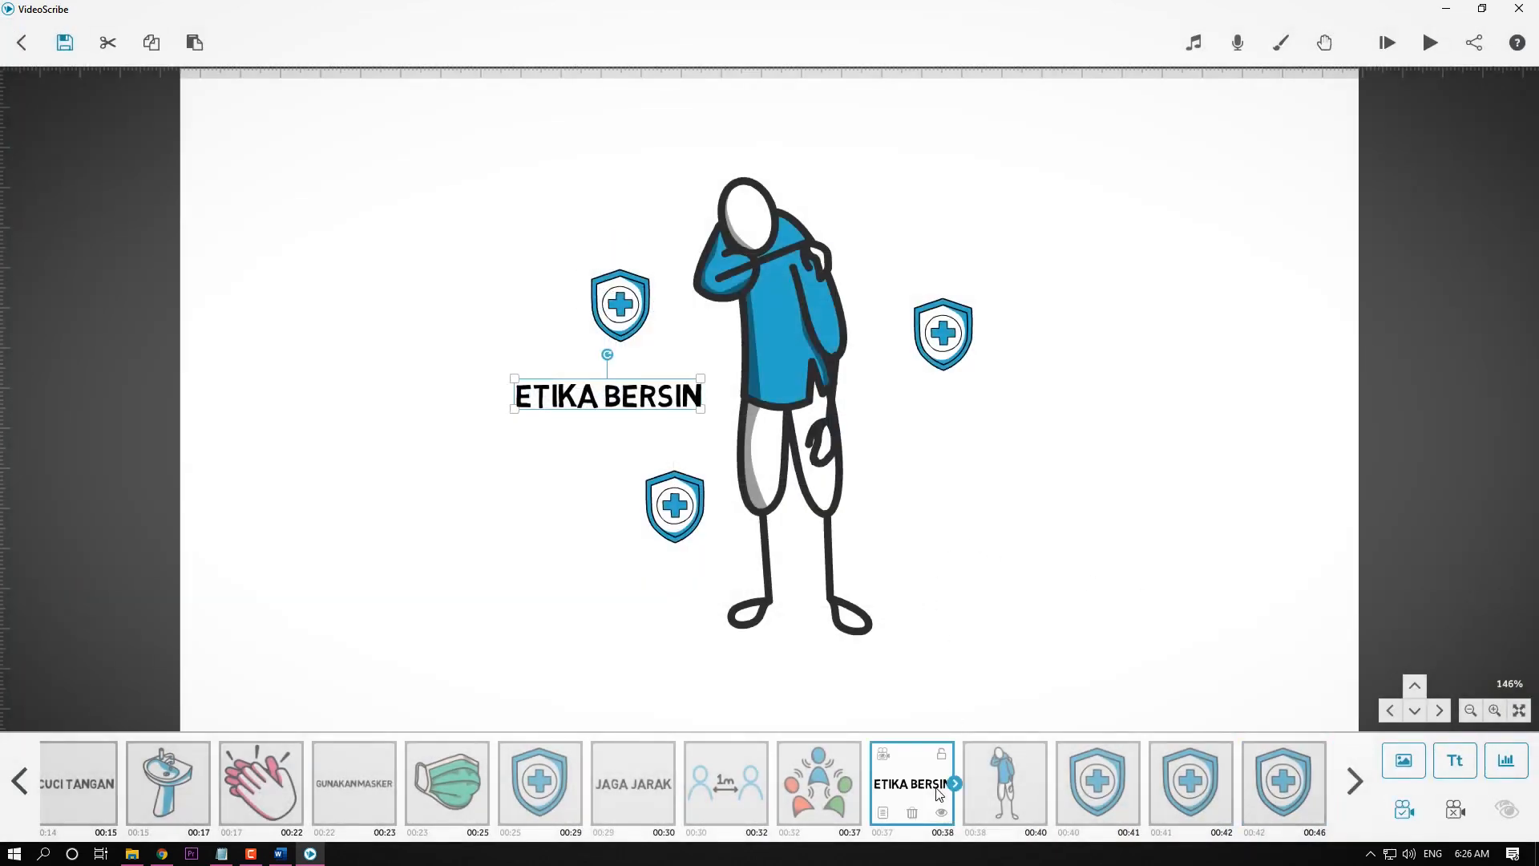
left_click(1440, 50)
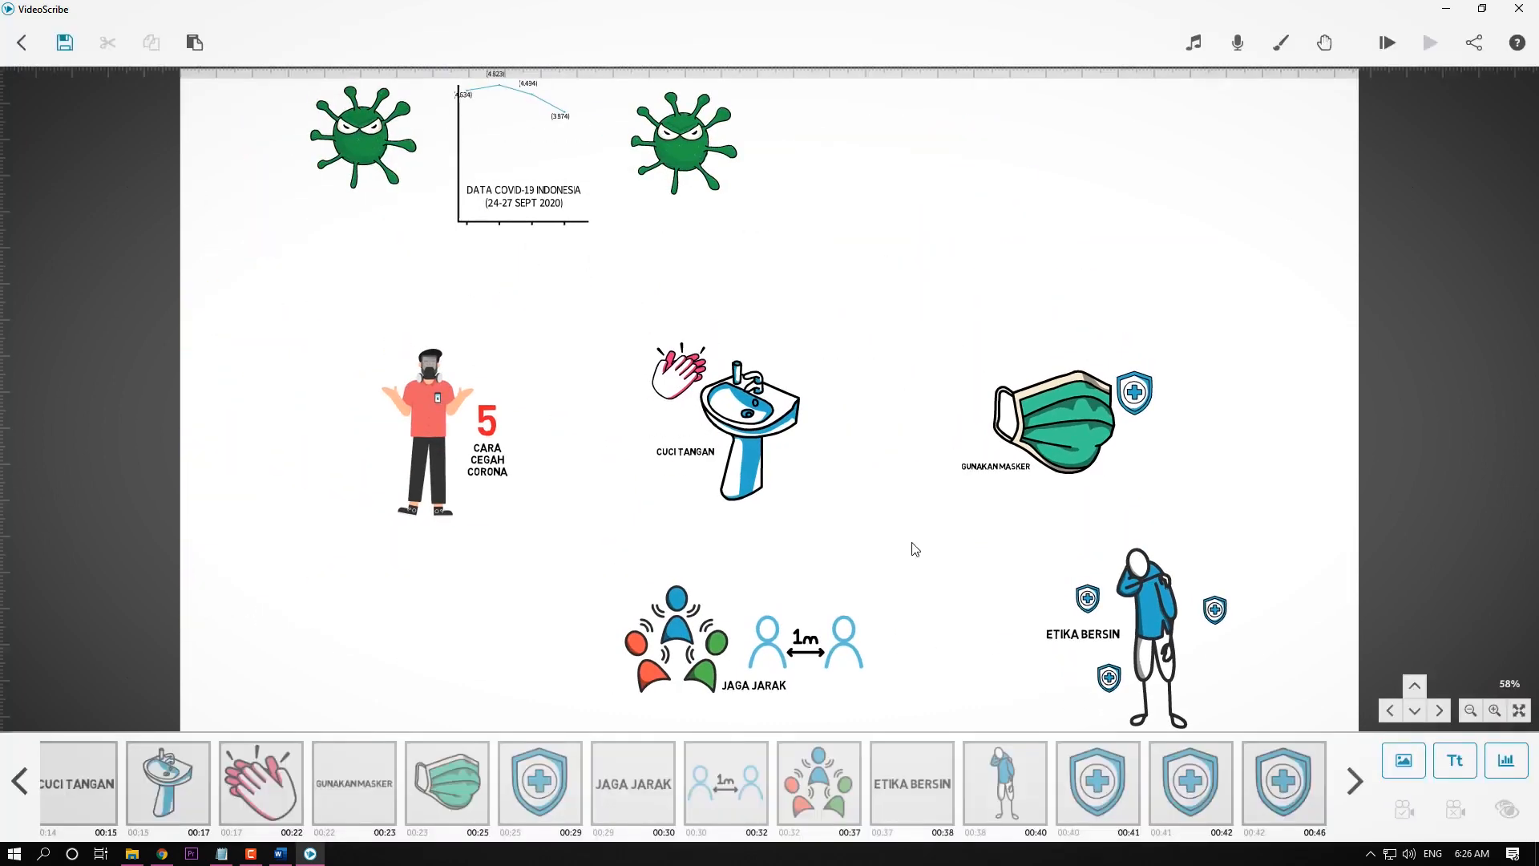
Search the image library for STAY AT HOME and add the house-with-person icon on the empty canvas below the existing scenes.
left_click_drag(910, 544, 818, 383)
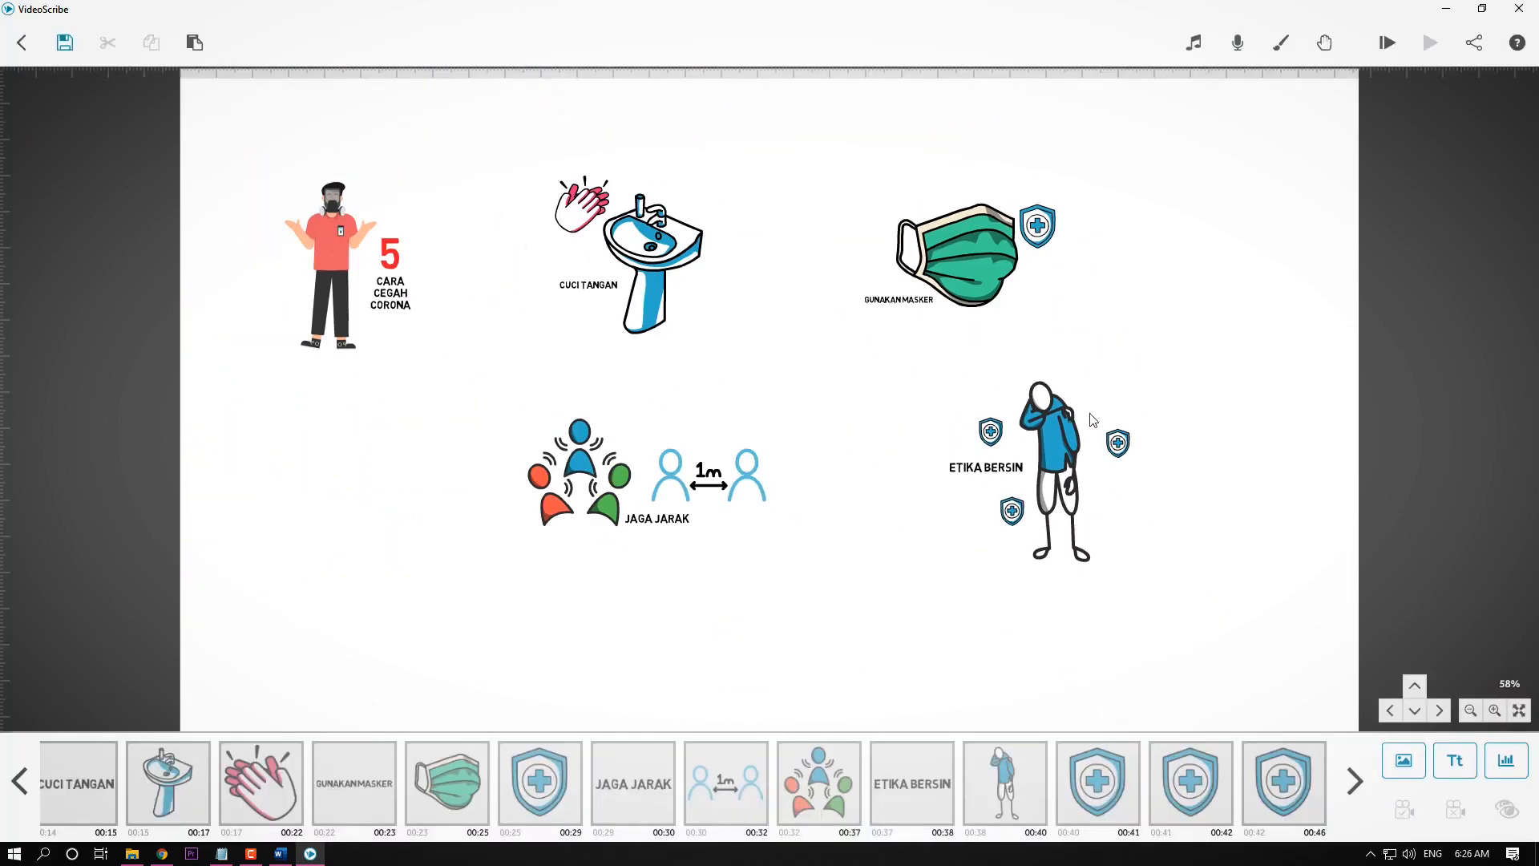
scroll(1050, 545, "up", 3)
scroll(903, 405, "up", 5)
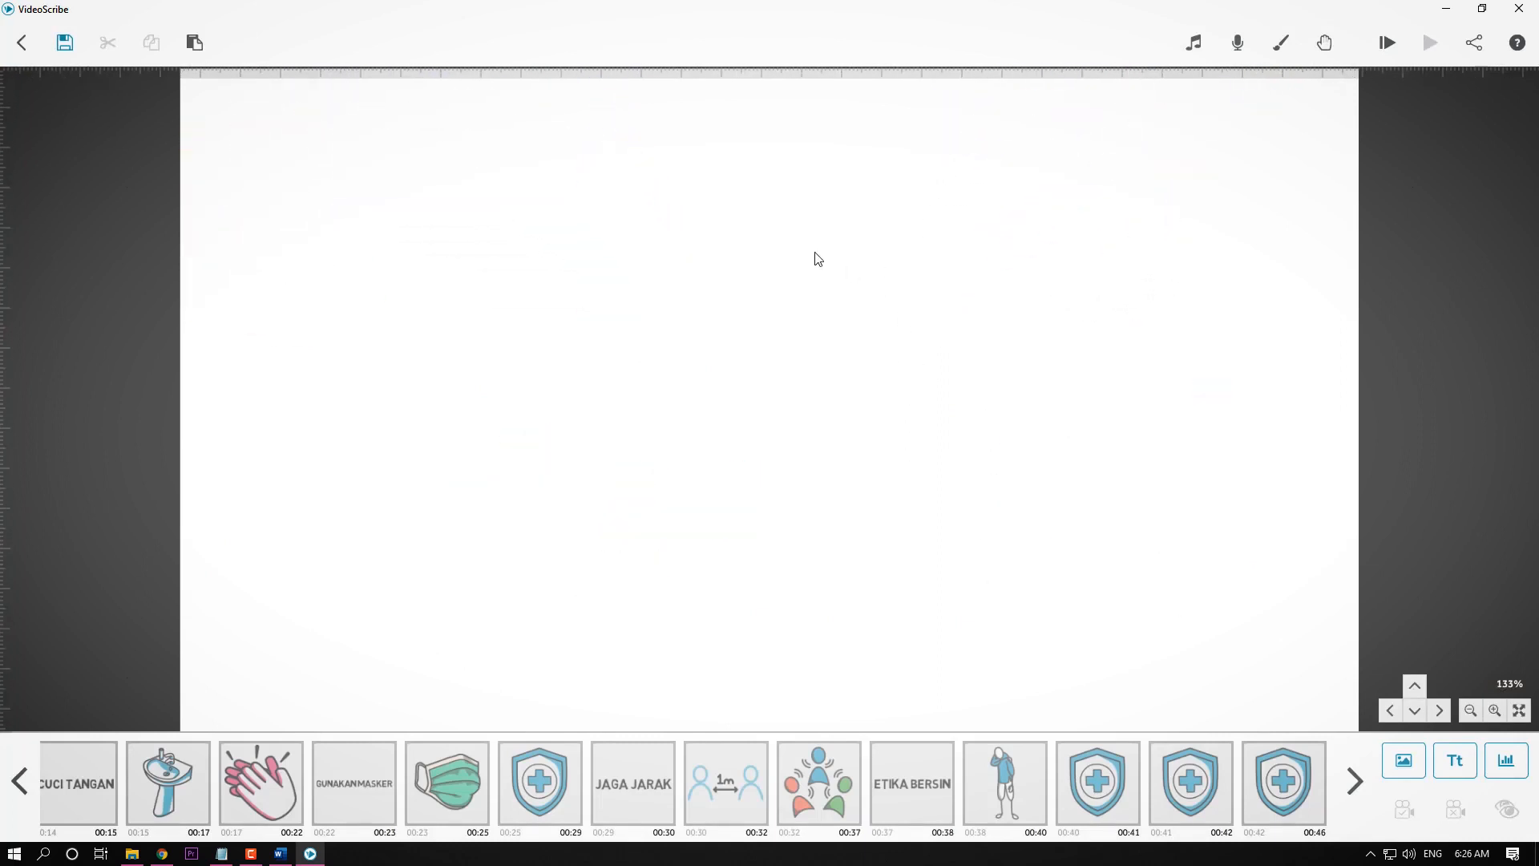
left_click(1404, 758)
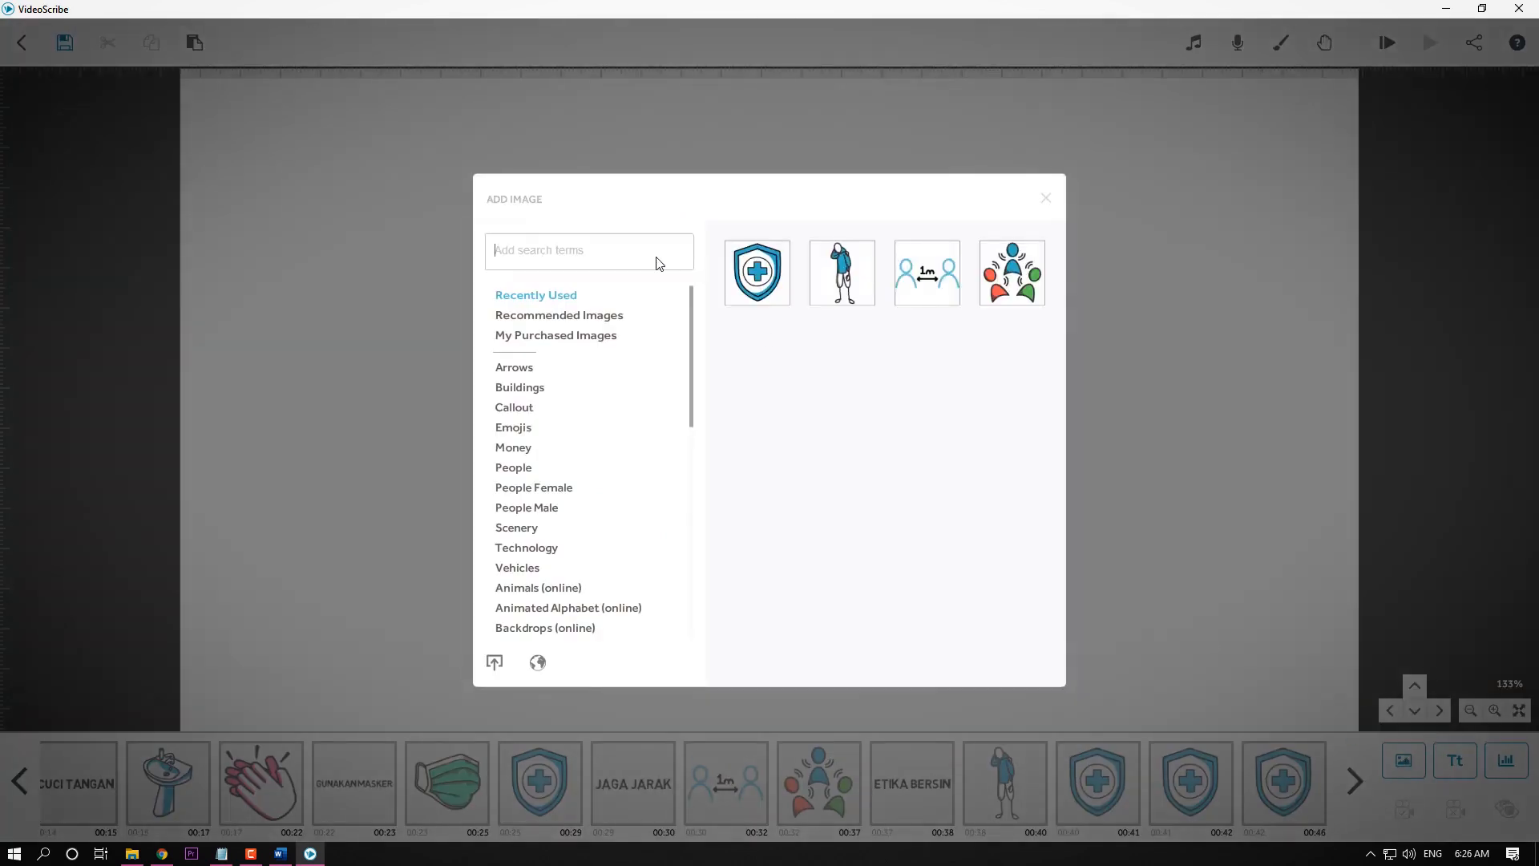
type("STAY AT HOME")
key("Return")
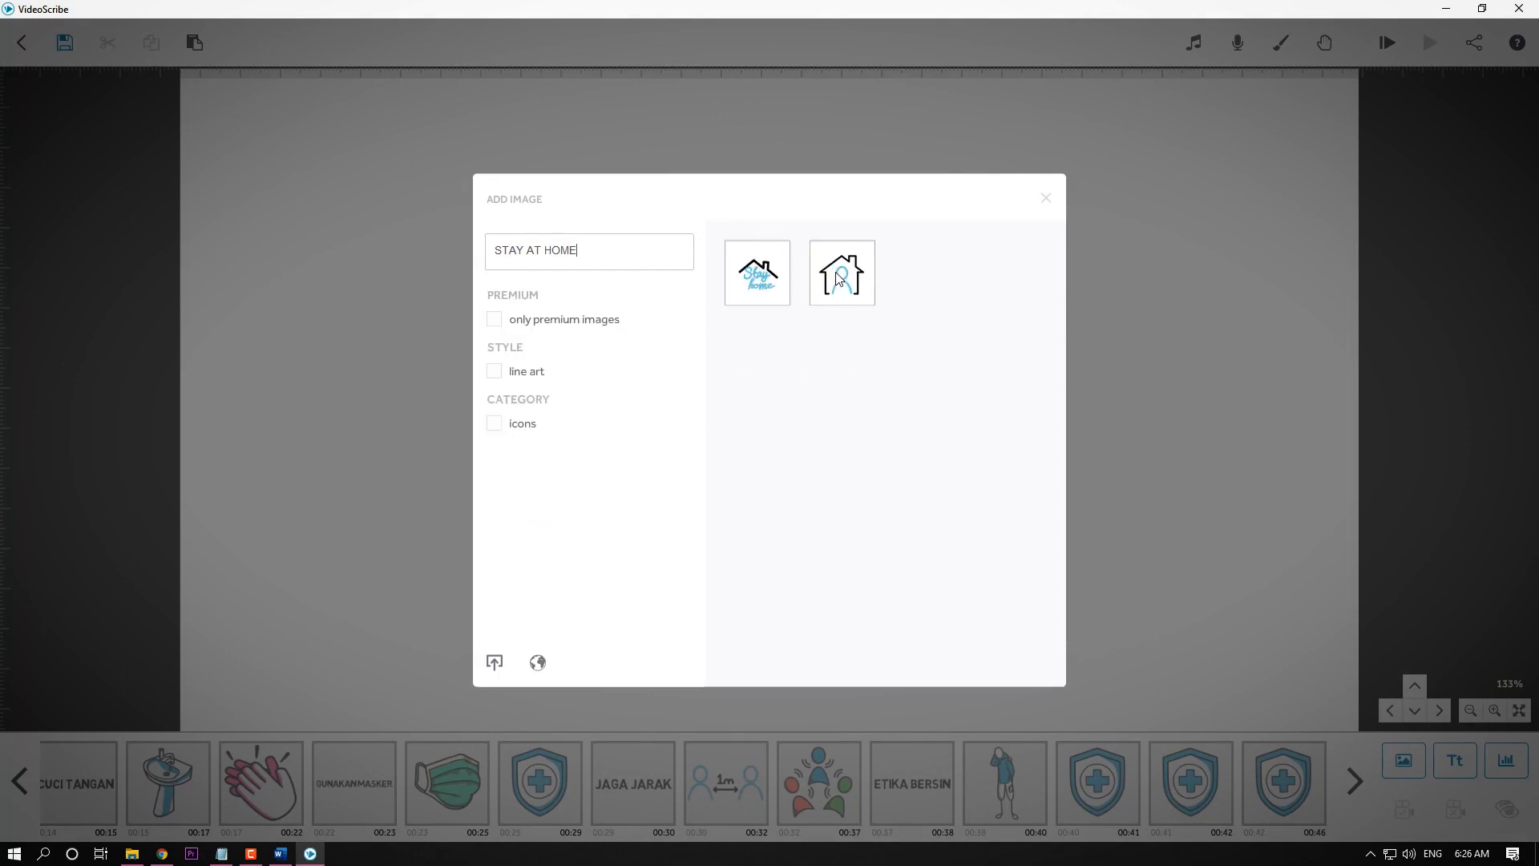
left_click(836, 276)
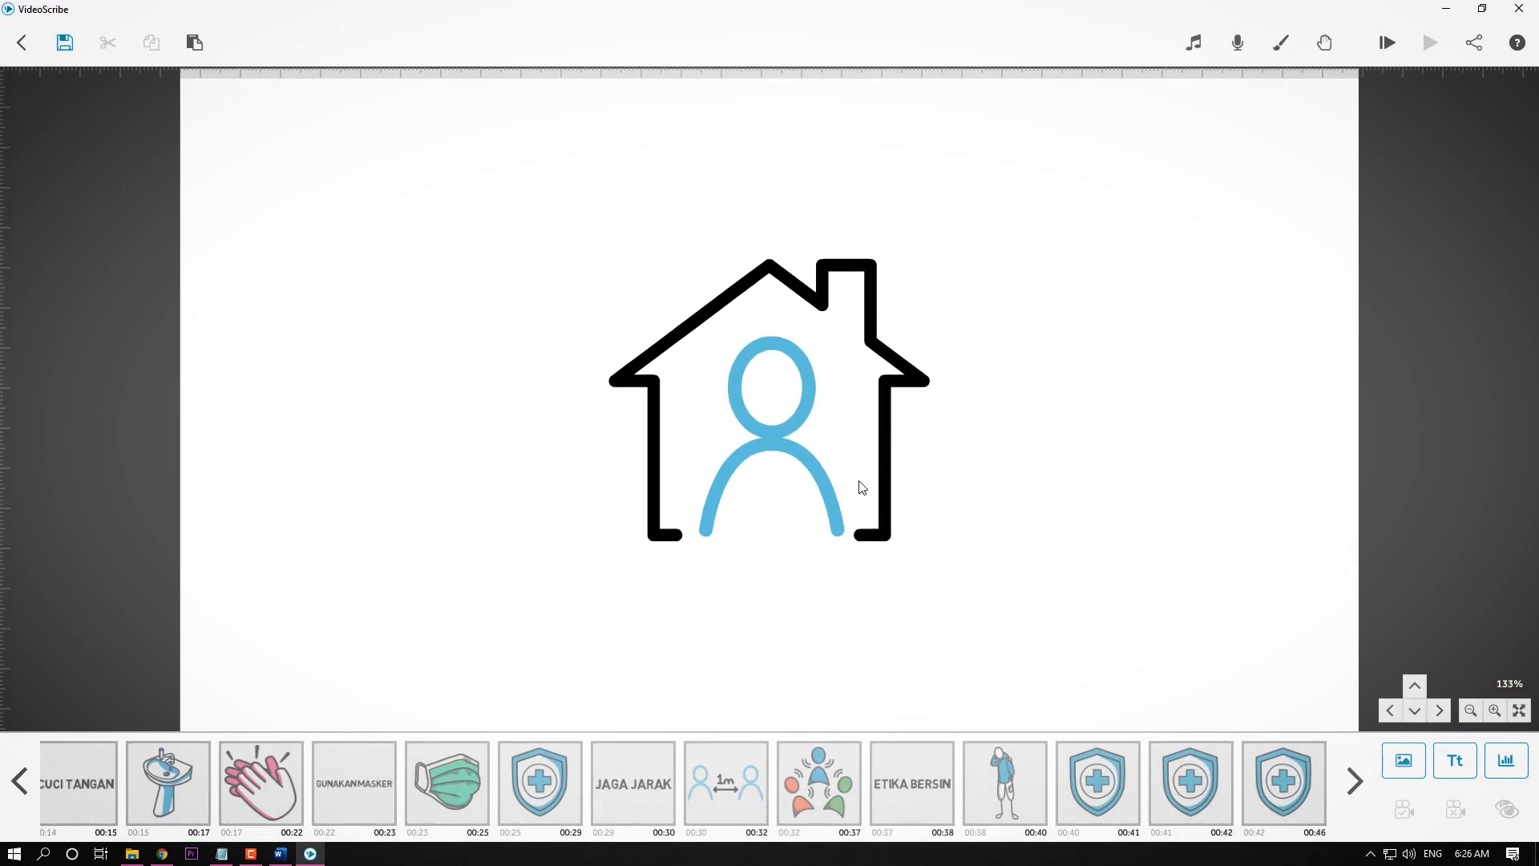
Enlarge the house icon by about a quarter and centre it in the view.
mouse_move(952, 559)
left_mouse_down()
mouse_move(992, 590)
mouse_move(974, 576)
left_mouse_up()
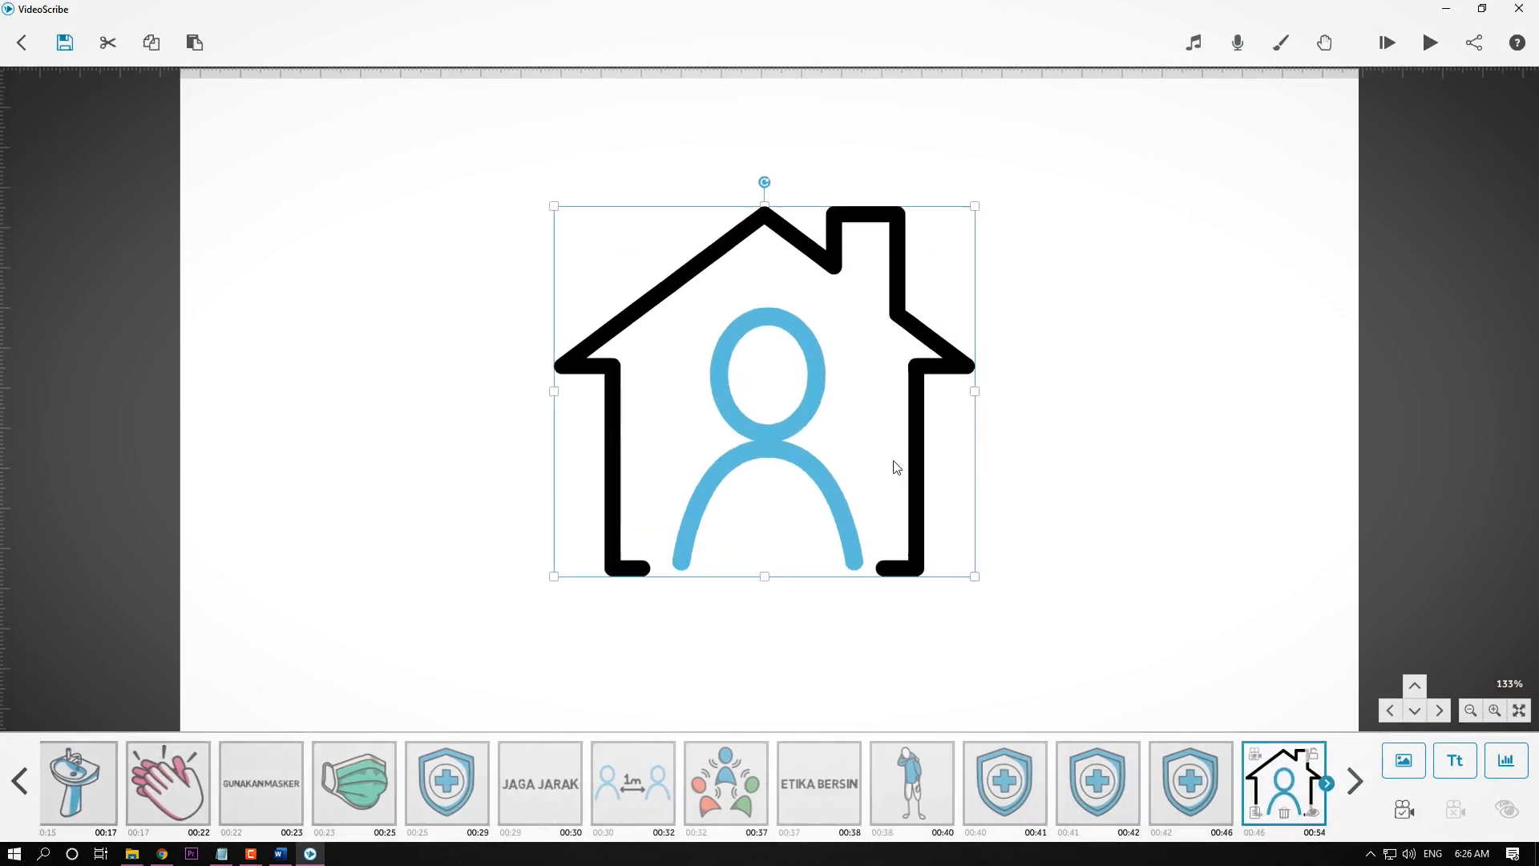
left_click(1151, 477)
left_click(856, 393)
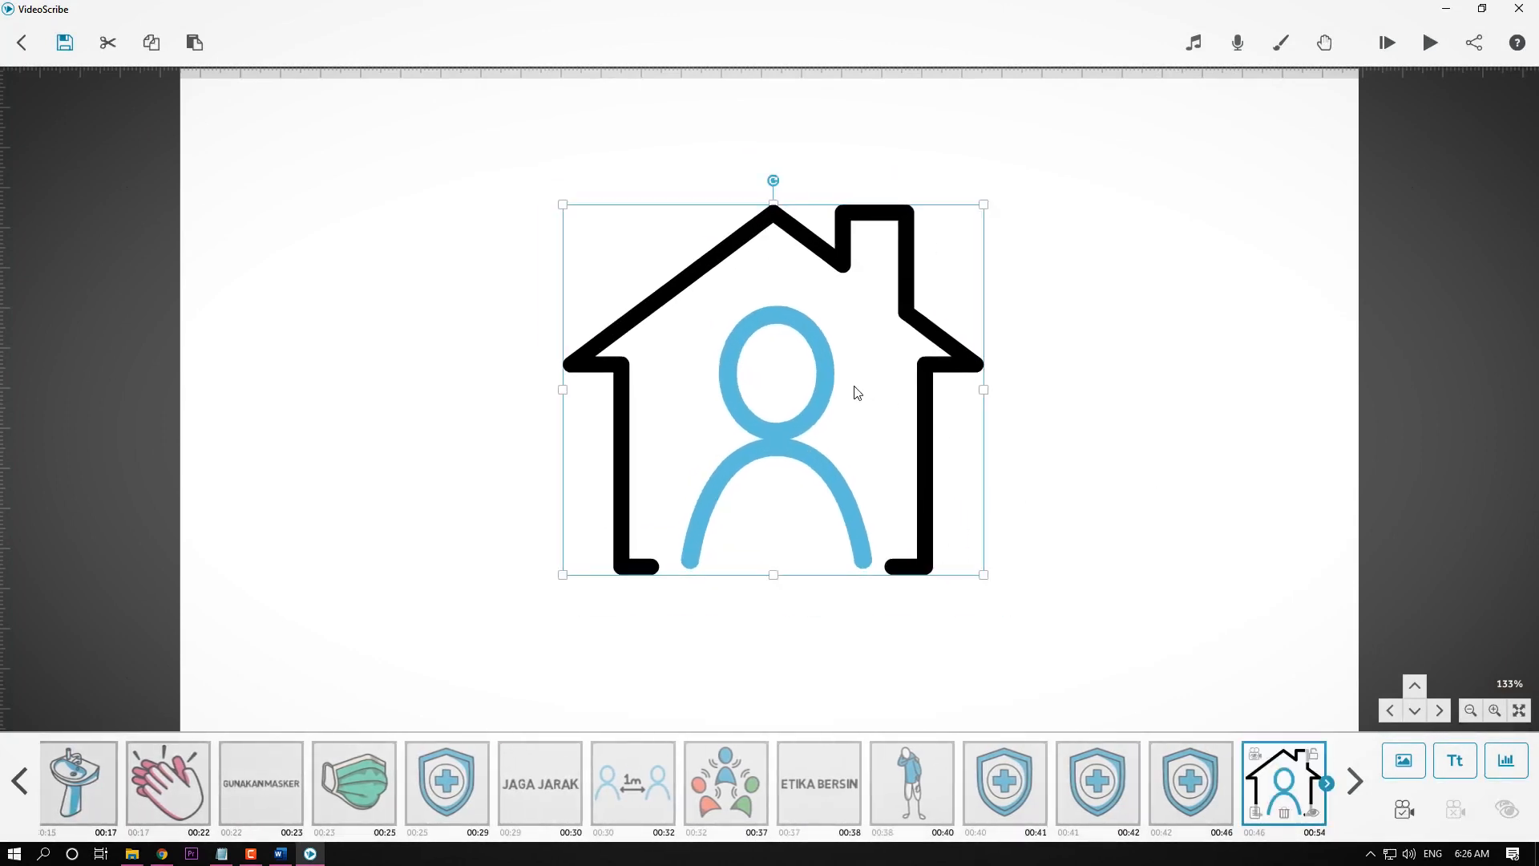
left_click_drag(877, 449, 875, 432)
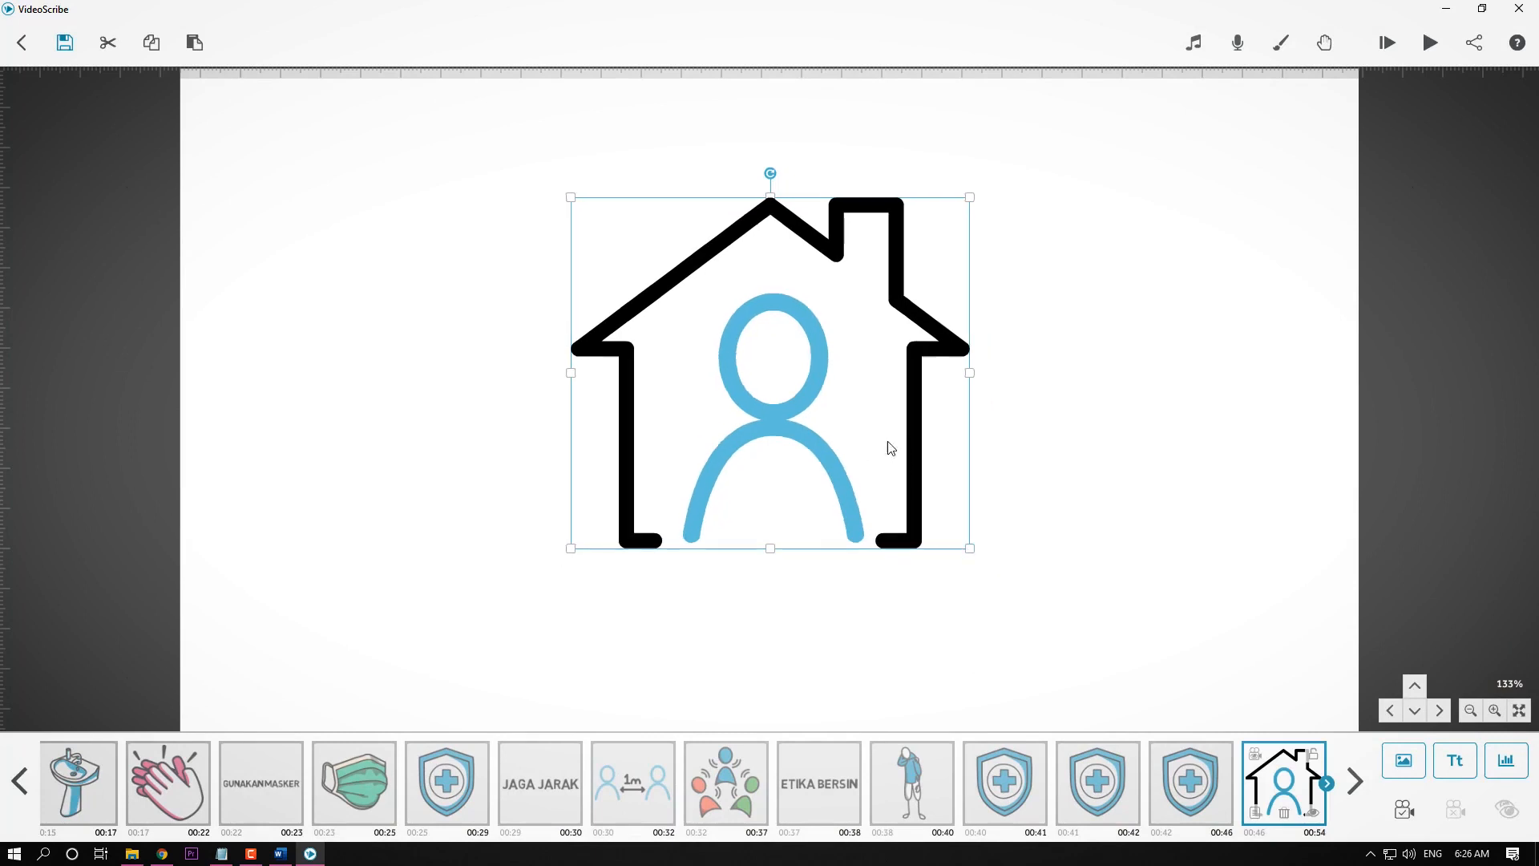
left_click(1139, 485)
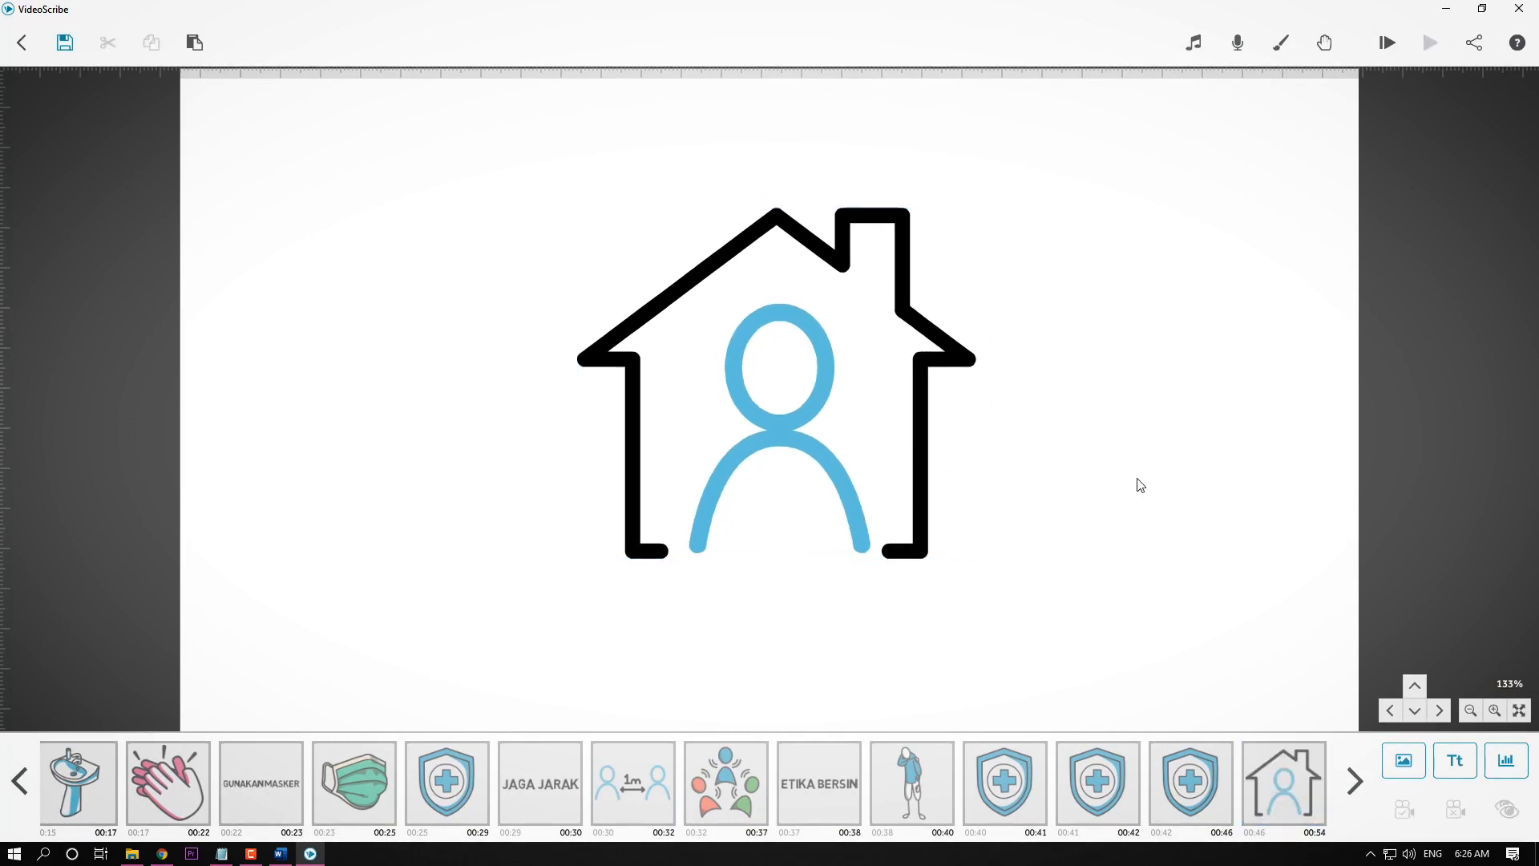
Add the text STAY AT HOME in the Basic font with centre alignment.
left_click(1460, 761)
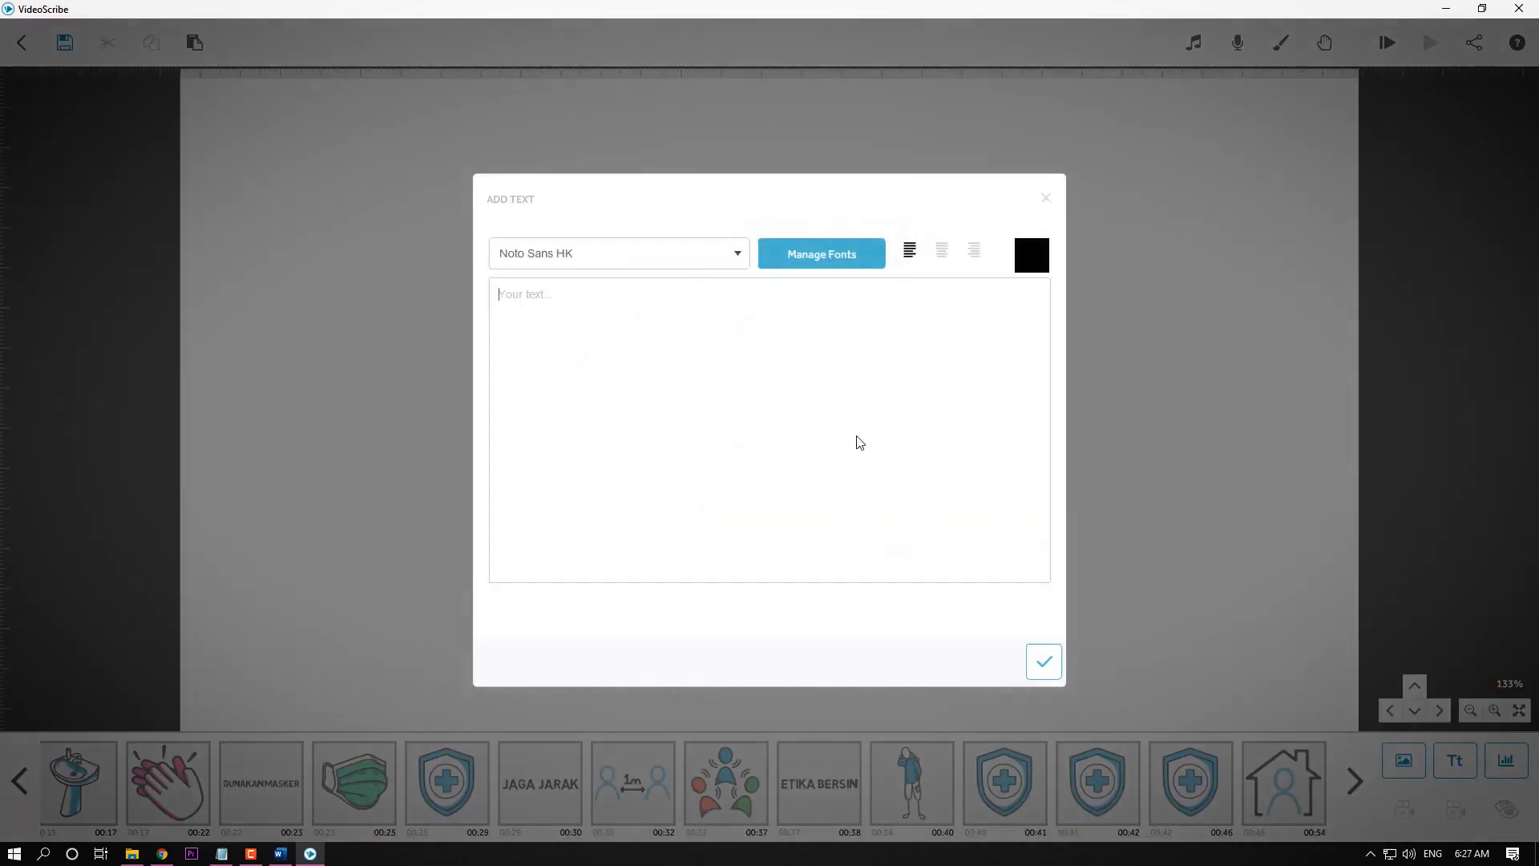
type("STAY AT HOME")
left_click(618, 255)
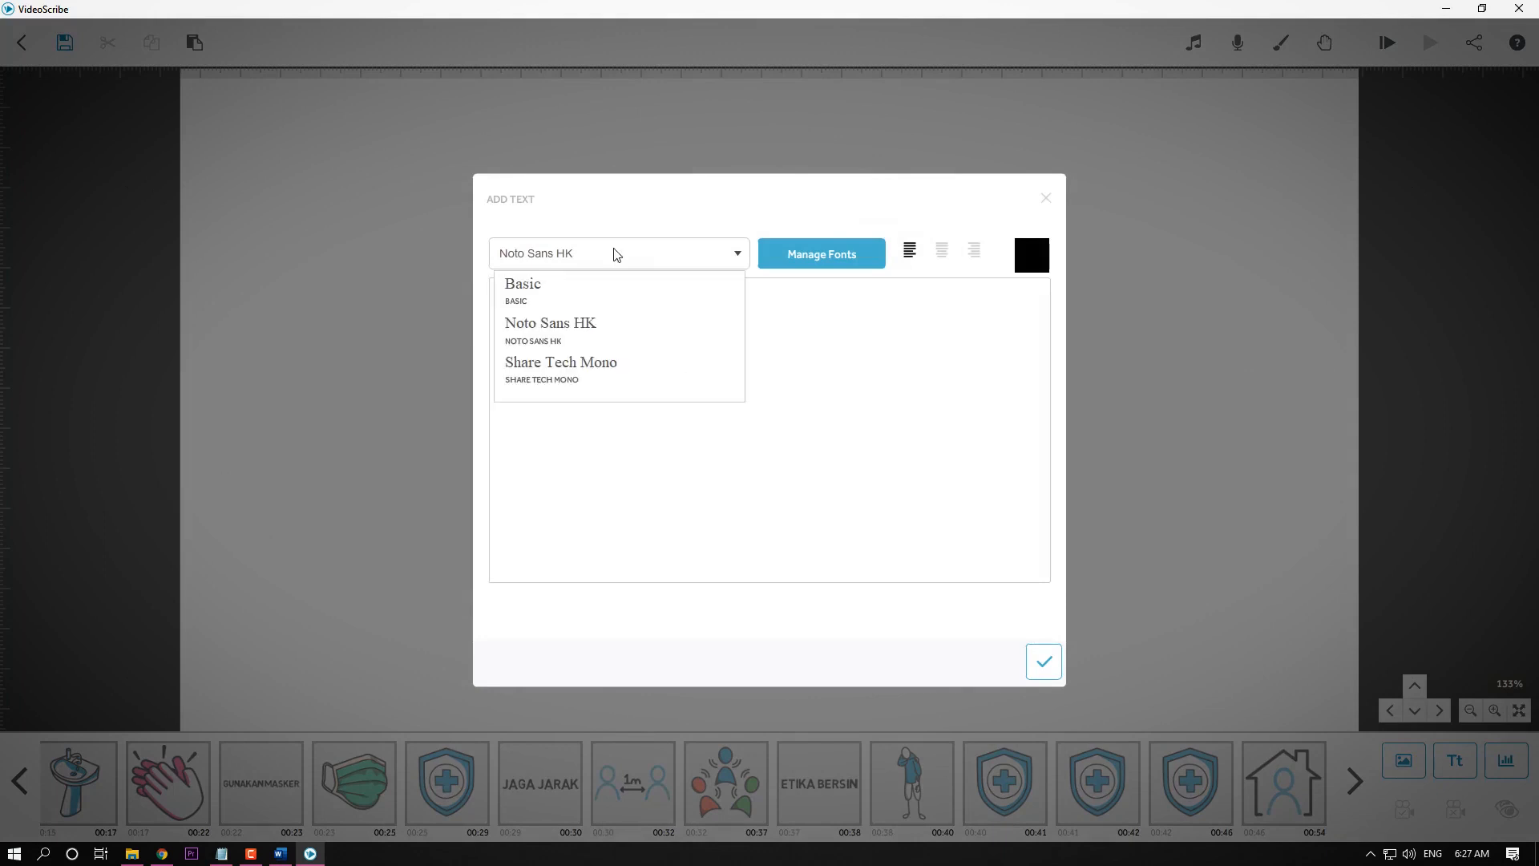
left_click(610, 298)
left_click(942, 253)
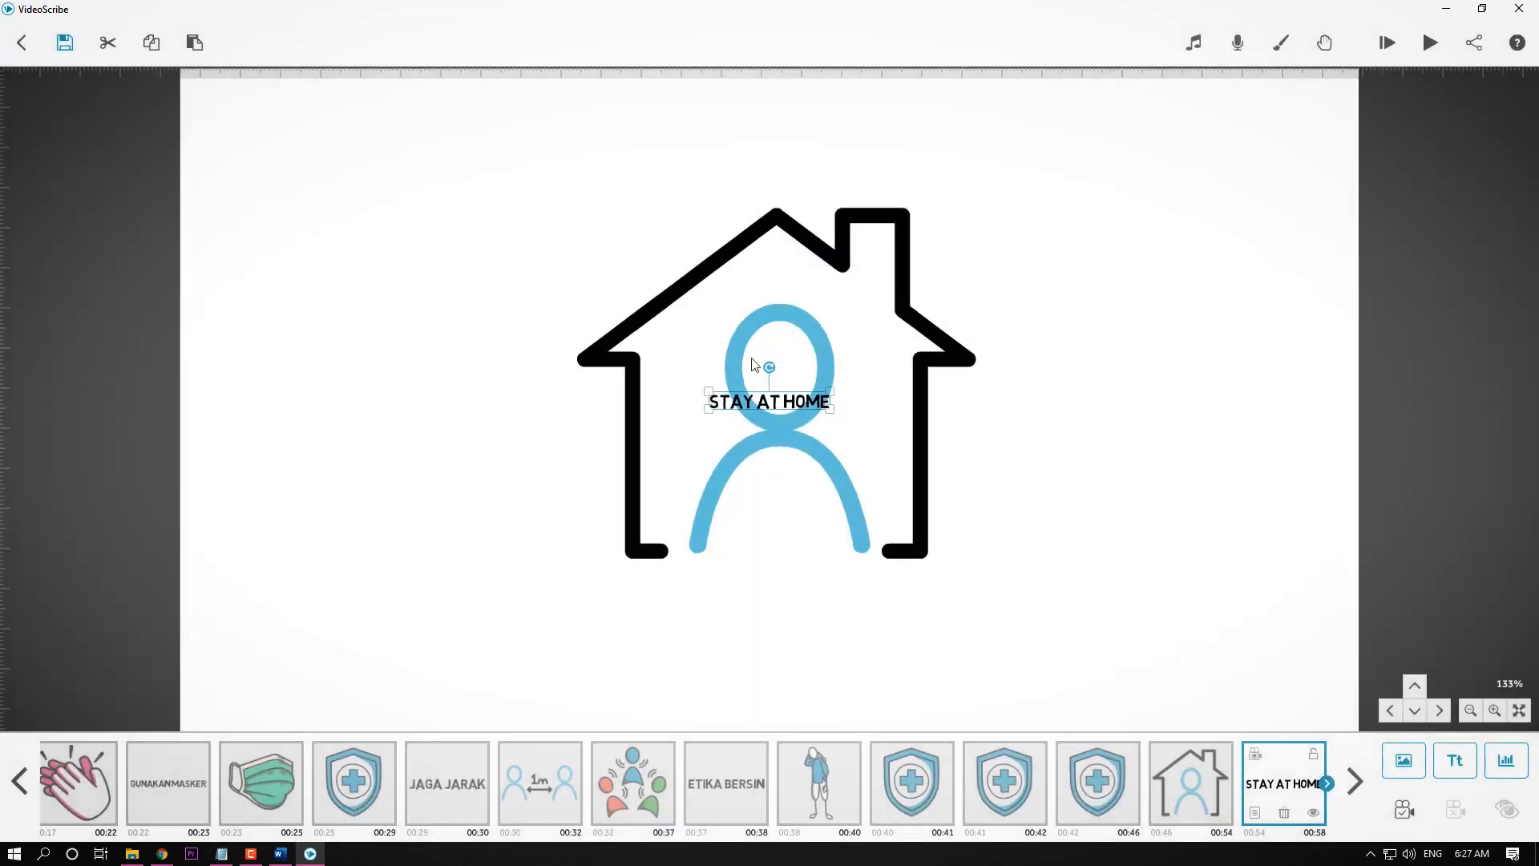
Place the STAY AT HOME text directly beneath the house and enlarge it to more than double its size.
left_click_drag(803, 406, 840, 603)
left_click(859, 430)
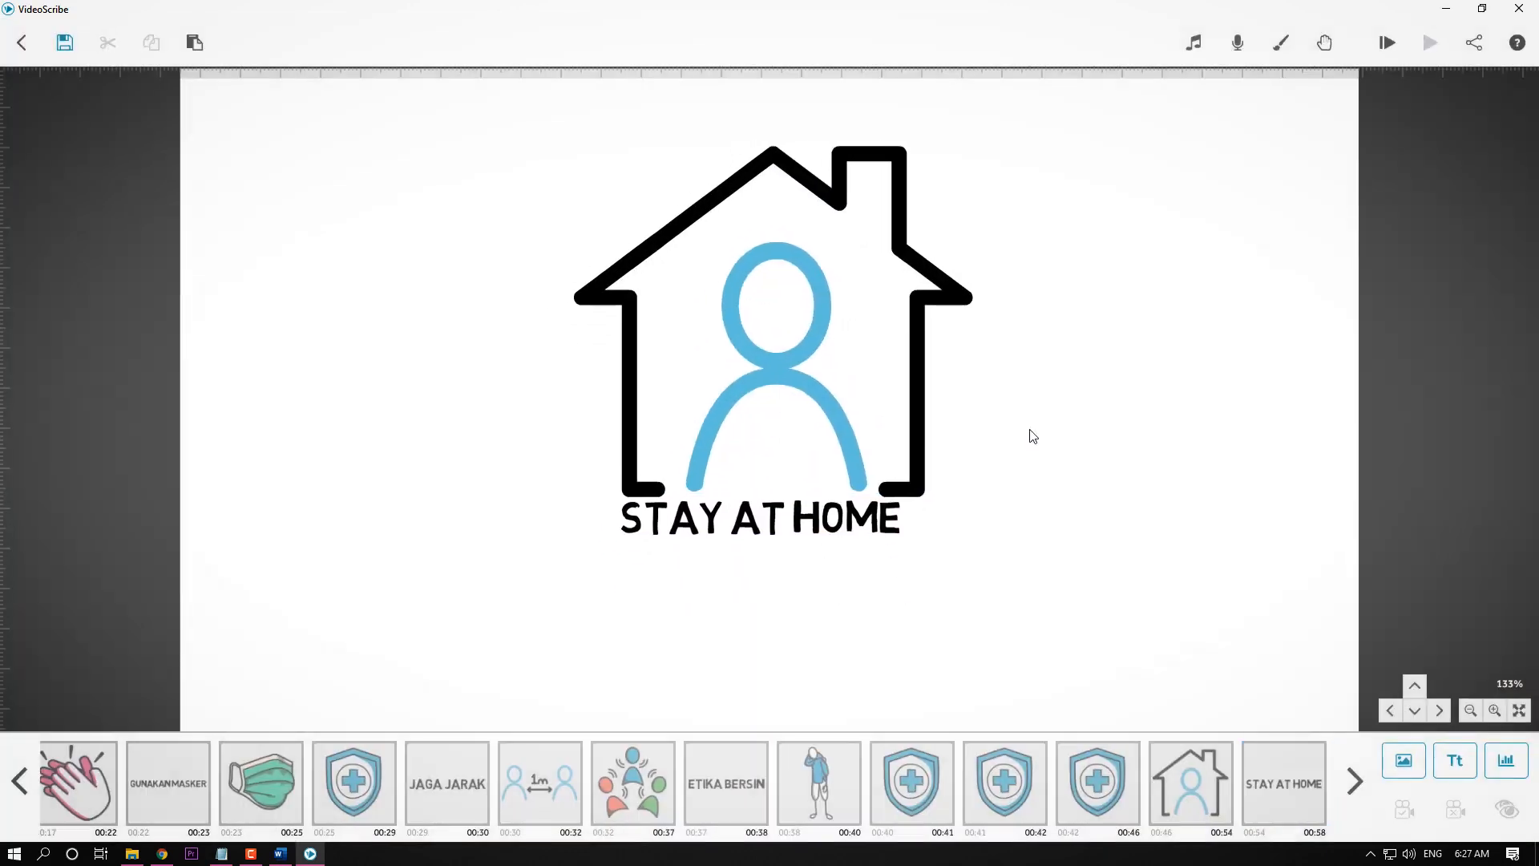
left_click_drag(842, 436, 826, 398)
left_click(1125, 469)
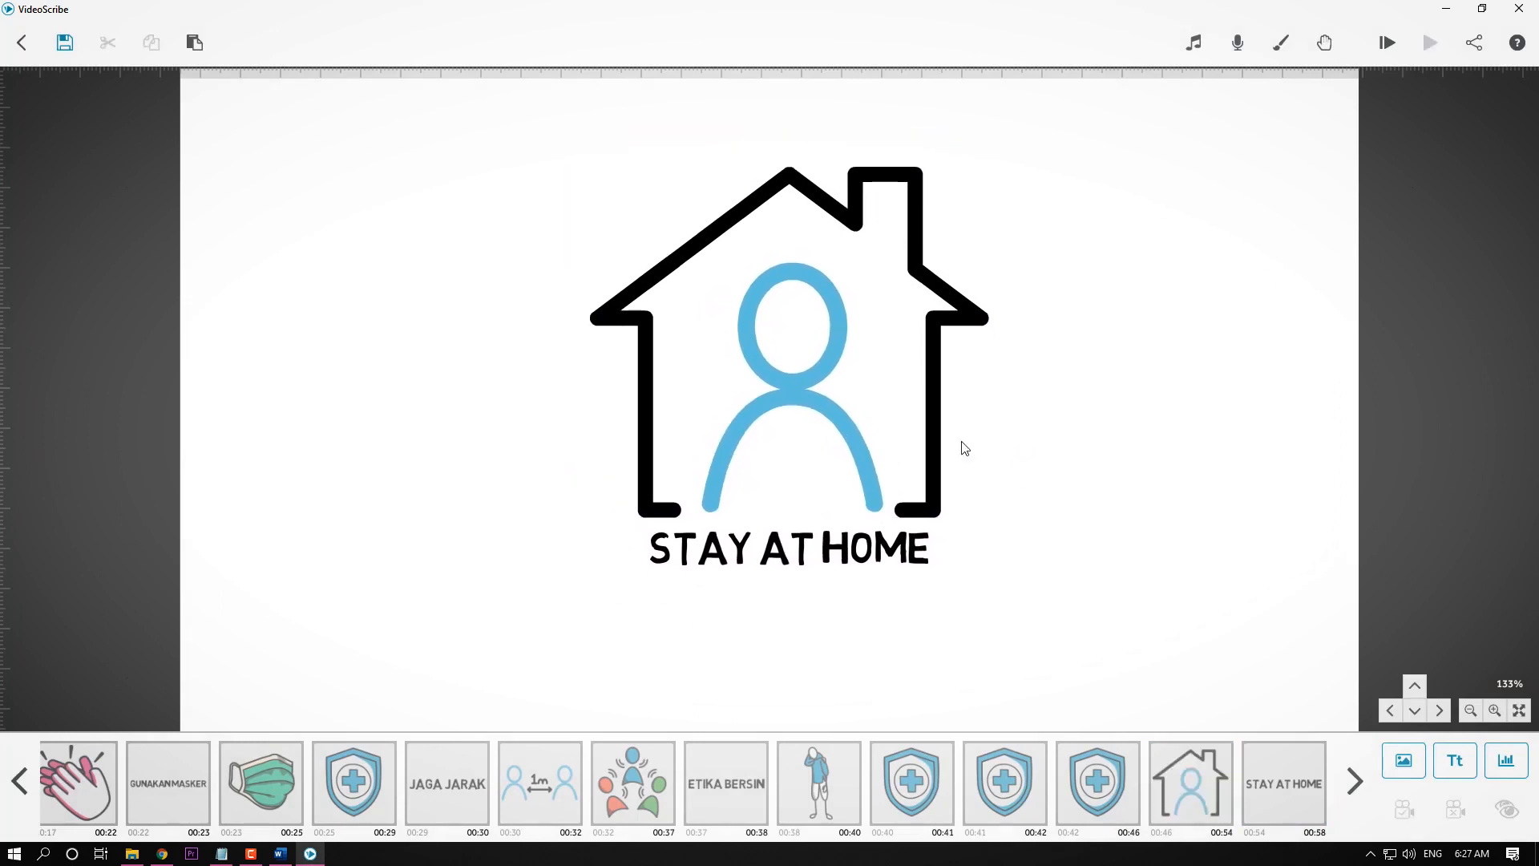
left_click(834, 548)
left_click(1152, 529)
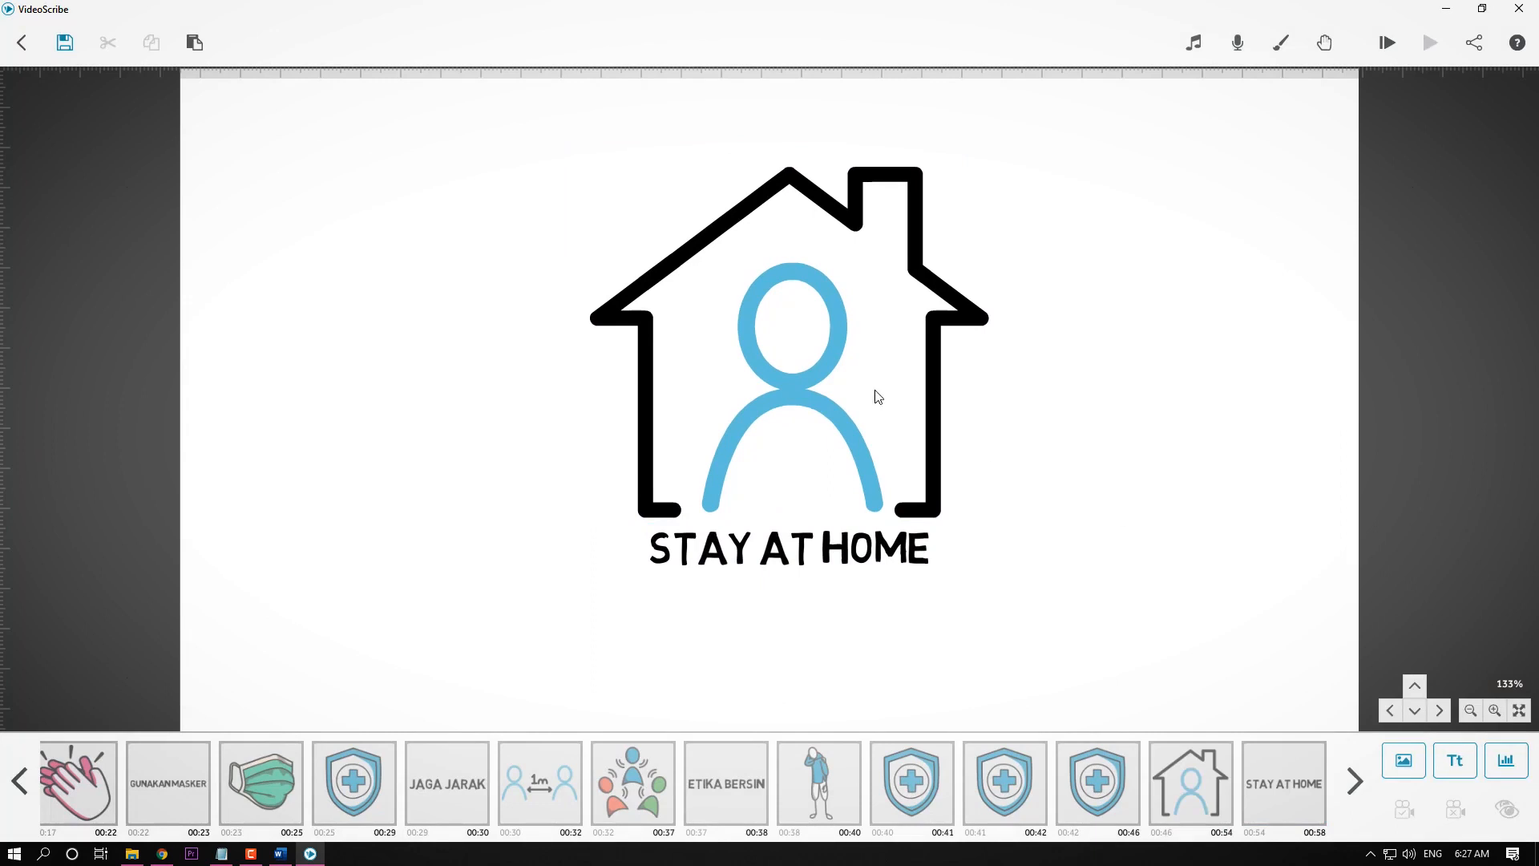
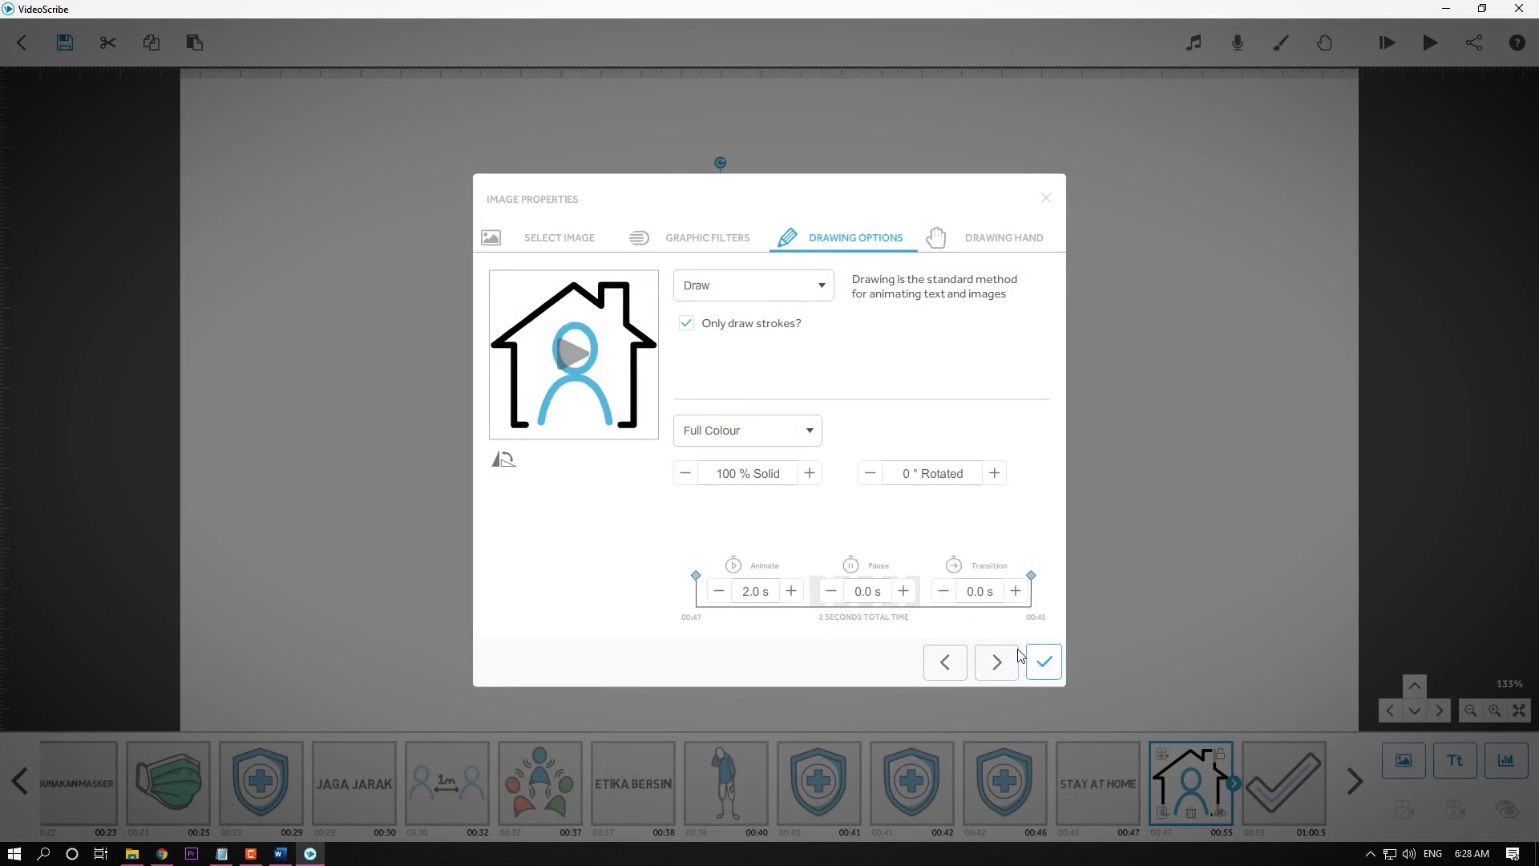
Apply the house image's timing of 2.0 s animate, 0.0 s pause and 0.0 s transition.
left_click(1044, 661)
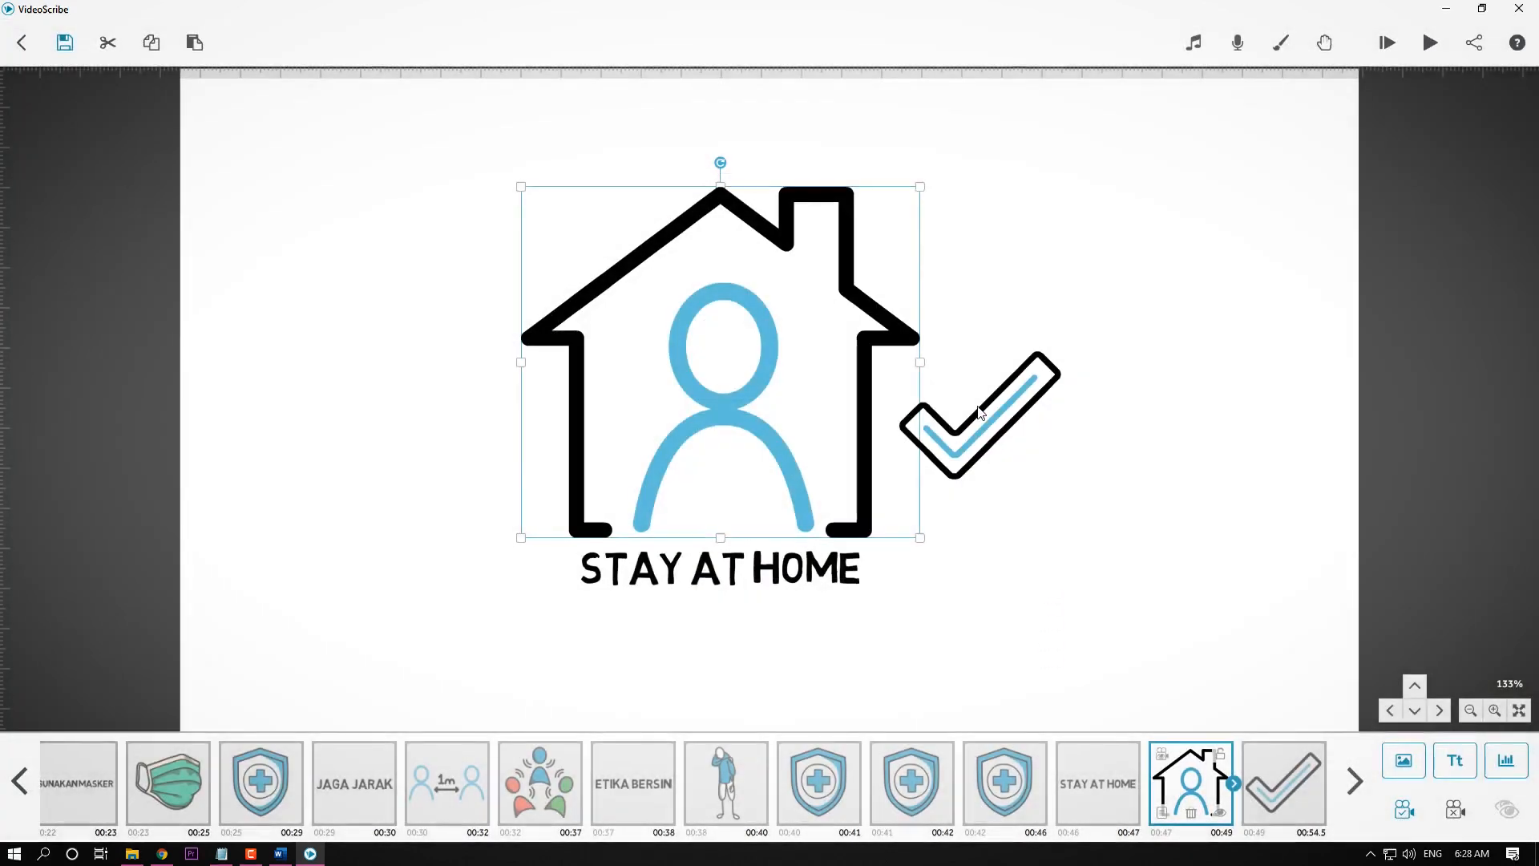
Set the check mark's animation to Fade In, shorten its animate time and lengthen its pause for a total of 4 seconds.
left_click(992, 415)
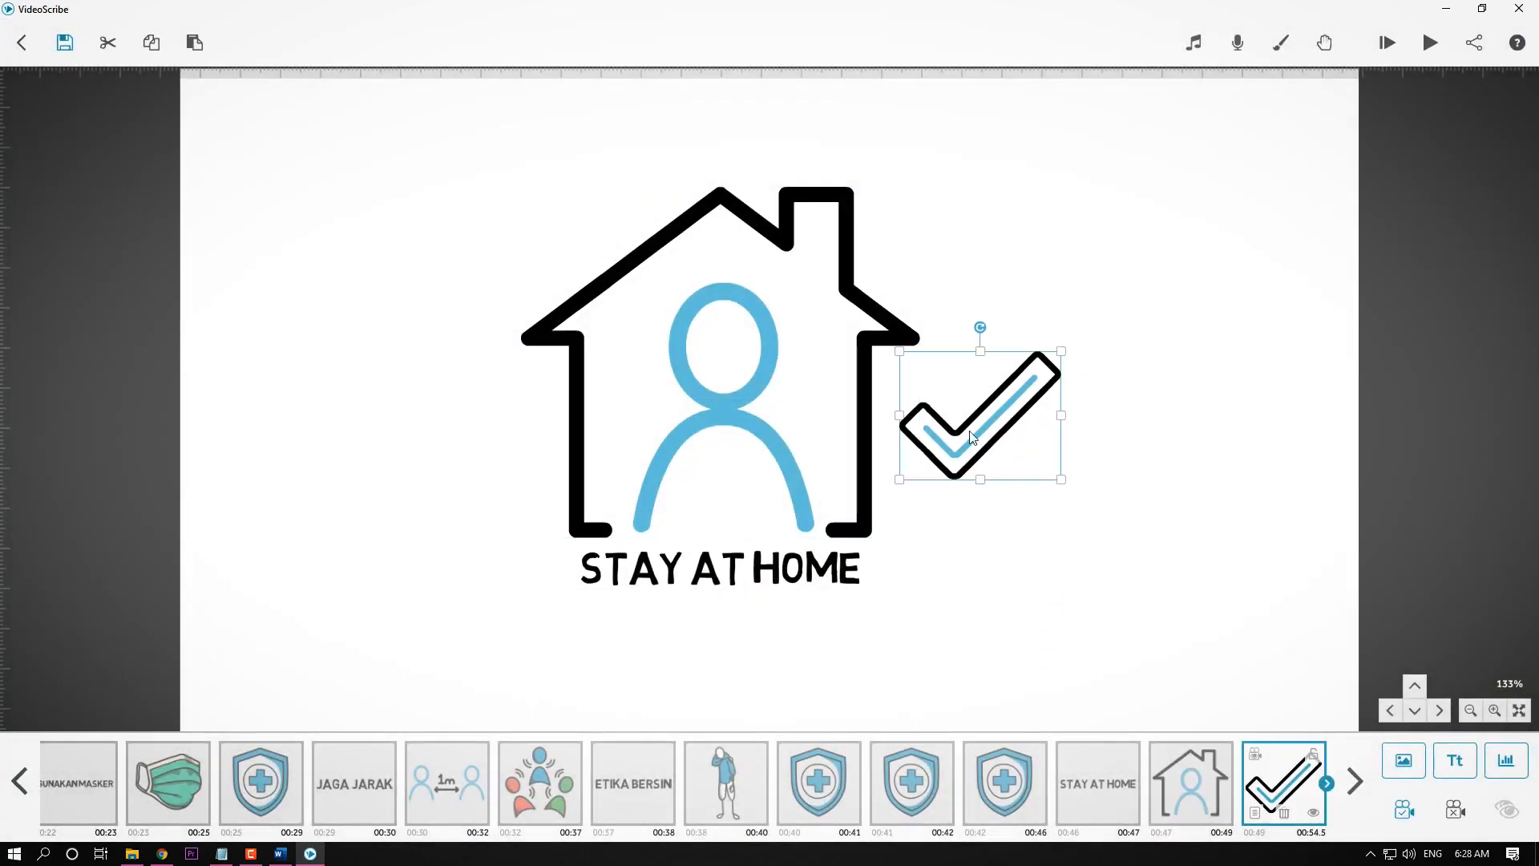
double_click(989, 441)
left_click(804, 284)
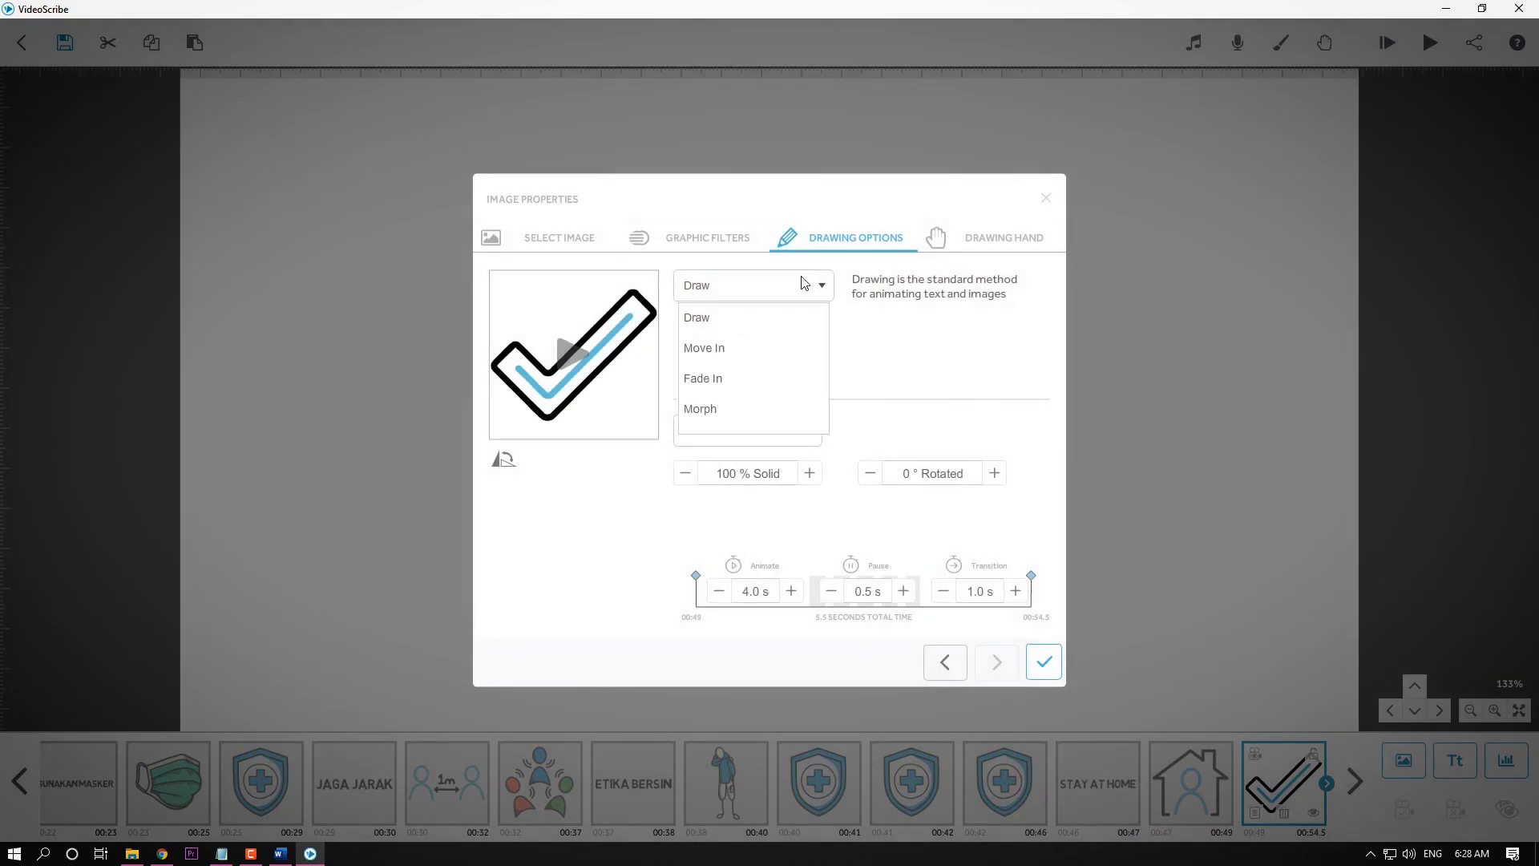
left_click(702, 378)
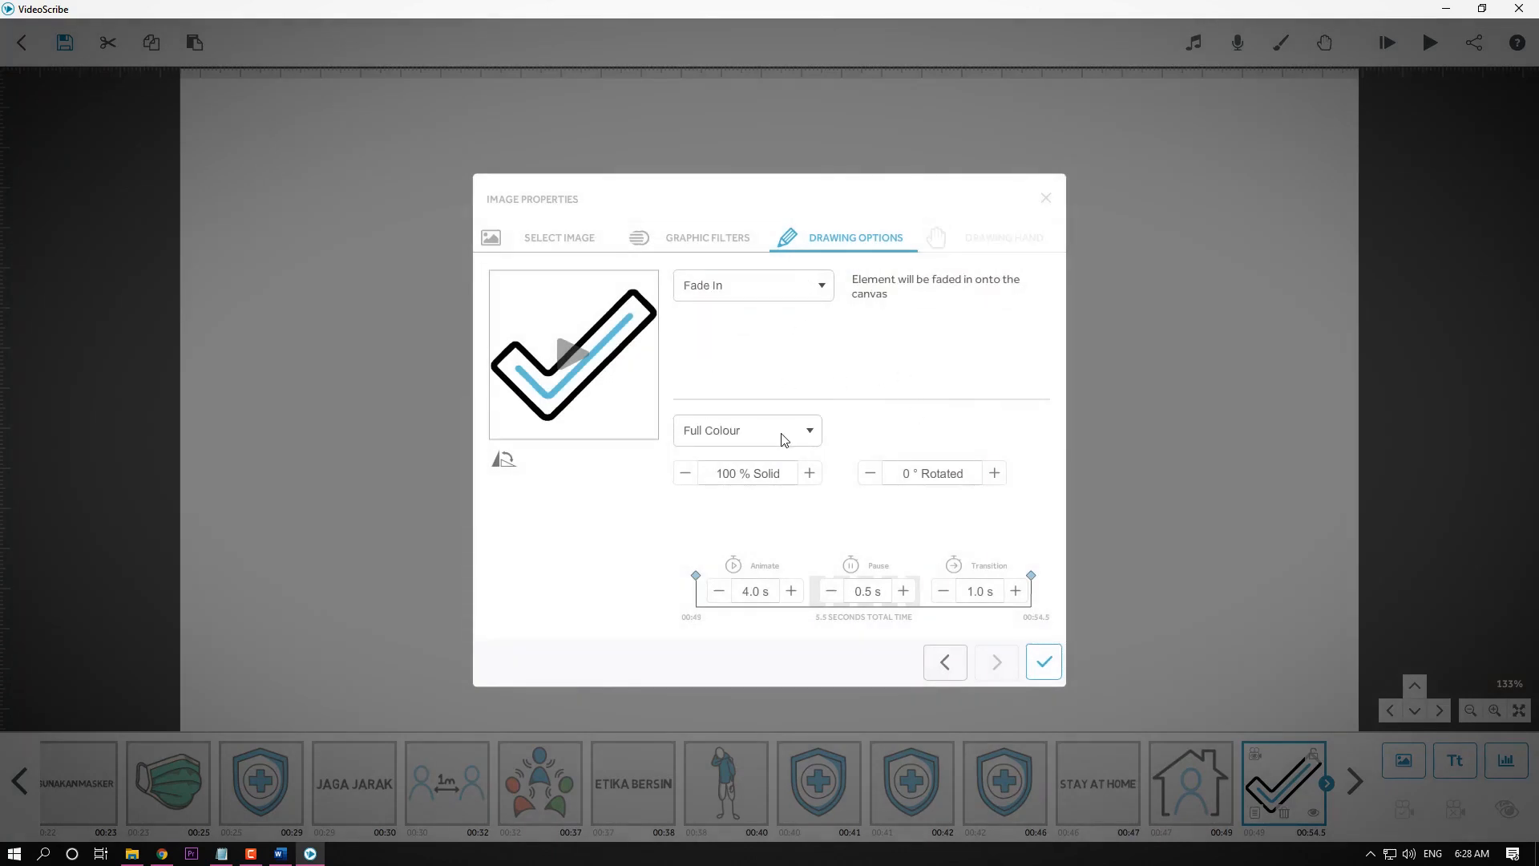
left_click(719, 591)
left_click(719, 590)
left_click(719, 591)
left_click(719, 591)
left_click(903, 590)
left_click(903, 591)
left_click(904, 590)
left_click(1043, 662)
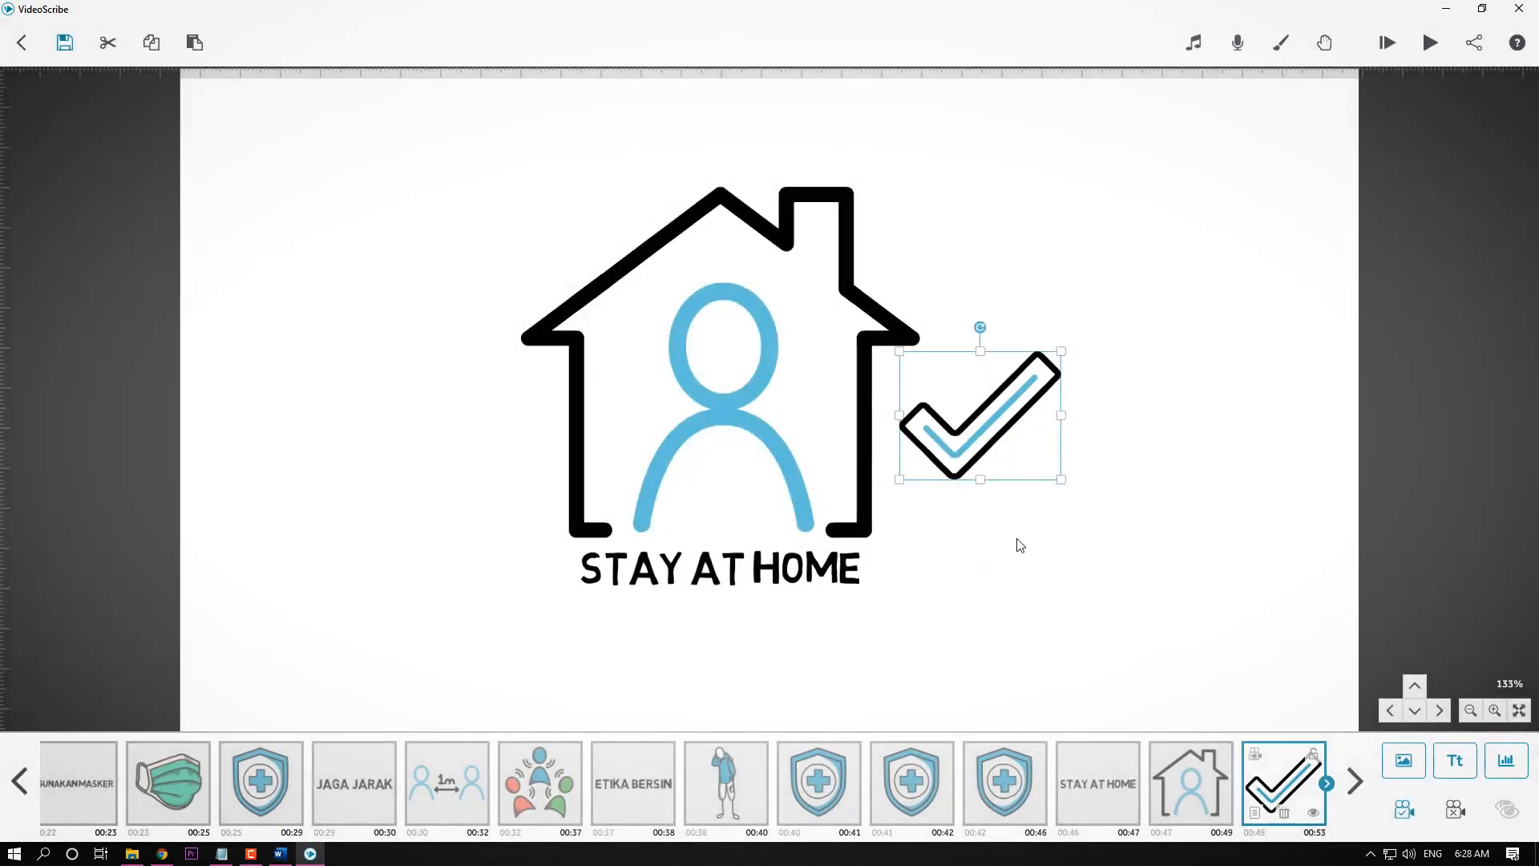
Preview the animation from the STAY AT HOME text.
left_click(1075, 550)
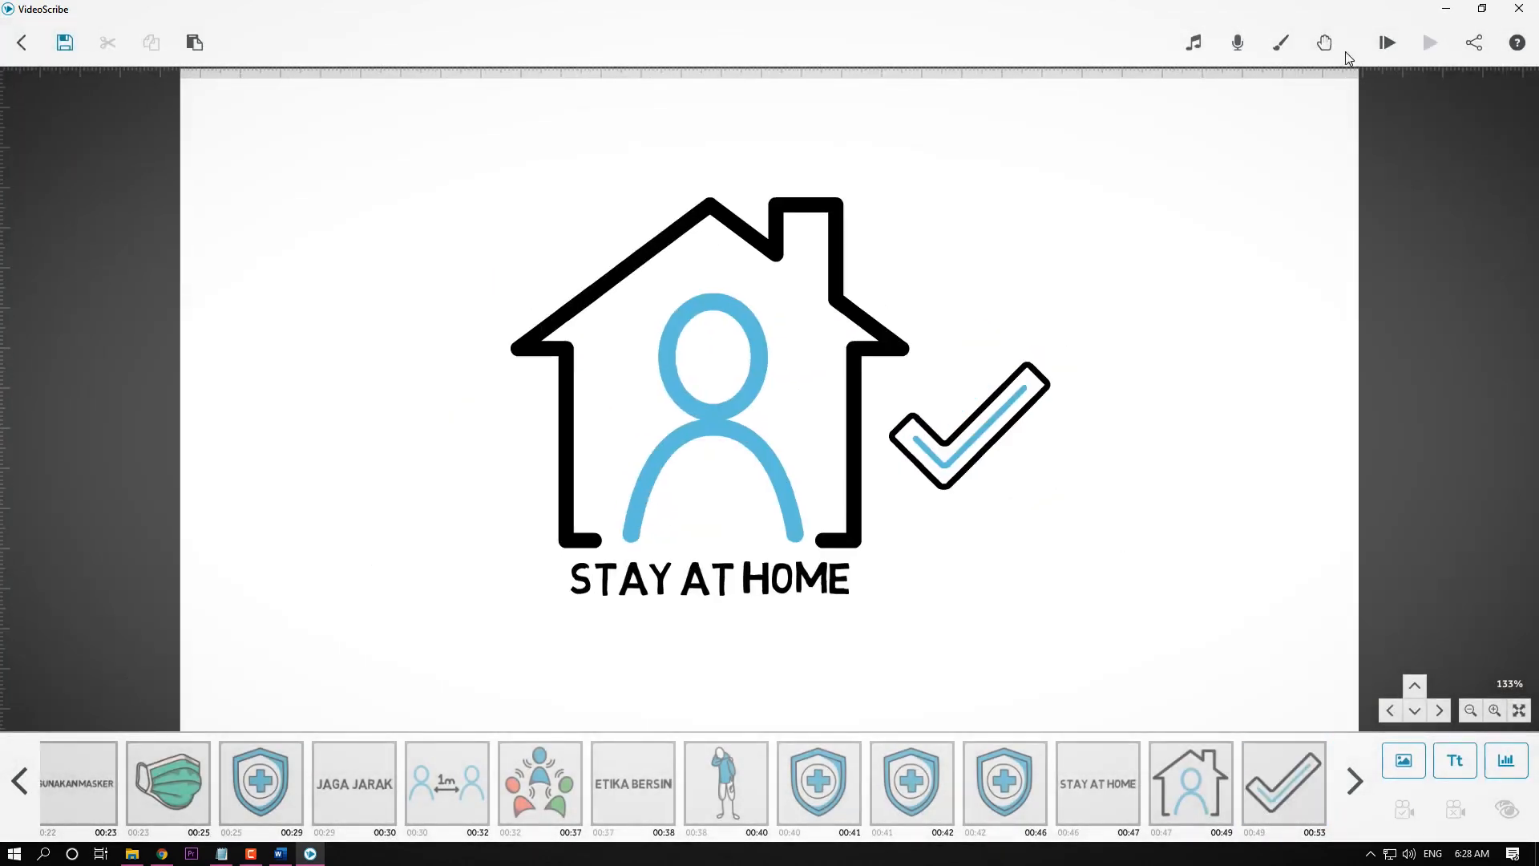
left_click(1103, 781)
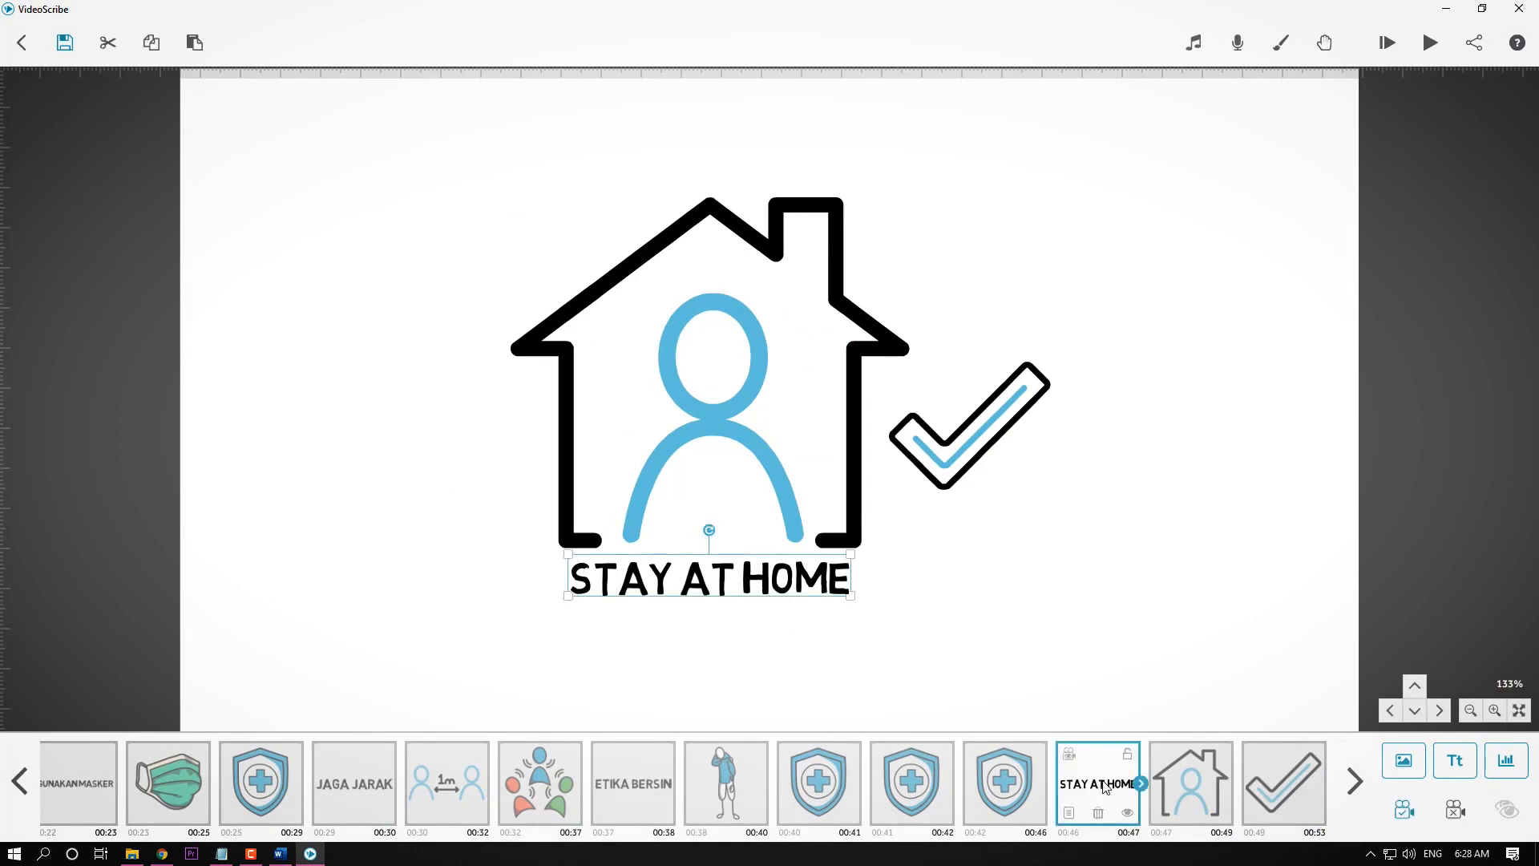
left_click(1430, 43)
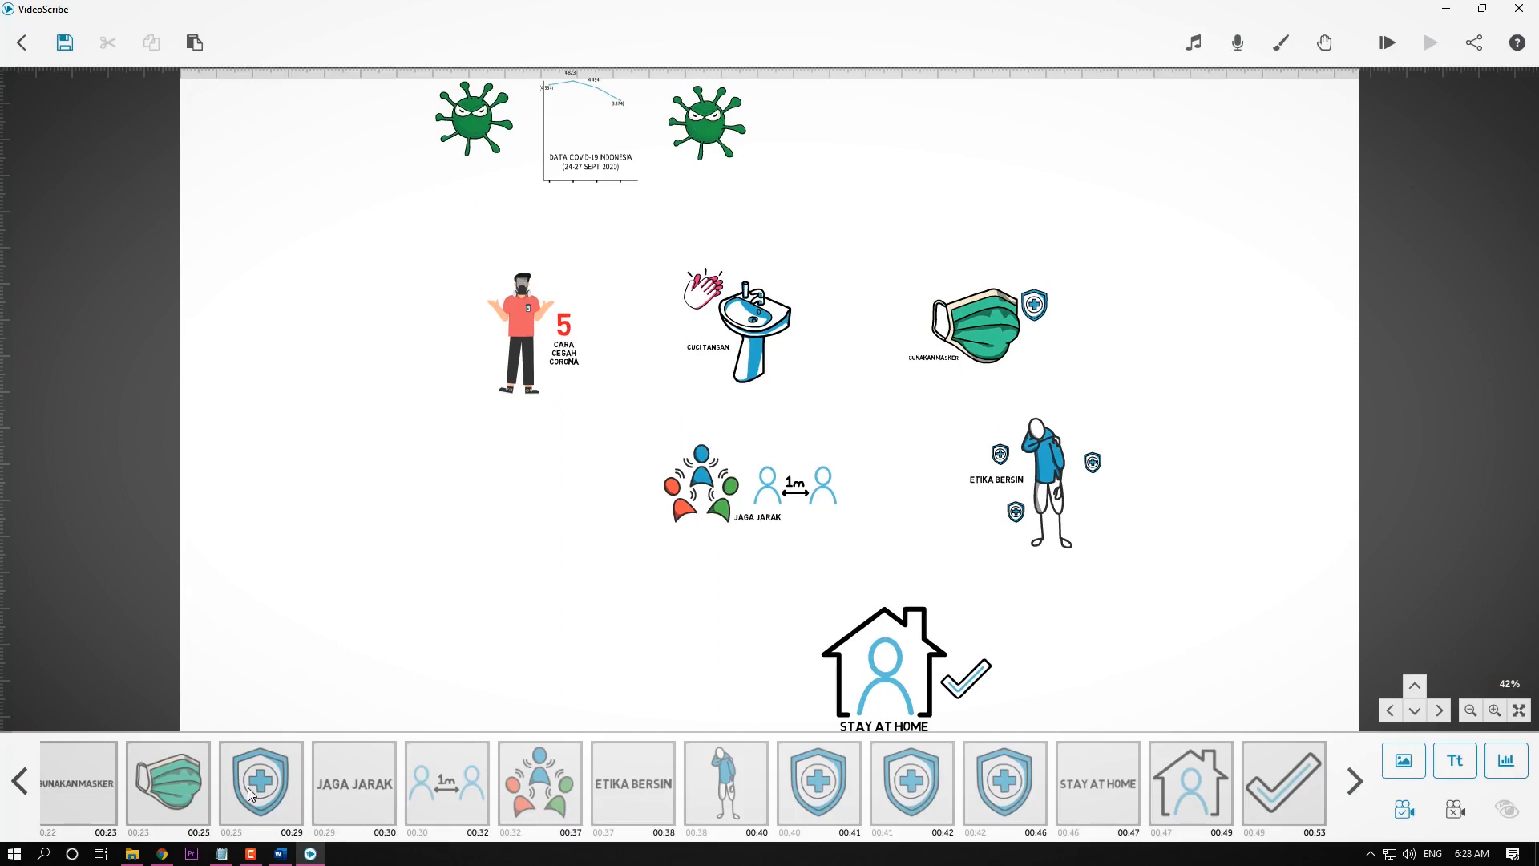
Review the storyboard table in Word, return to VideoScribe and preview the whole animation from the start.
left_click(279, 854)
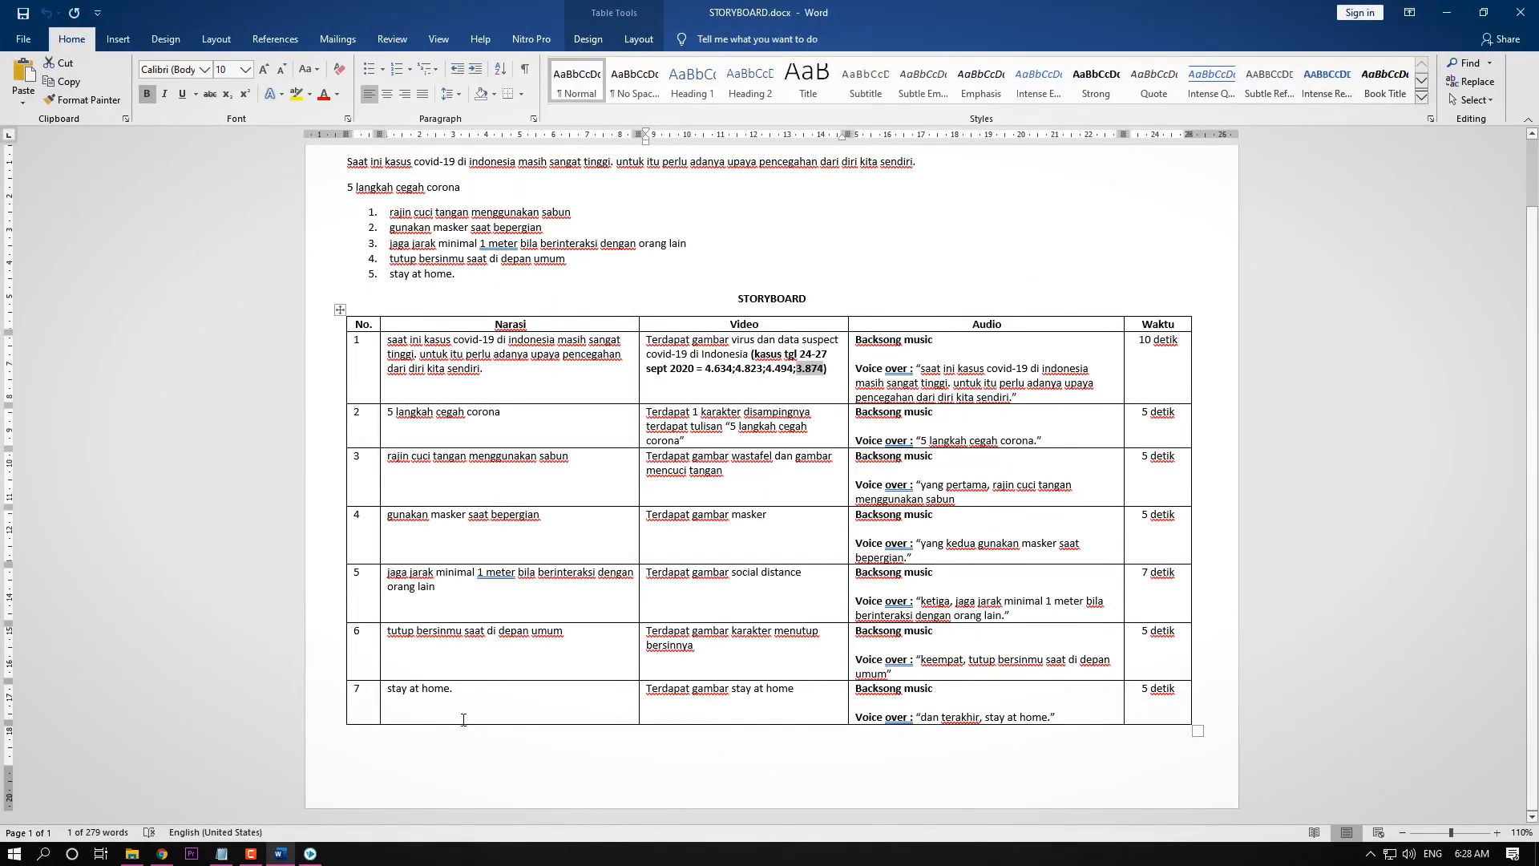
left_click(310, 854)
scroll(1193, 401, "down", 3)
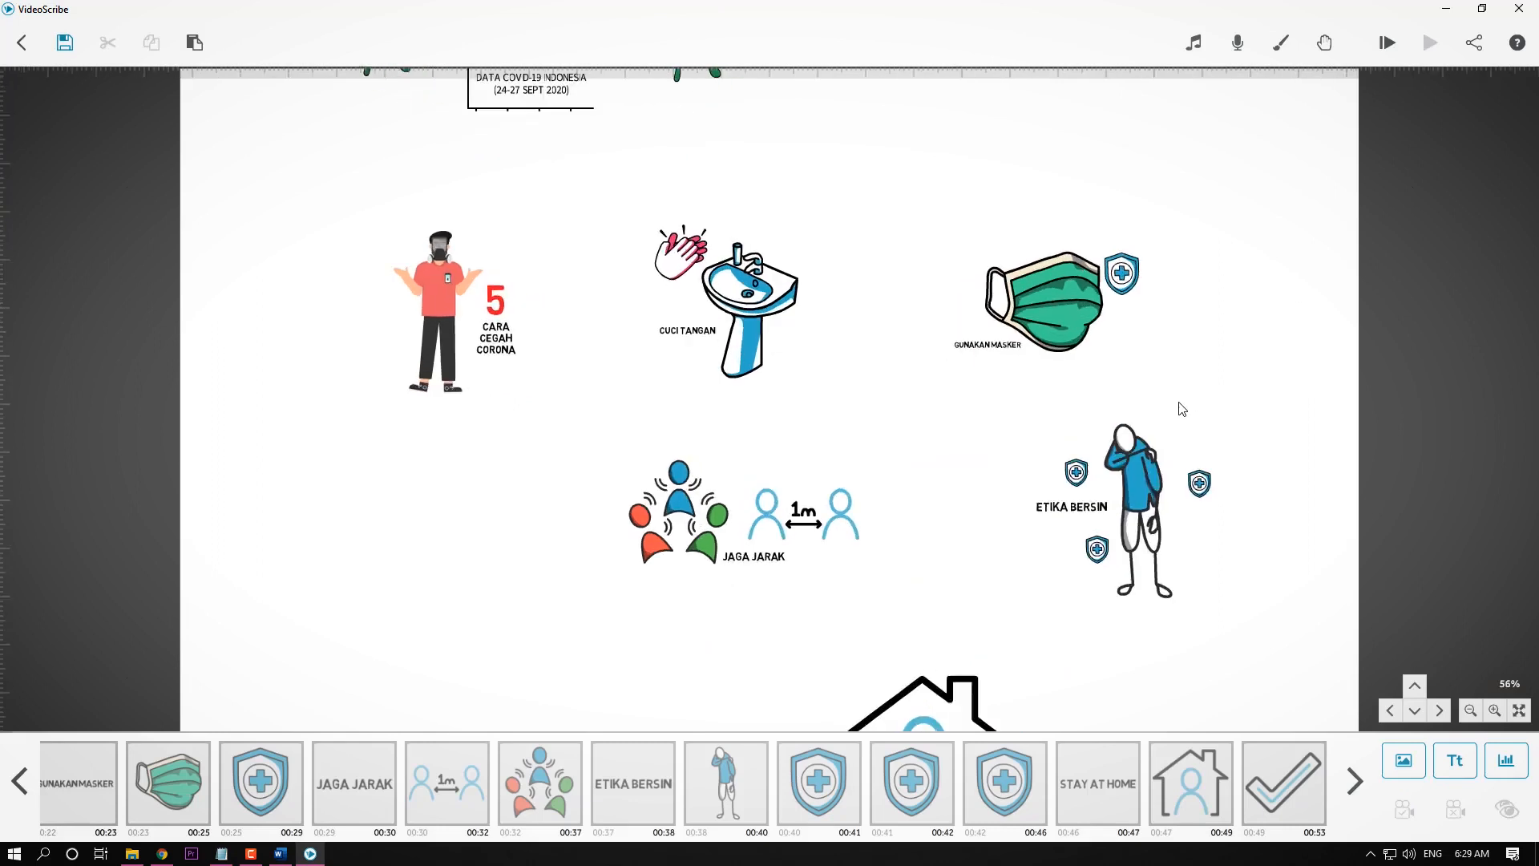
scroll(1058, 485, "up", 1)
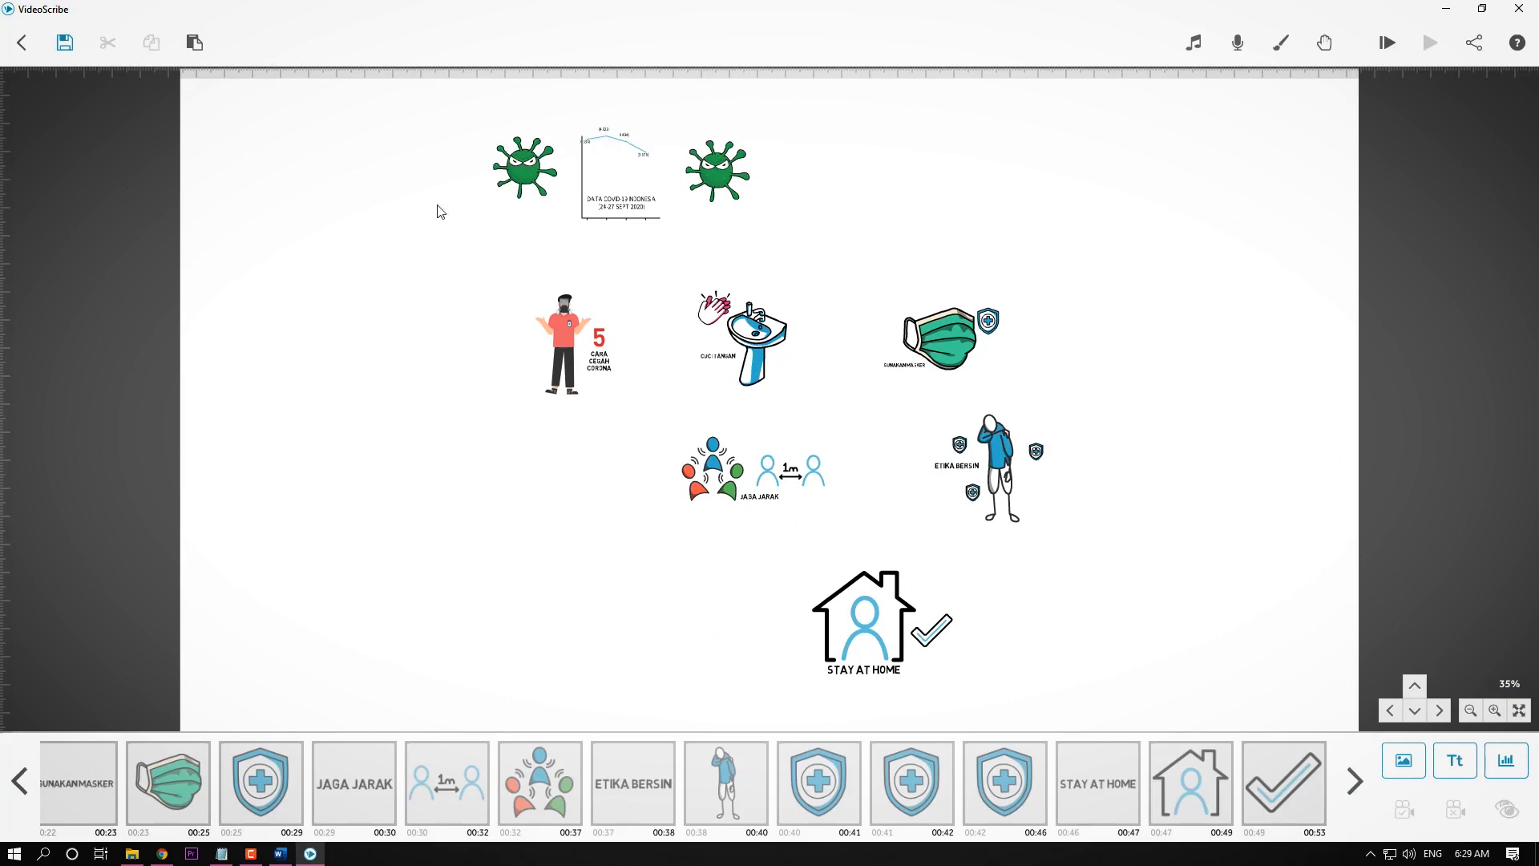
left_click(1393, 39)
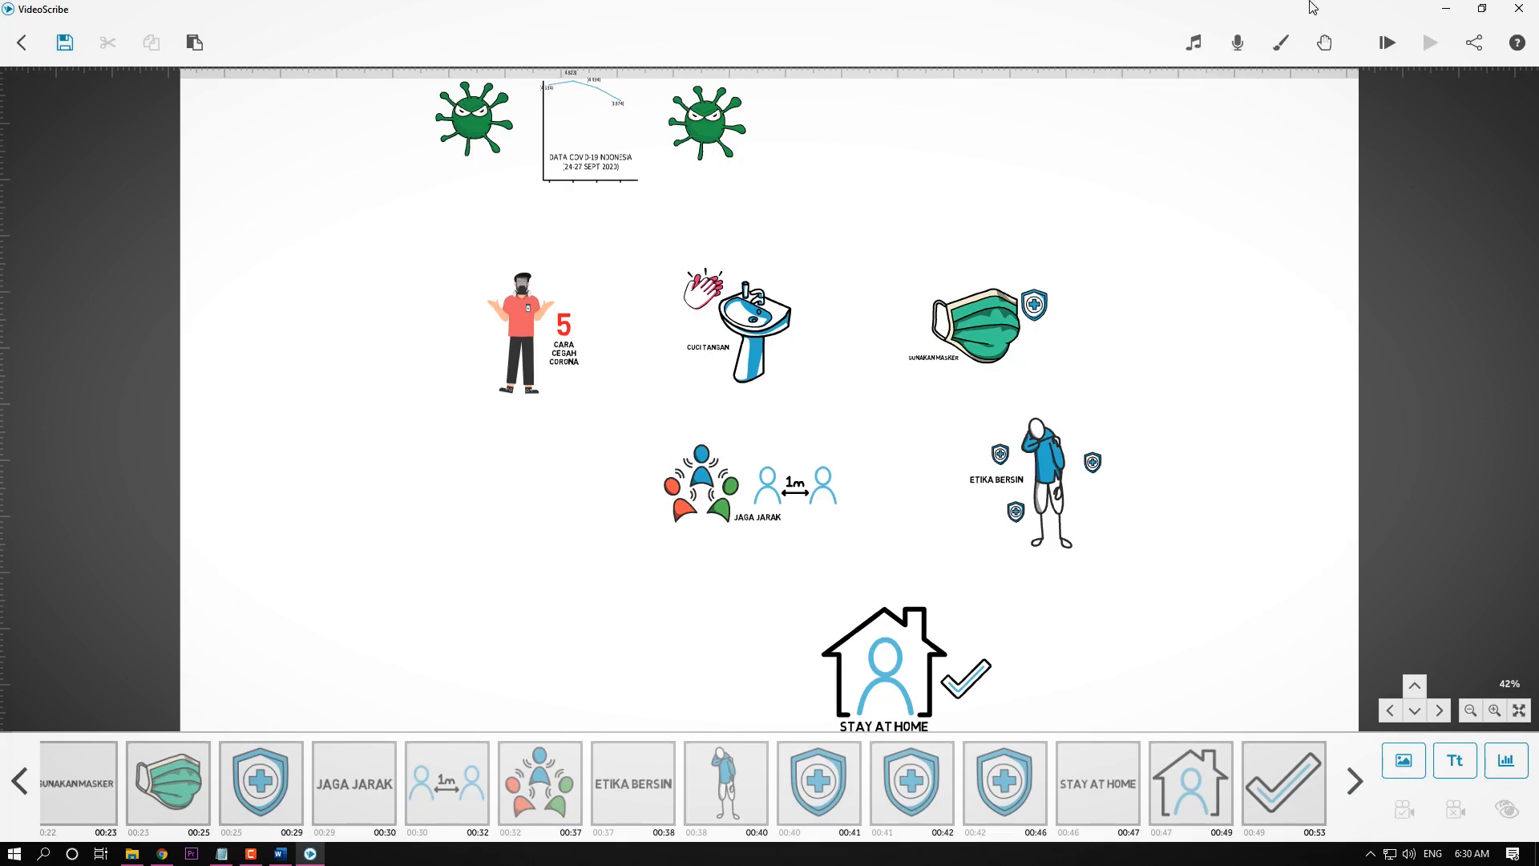
Look at the voiceover recording options and close them without recording.
left_click(1240, 48)
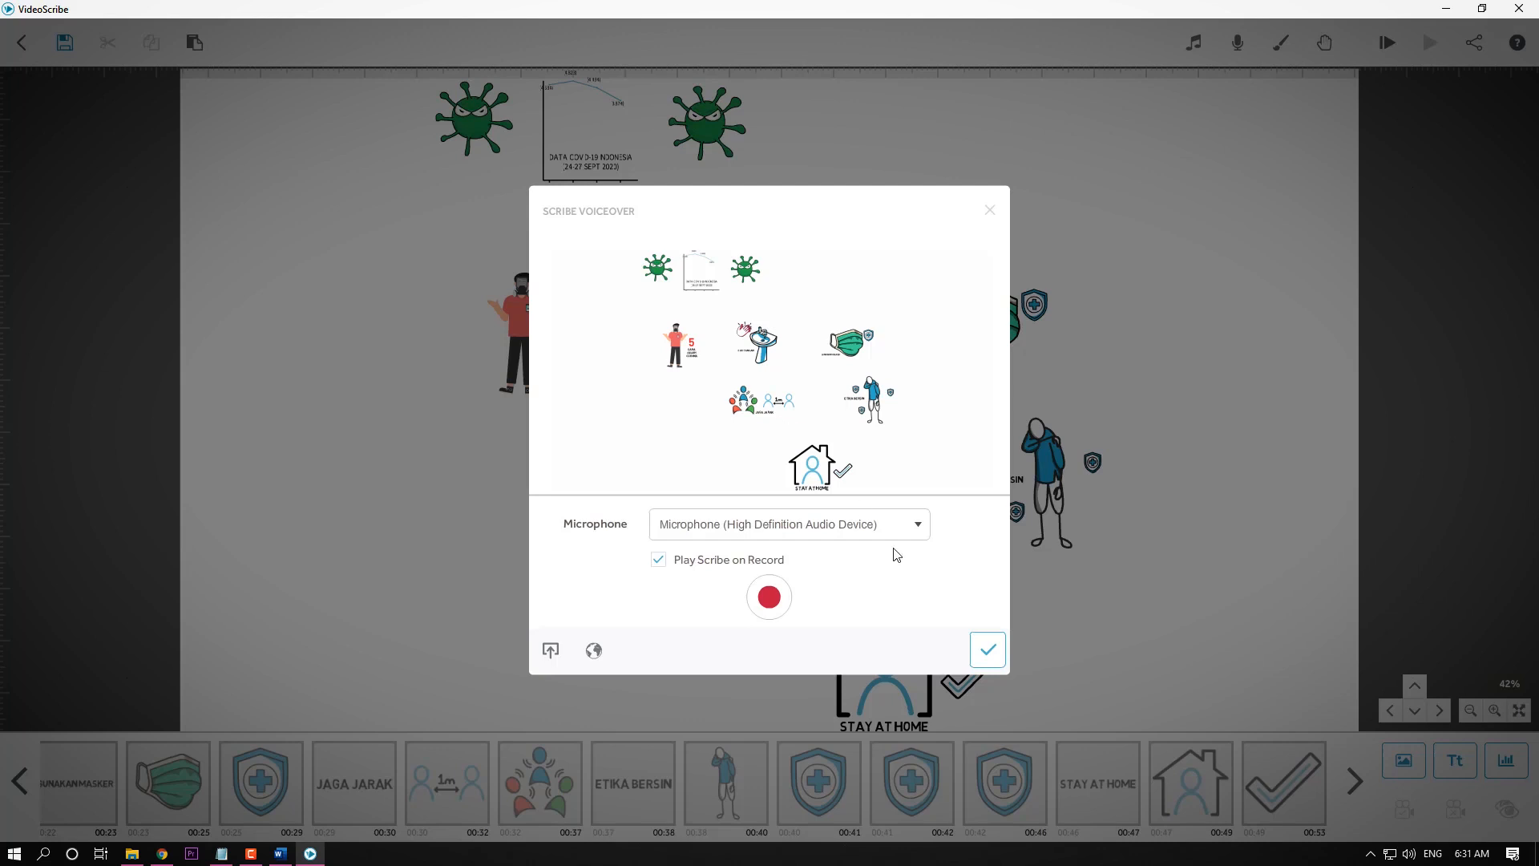
left_click(990, 212)
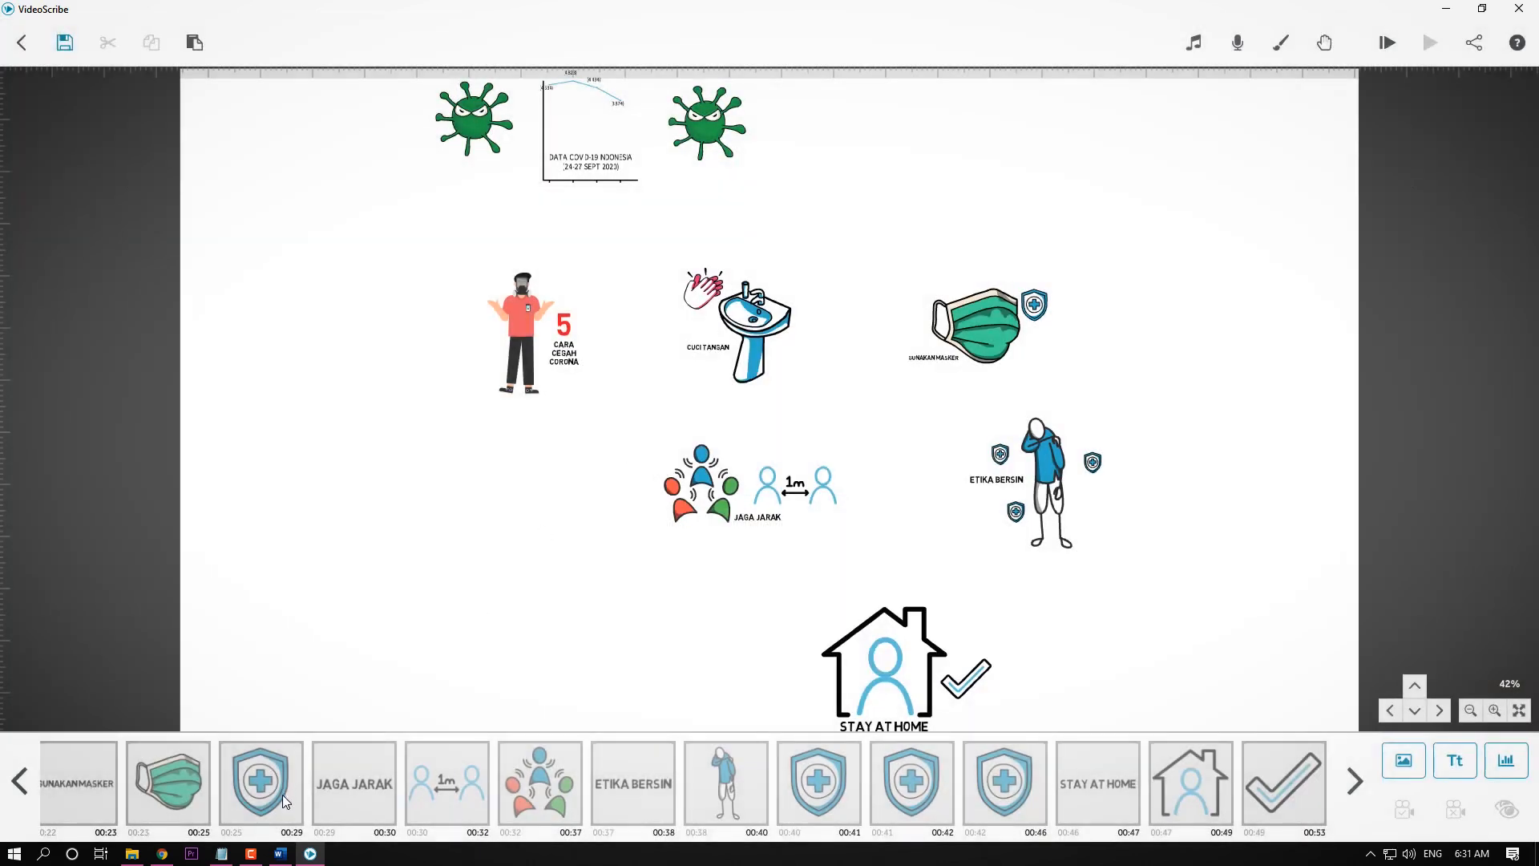
Place the Word storyboard and the VideoScribe window side by side on the screen.
left_click(279, 854)
scroll(545, 283, "up", 1)
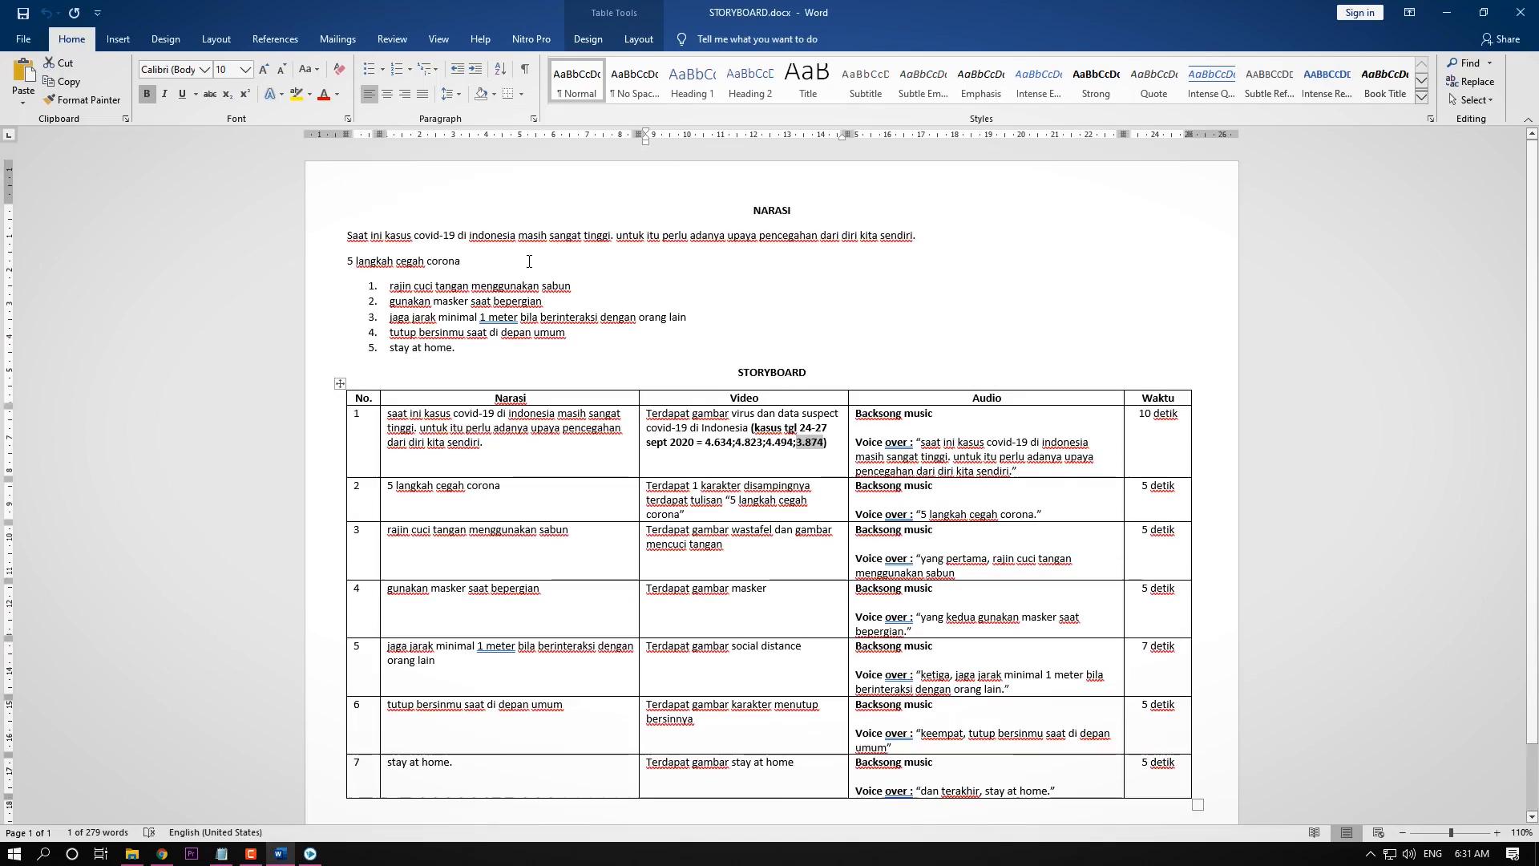
scroll(544, 283, "up", 5, "ctrl")
left_click_drag(1011, 32, 3, 265)
left_click(864, 422)
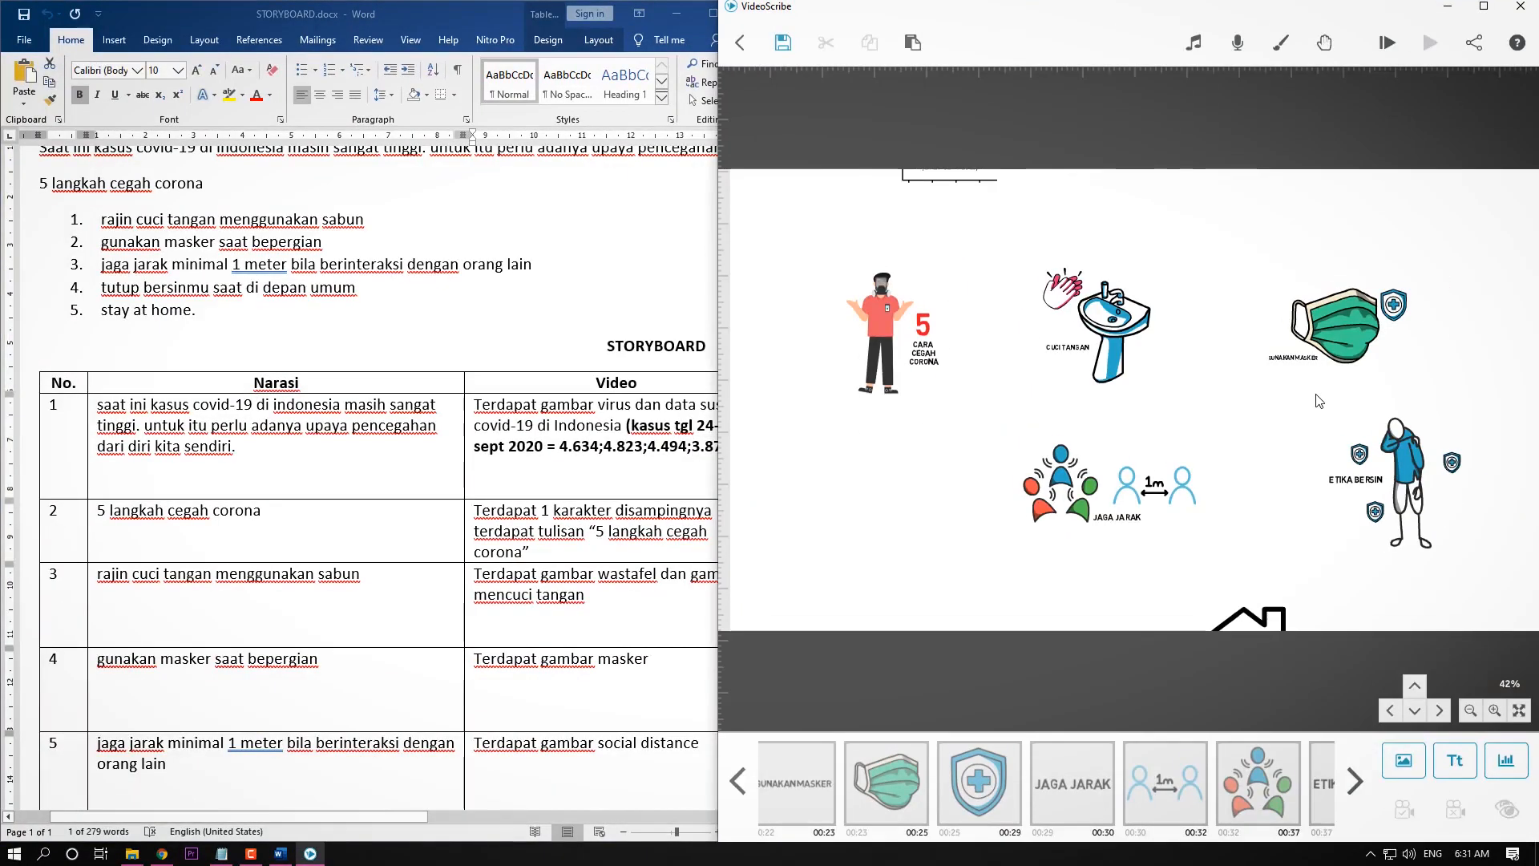
Reduce the storyboard document's zoom to 120% so the narration text is readable beside the scribe.
scroll(303, 402, "up", 2)
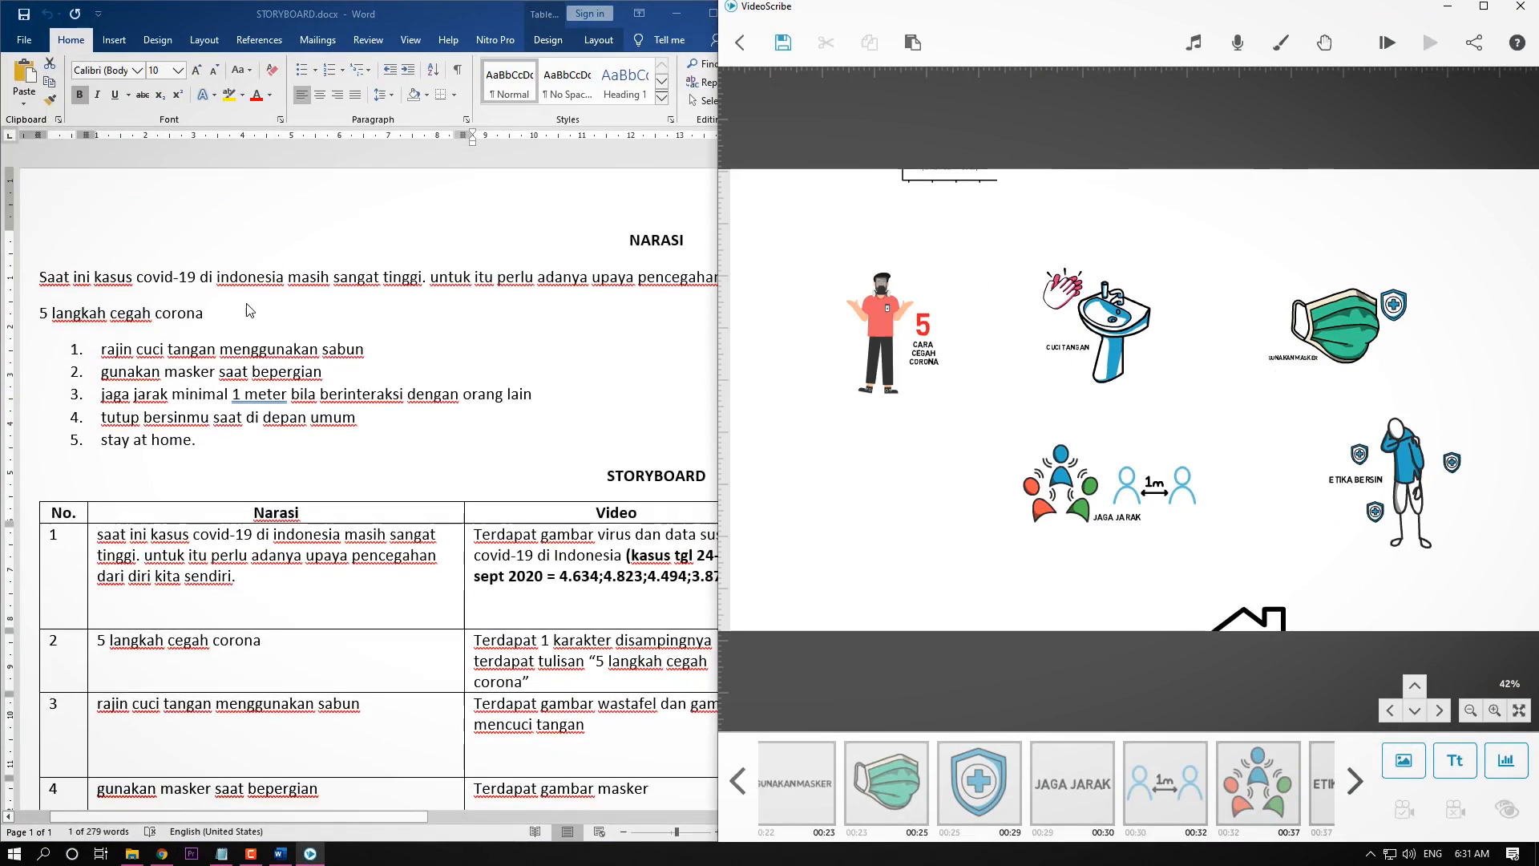
scroll(304, 402, "down", 3)
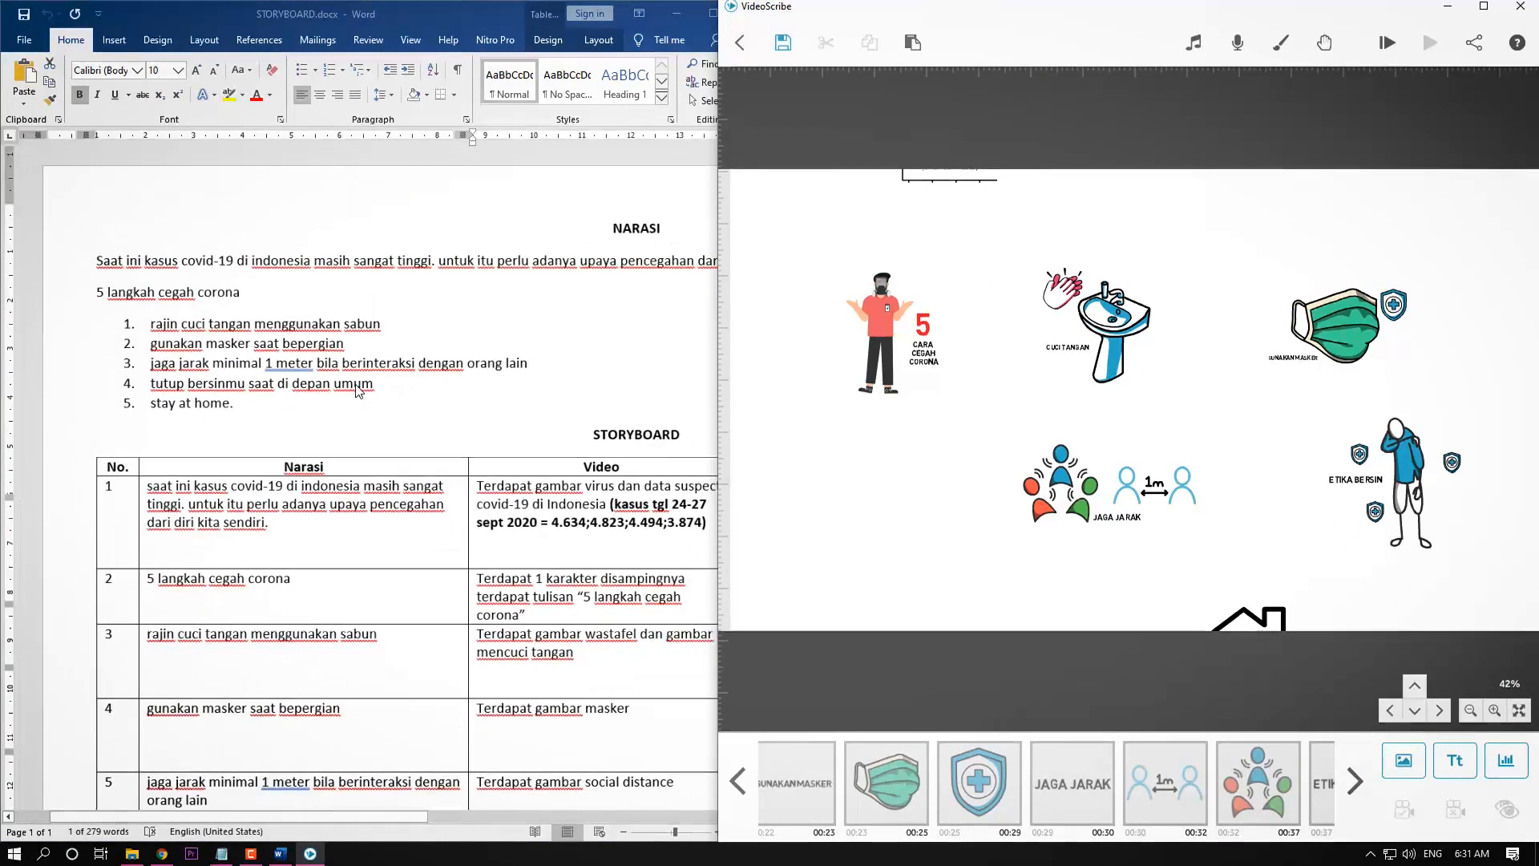
left_click(623, 832)
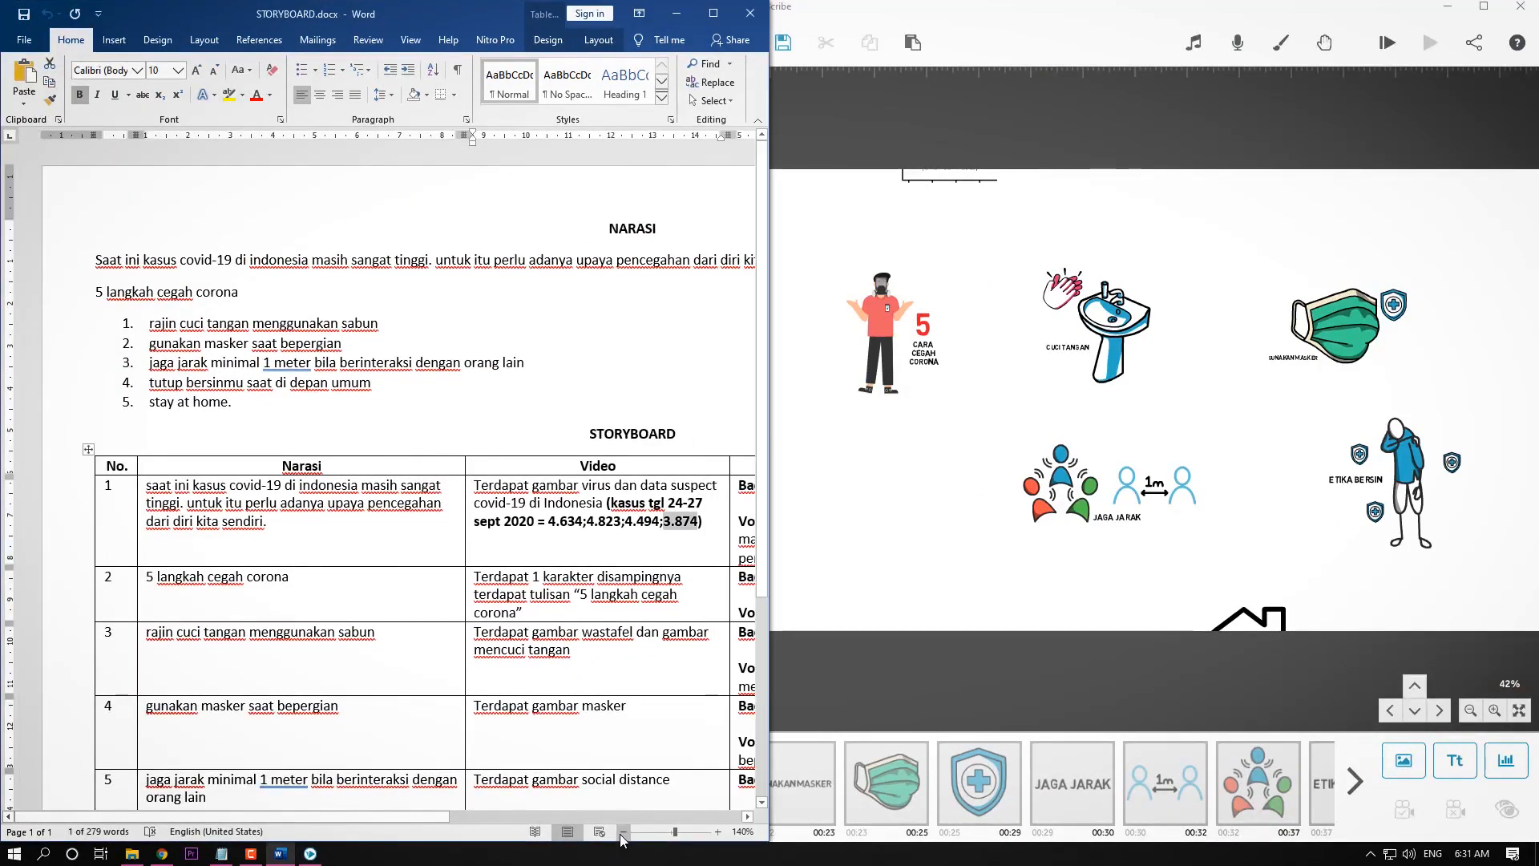
left_click(622, 833)
left_click(623, 833)
left_click(623, 833)
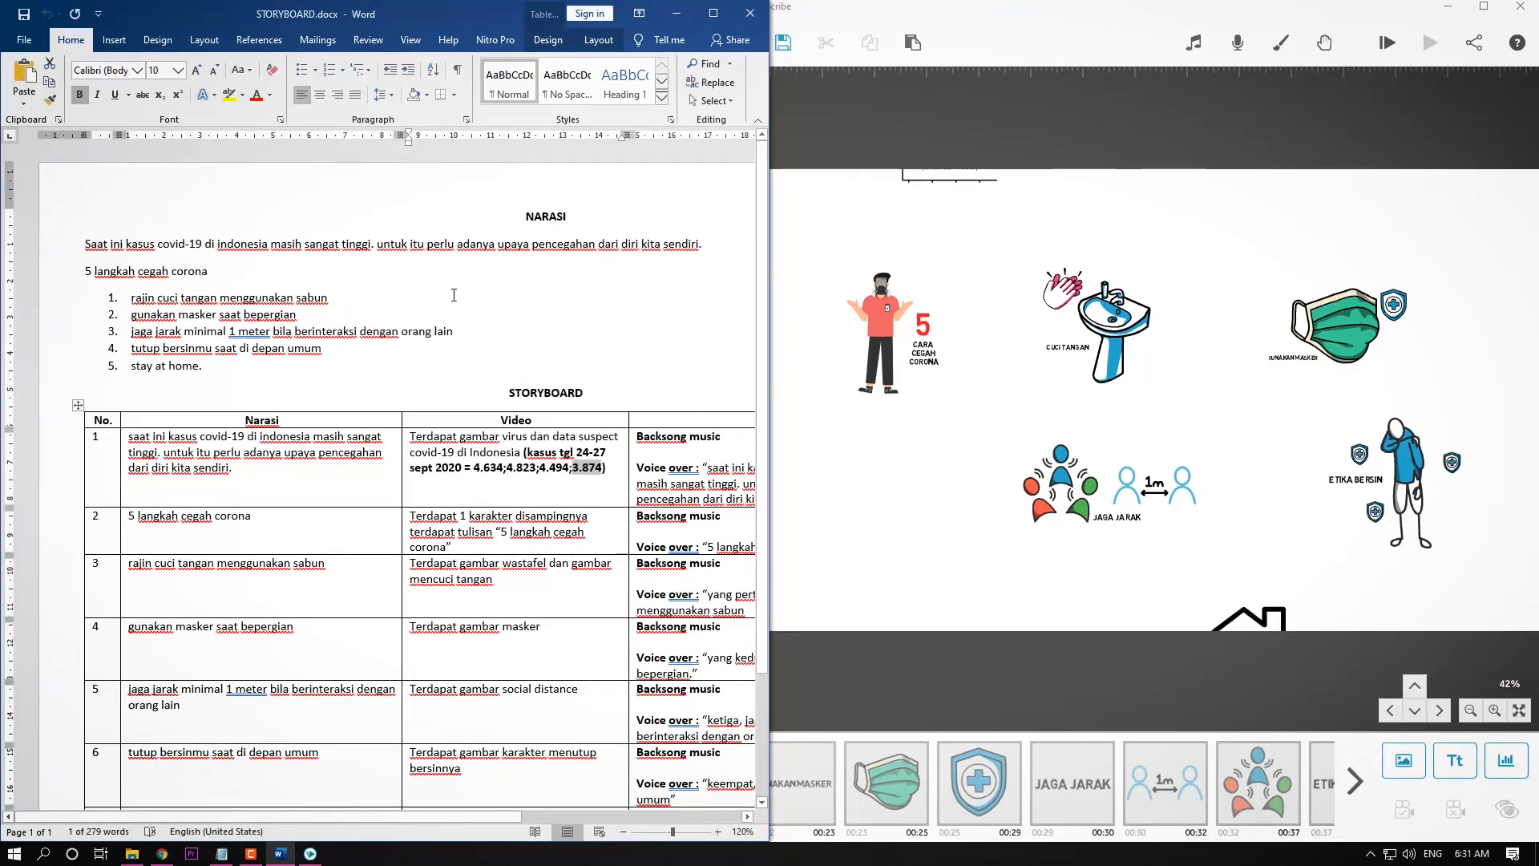
Record a voiceover through the High Definition Audio Device microphone while the scribe plays, play it back and keep it.
left_click(1229, 41)
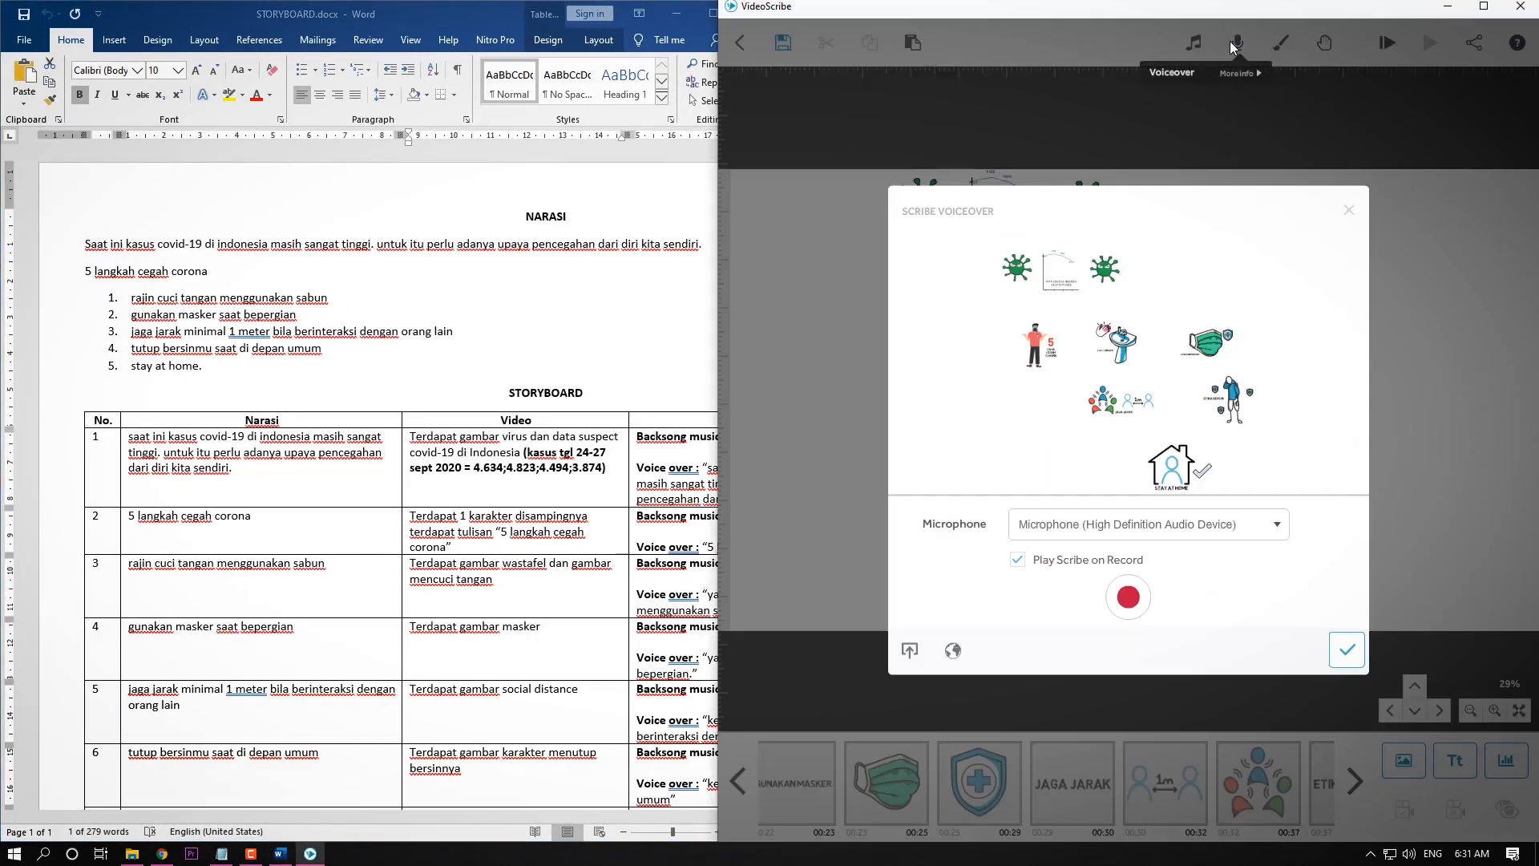
left_click(1128, 598)
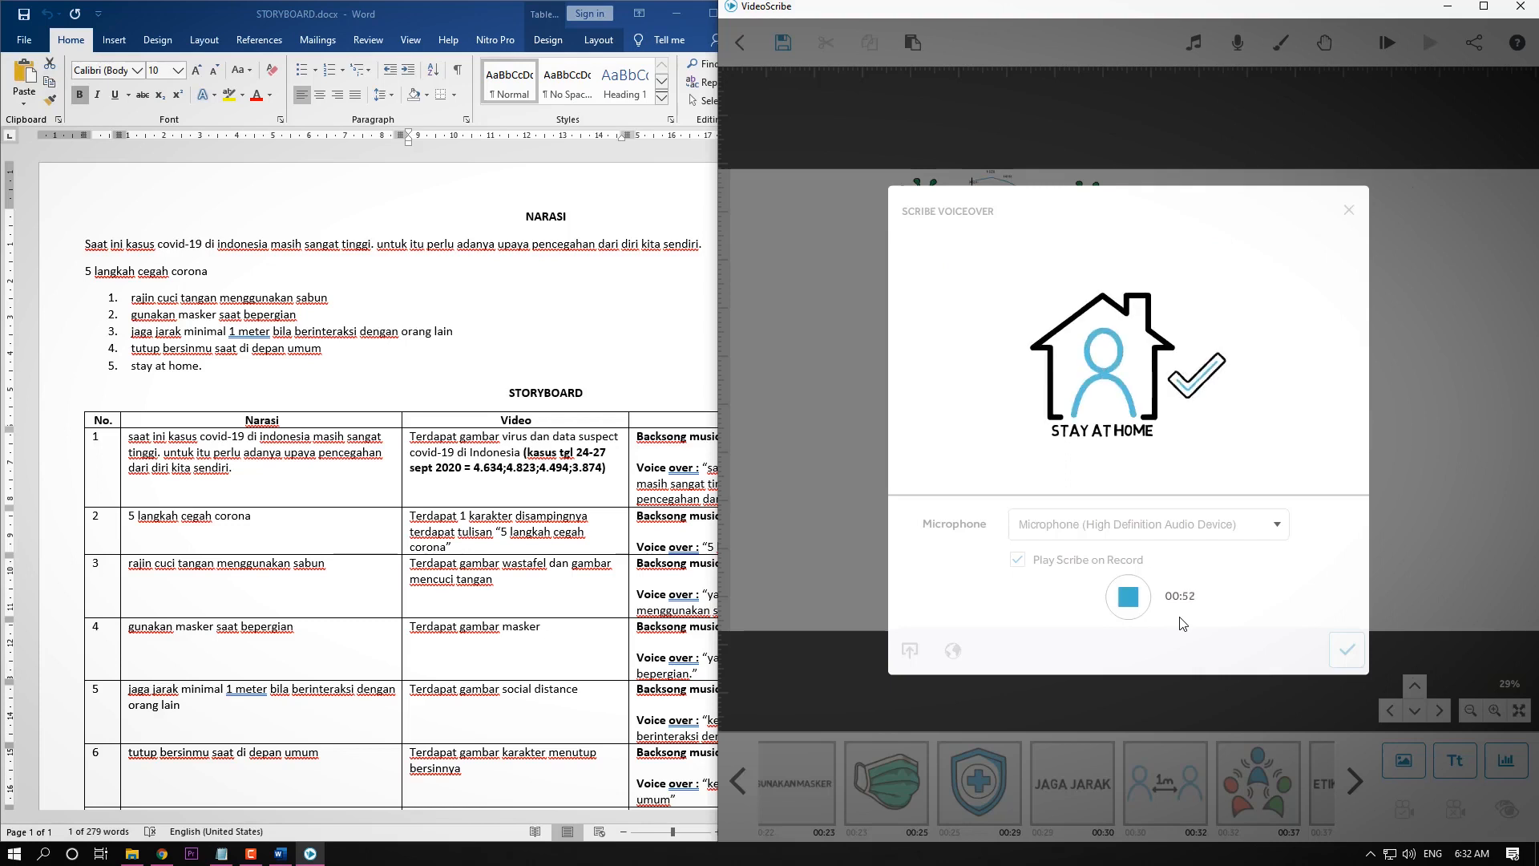
left_click(1127, 597)
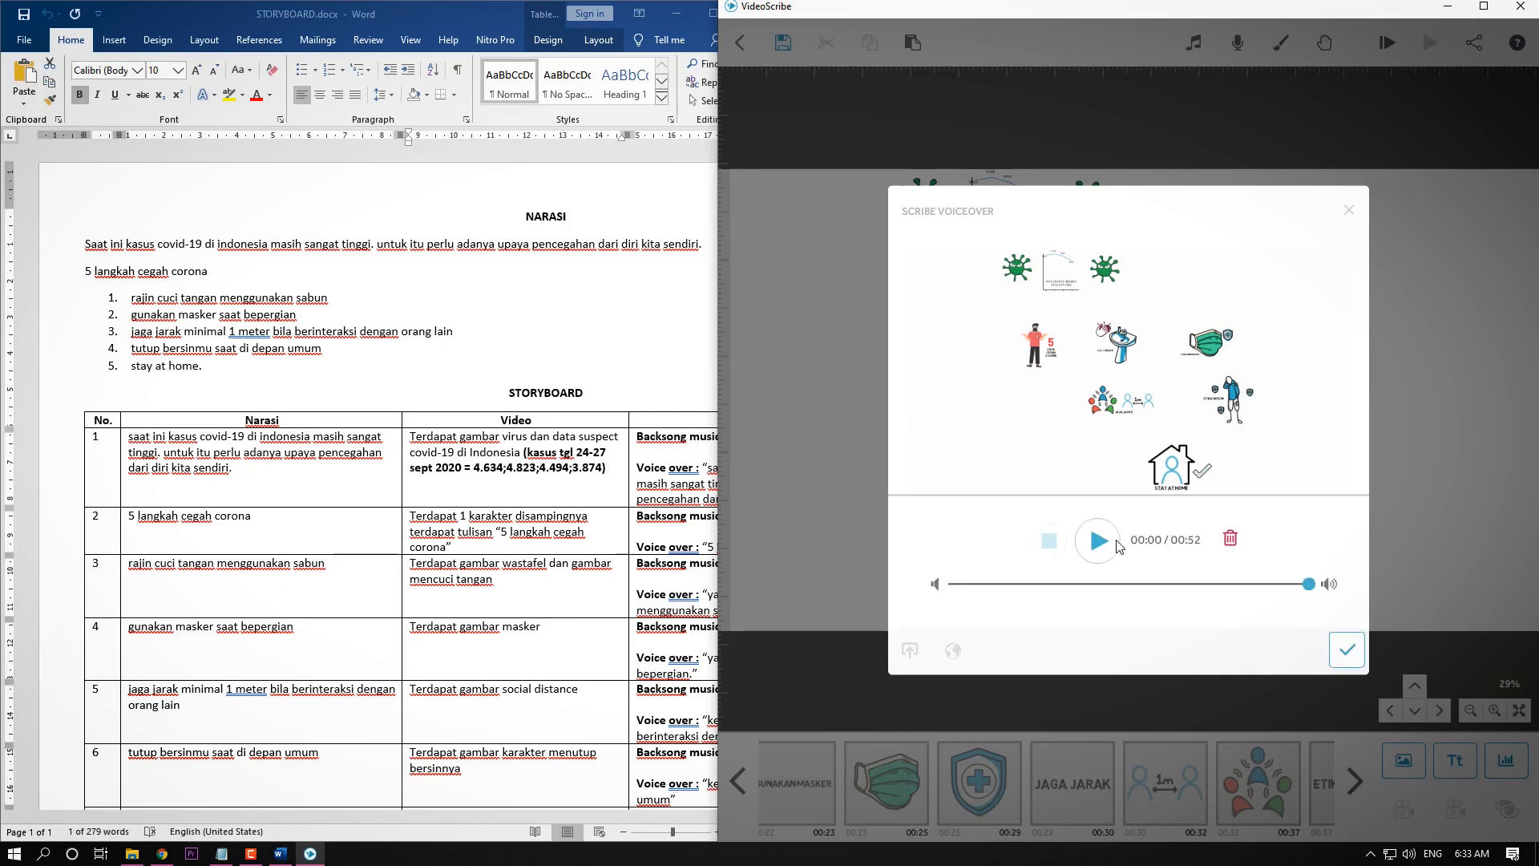
left_click(1106, 548)
left_click(1346, 649)
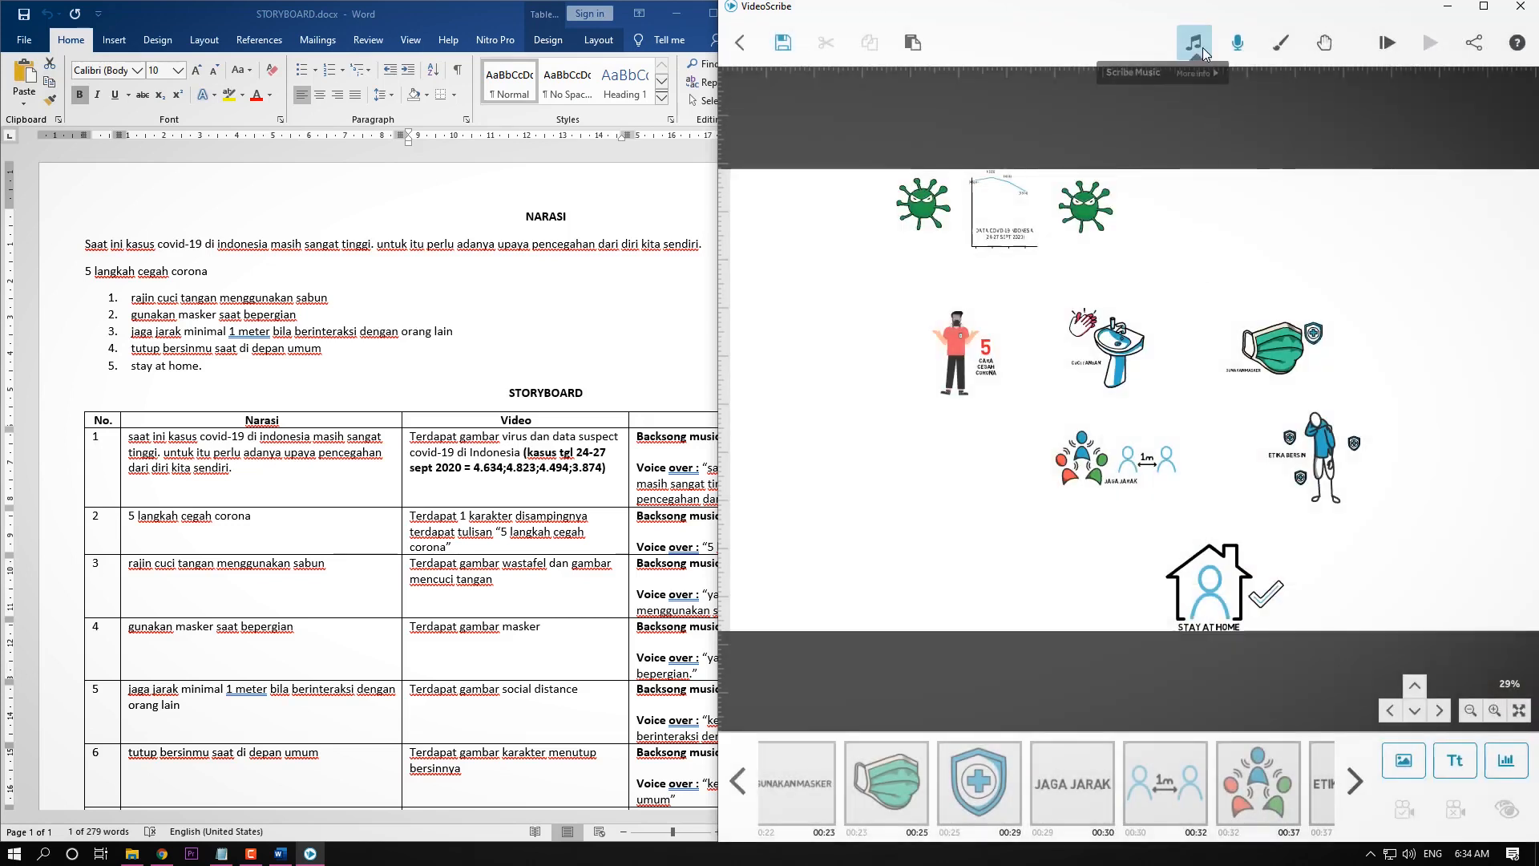
Add the Bandbeat track from the Easy genre as background music and lower its volume to a low level.
left_click(1202, 46)
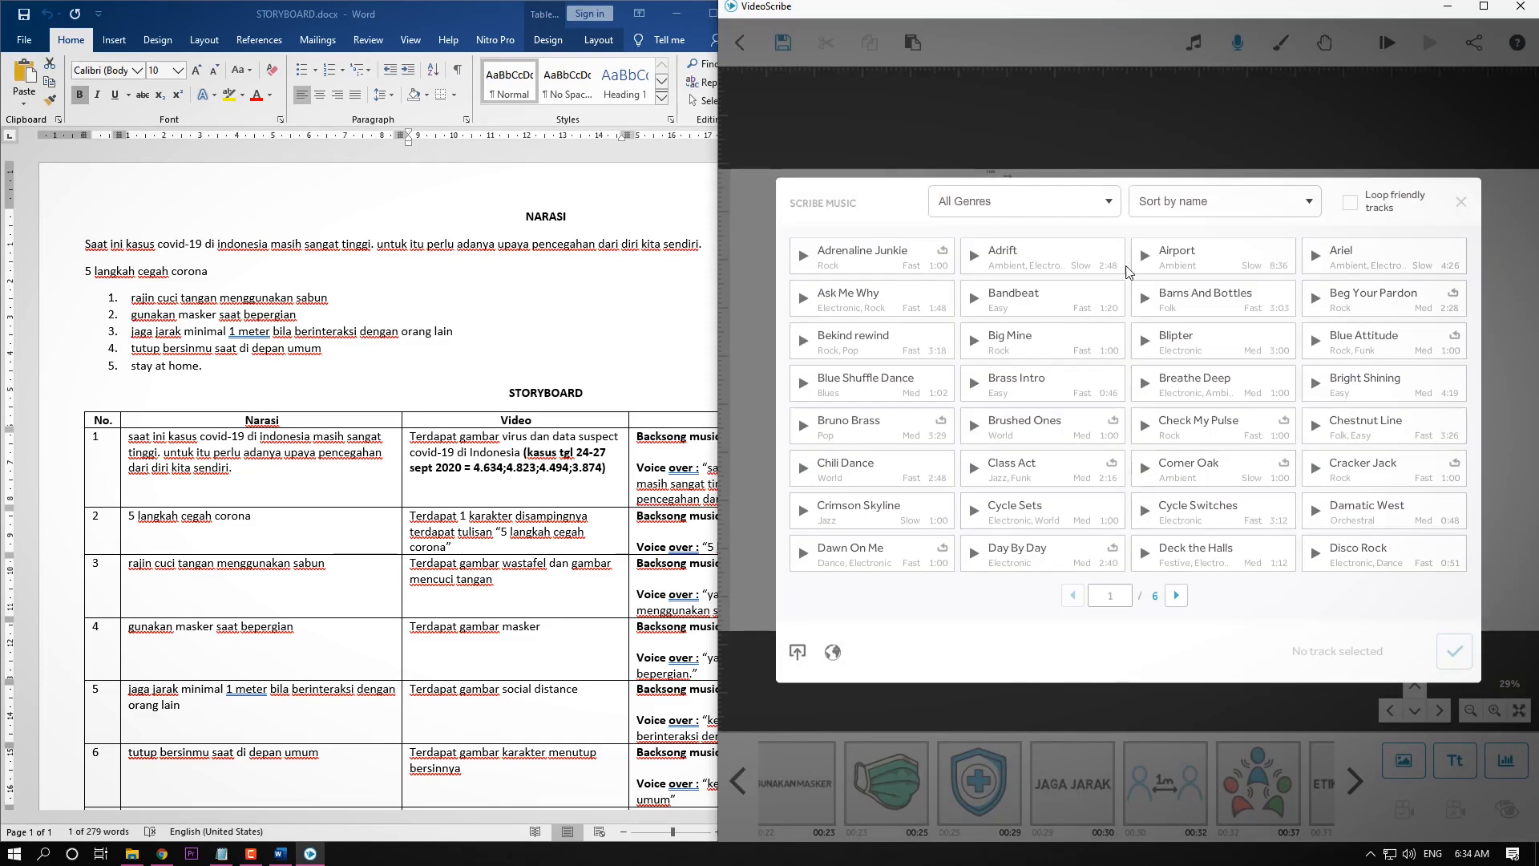
left_click(1081, 207)
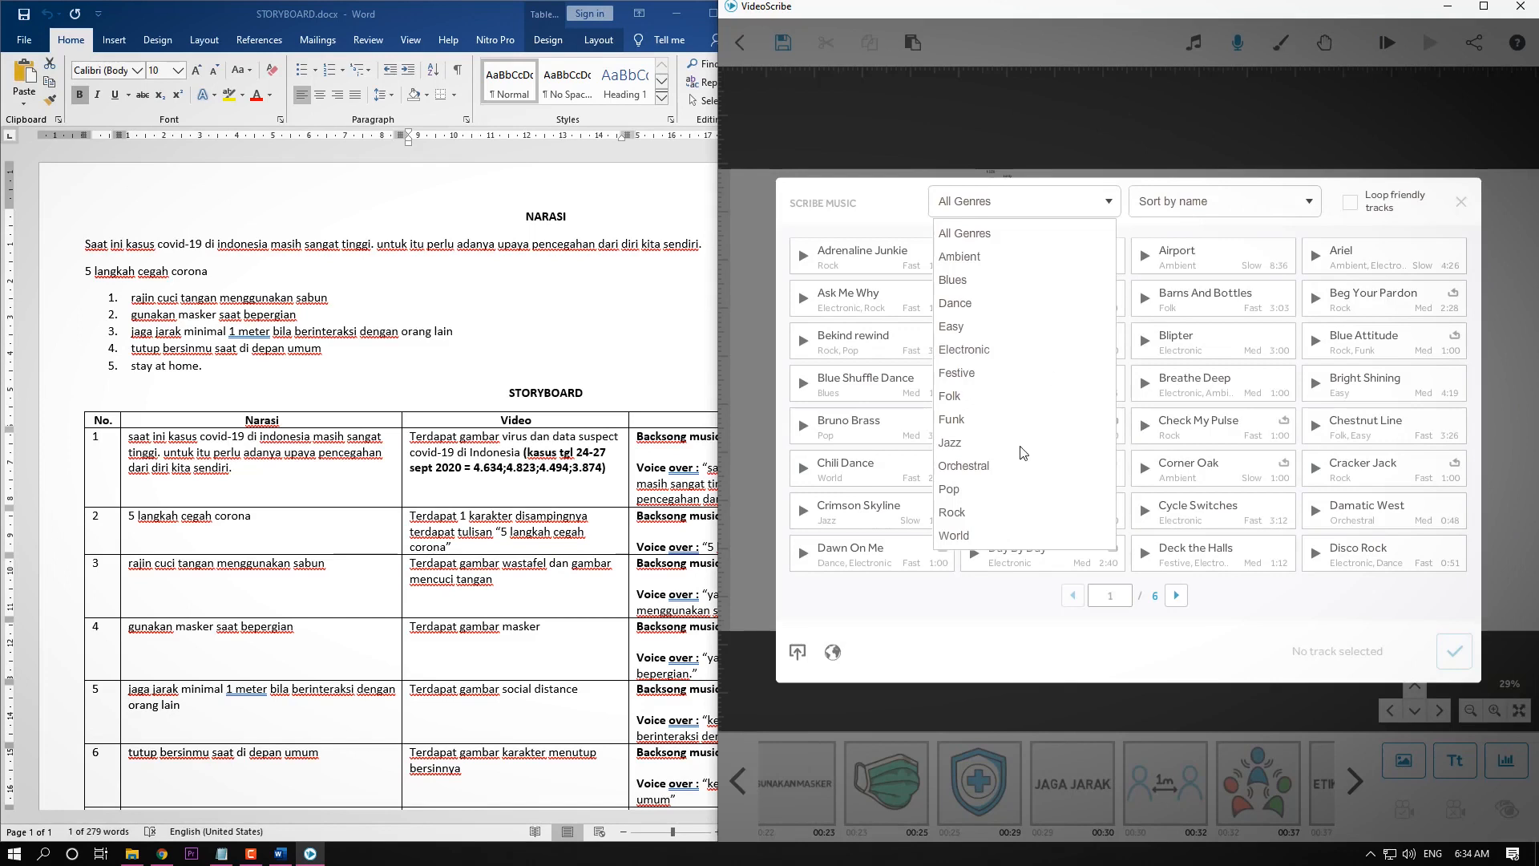
left_click(961, 329)
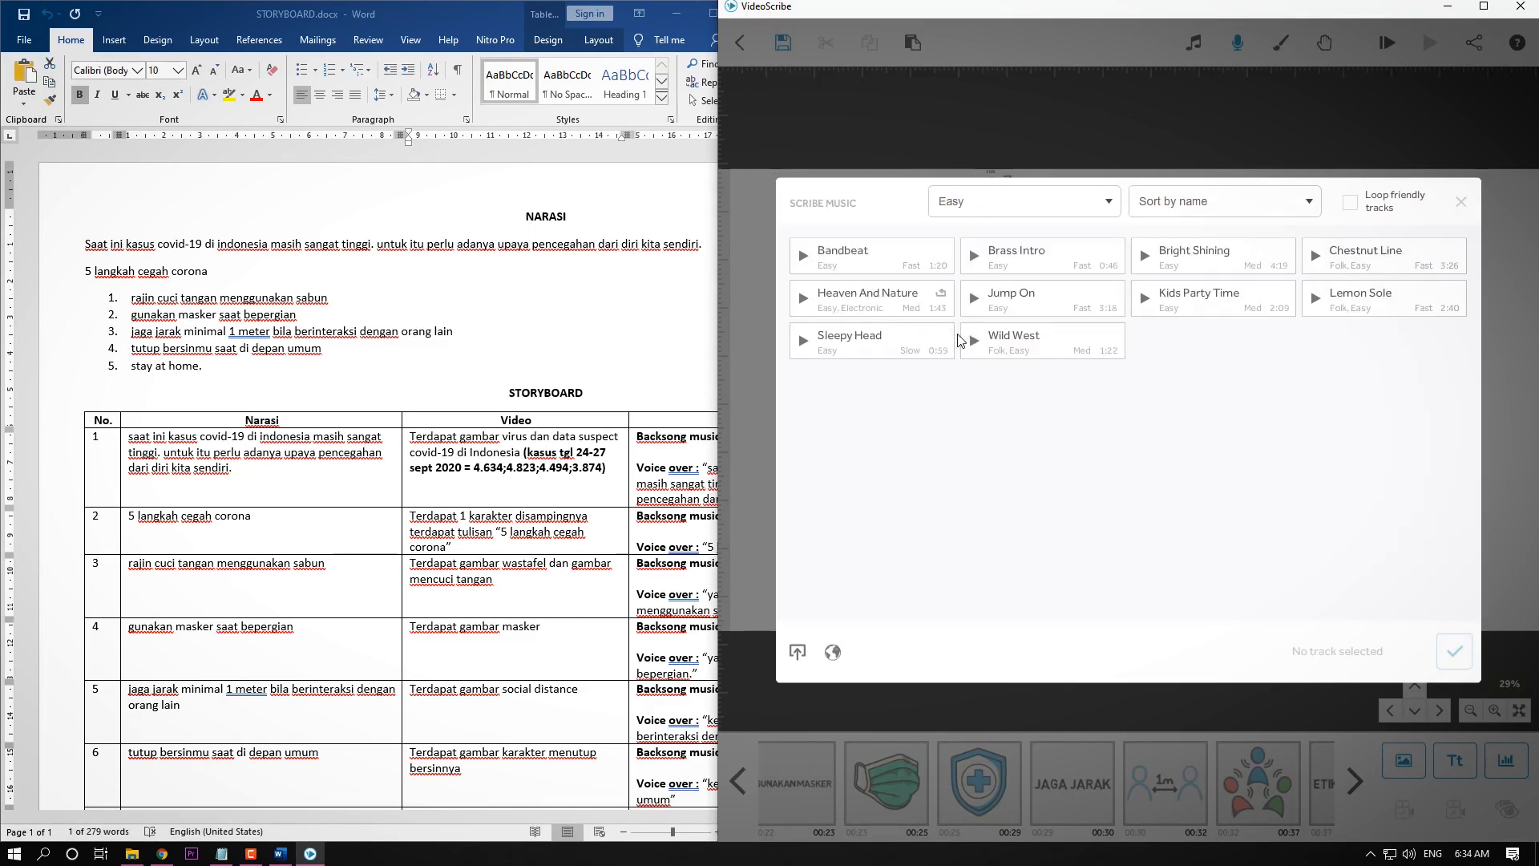
left_click(803, 256)
left_click(902, 273)
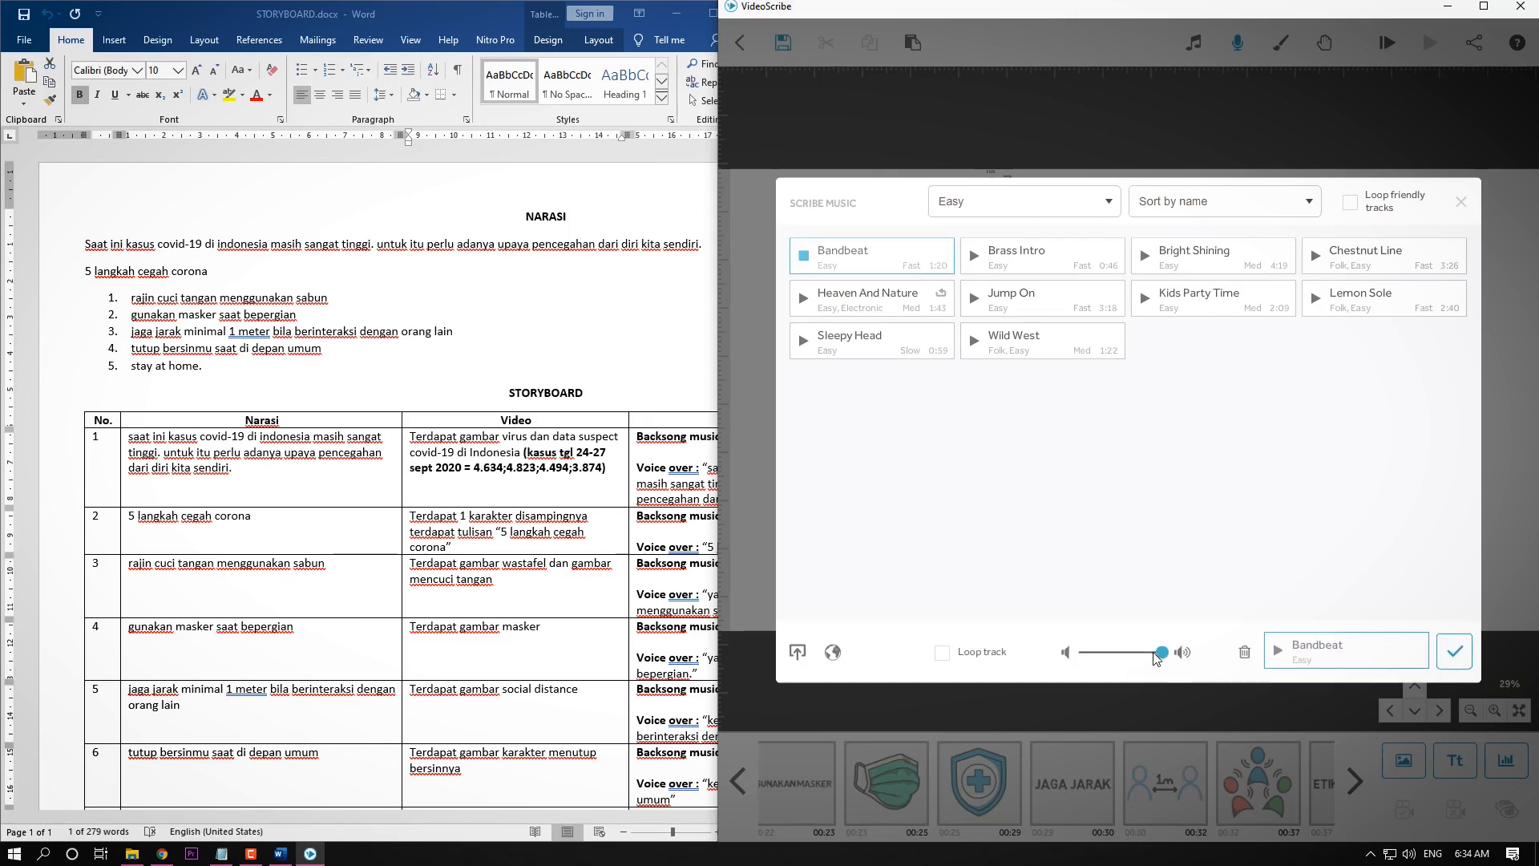
left_click_drag(1162, 652, 1097, 660)
left_click(1452, 655)
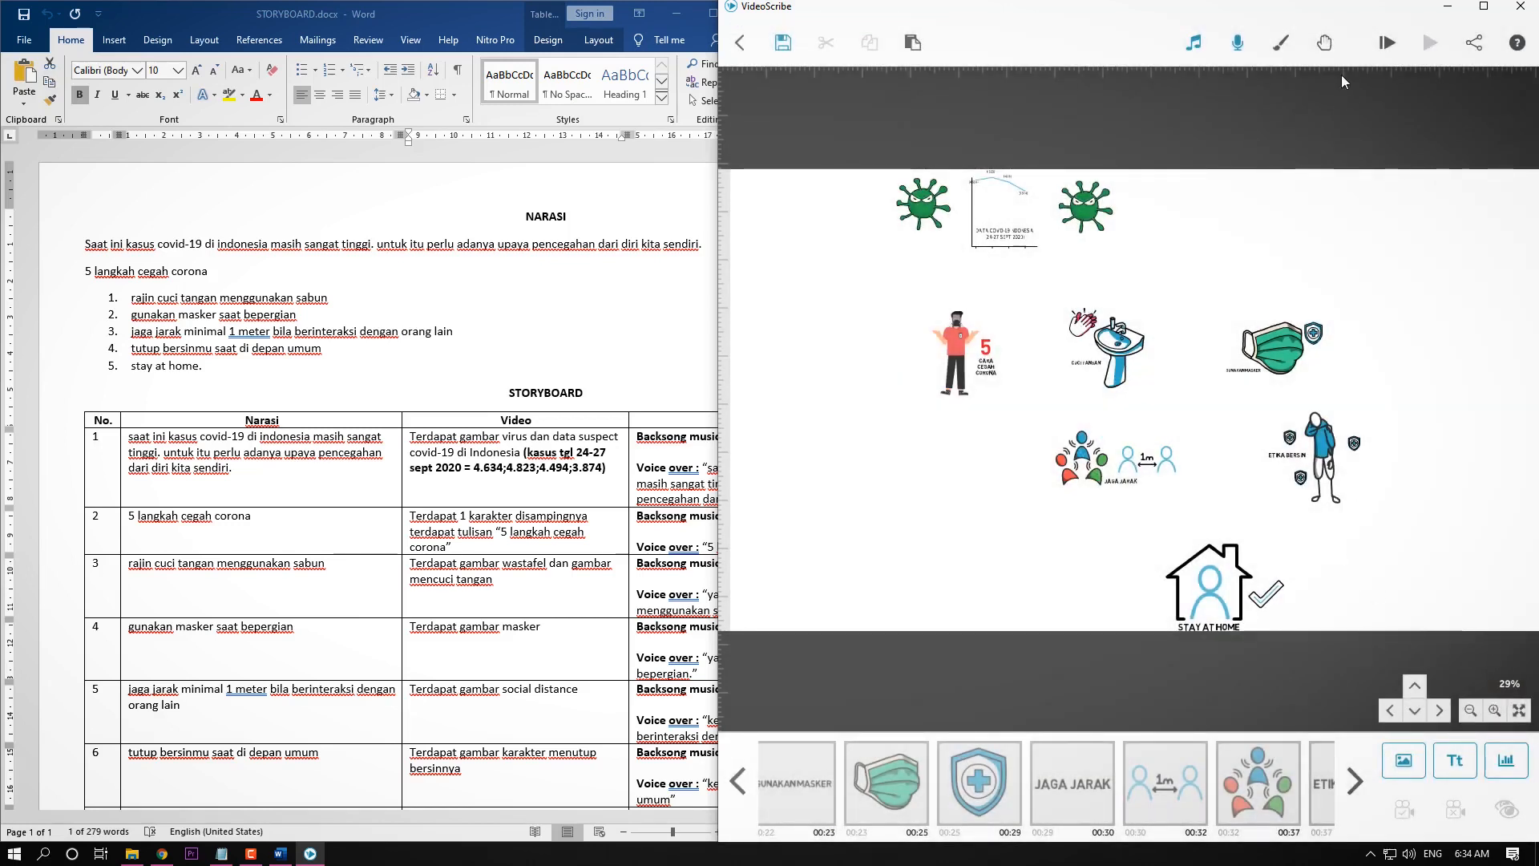
Preview the whole animation with its sound and lower the Bandbeat track's volume slightly further.
left_click(1385, 40)
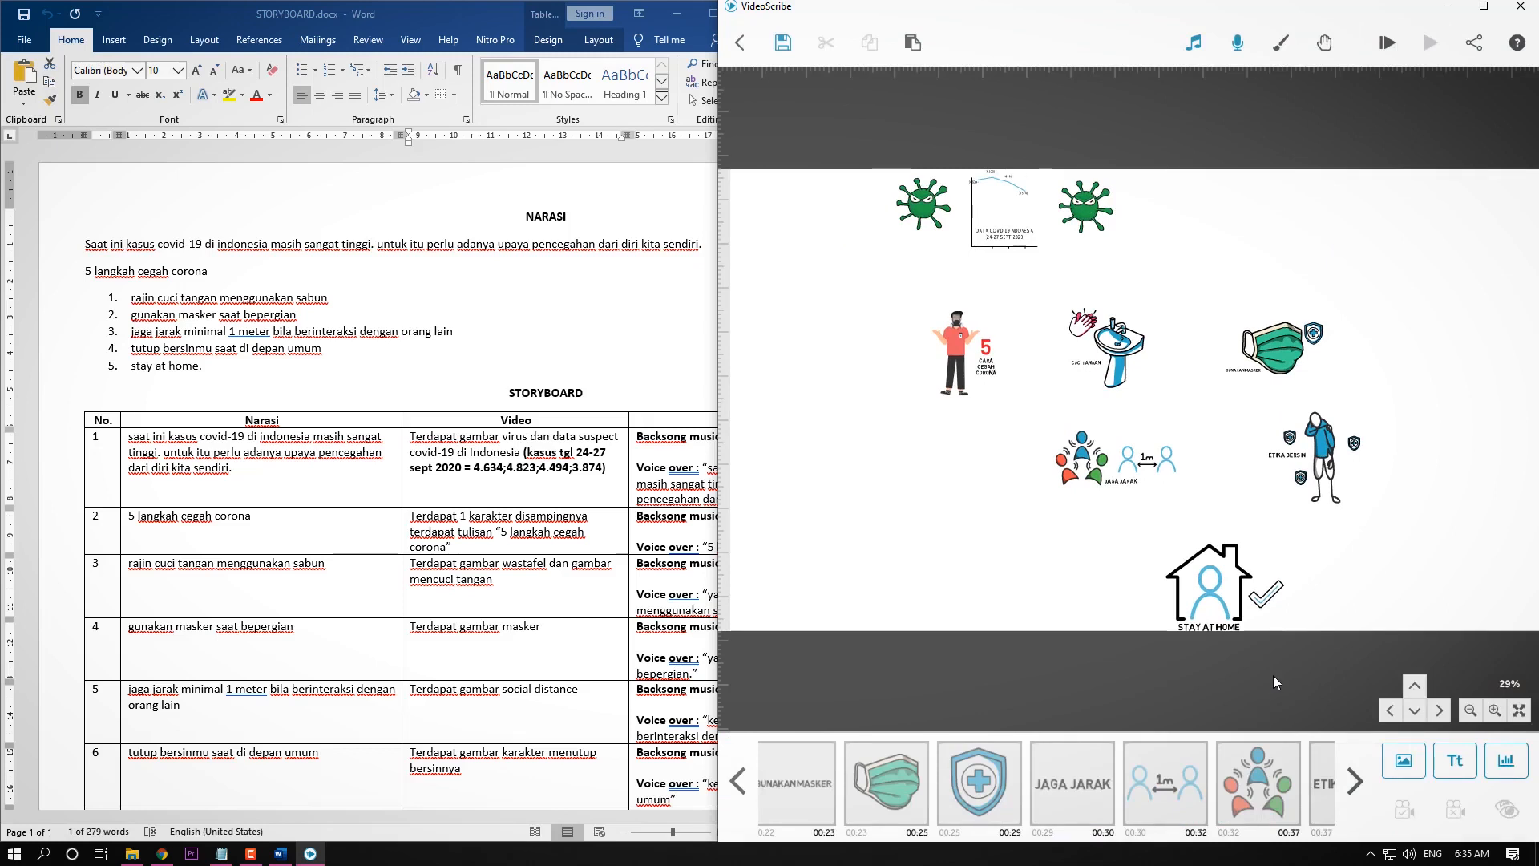
left_click(1201, 37)
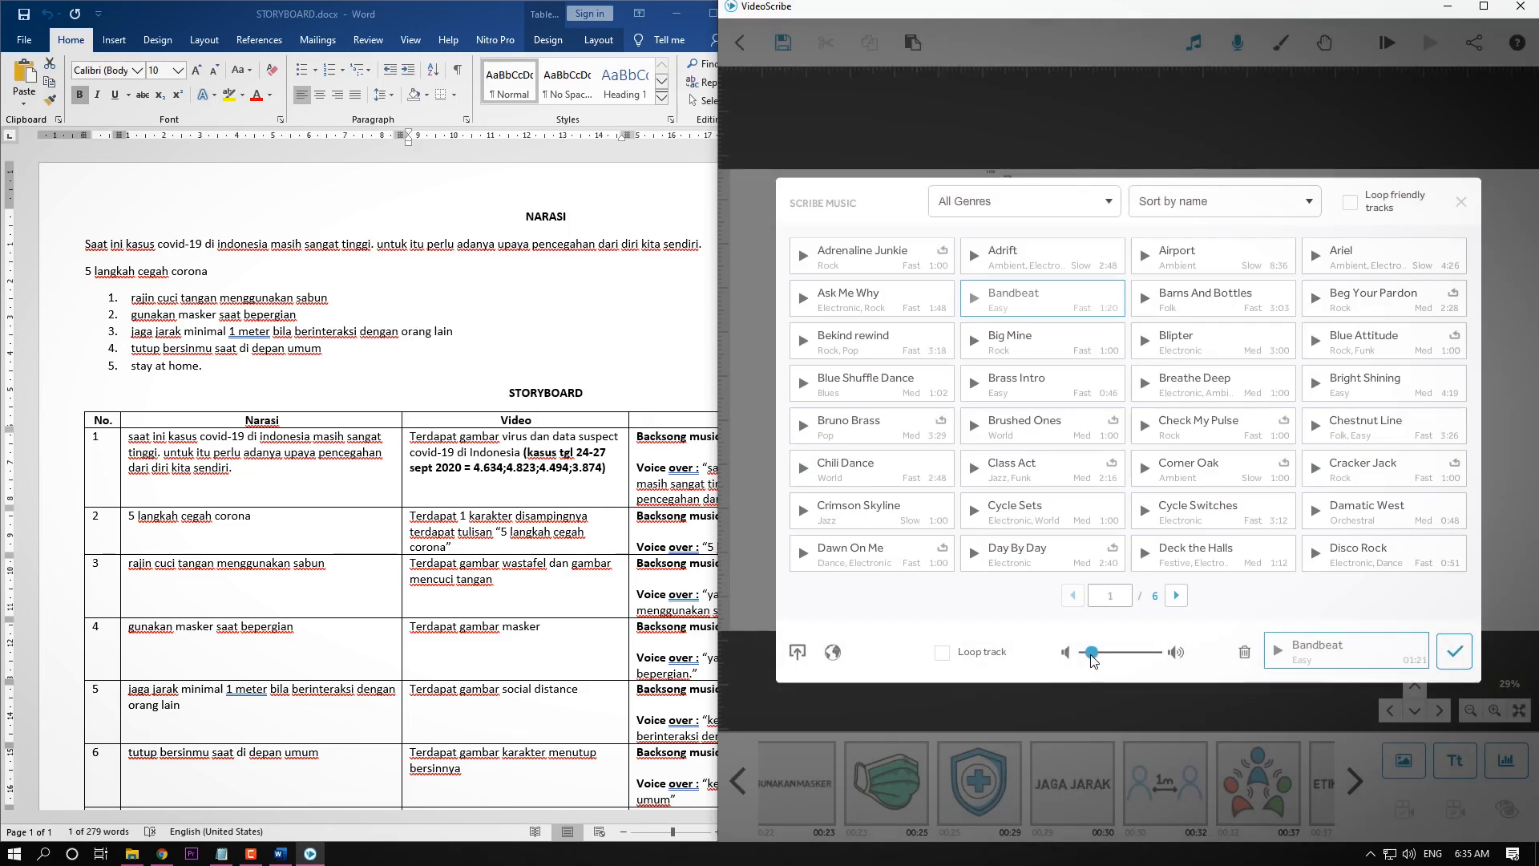
left_click_drag(1090, 656, 1087, 658)
left_click(1454, 654)
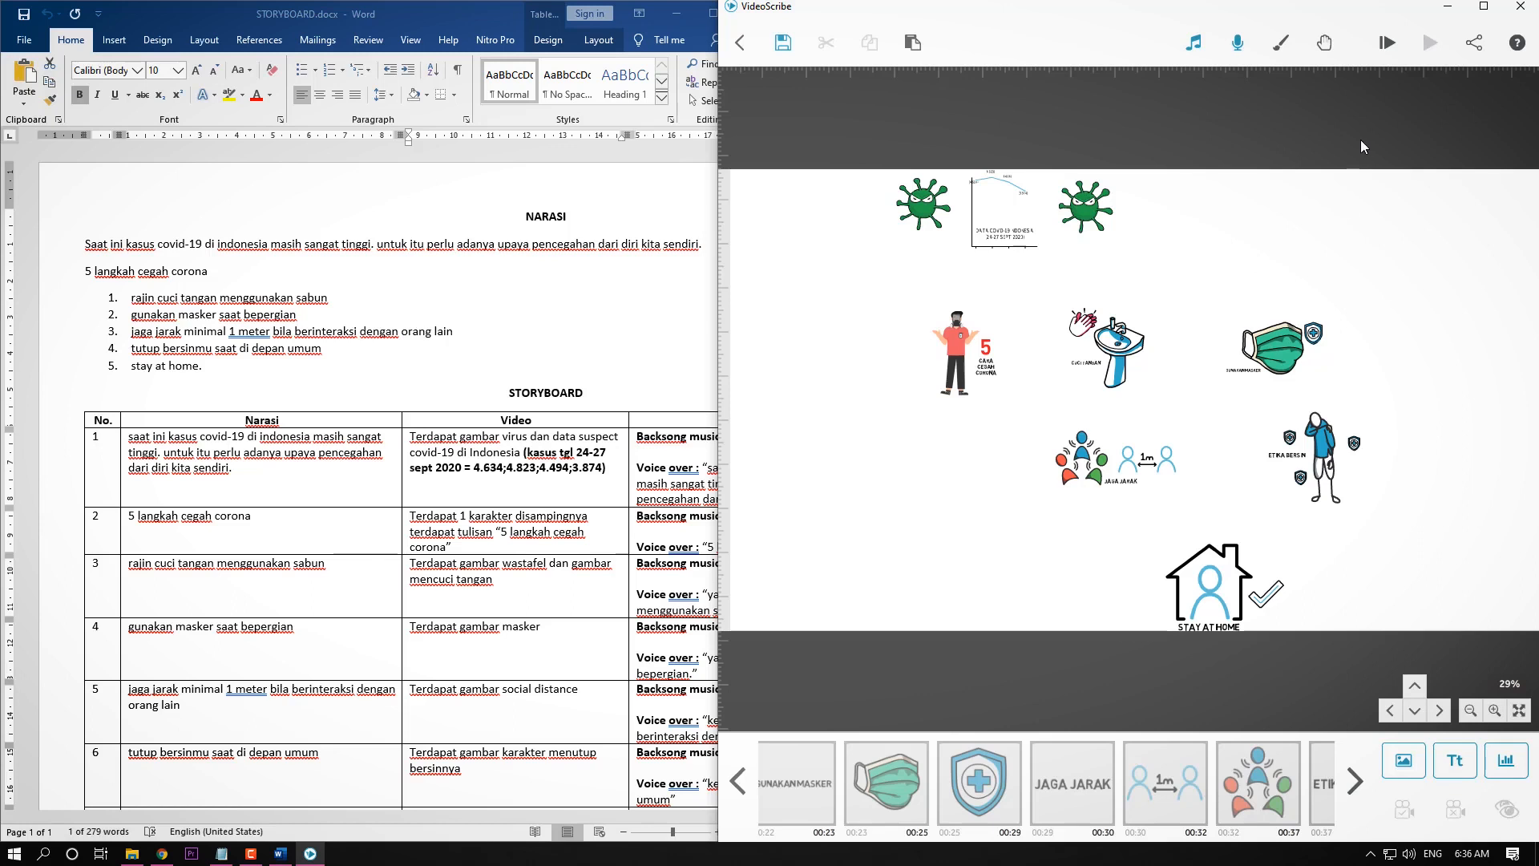
Maximize the VideoScribe window and apply the lightest paper texture, next to plain white, as the scribe's background.
left_click(1484, 11)
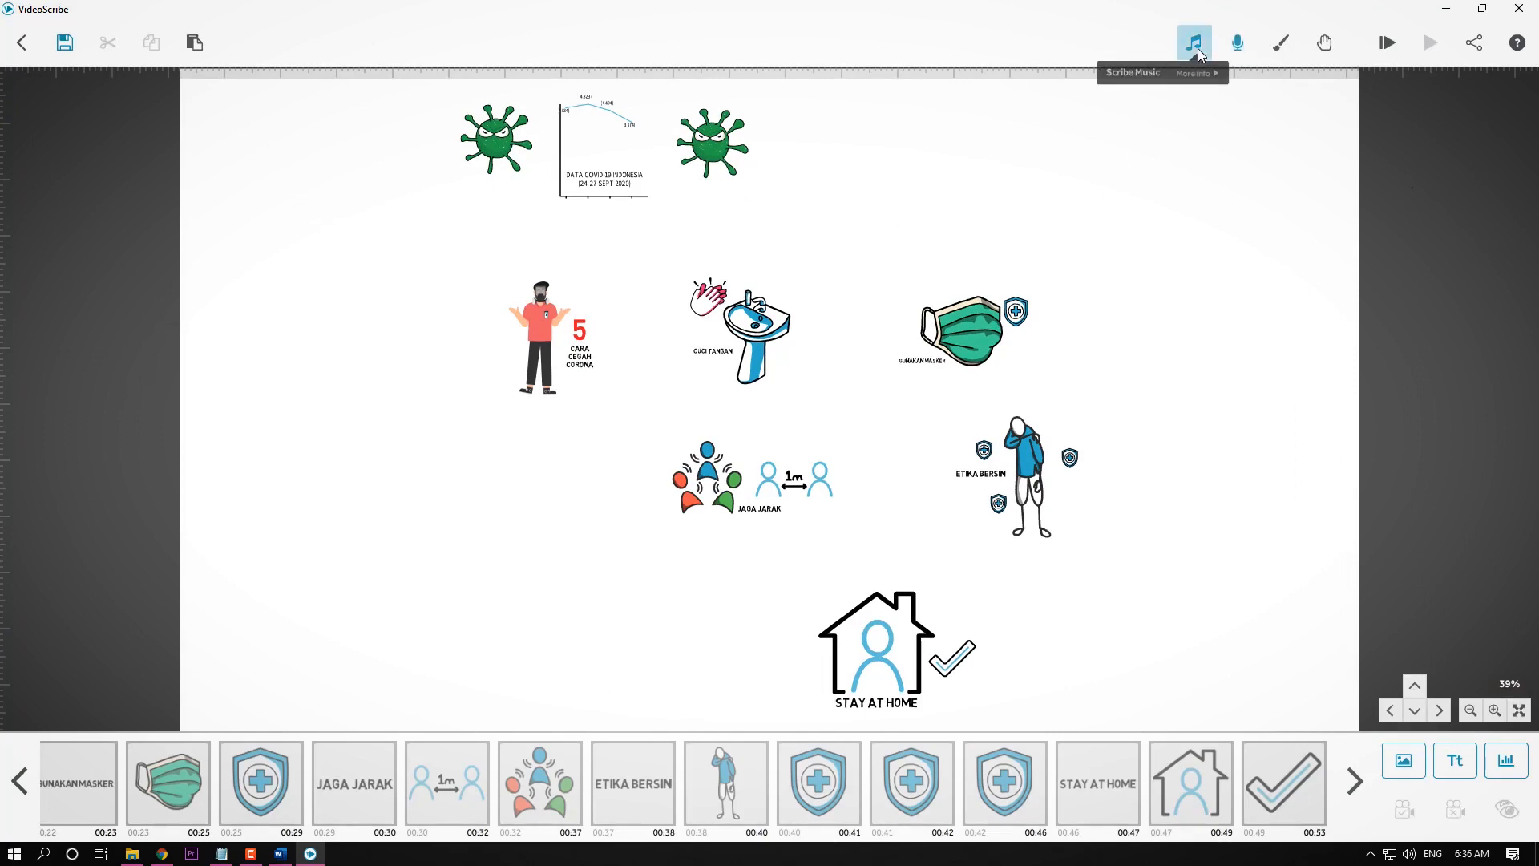
left_click(1280, 53)
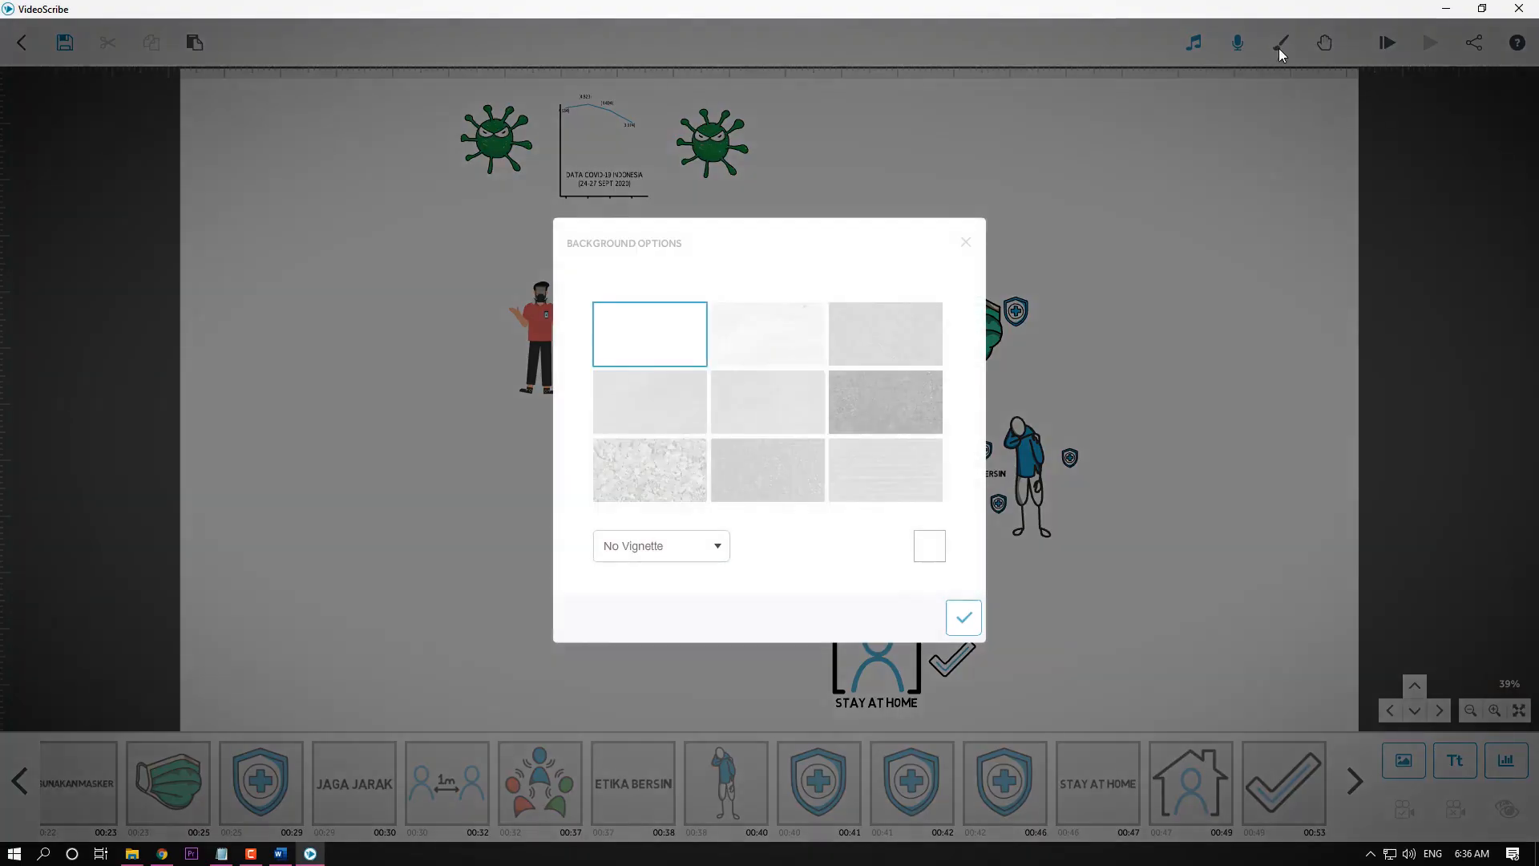
left_click(782, 341)
left_click(963, 619)
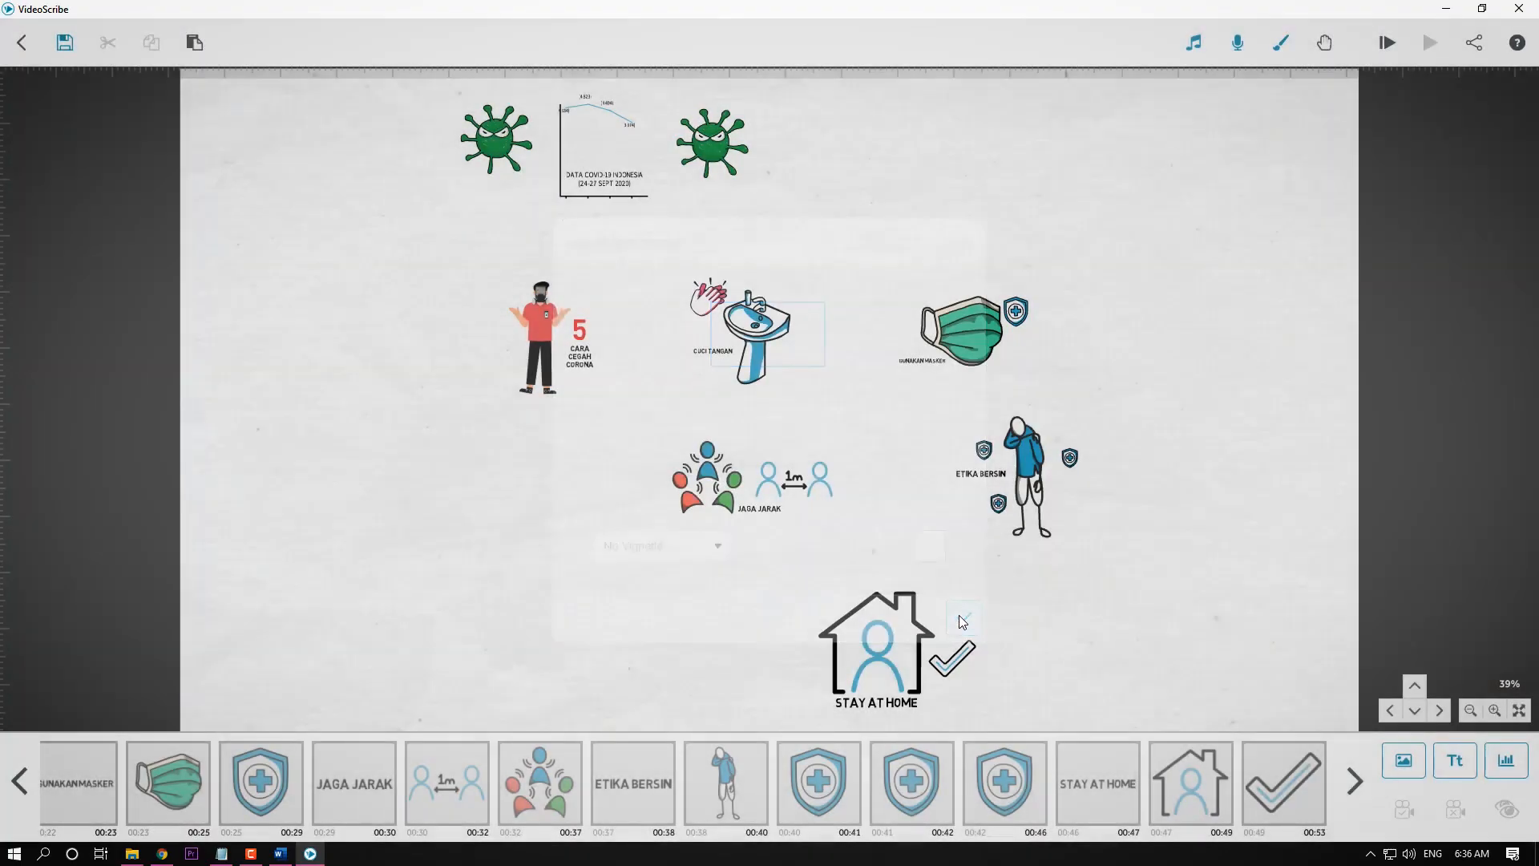
scroll(597, 377, "up", 3)
scroll(577, 373, "up", 2)
scroll(491, 362, "down", 4)
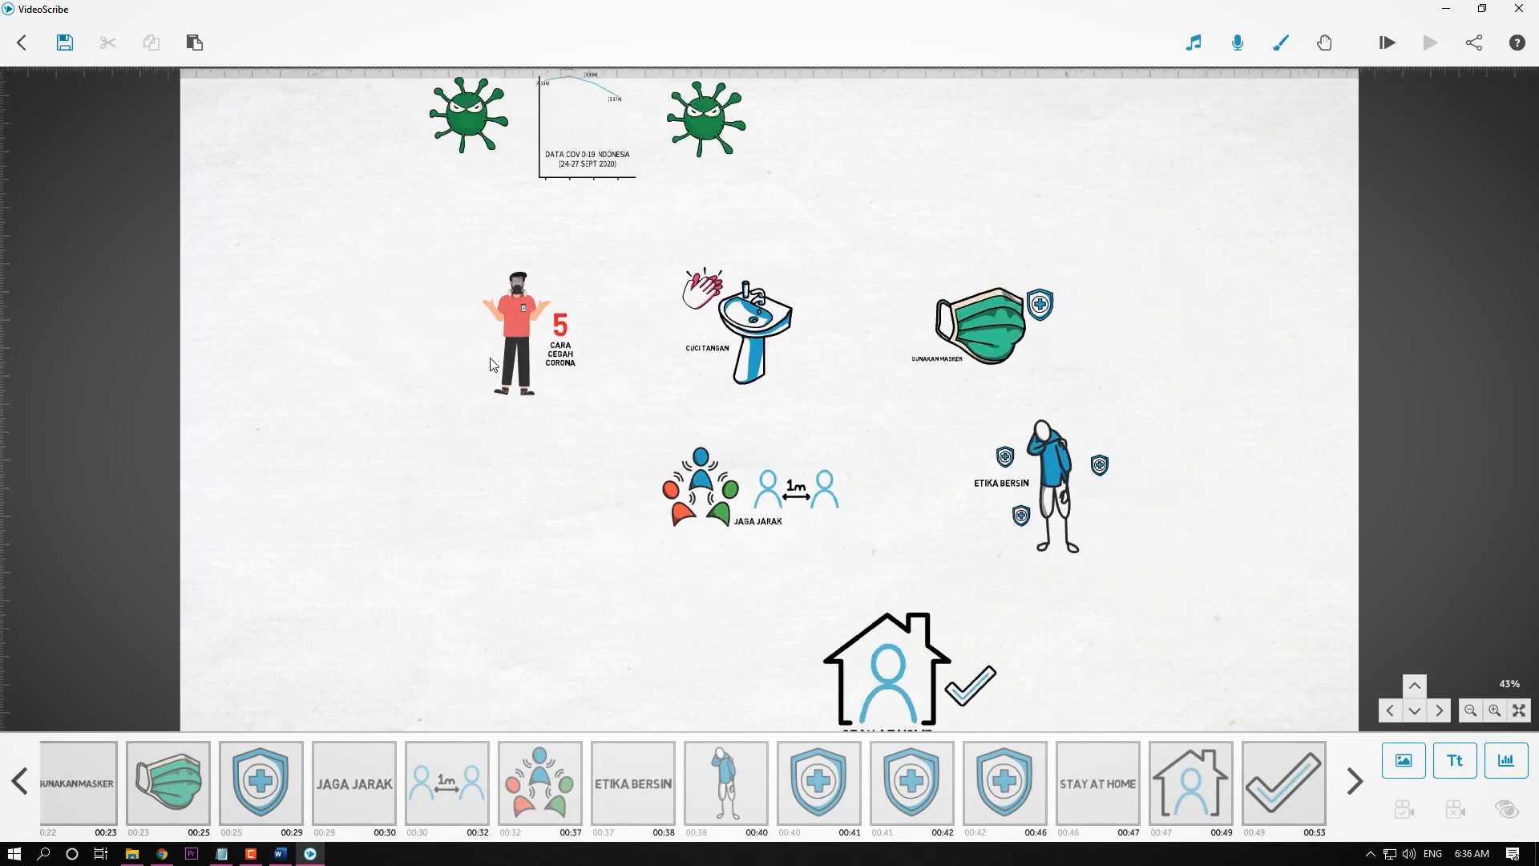
scroll(493, 365, "down", 2)
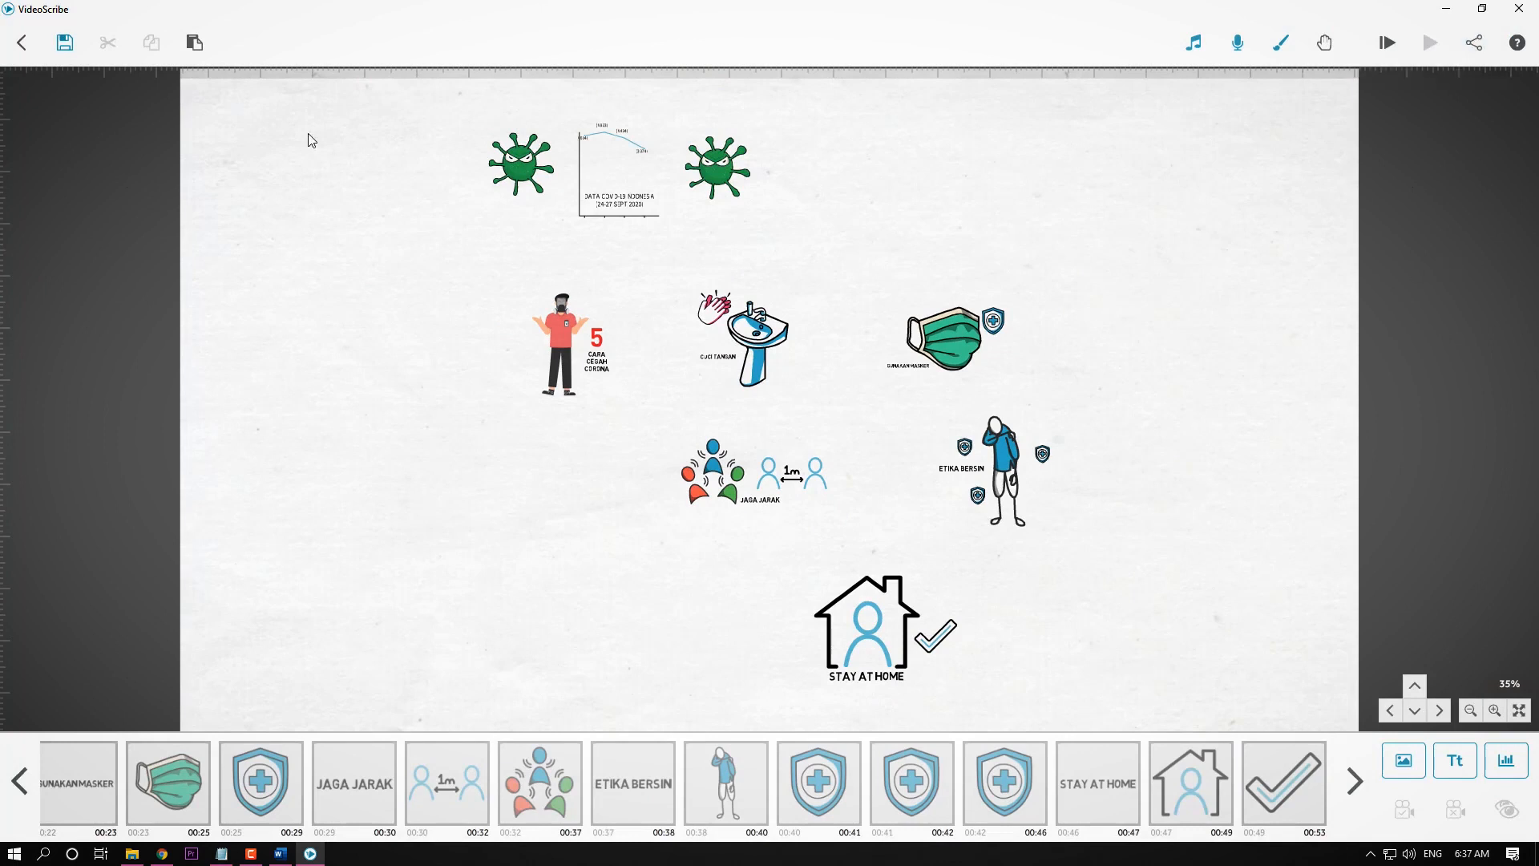
Save the scribe as PROJECT CORONA in the All Scribes folder.
left_click(64, 44)
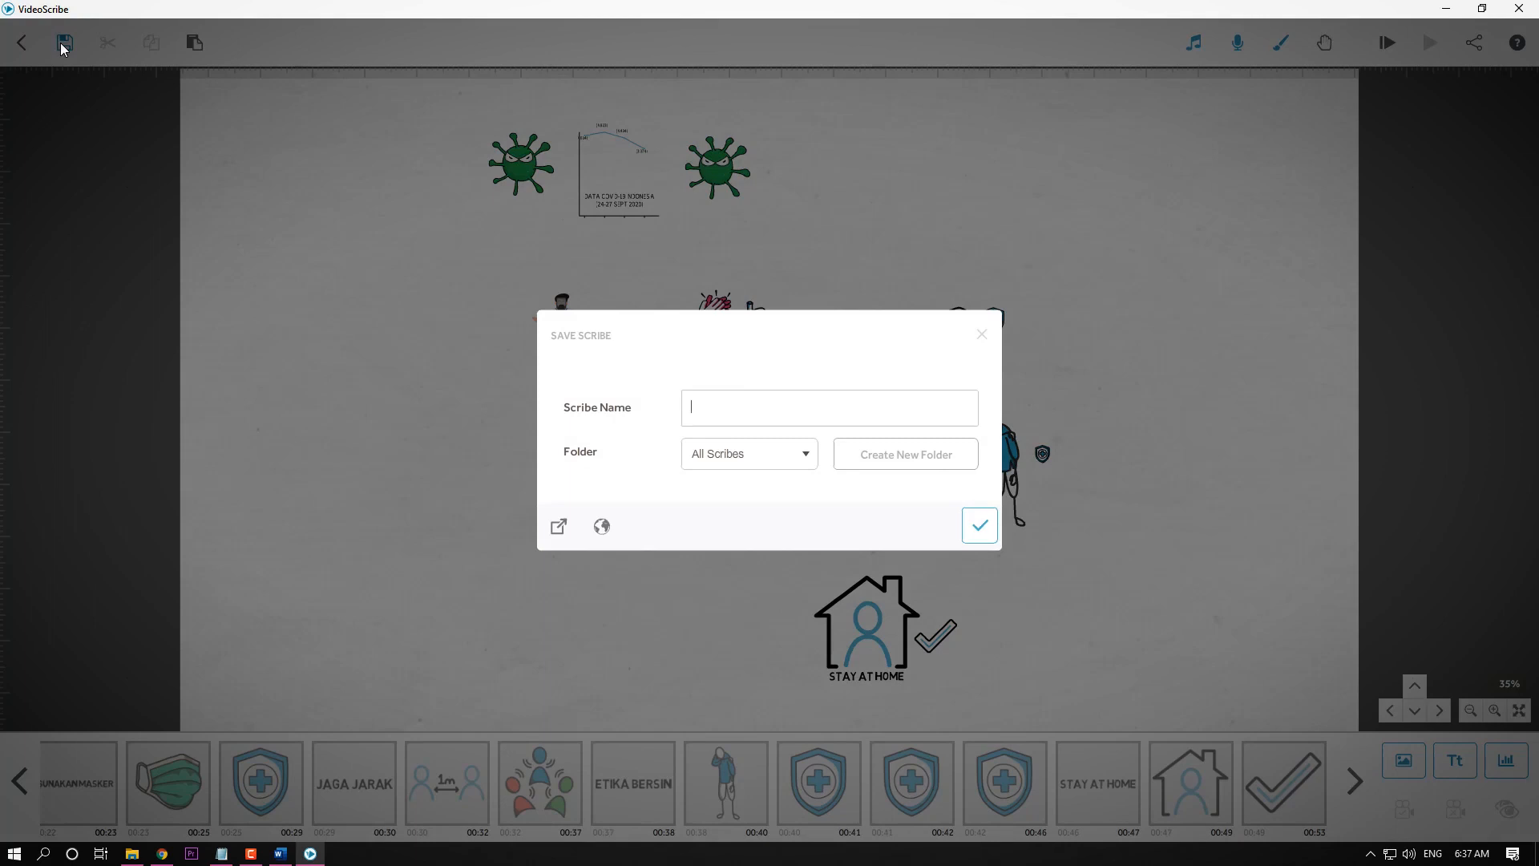
type("PROJECT CORONA")
left_click(992, 533)
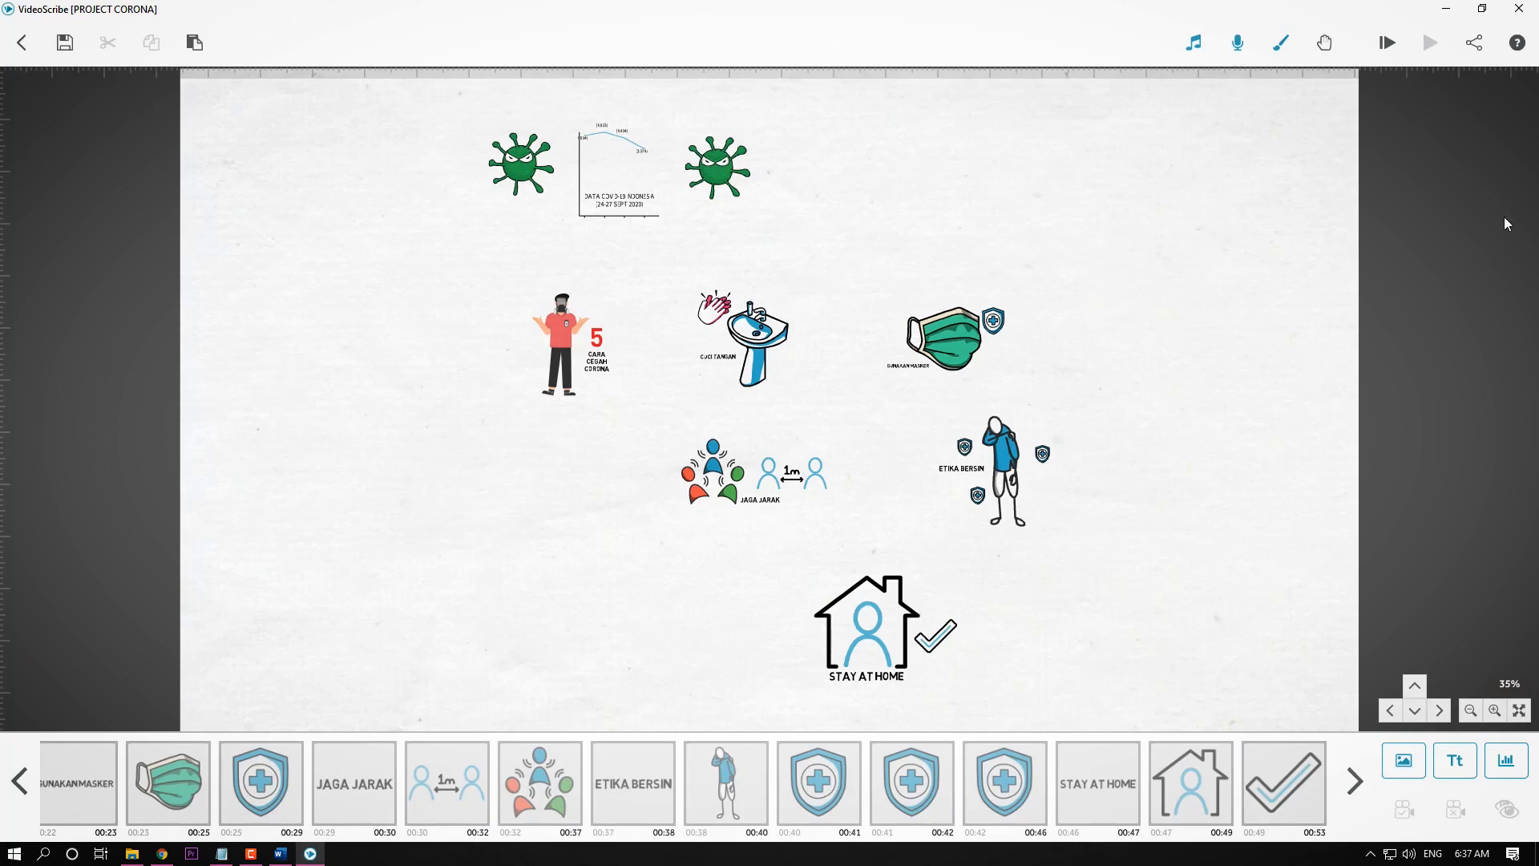
Start creating a downloadable video file in Quicktime MOV format with the size set to 1080 (Full HD).
left_click(1478, 48)
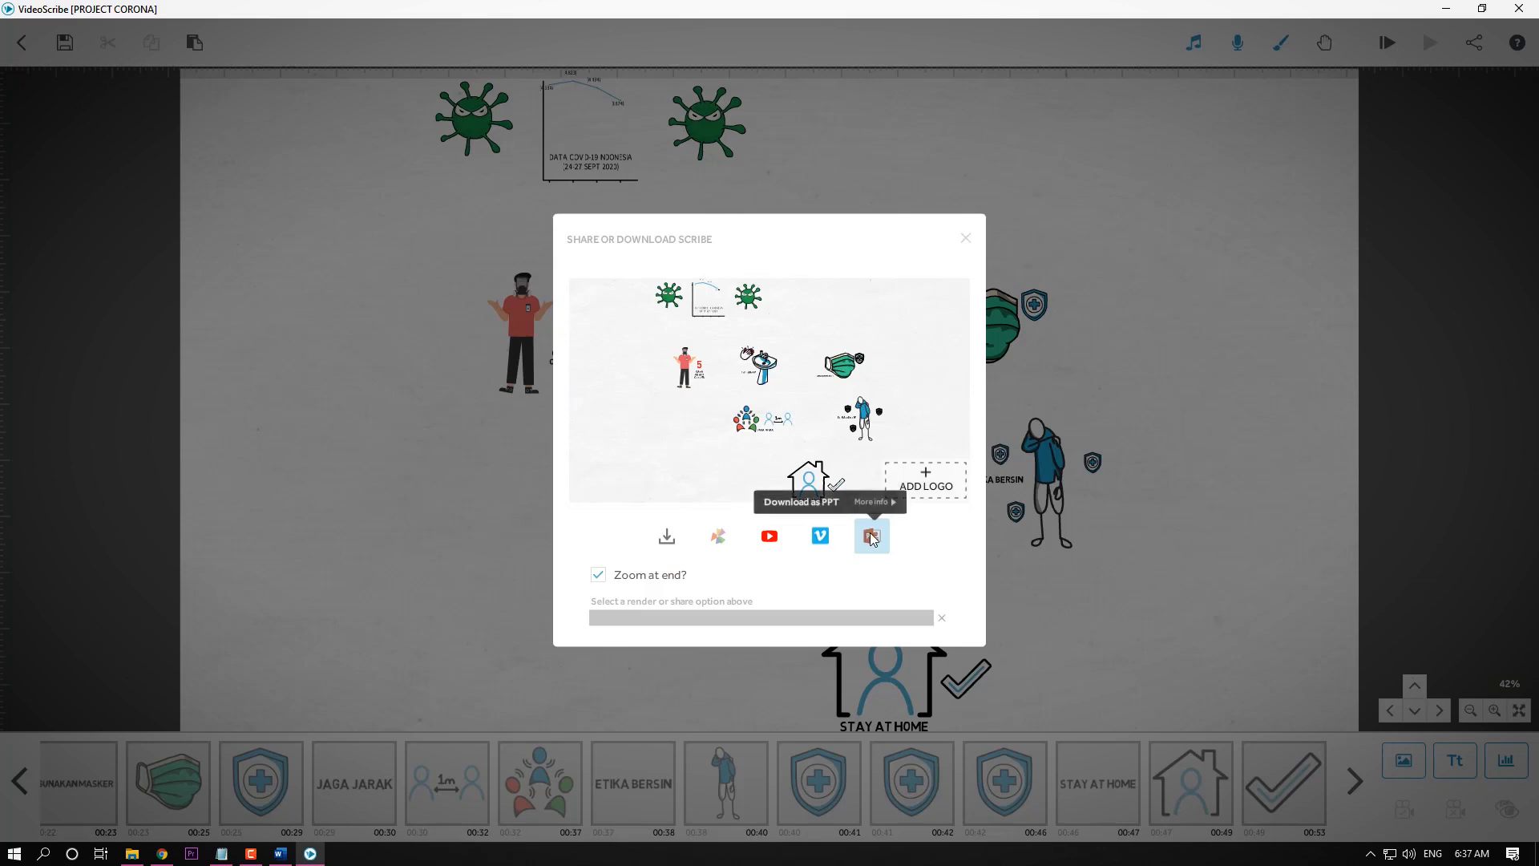
left_click(667, 539)
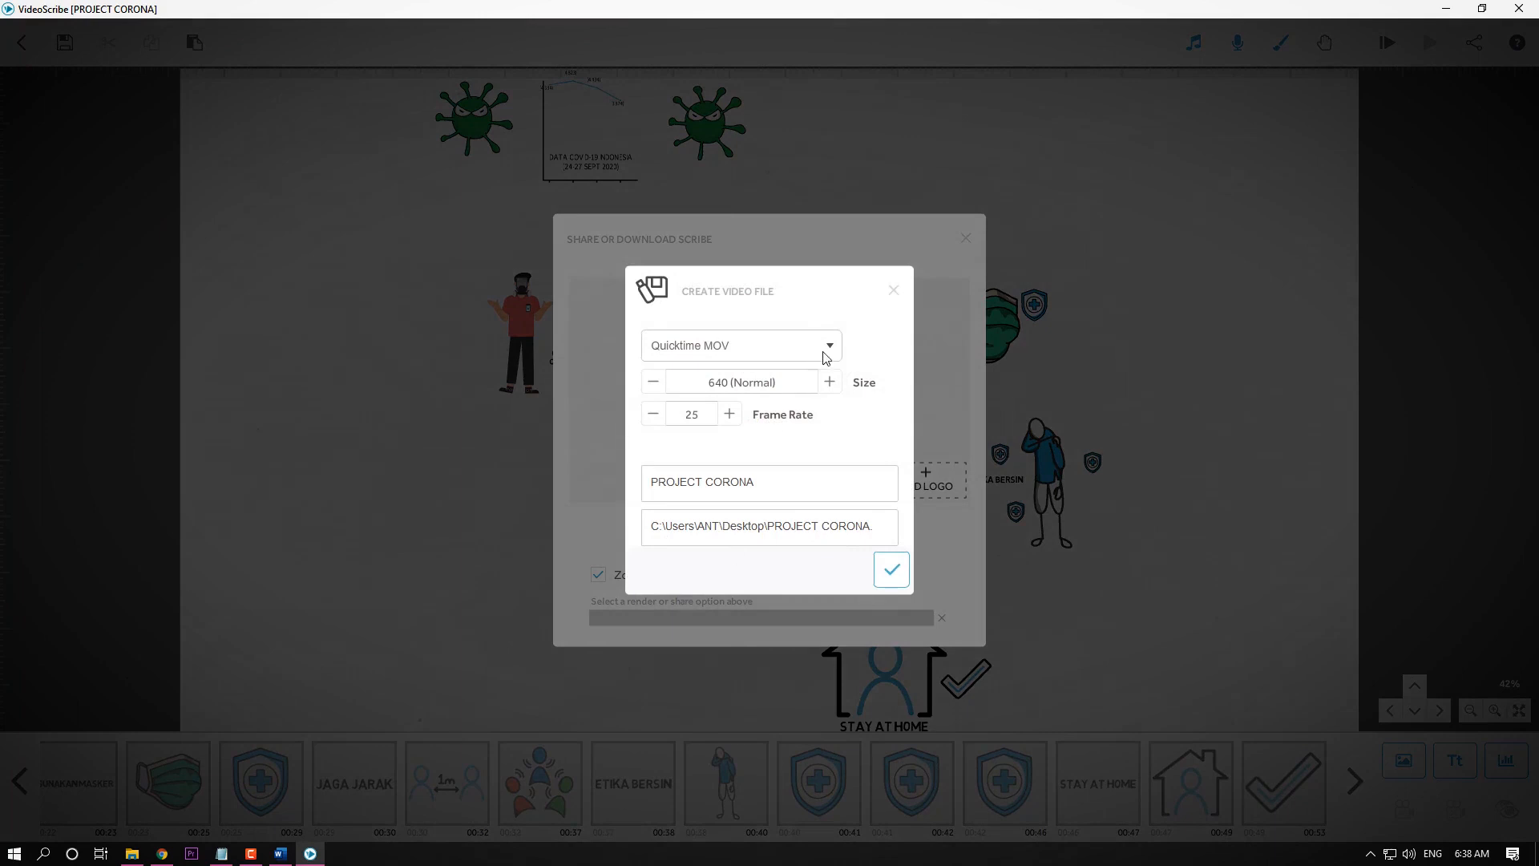
left_click(826, 352)
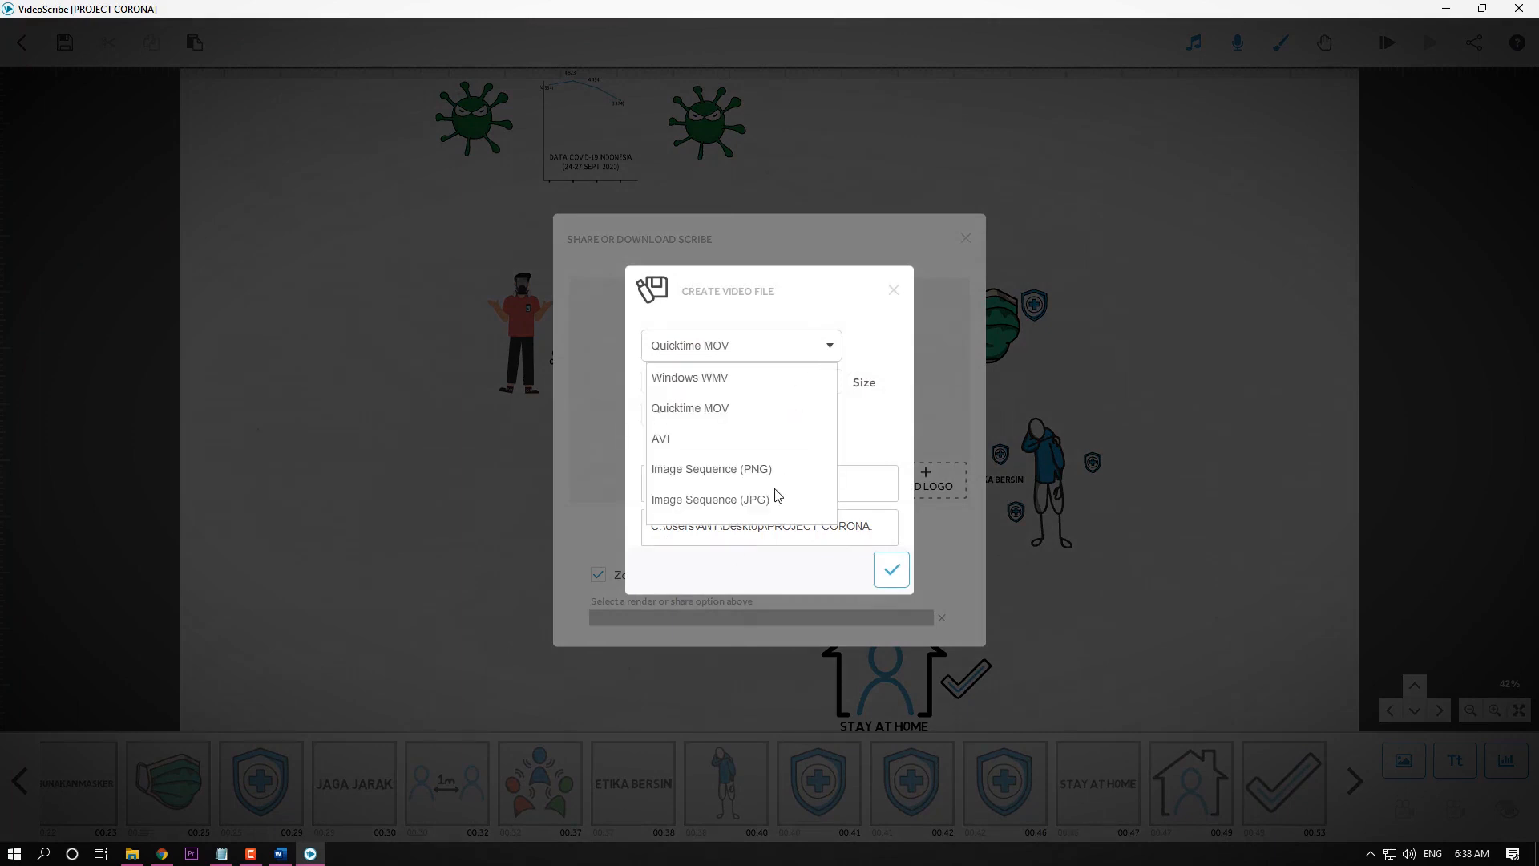
left_click(794, 407)
left_click(829, 382)
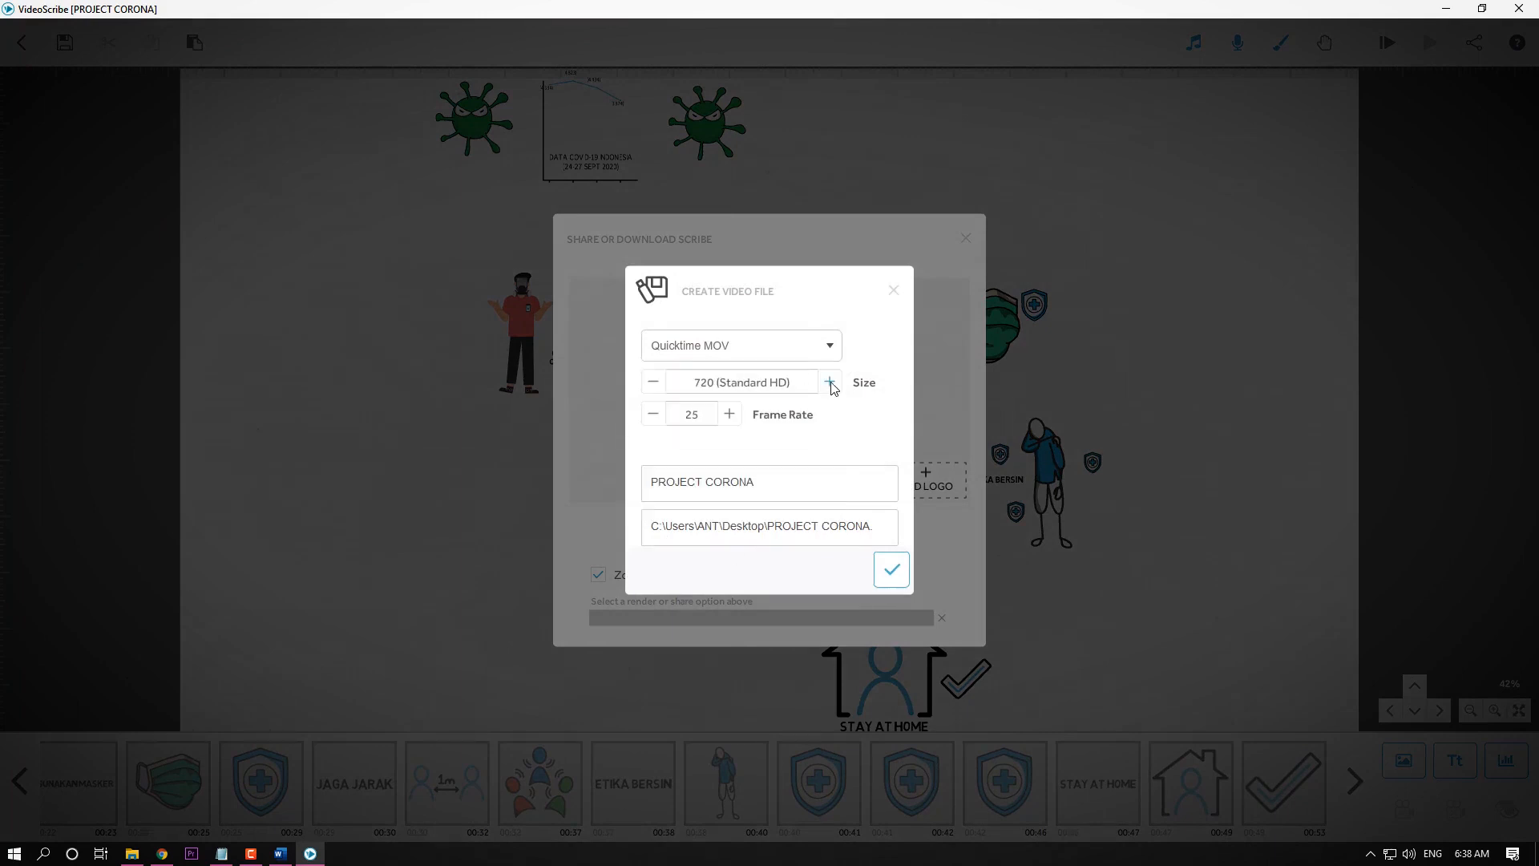
left_click(829, 384)
left_click(661, 386)
left_click(659, 384)
left_click(830, 383)
left_click(831, 383)
Look through the frame rate and file format options for the video file.
left_click(729, 415)
left_click(729, 414)
left_click(834, 344)
left_click(837, 343)
left_click(836, 343)
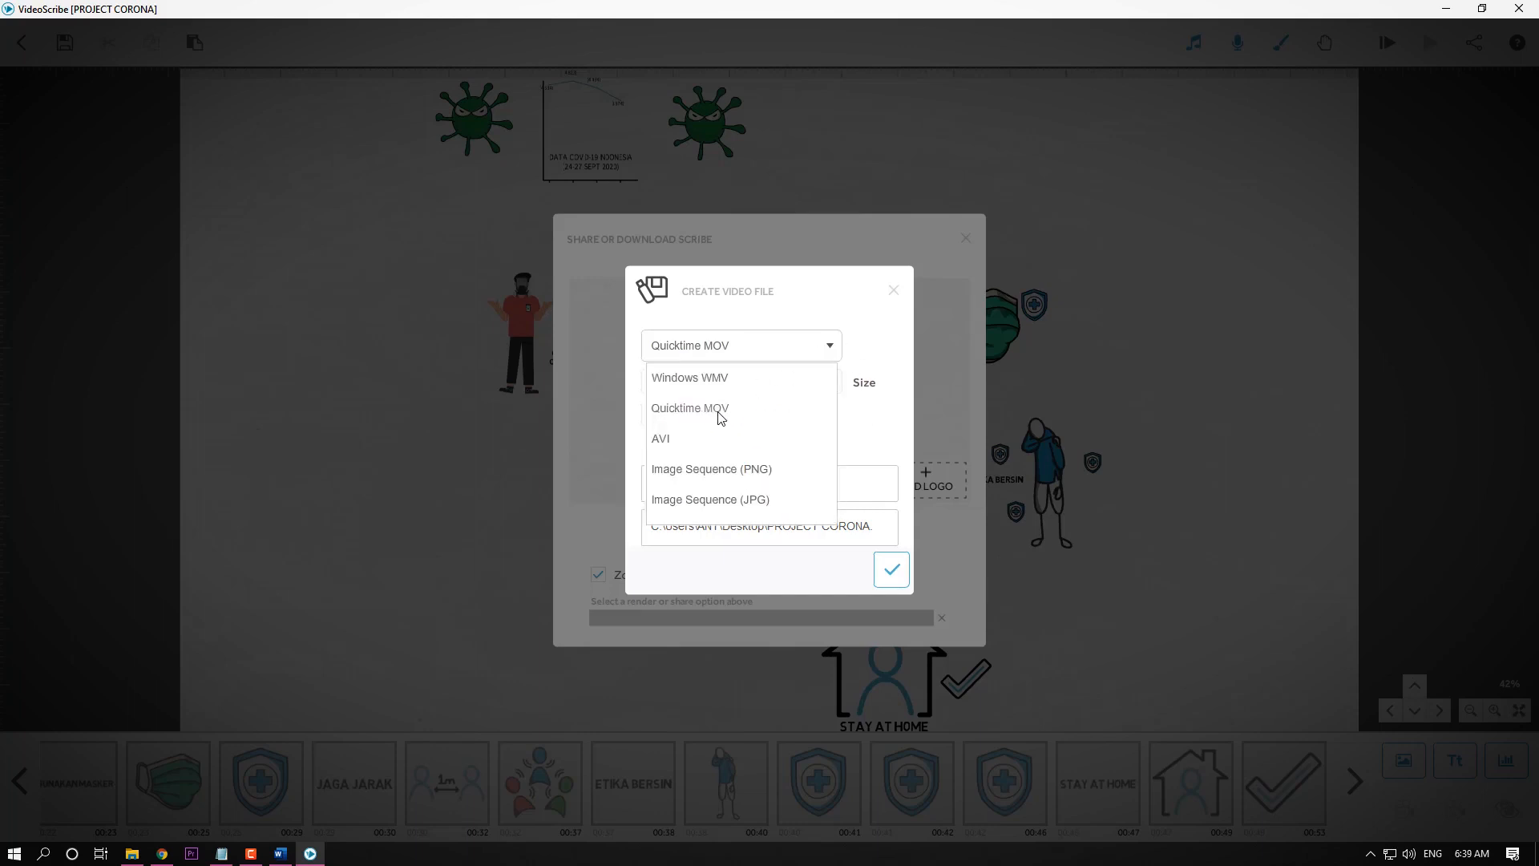
left_click(833, 347)
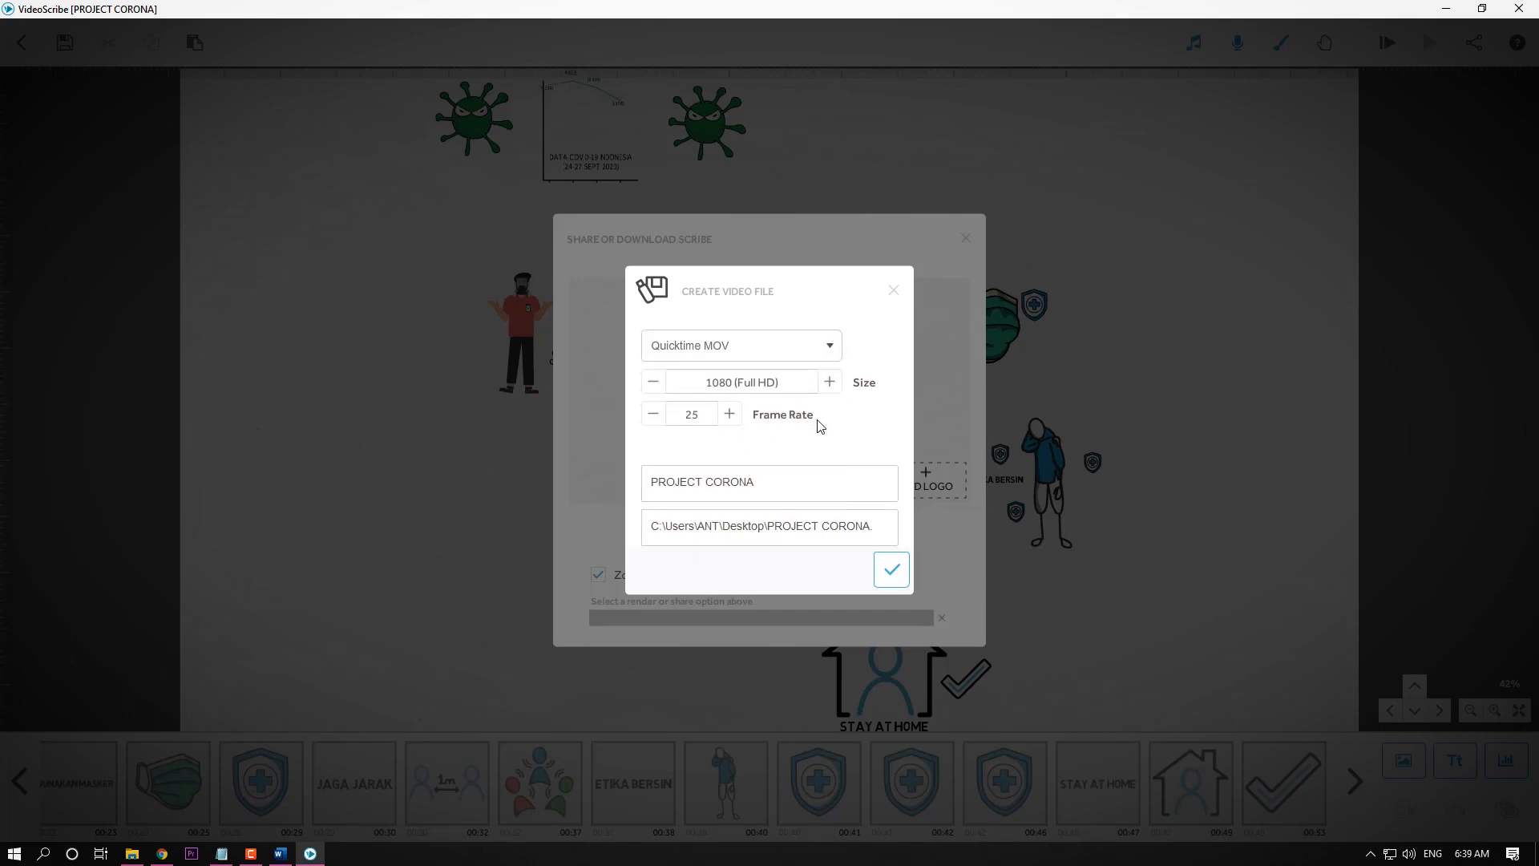
Set the video's output location to the BELAJAR VIDEOSCRIBE folder on the Desktop.
left_click(810, 492)
left_click(826, 535)
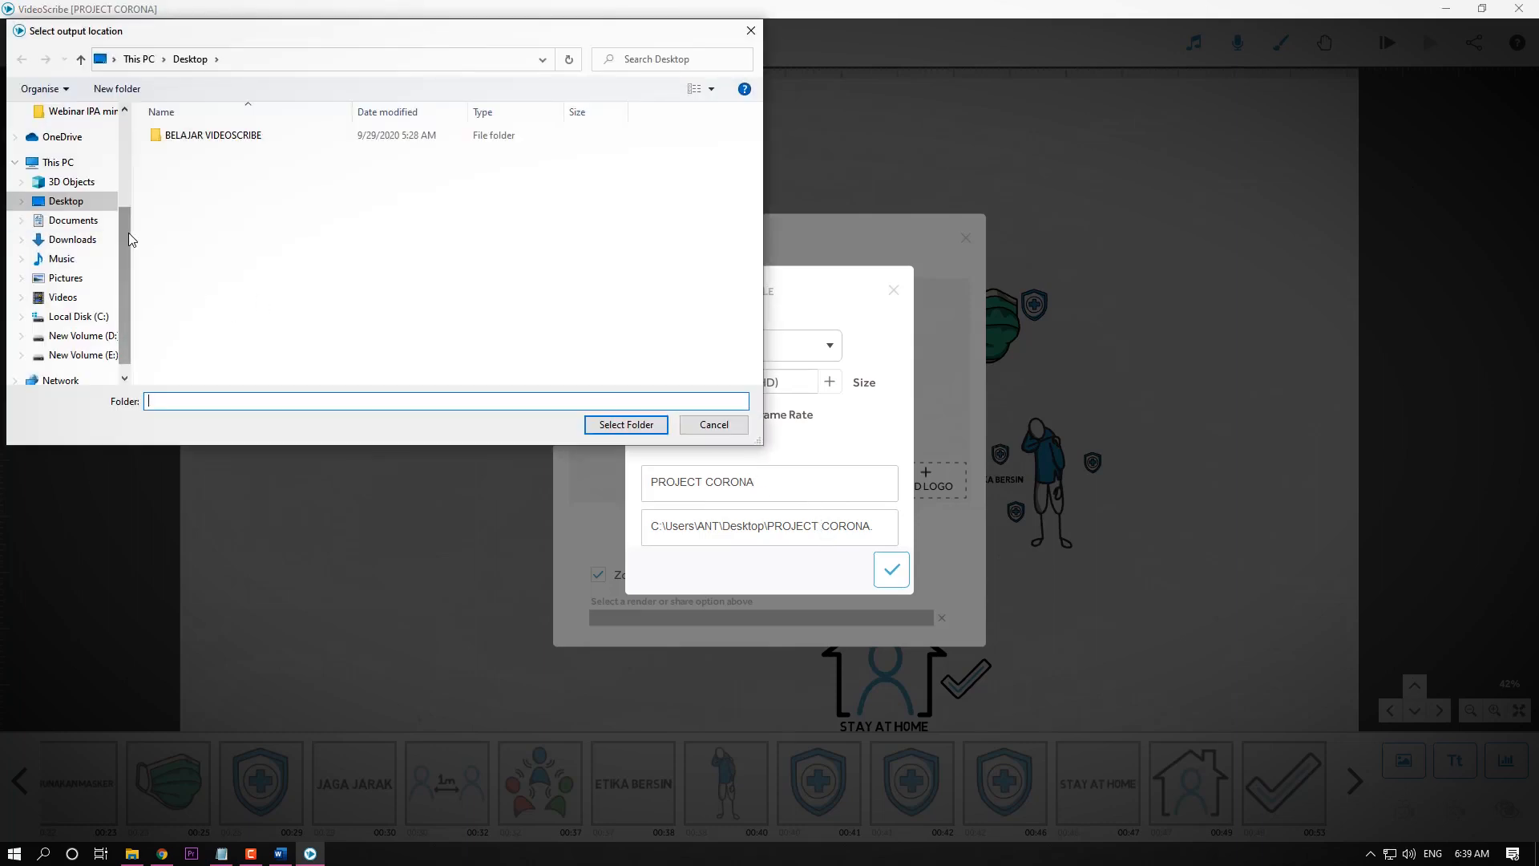
scroll(110, 219, "down", 1)
left_click(66, 182)
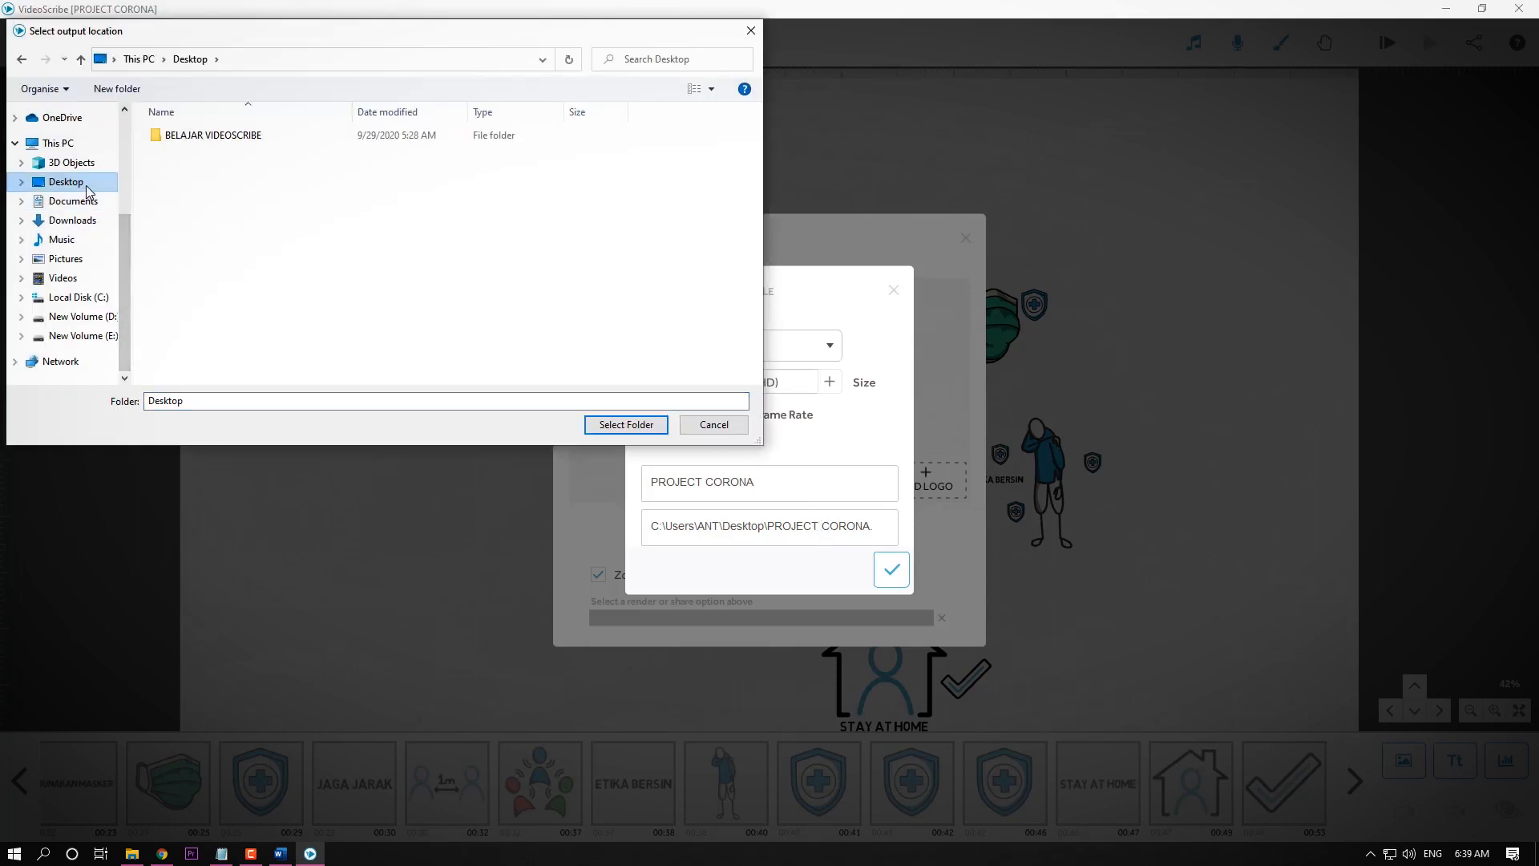
double_click(236, 136)
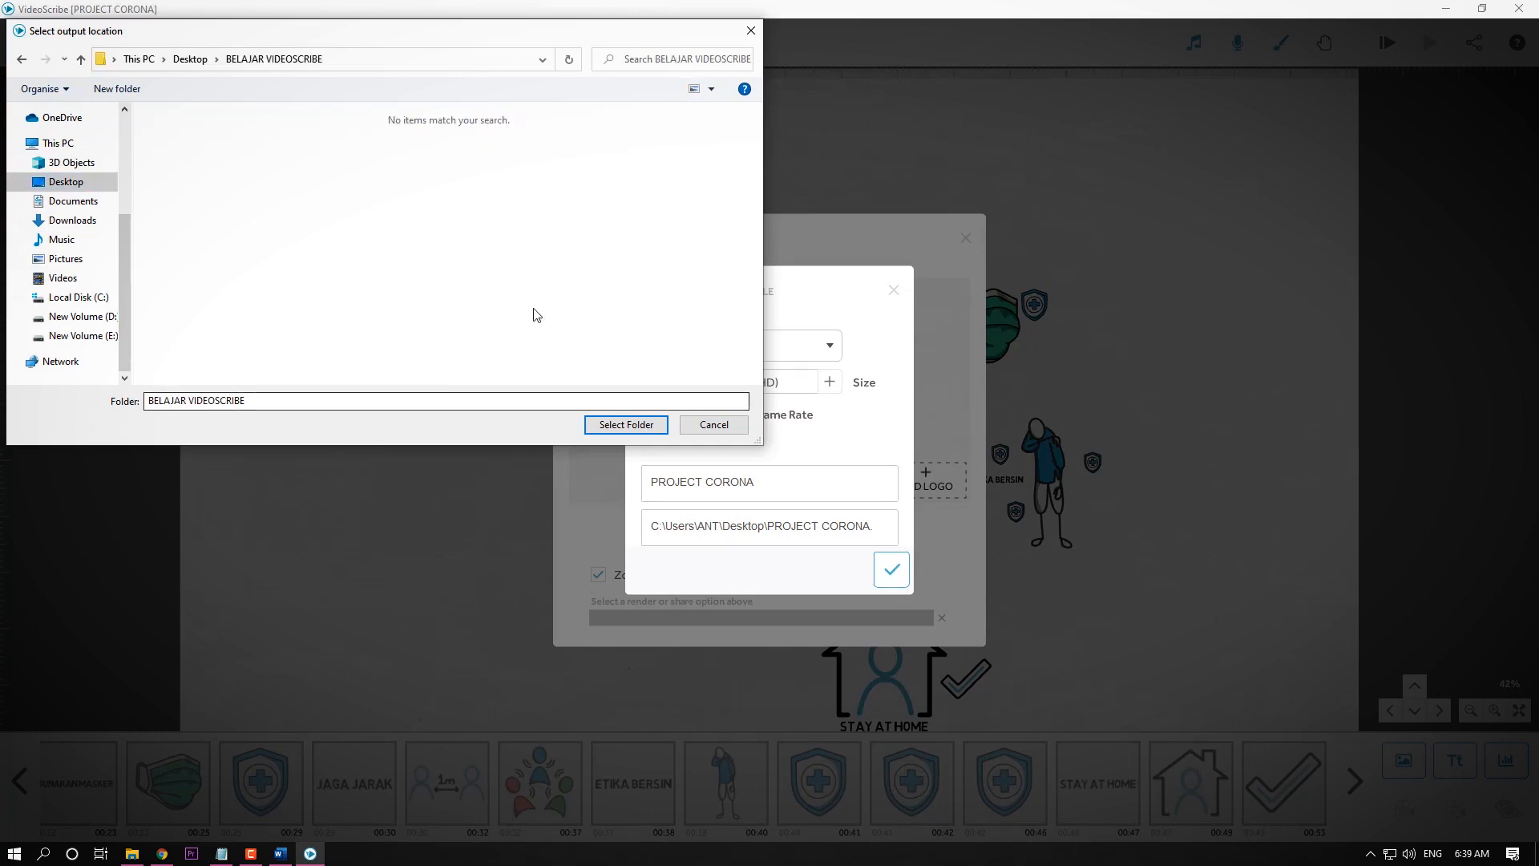
left_click(655, 430)
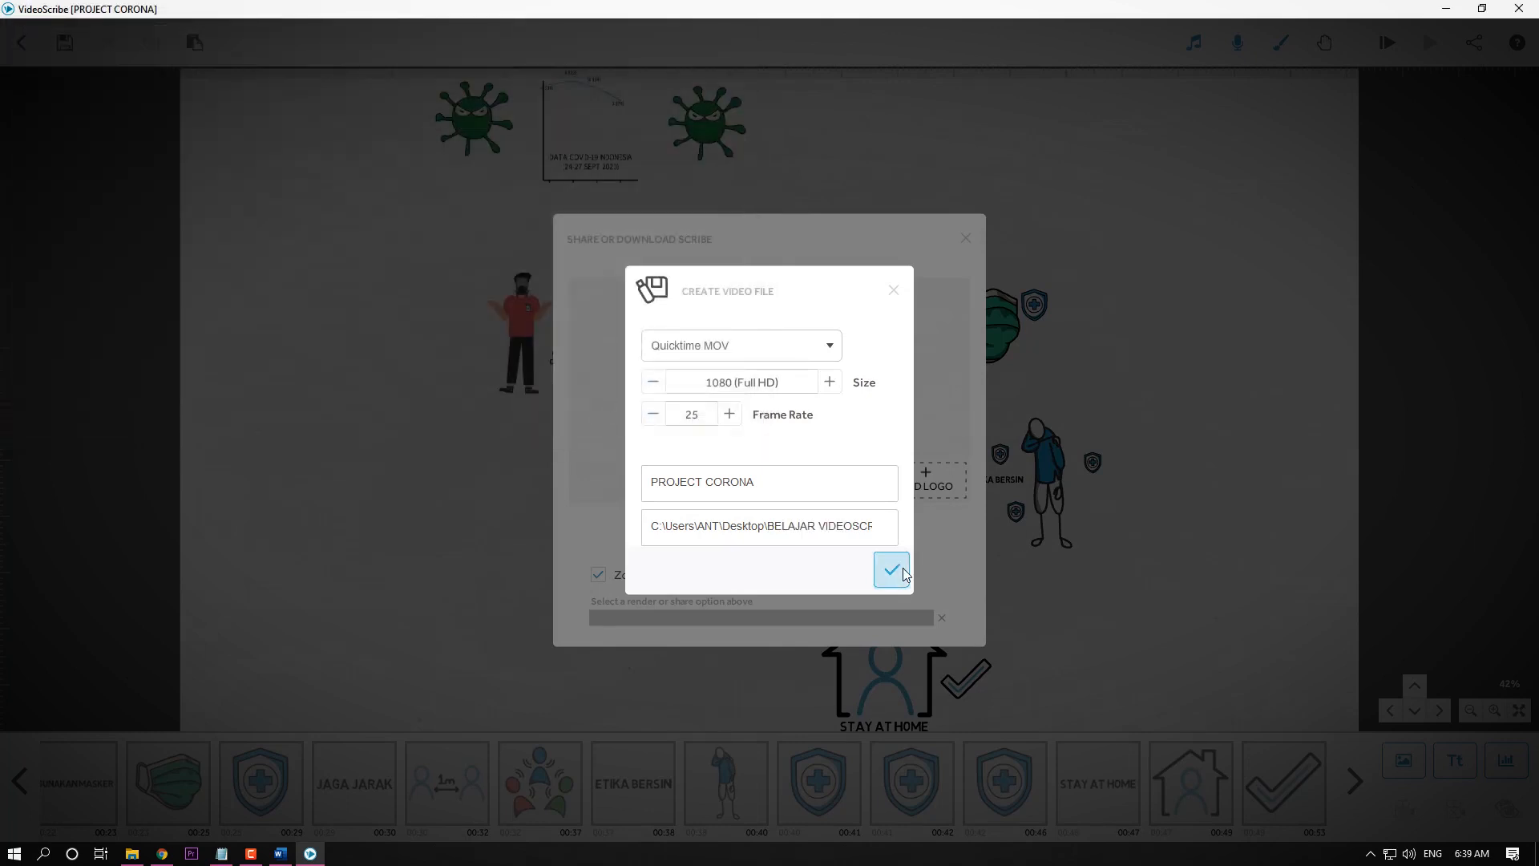
Export the PROJECT CORONA video file as a Quicktime MOV in 1080 (Full HD) at a frame rate of 25.
left_click(904, 574)
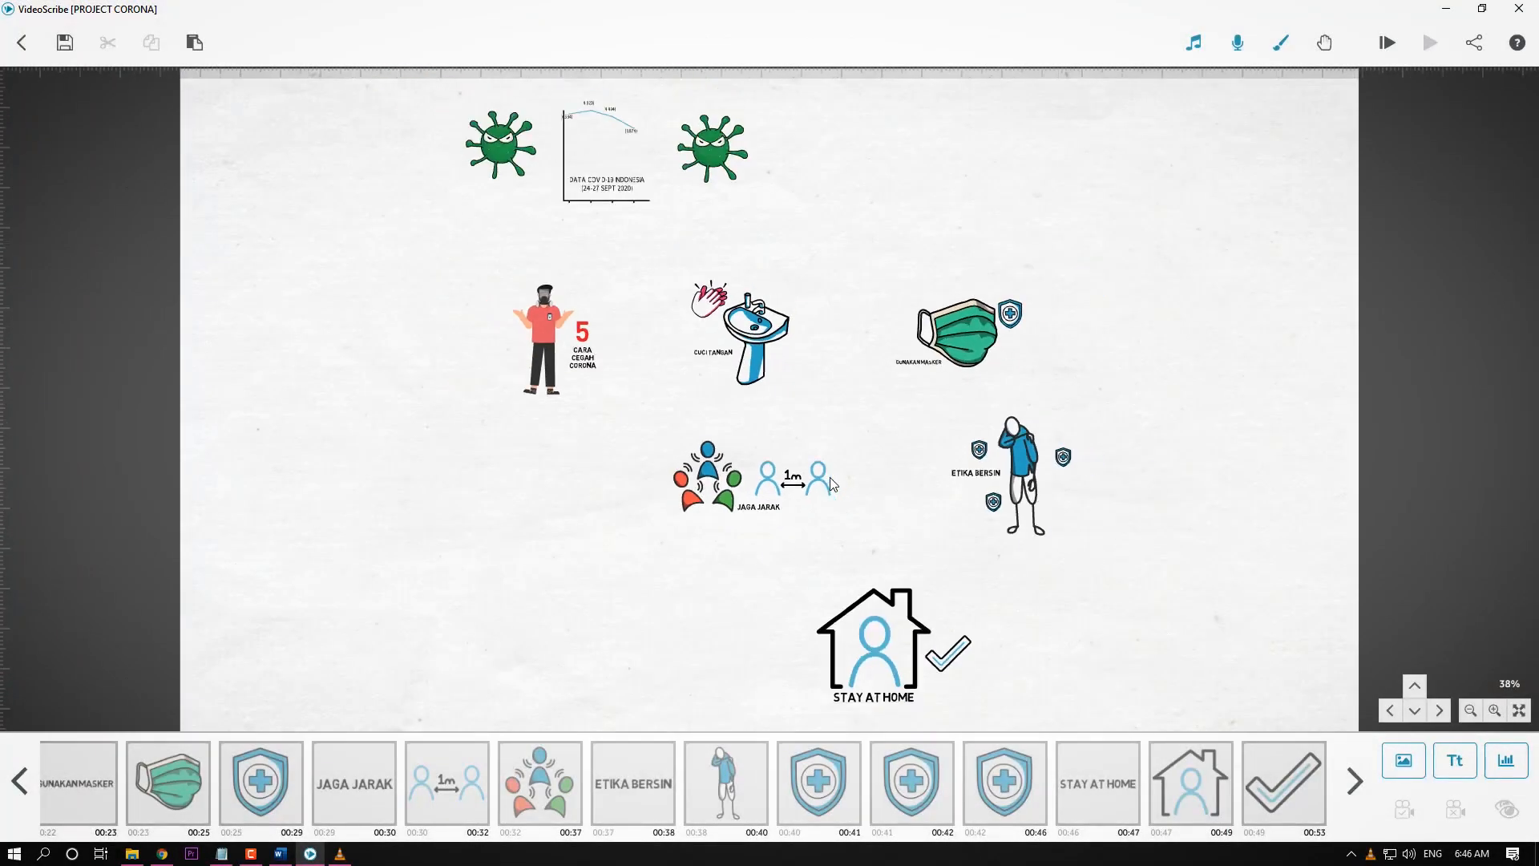
Switch to VLC media player, play PROJECT CORONA.mov while skipping ahead to spot-check several scenes, and close the player.
mouse_move(341, 858)
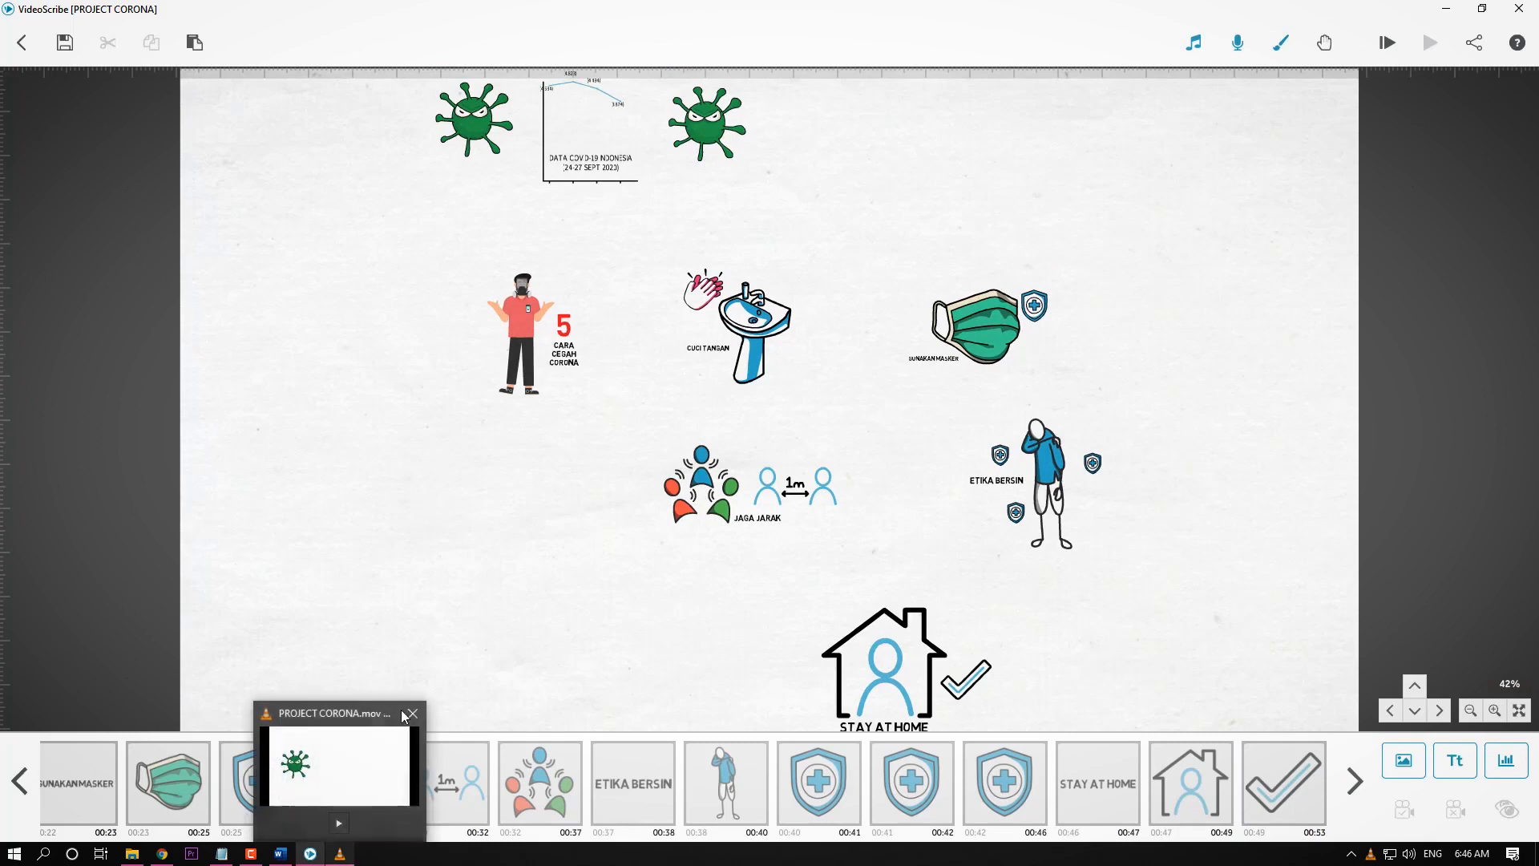
left_click(341, 858)
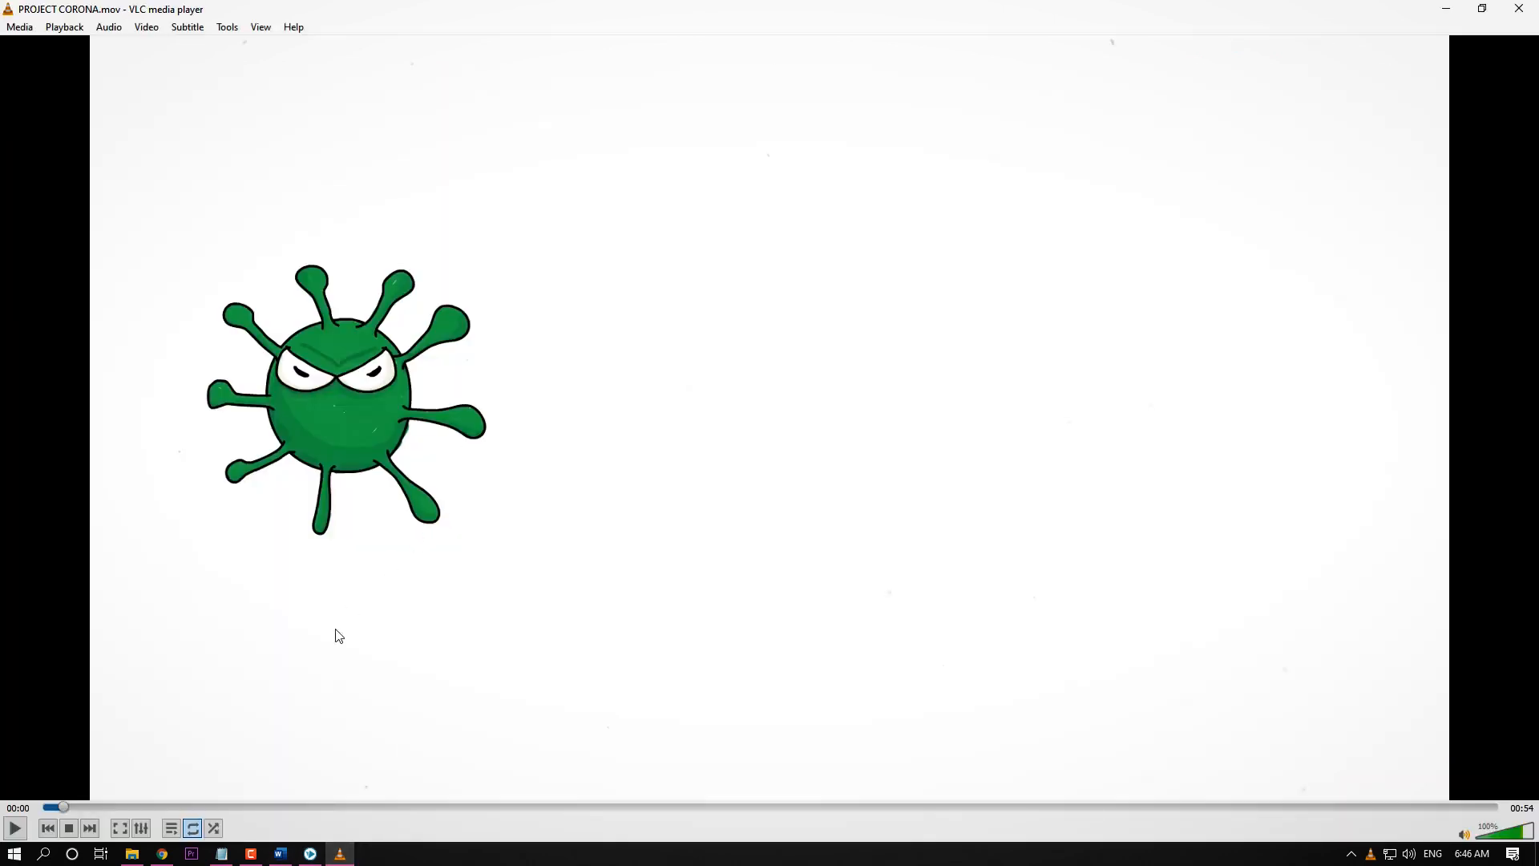
left_click(16, 827)
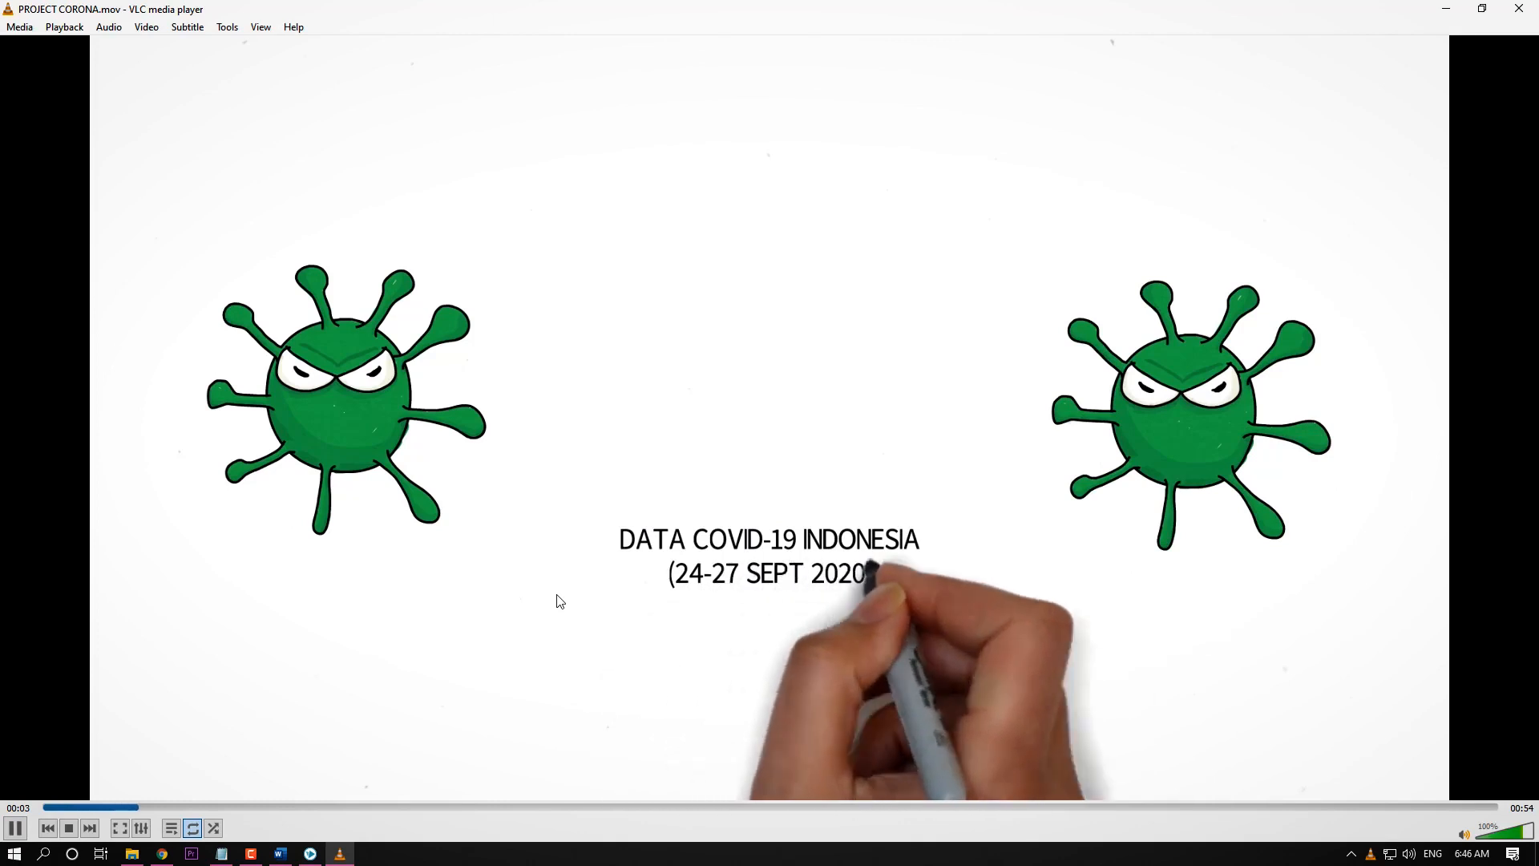
left_click(801, 807)
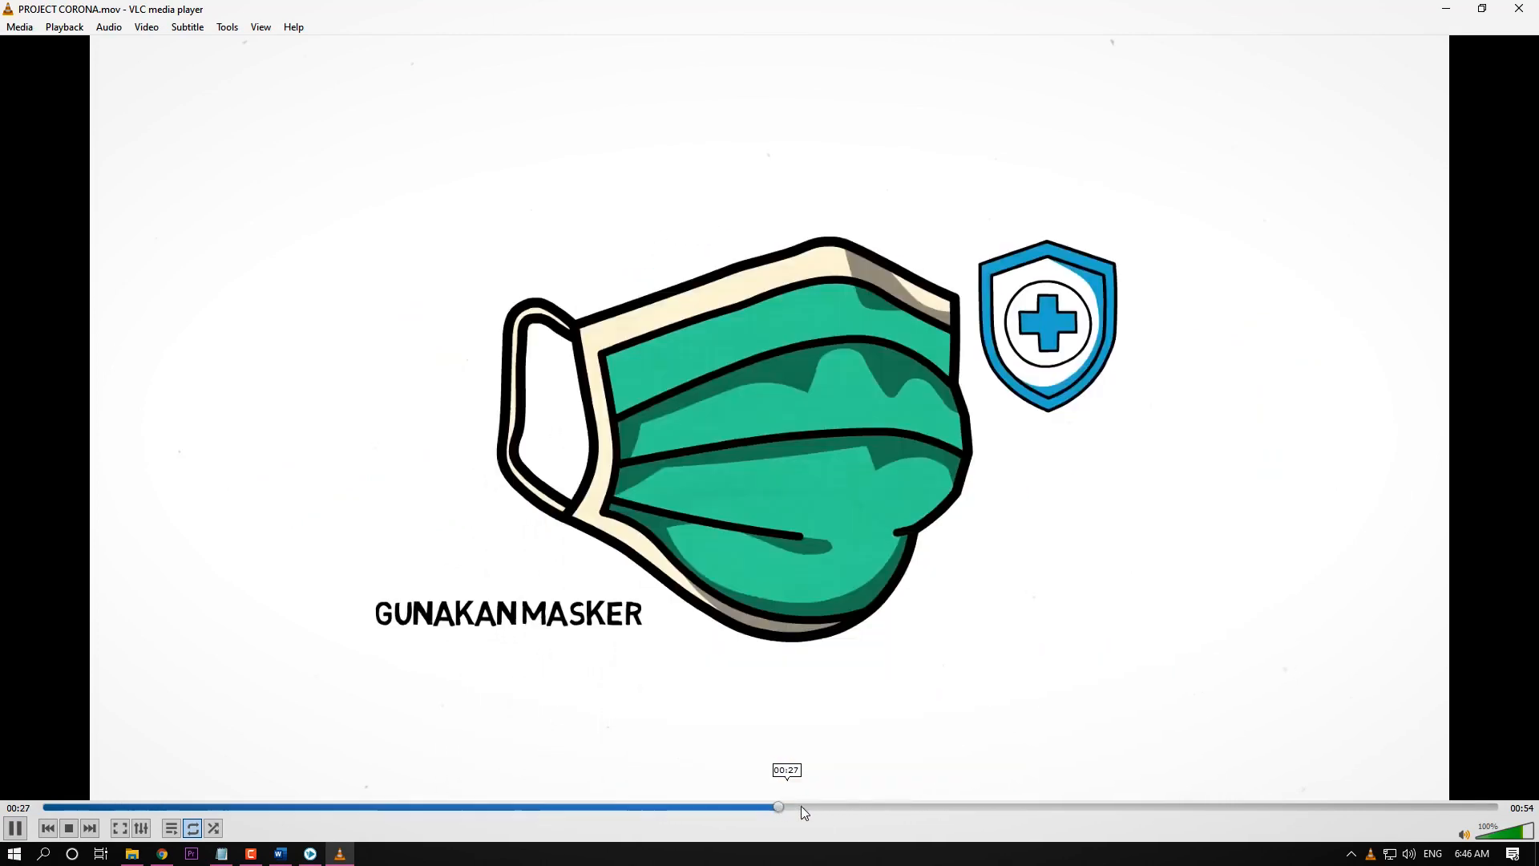
left_click(984, 807)
left_click(1076, 807)
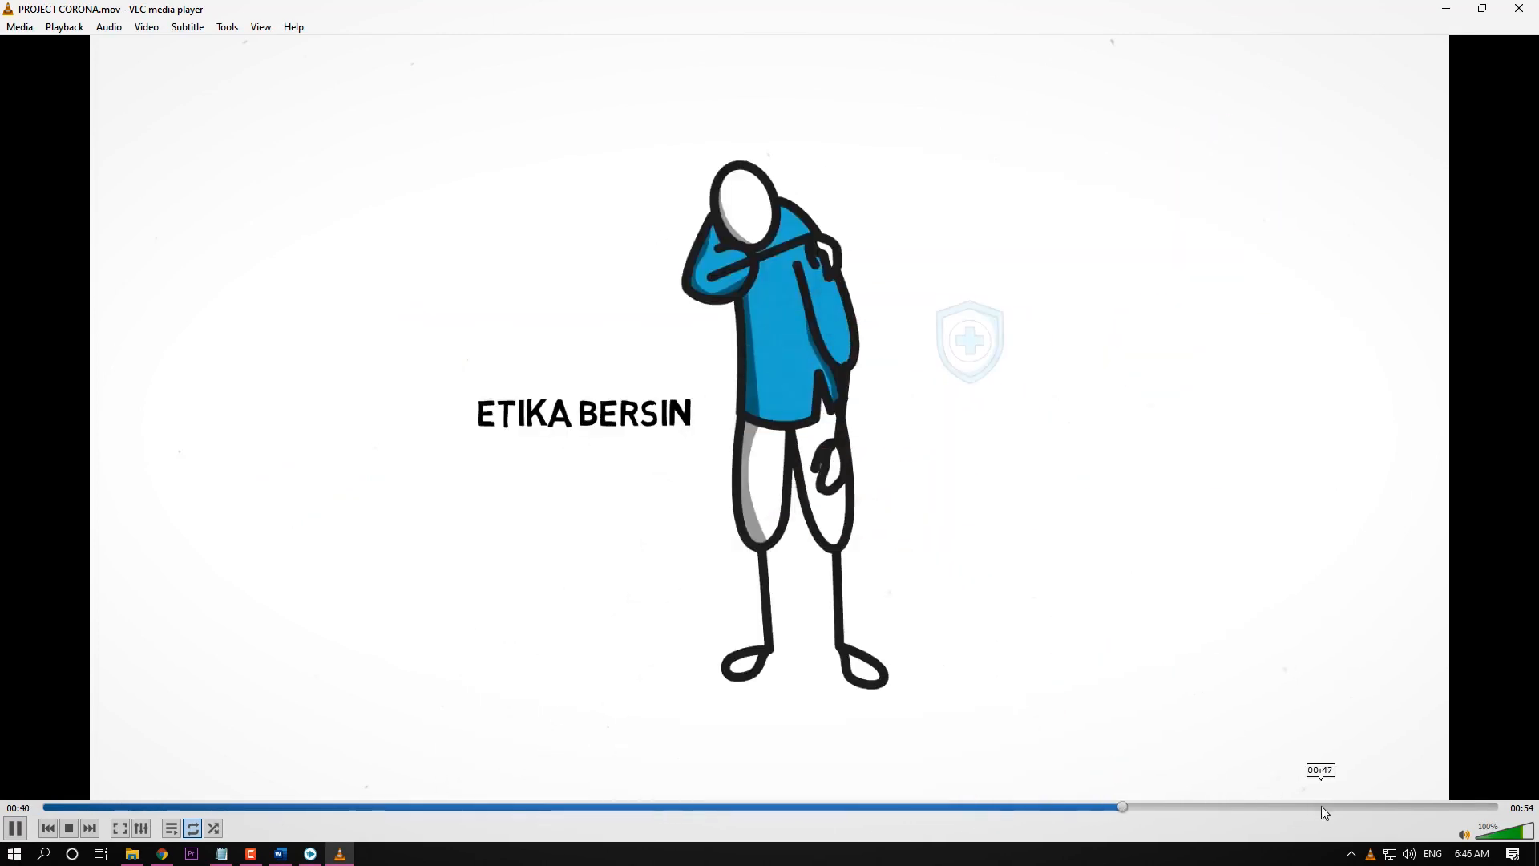
left_click(1320, 807)
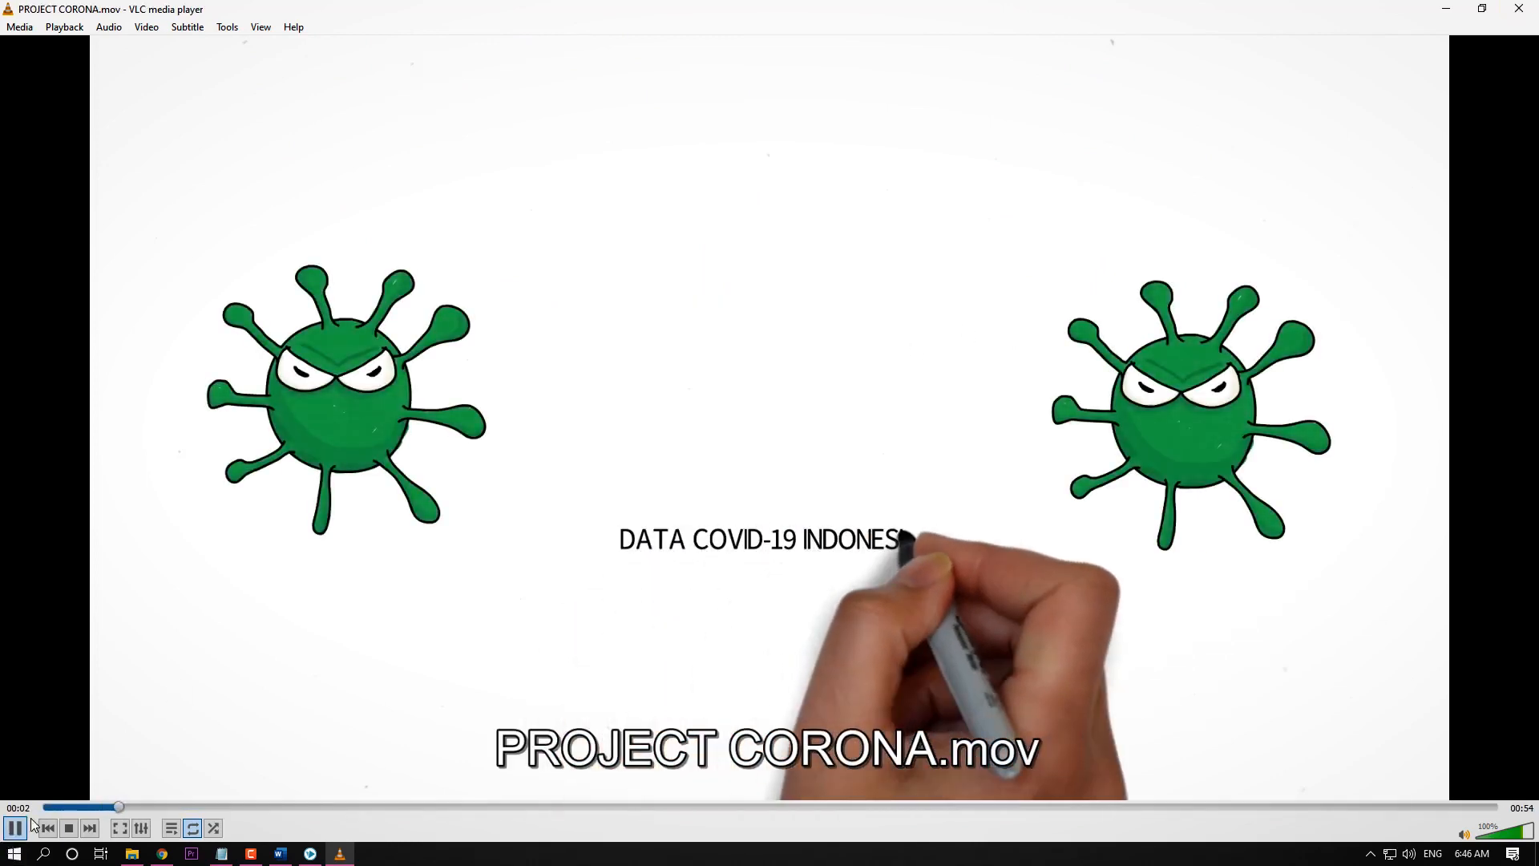
left_click(1518, 8)
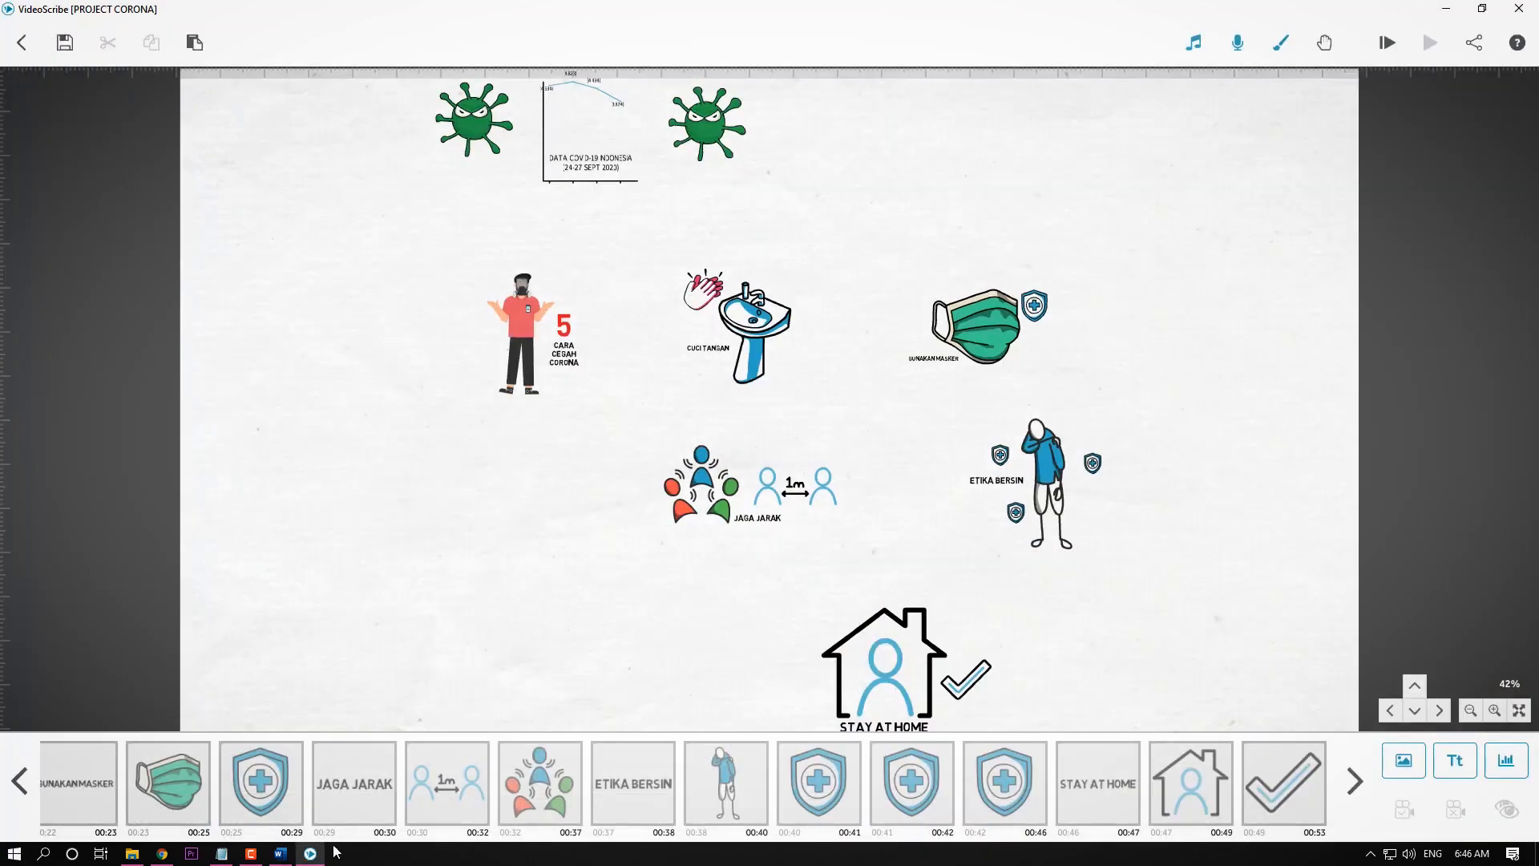
Save the scribe again under the name PROJECT CORONA in the All Scribes folder.
left_click(65, 45)
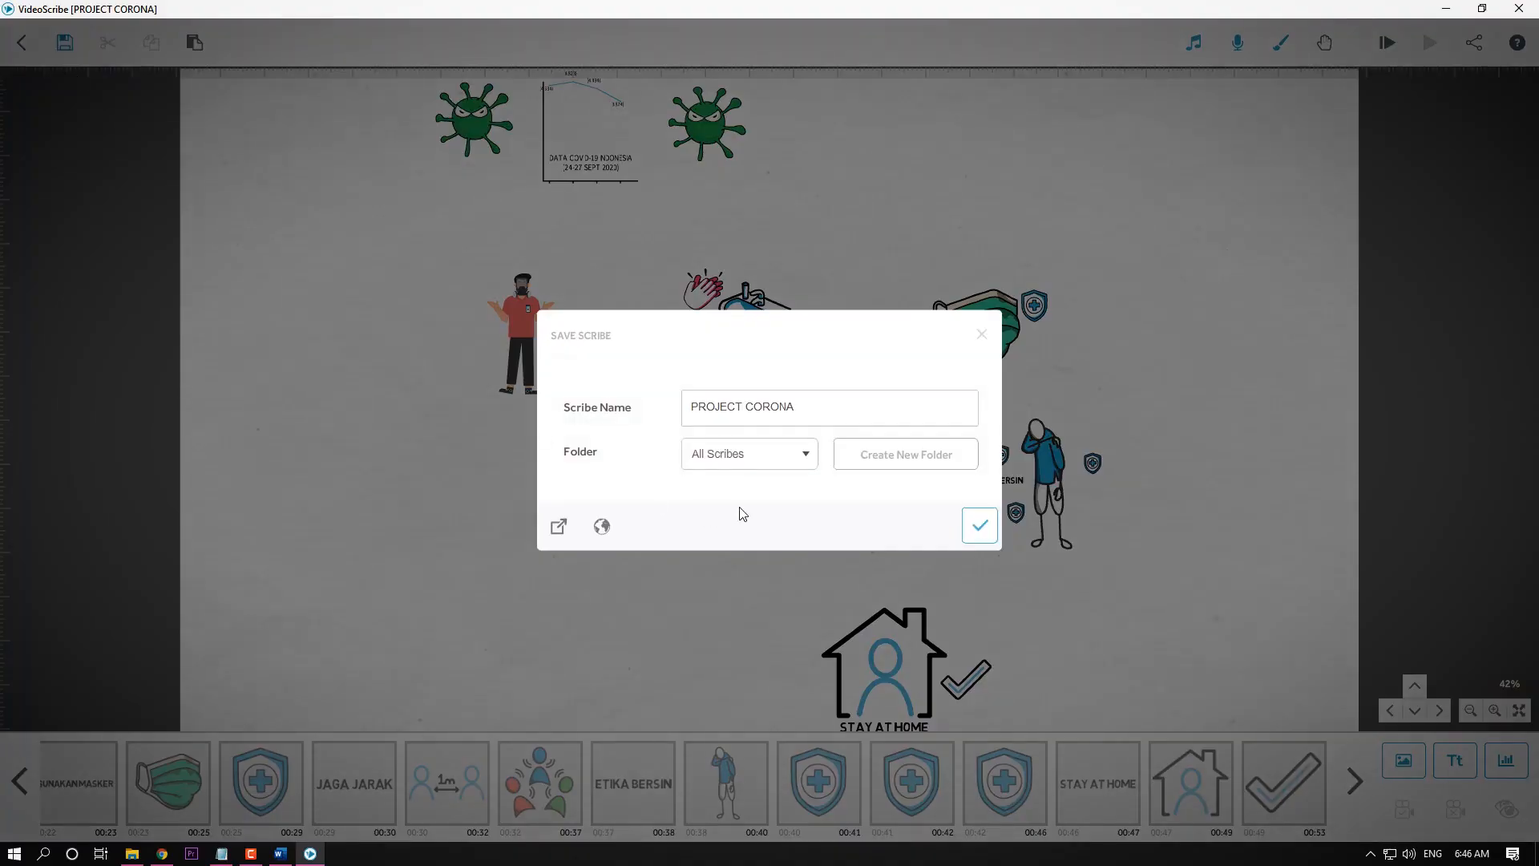
left_click(986, 525)
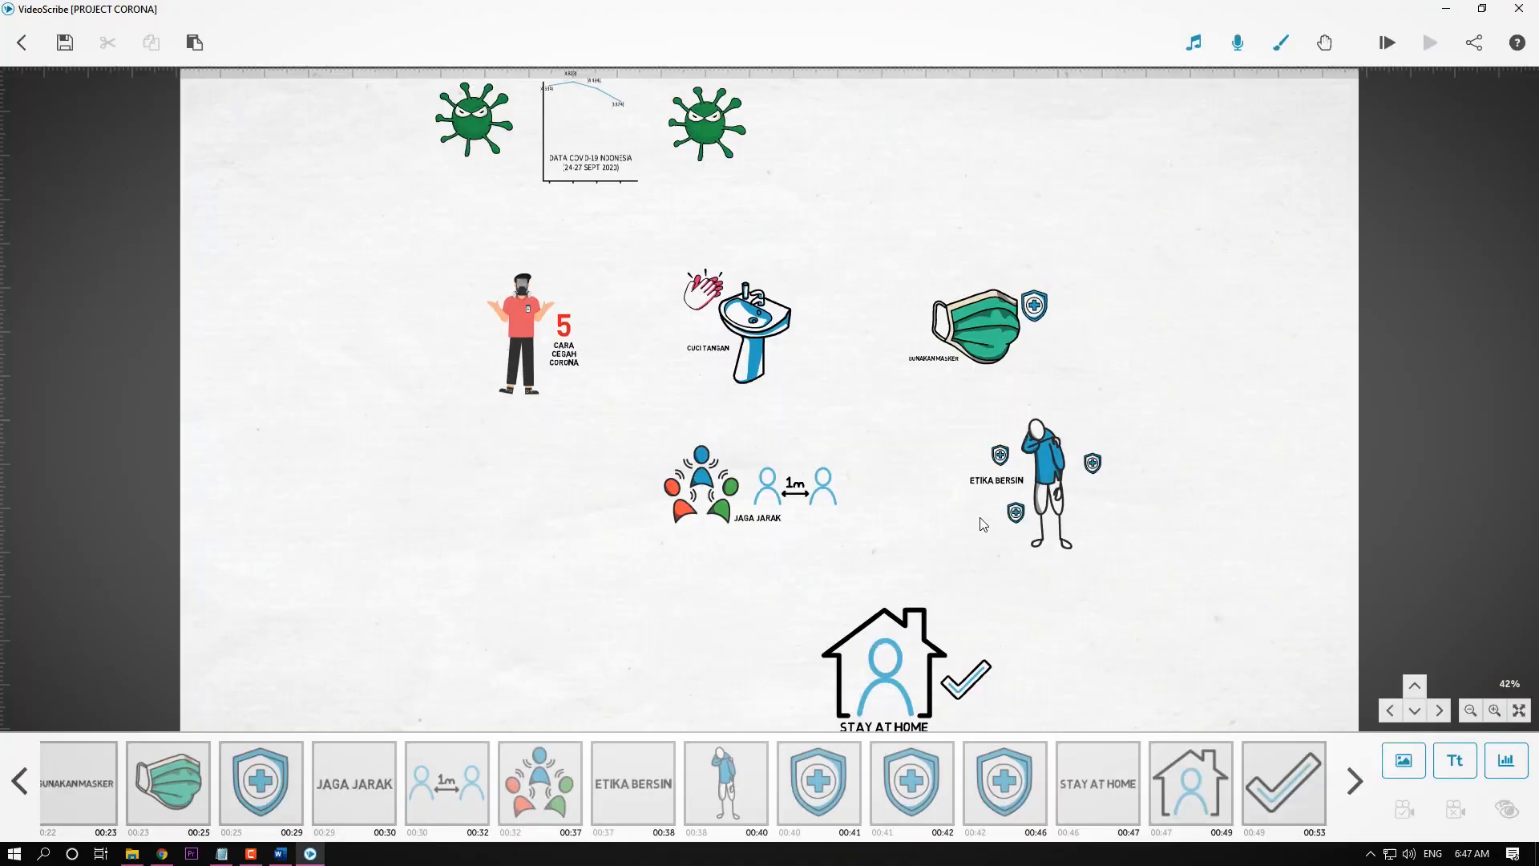